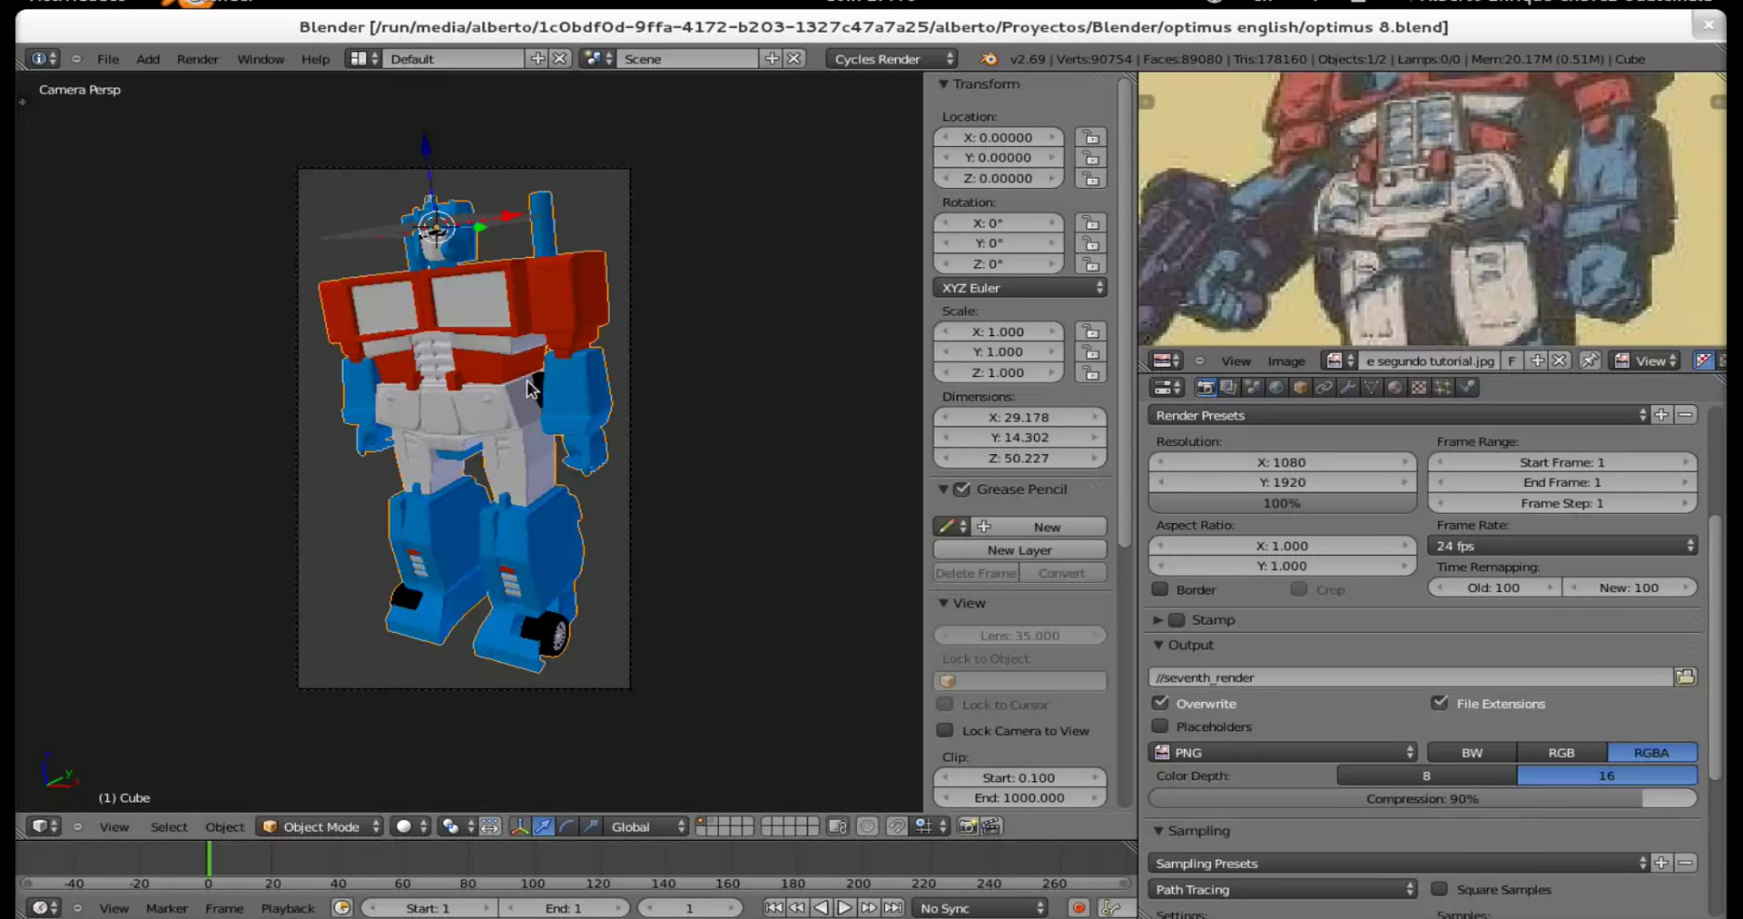
In Edit Mode, select the whole blue smokestack cylinder and move it outward along X to about 12.42.
middle_drag(538, 385, 759, 340)
middle_drag(454, 413, 391, 420)
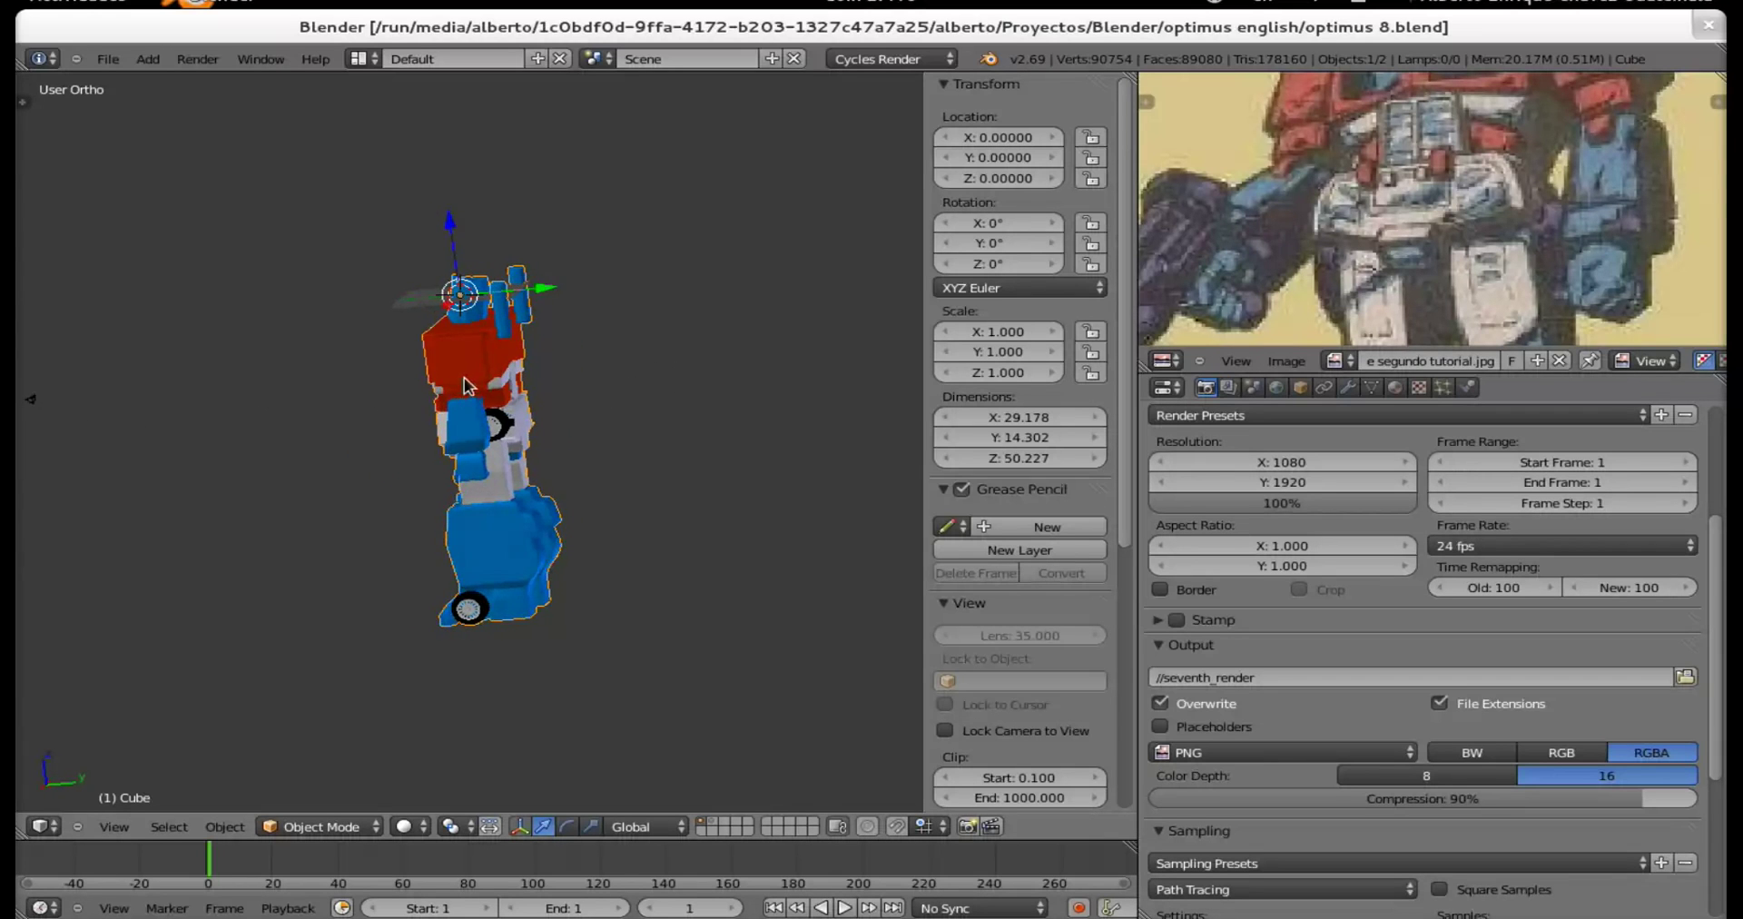
scroll(463, 385, up, 5)
shift+middle_drag(596, 257, 503, 304)
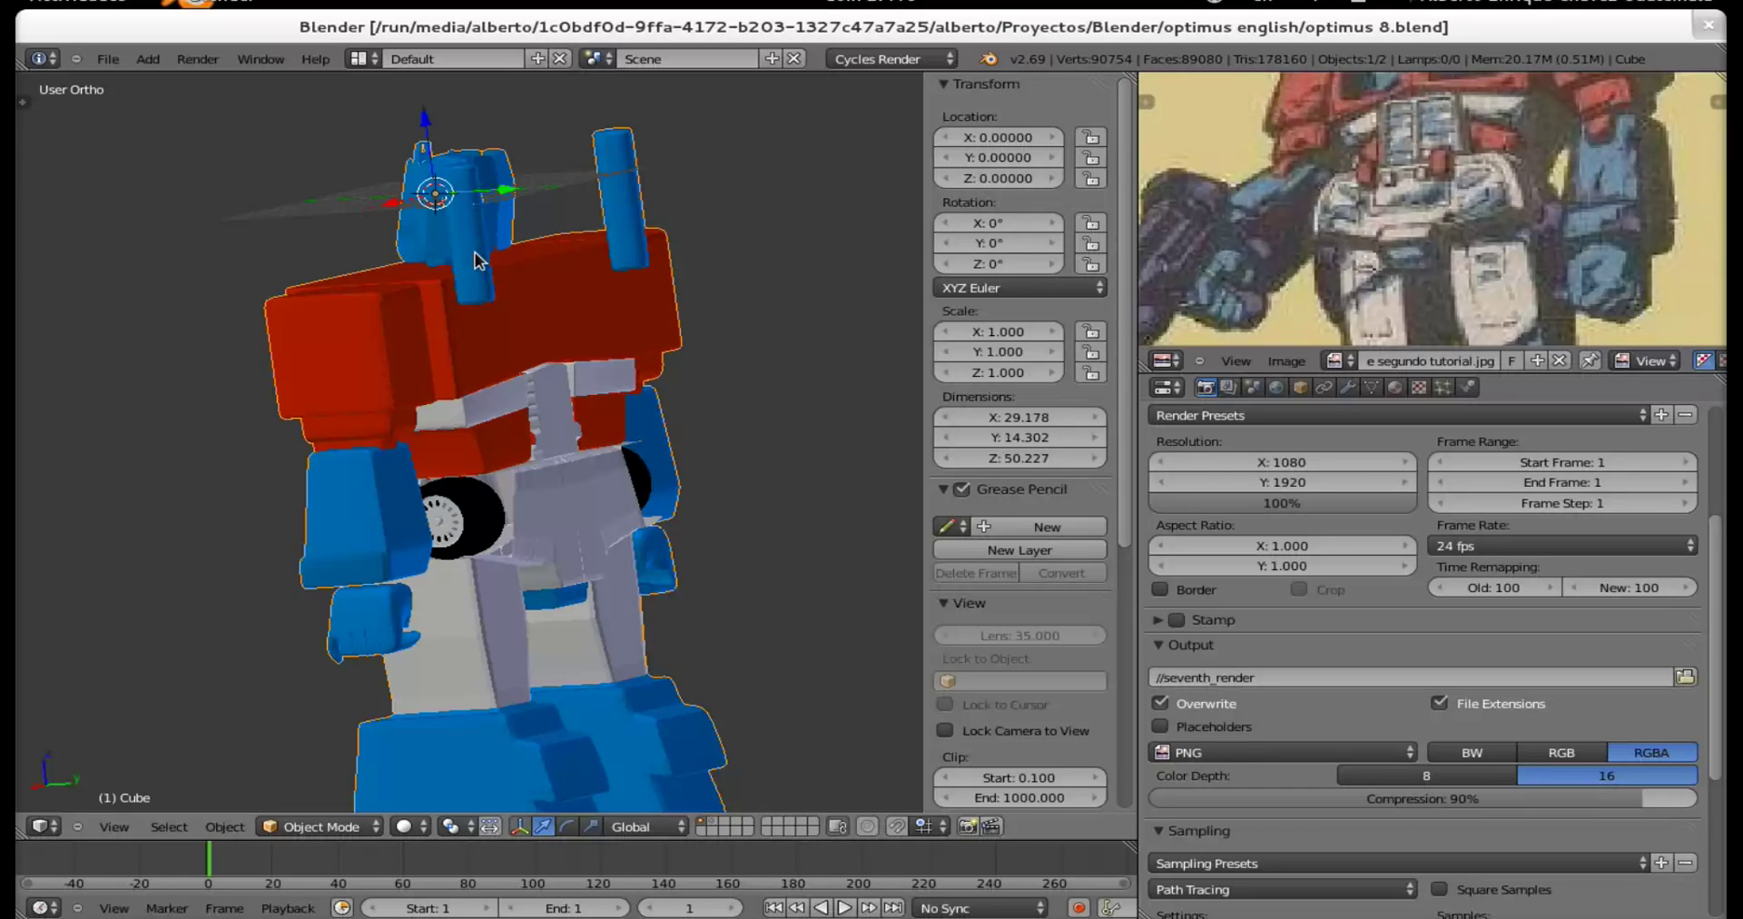
click(445, 254)
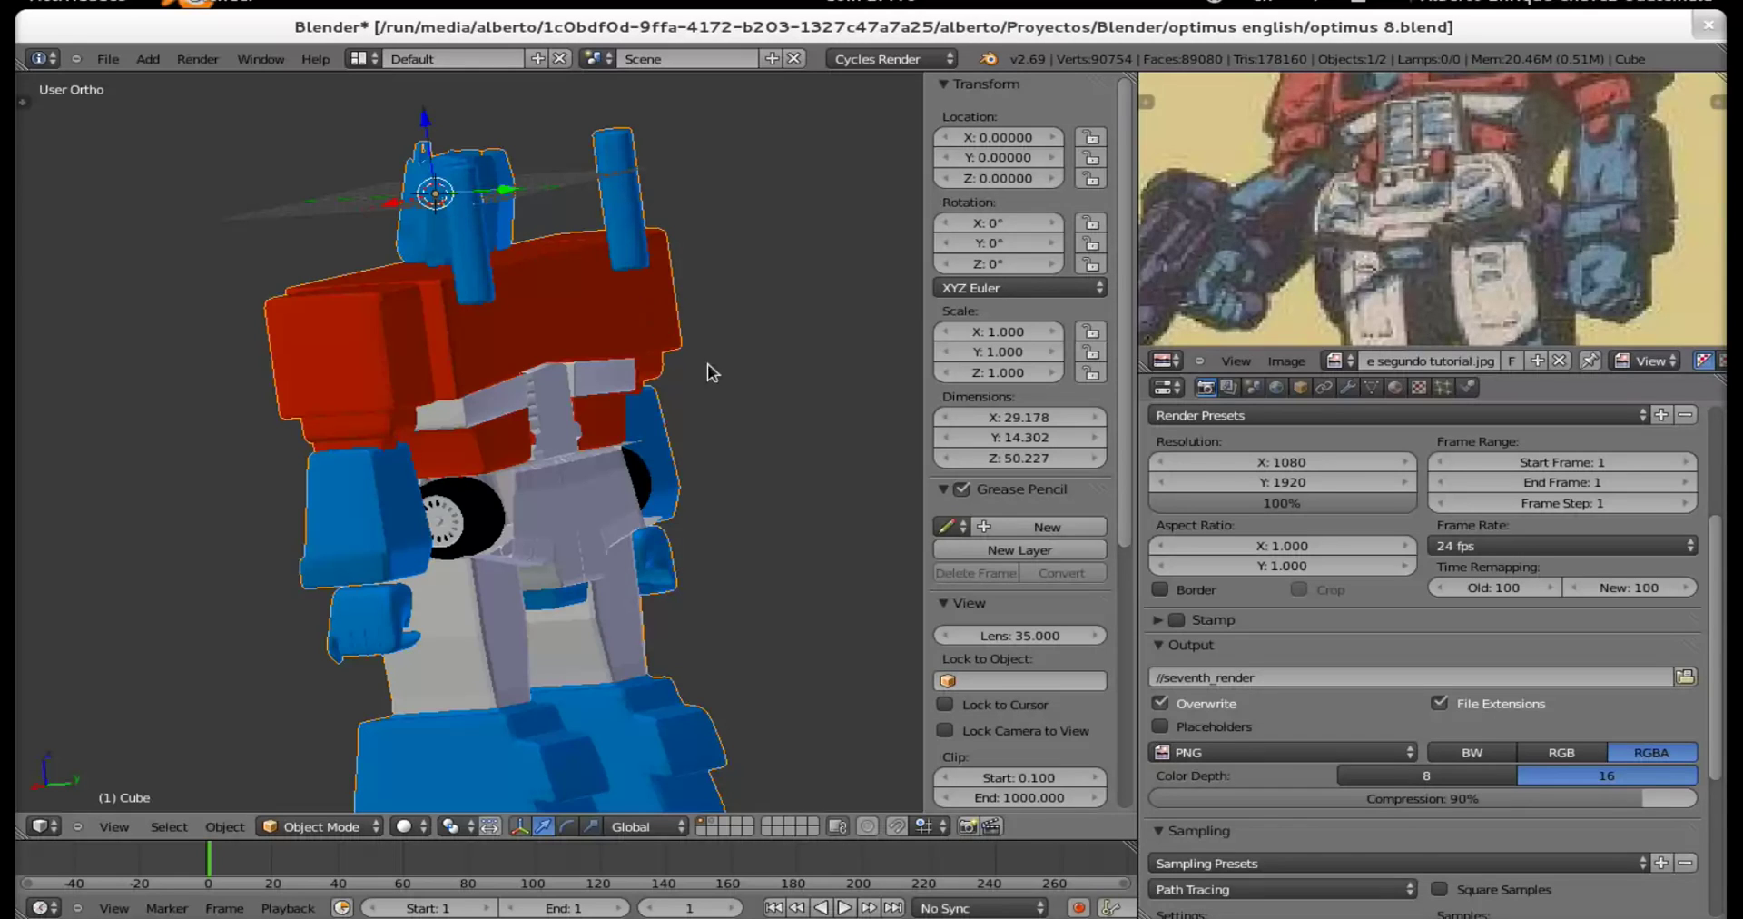
key(Tab)
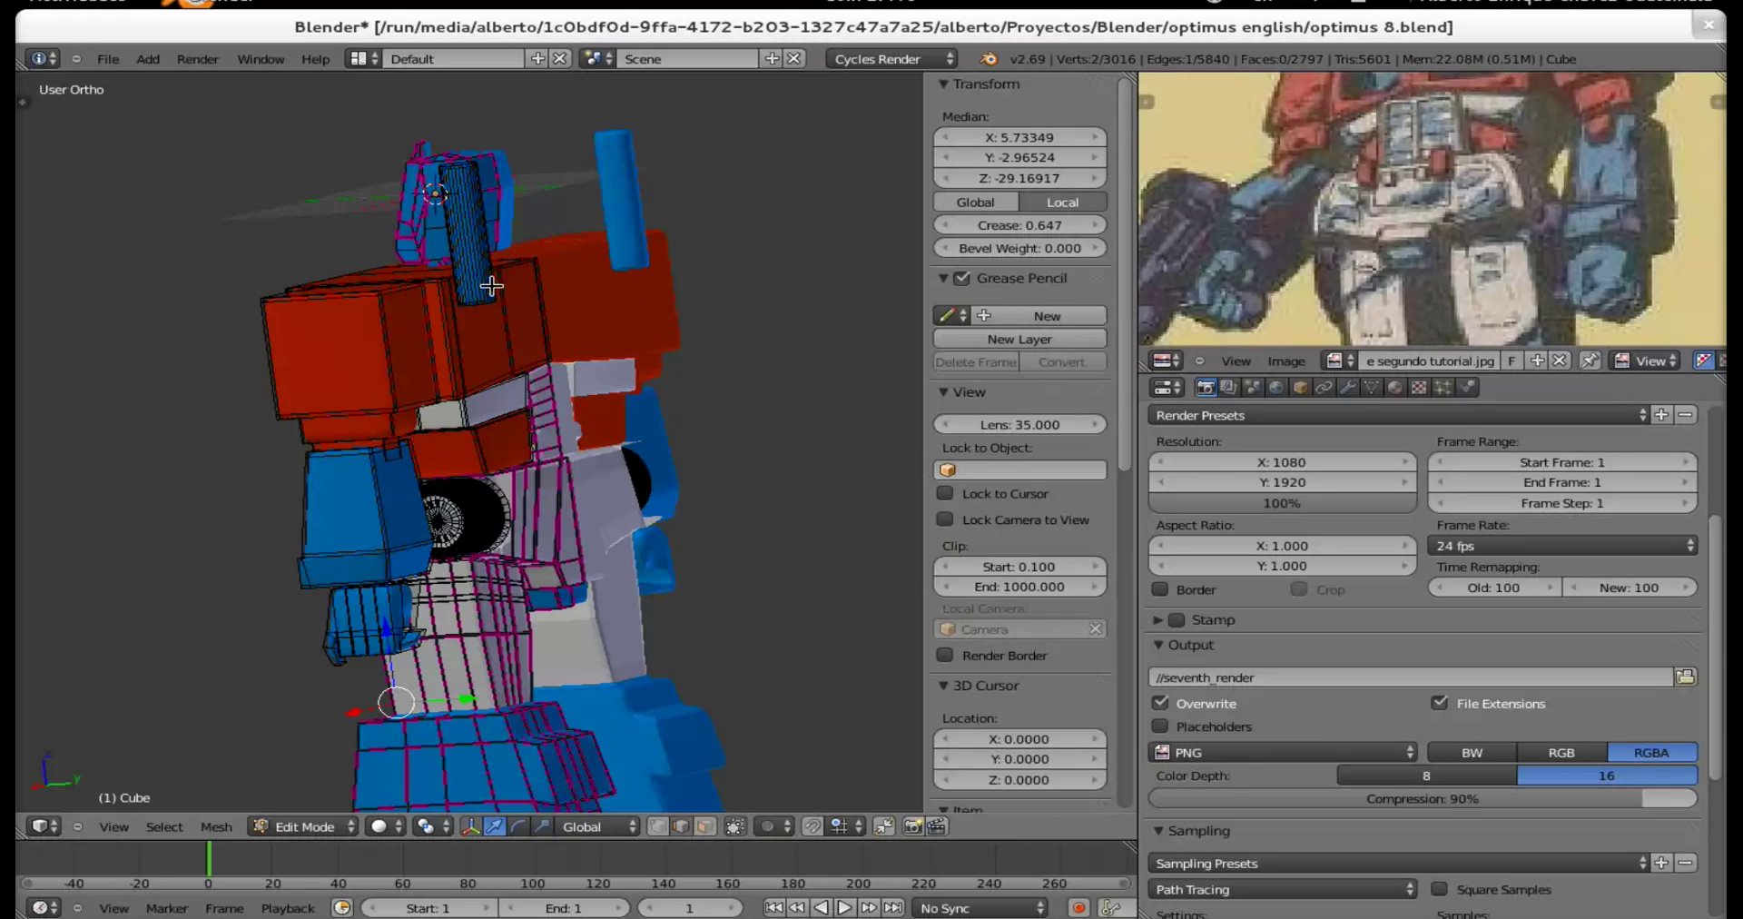
right_click(475, 234)
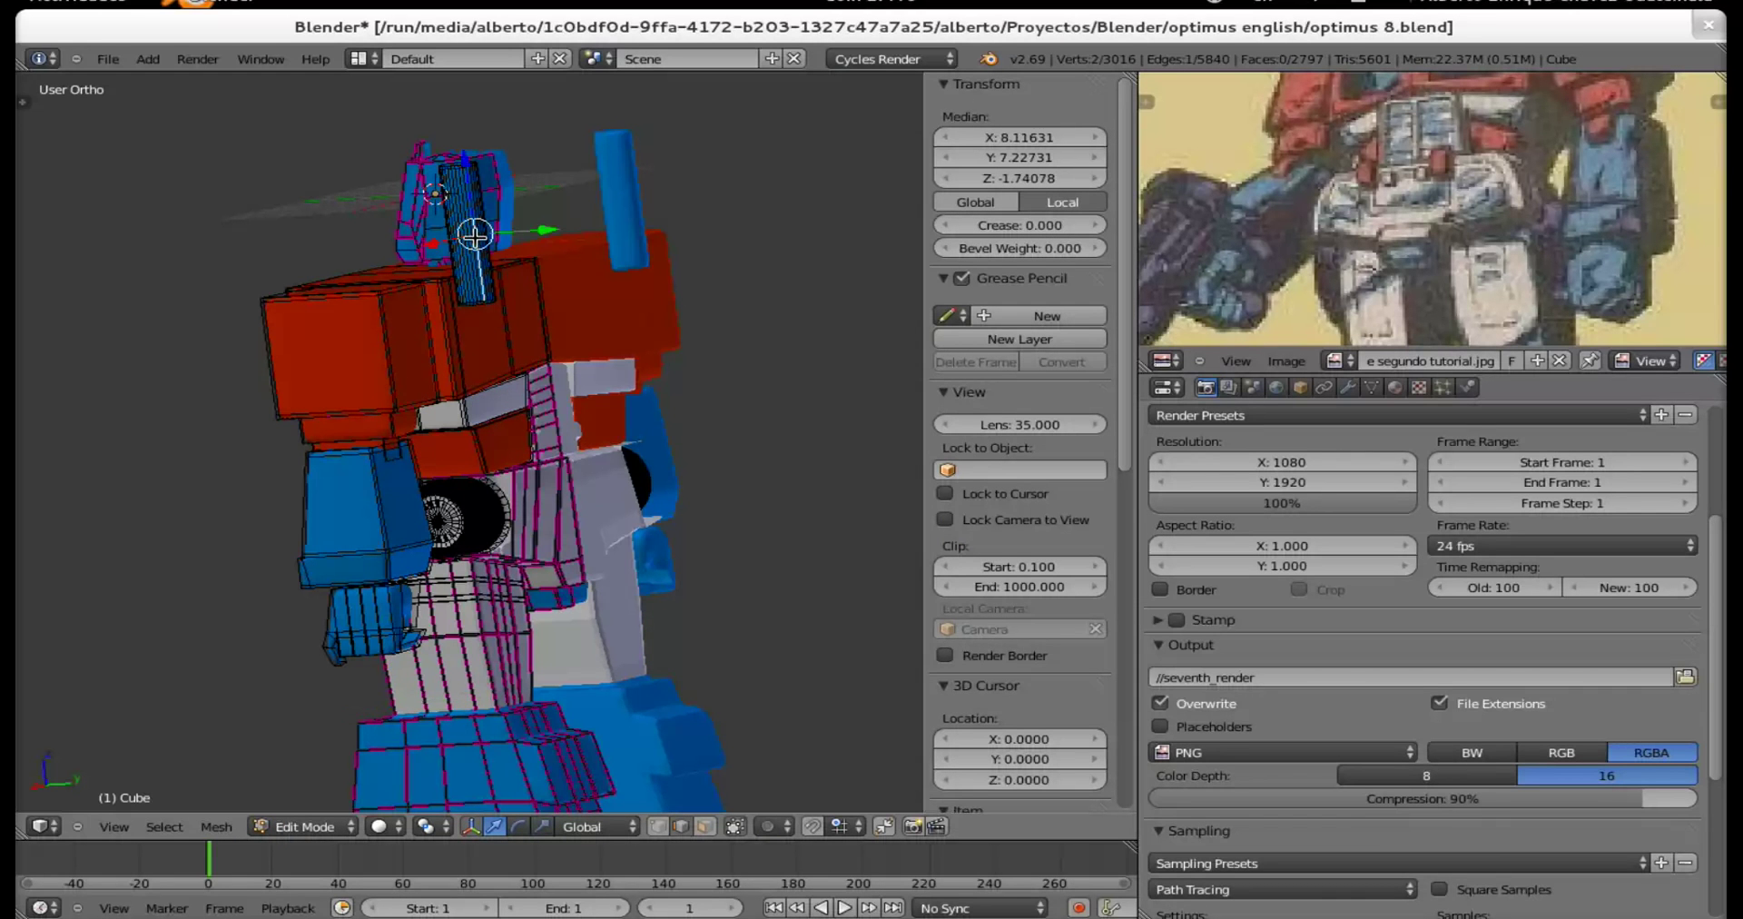
key(l)
middle_drag(579, 292, 382, 303)
key(g)
key(x)
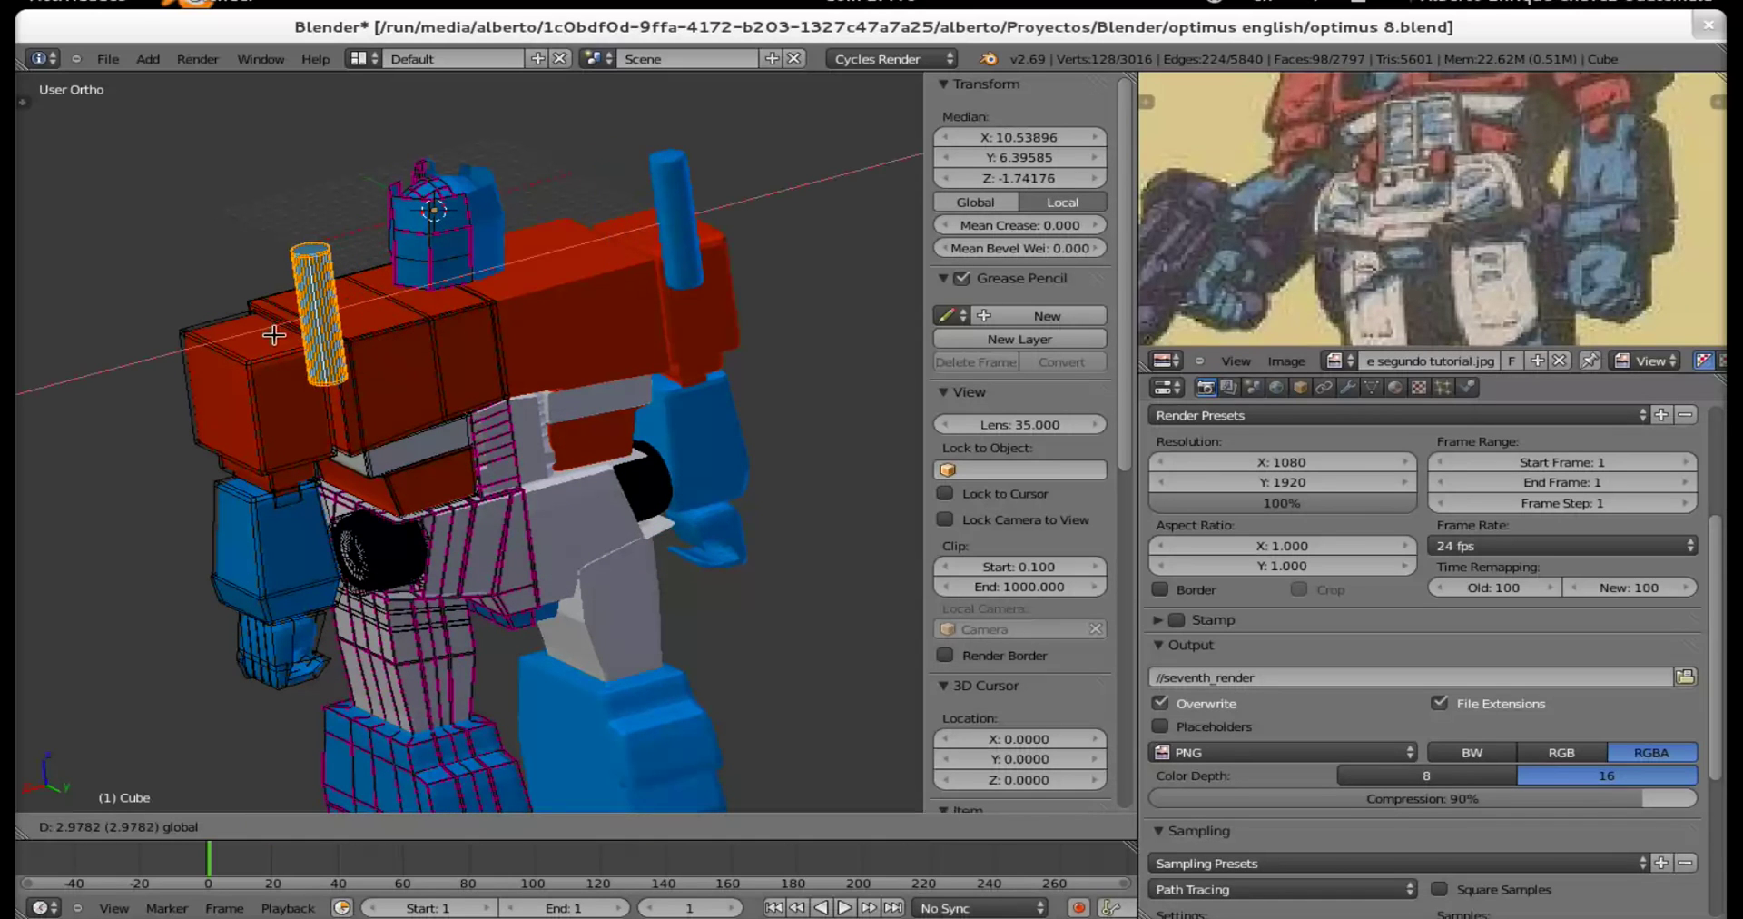
click(242, 378)
middle_drag(242, 378, 392, 379)
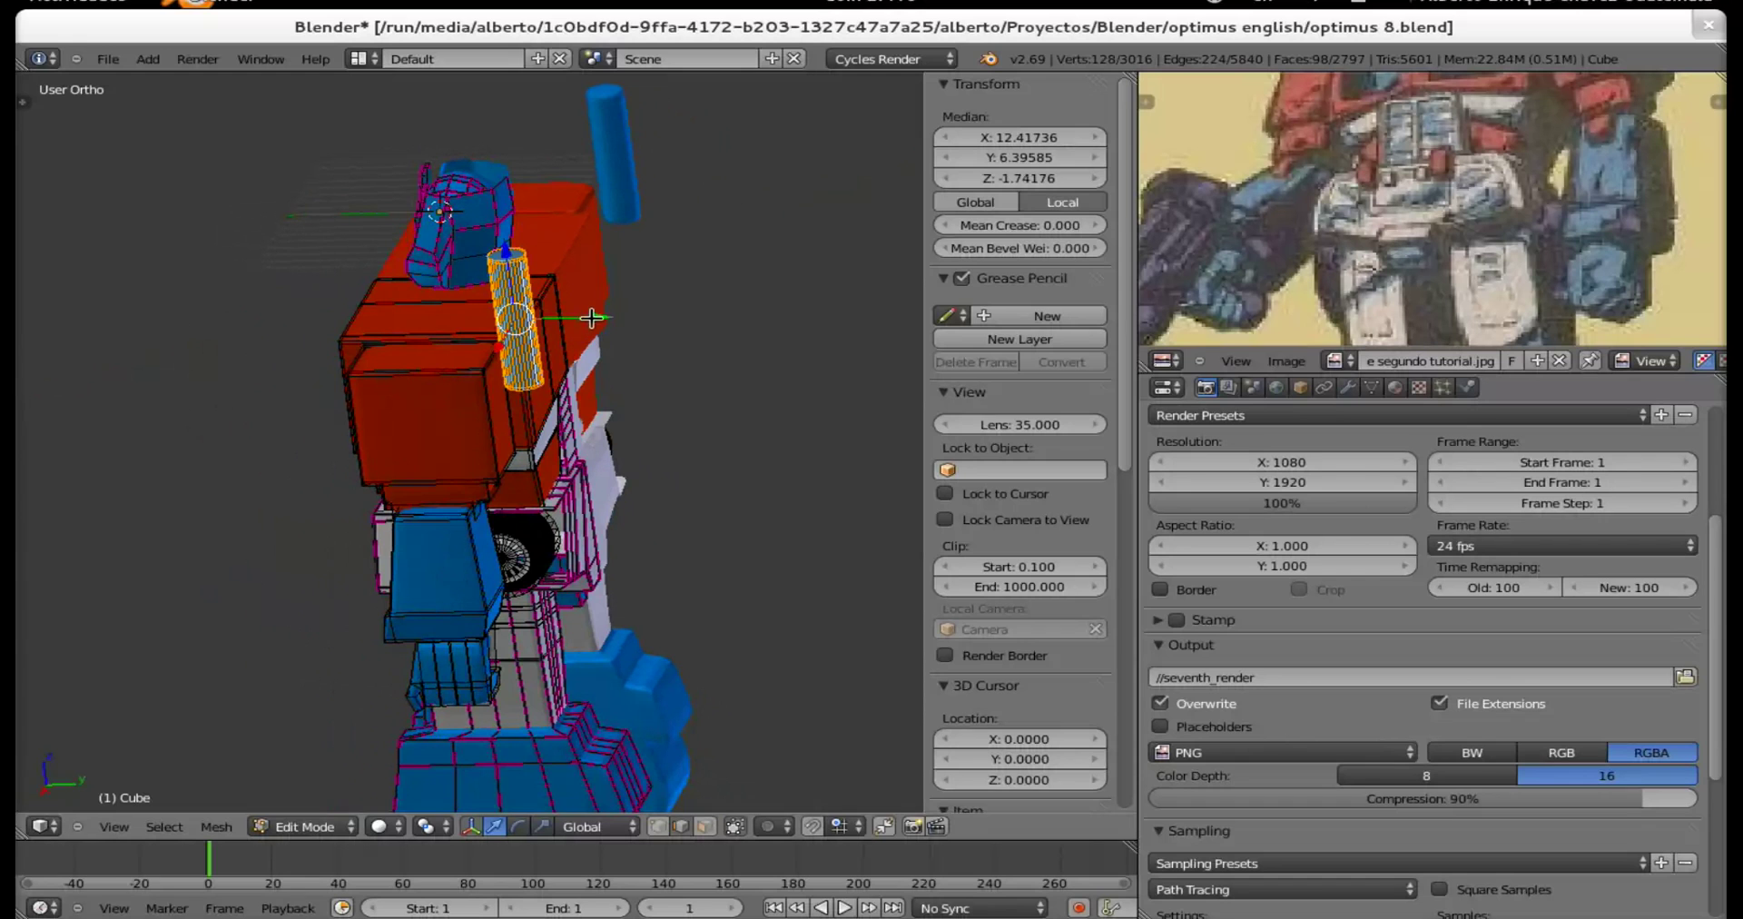
Move the smokestack cylinder along Y by about -0.5, to a median Y of about 5.89.
key(g)
key(y)
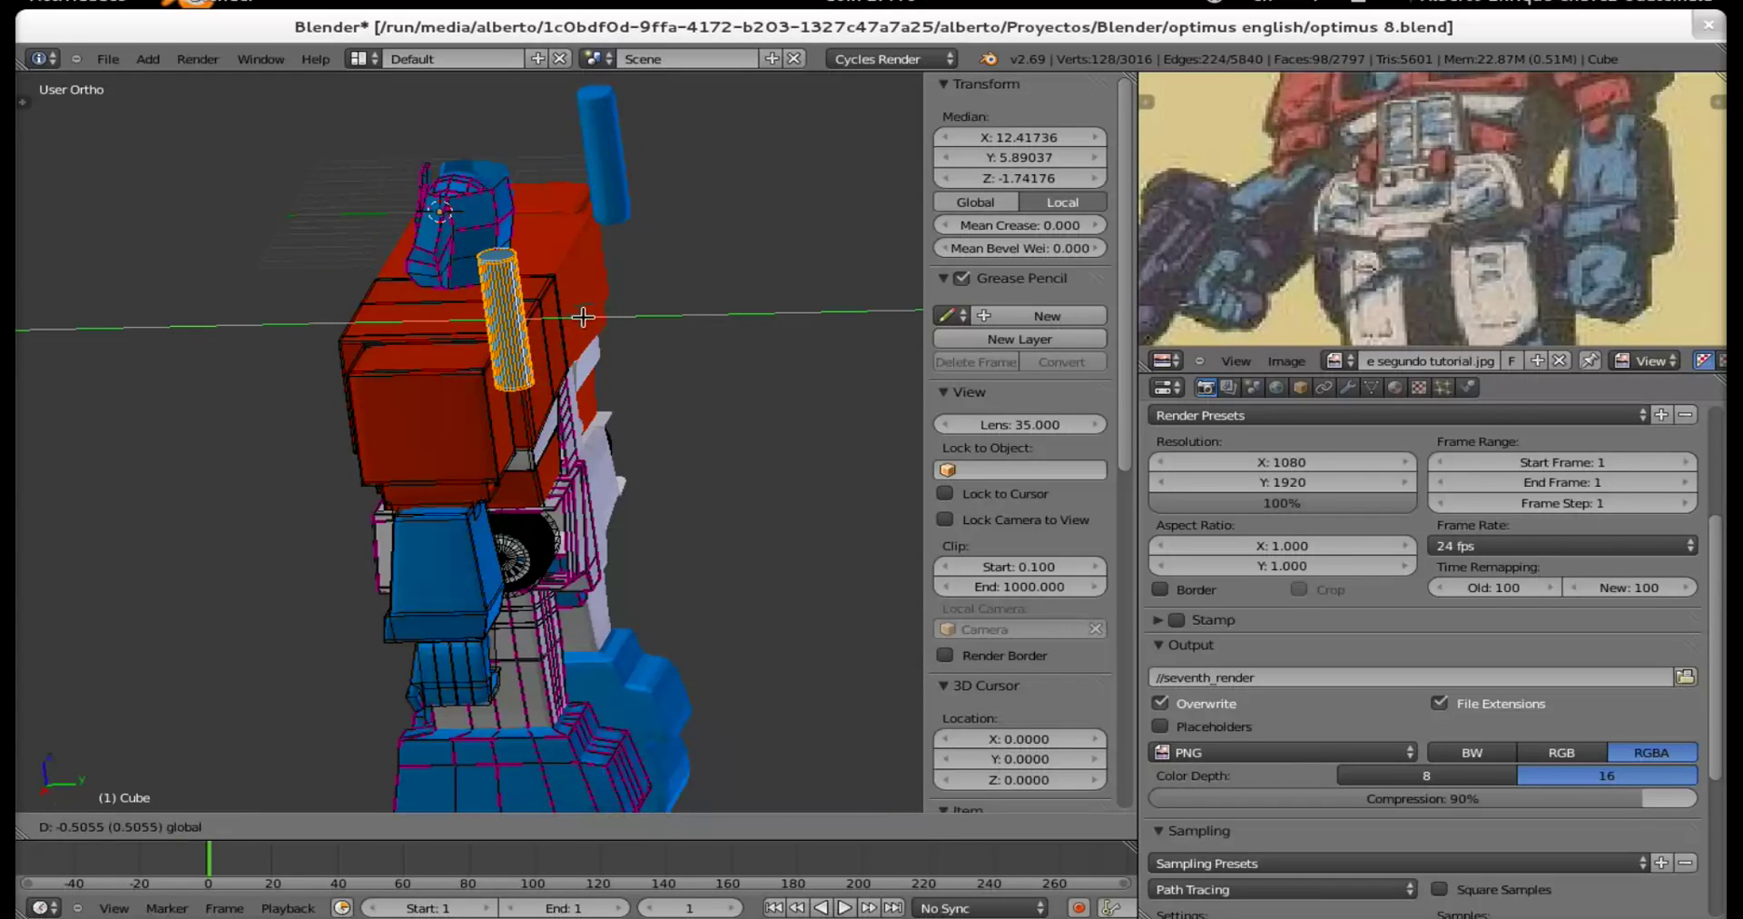
click(582, 316)
Select only the smokestack's bottom edge ring, extrude it in place and scale it slightly outward.
scroll(590, 300, up, 6)
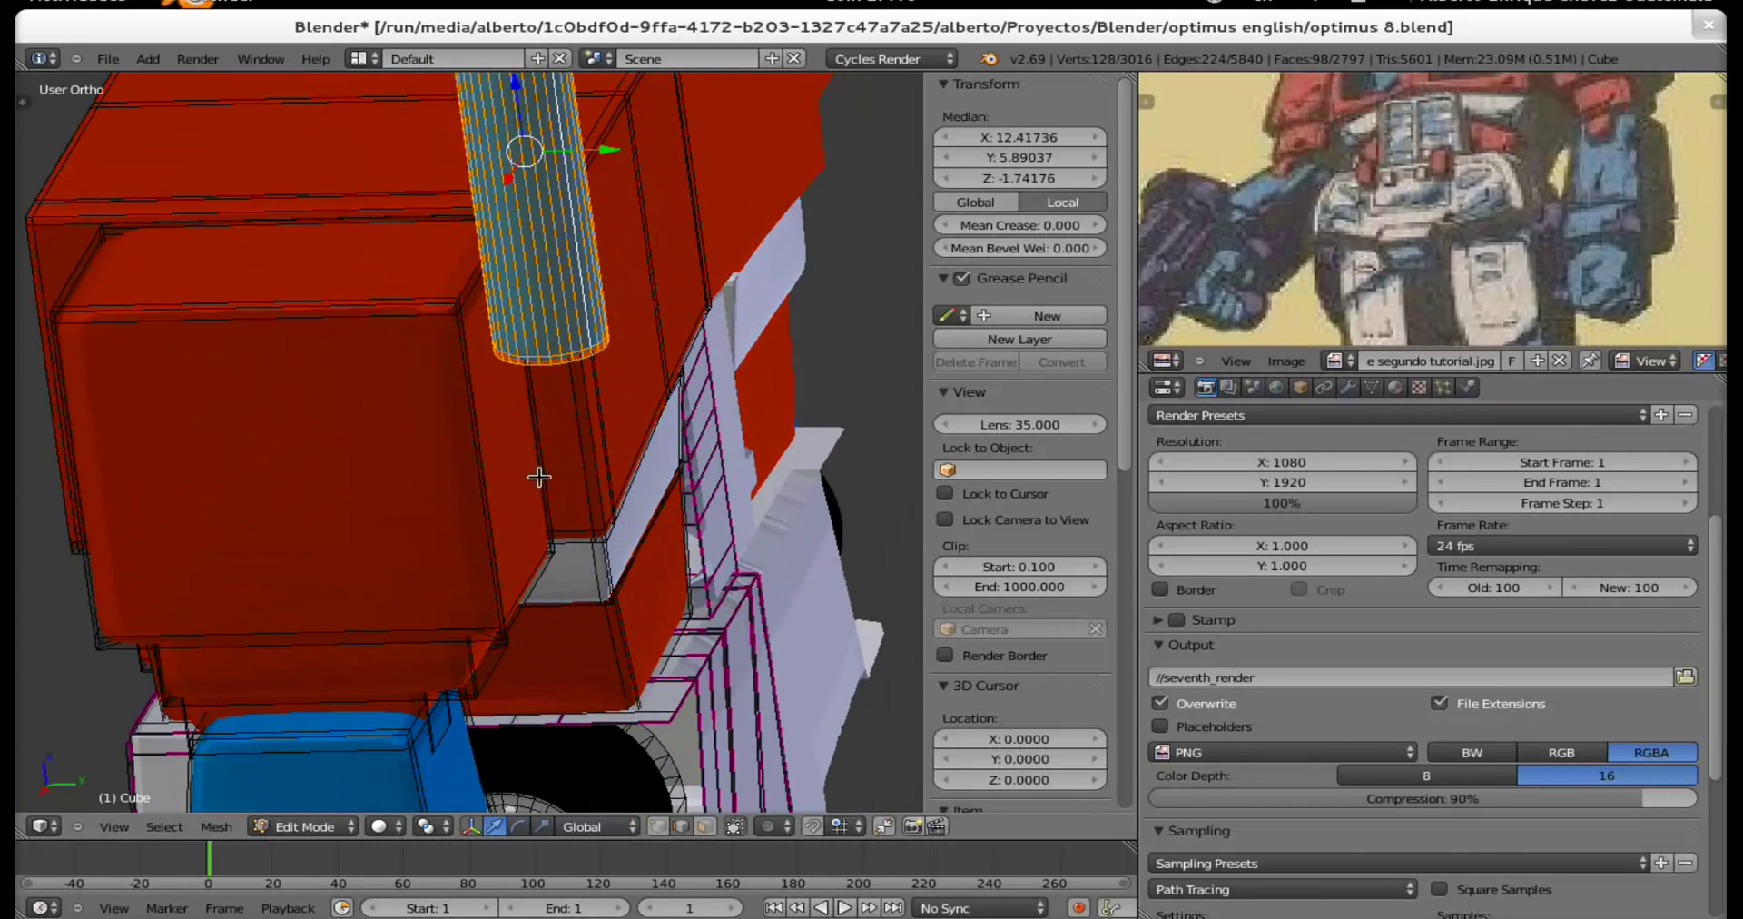
middle_drag(633, 394, 672, 598)
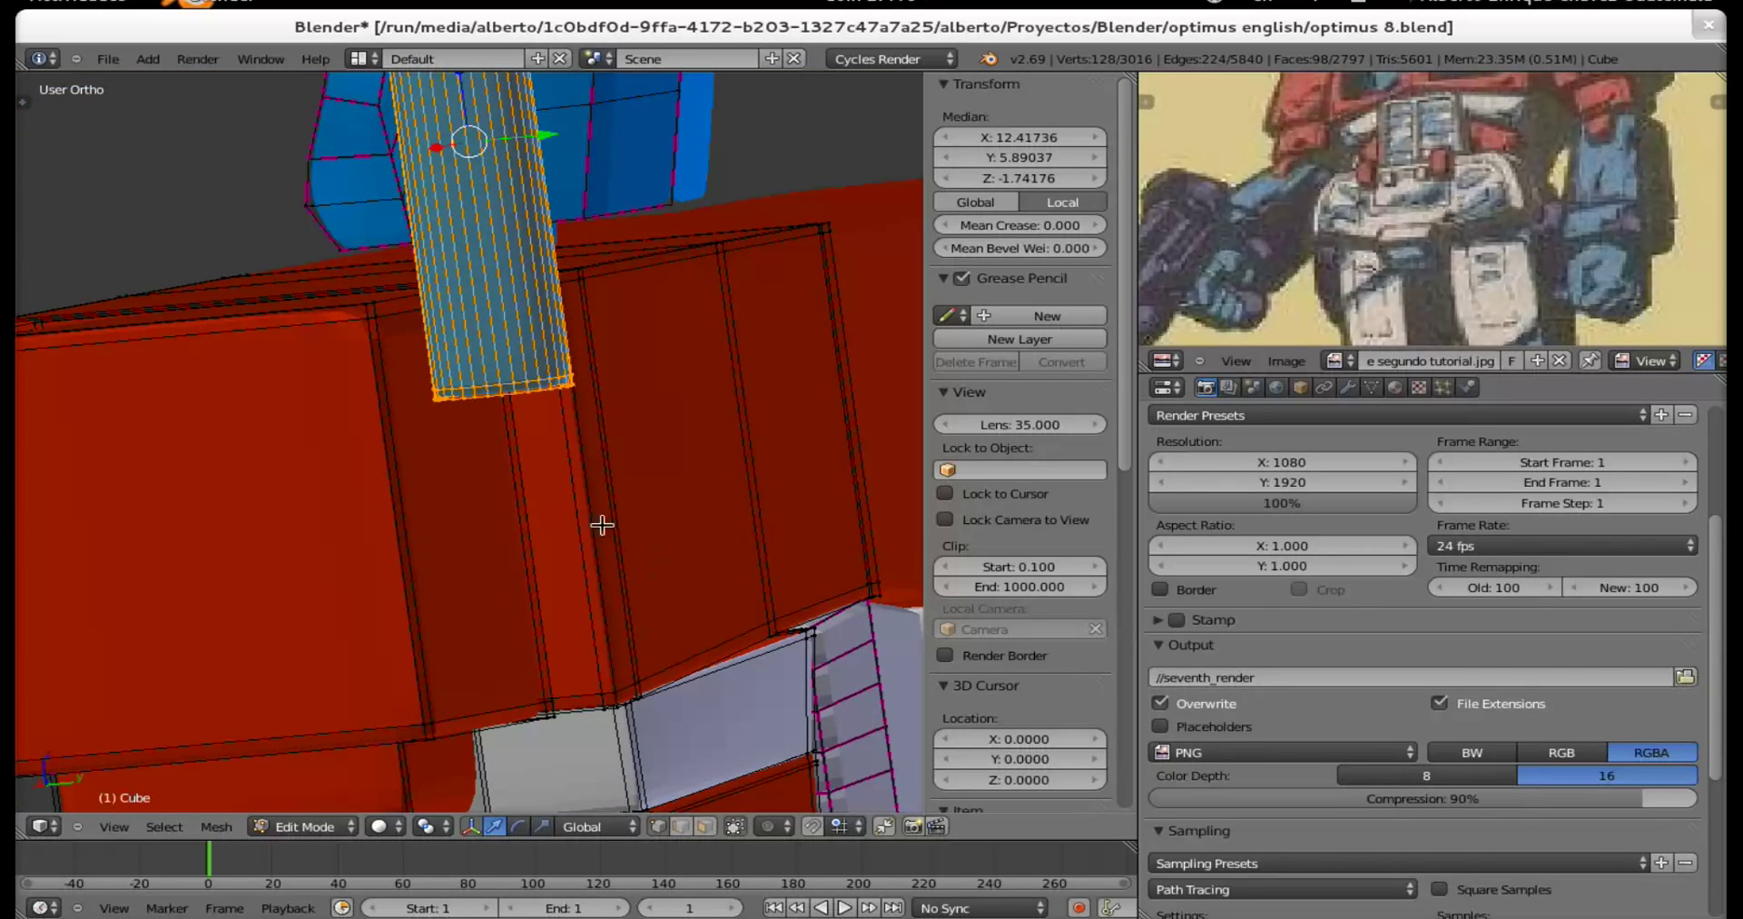
key(a)
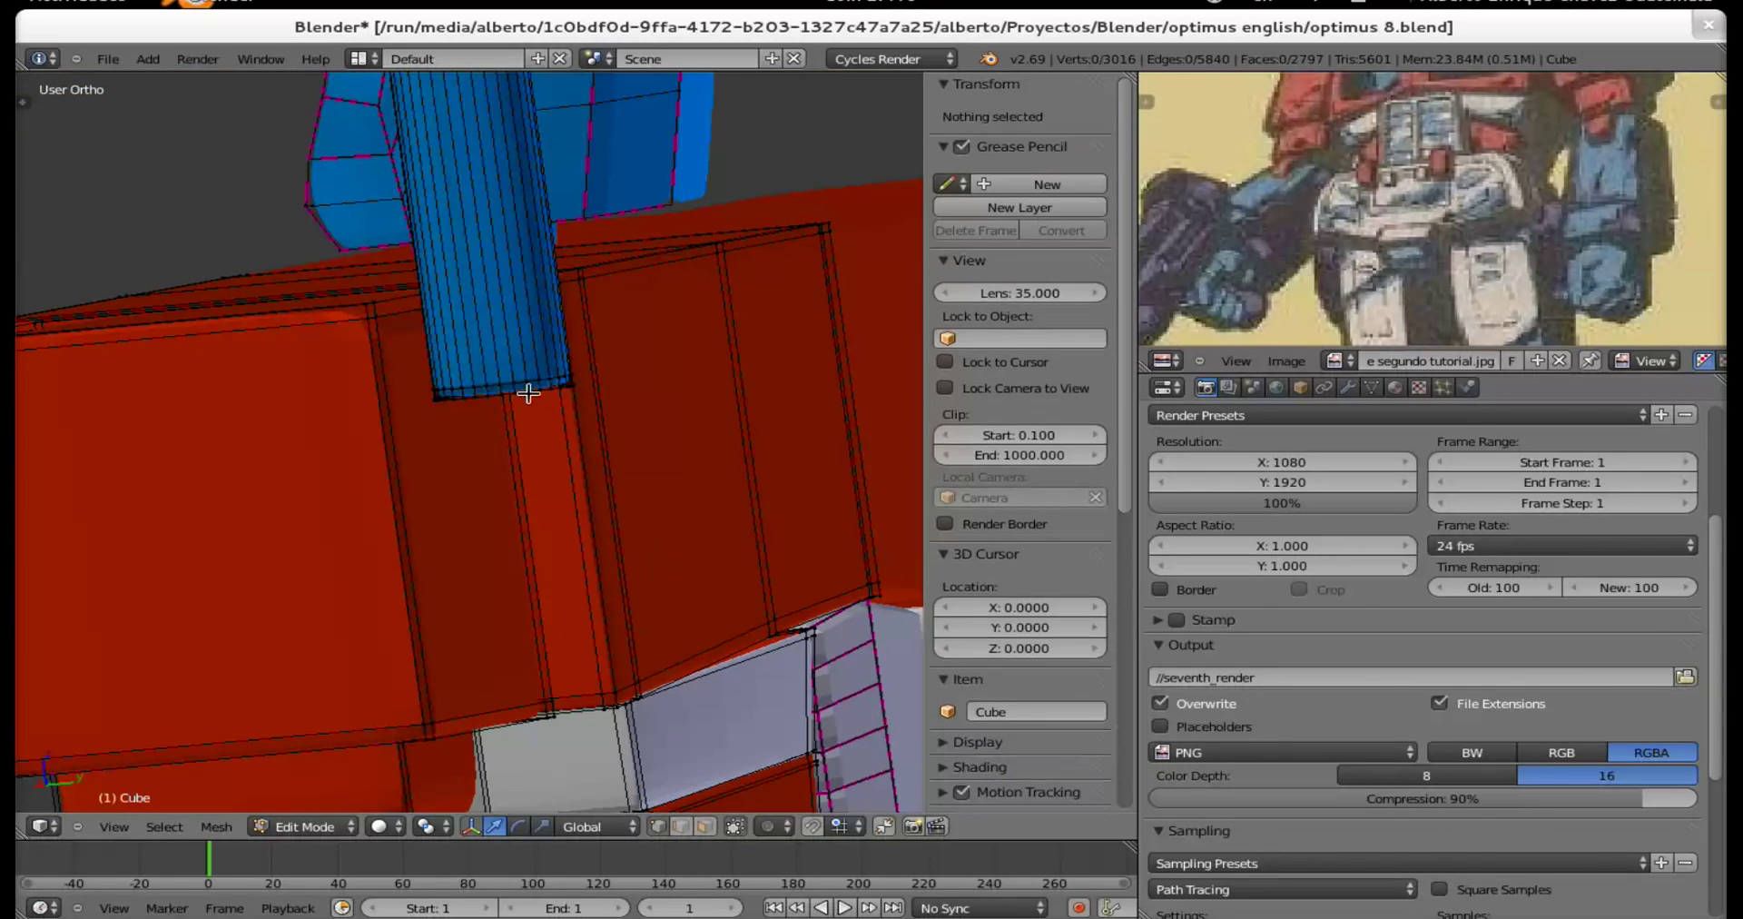
alt+right_click(527, 393)
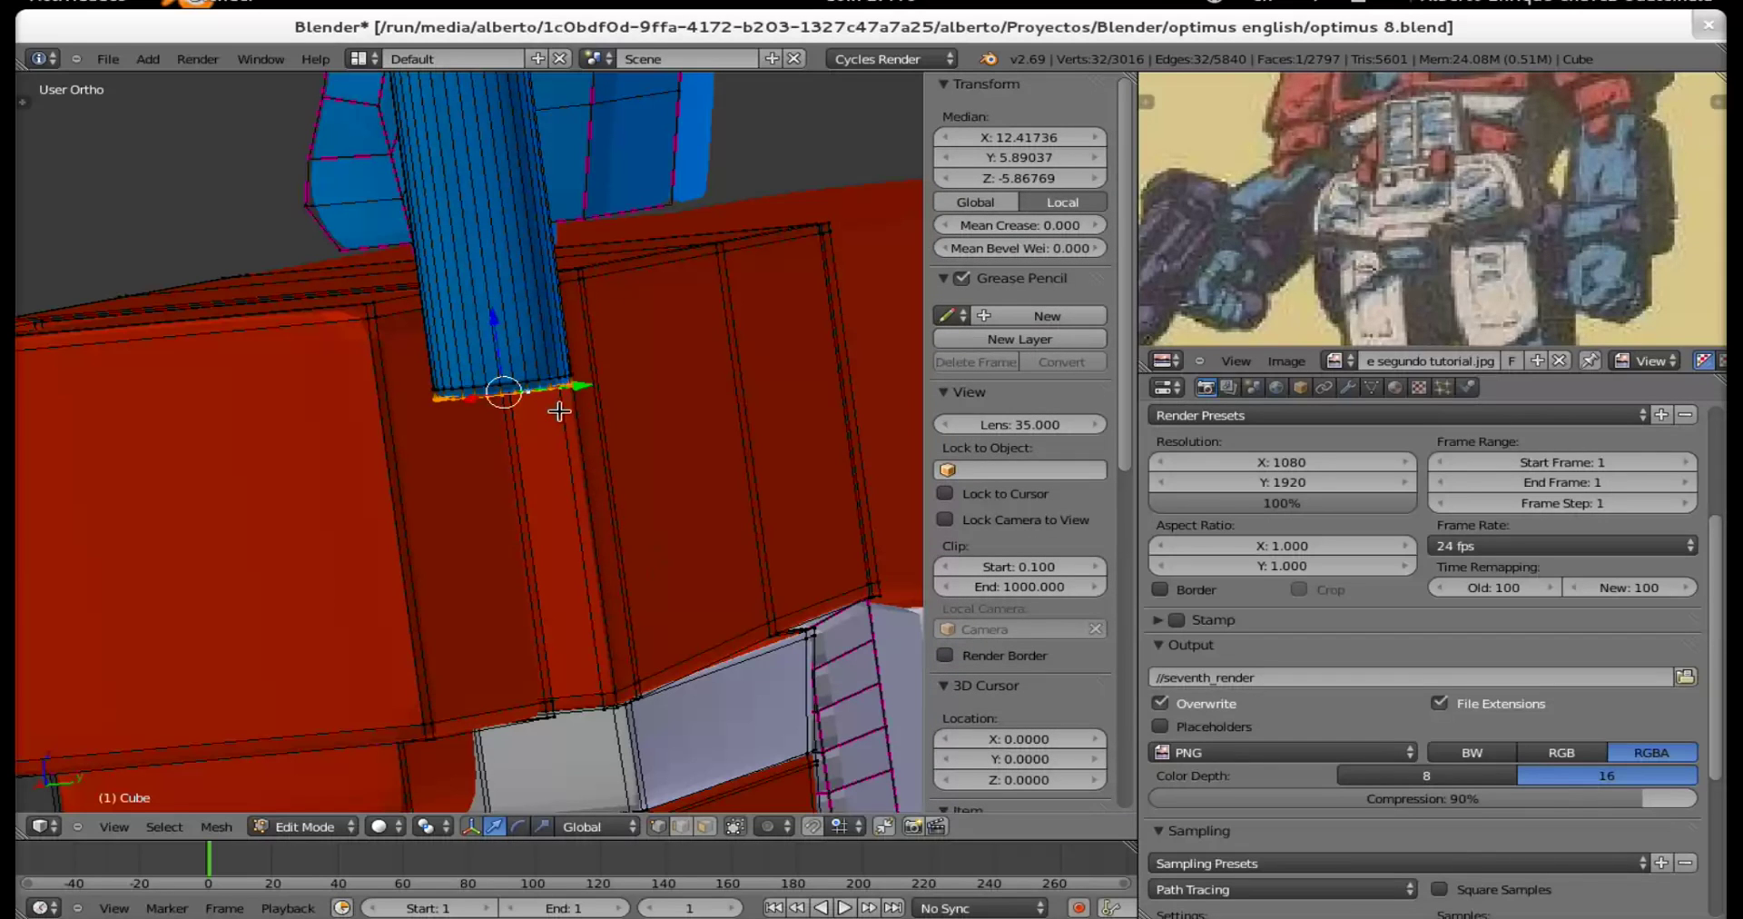
key(e)
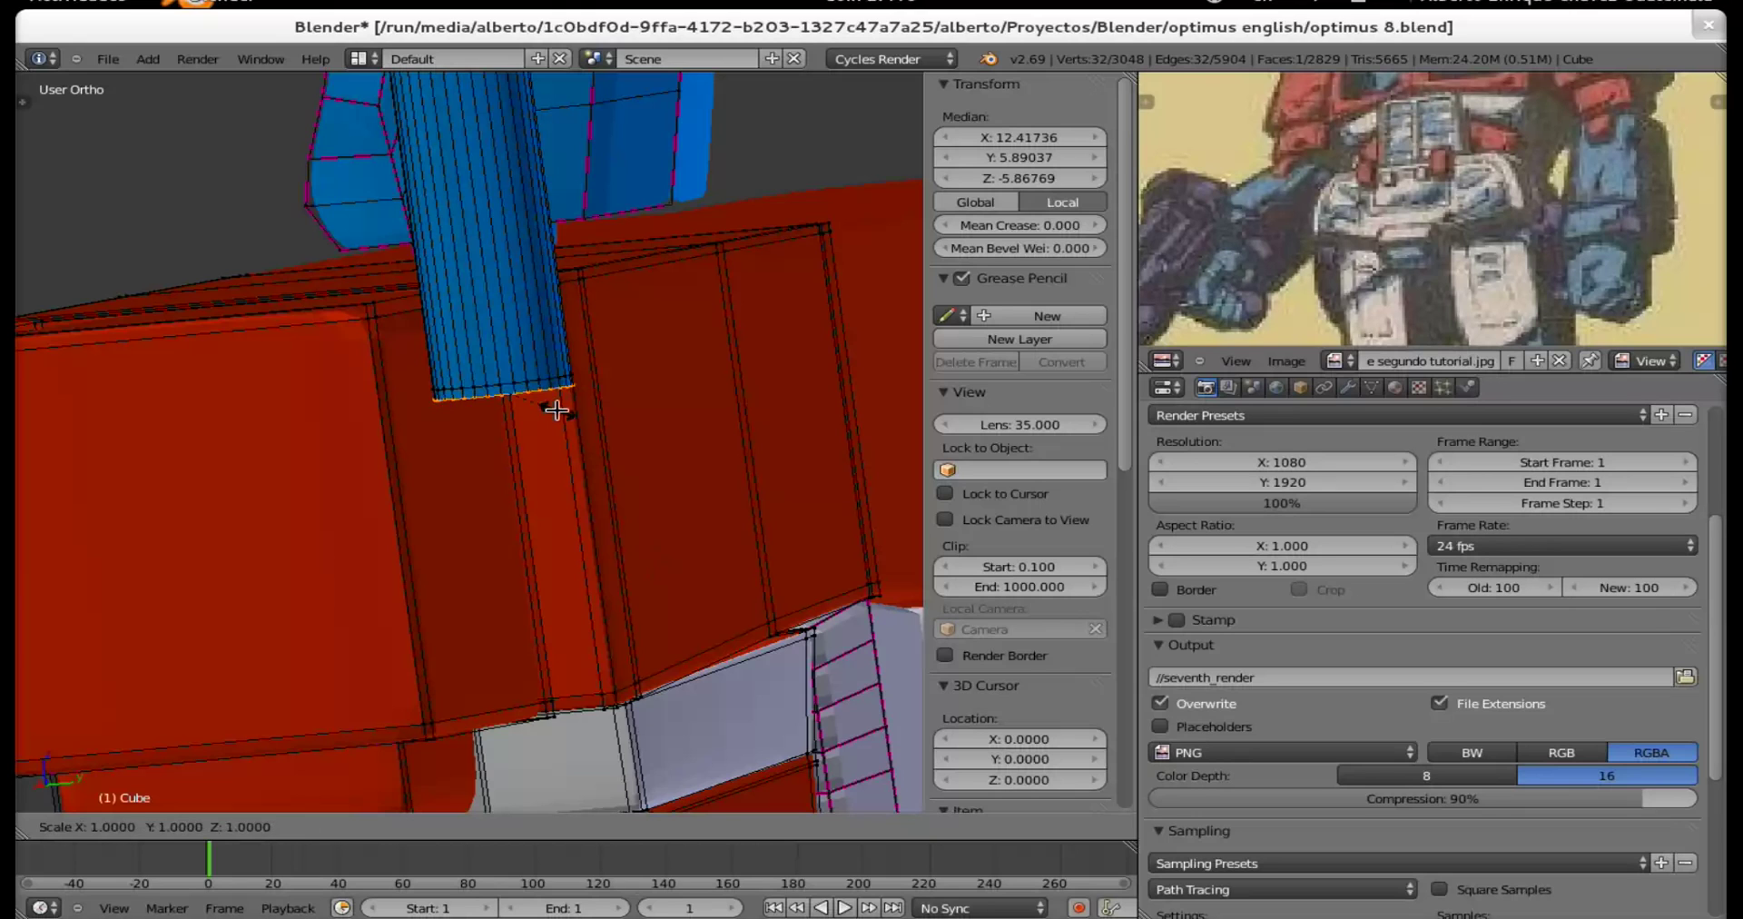
click(568, 414)
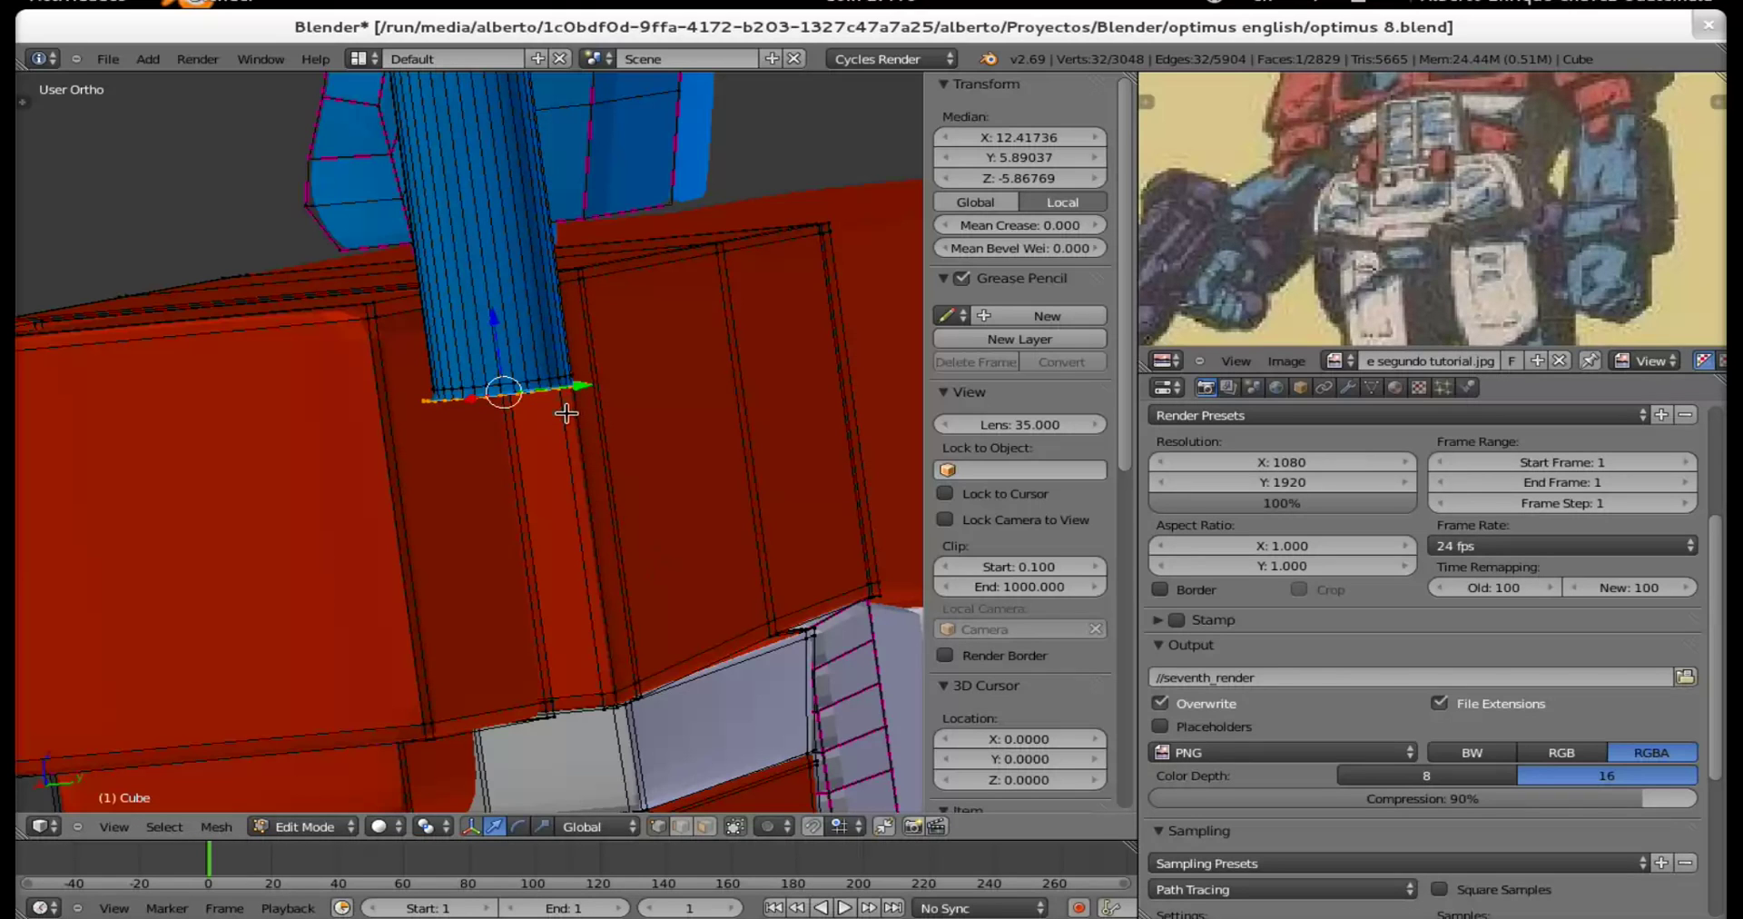
Extrude the widened ring upward around the smokestack by about 2.46 to form an outer sleeve.
key(e)
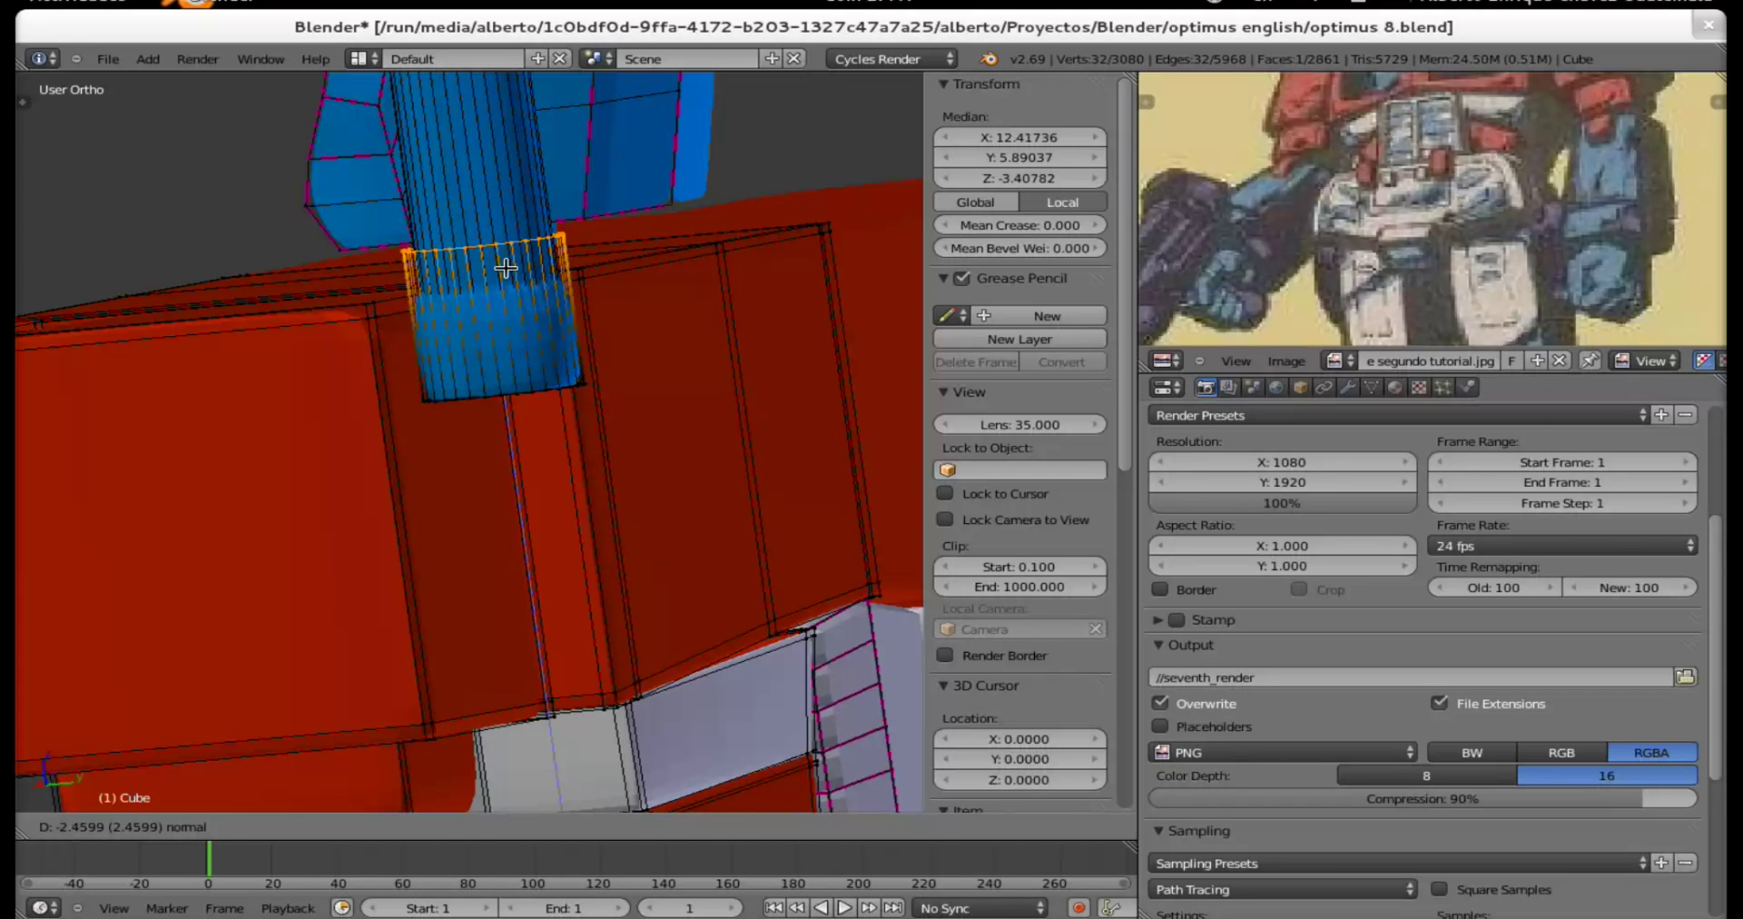
click(500, 269)
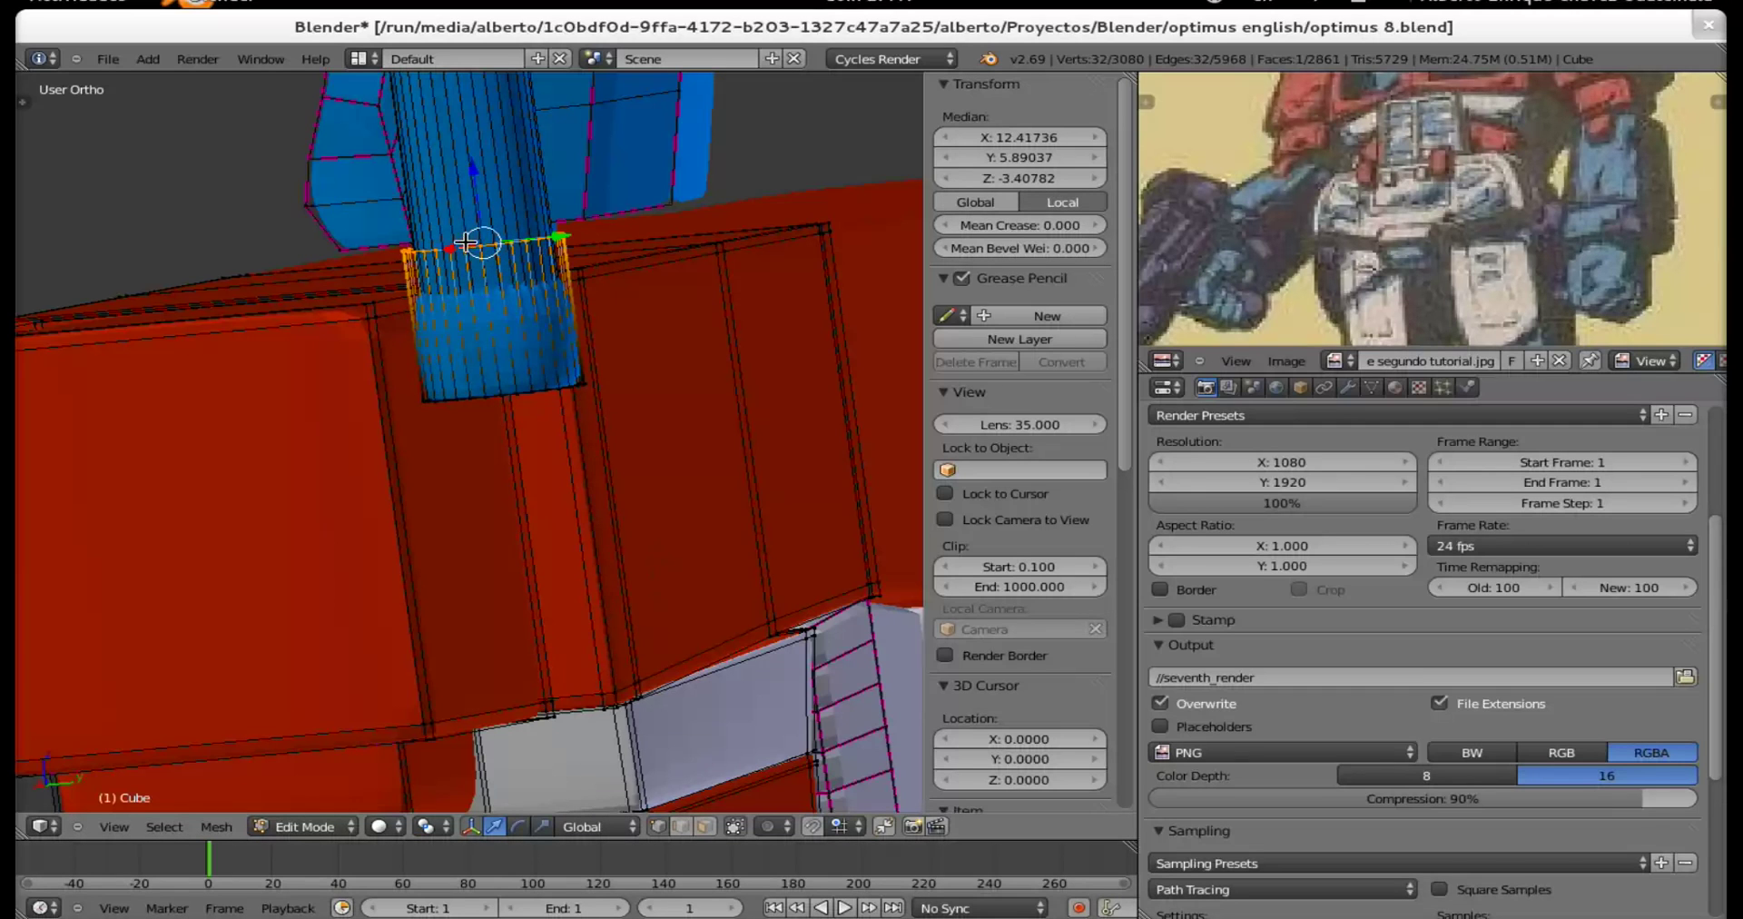
scroll(472, 241, up, 2)
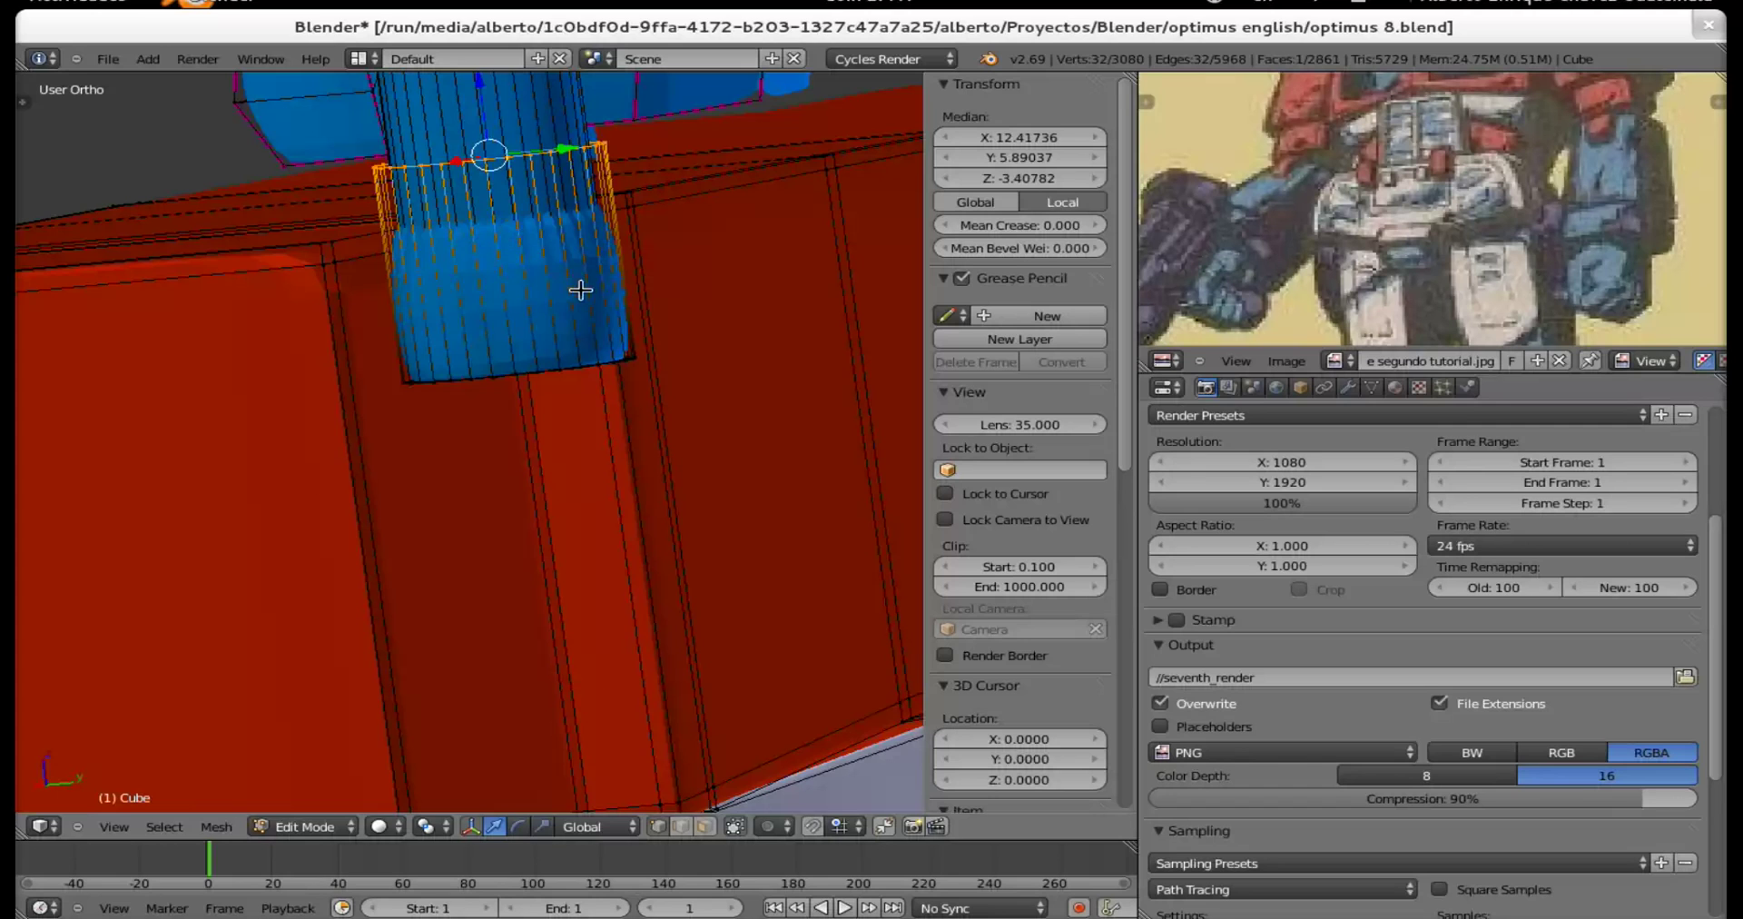
key(s)
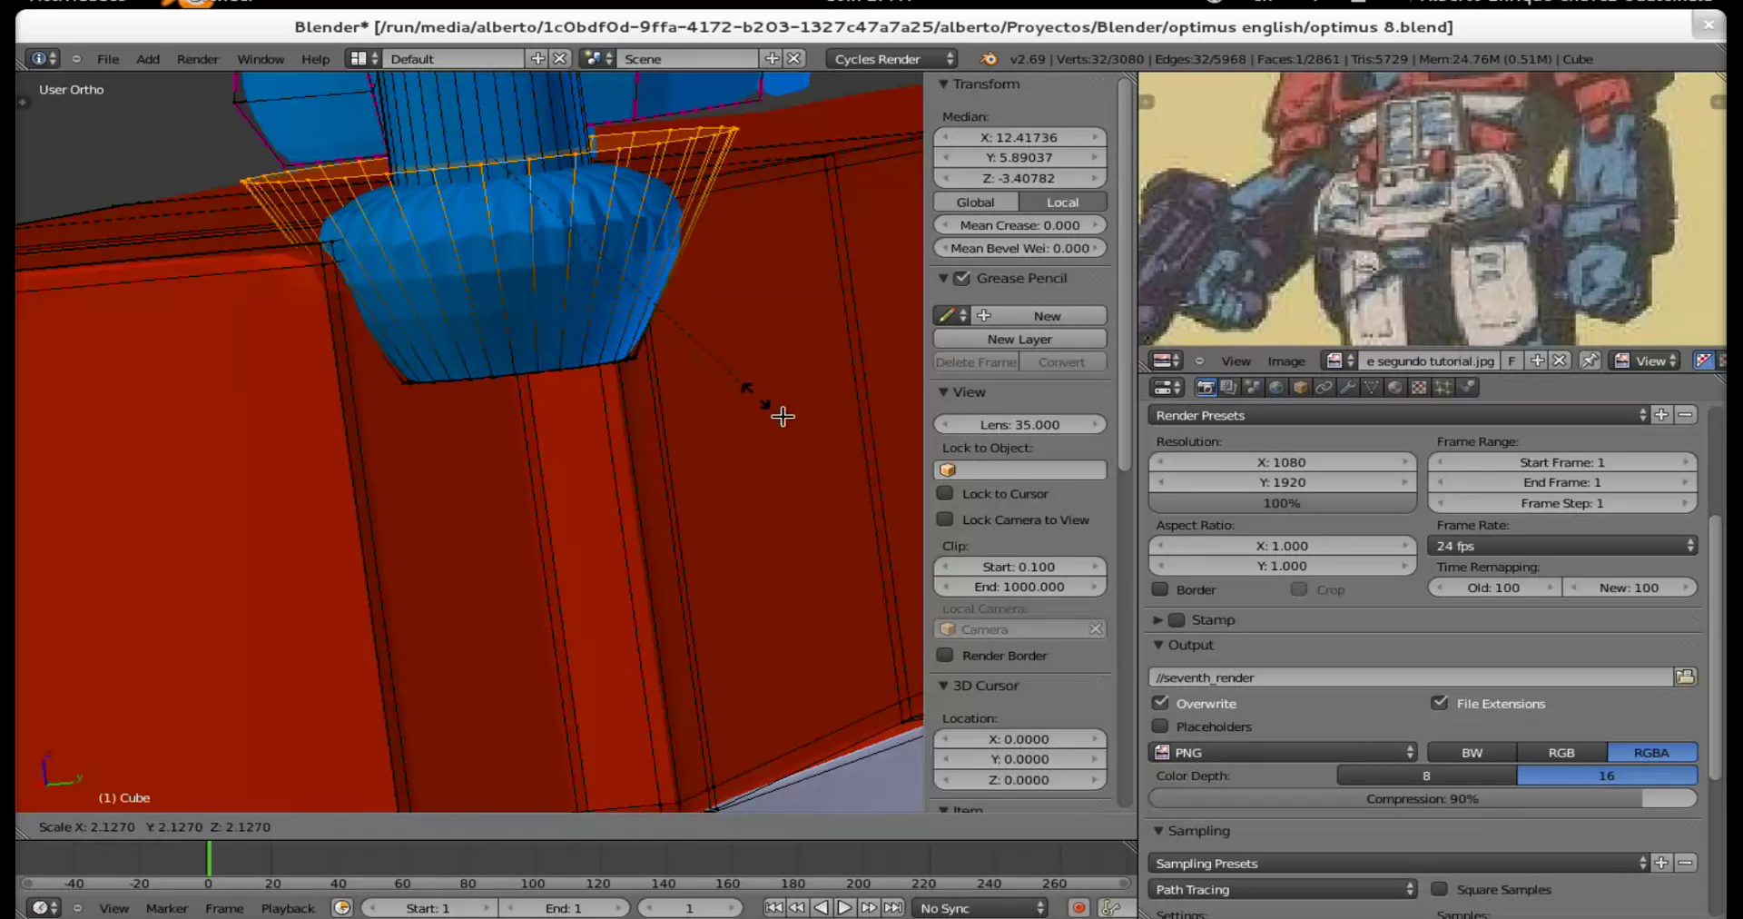
click(633, 342)
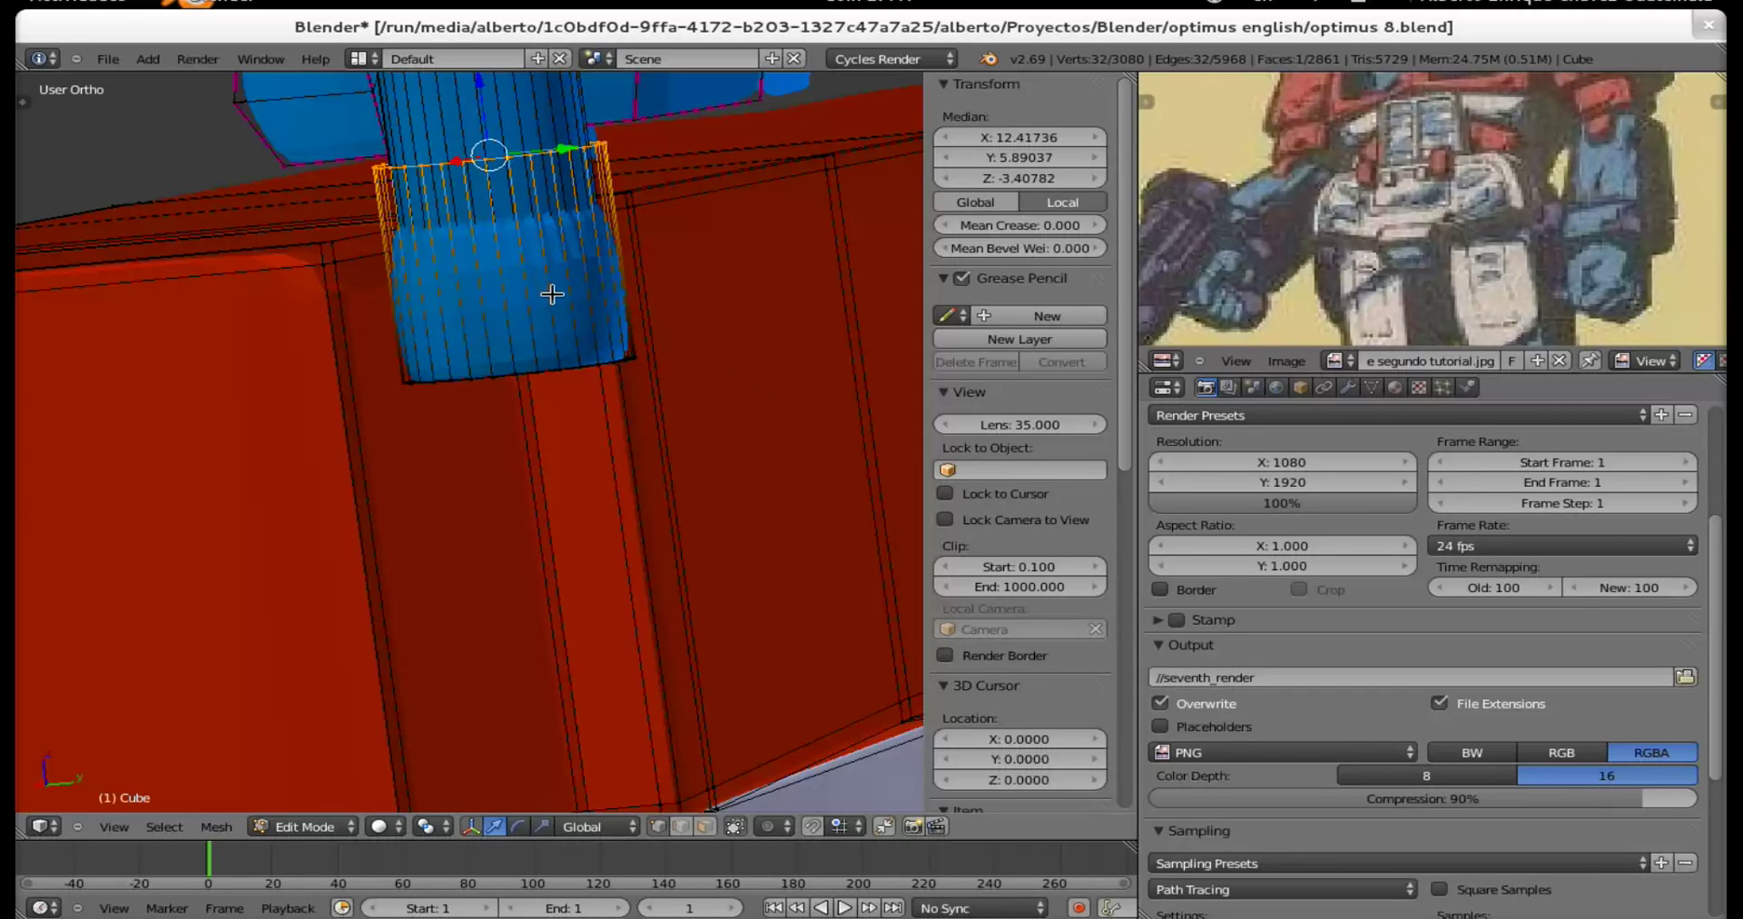
Extrude the sleeve's top ring in place and scale it slightly outward to form a second rim.
key(e)
right_click(599, 318)
key(s)
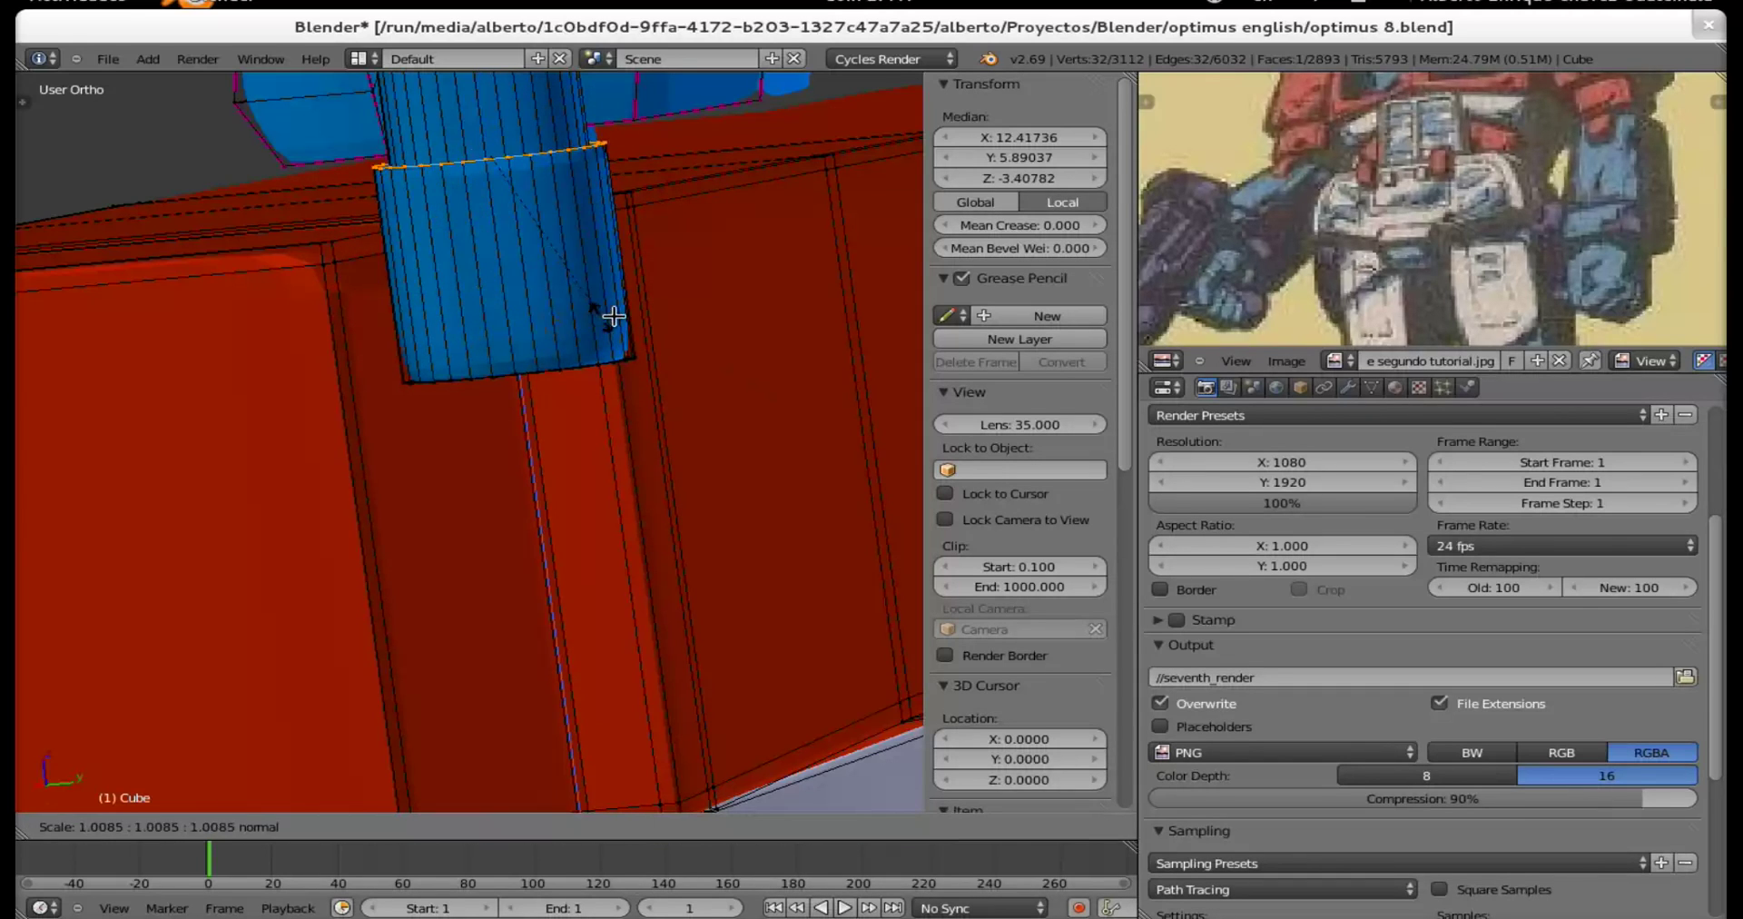
right_click(646, 308)
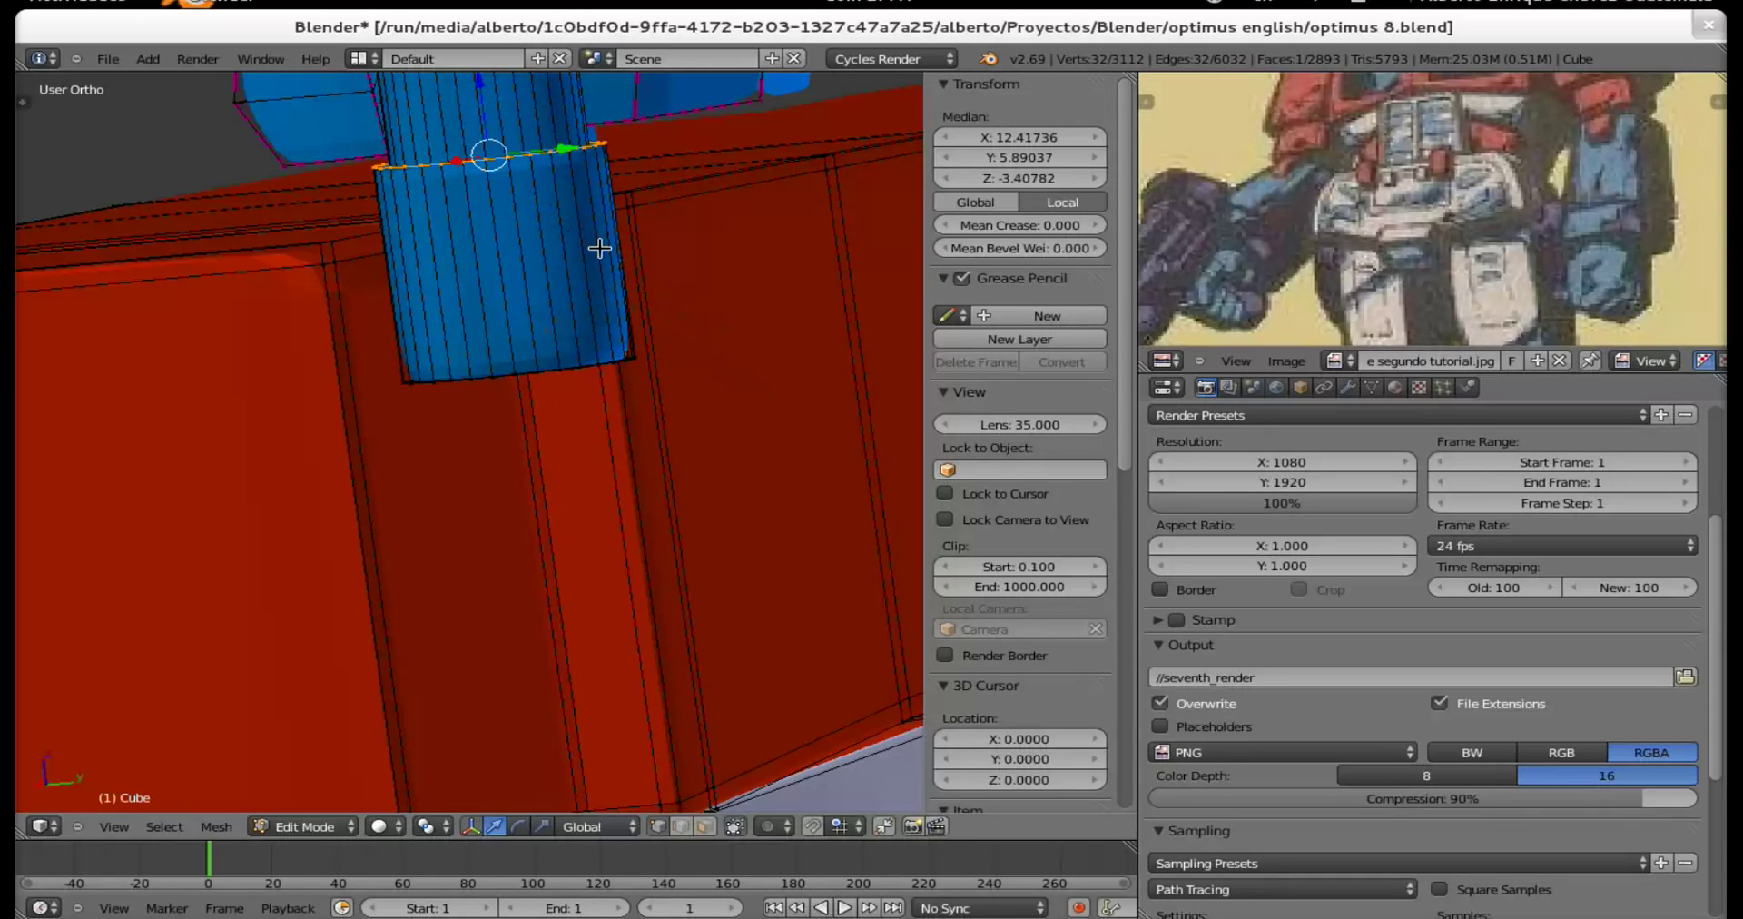
key(s)
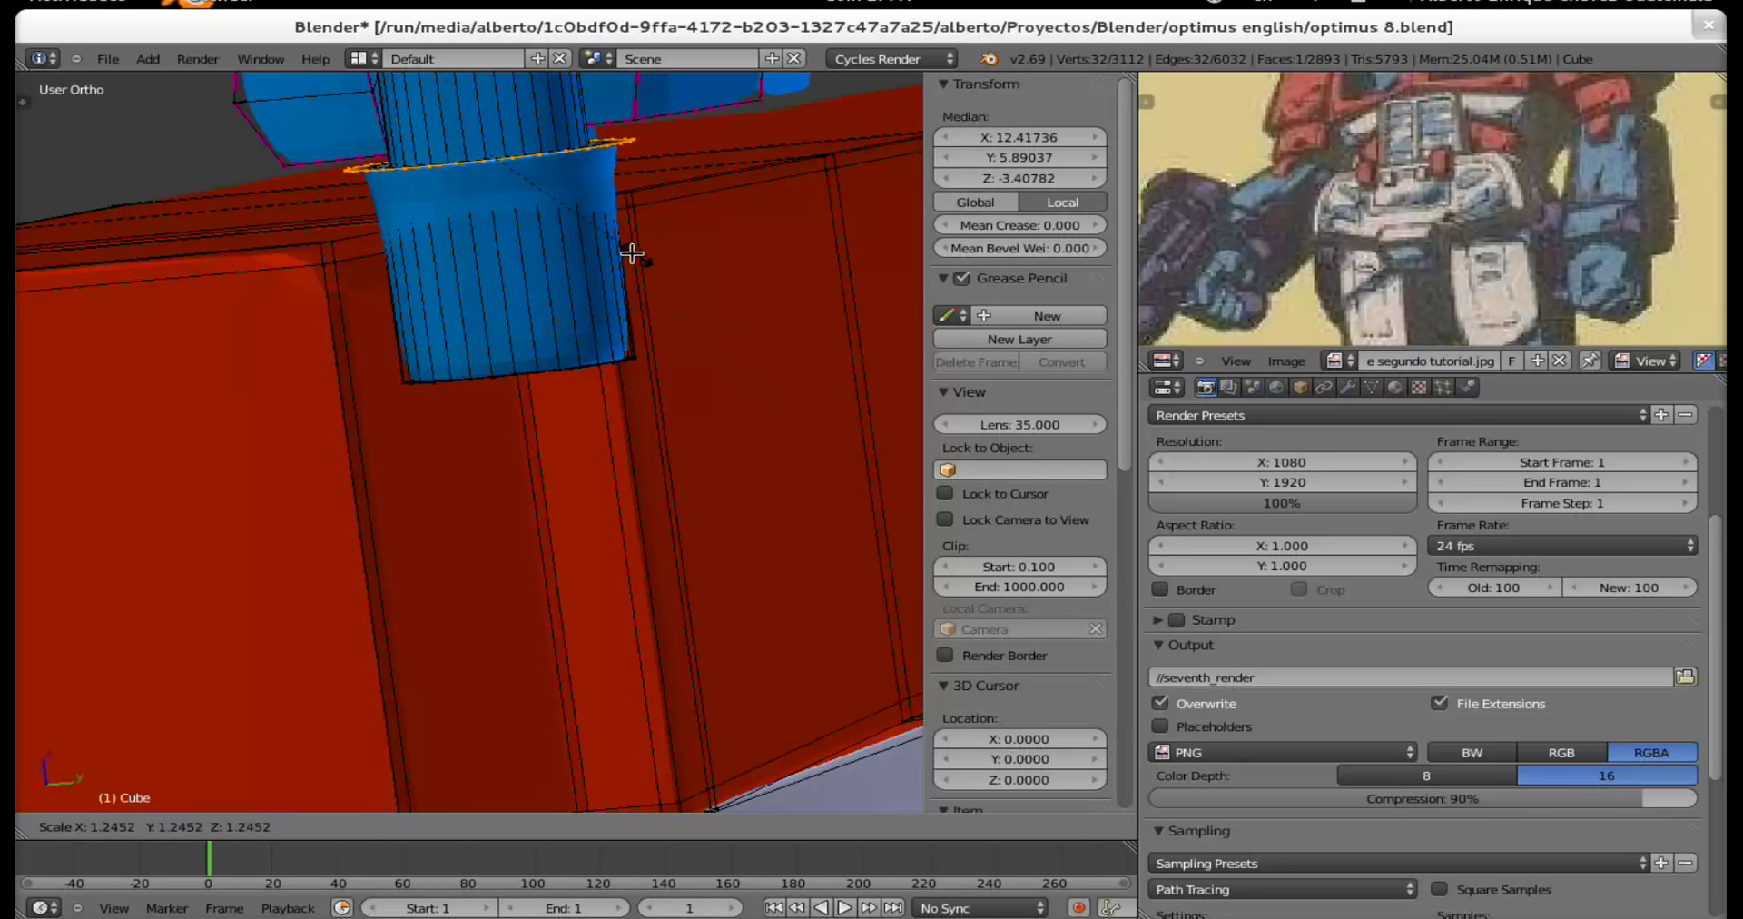
click(622, 249)
Extrude the outer rim down past the smokestack's bottom and lower it along Z to about -9.49.
key(e)
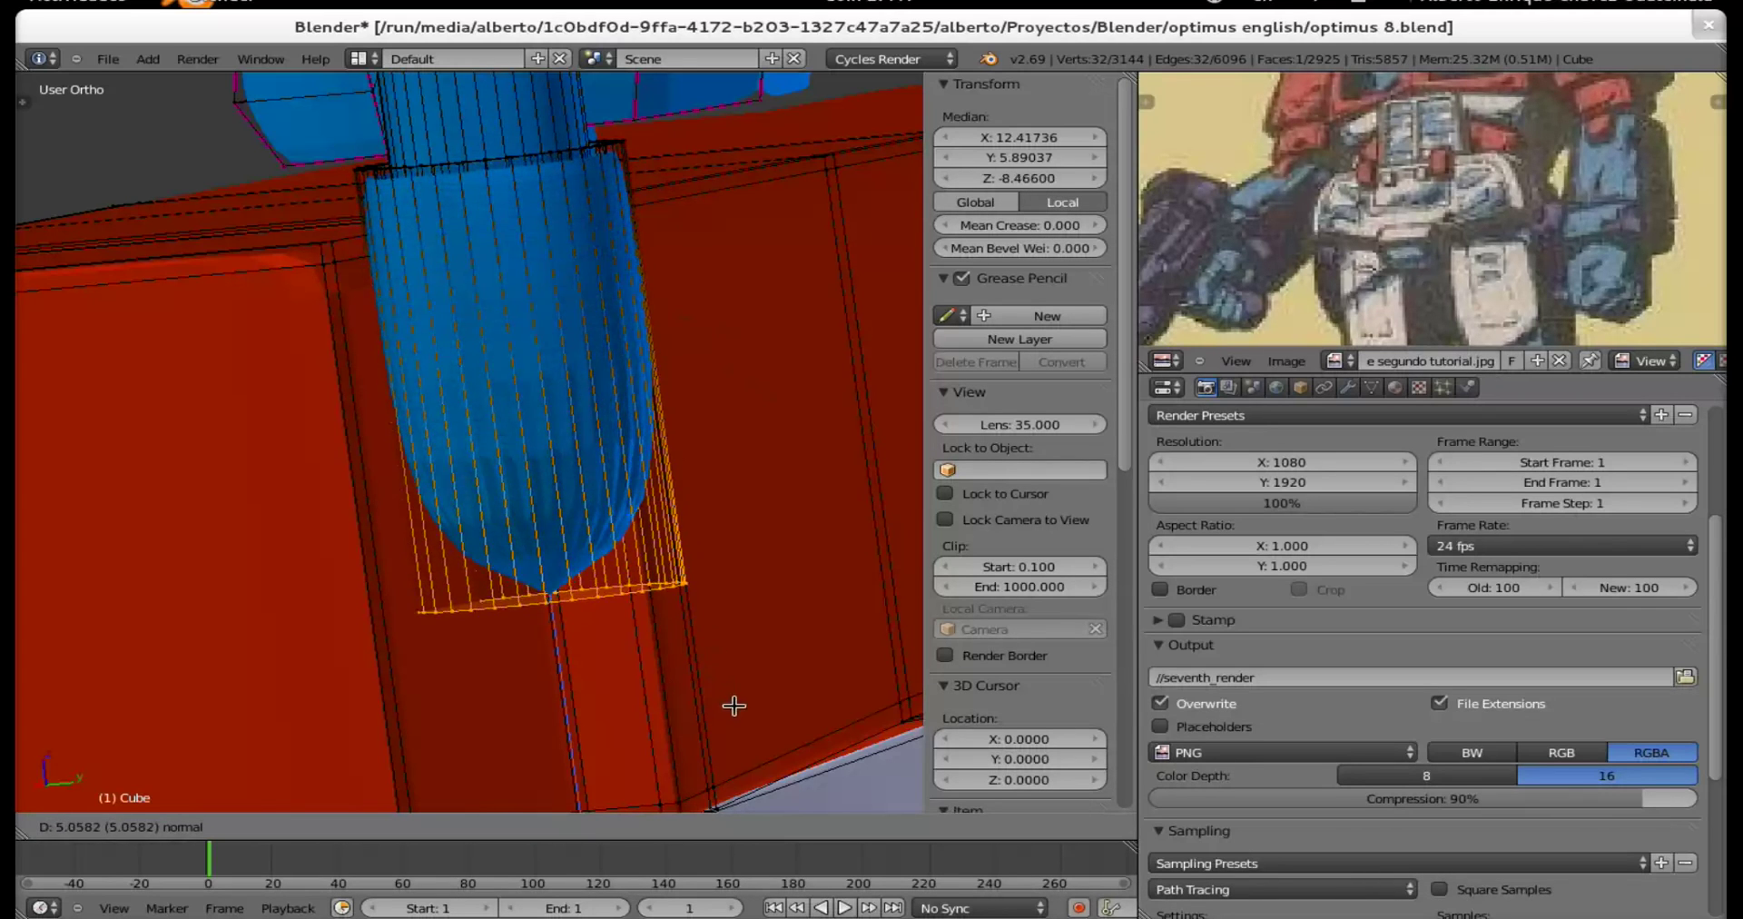
click(759, 759)
scroll(568, 478, down, 3)
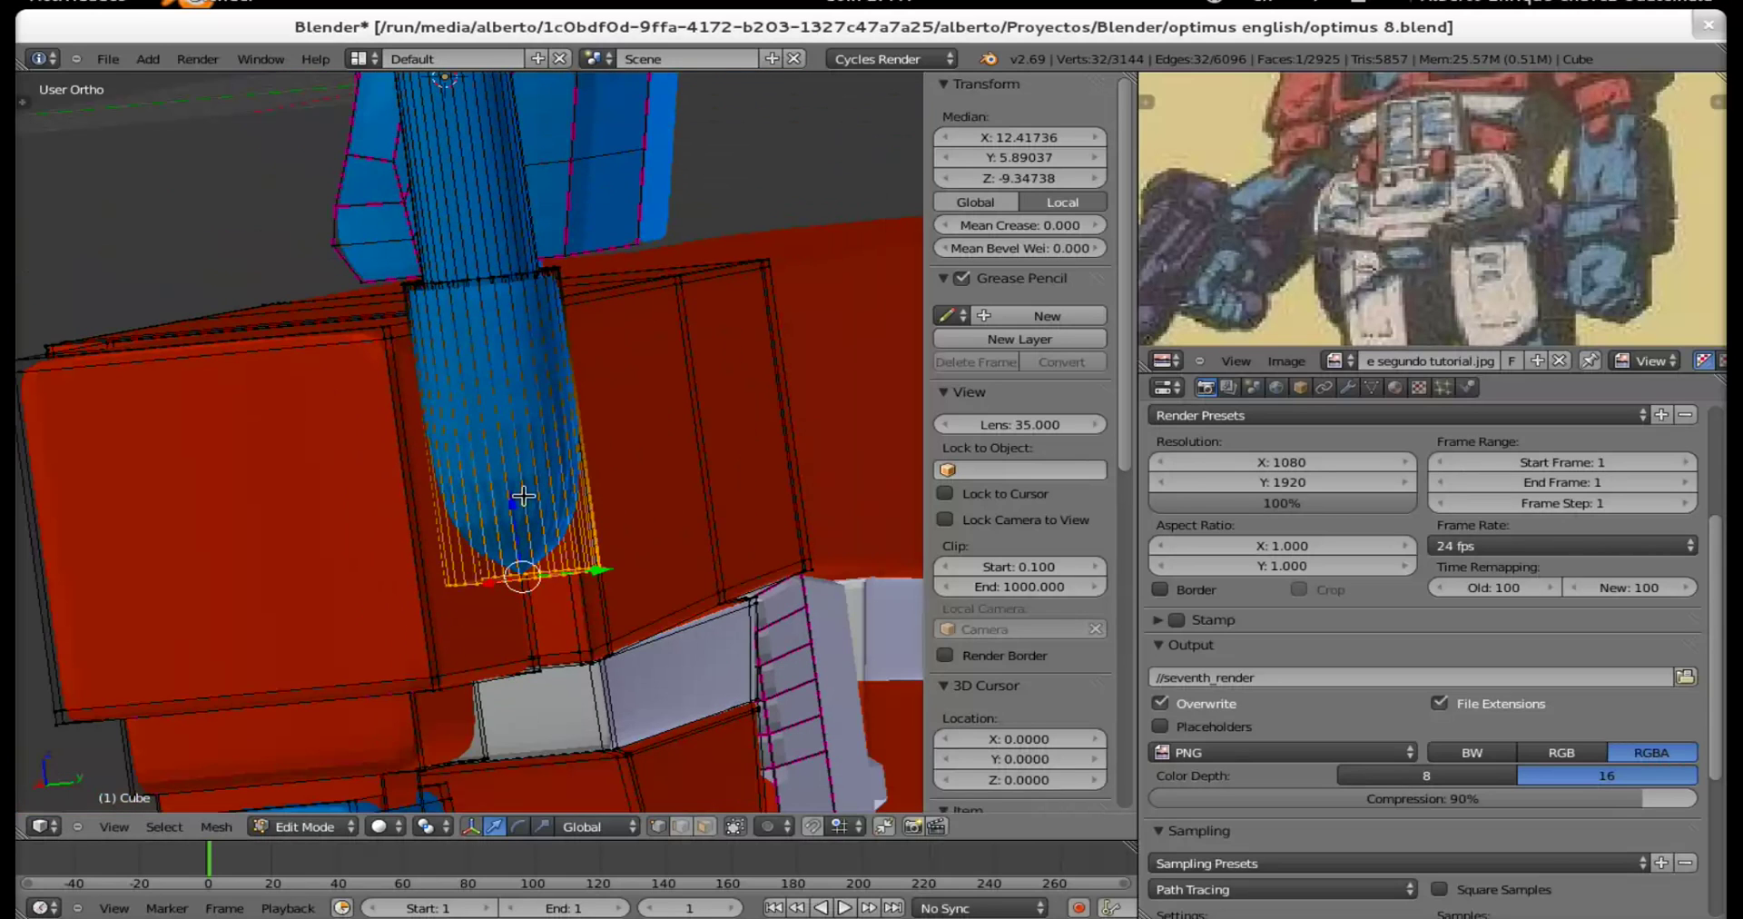
key(g)
key(z)
click(513, 509)
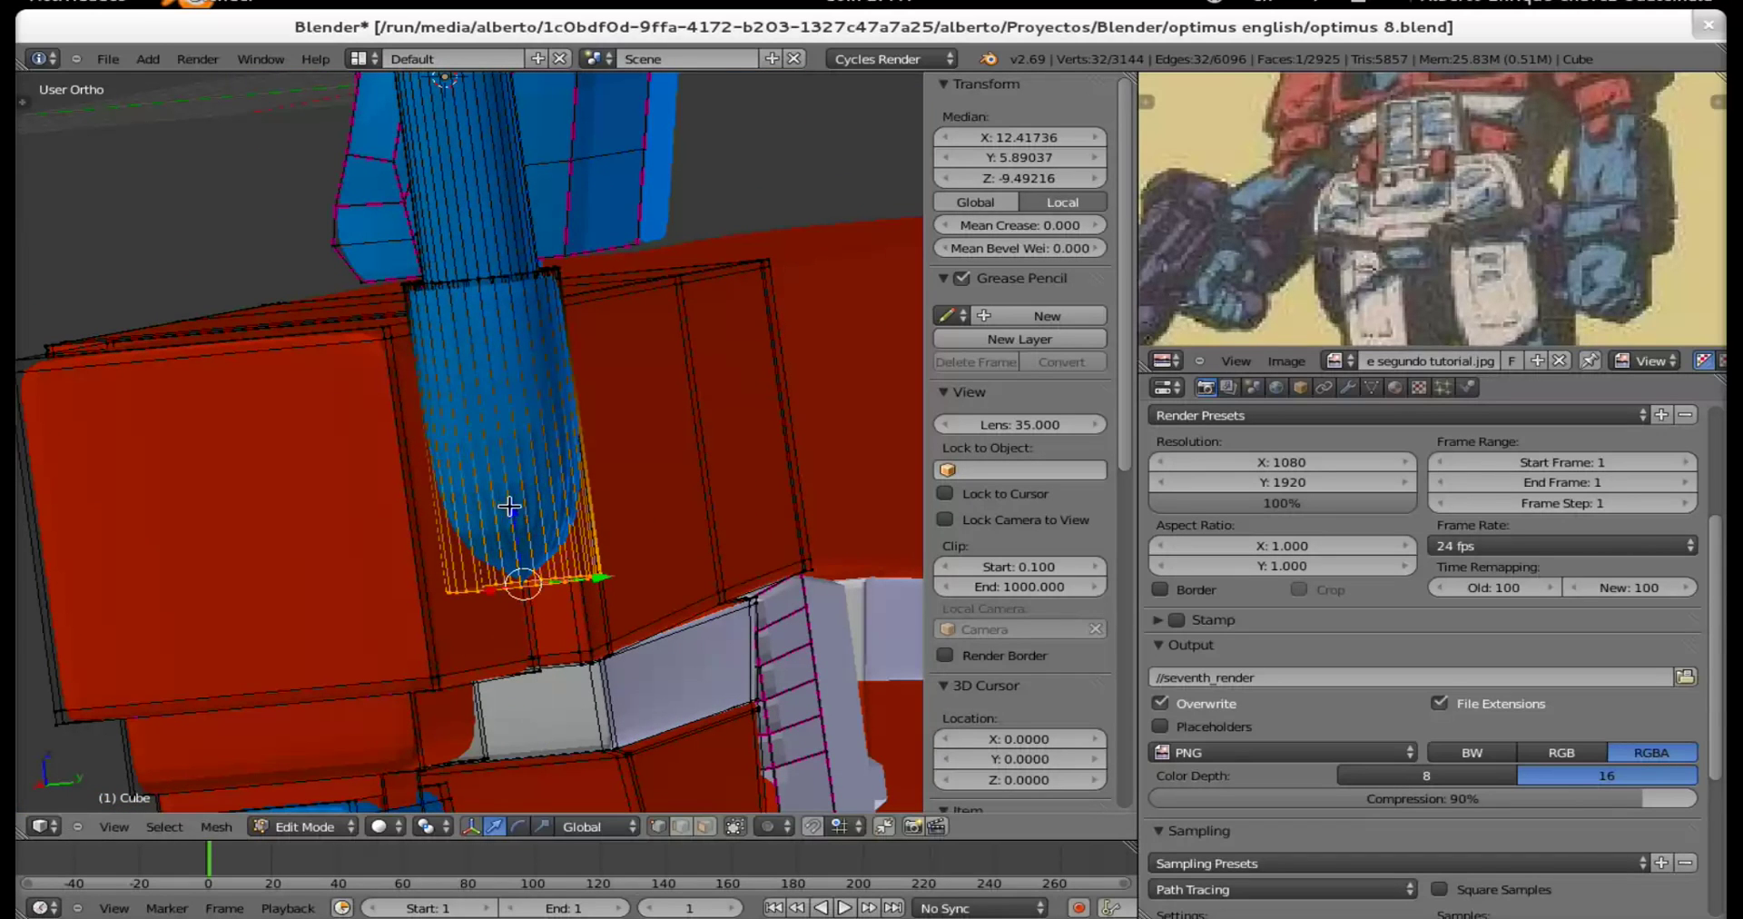
Add a loop cut to the outer sleeve and slide it close to the bottom edge to sharpen that end.
key(ctrl+r)
click(484, 484)
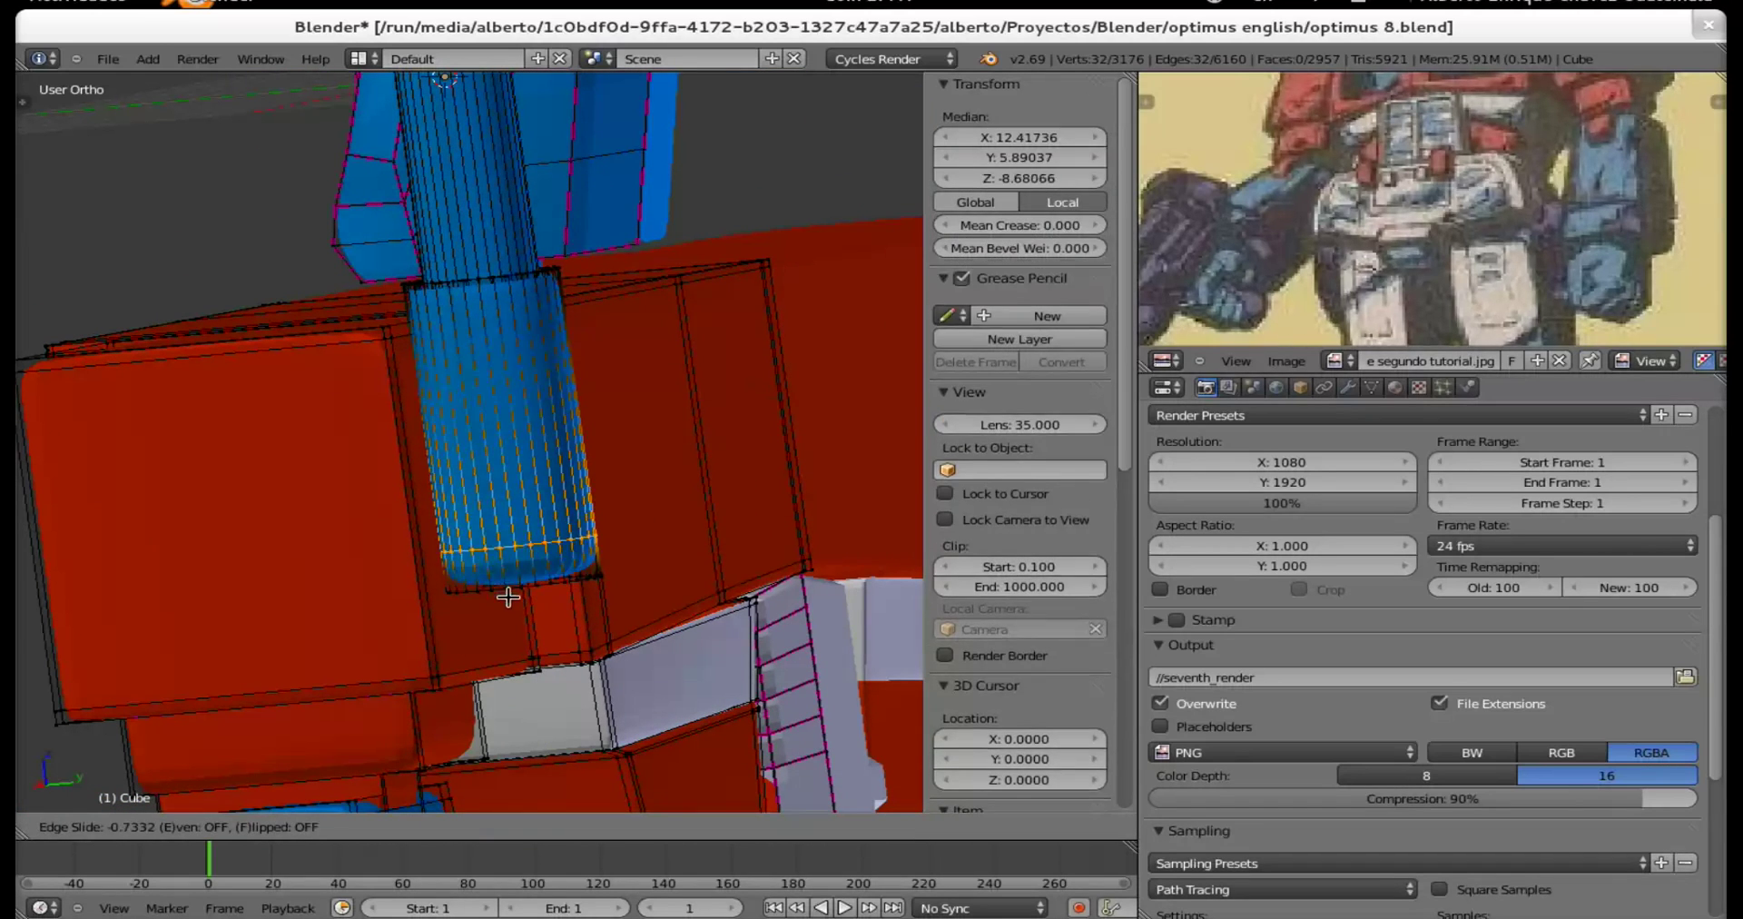
click(527, 626)
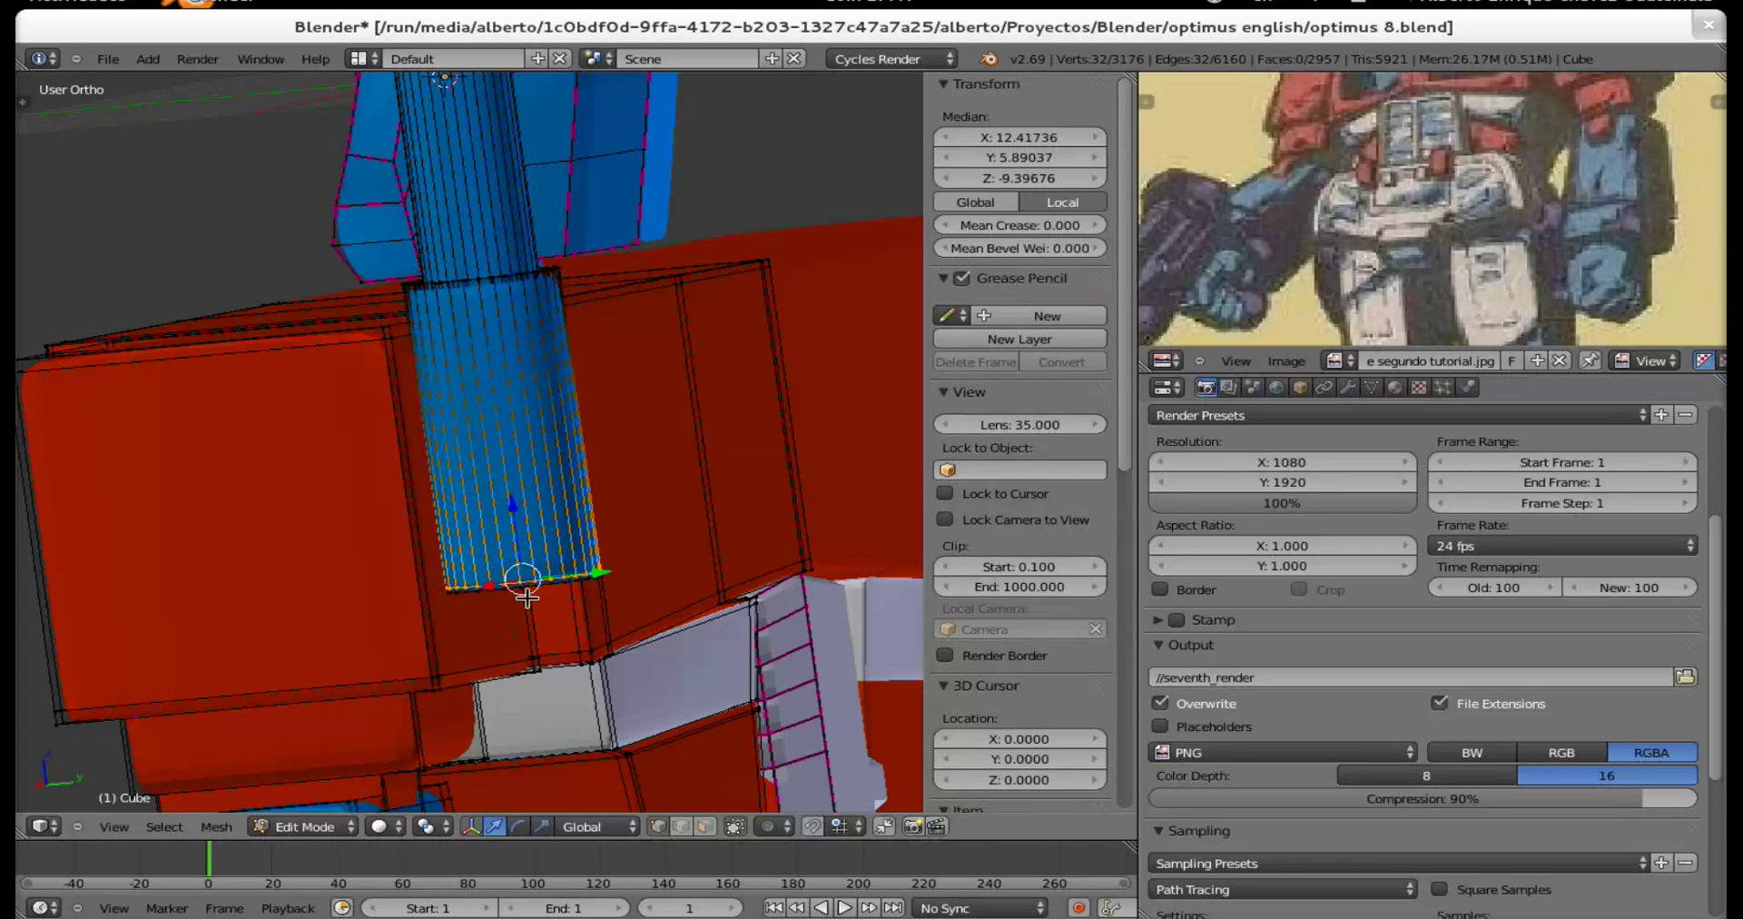
Inspect the reshaped smokestack and the front of the robot's torso.
scroll(480, 323, up, 1)
scroll(475, 323, up, 1)
scroll(472, 345, down, 4)
middle_drag(467, 374, 473, 584)
scroll(581, 363, down, 1)
scroll(581, 363, down, 2)
scroll(584, 555, up, 2)
scroll(473, 584, up, 2)
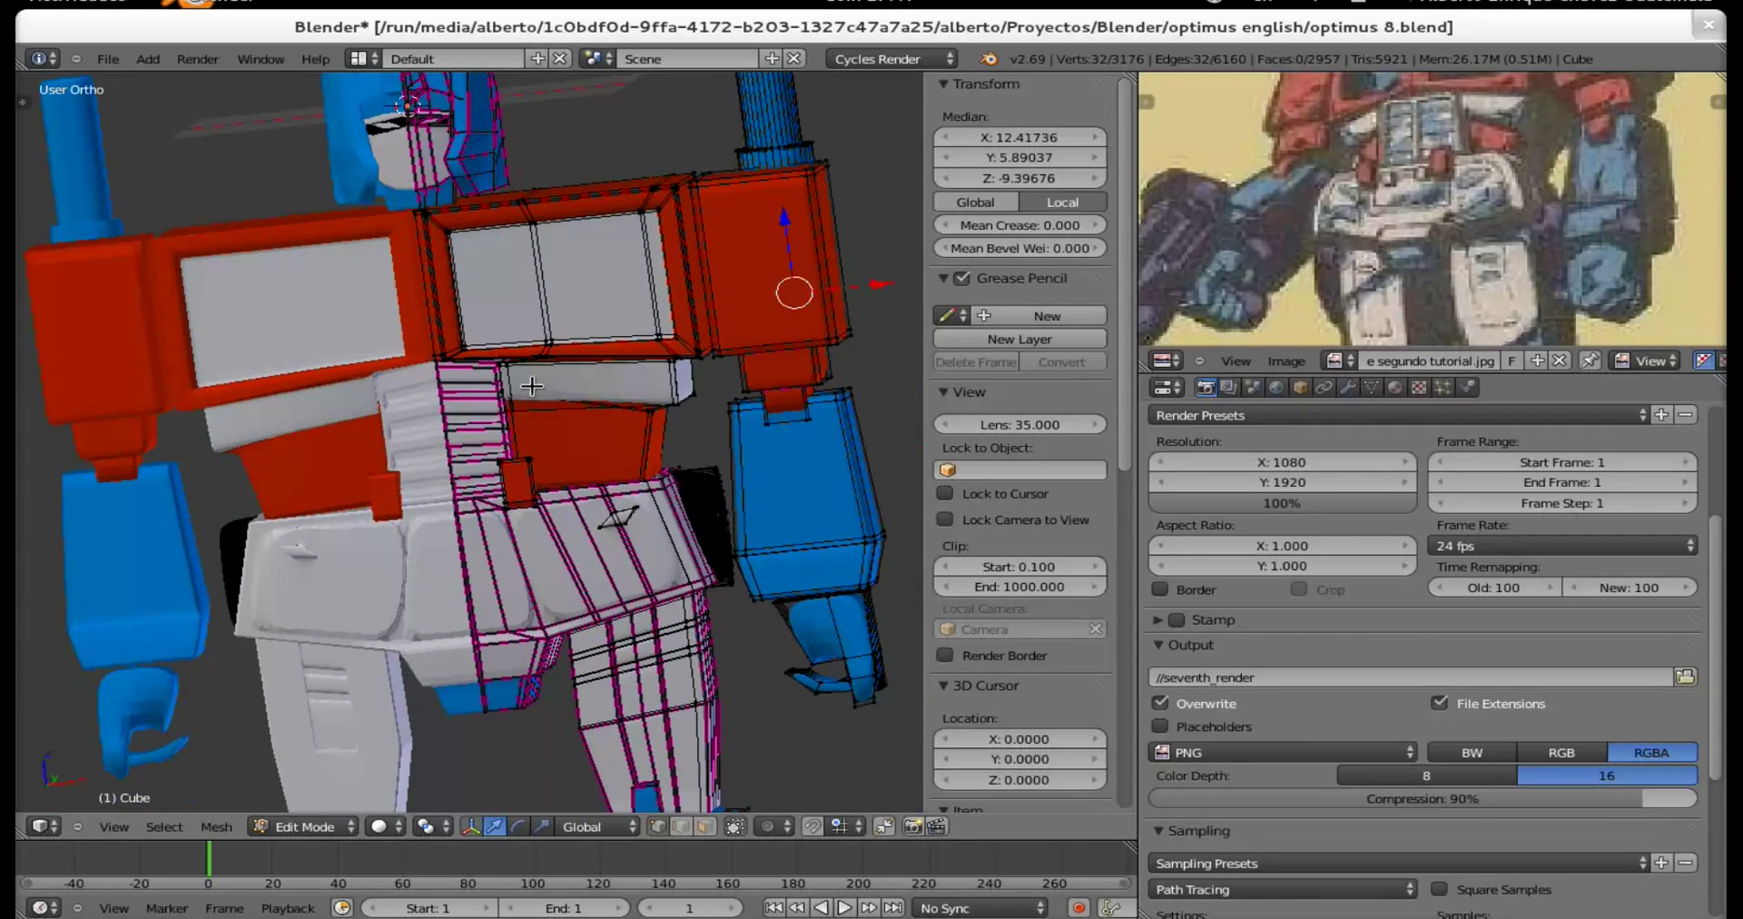
Add a horizontal loop cut across the abdomen's front panels and slide it slightly below the middle.
scroll(473, 584, up, 4)
shift+middle_drag(390, 724, 400, 410)
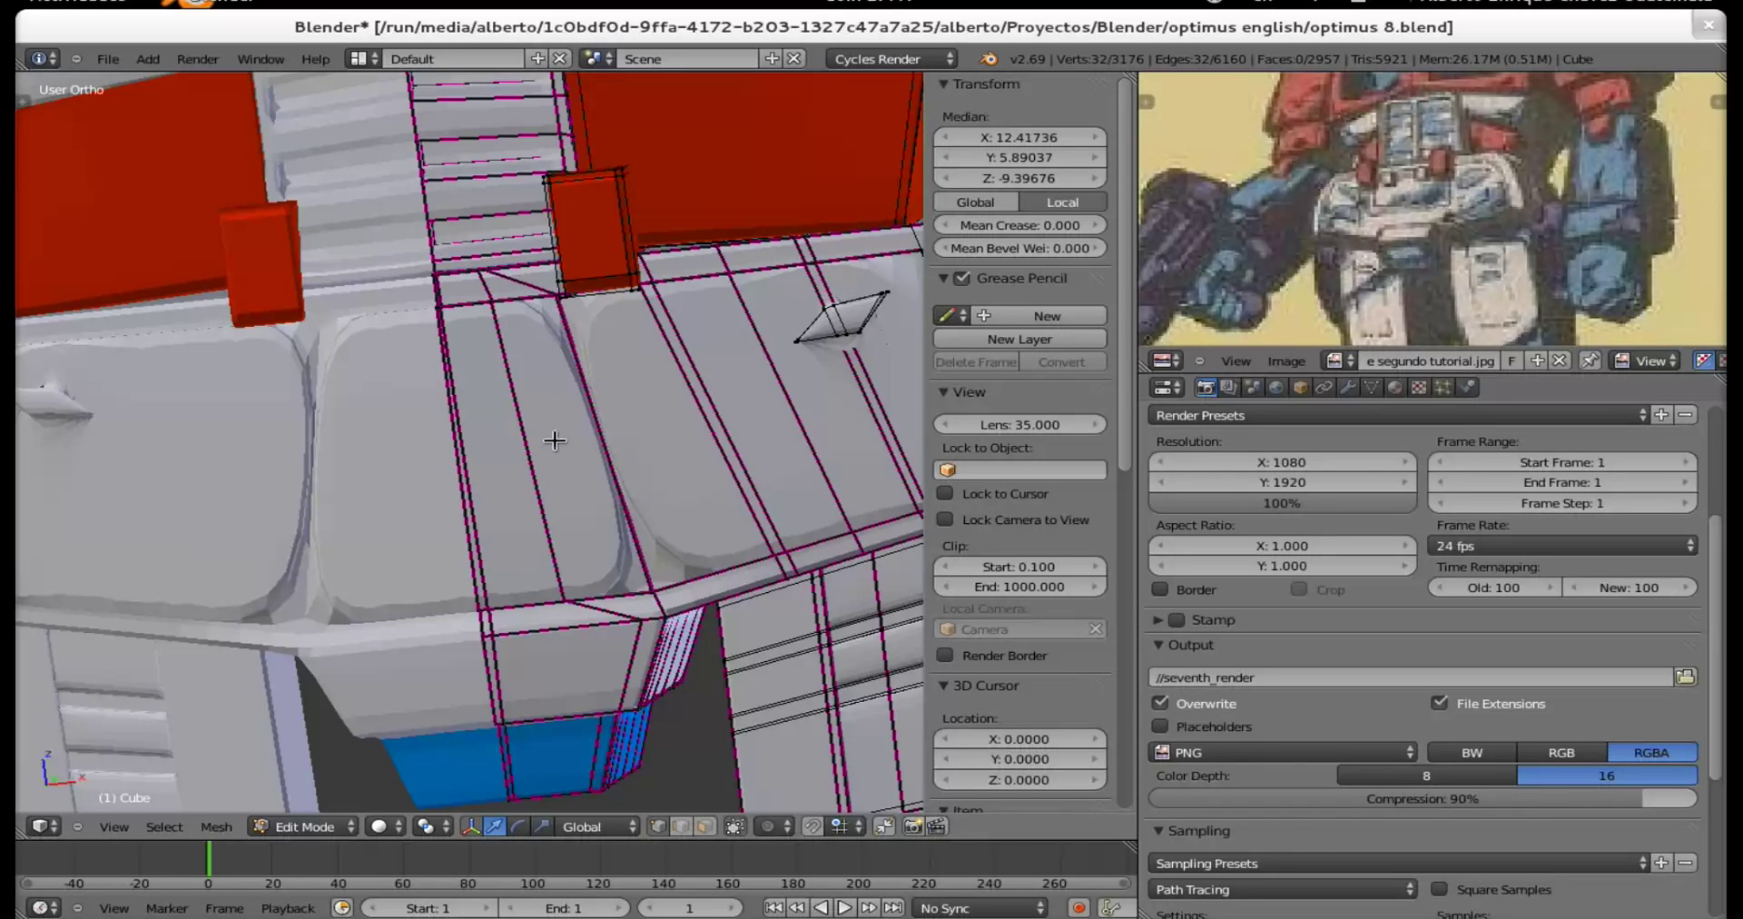
scroll(554, 441, down, 5)
scroll(595, 420, up, 3)
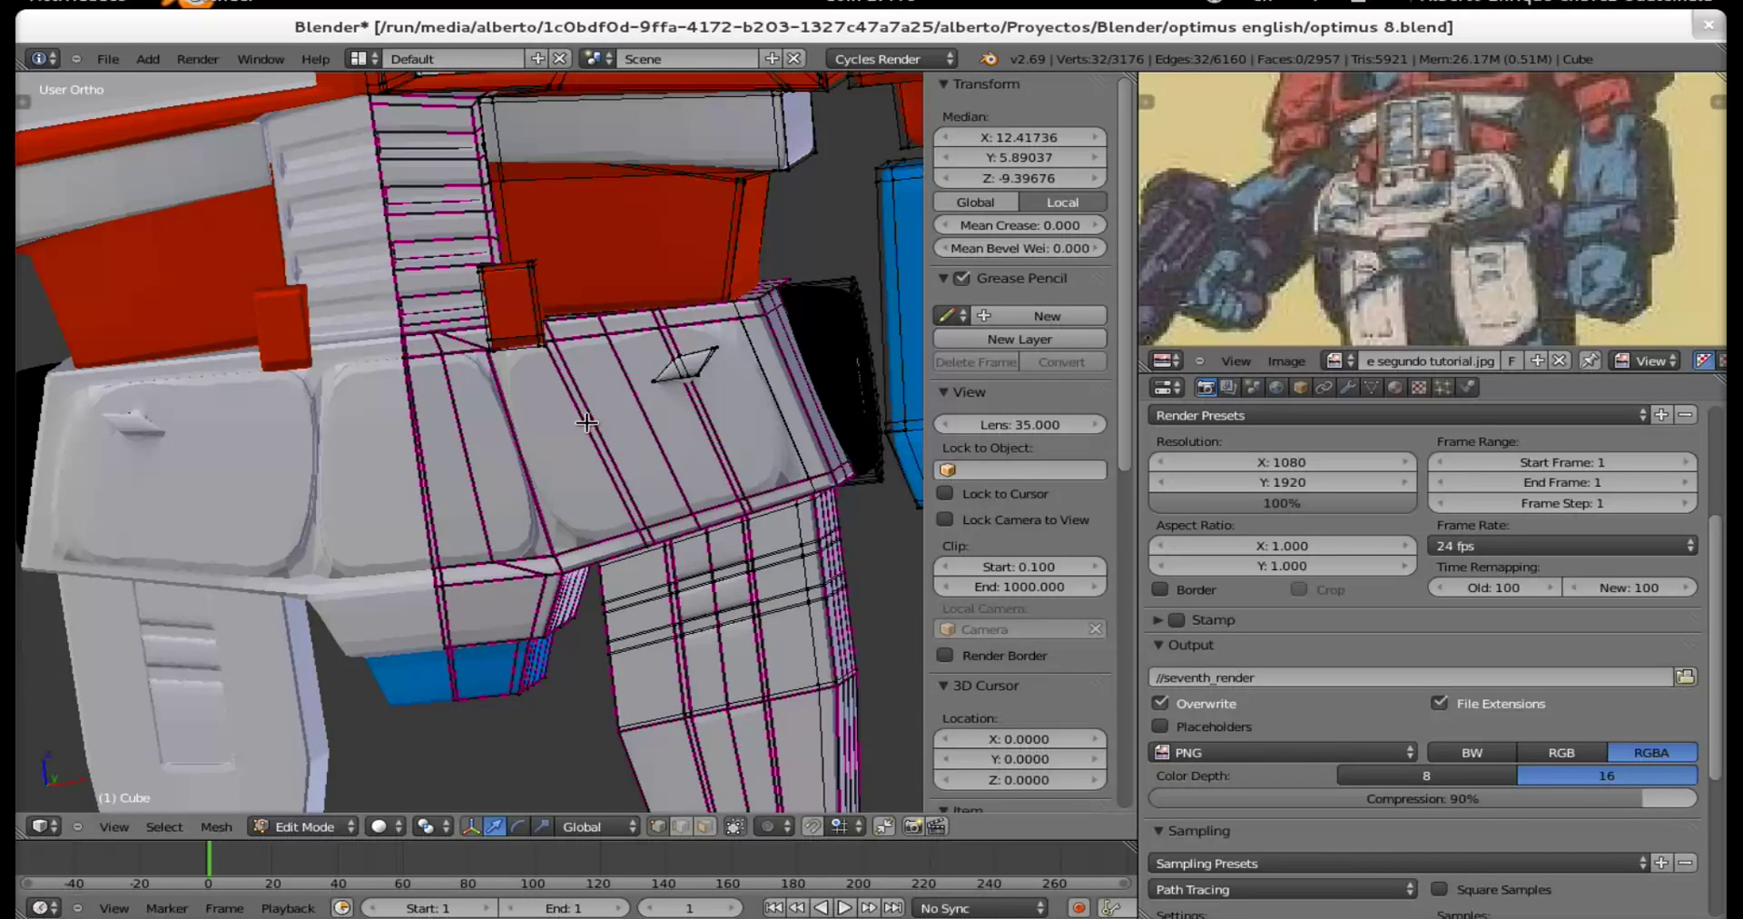
key(ctrl+r)
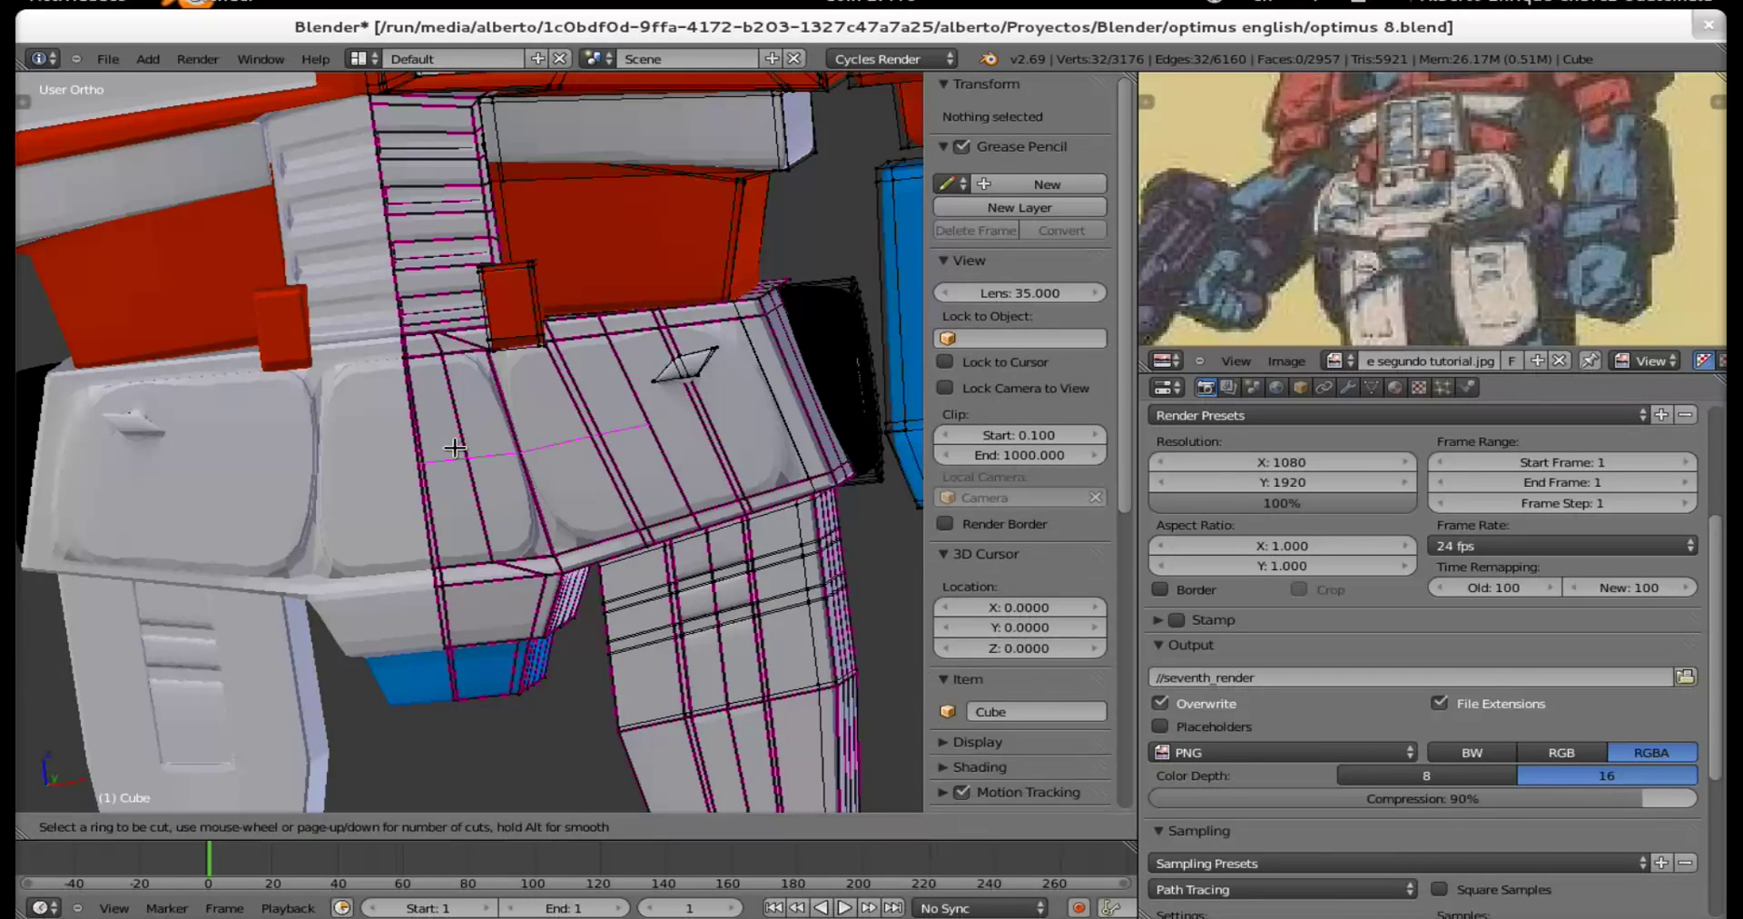
click(455, 448)
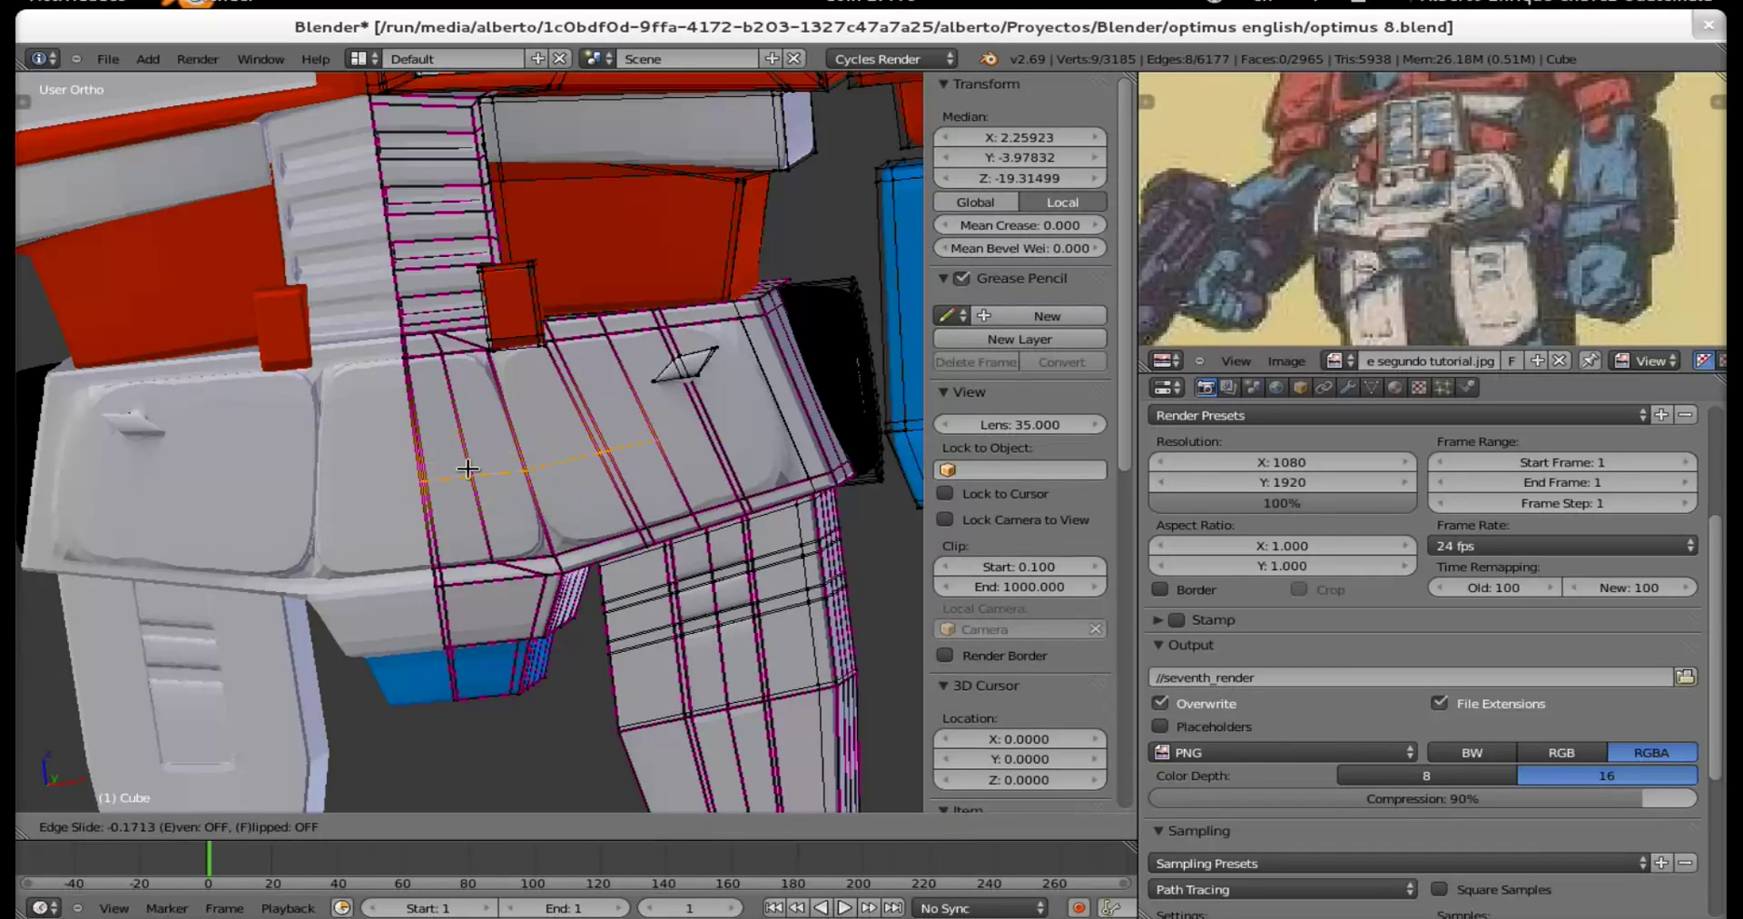
click(467, 471)
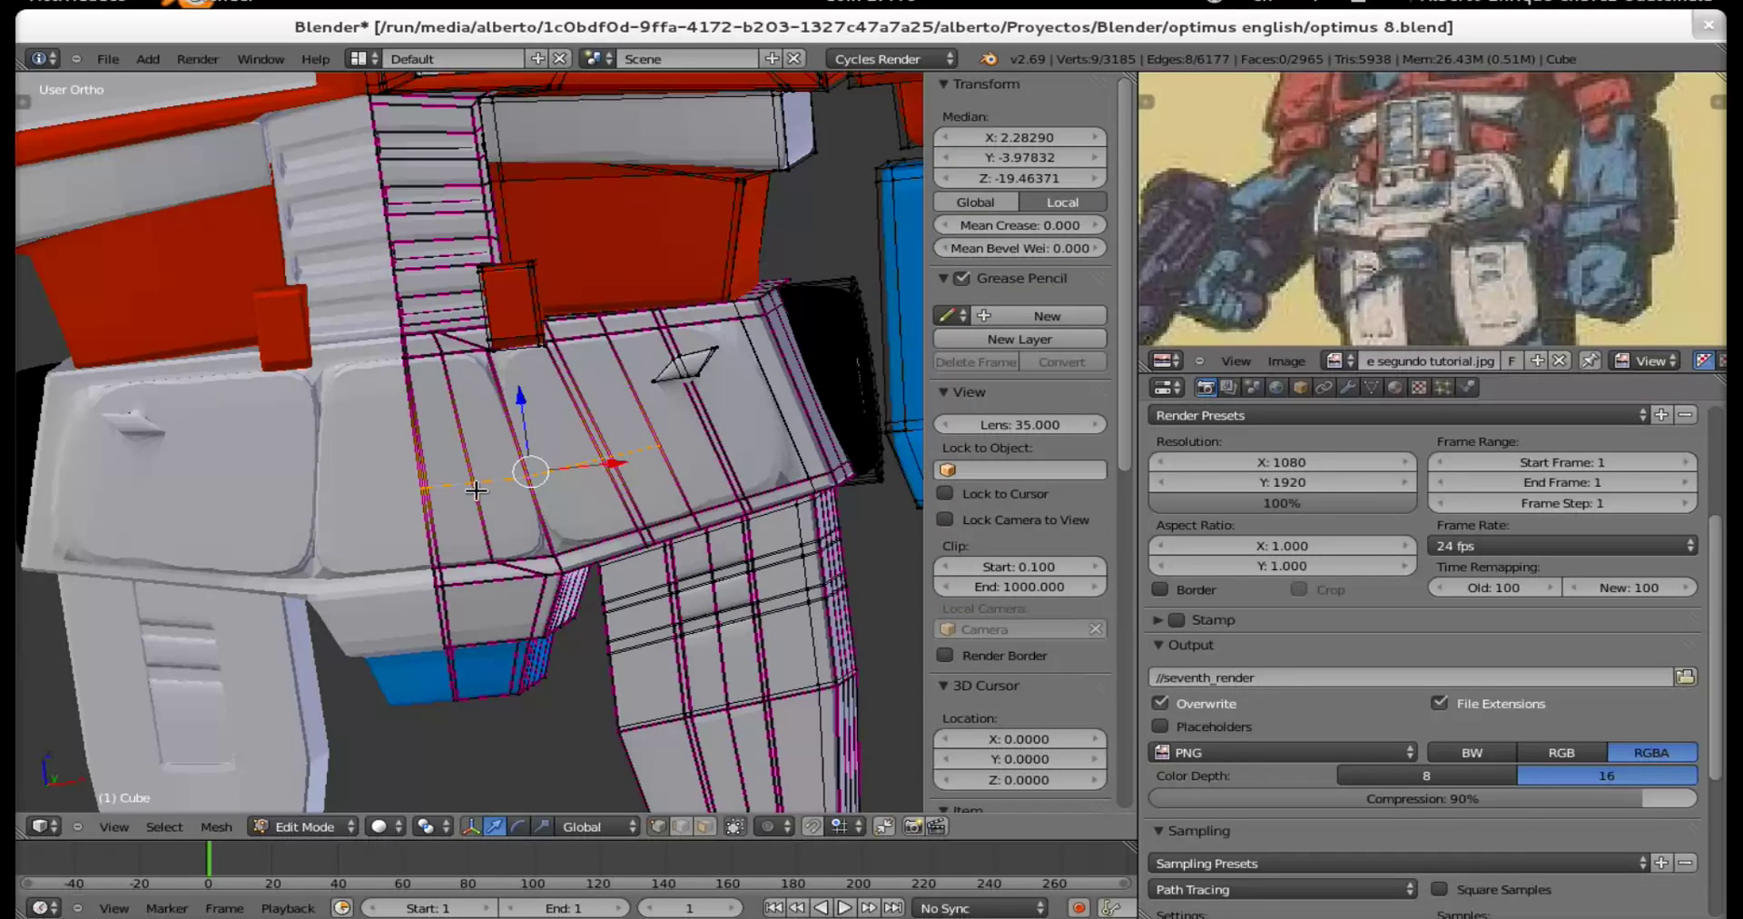
Add a second horizontal loop cut across the abdomen's front panels and slide it down until it sits just above the existing one.
scroll(472, 486, up, 5)
key(ctrl+r)
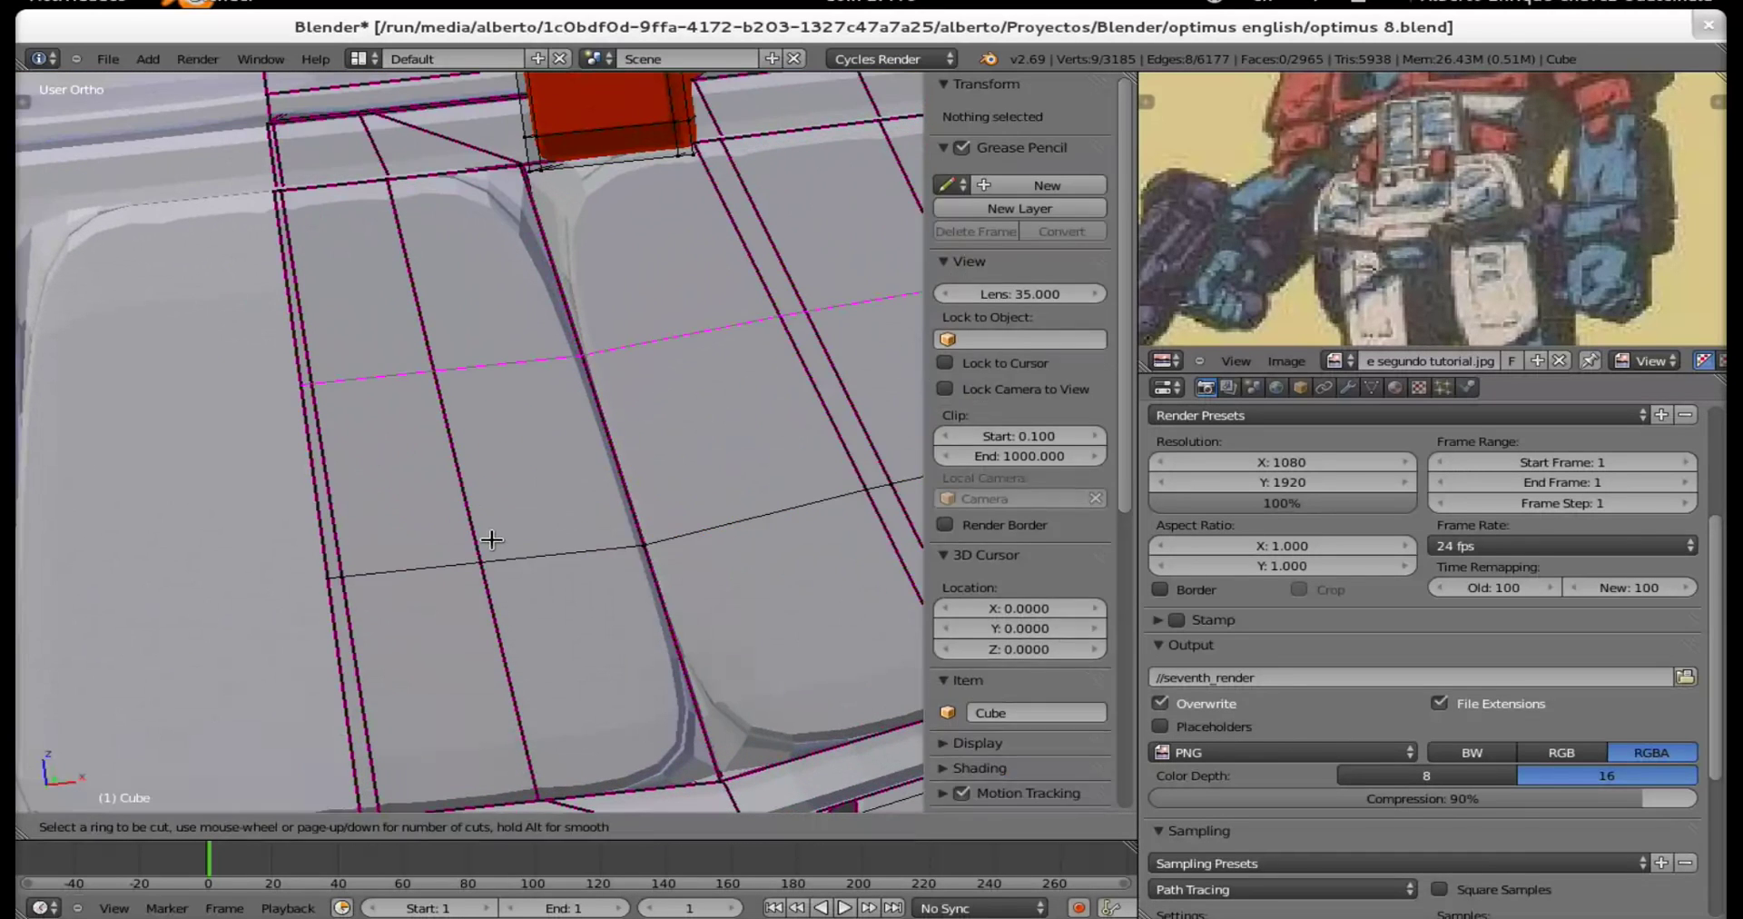
click(472, 558)
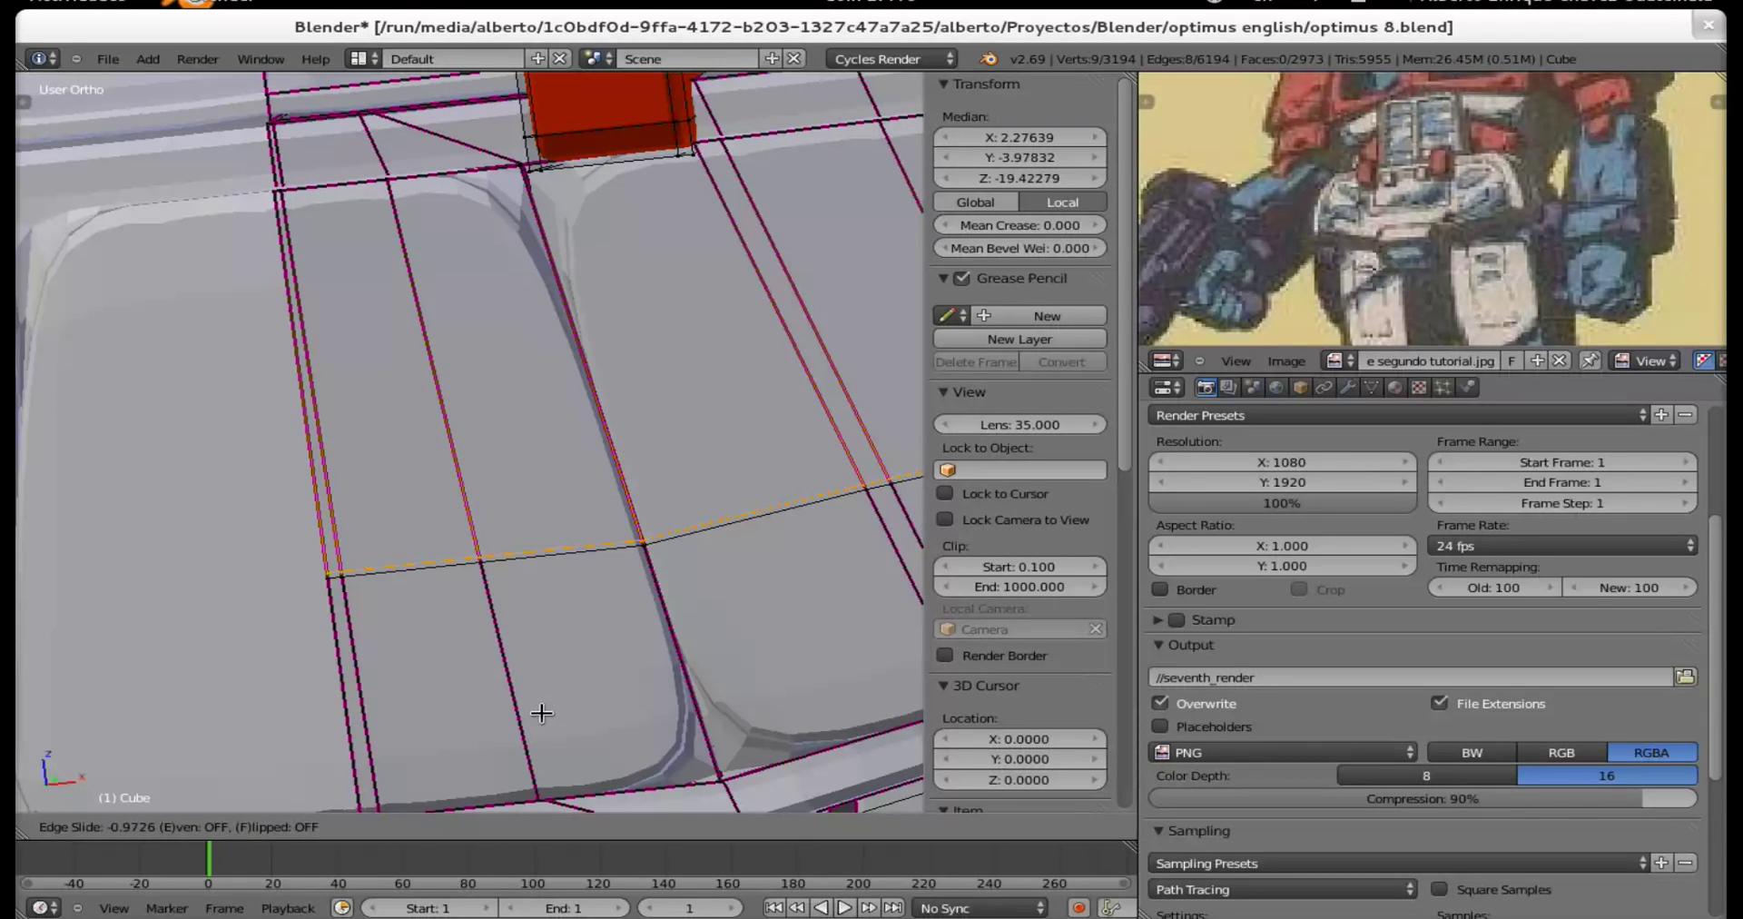
click(542, 713)
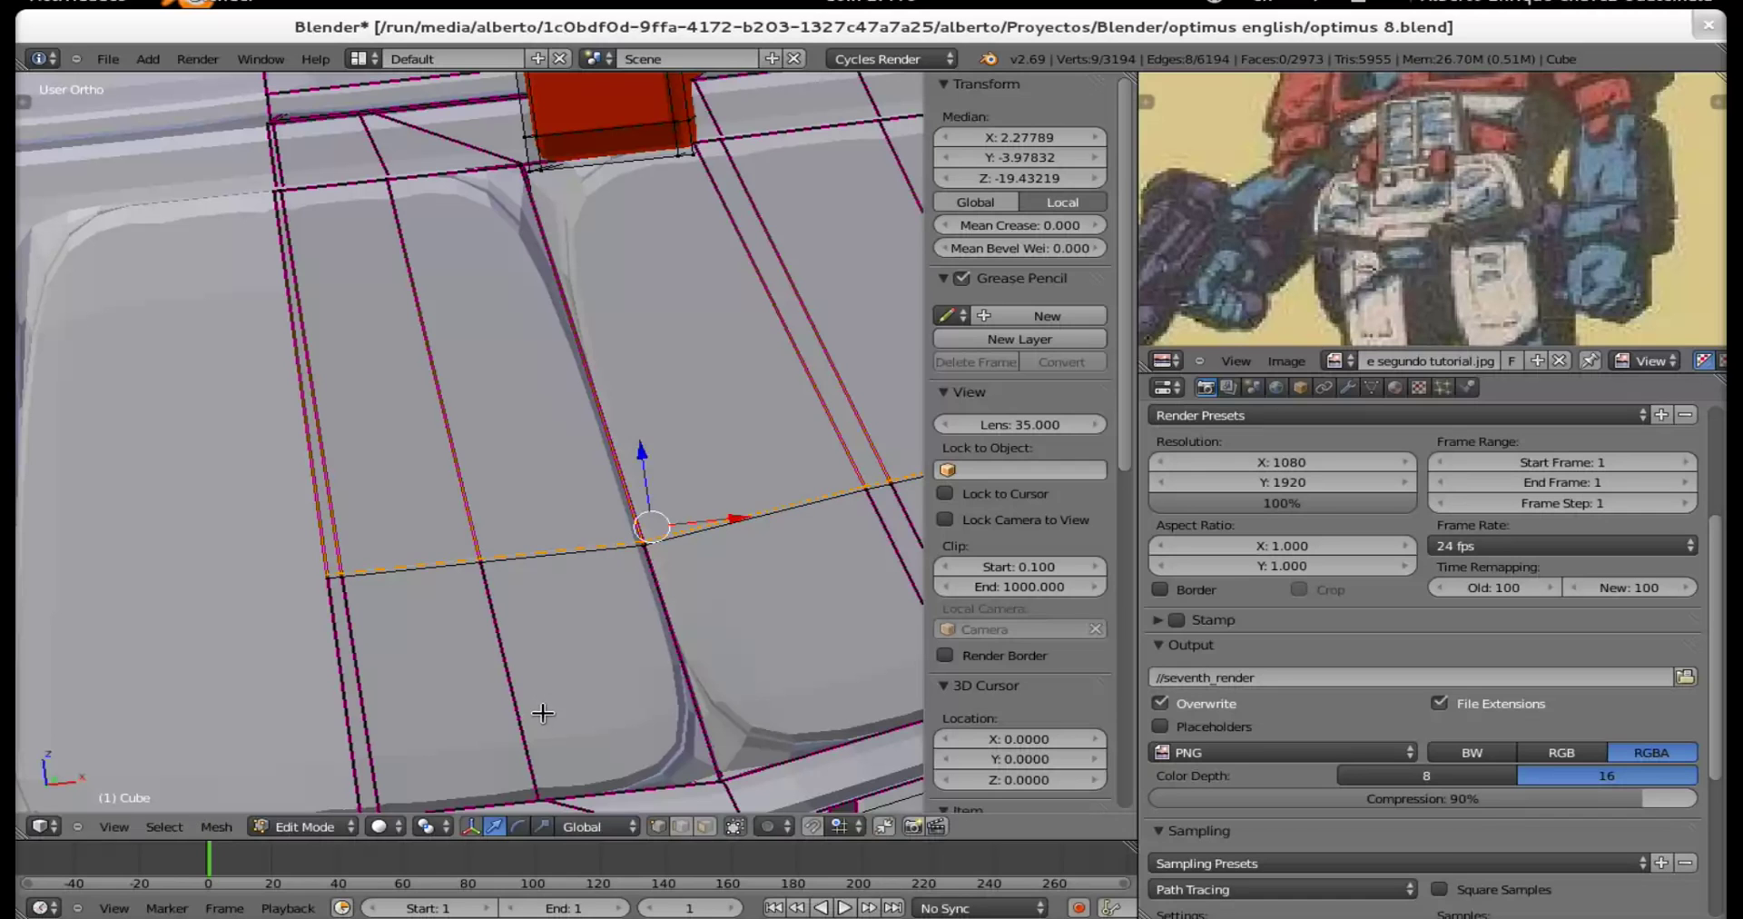
key(a)
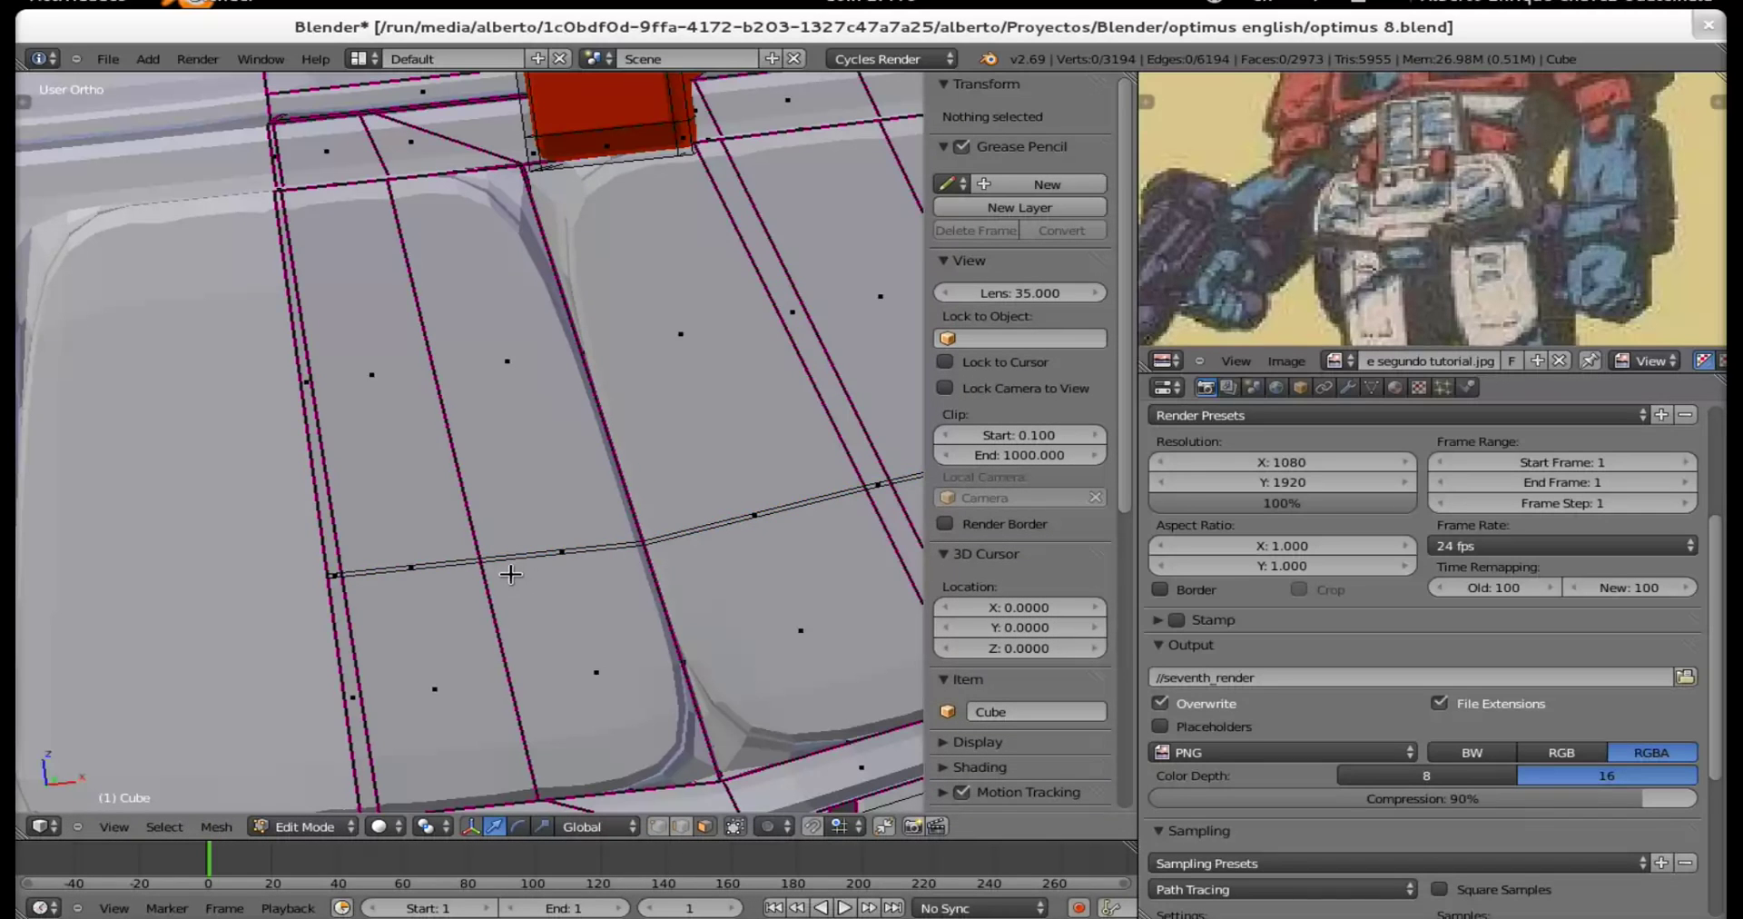
Select the thin faces between the two horizontal loops, from the abdomen's centre line across to the wide face of the second panel.
scroll(481, 581, up, 2)
alt+right_click(272, 636)
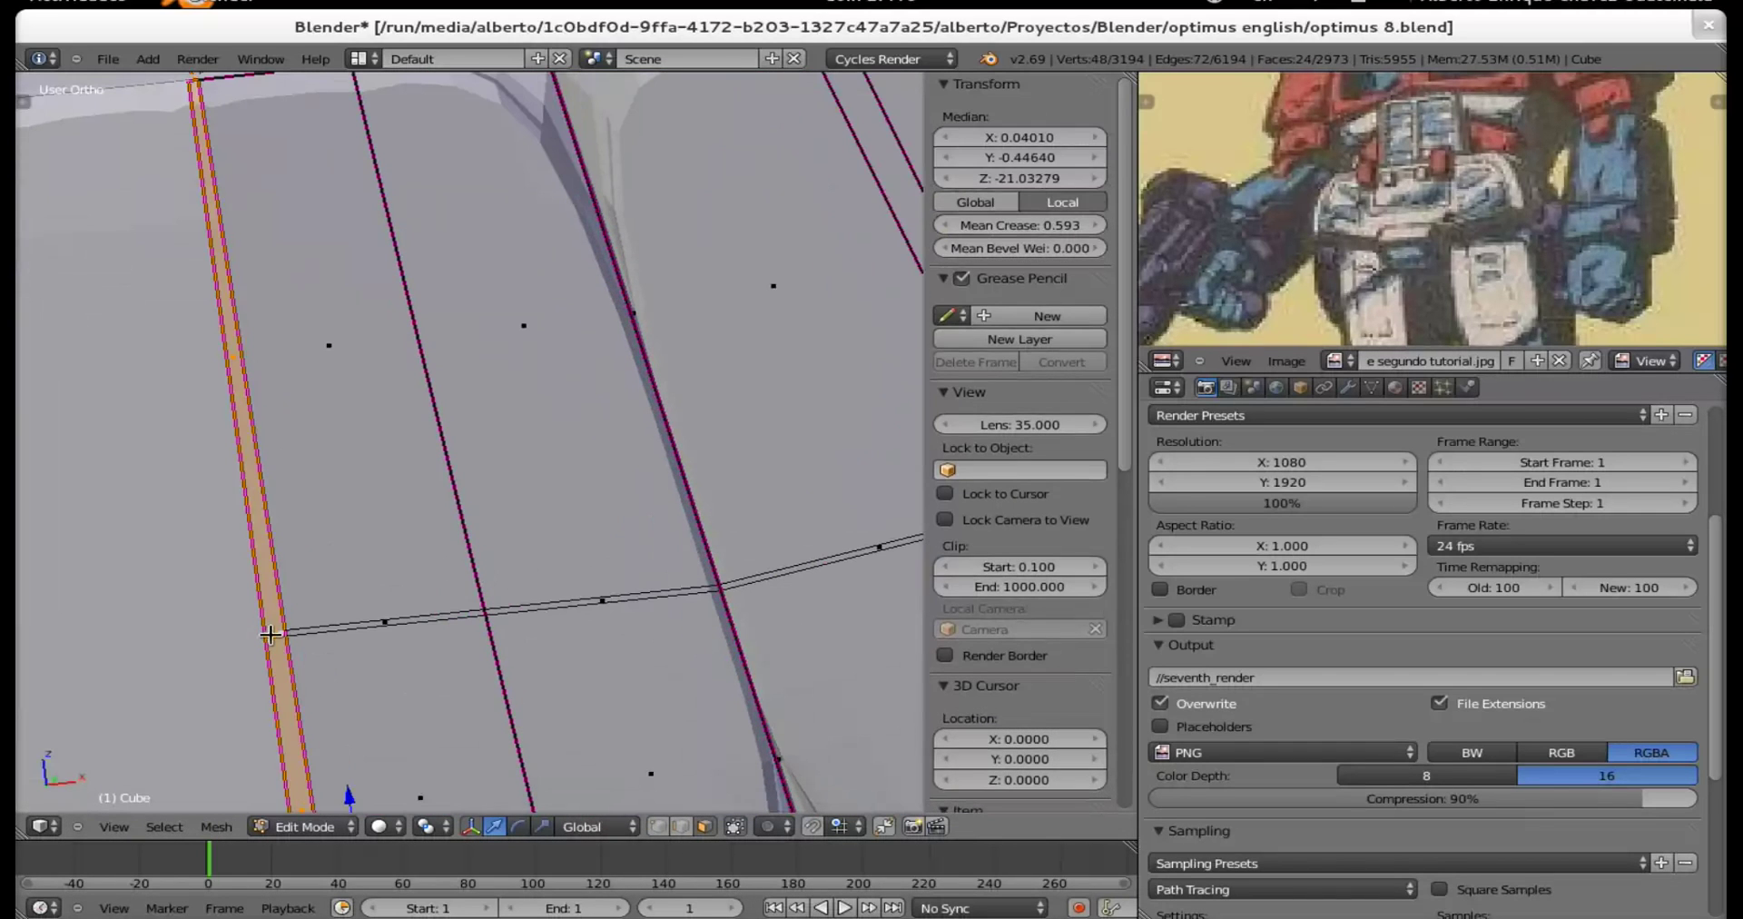
alt+right_click(277, 633)
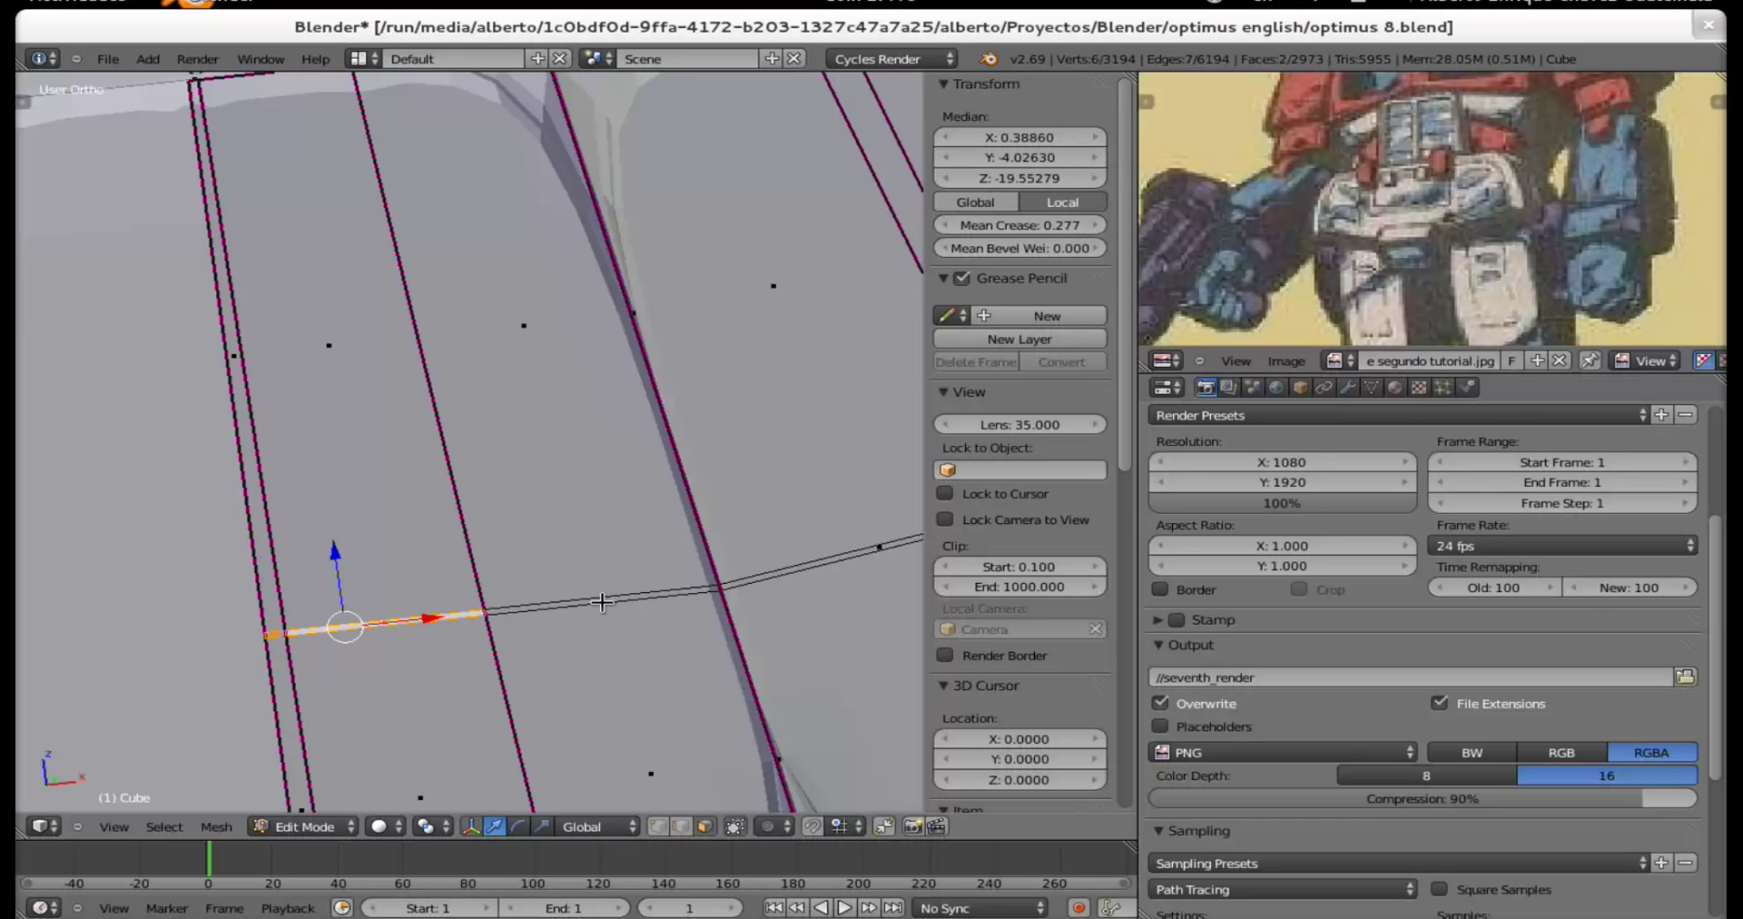
shift+right_click(622, 599)
middle_drag(796, 576, 401, 666)
alt+shift+right_click(424, 652)
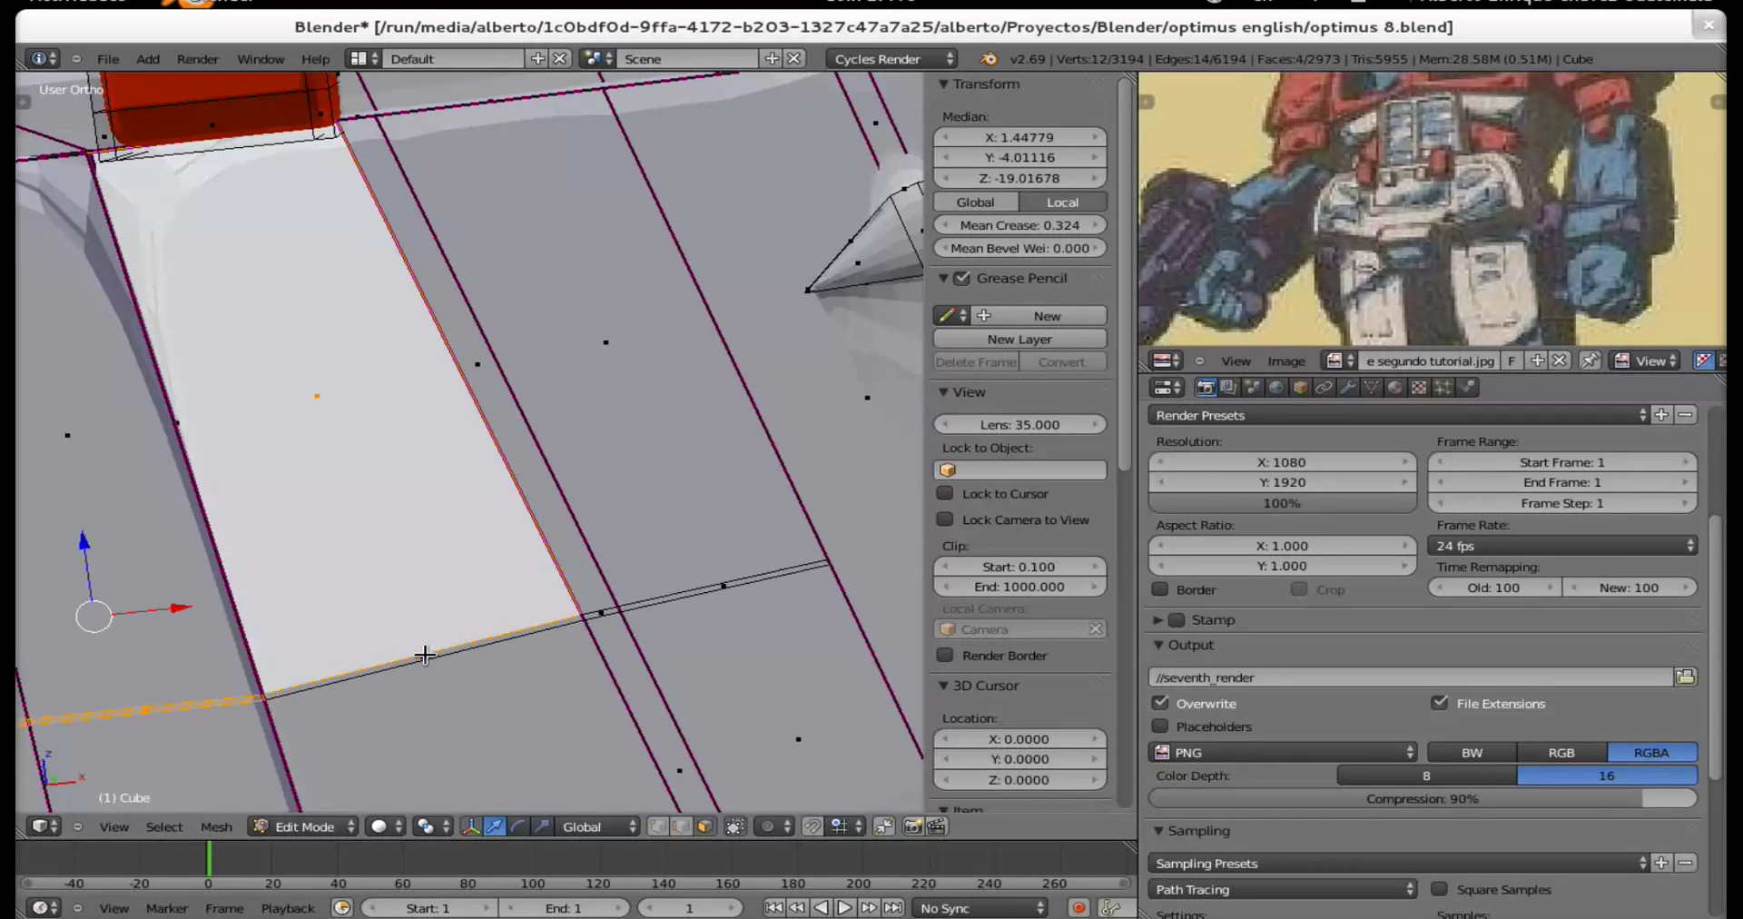
alt+shift+right_click(409, 648)
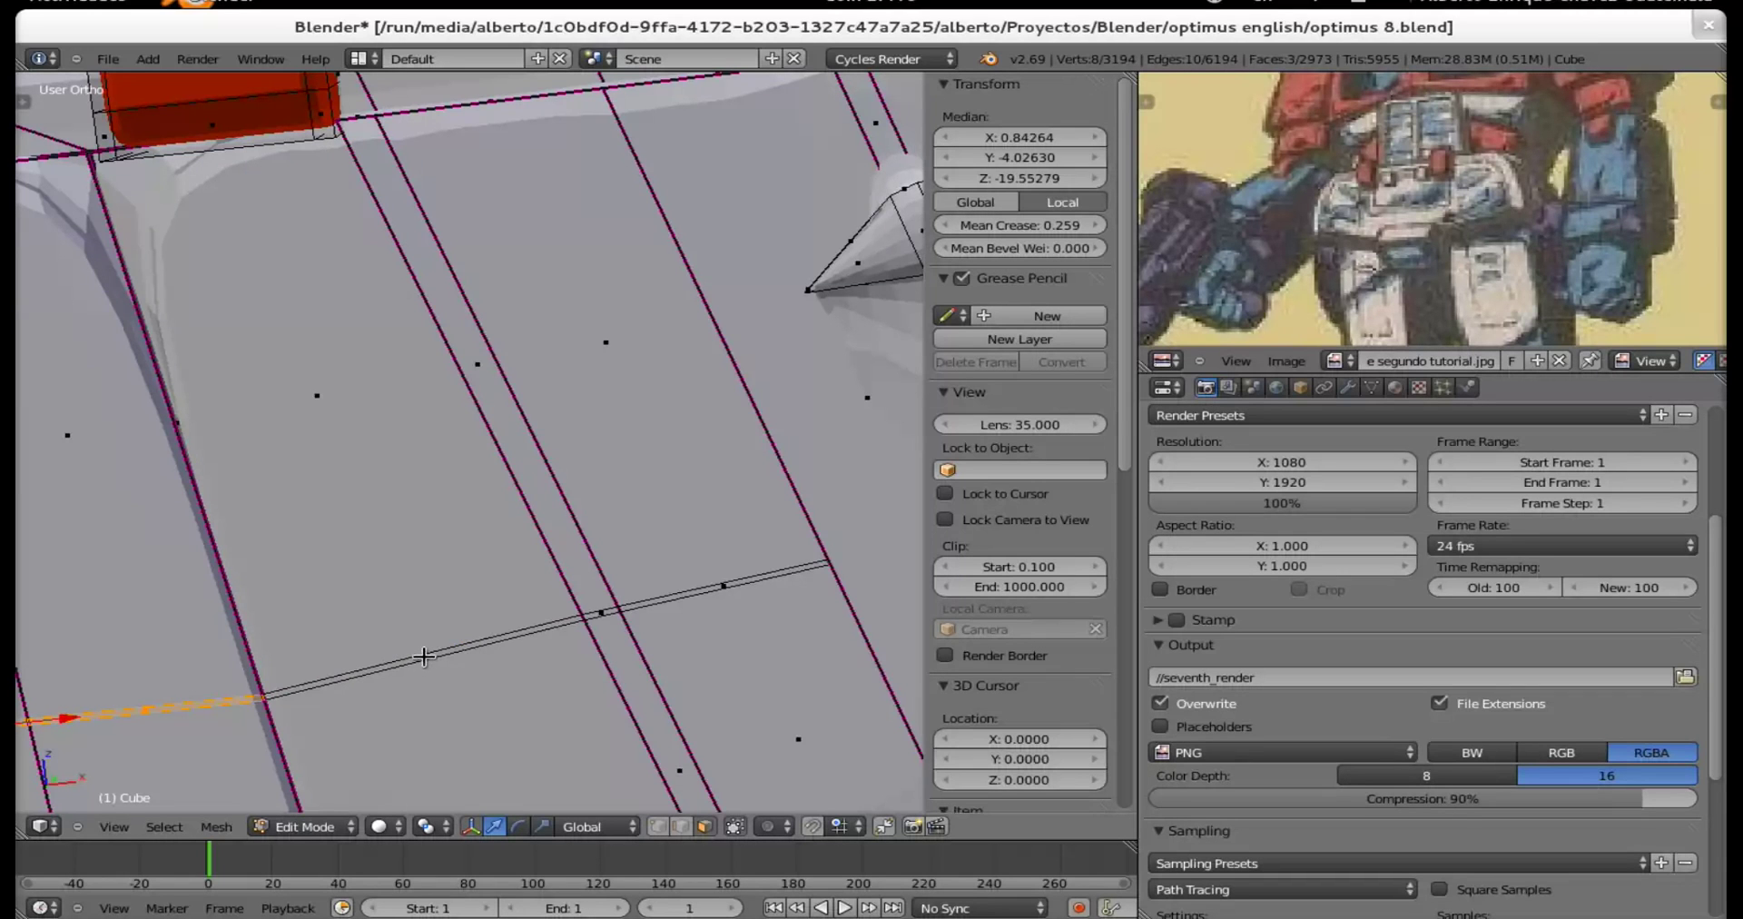
alt+shift+right_click(423, 656)
Extend the thin strip selection to the face between the two close vertical edges, leaving the outermost wide face out.
scroll(519, 559, down, 5)
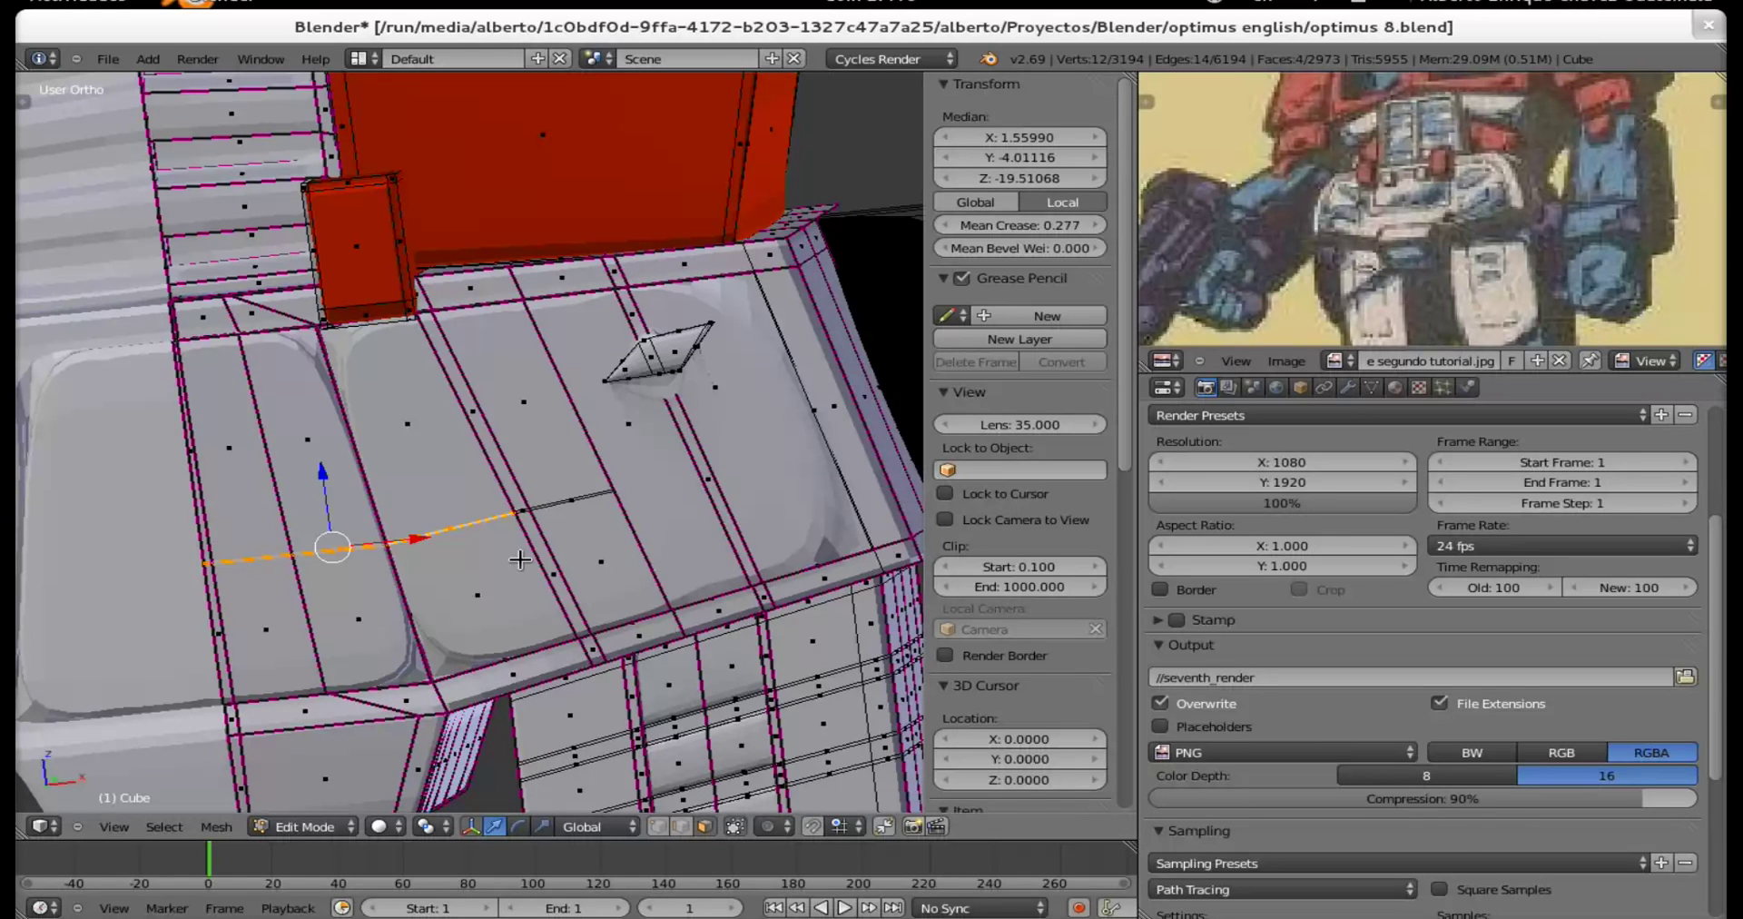
alt+shift+right_click(572, 499)
scroll(545, 510, up, 6)
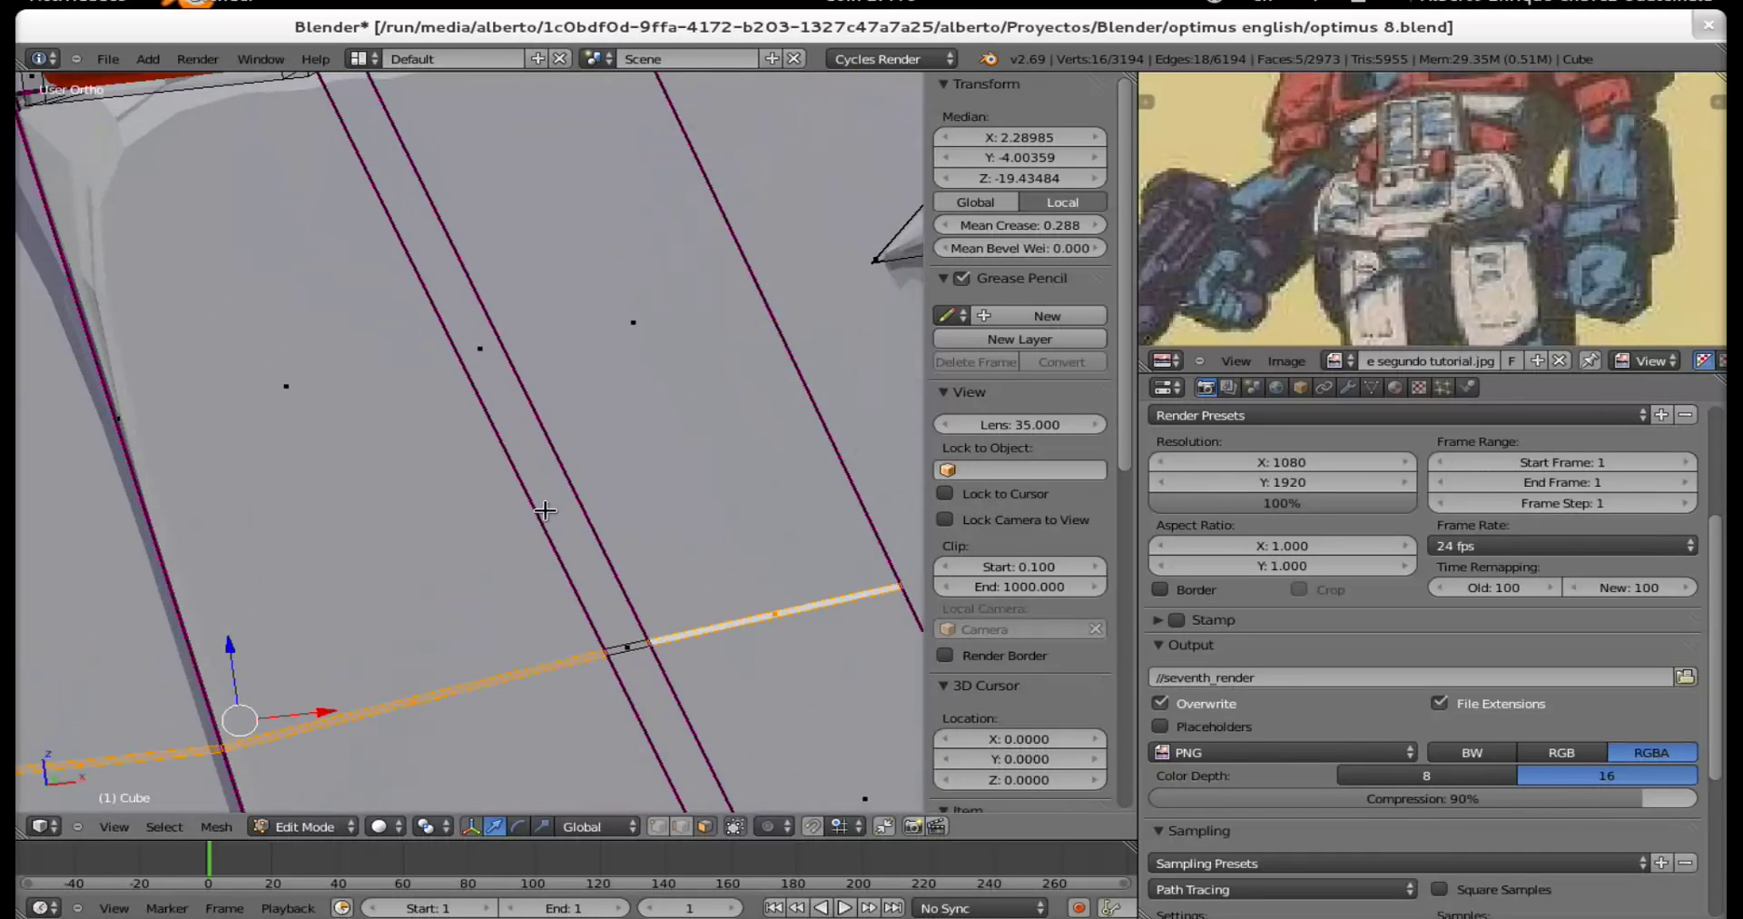
alt+shift+right_click(627, 645)
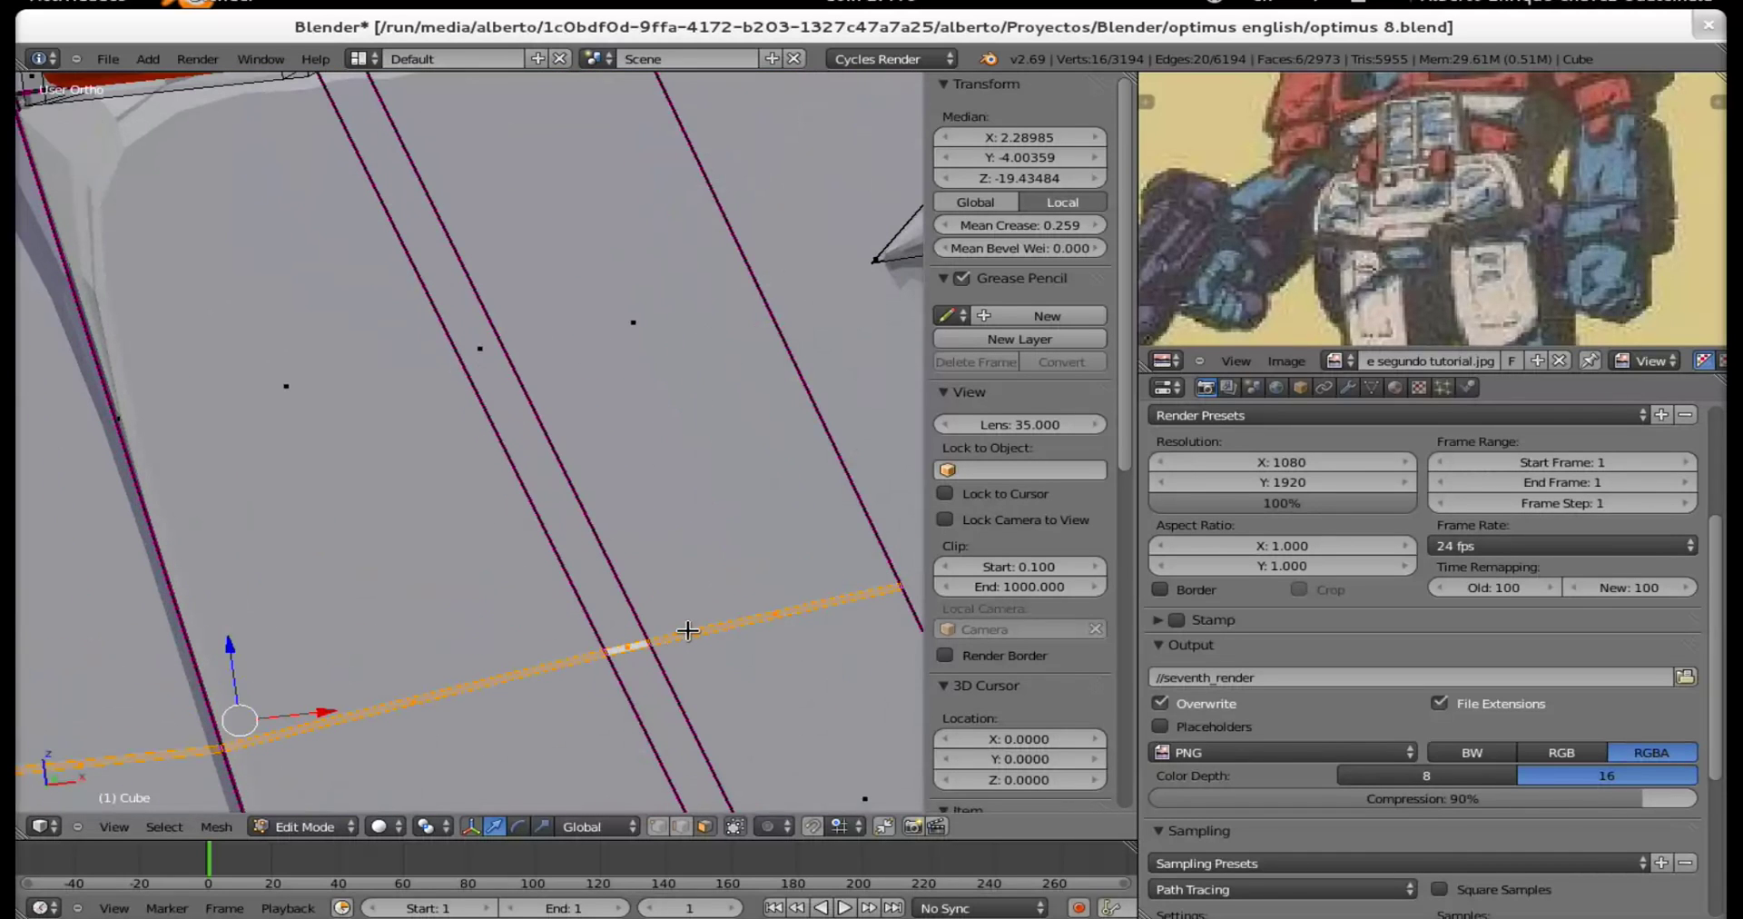
shift+right_click(696, 631)
shift+right_click(773, 613)
shift+right_click(837, 703)
scroll(506, 547, down, 4)
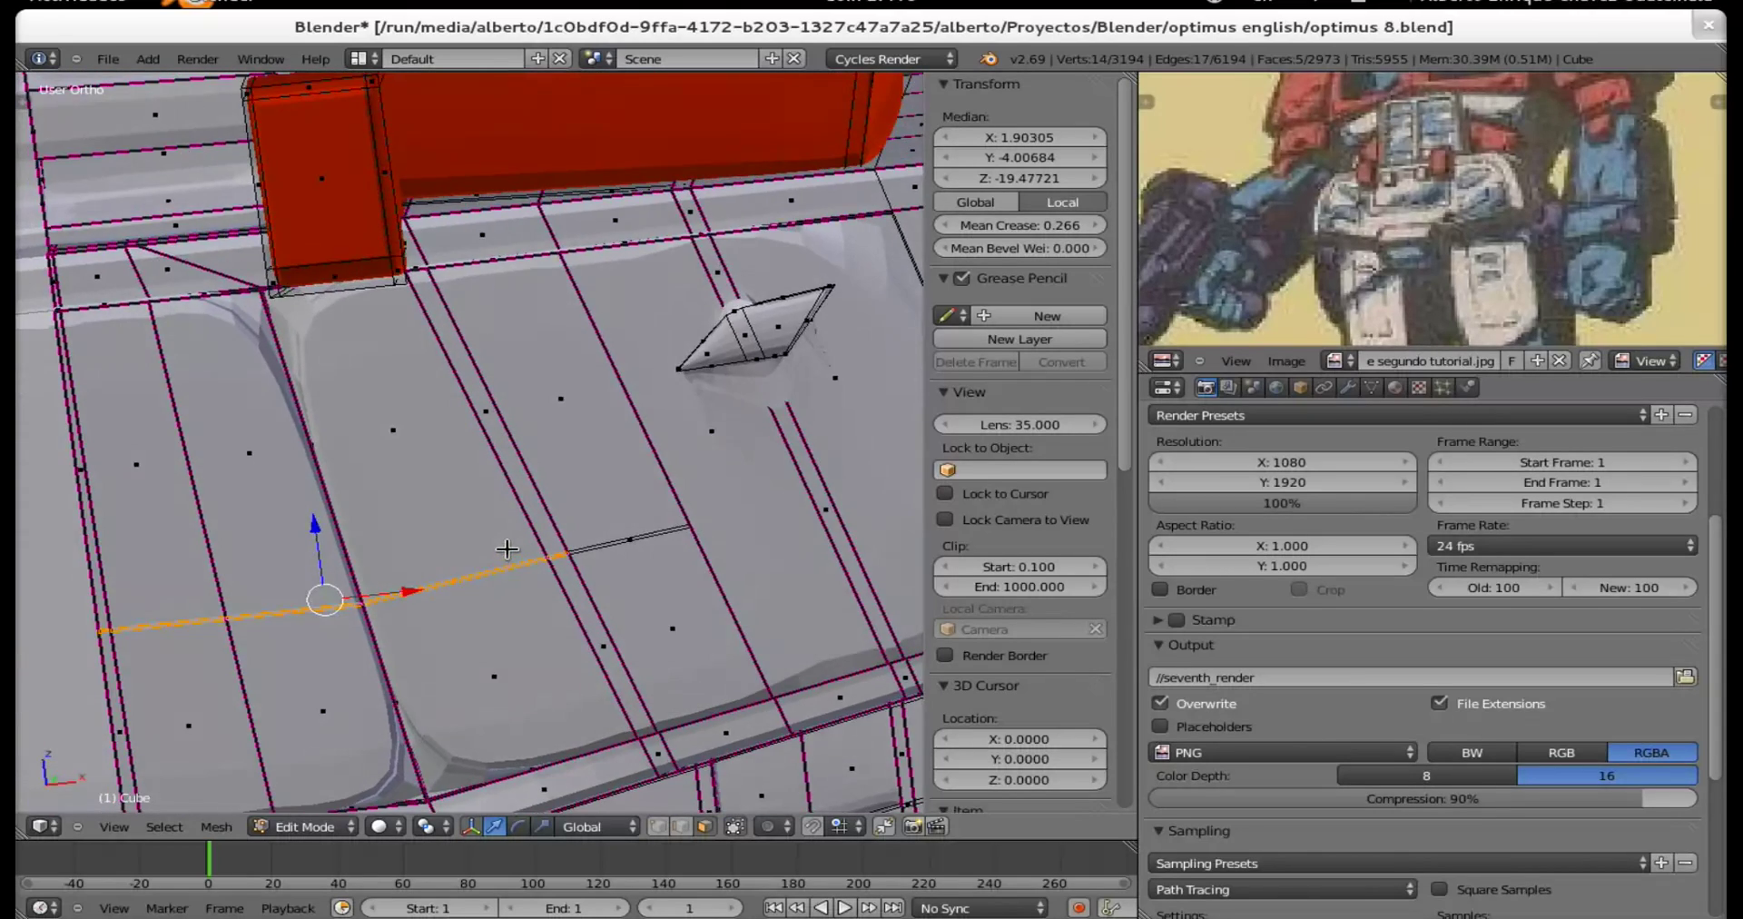
Extrude the selected horizontal strip slightly inward to a median Y of about -3.951, forming a groove across the abdomen.
scroll(506, 548, down, 2)
middle_drag(531, 554, 371, 555)
middle_drag(509, 557, 415, 583)
scroll(463, 641, up, 2)
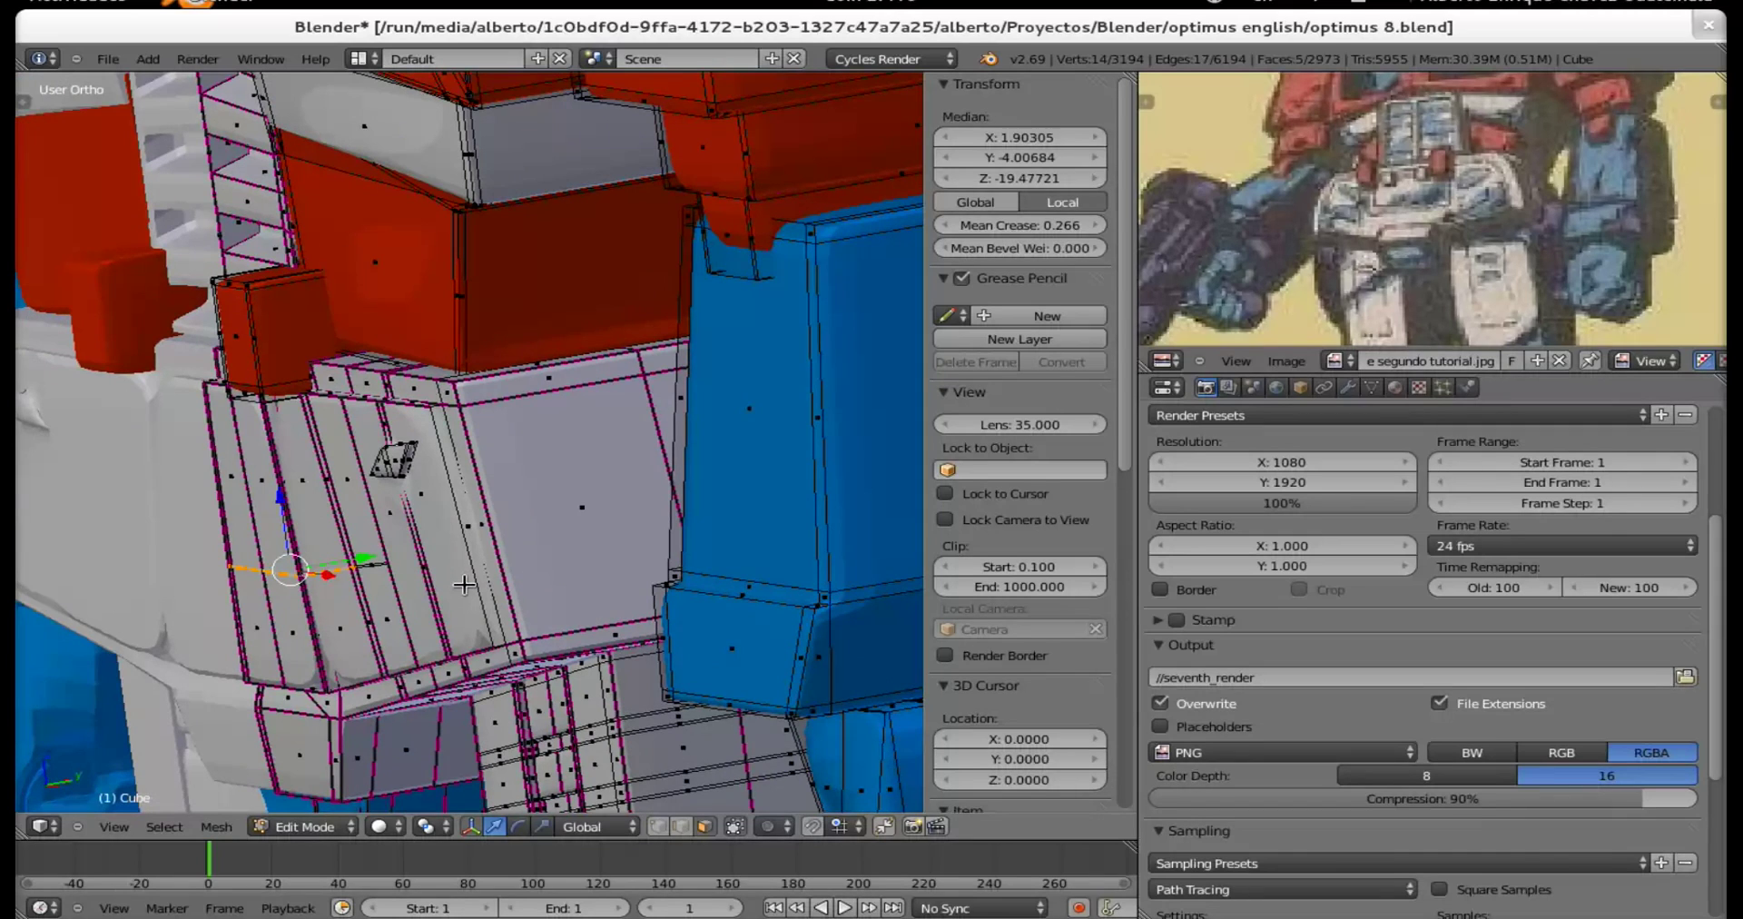
key(e)
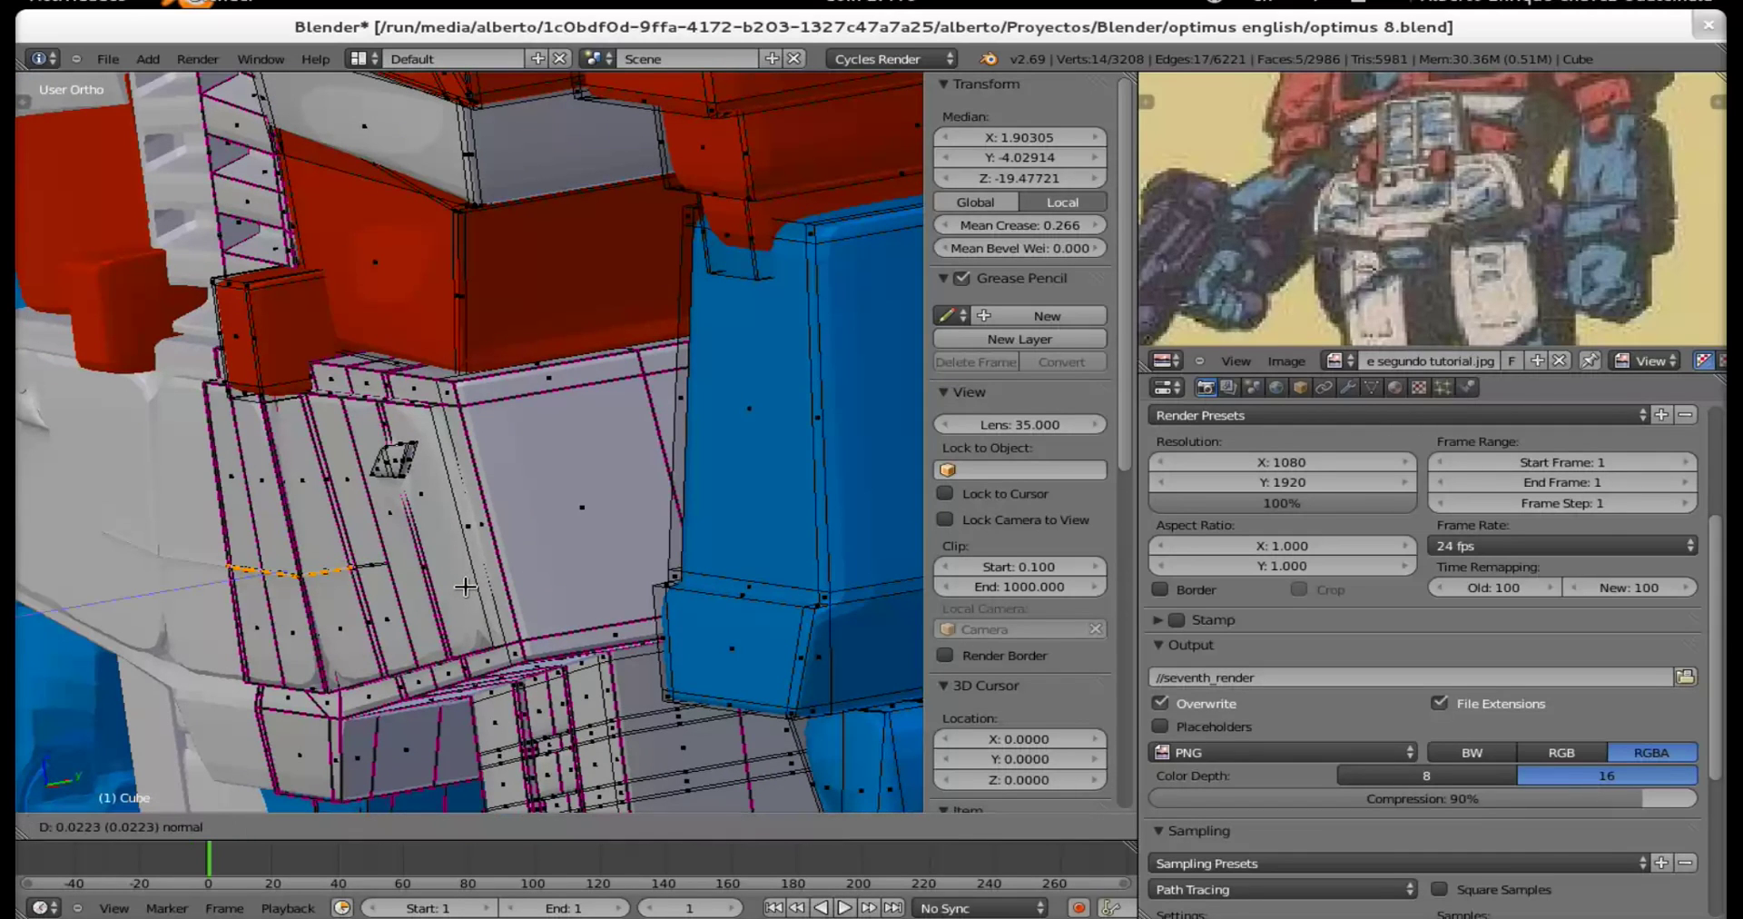
click(469, 586)
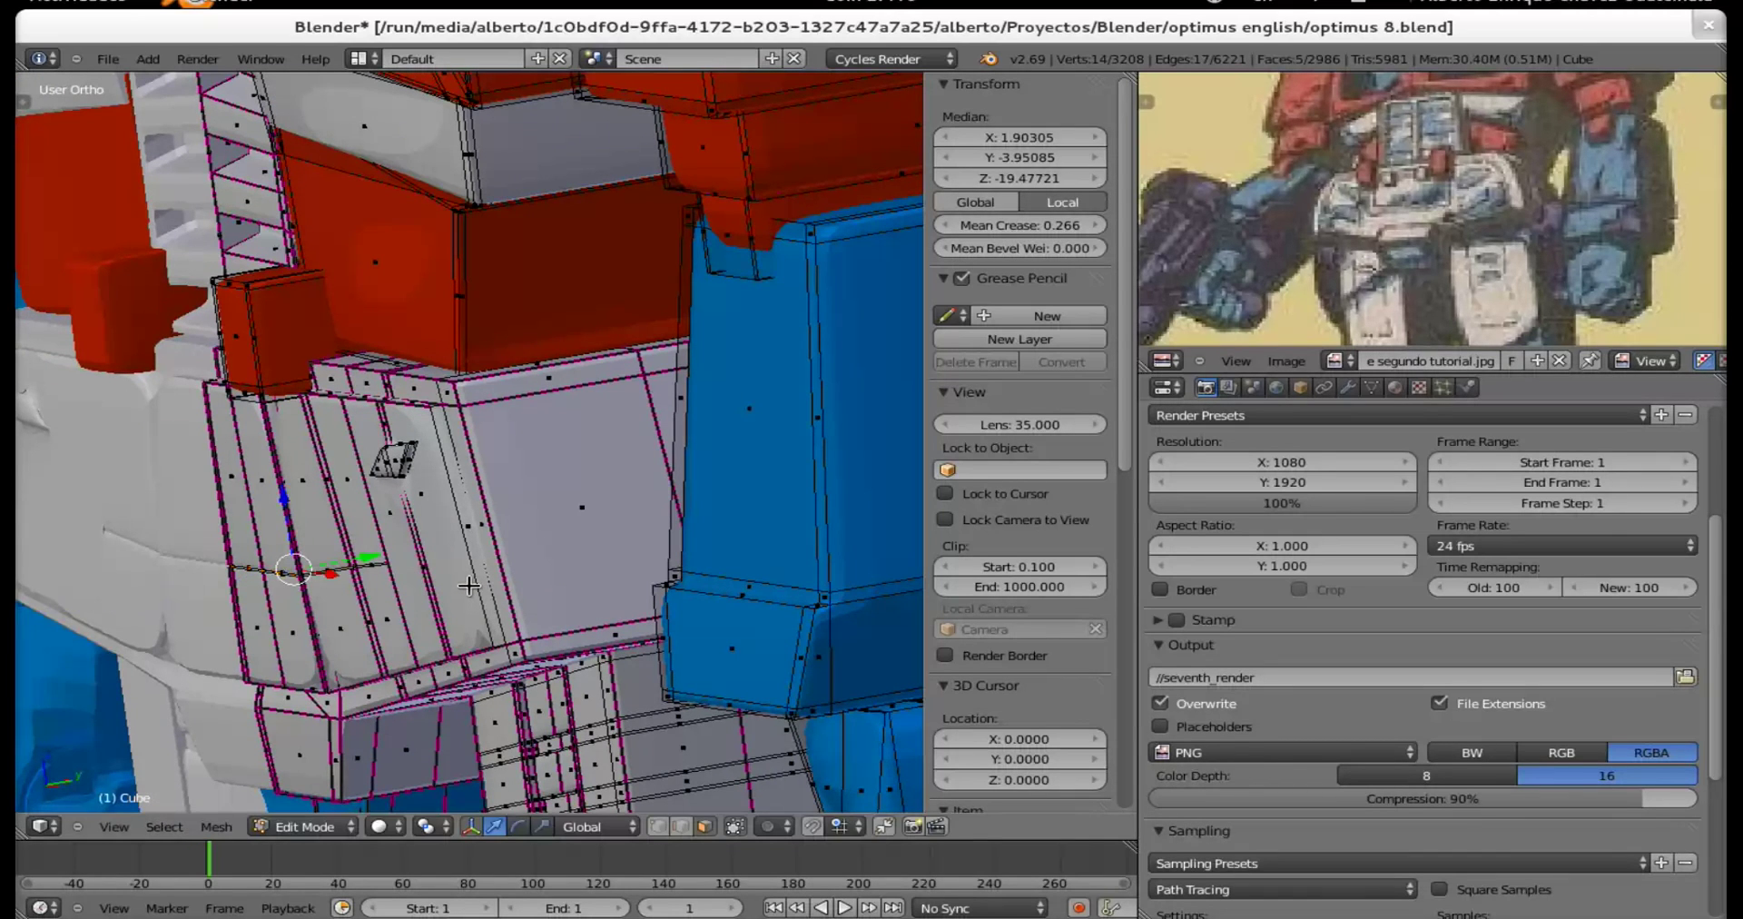
middle_drag(335, 592, 376, 578)
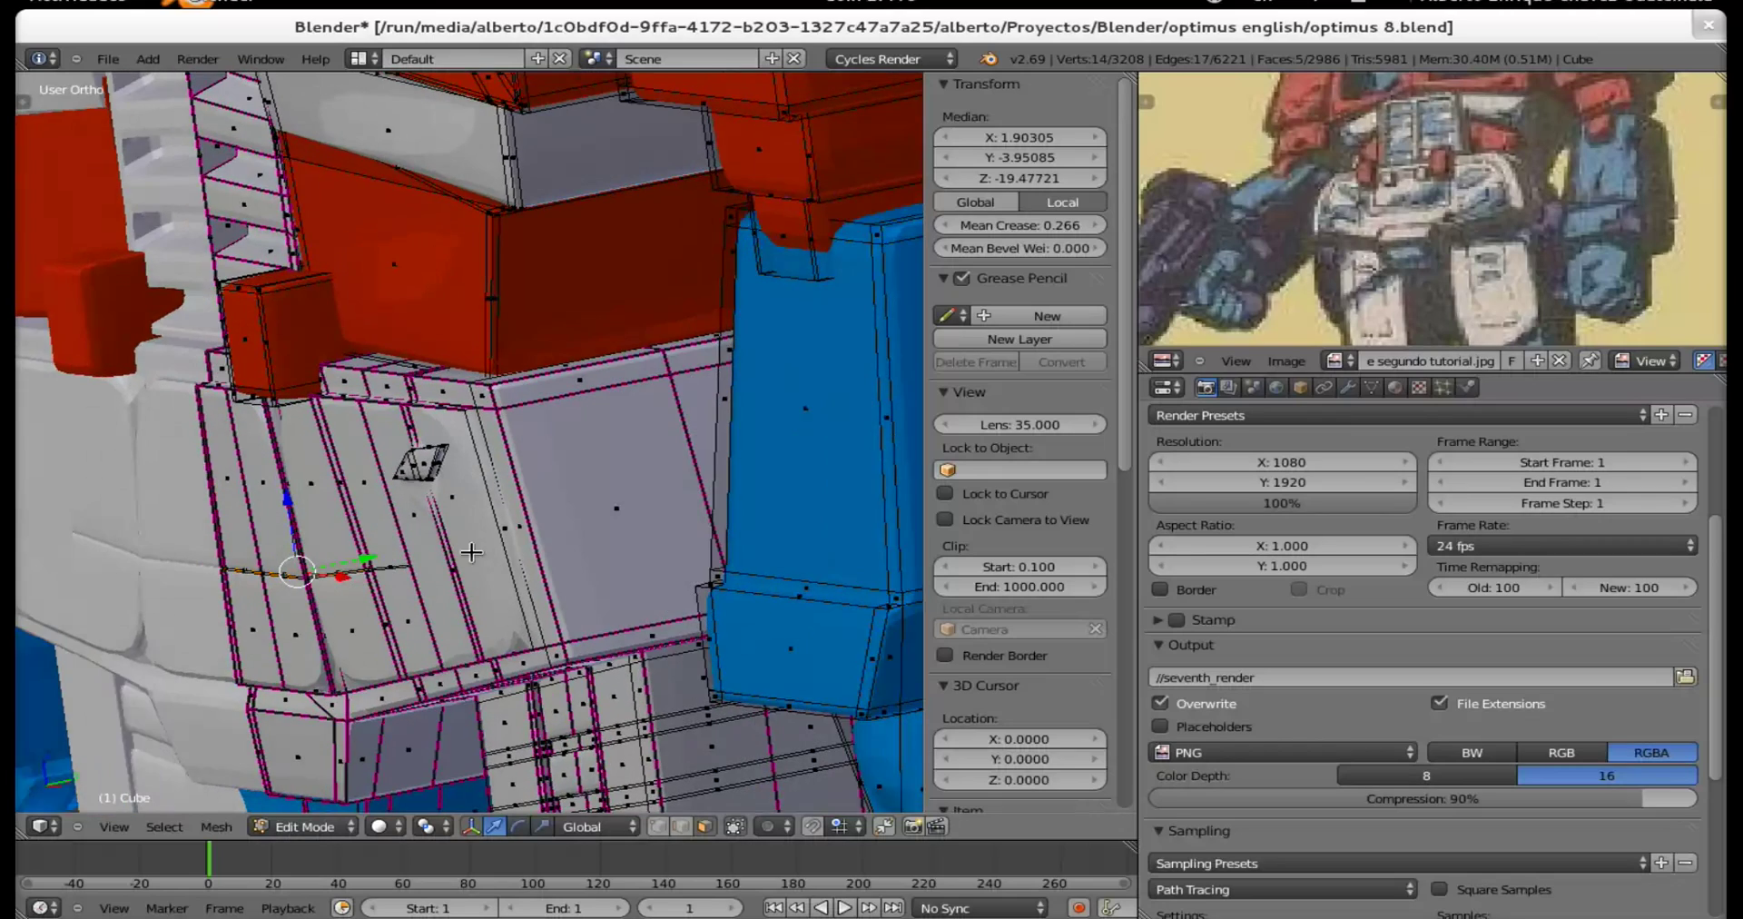
Add a vertical loop cut between the two close vertical edges on the abdomen's second panel and slide it towards the outer edge.
scroll(234, 586, up, 2)
scroll(555, 405, up, 3)
middle_drag(555, 405, 510, 374)
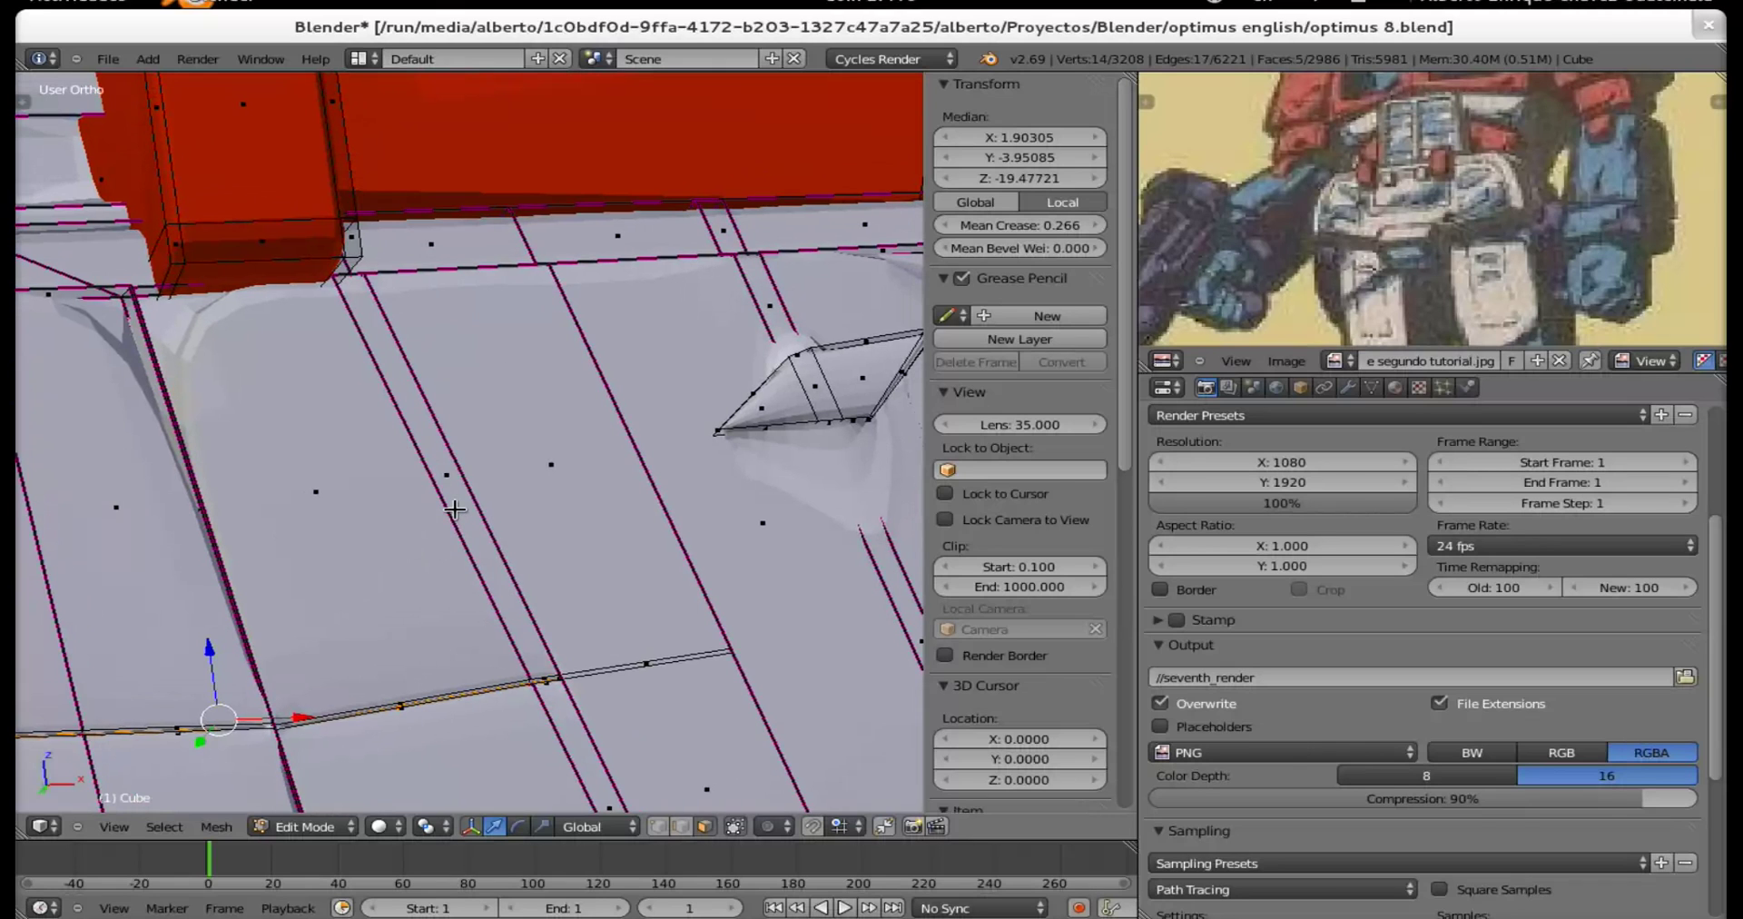
key(a)
key(ctrl+r)
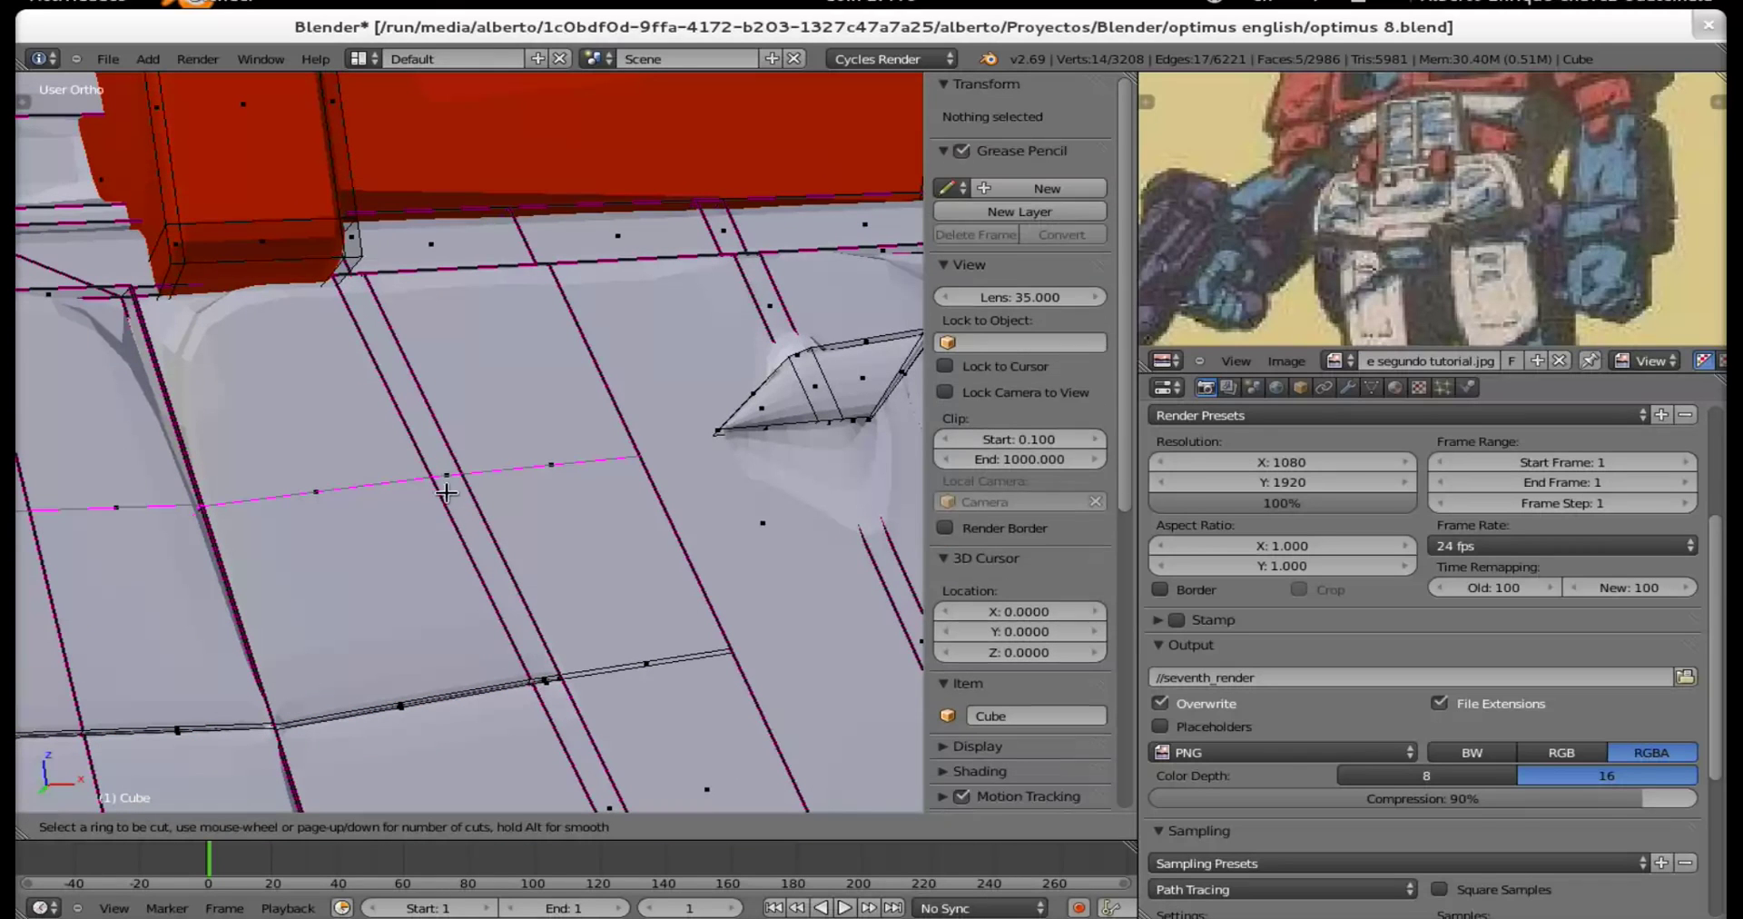
click(353, 275)
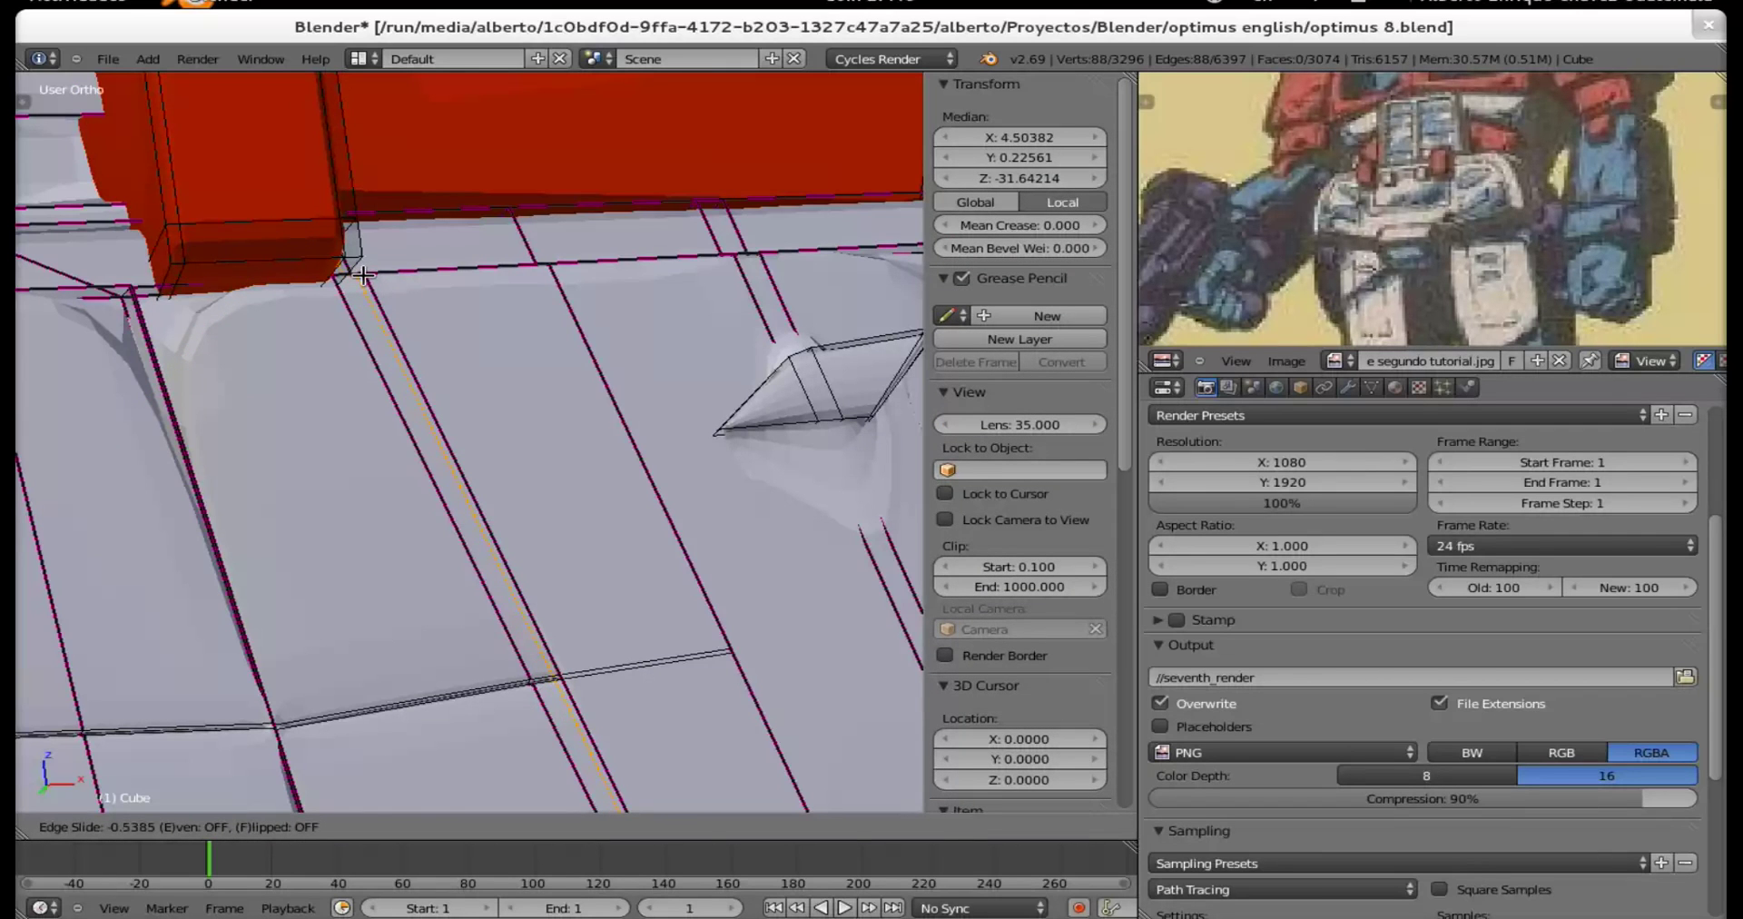
click(362, 274)
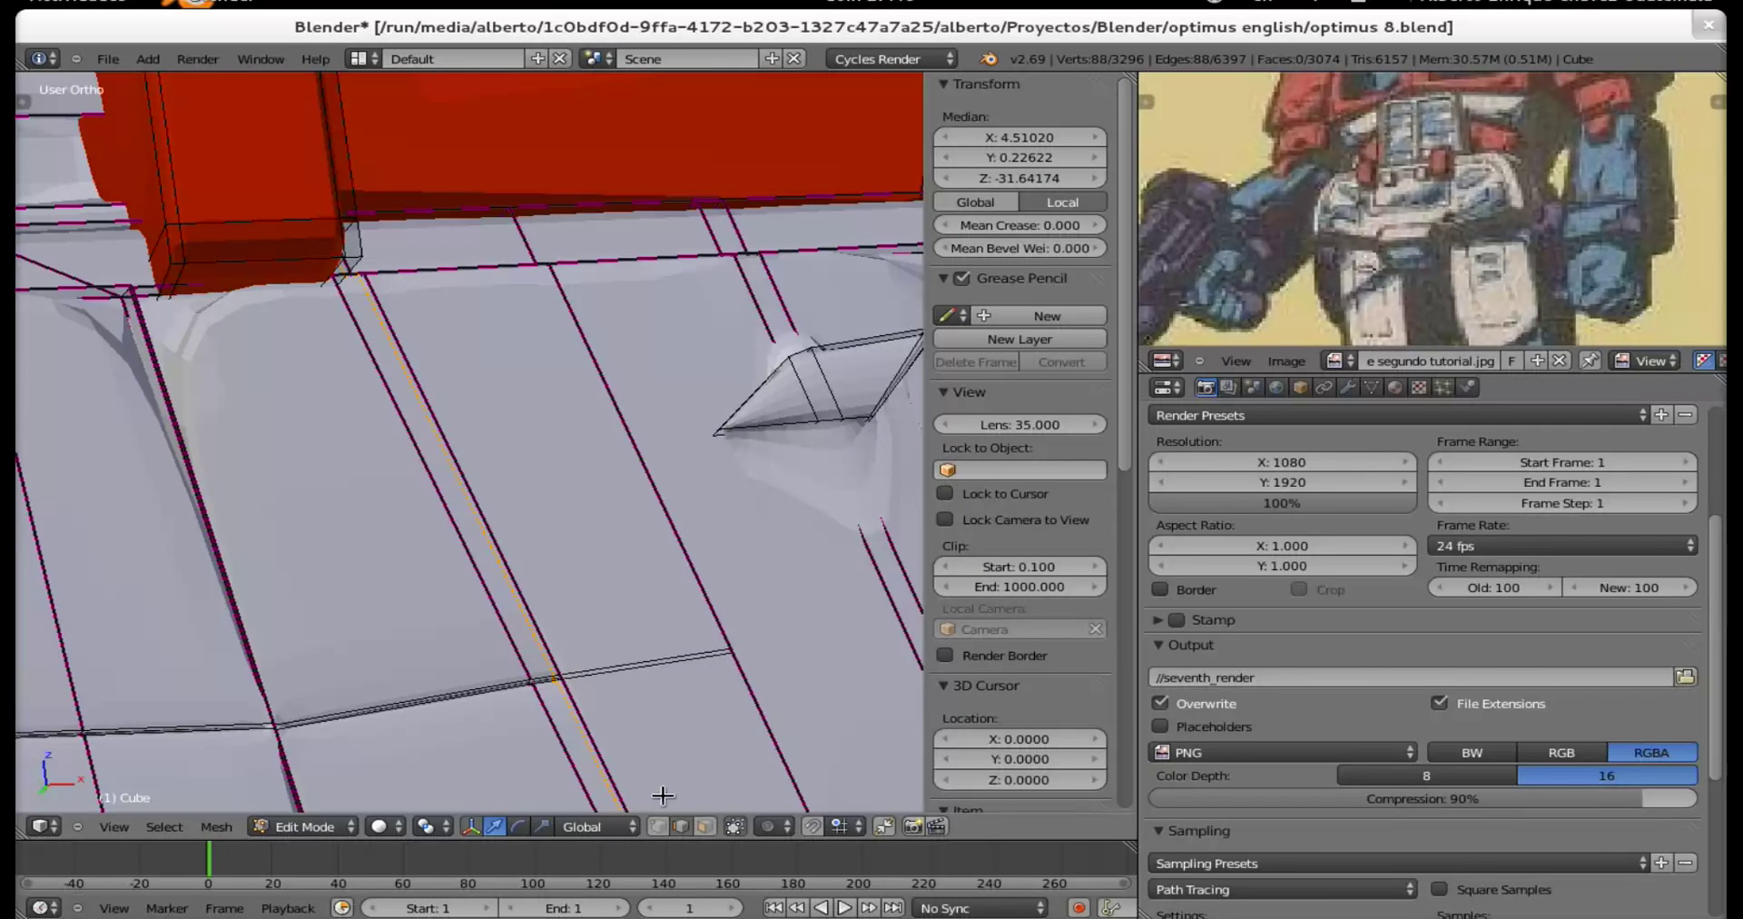
key(a)
Select the narrow vertical faces beside the new loop, from the end of the horizontal groove up to the abdomen's upper rim.
scroll(257, 183, up, 8)
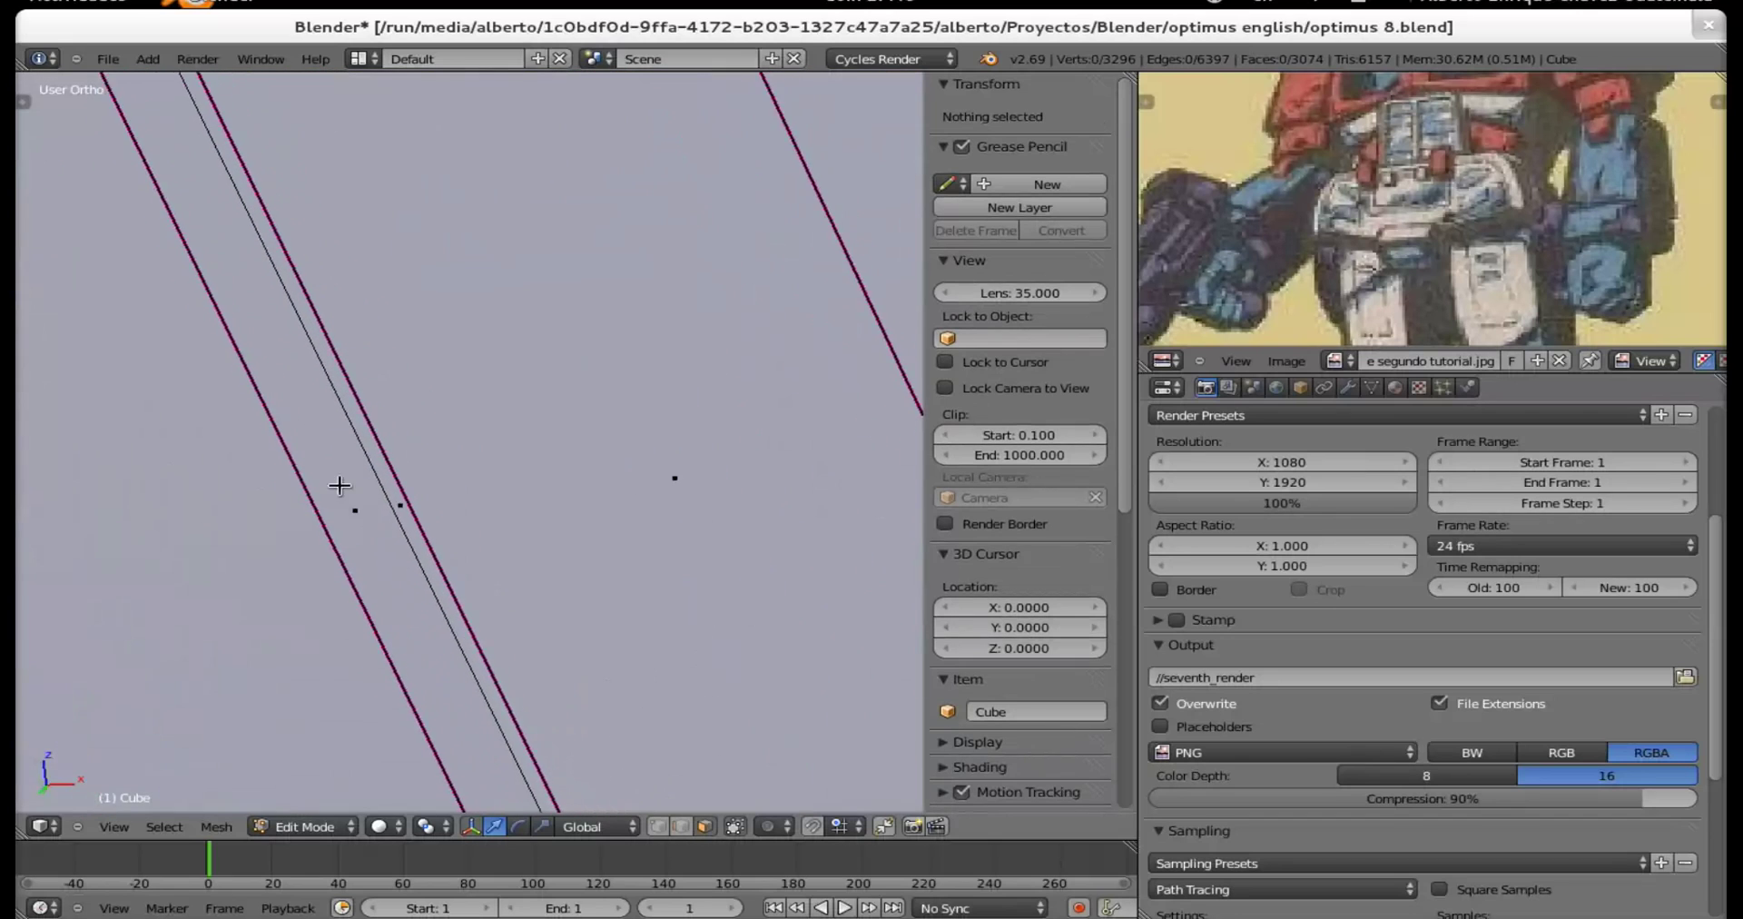
middle_drag(515, 740, 529, 638)
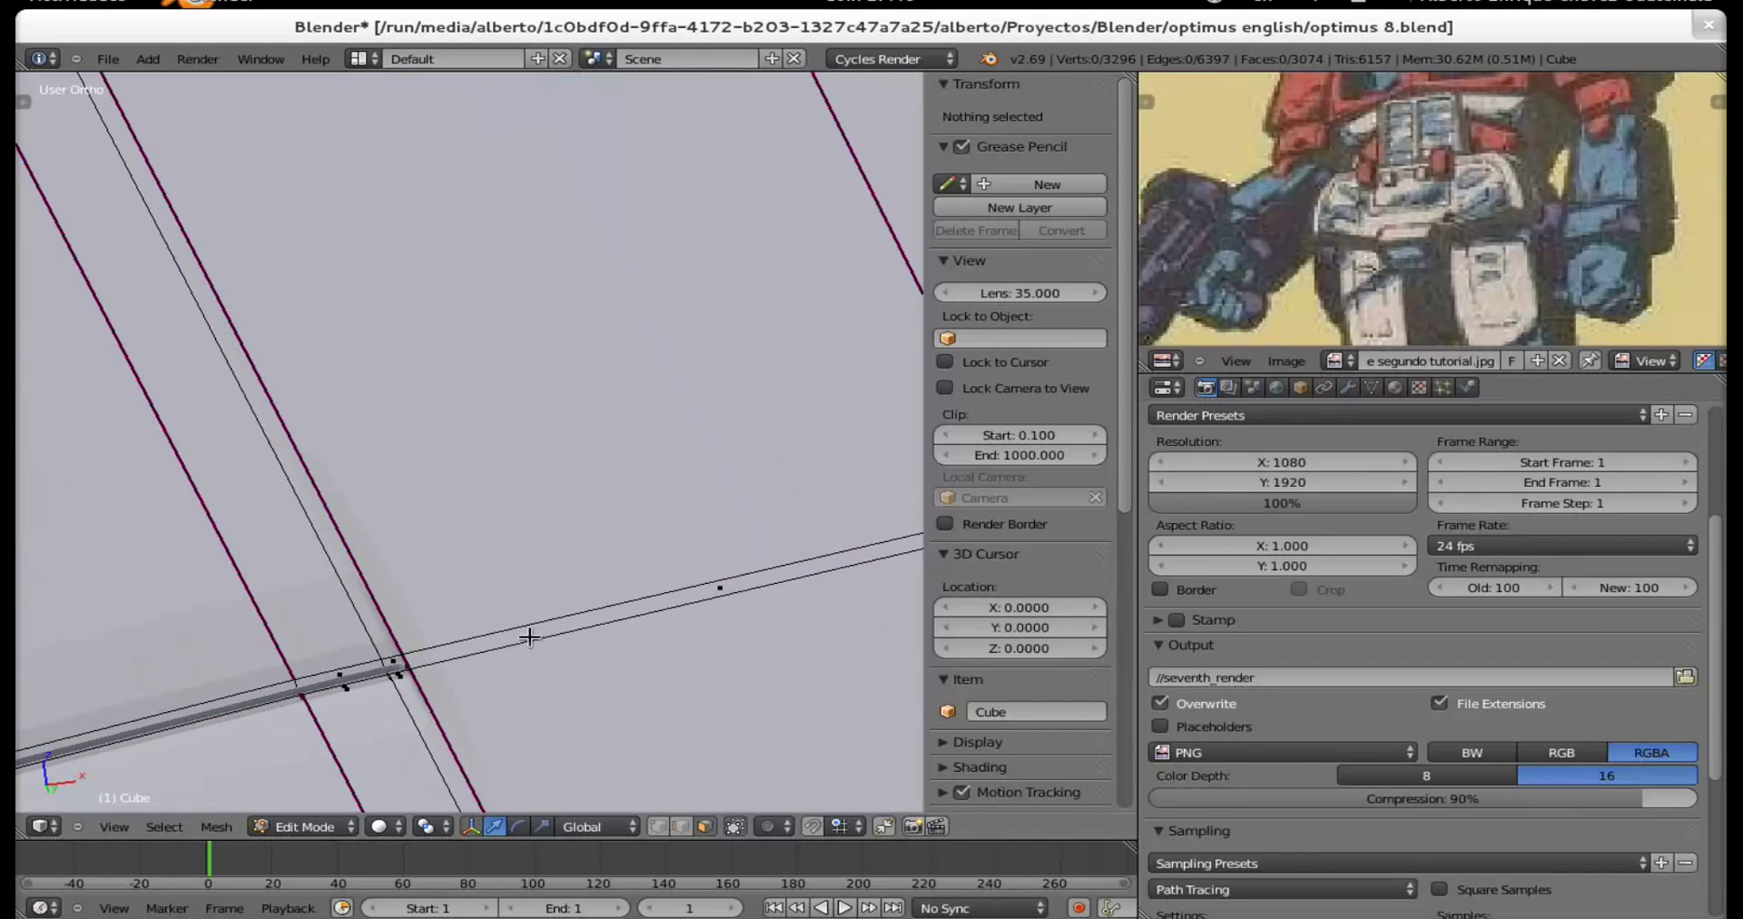
right_click(398, 663)
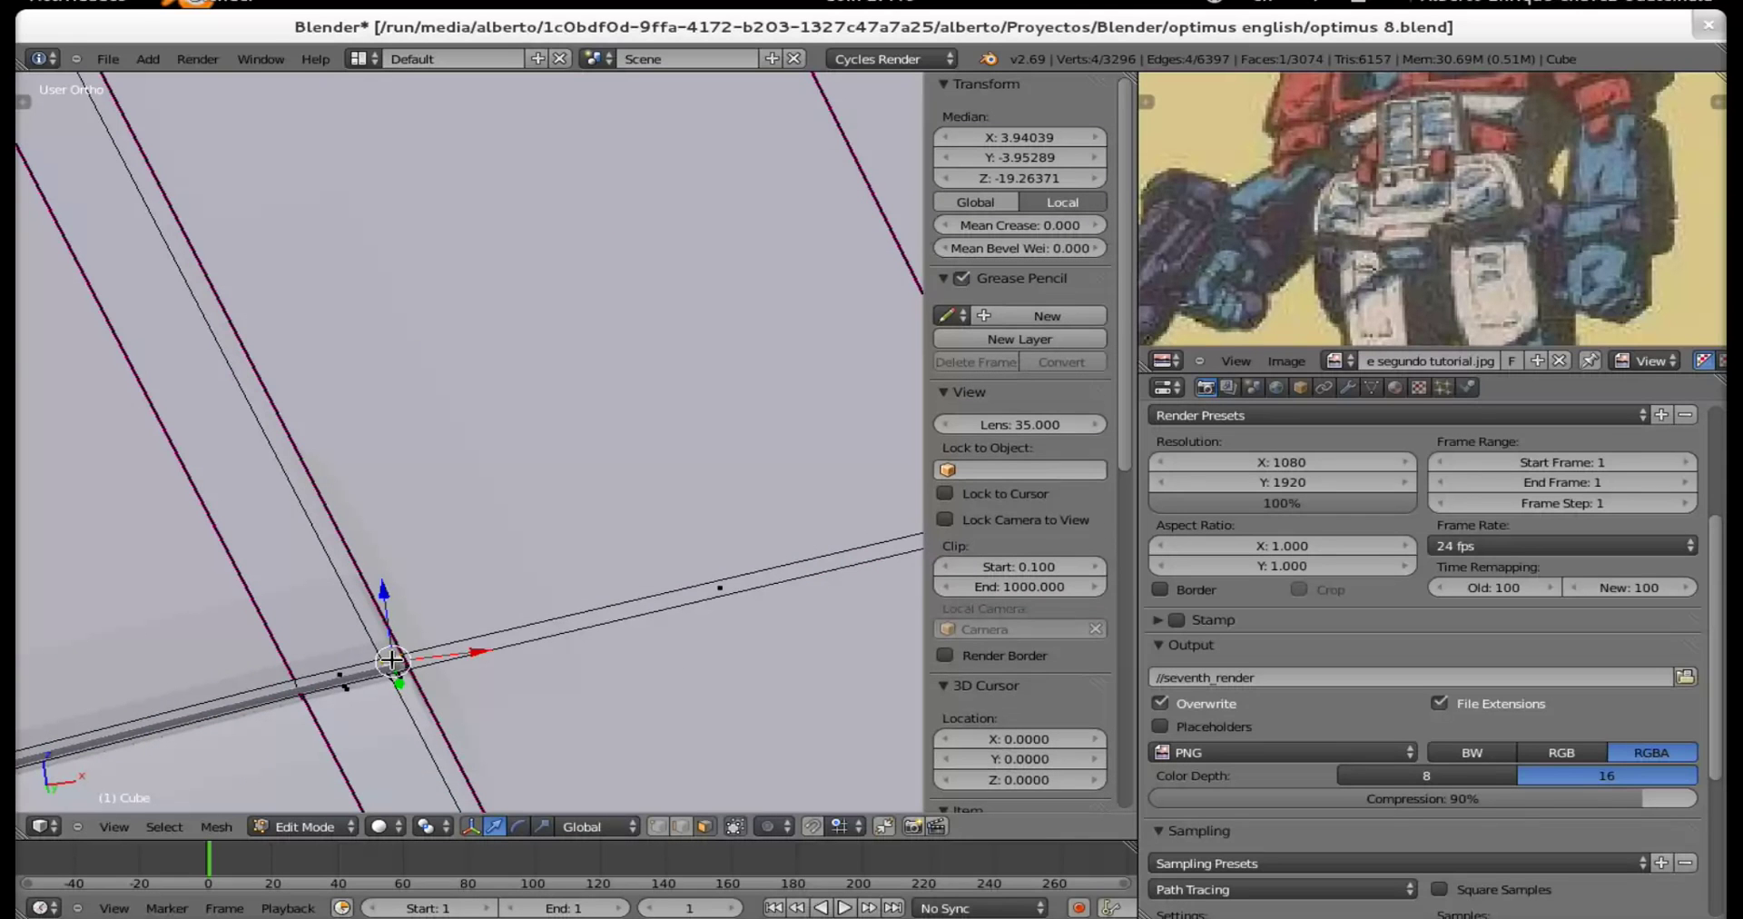
shift+right_click(366, 609)
scroll(370, 584, down, 6)
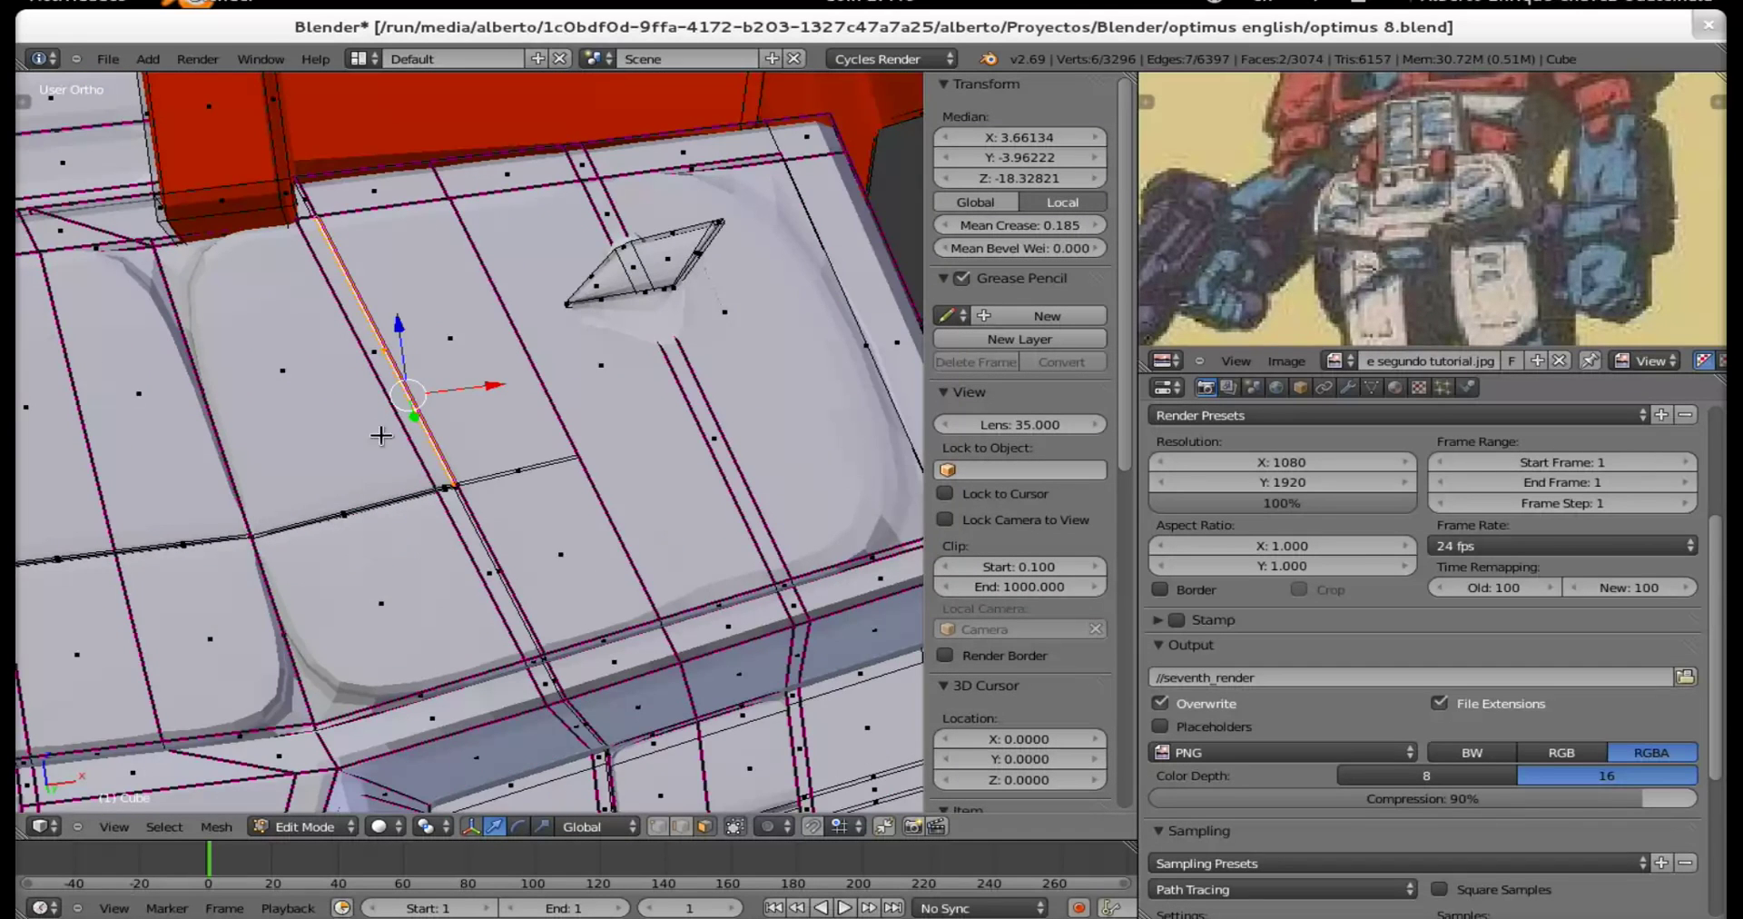
key(KP_Decimal)
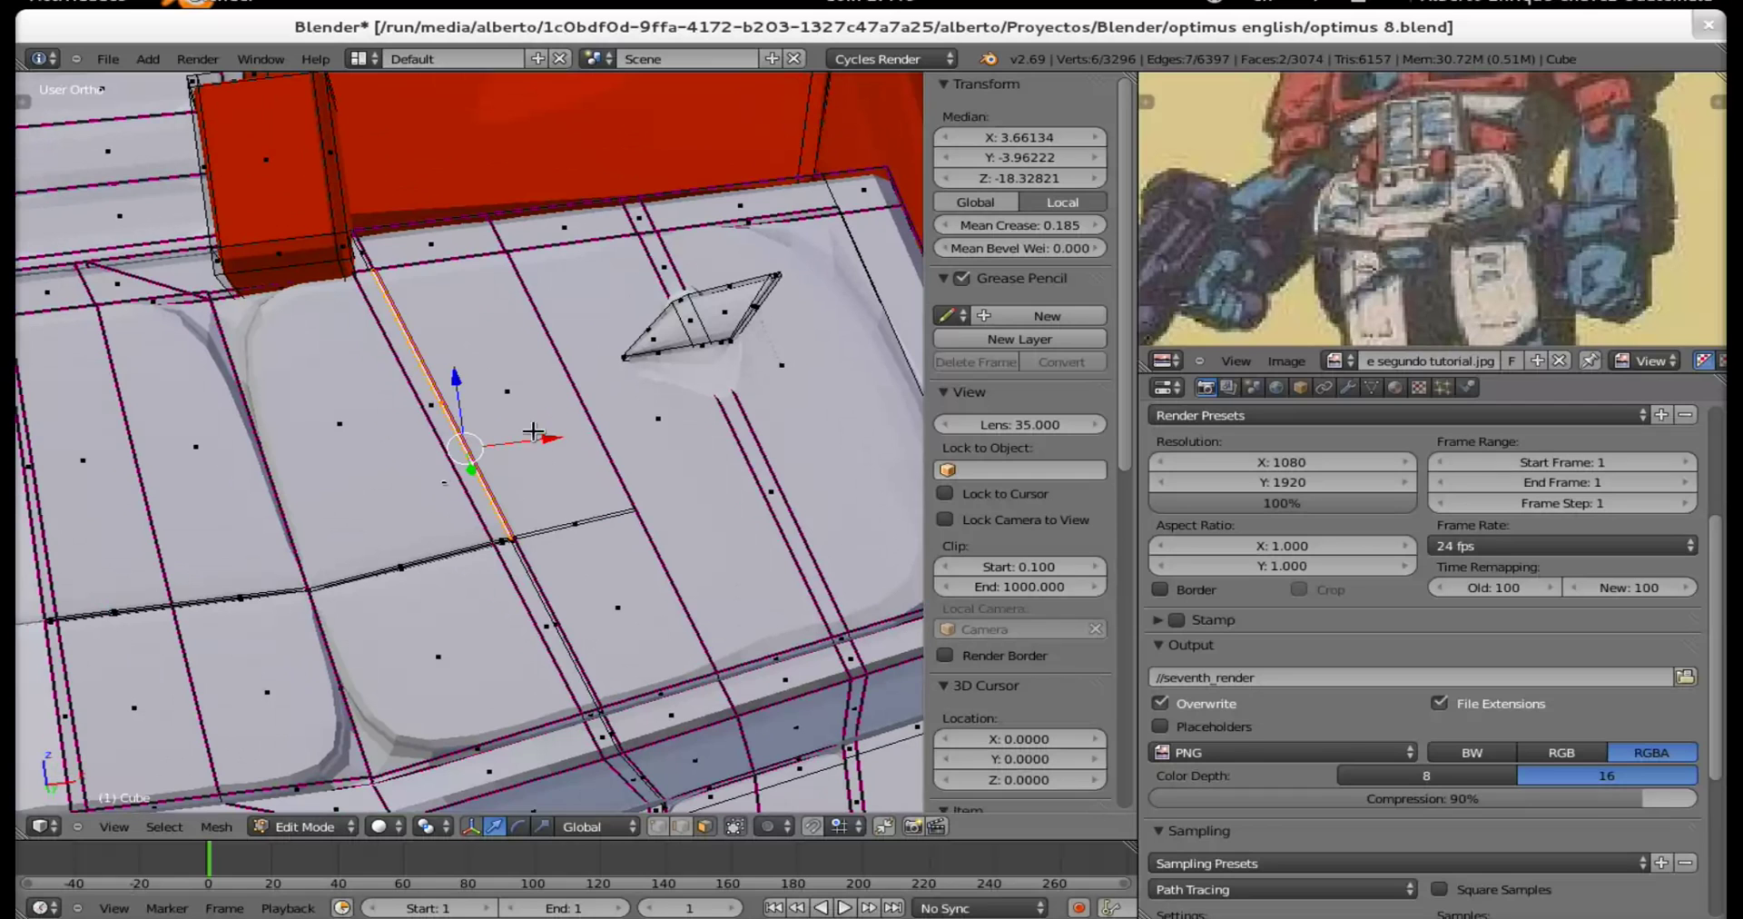
shift+right_click(361, 251)
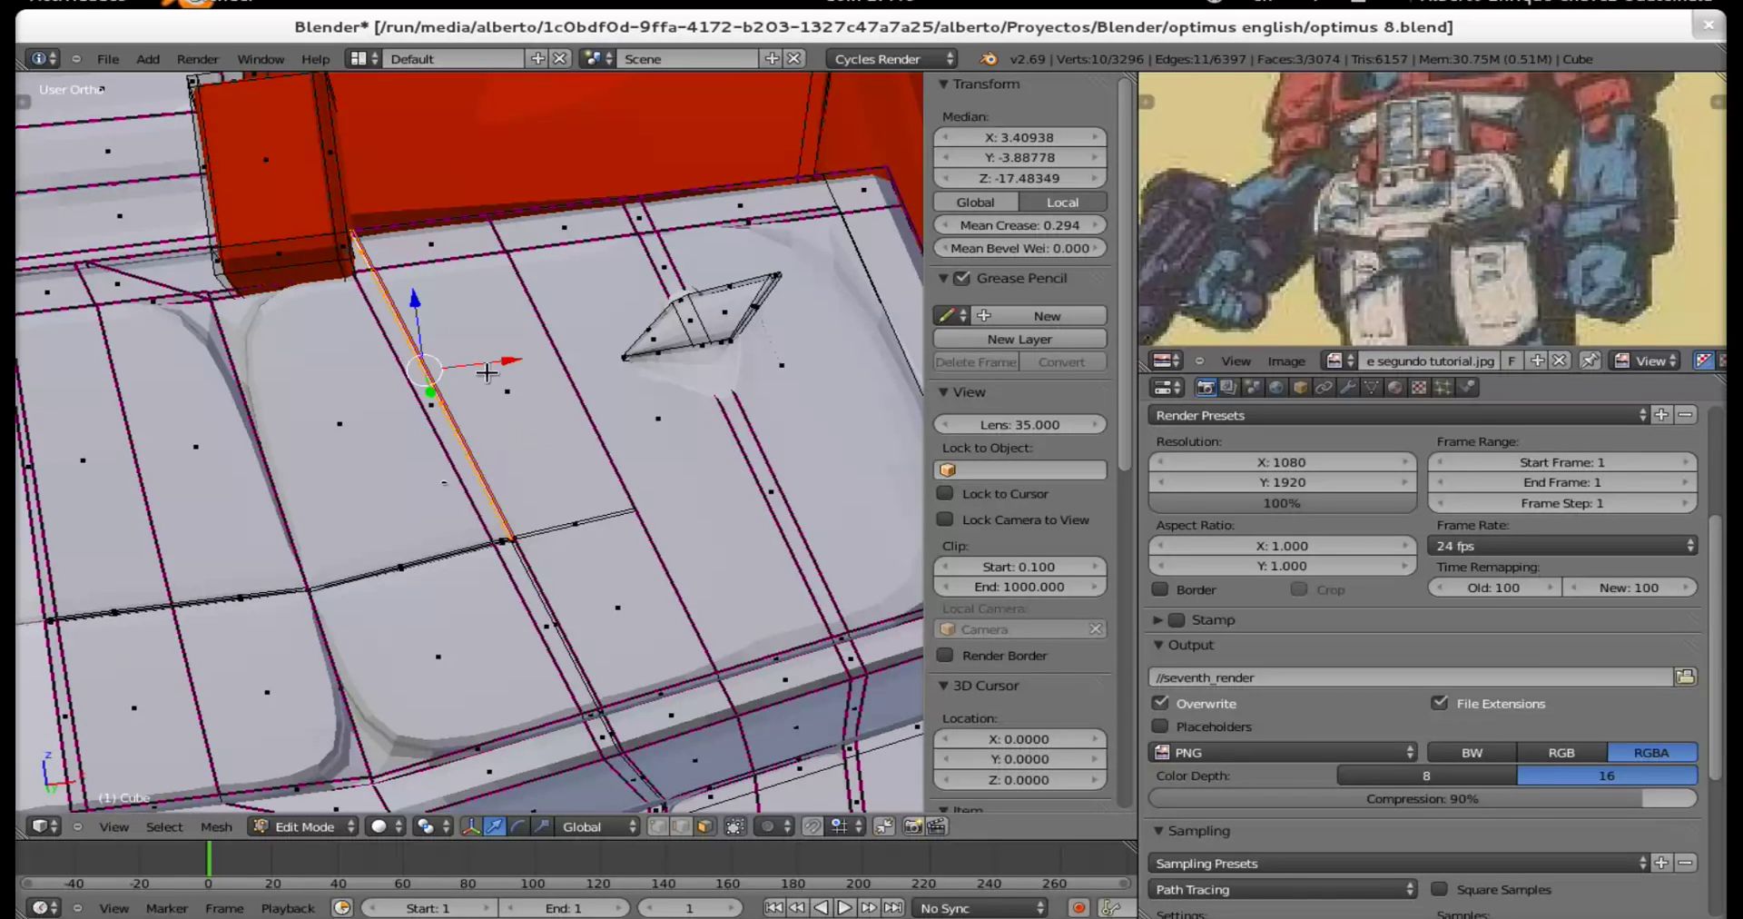
Extrude the selected vertical strip slightly inward to a median Y of about -3.830, continuing the groove up the abdomen.
scroll(591, 533, down, 4)
middle_drag(490, 579, 518, 657)
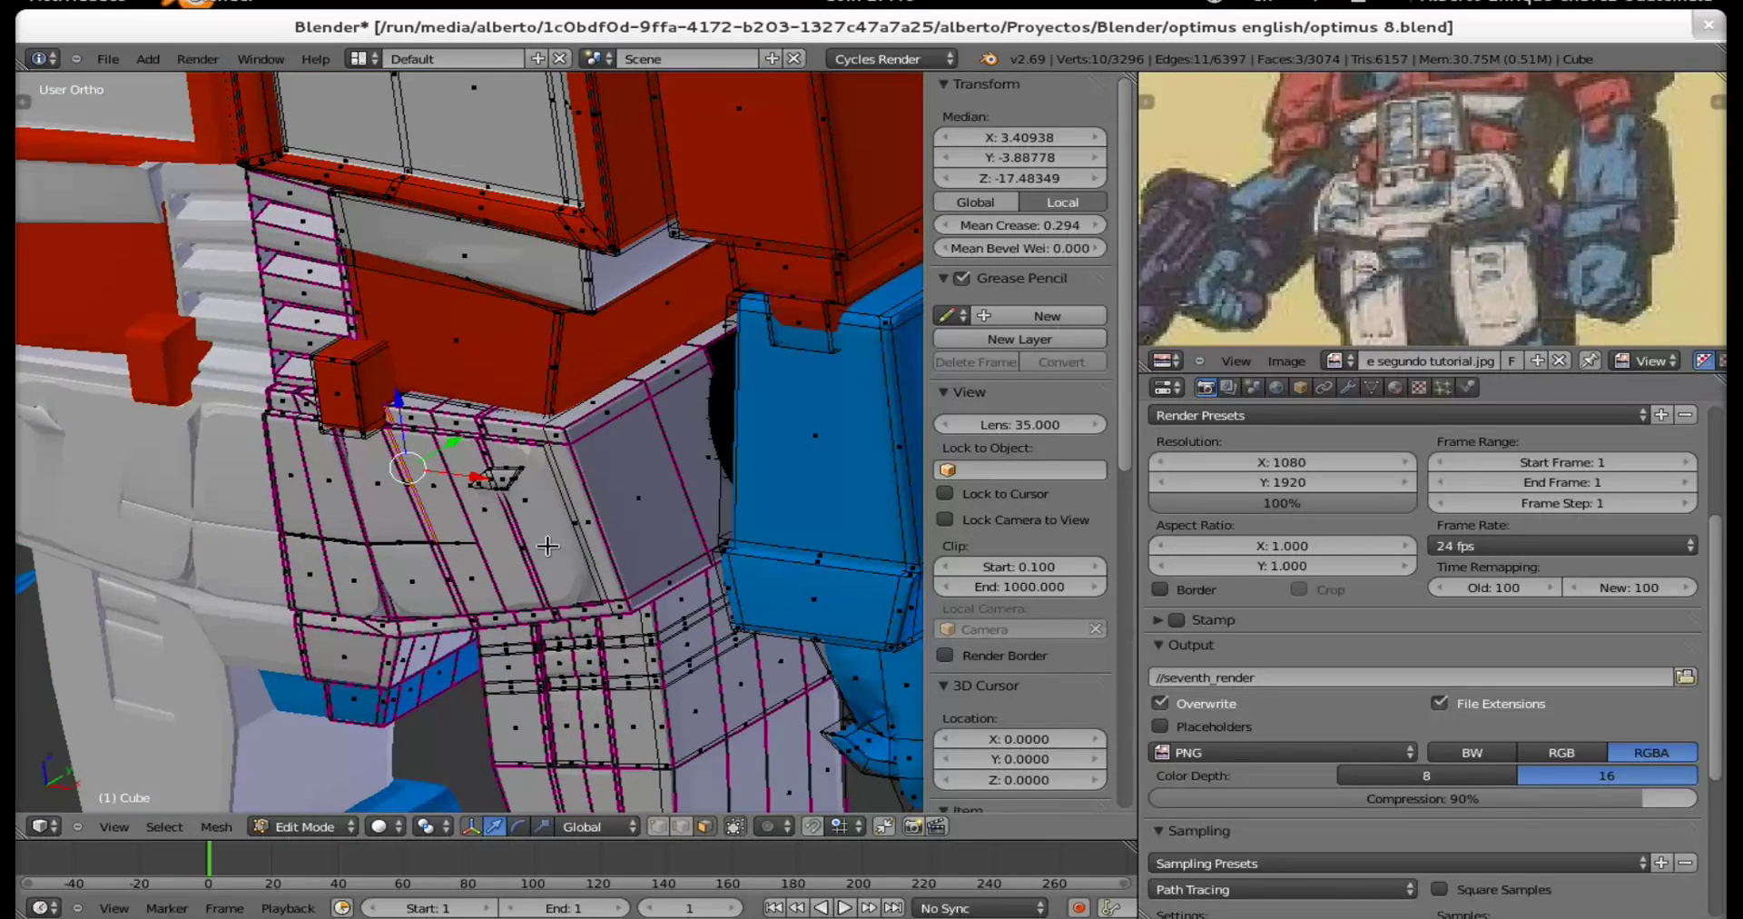
key(e)
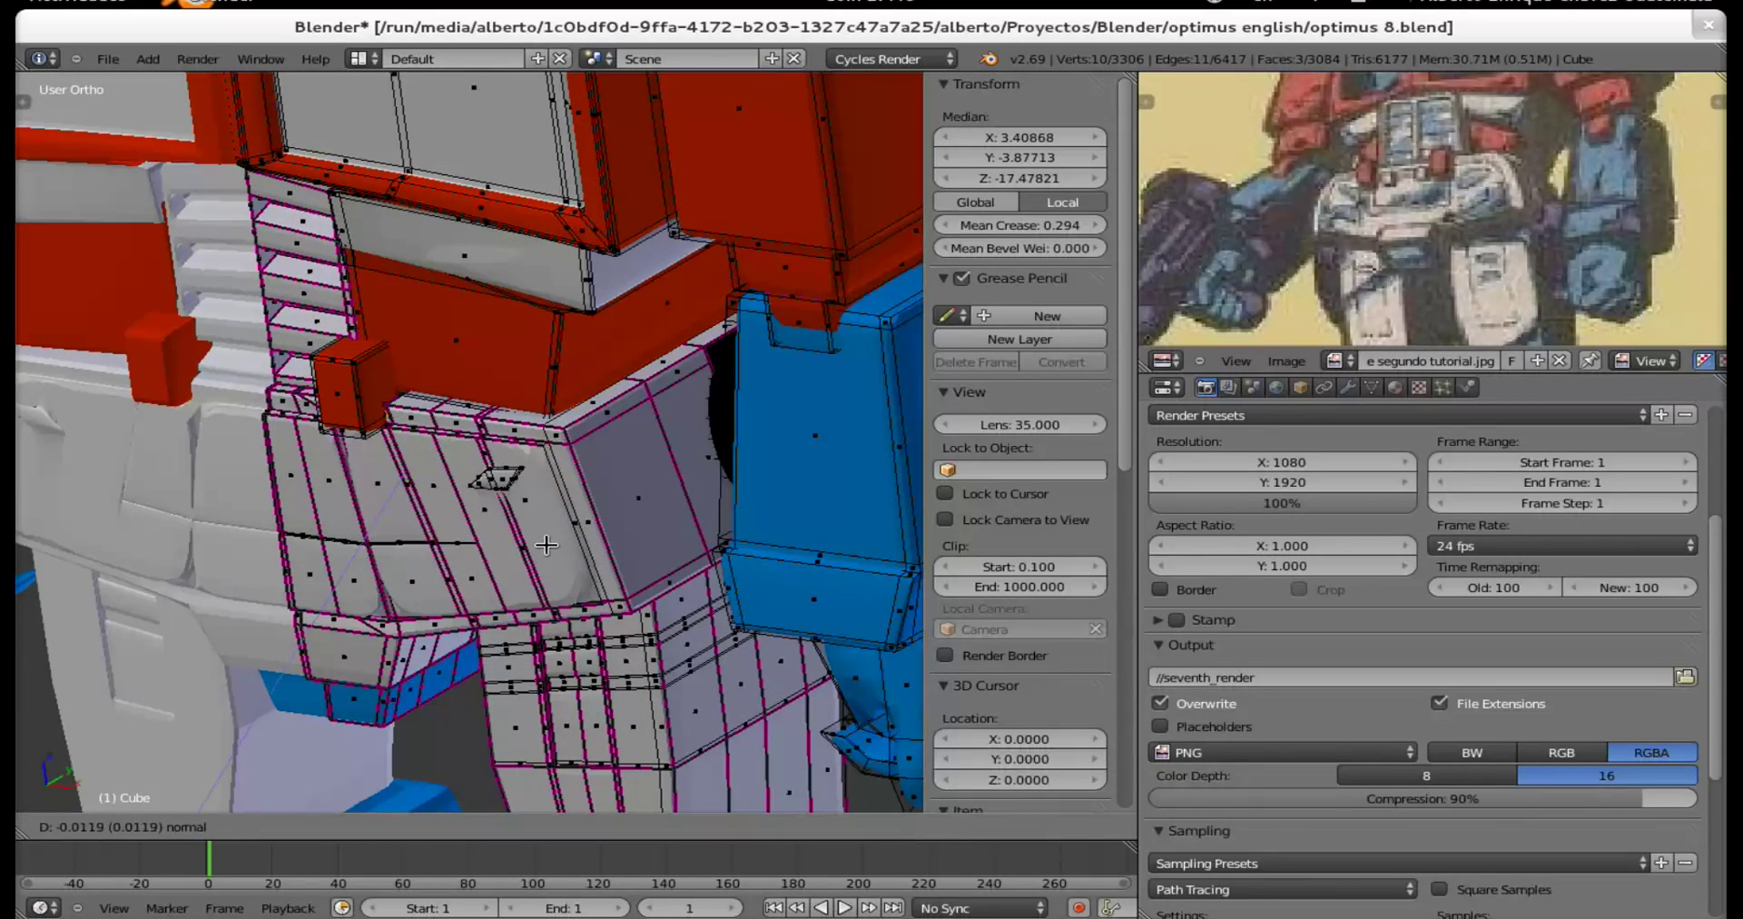
click(549, 543)
Examine the abdomen's panel grooves and the whole robot from several distances and angles.
scroll(508, 518, down, 4)
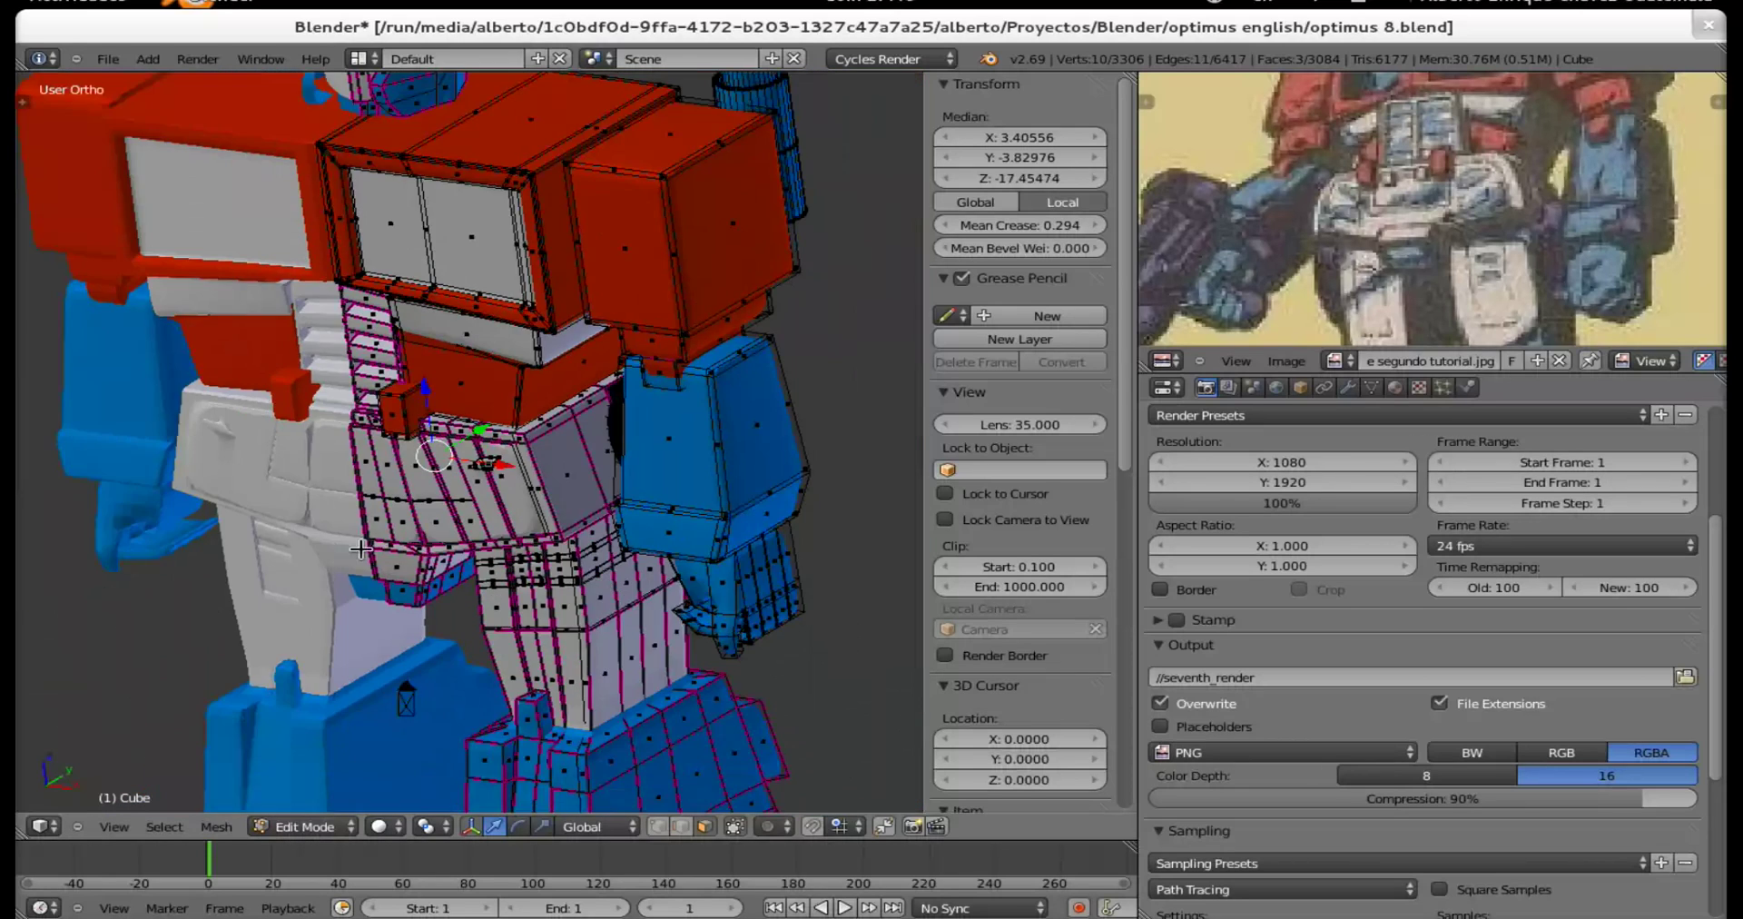
scroll(470, 490, up, 2)
middle_drag(471, 490, 508, 494)
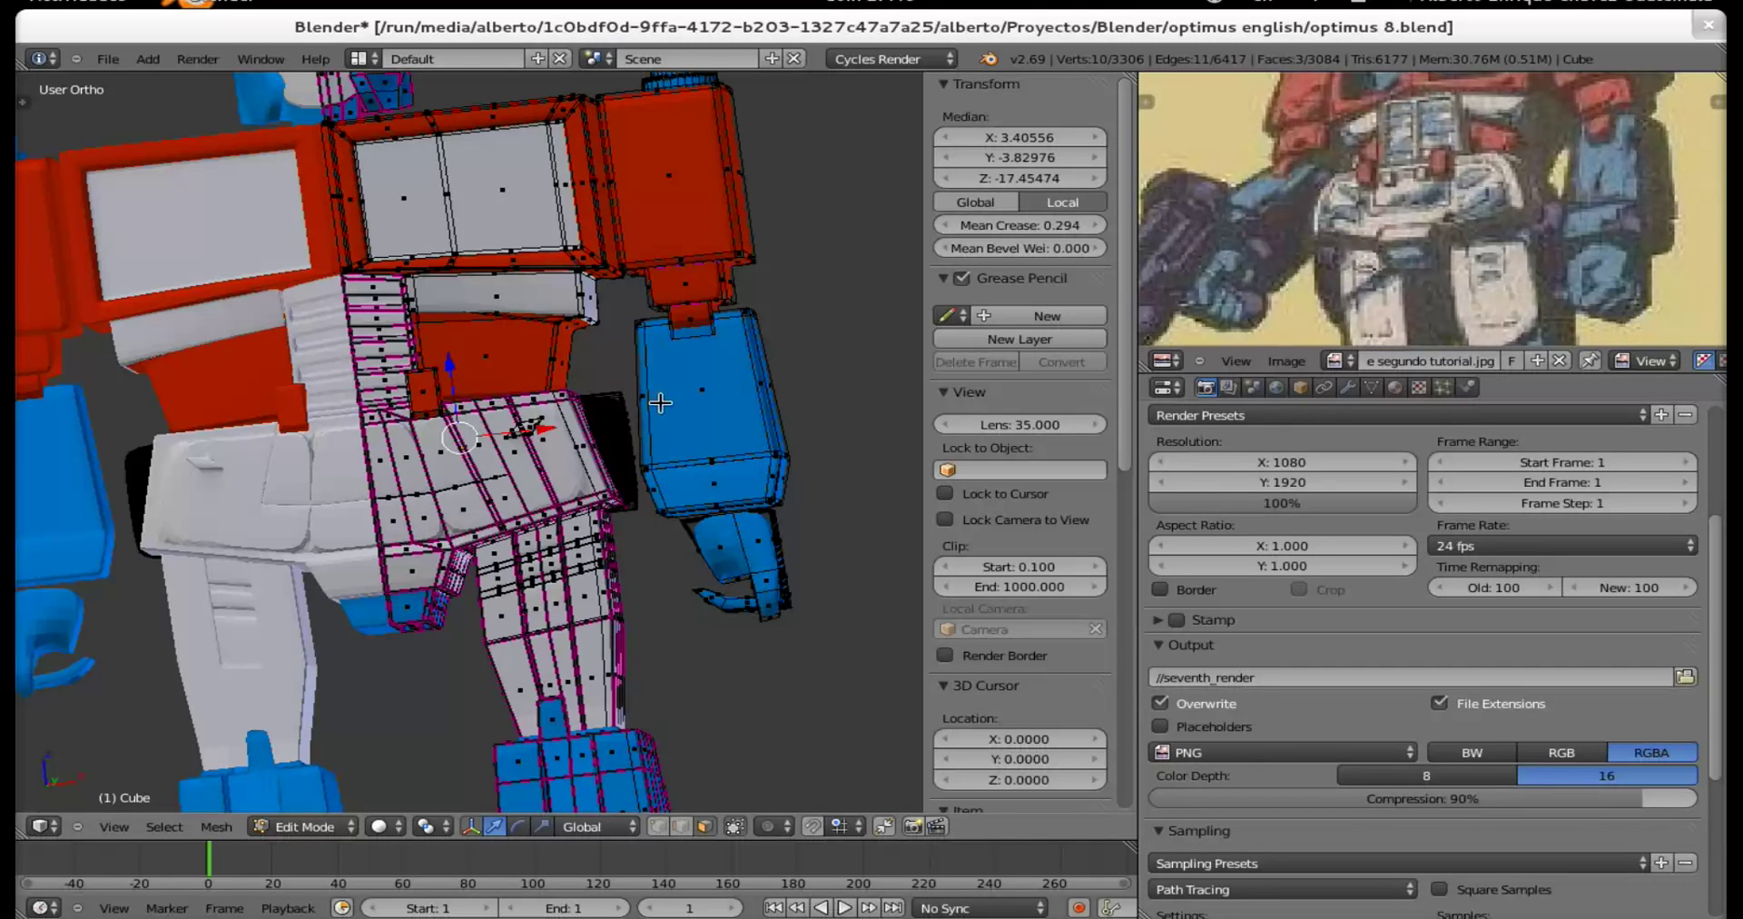
scroll(759, 454, down, 5)
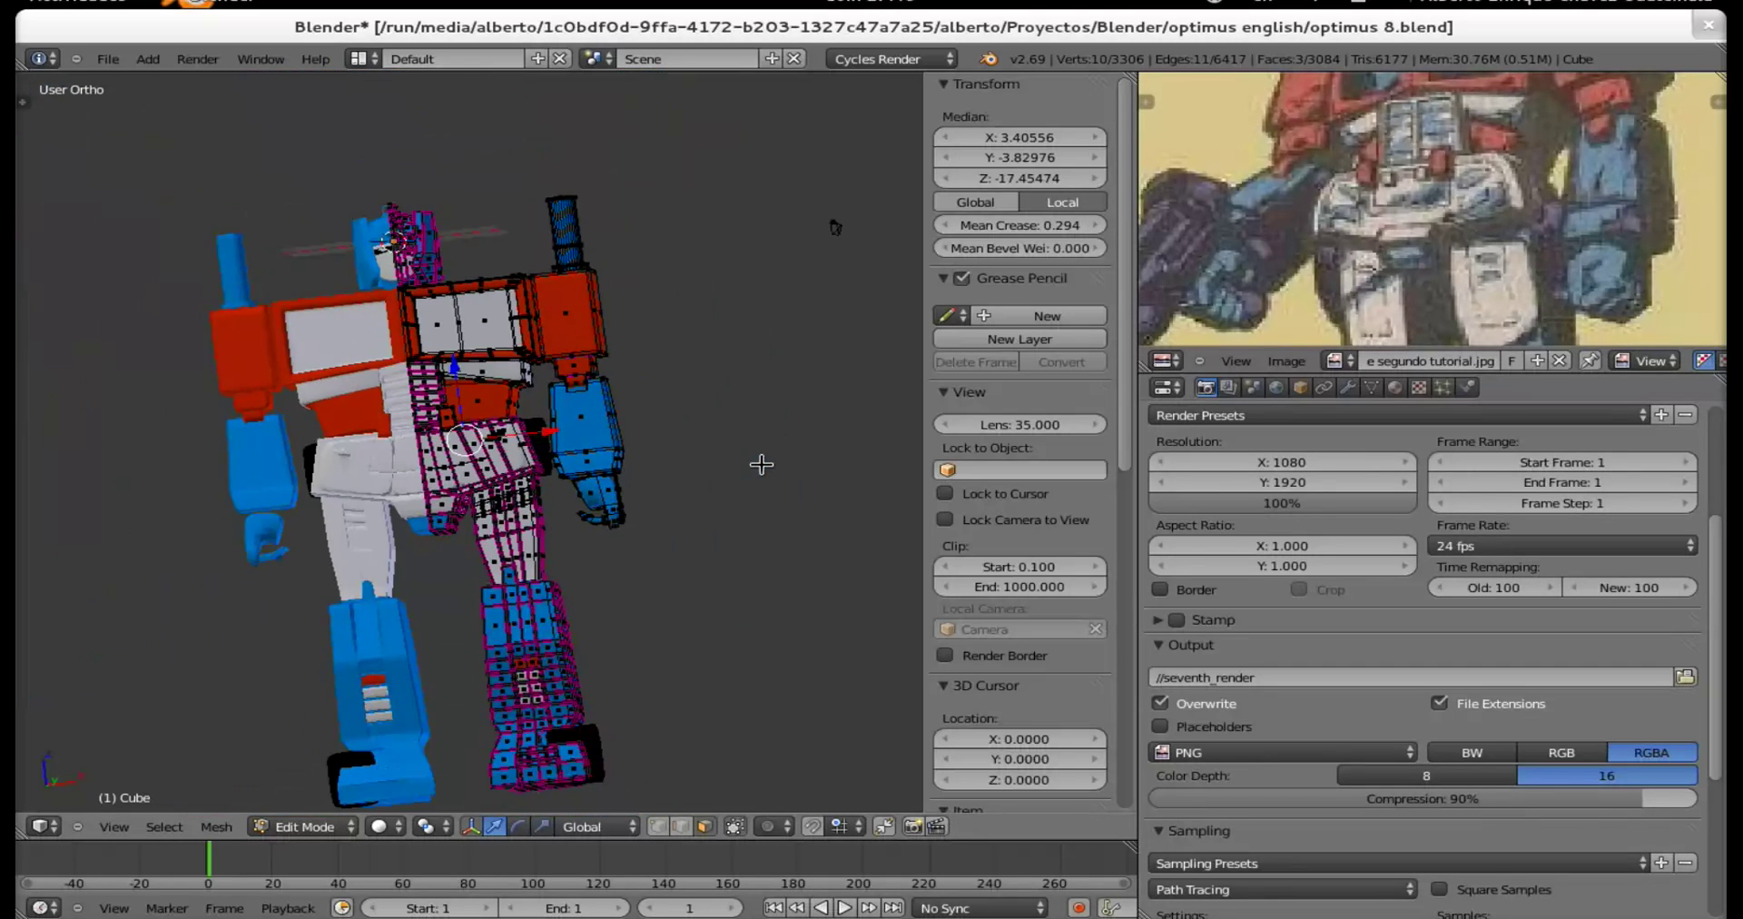
middle_drag(662, 370, 642, 467)
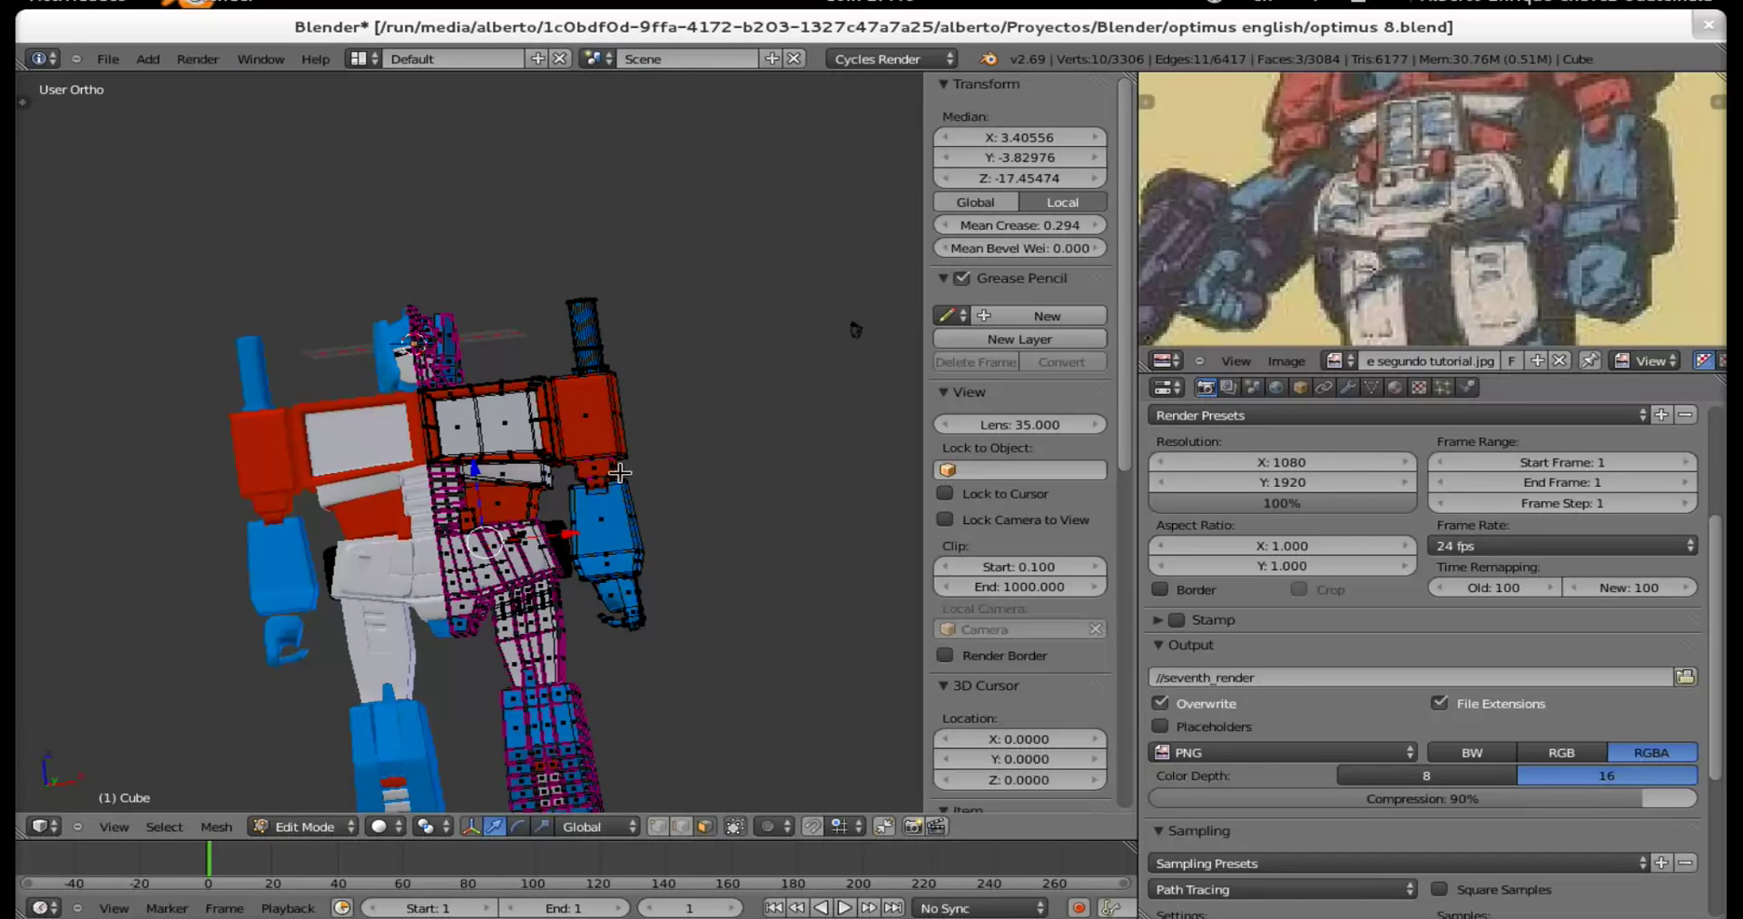
scroll(624, 465, down, 3)
scroll(625, 466, up, 7)
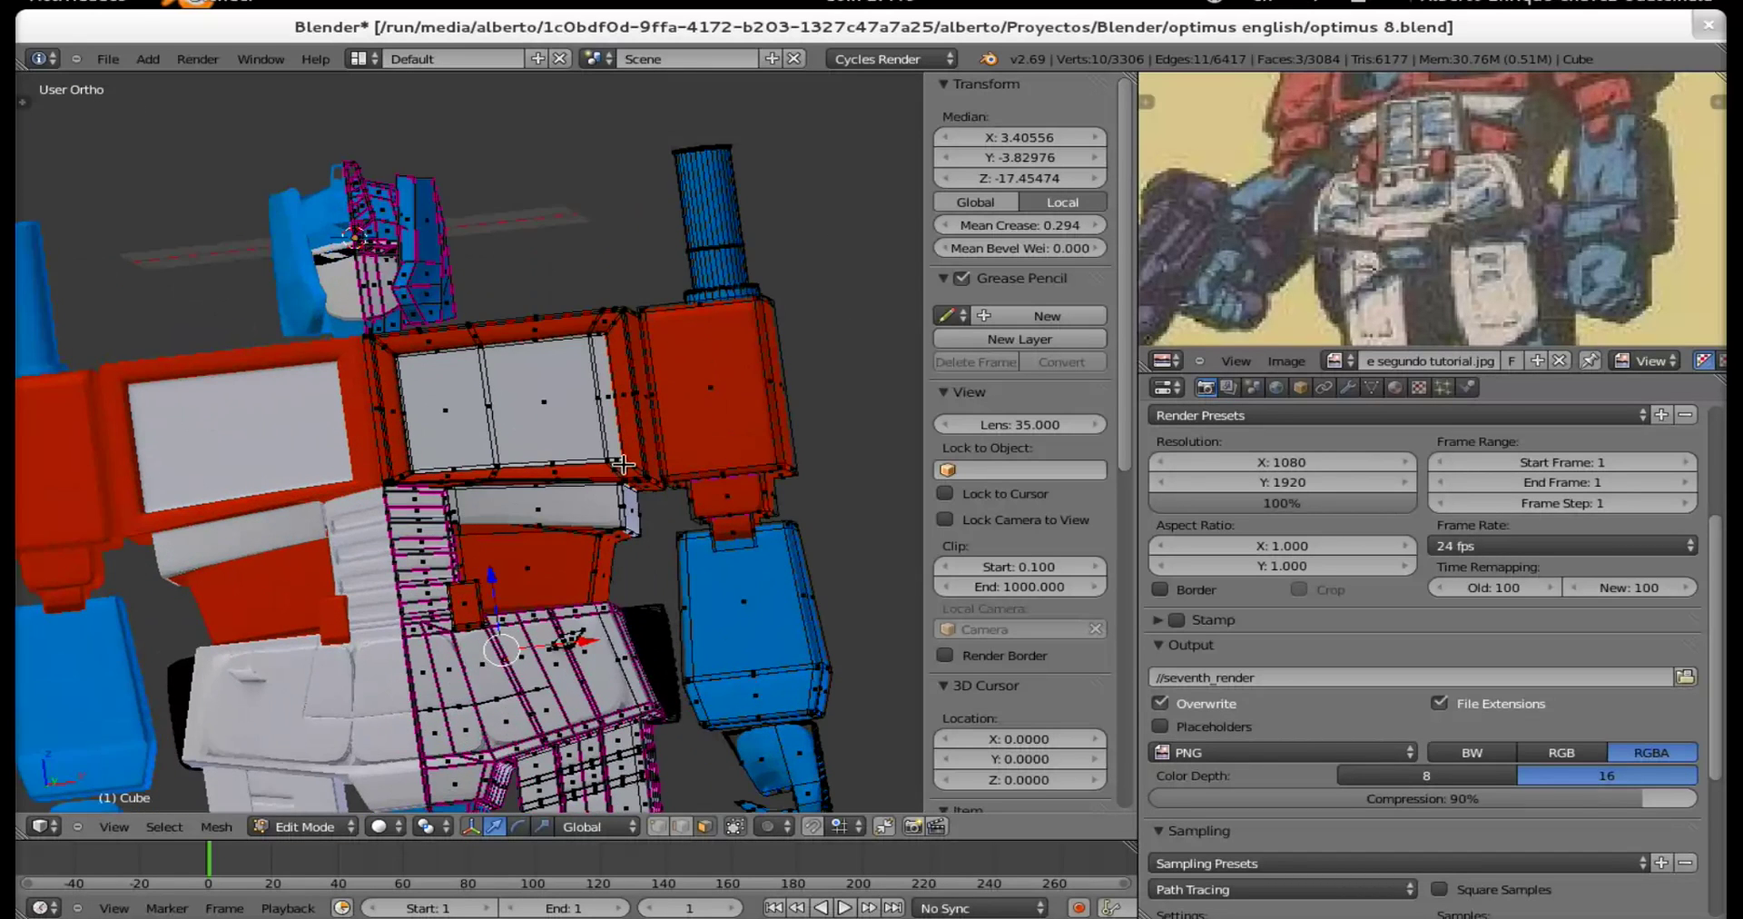
scroll(622, 464, down, 4)
middle_drag(502, 527, 565, 451)
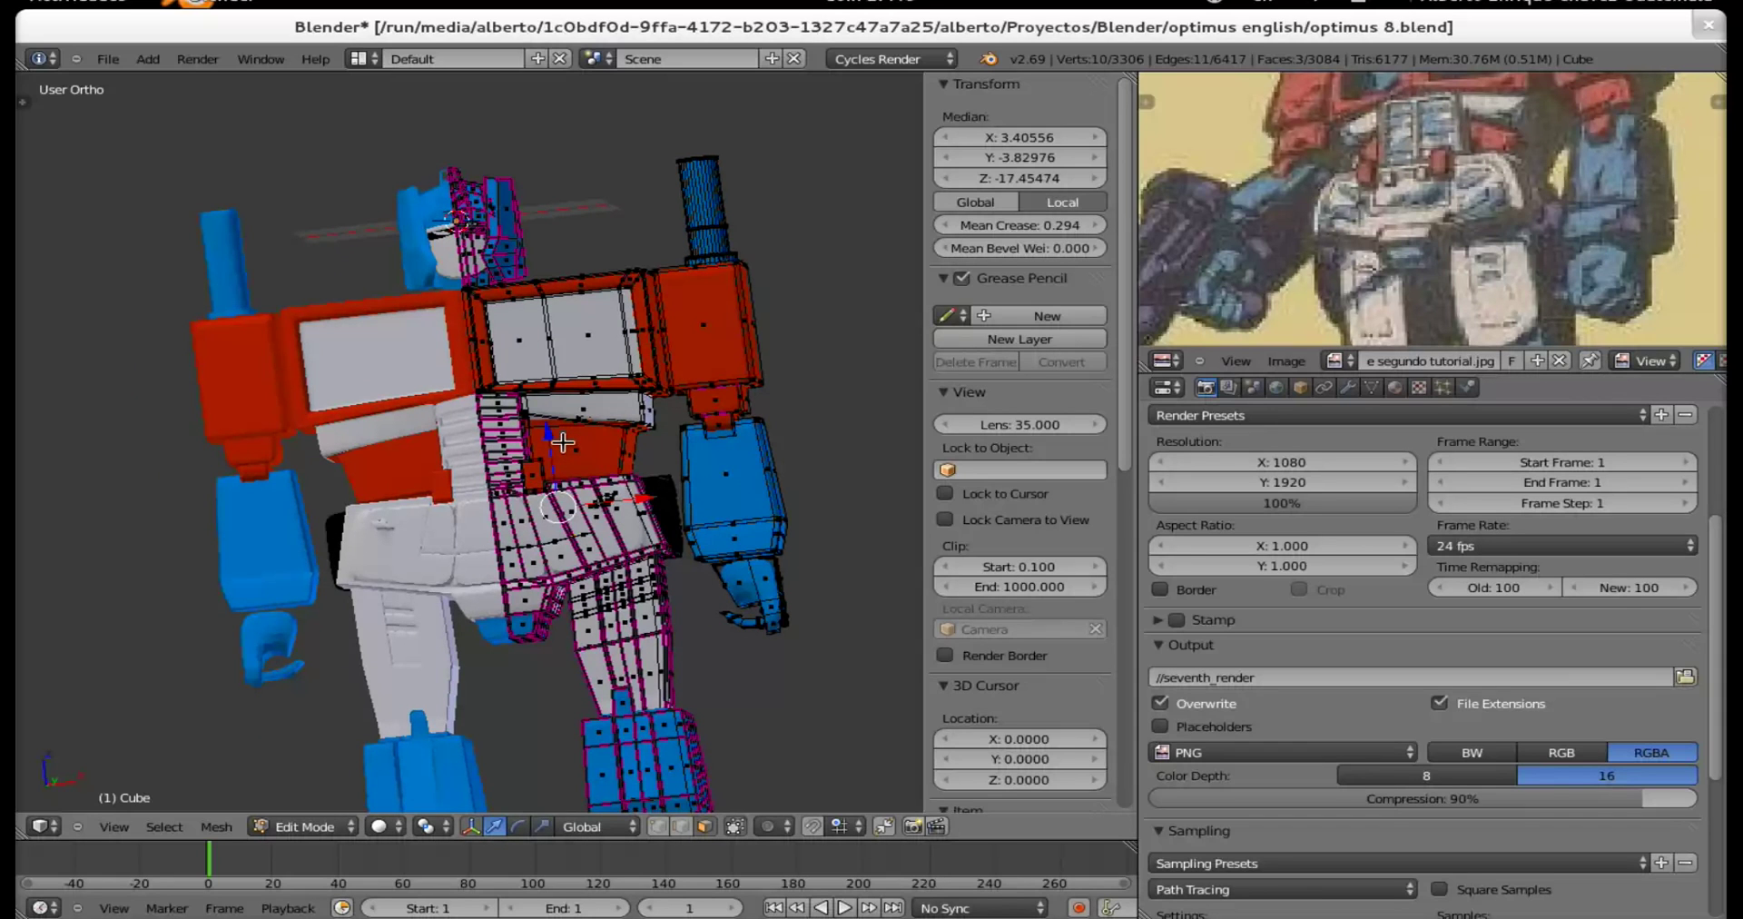
scroll(545, 499, down, 4)
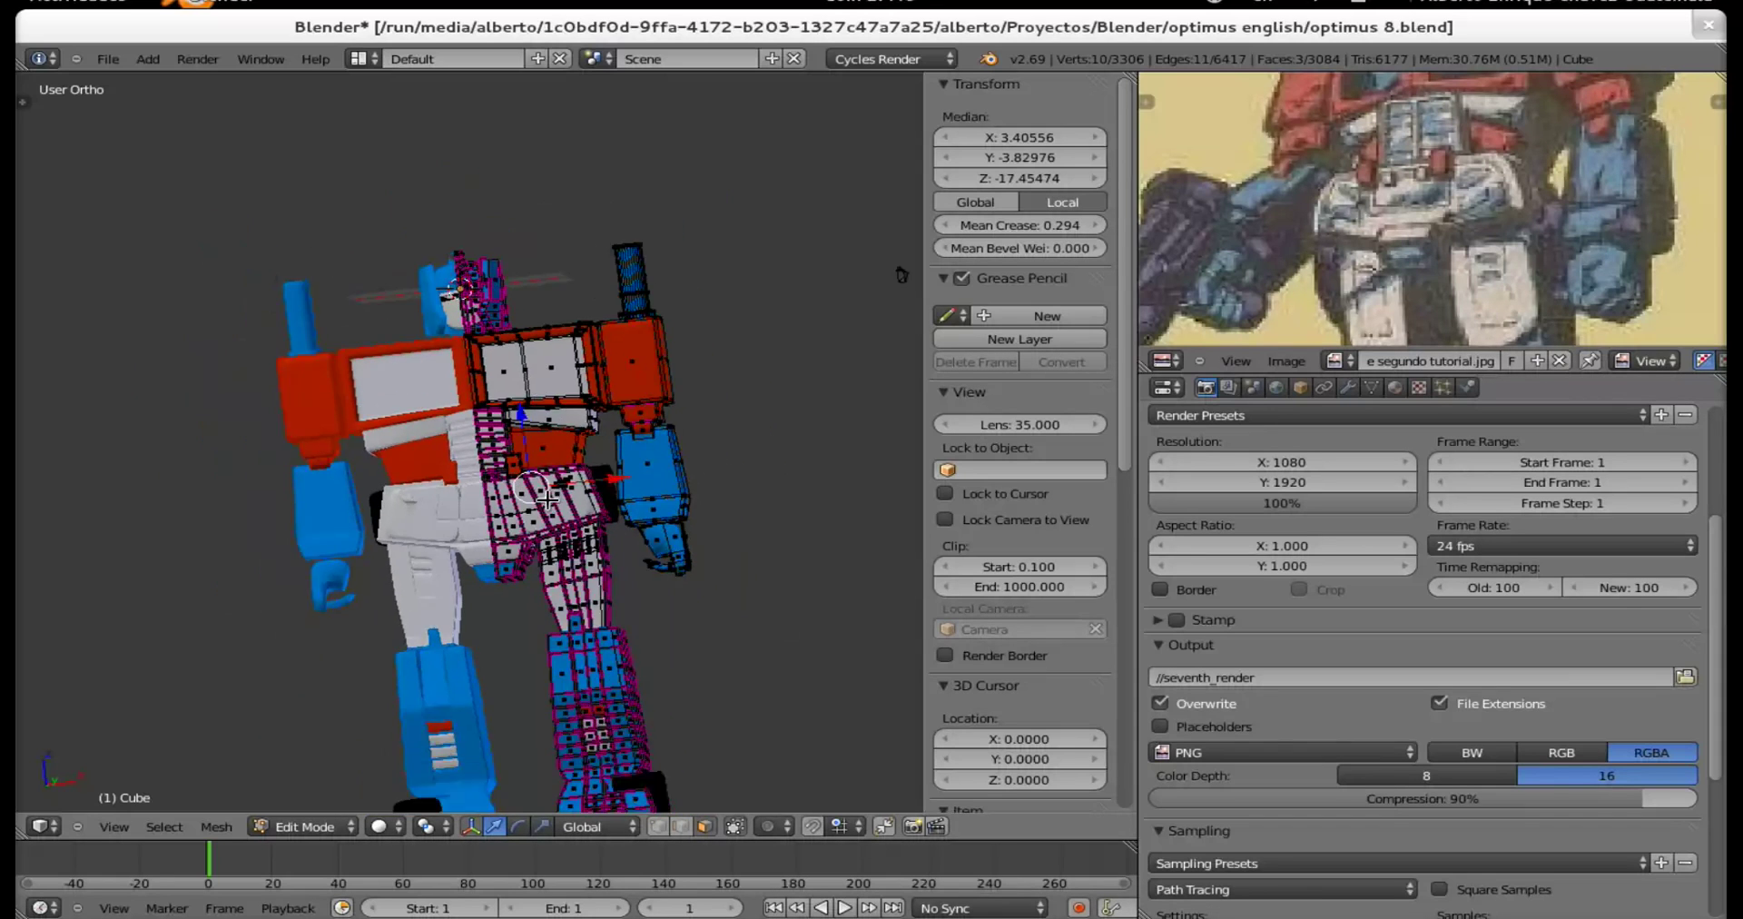
Compare the whole robot model from several angles with the comic reference image, from legs to head.
scroll(542, 502, down, 1)
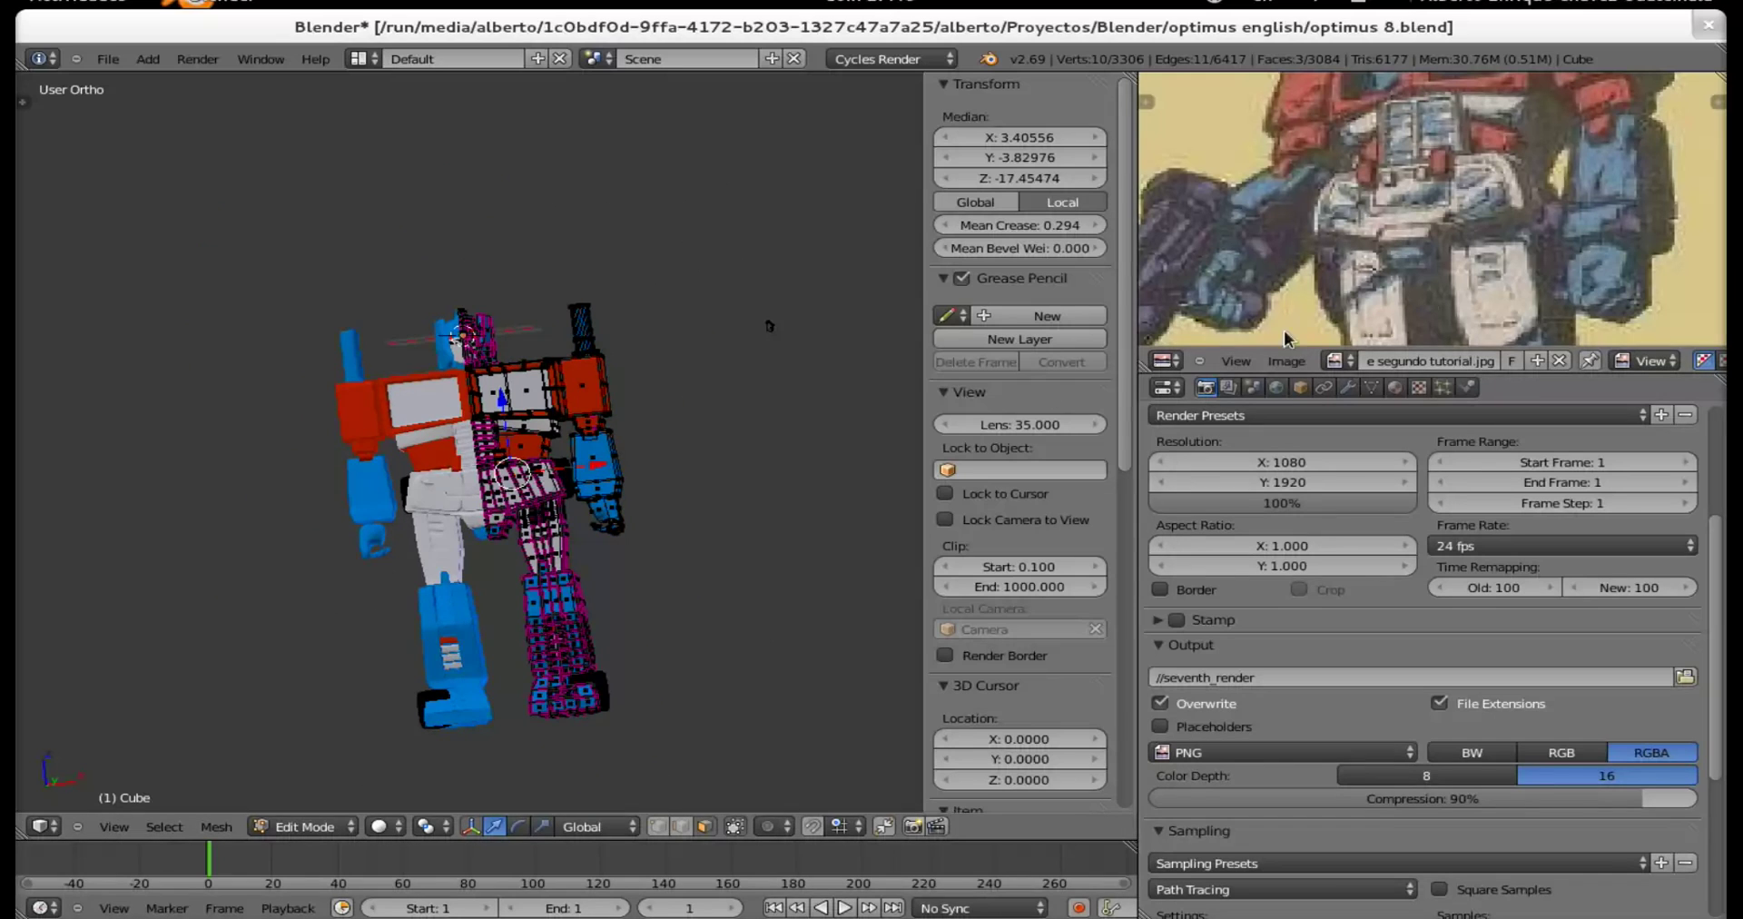
scroll(1389, 251, up, 2)
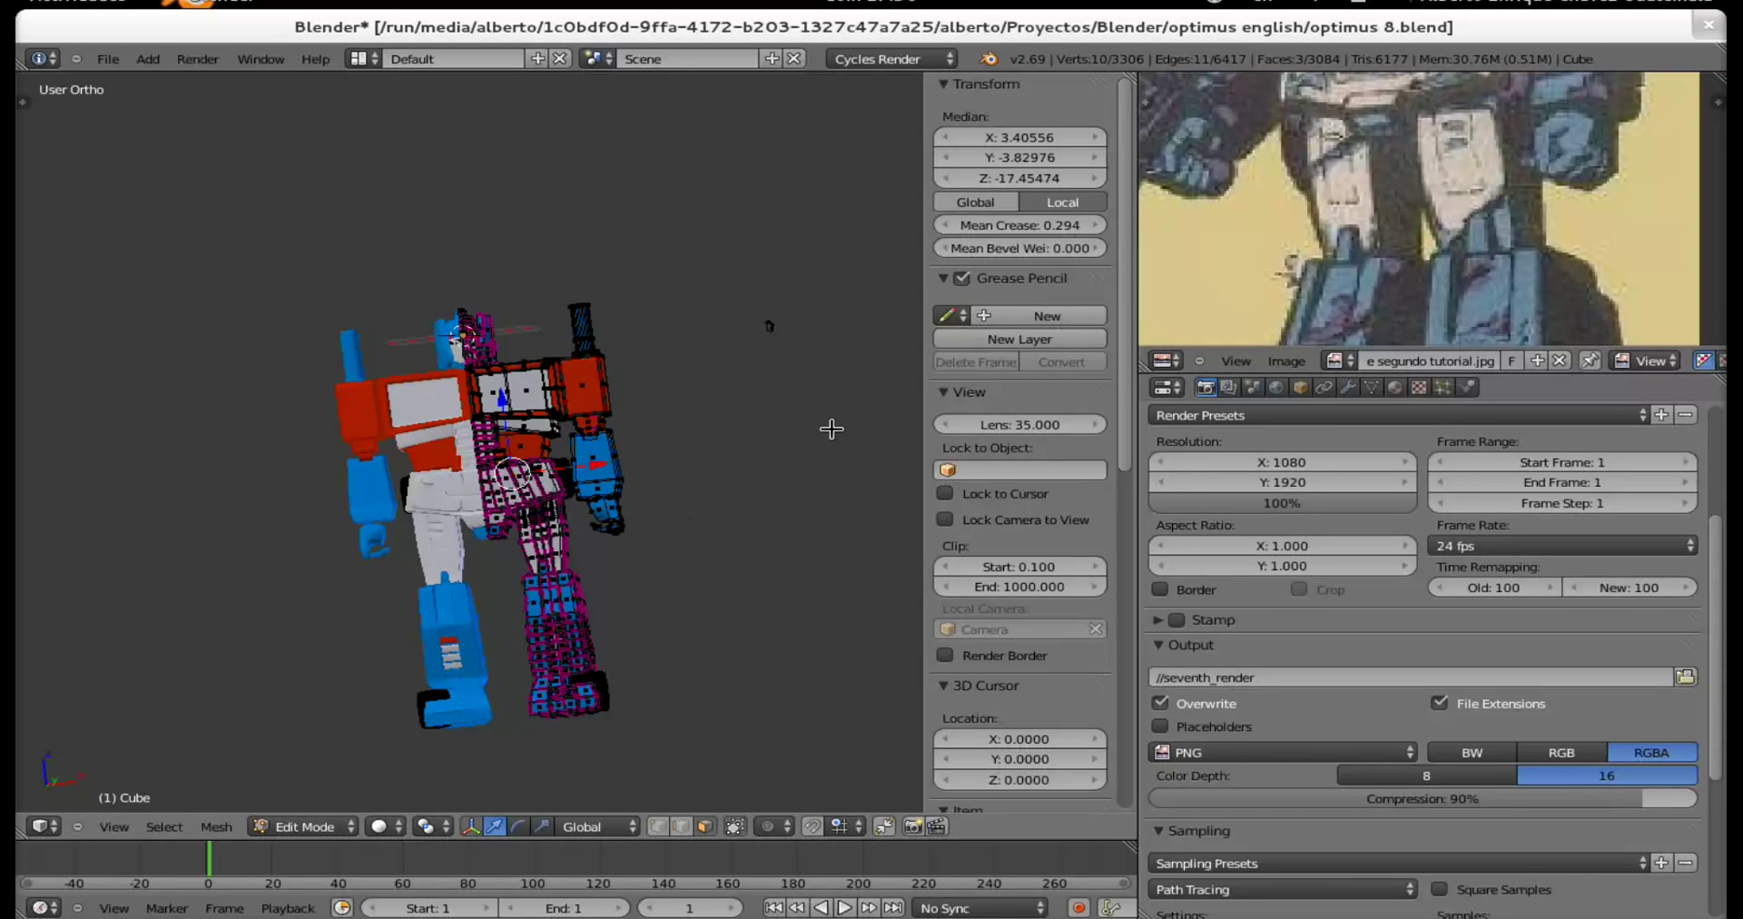
scroll(1494, 218, down, 3)
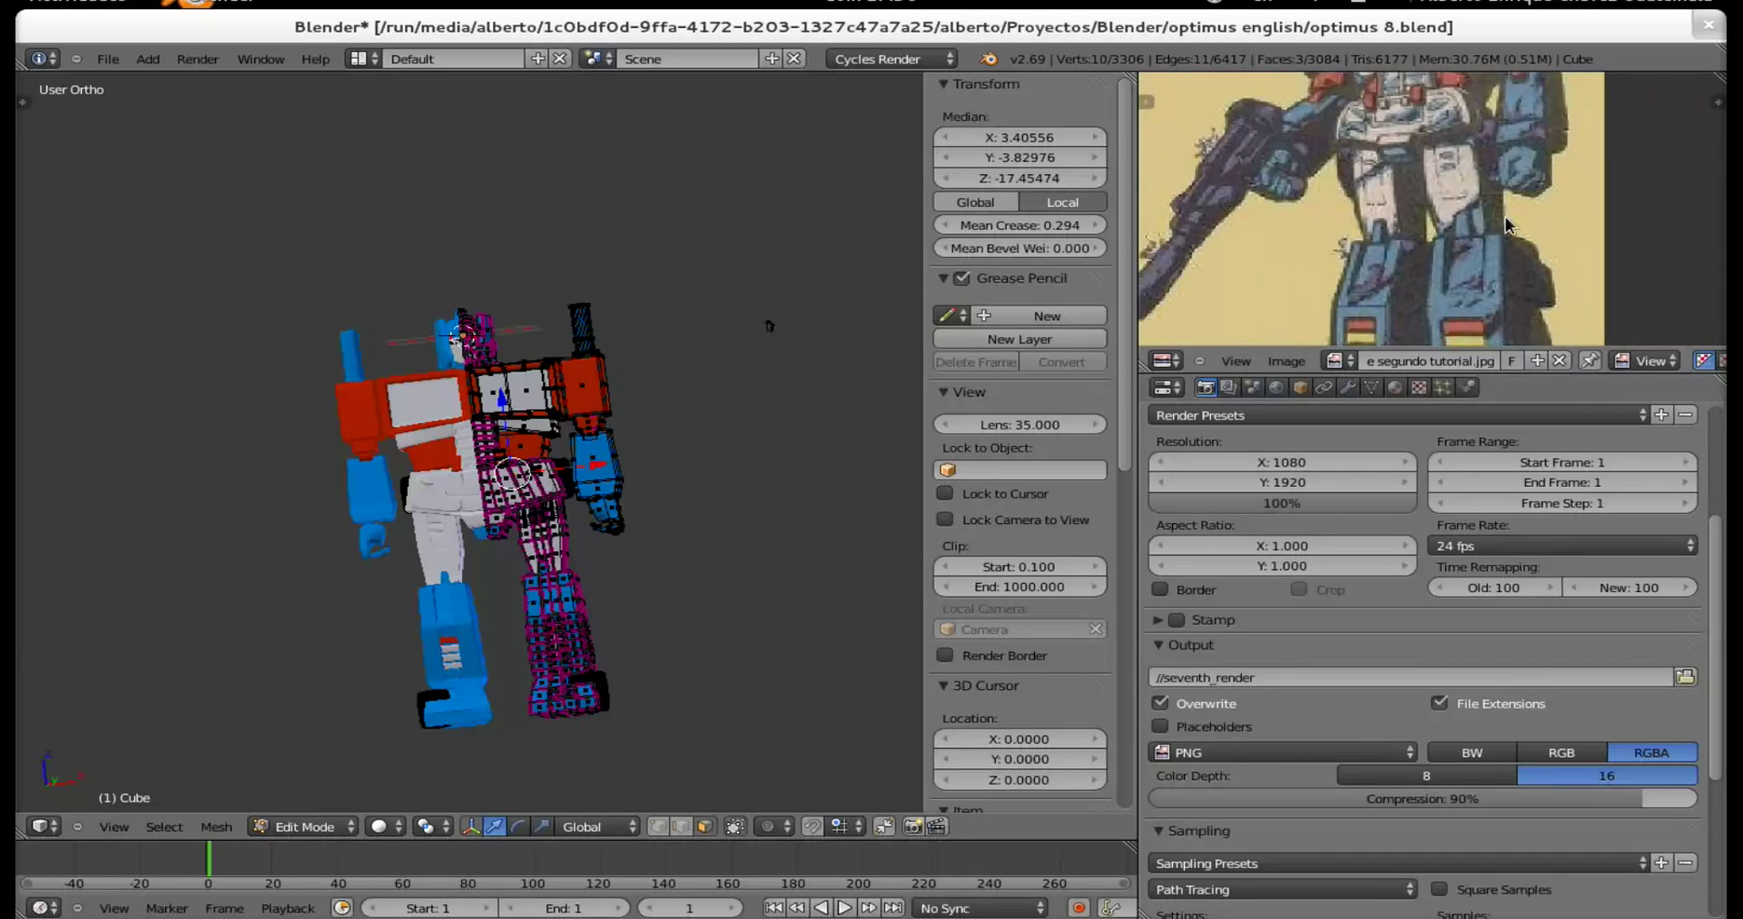
scroll(1469, 249, up, 3)
middle_drag(1462, 245, 1379, 362)
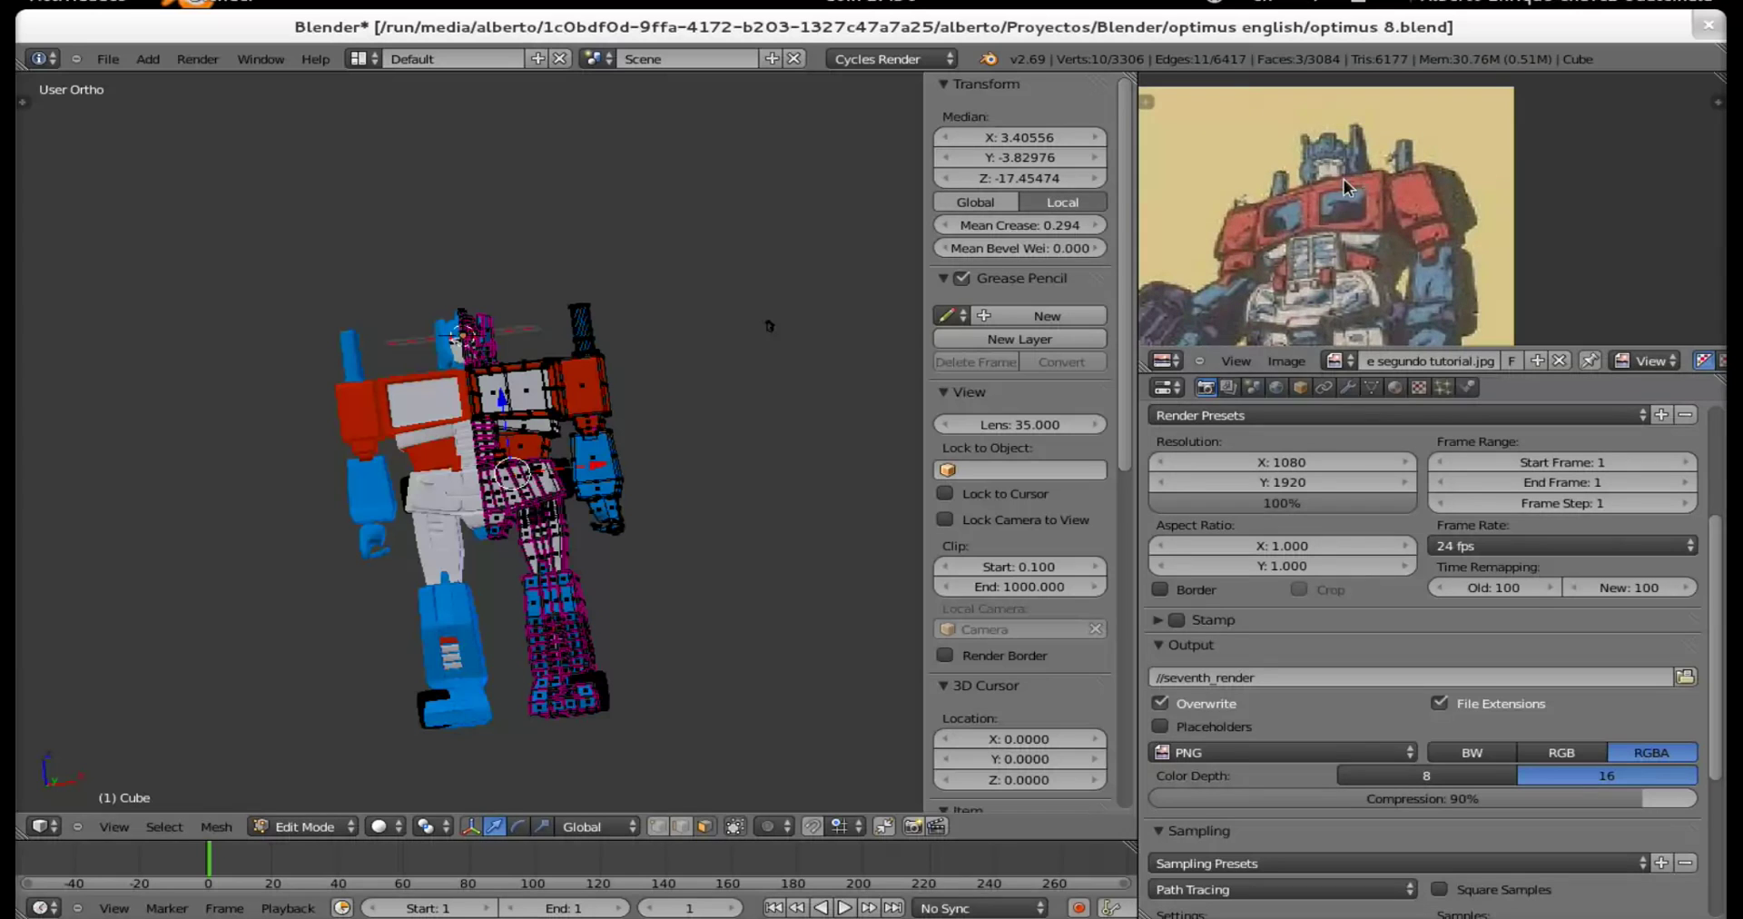
middle_drag(627, 378, 506, 393)
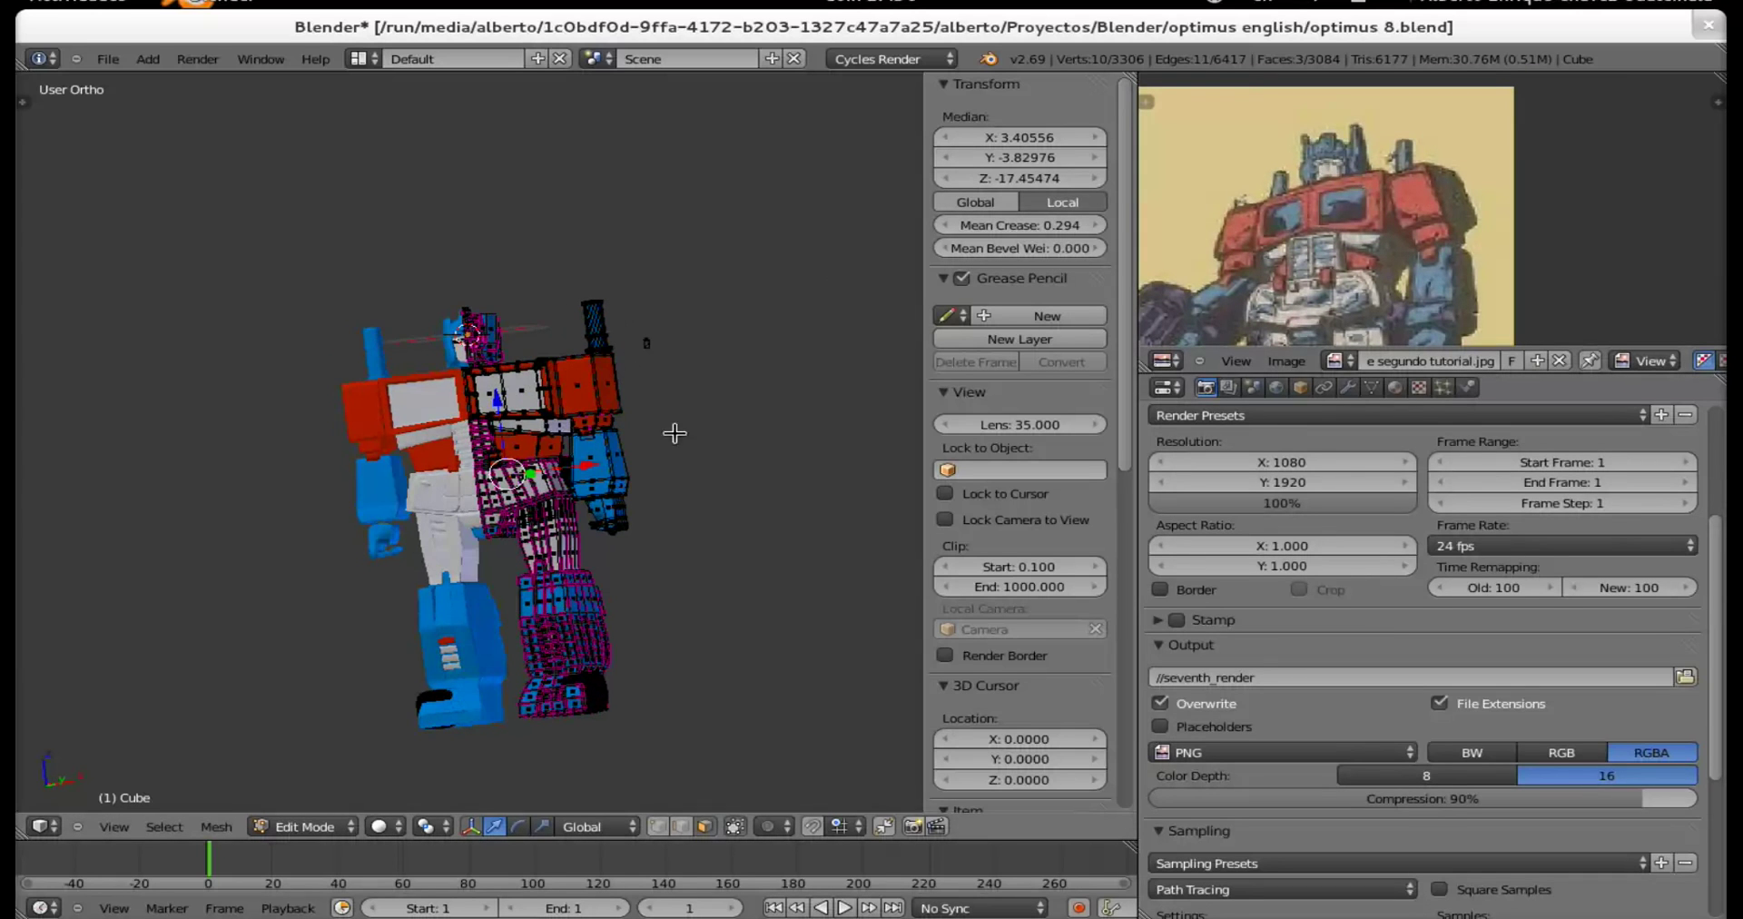
middle_drag(633, 488, 576, 435)
scroll(575, 436, up, 3)
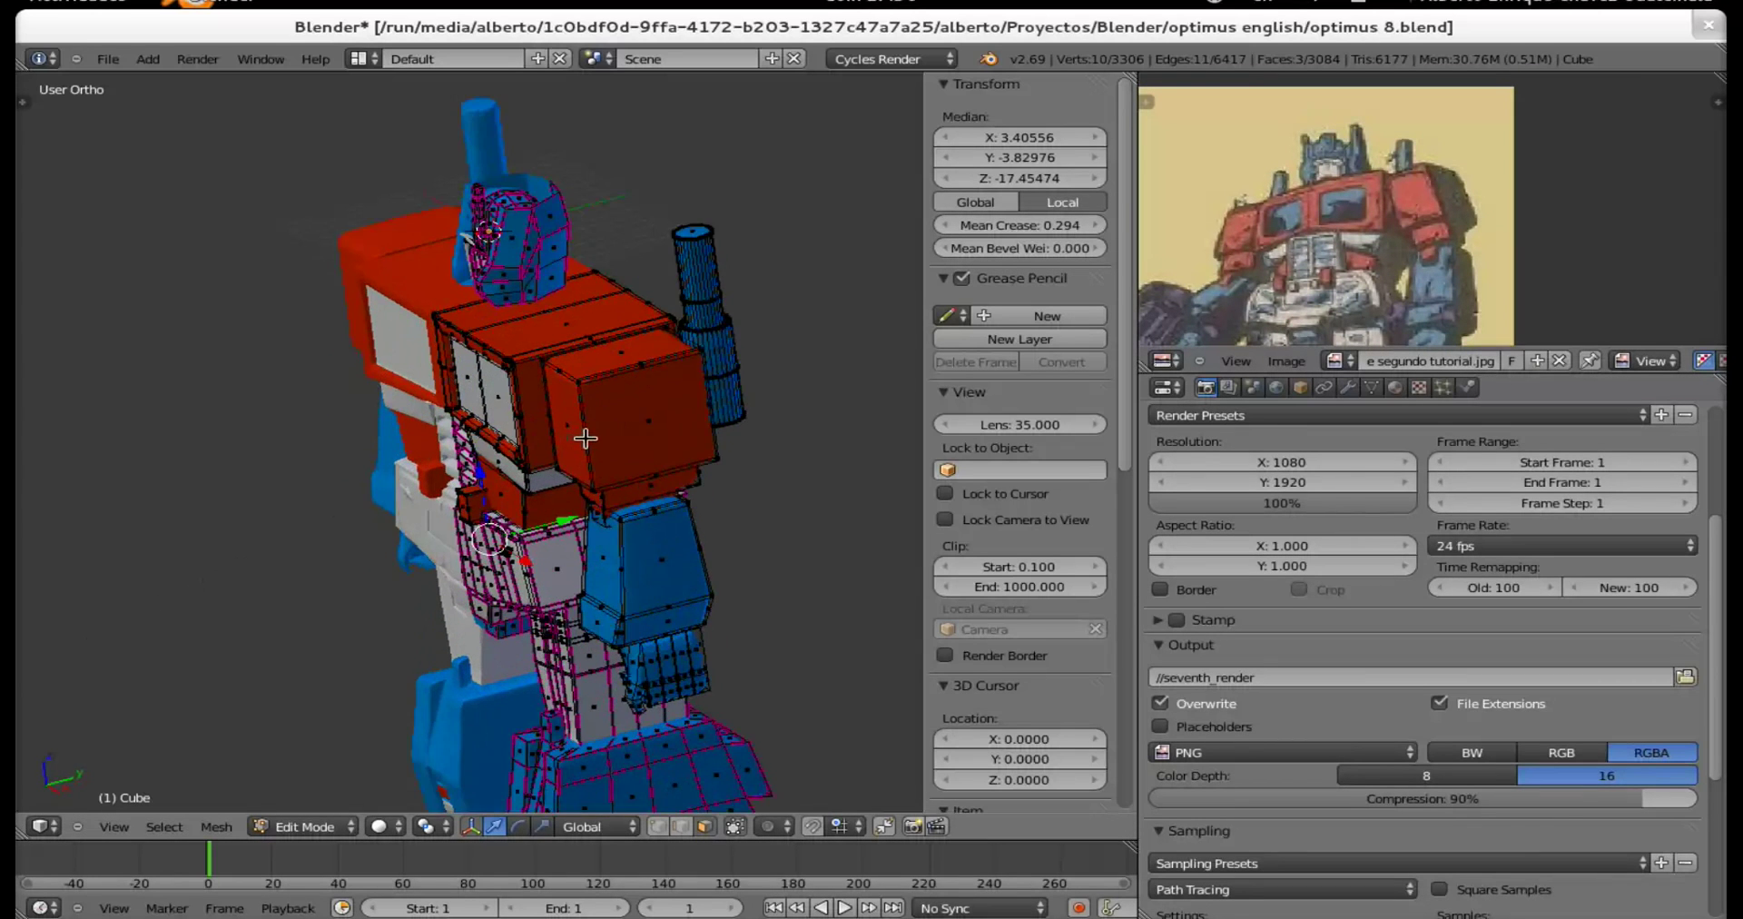
middle_drag(1209, 241, 1282, 214)
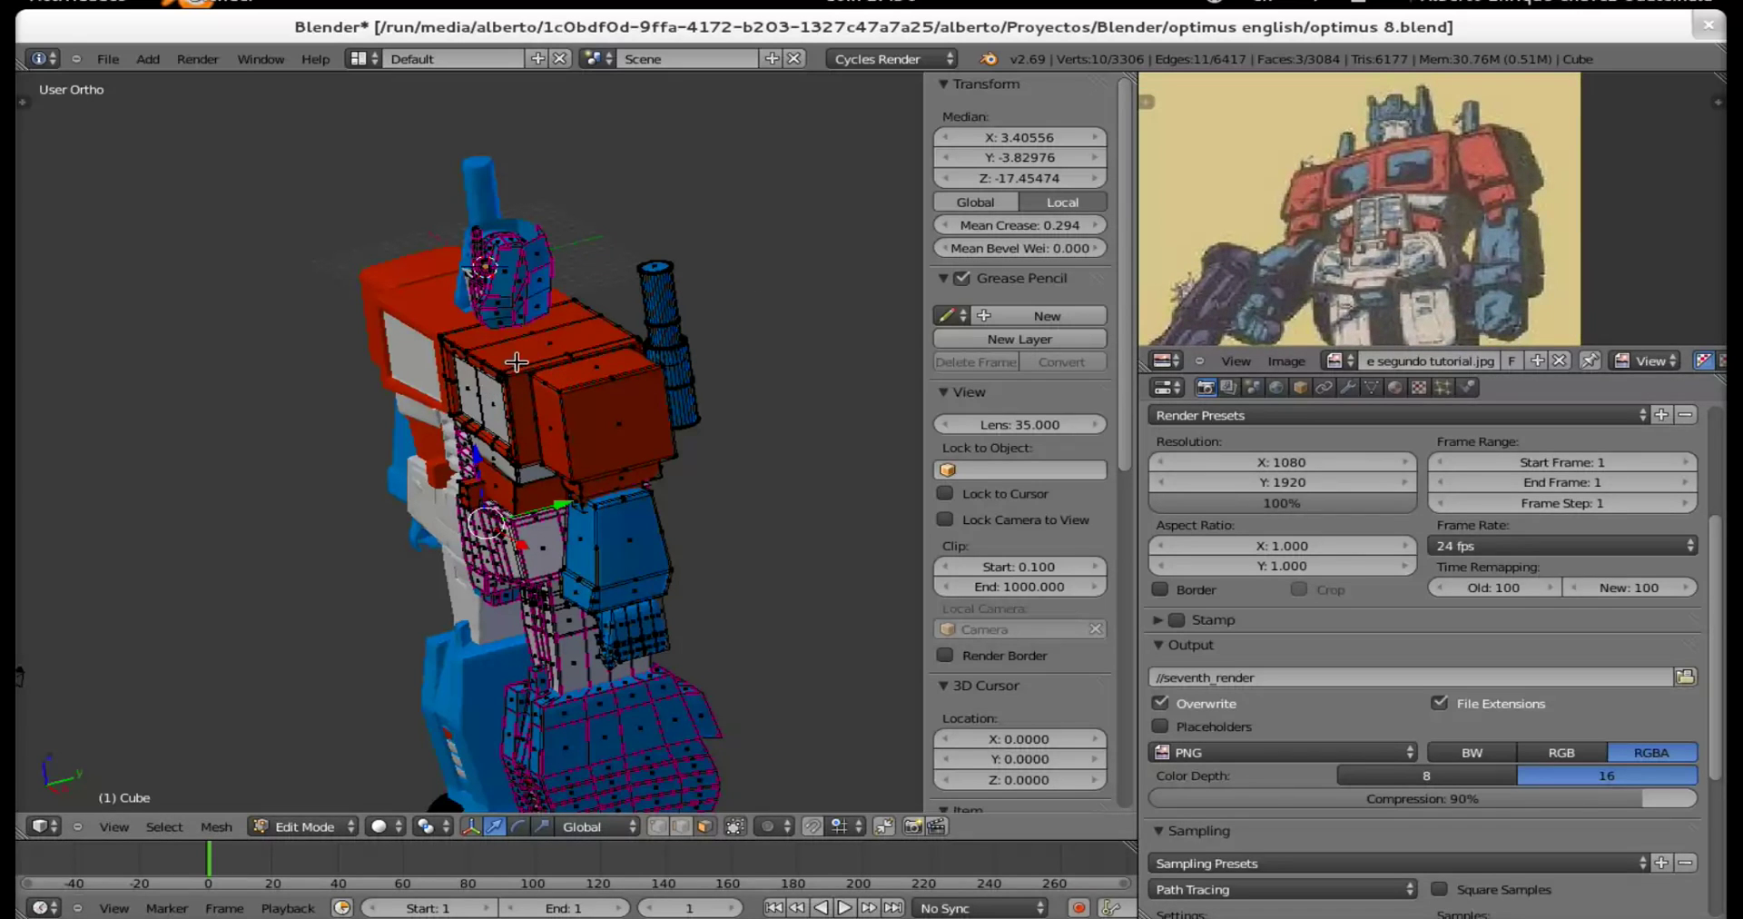
middle_drag(599, 433, 750, 413)
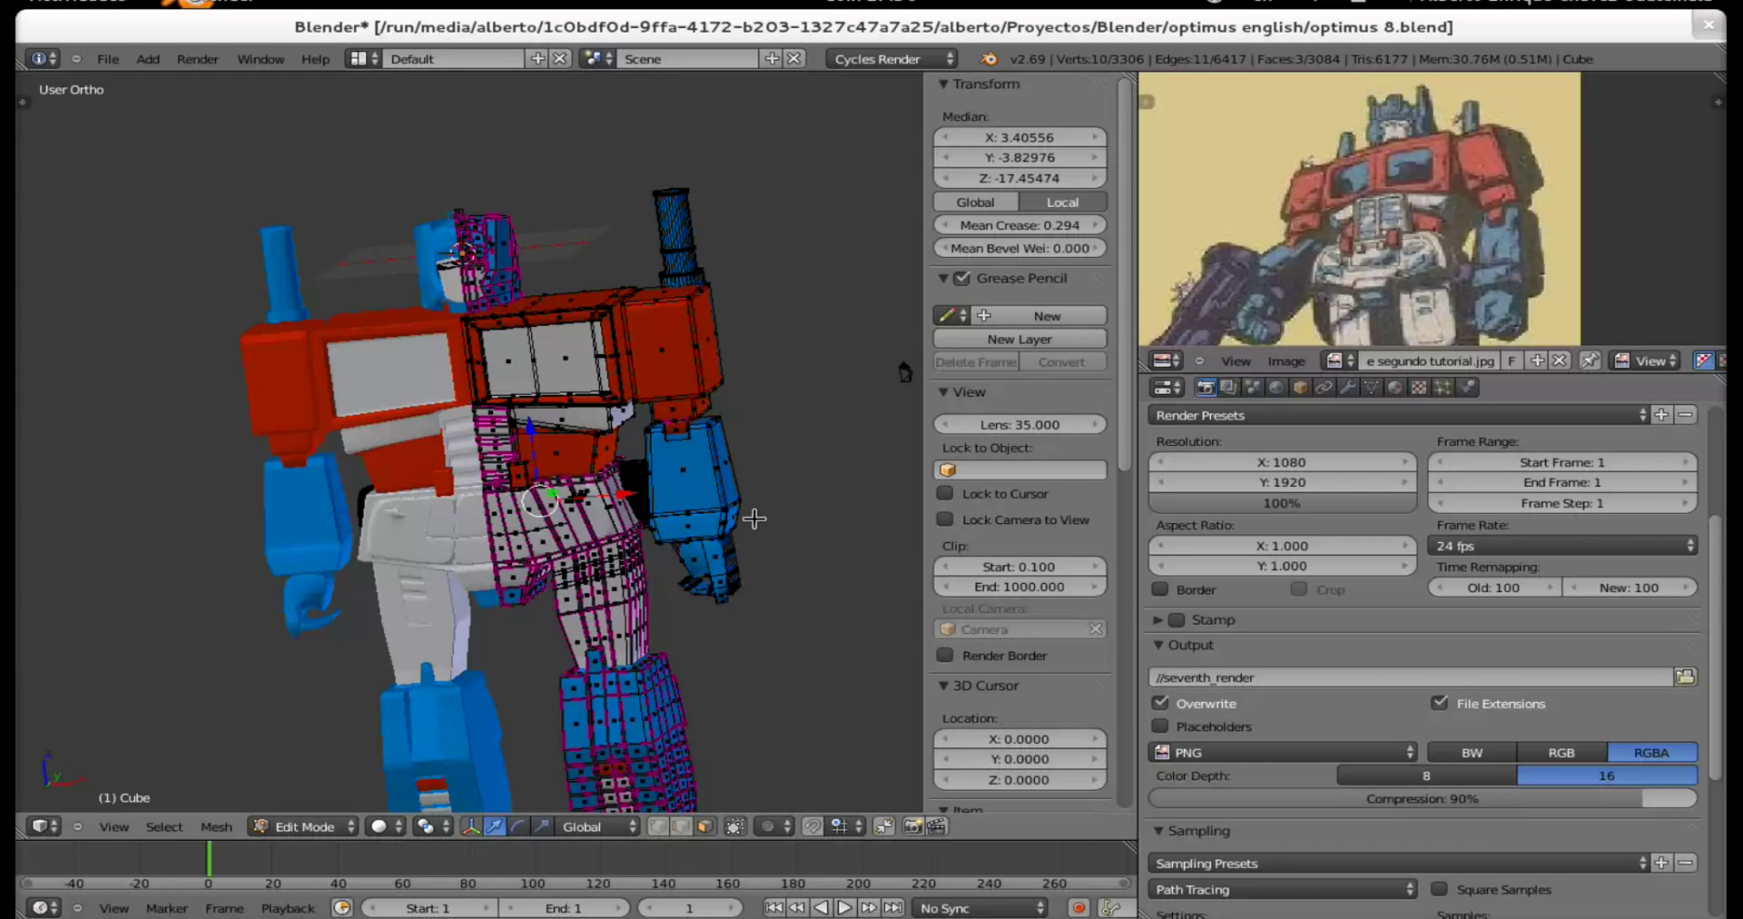
Launch the key-mon keystroke monitor through the desktop's run-command prompt.
key(alt+F2)
text(key-mo)
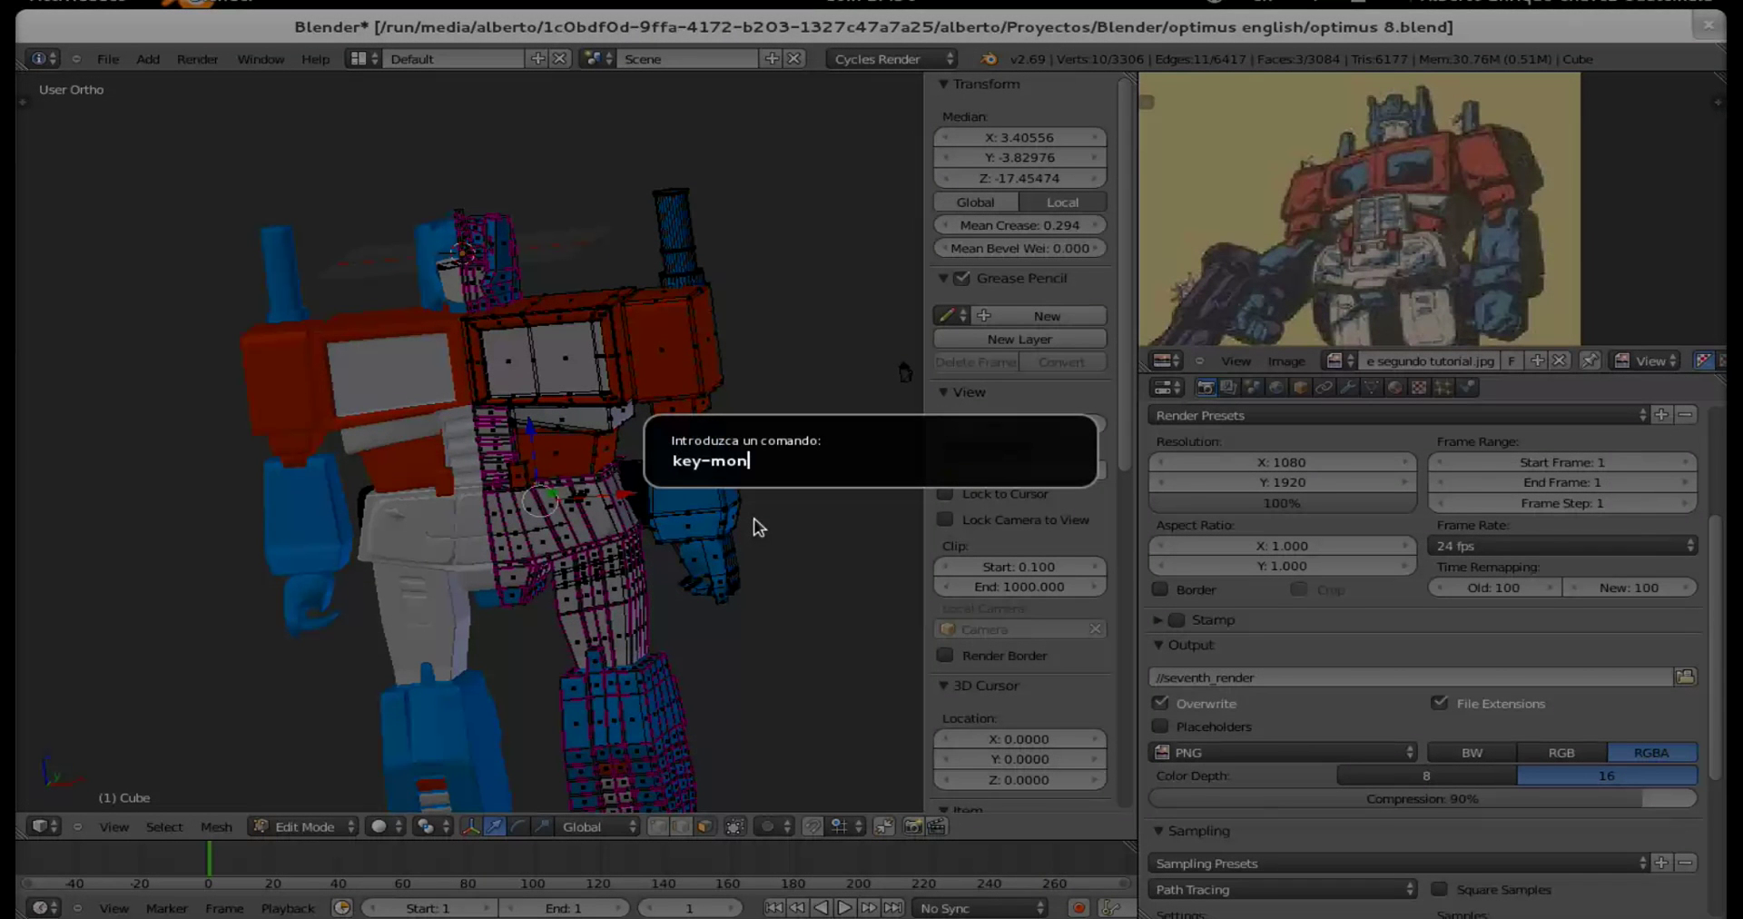
text(n)
key(Return)
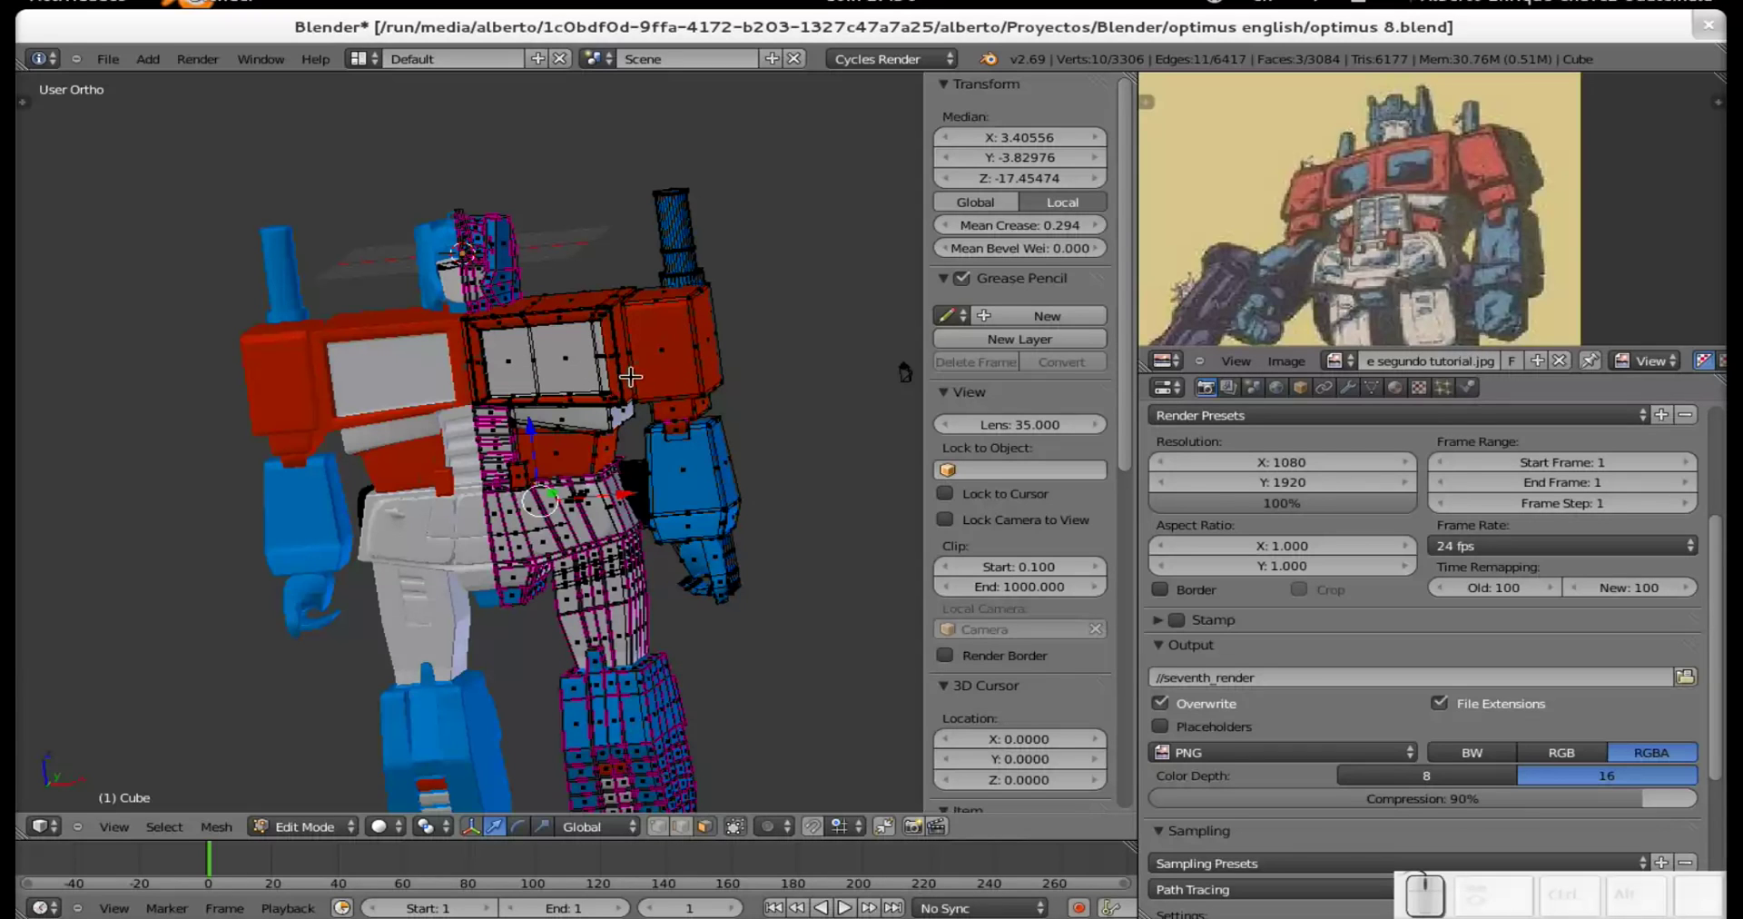
Apply the robot's Subsurf and Mirror modifiers in Object Mode.
click(1348, 388)
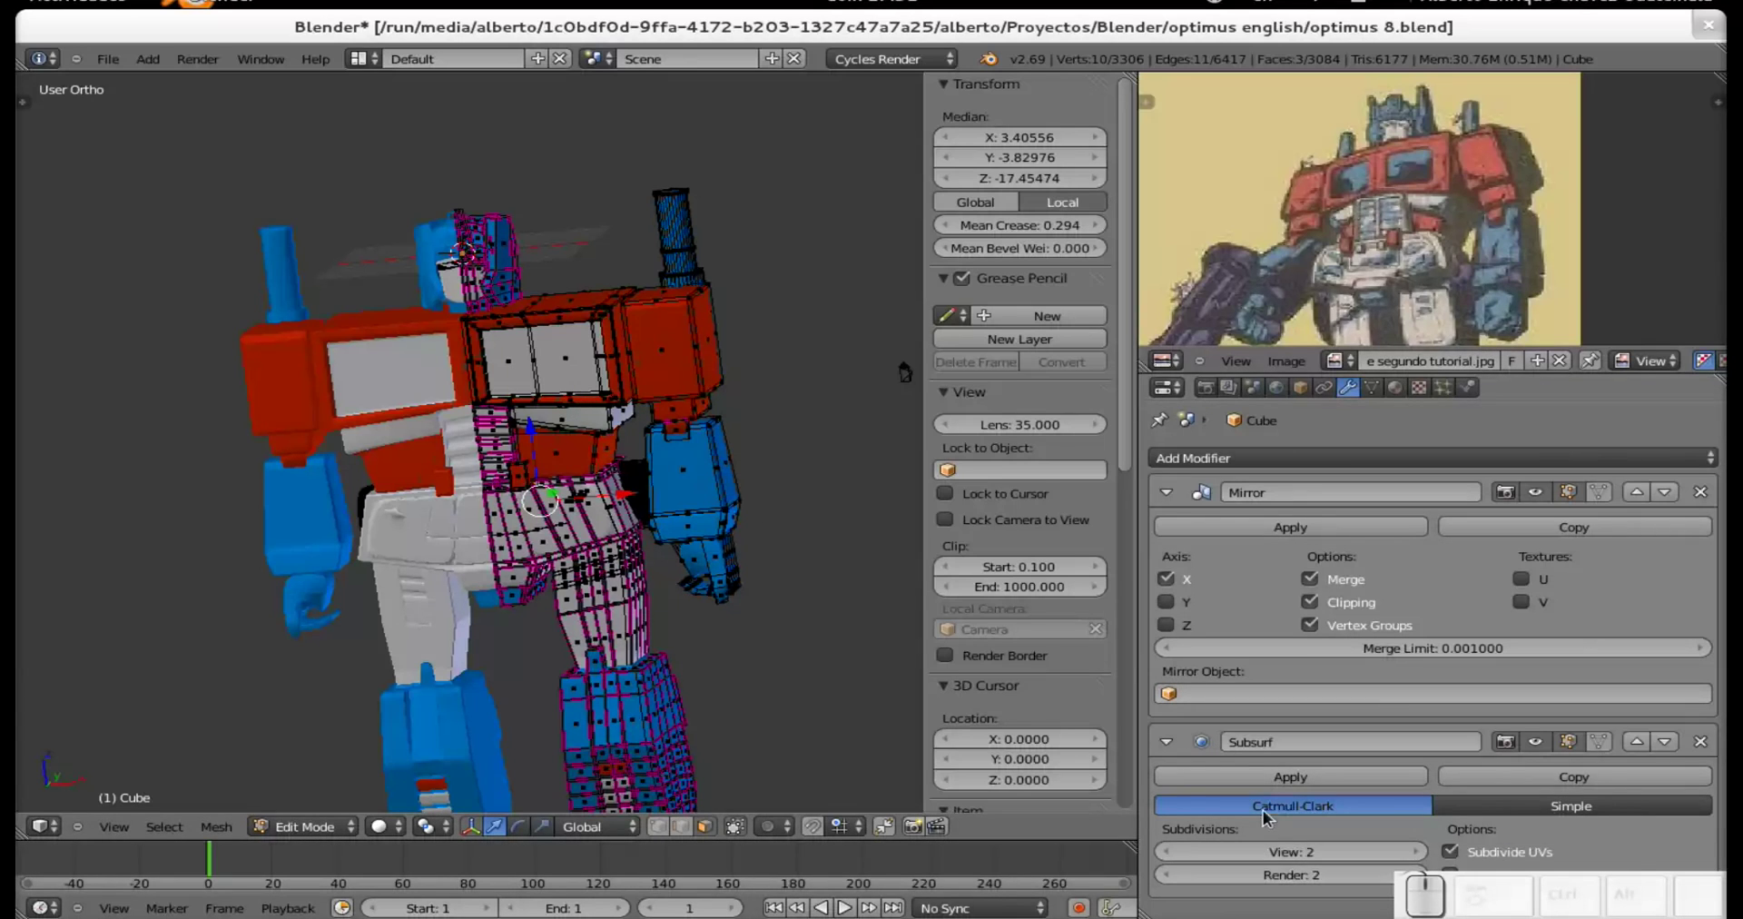
click(1278, 779)
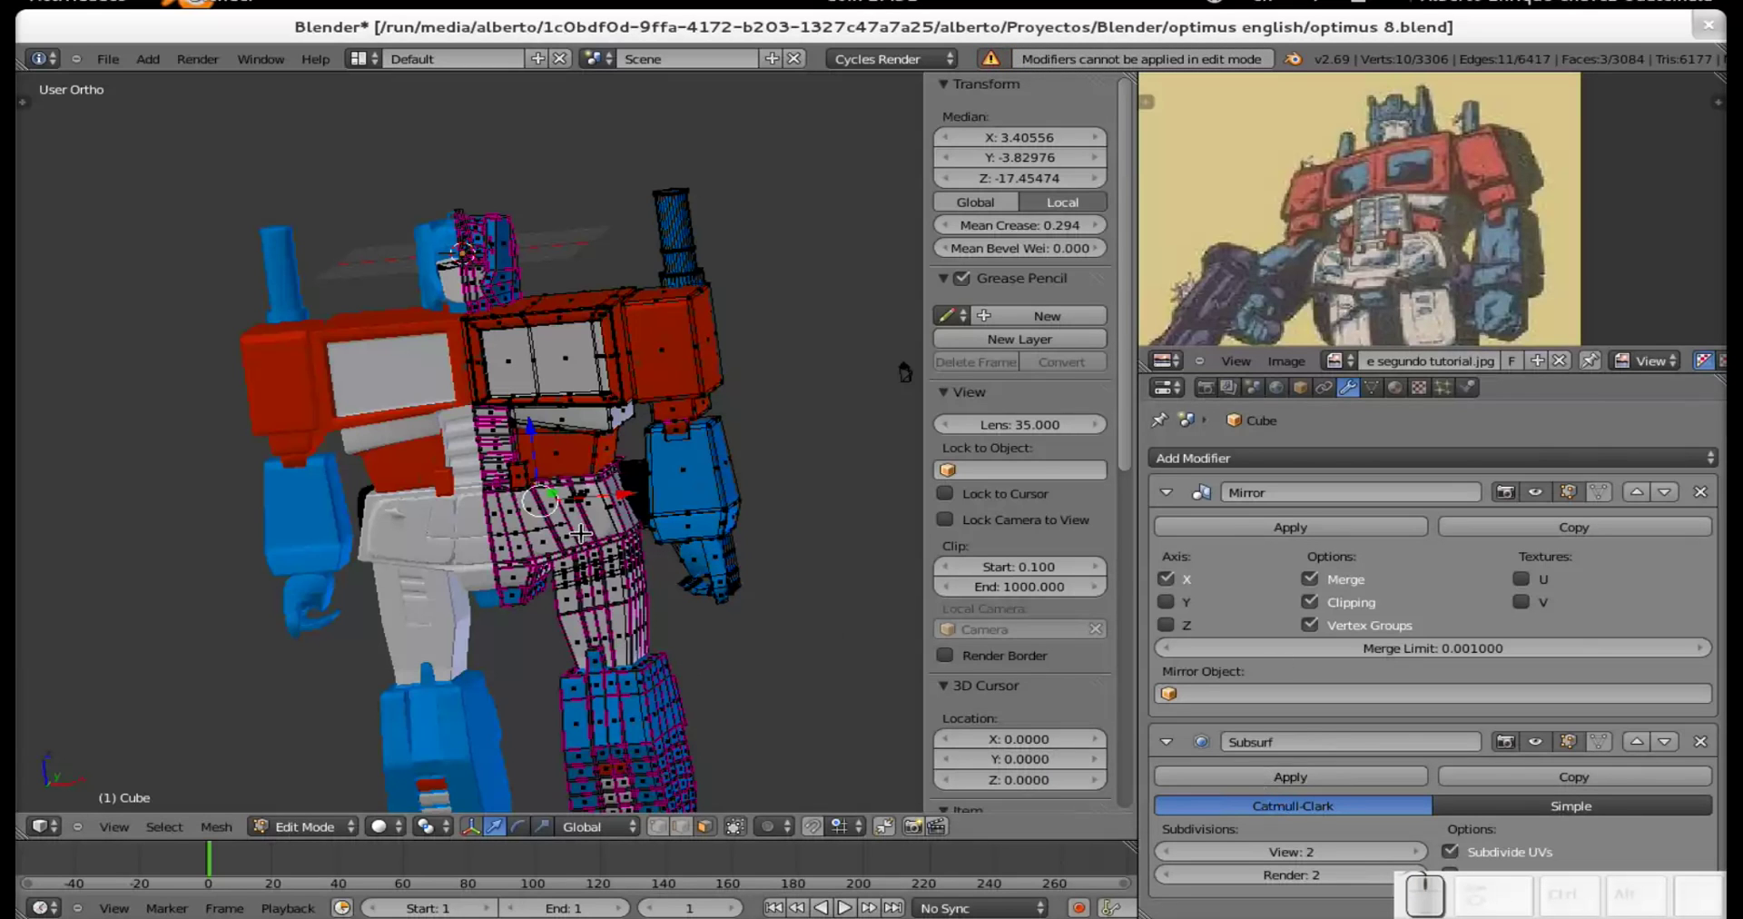
key(Tab)
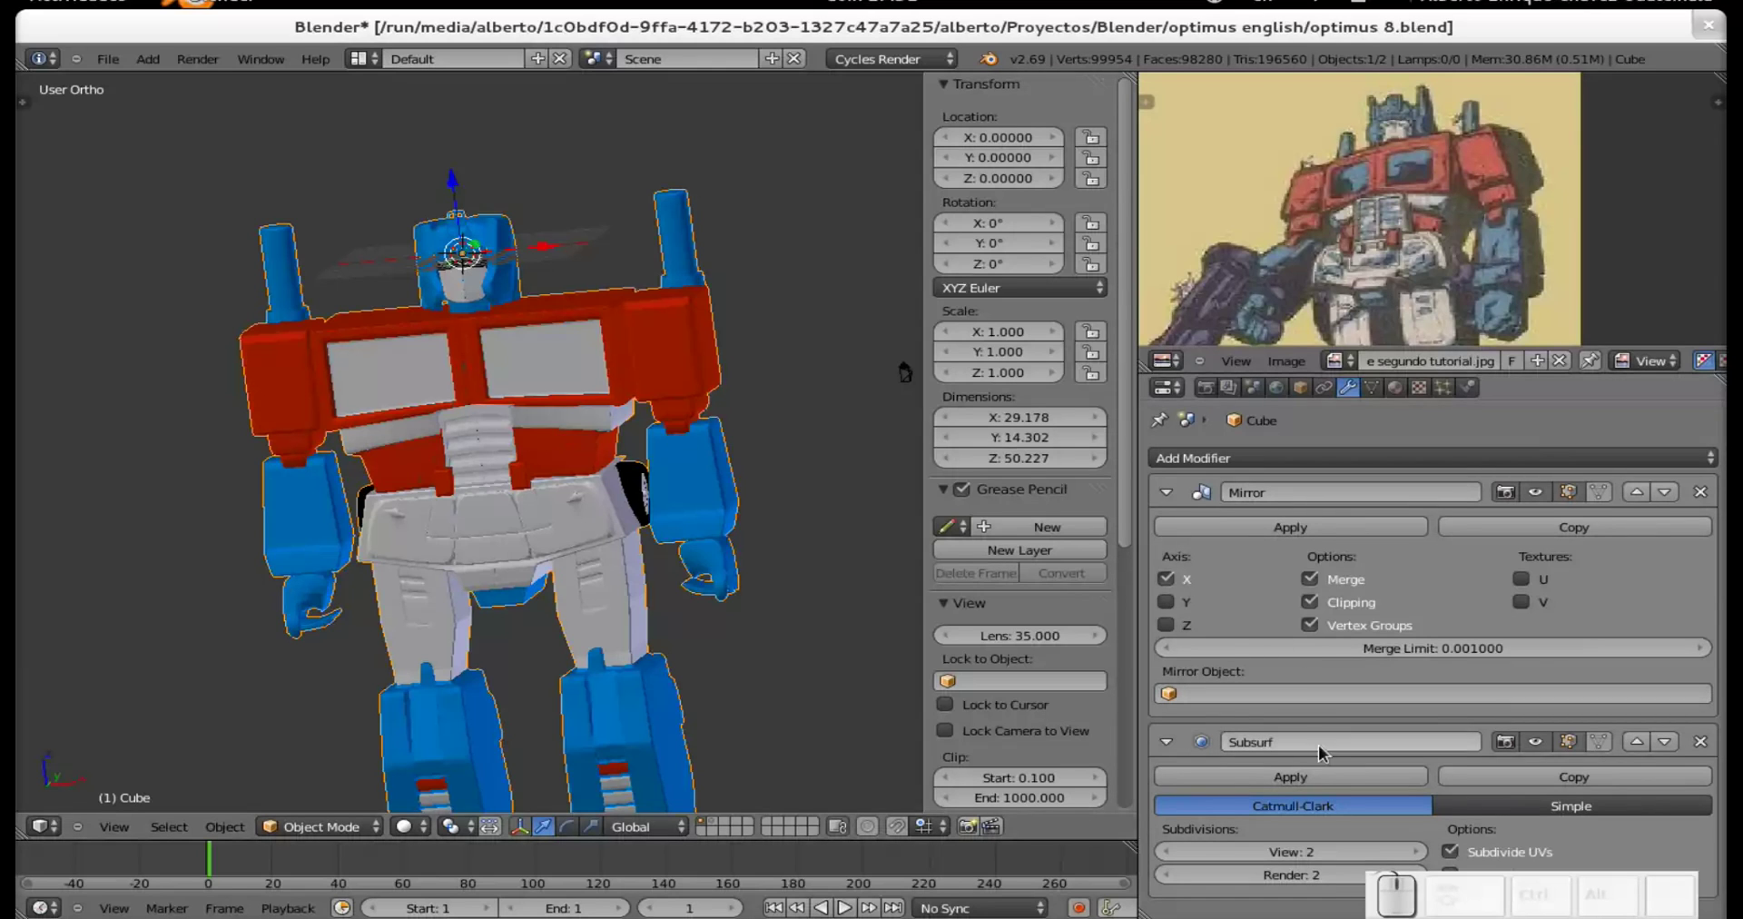
click(1318, 777)
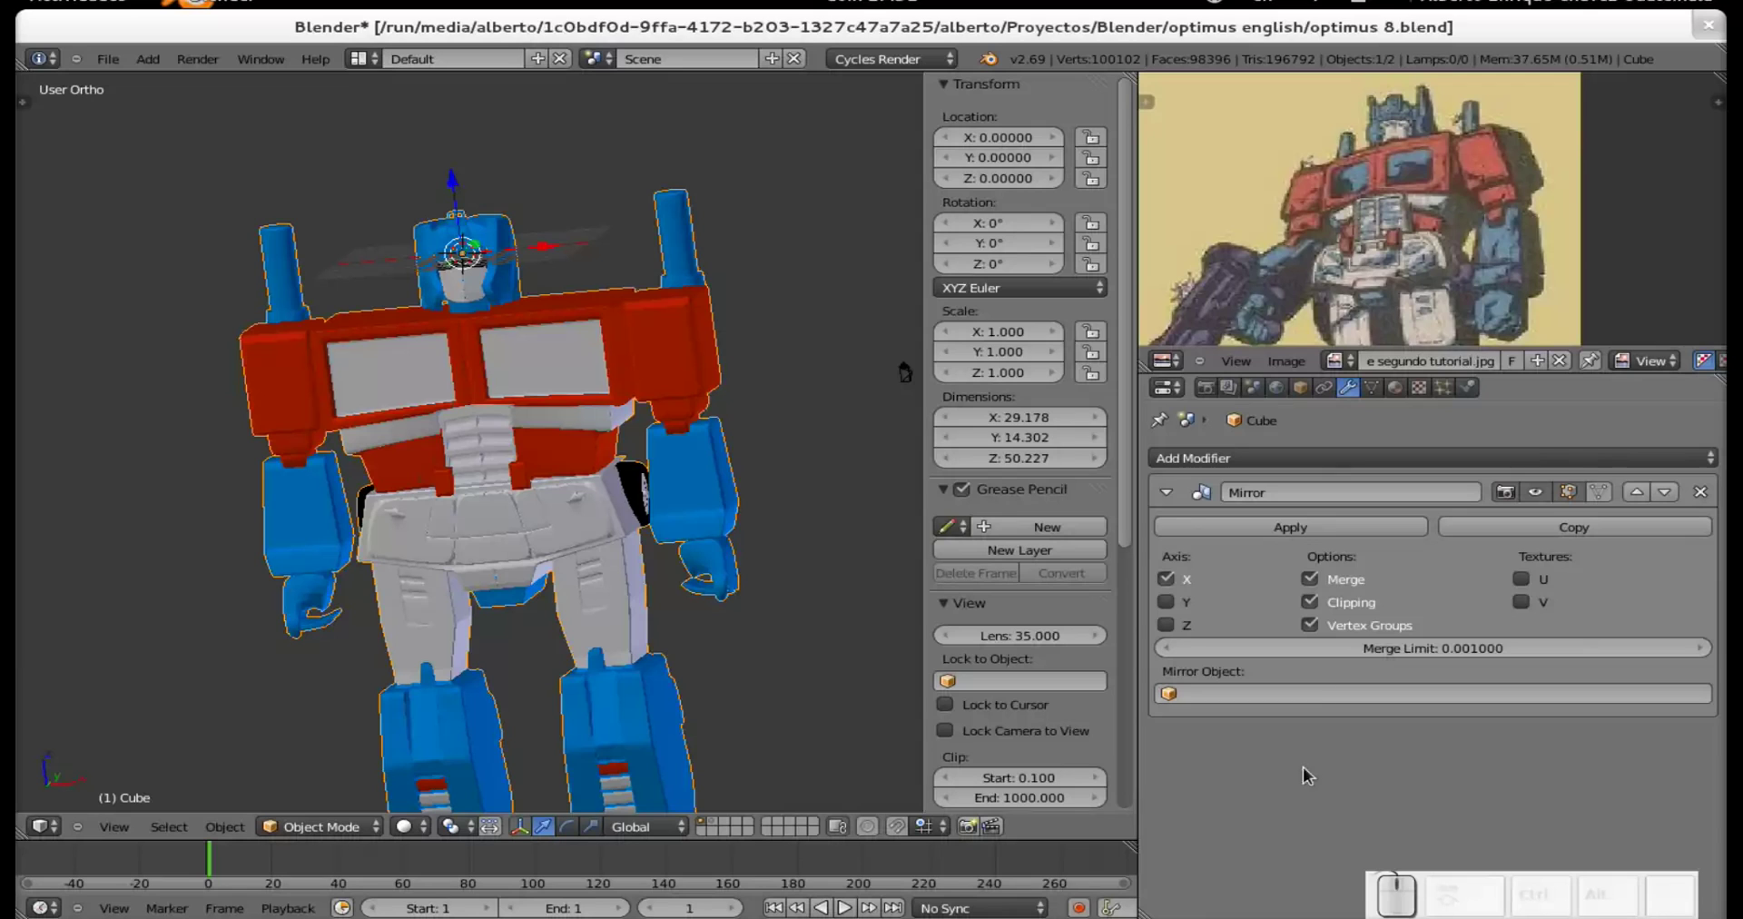
click(1301, 530)
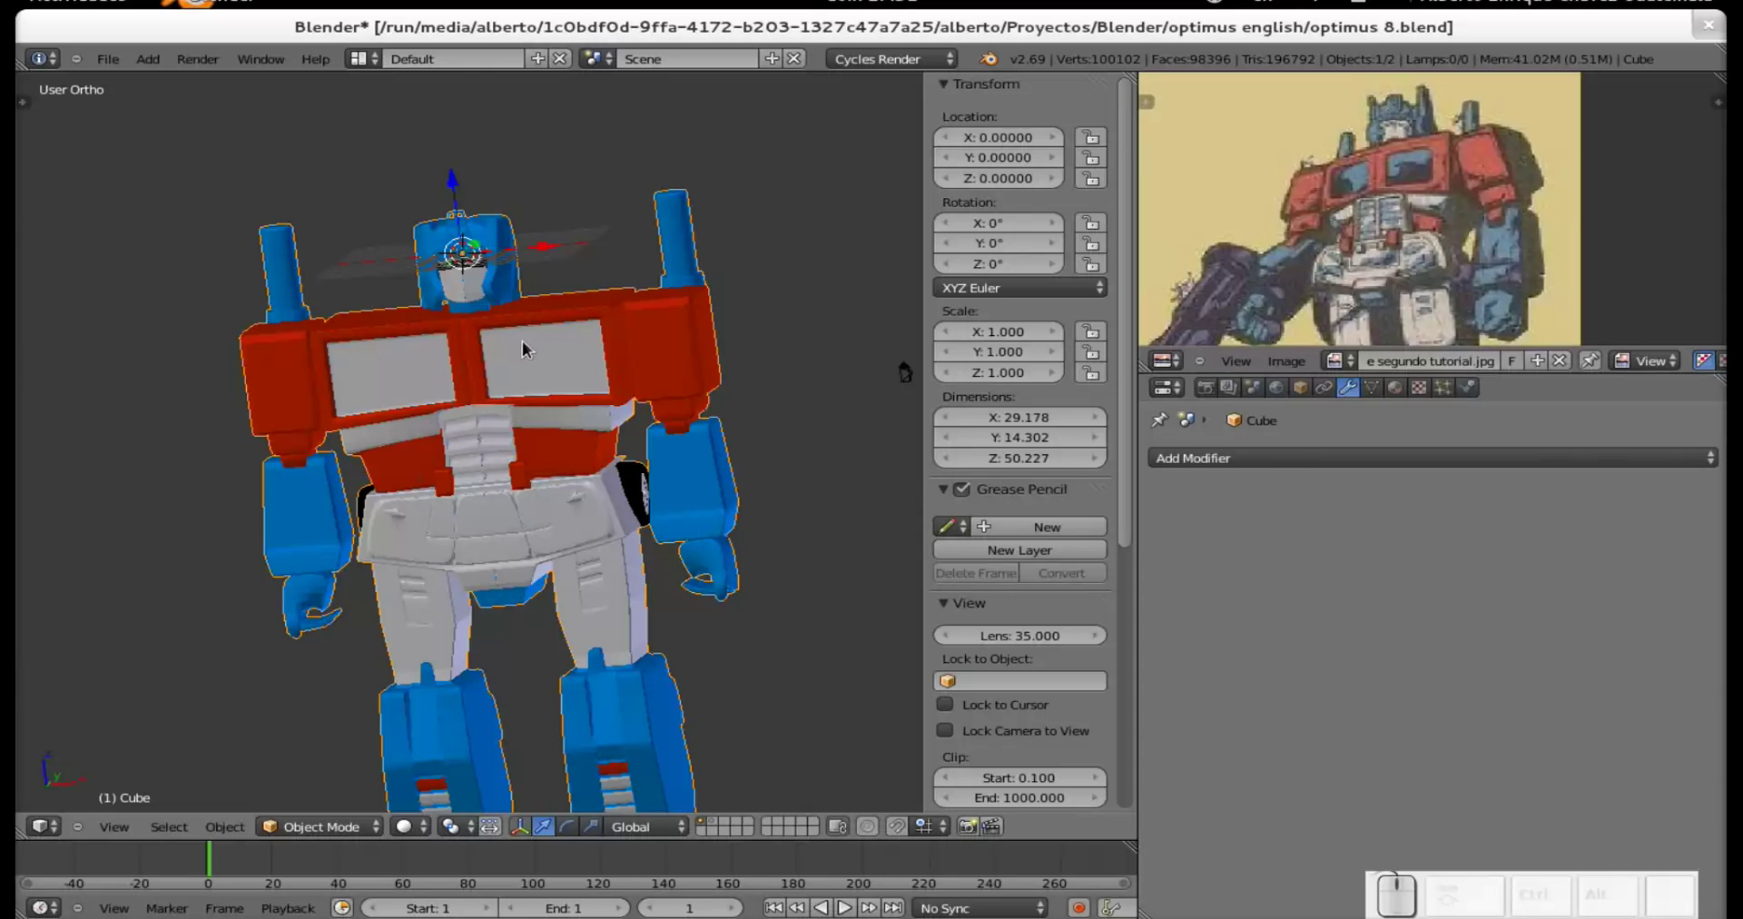
Inspect the applied mesh in Edit Mode by picking single faces on the chest windows, and return to Object Mode.
key(Tab)
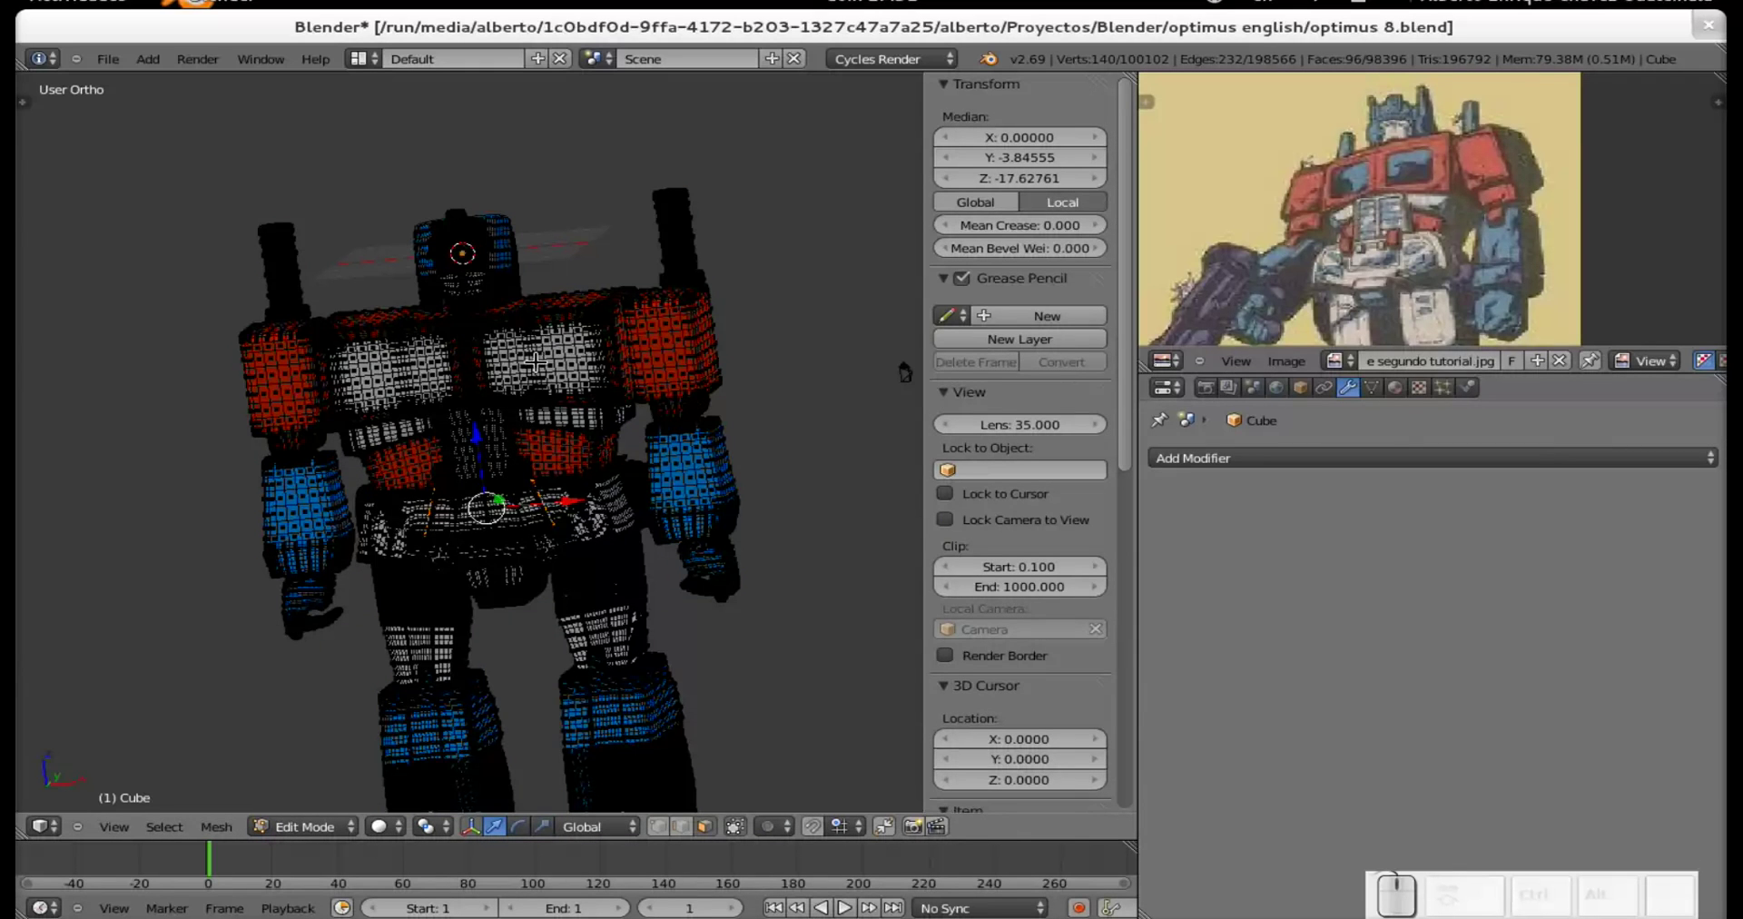
right_click(413, 372)
key(g)
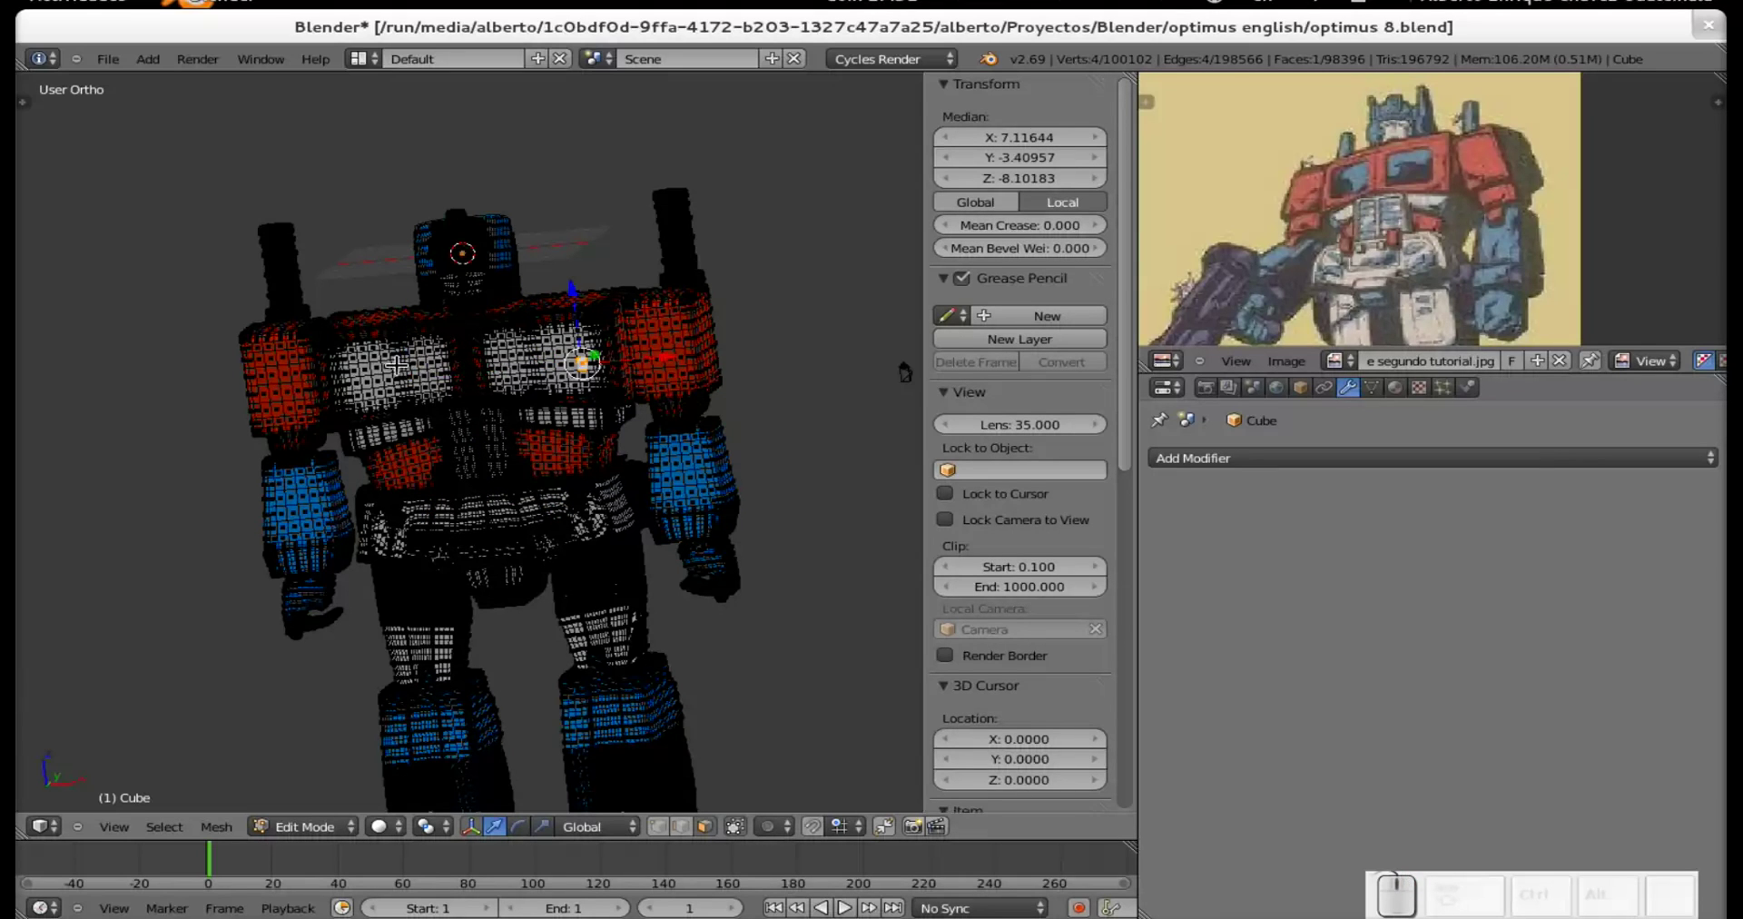
click(556, 352)
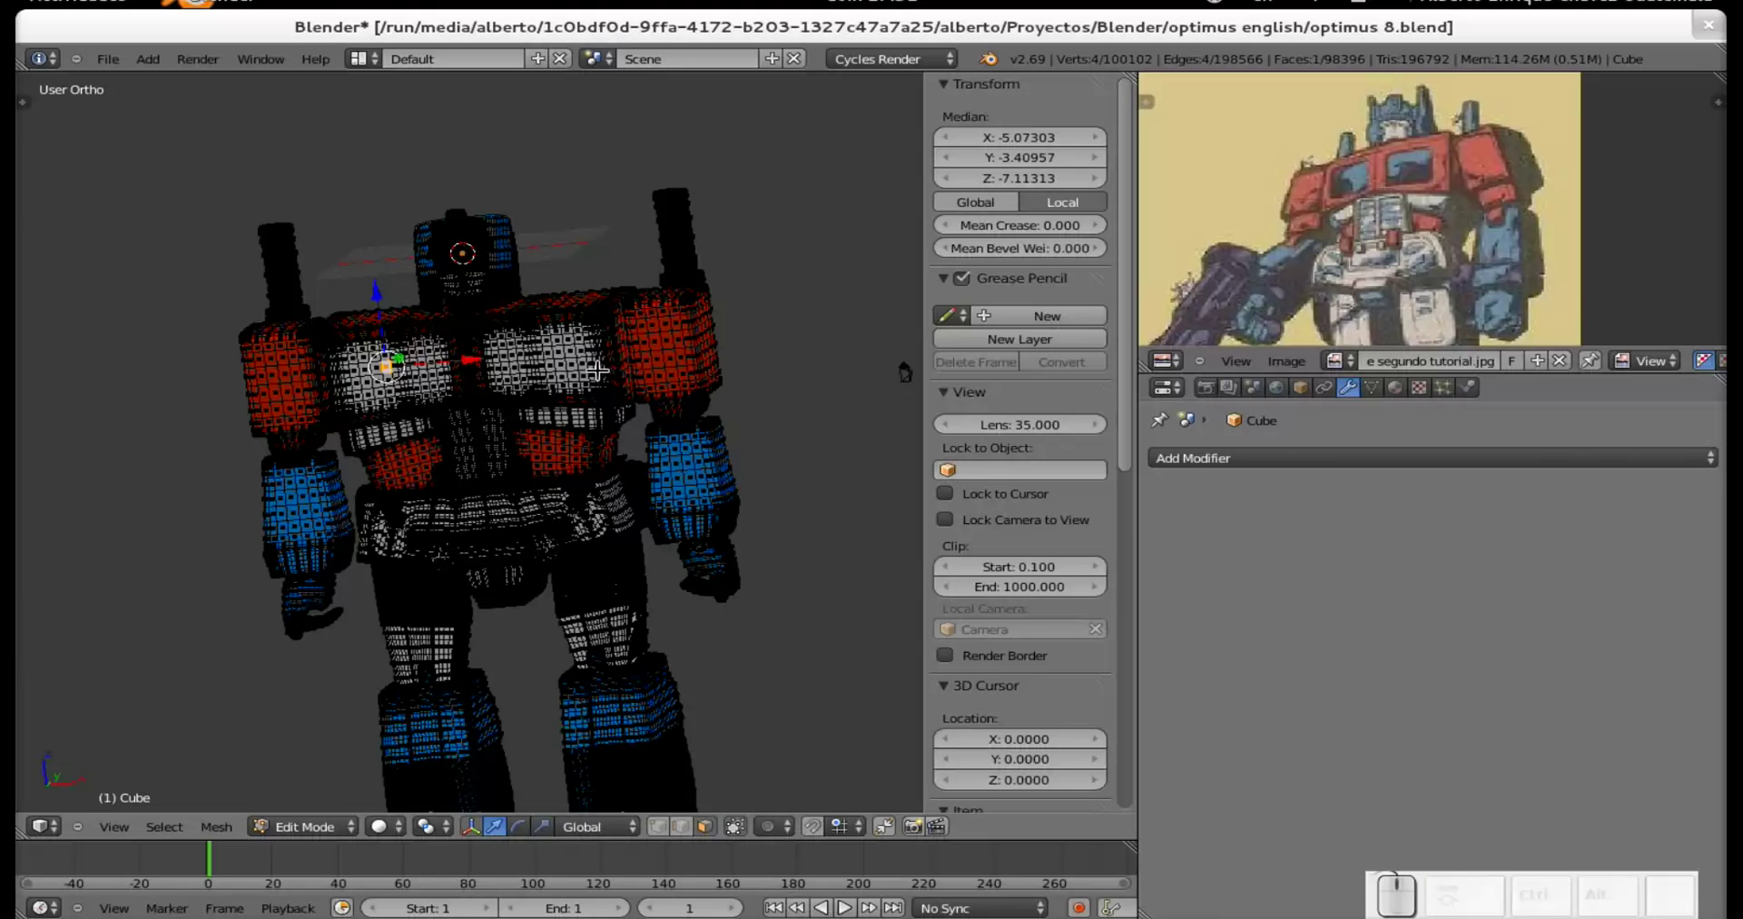
key(Tab)
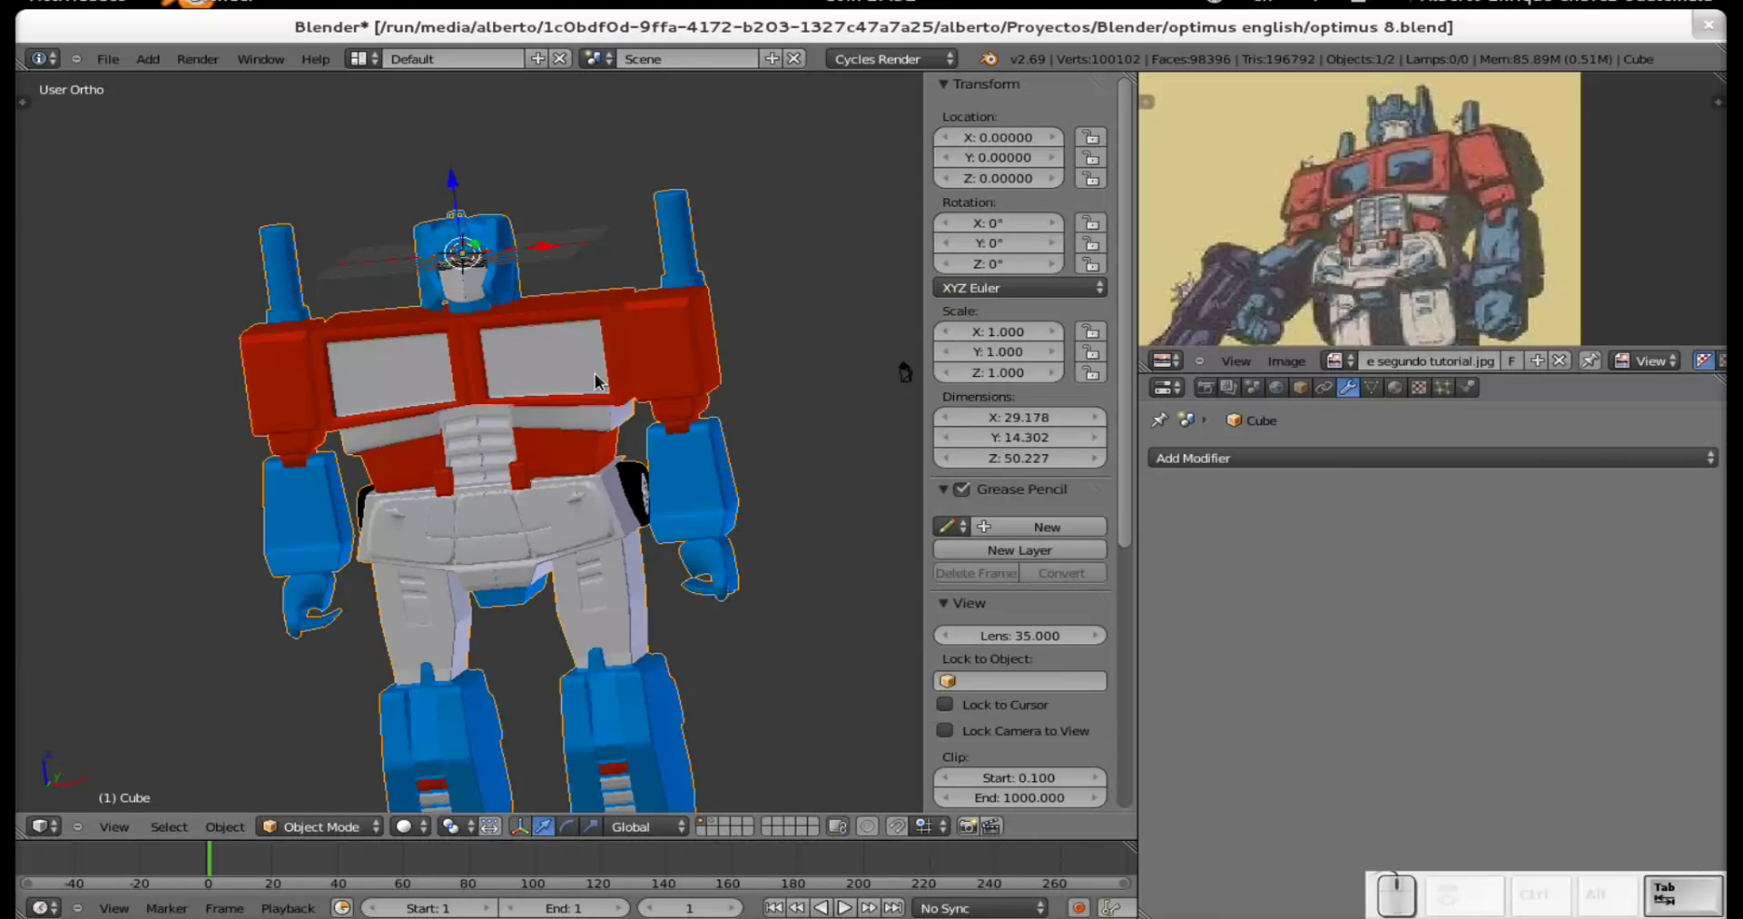
Hide the properties region, show the tool shelf and set the whole robot to smooth shading.
middle_drag(501, 392, 543, 459)
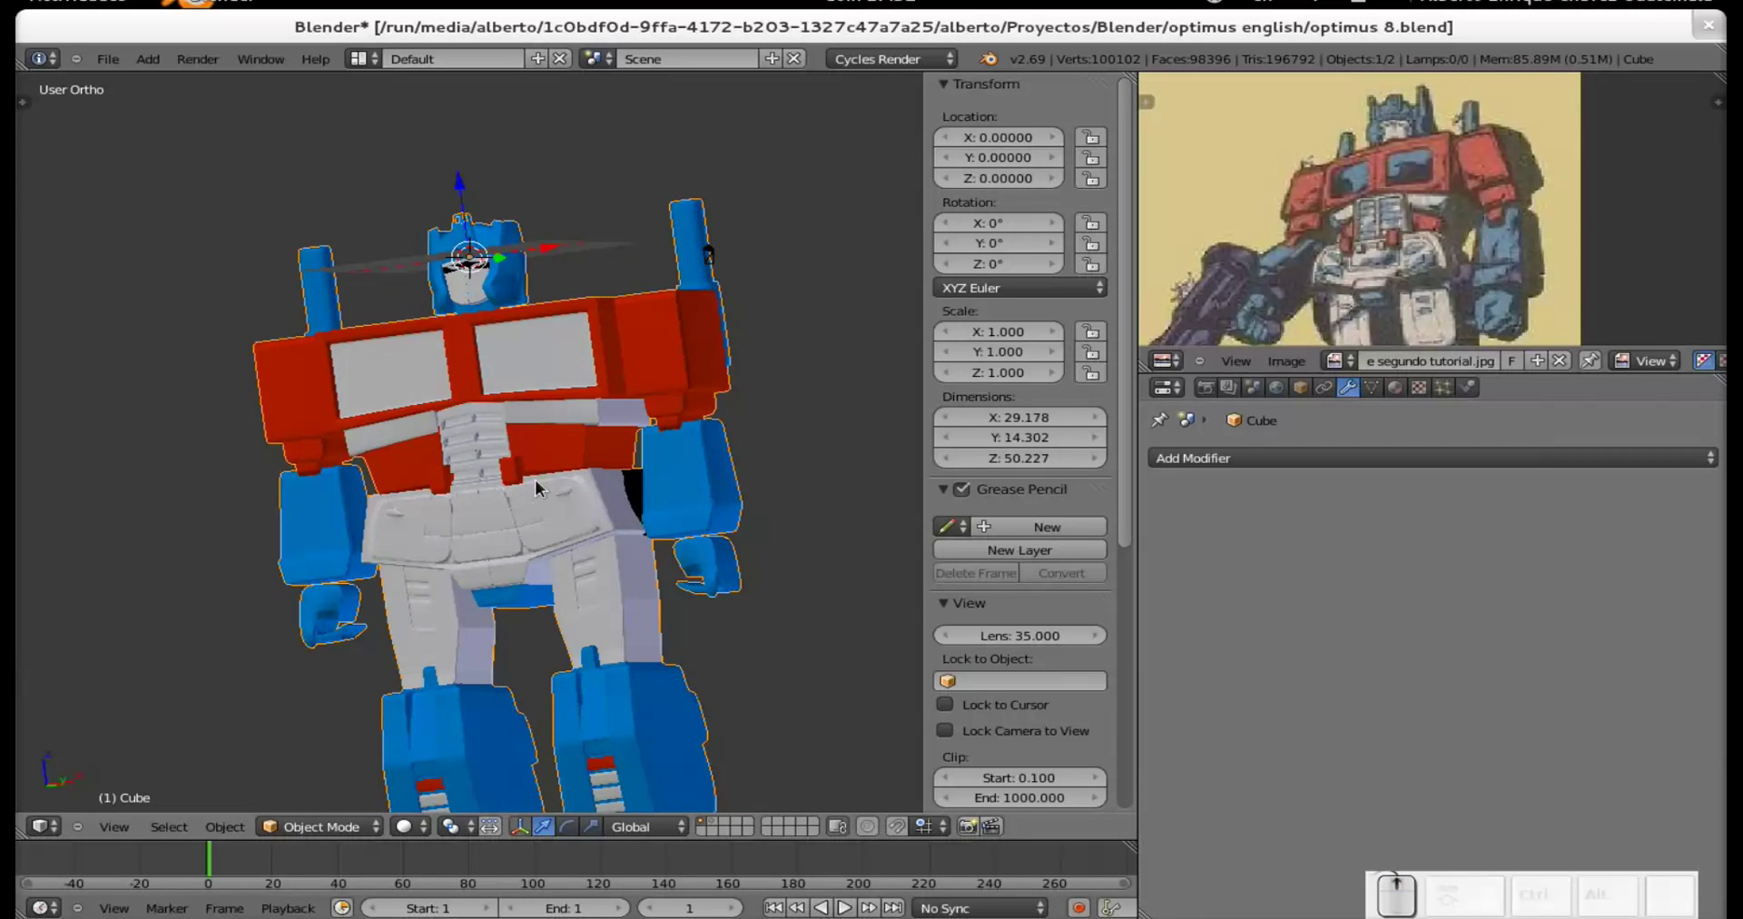
scroll(536, 488, up, 3)
scroll(458, 519, down, 3)
middle_drag(530, 540, 575, 536)
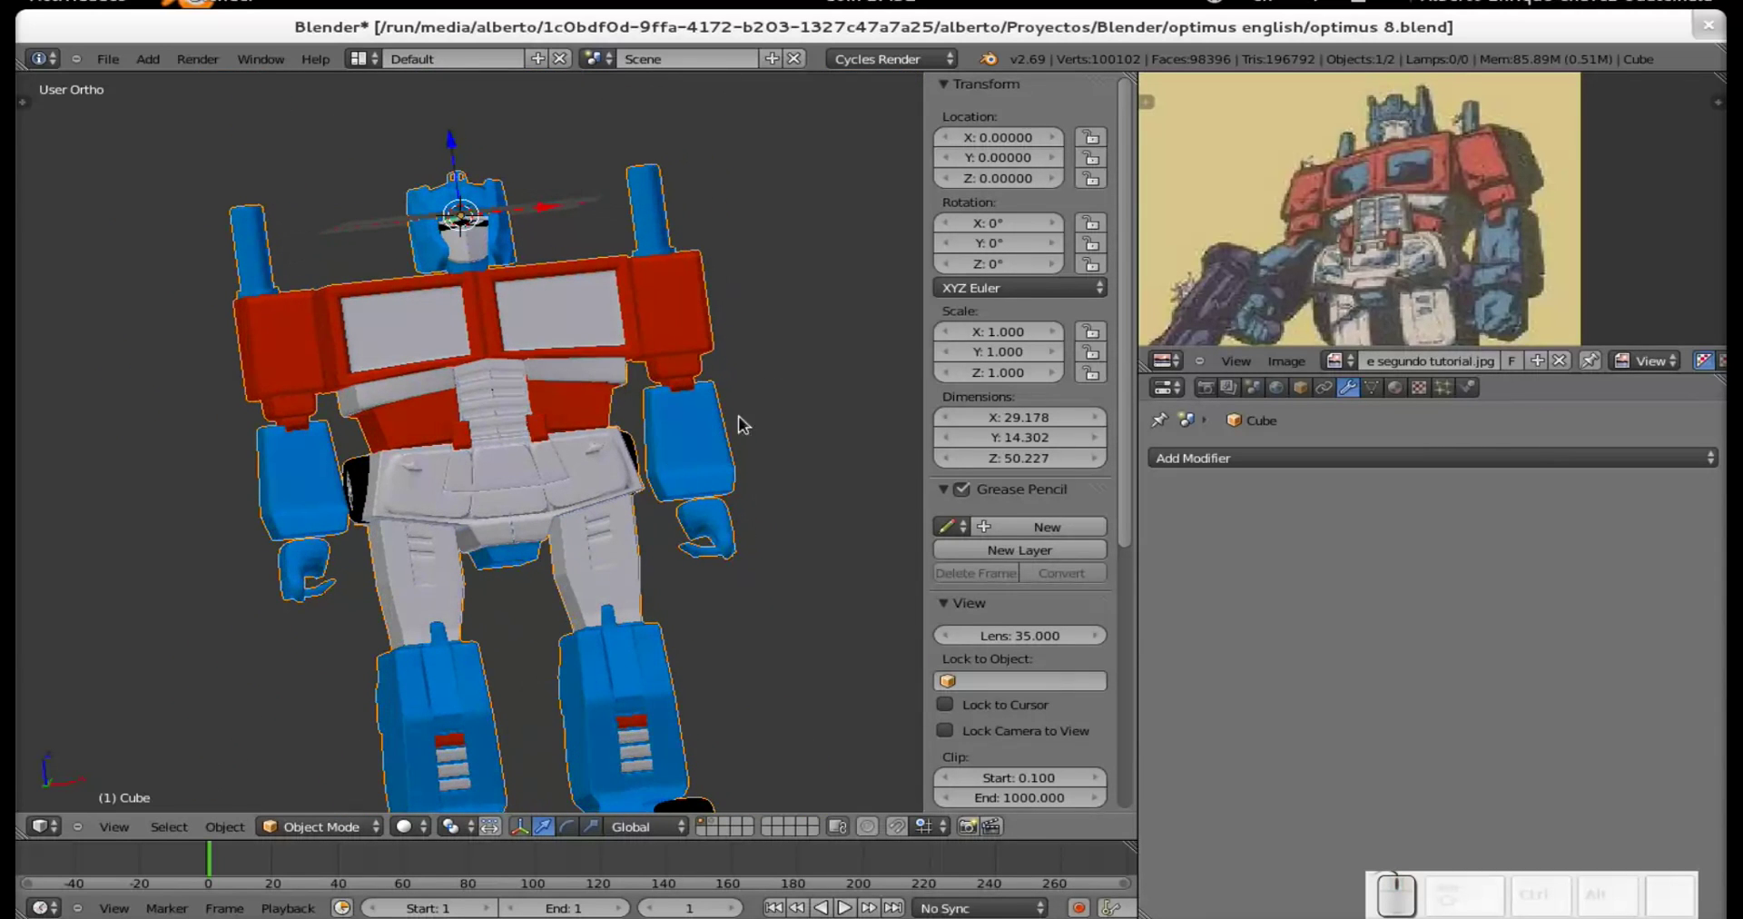
key(n)
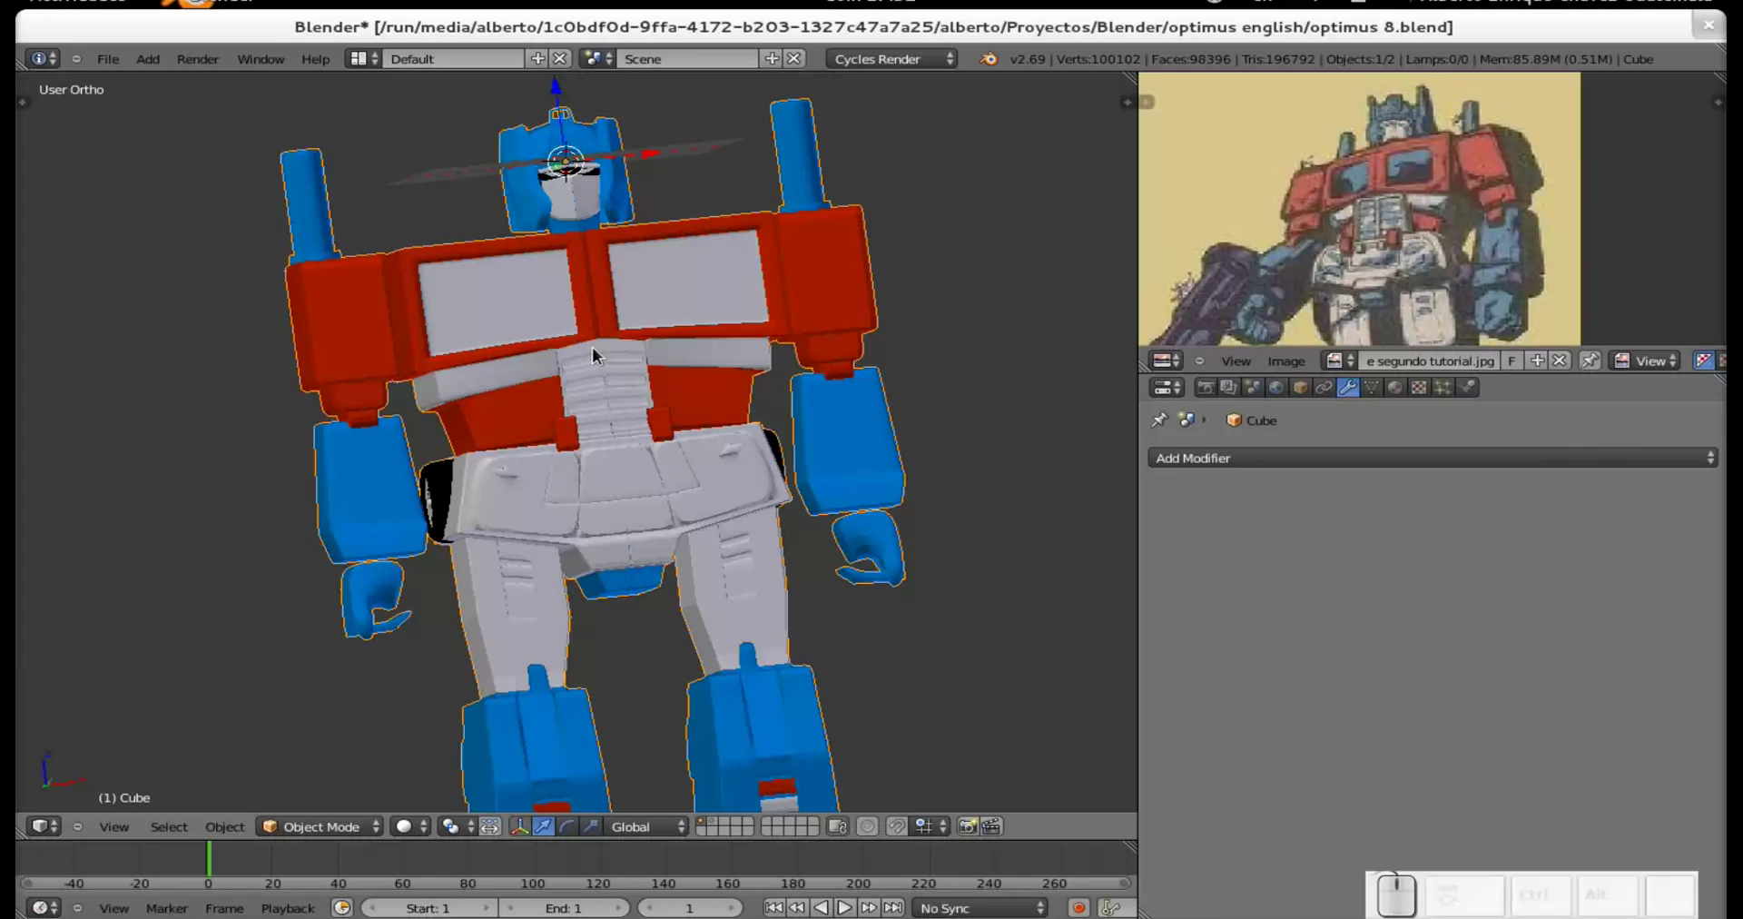
key(t)
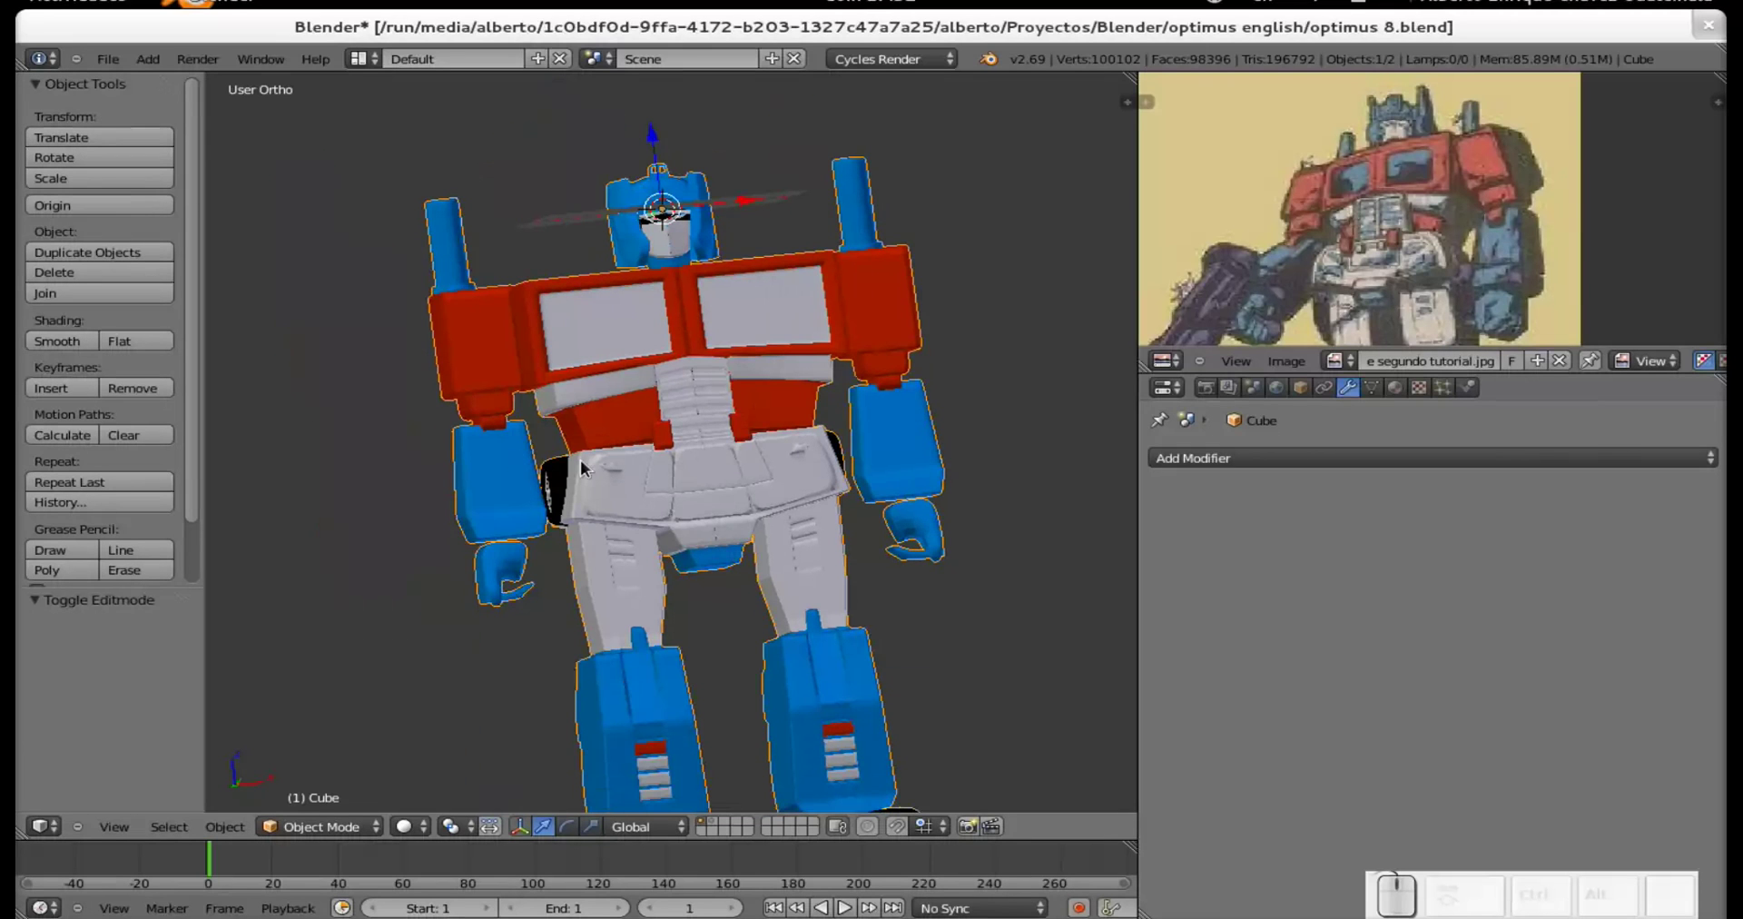
click(71, 343)
Inspect the torso and hand up close, try flat shading on the robot for comparison and restore smooth shading.
scroll(751, 500, up, 2)
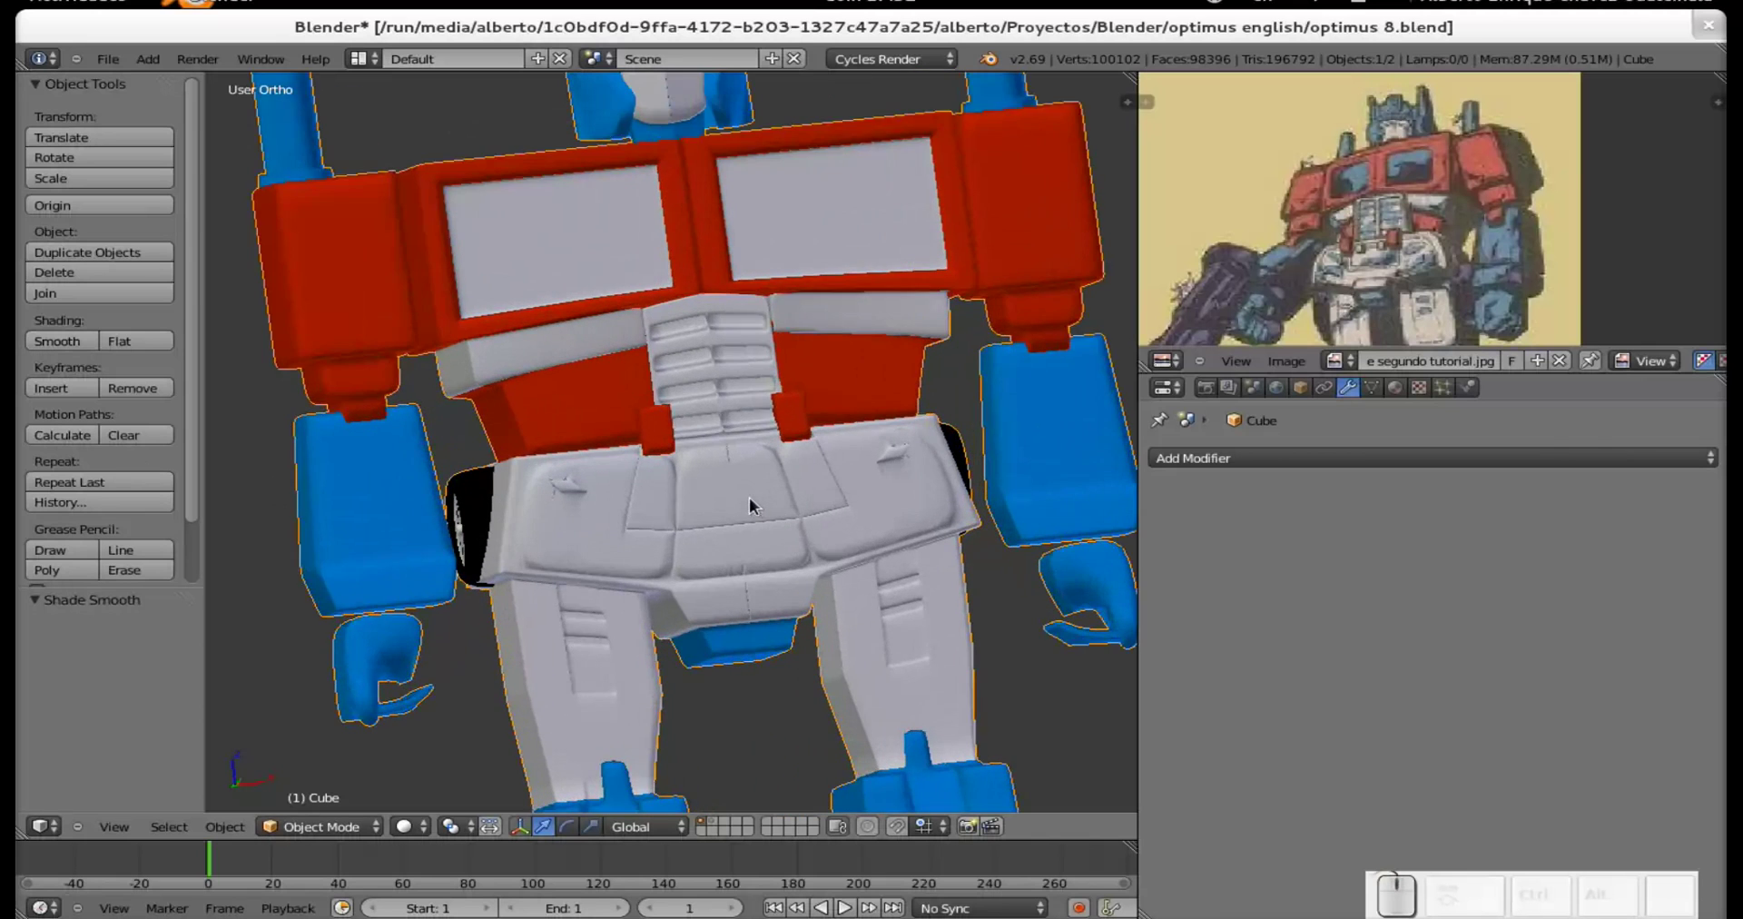
scroll(750, 499, down, 2)
shift+middle_drag(828, 536, 836, 505)
scroll(836, 505, up, 5)
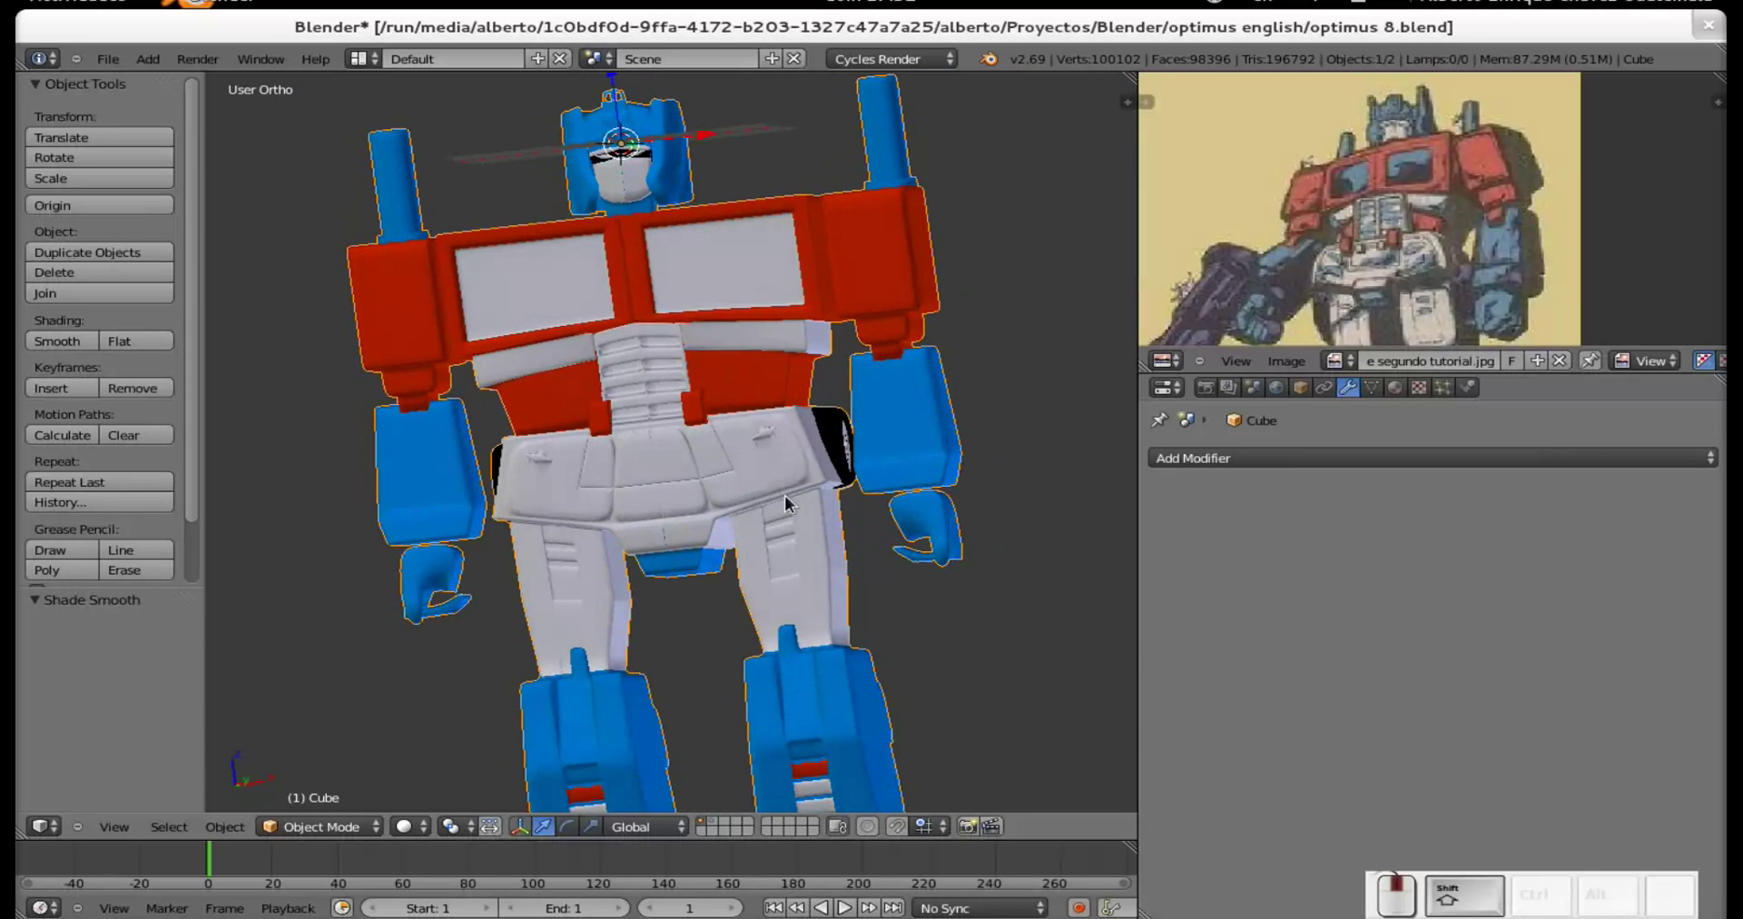
scroll(728, 507, up, 6)
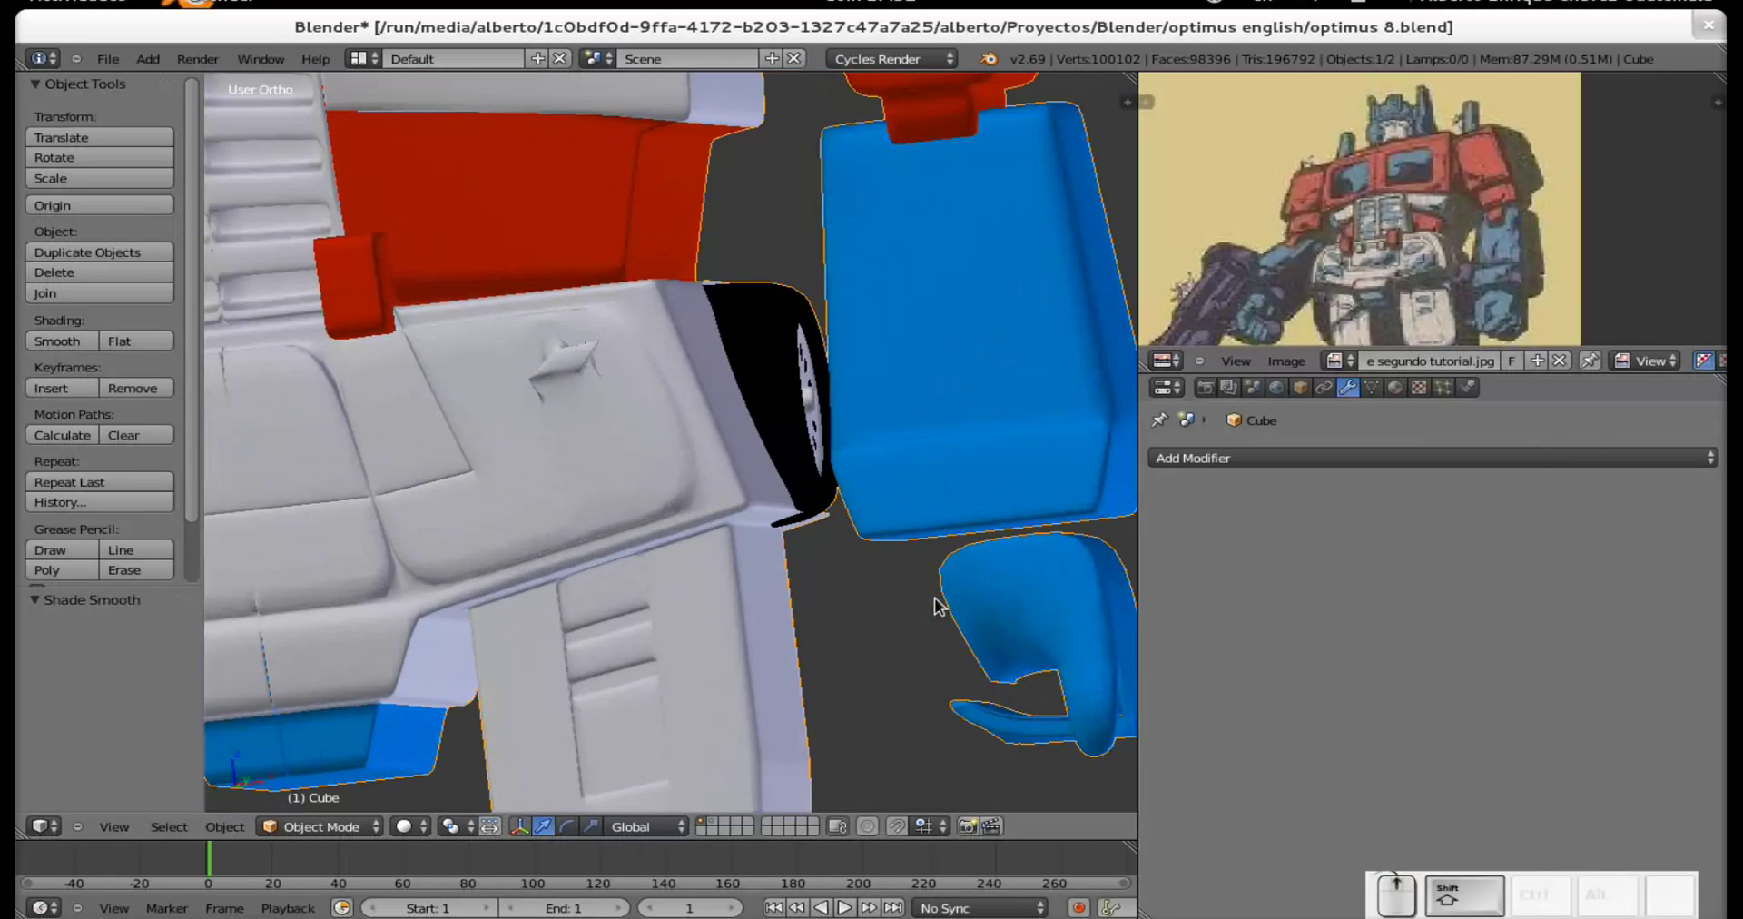
shift+middle_drag(720, 528, 693, 492)
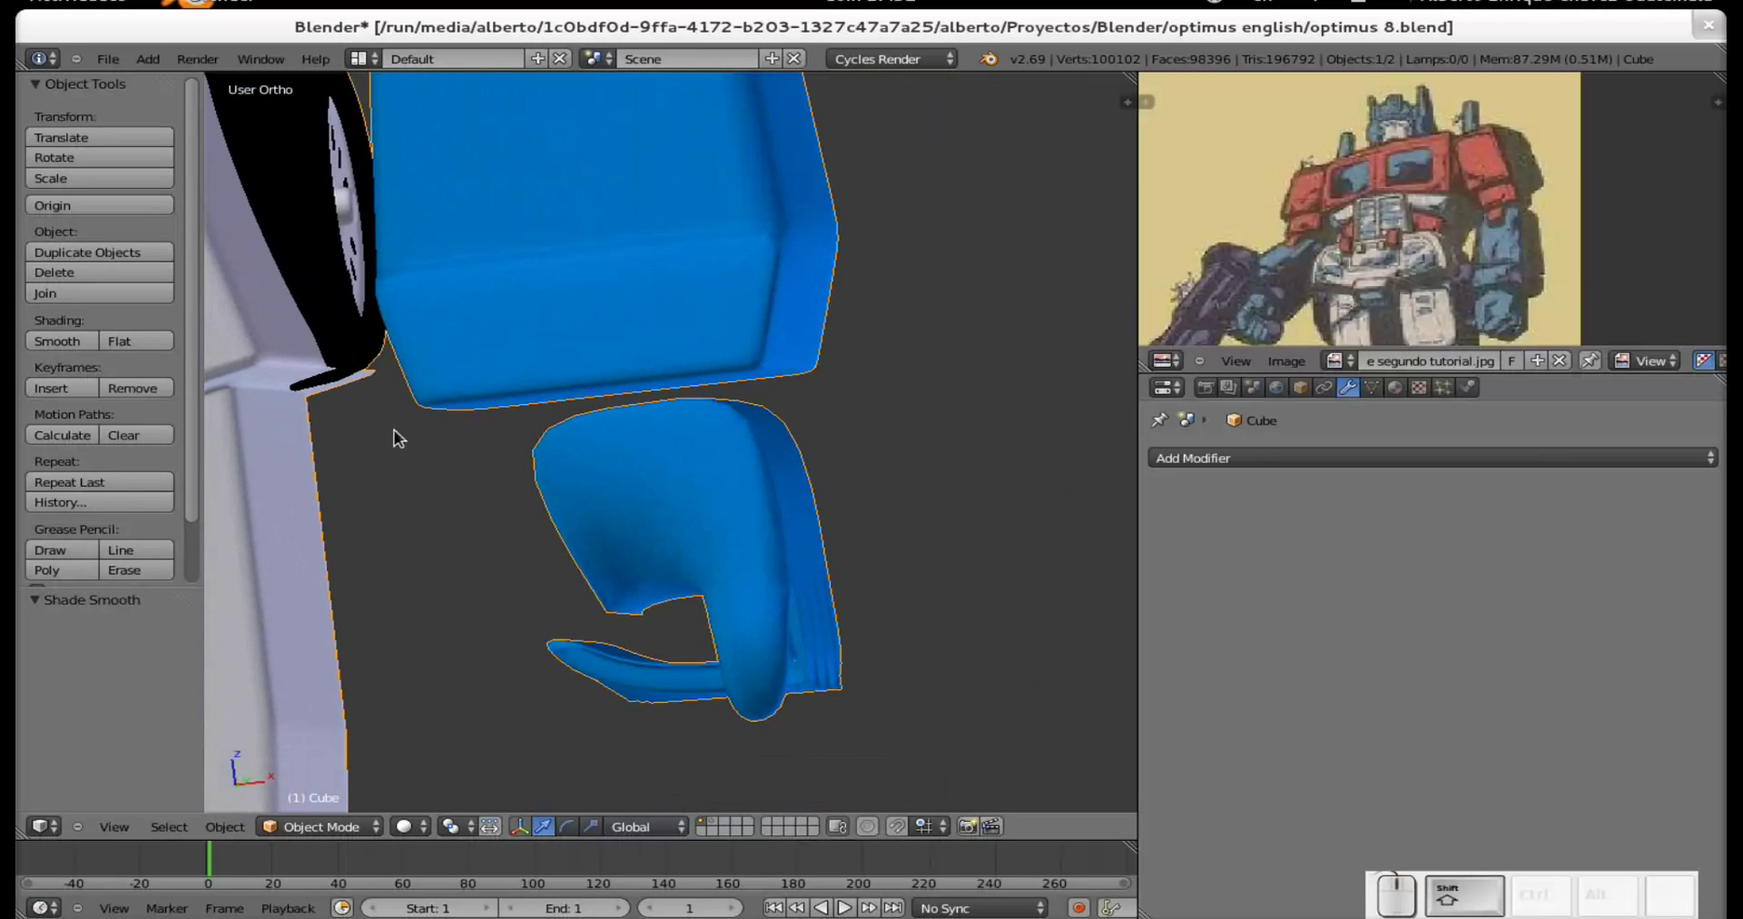
click(130, 341)
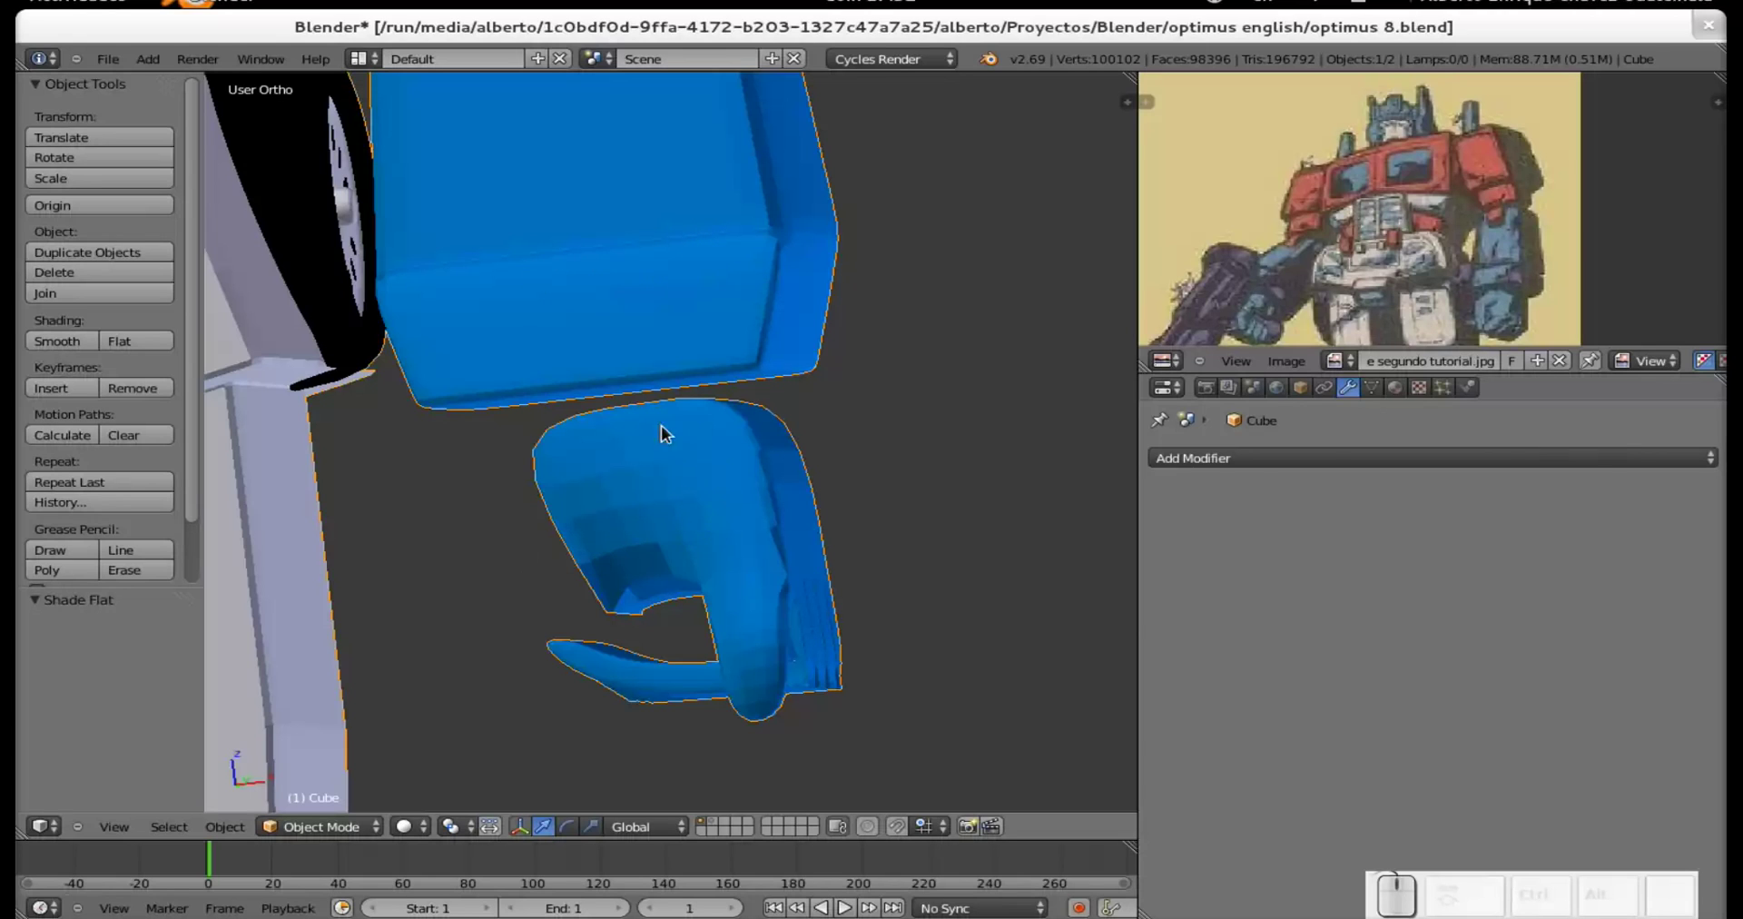
click(57, 341)
Select the edge loop at the lower inner edge of the robot's hand in vertex mode and raise it about 0.258 along Z.
middle_drag(618, 506, 652, 519)
key(Tab)
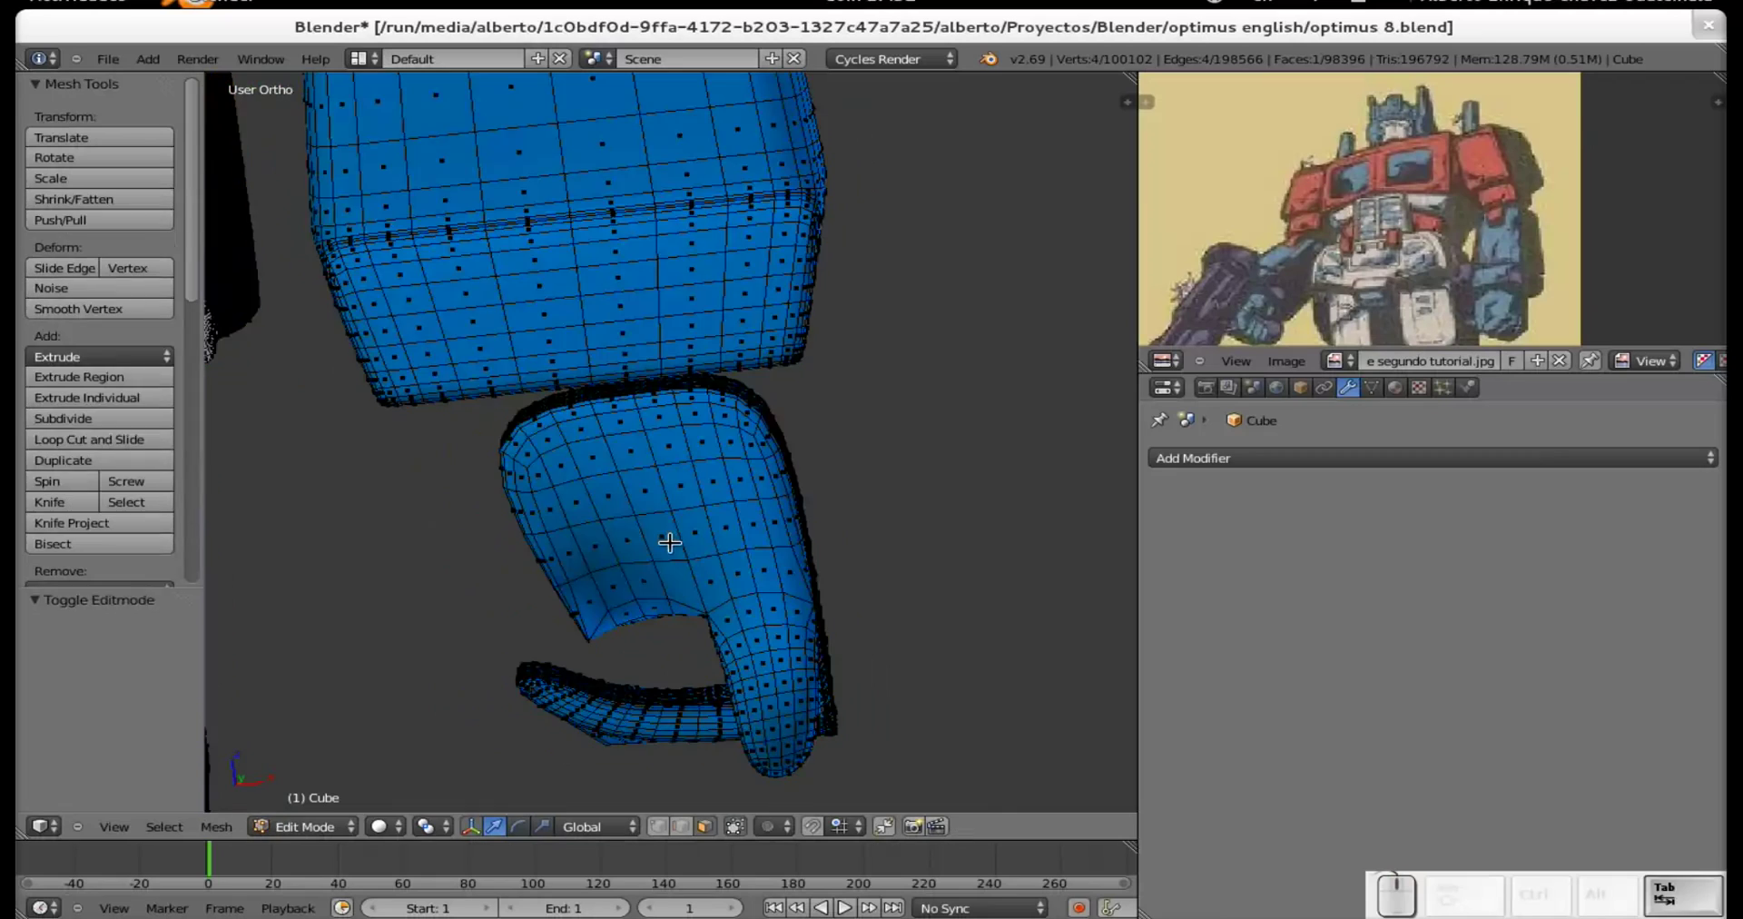
middle_drag(623, 529, 623, 635)
click(656, 826)
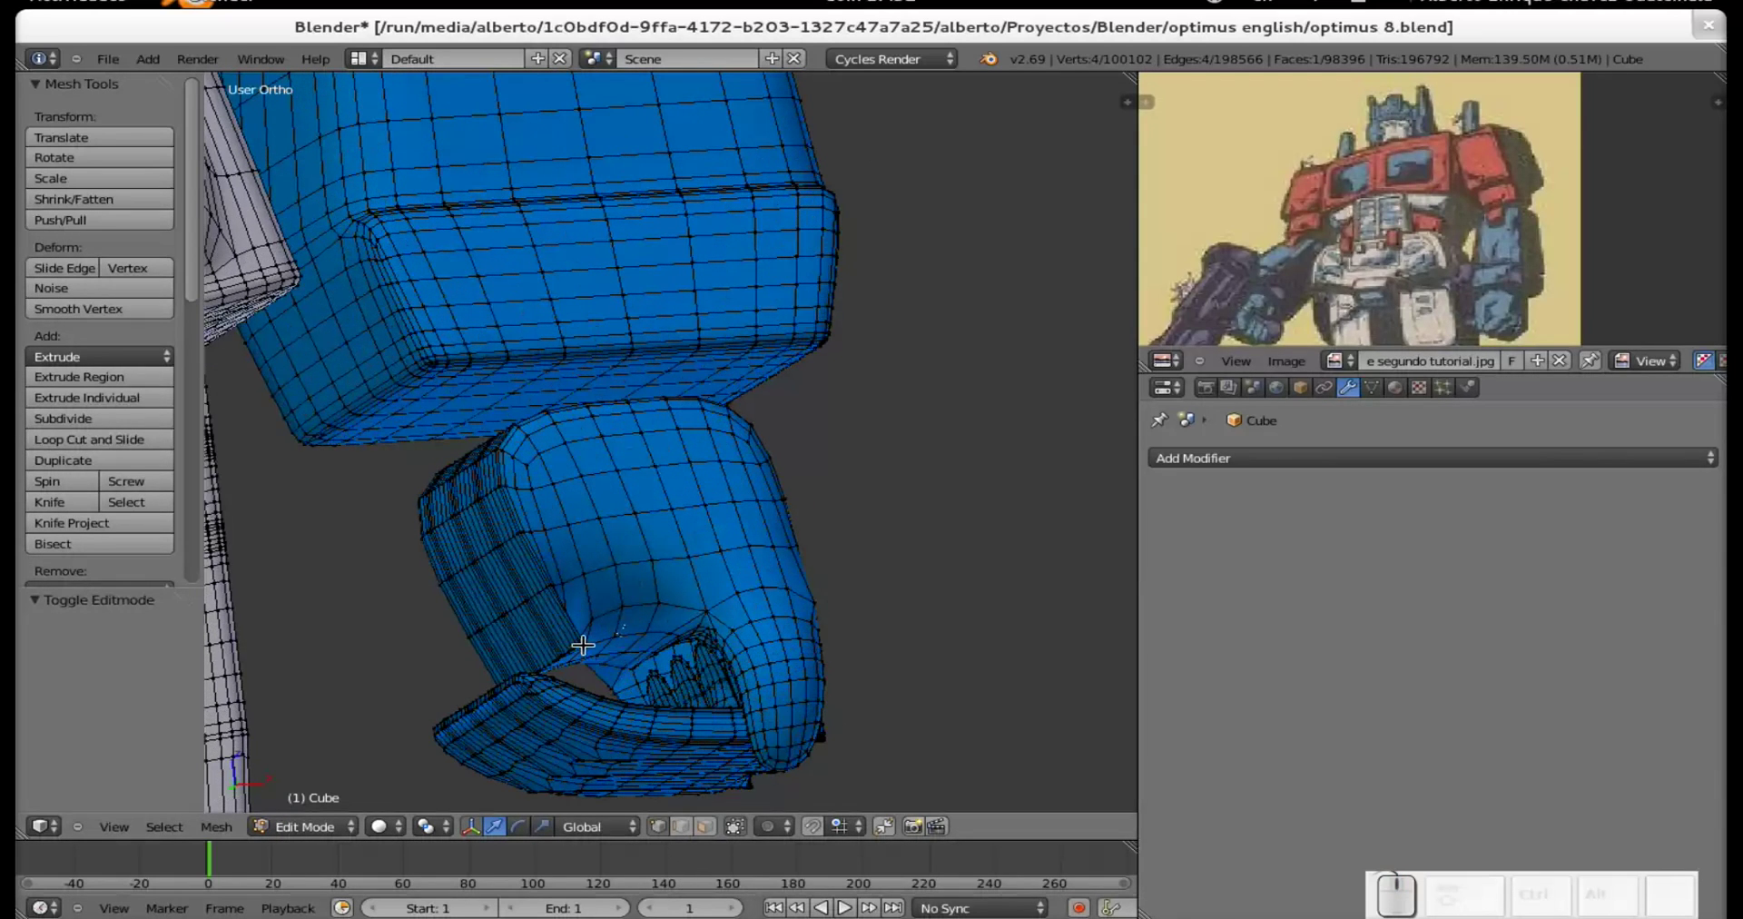
scroll(575, 642, up, 3)
scroll(638, 545, up, 3)
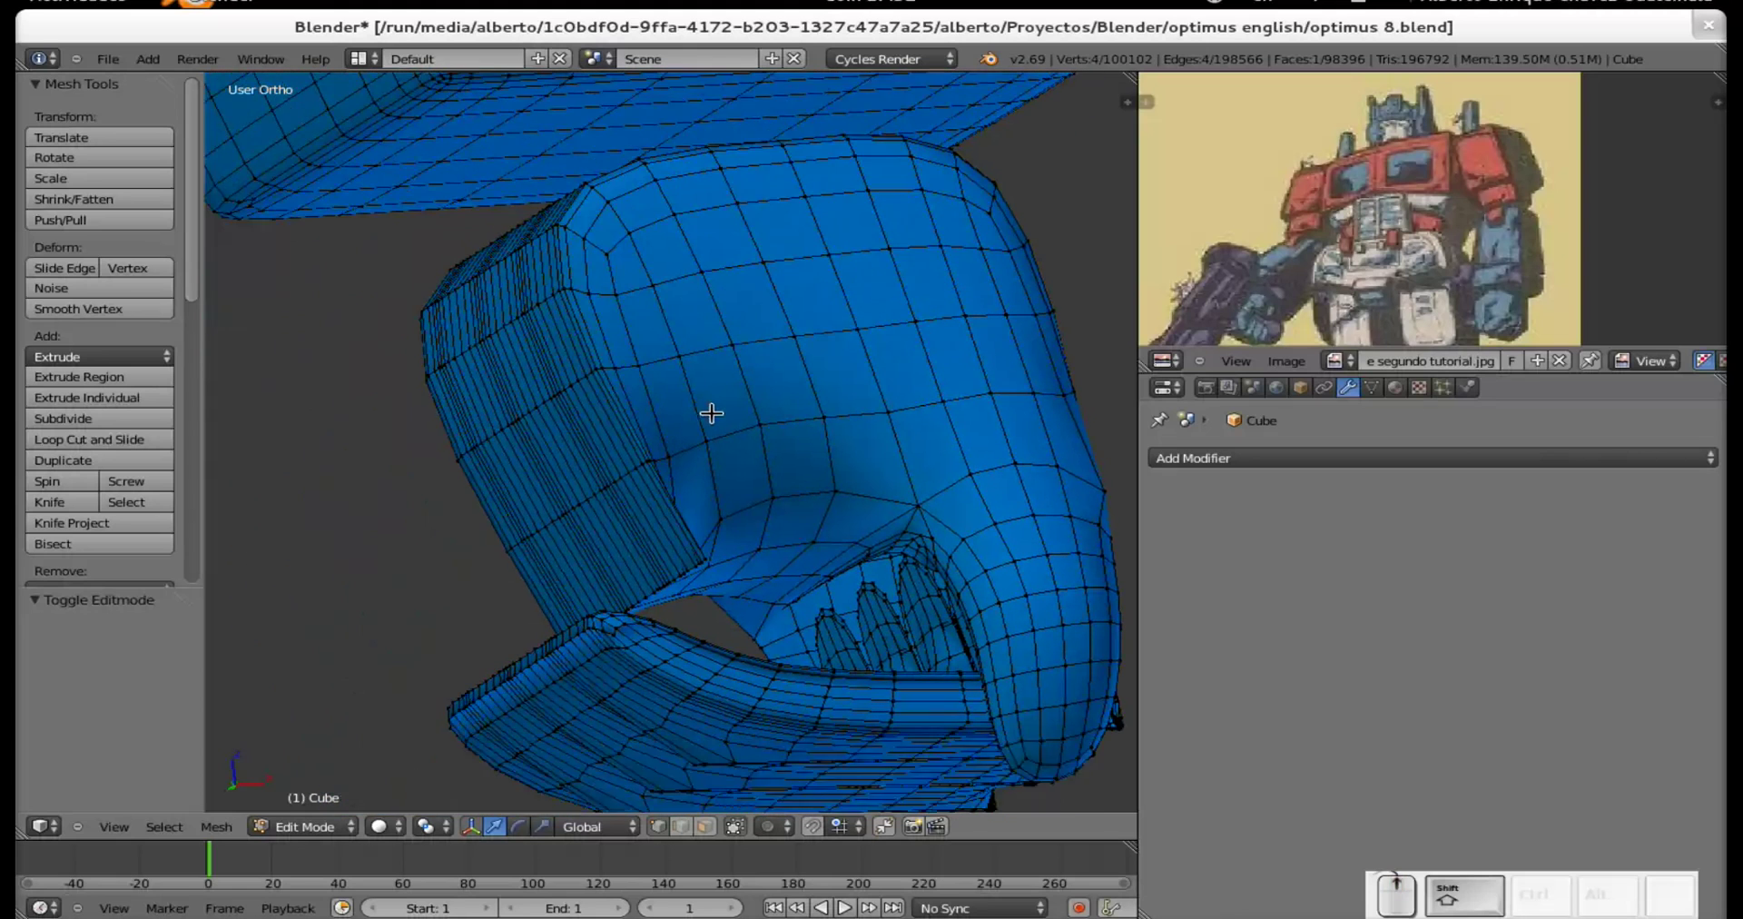
shift+scroll(711, 413, up, 1)
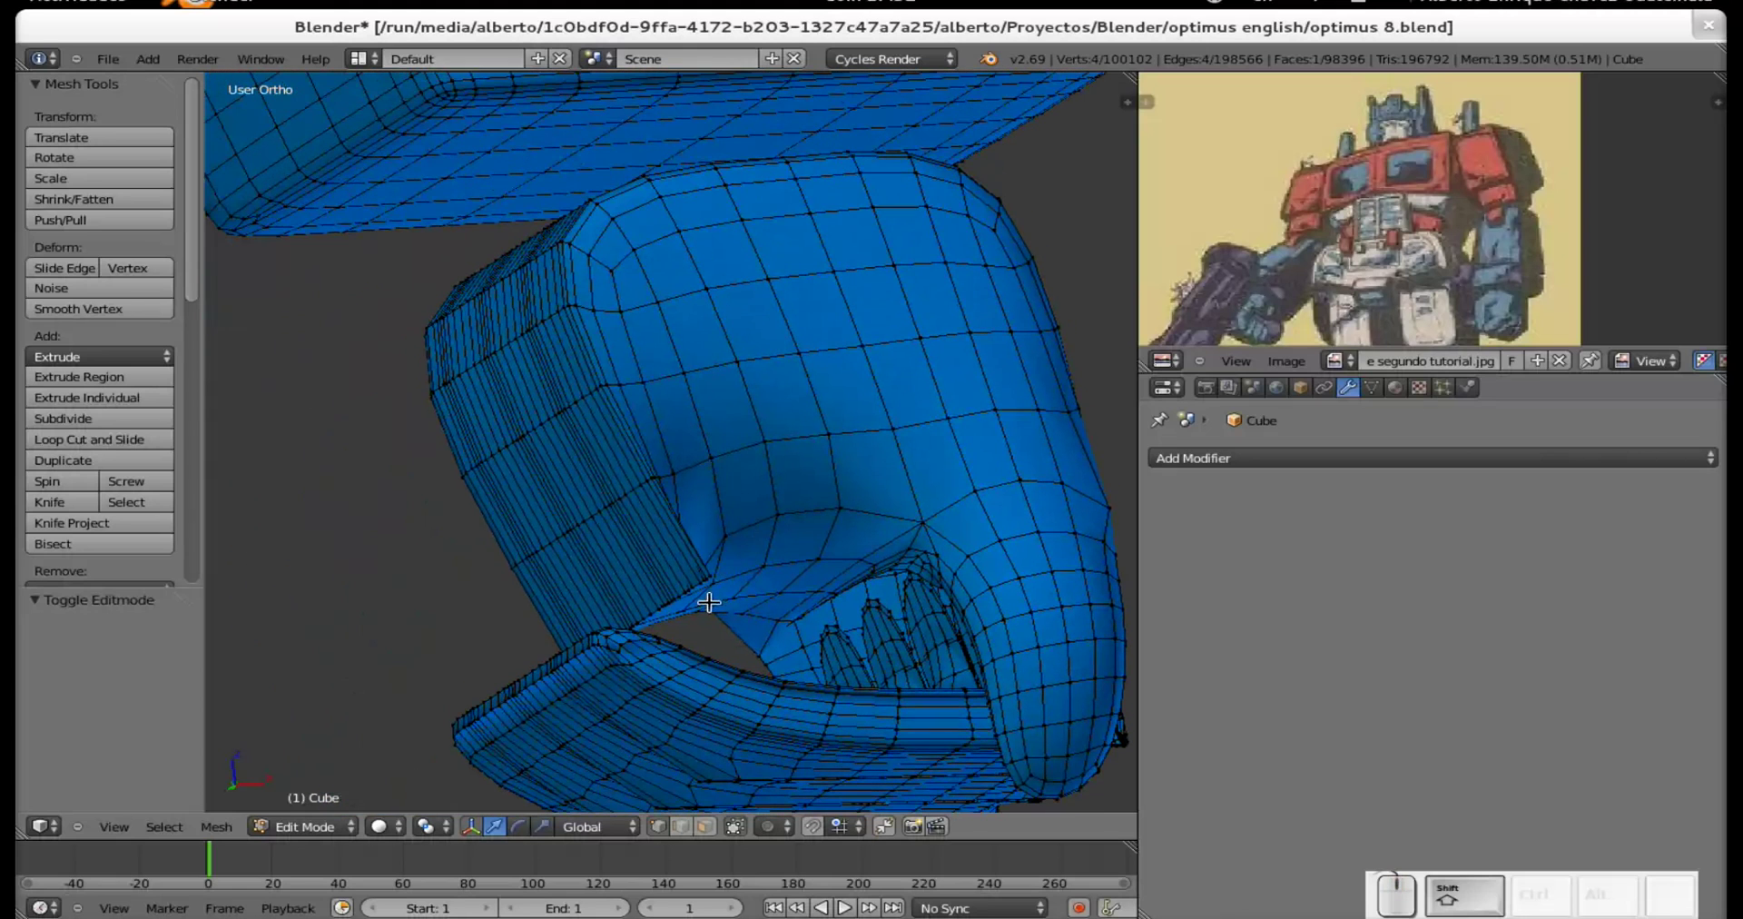
alt+shift+right_click(656, 609)
middle_drag(794, 495, 764, 527)
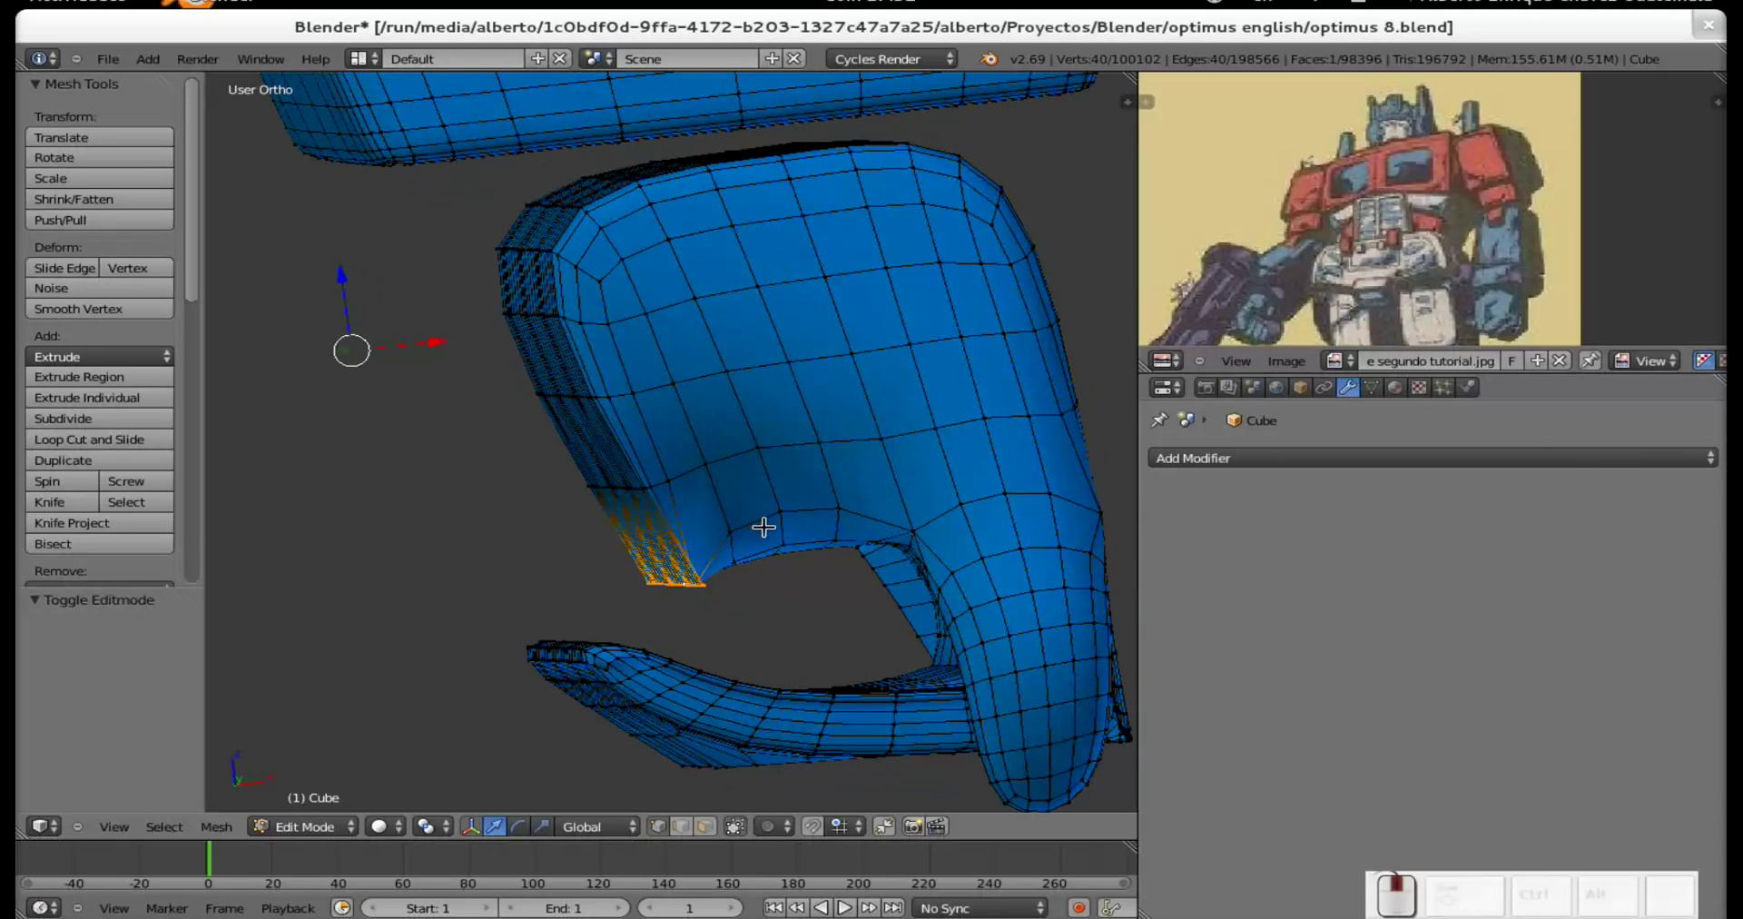
key(g)
key(z)
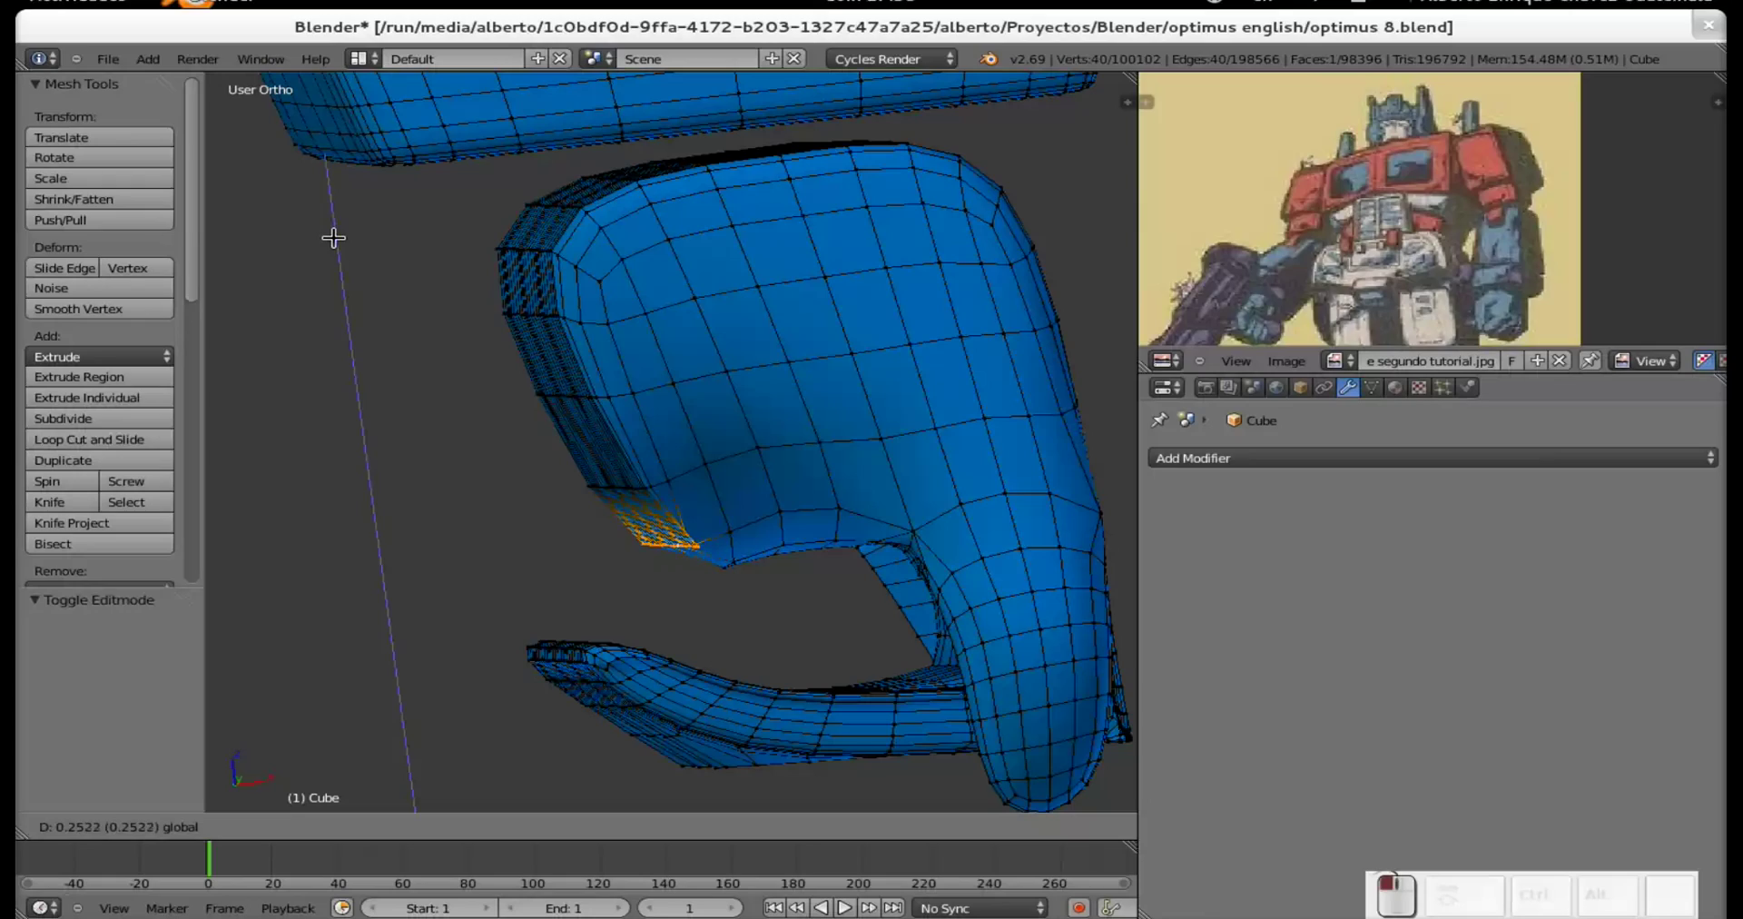
click(334, 238)
scroll(639, 488, down, 5)
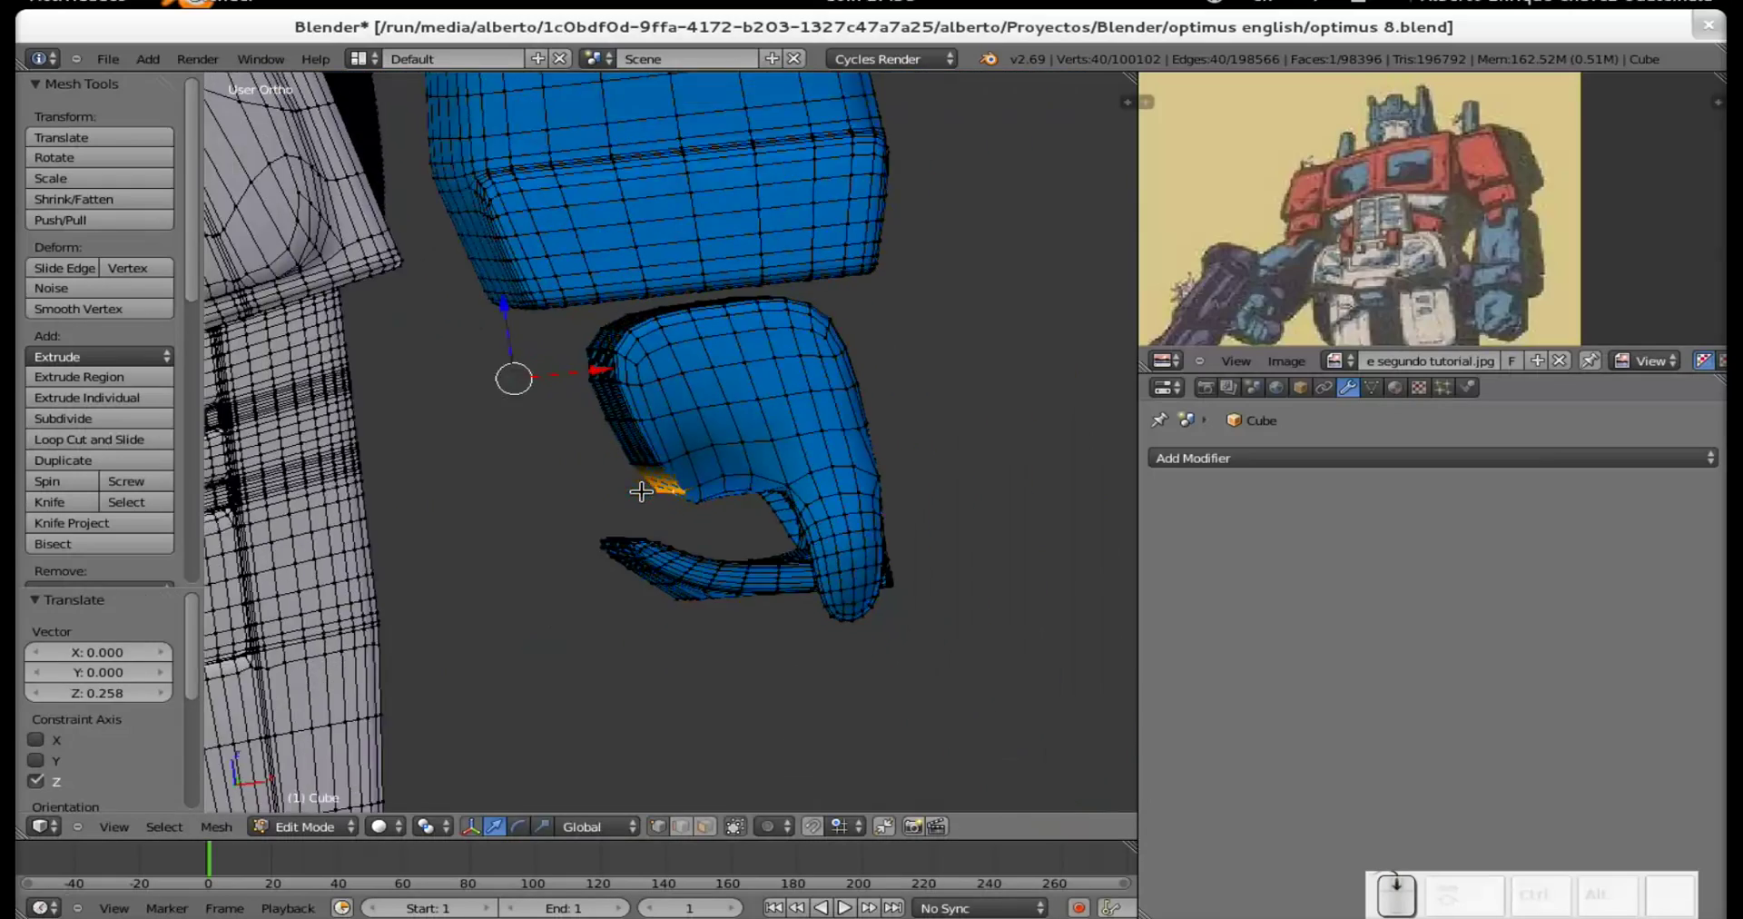
Select the edge loop at the lower inner edge of the robot's opposite hand and raise it about 0.281 along Z.
scroll(639, 487, down, 3)
middle_drag(358, 530, 1050, 448)
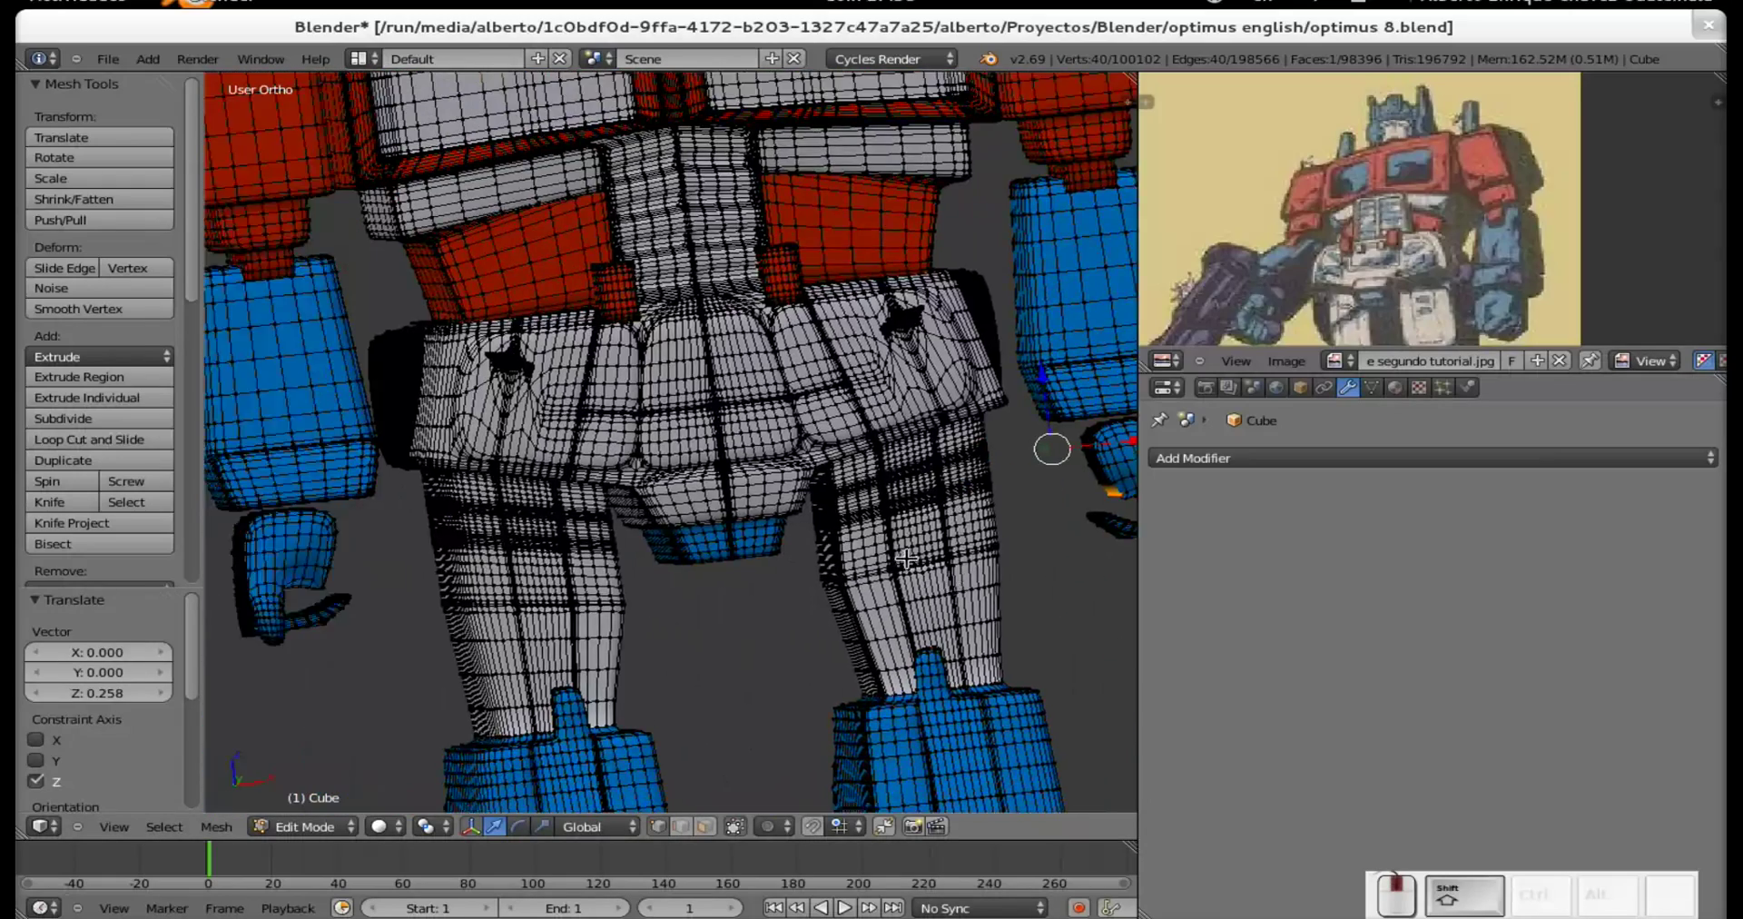
scroll(594, 579, up, 2)
middle_drag(594, 578, 793, 496)
scroll(492, 576, up, 3)
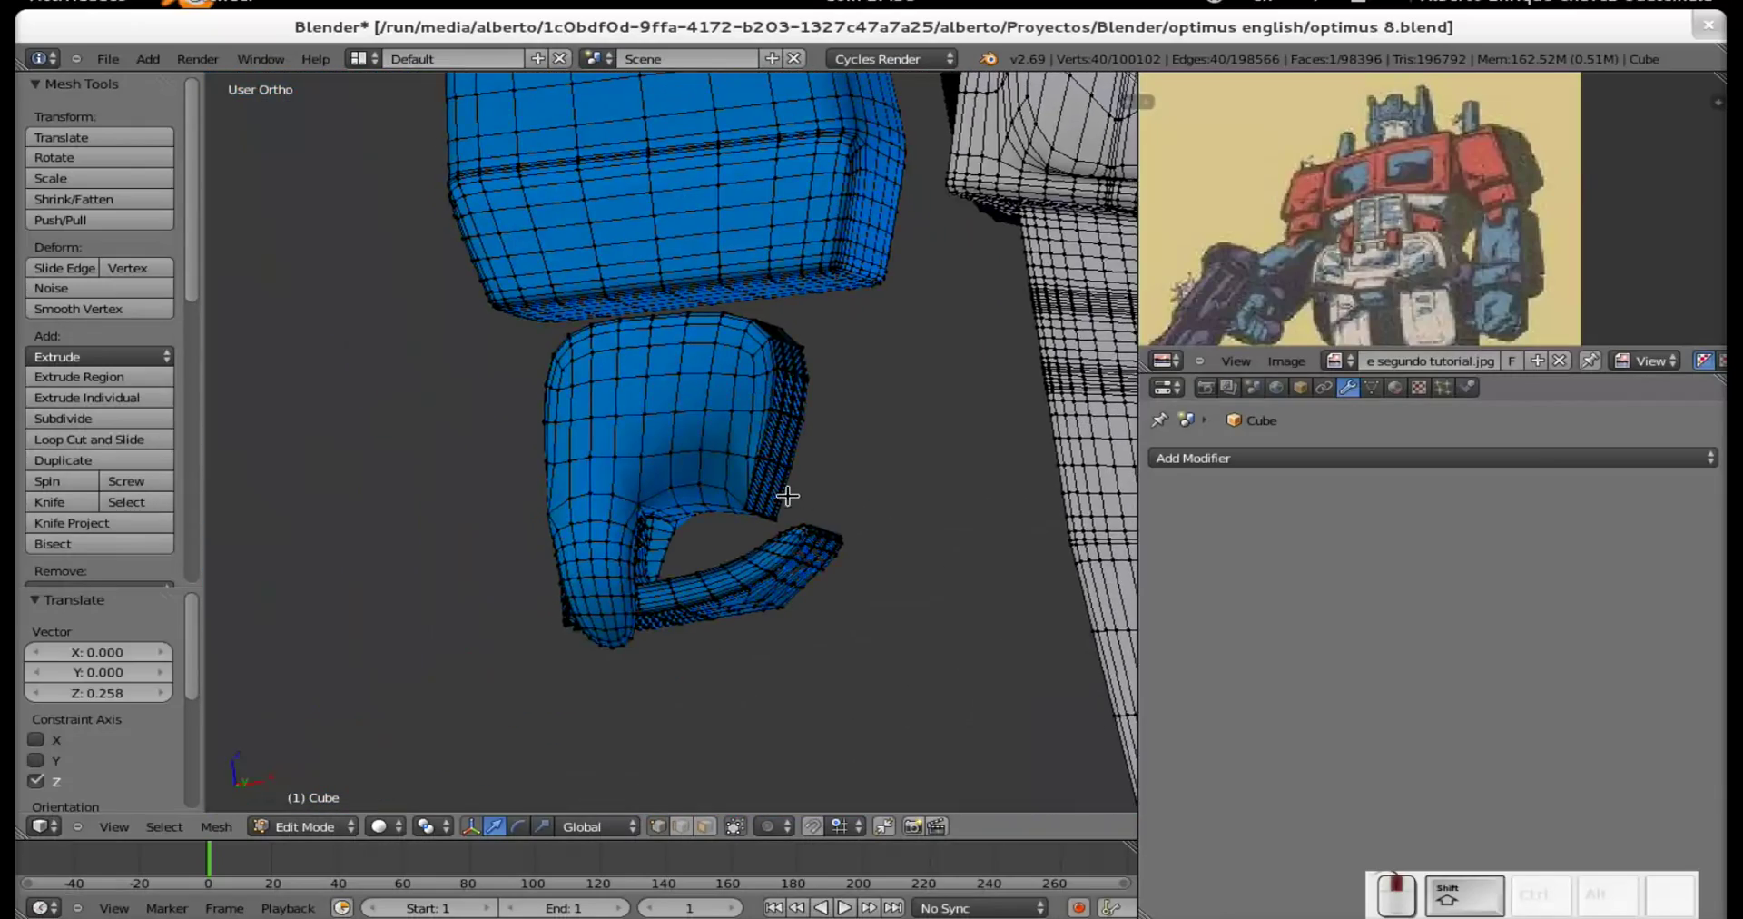
scroll(762, 490, up, 6)
key(a)
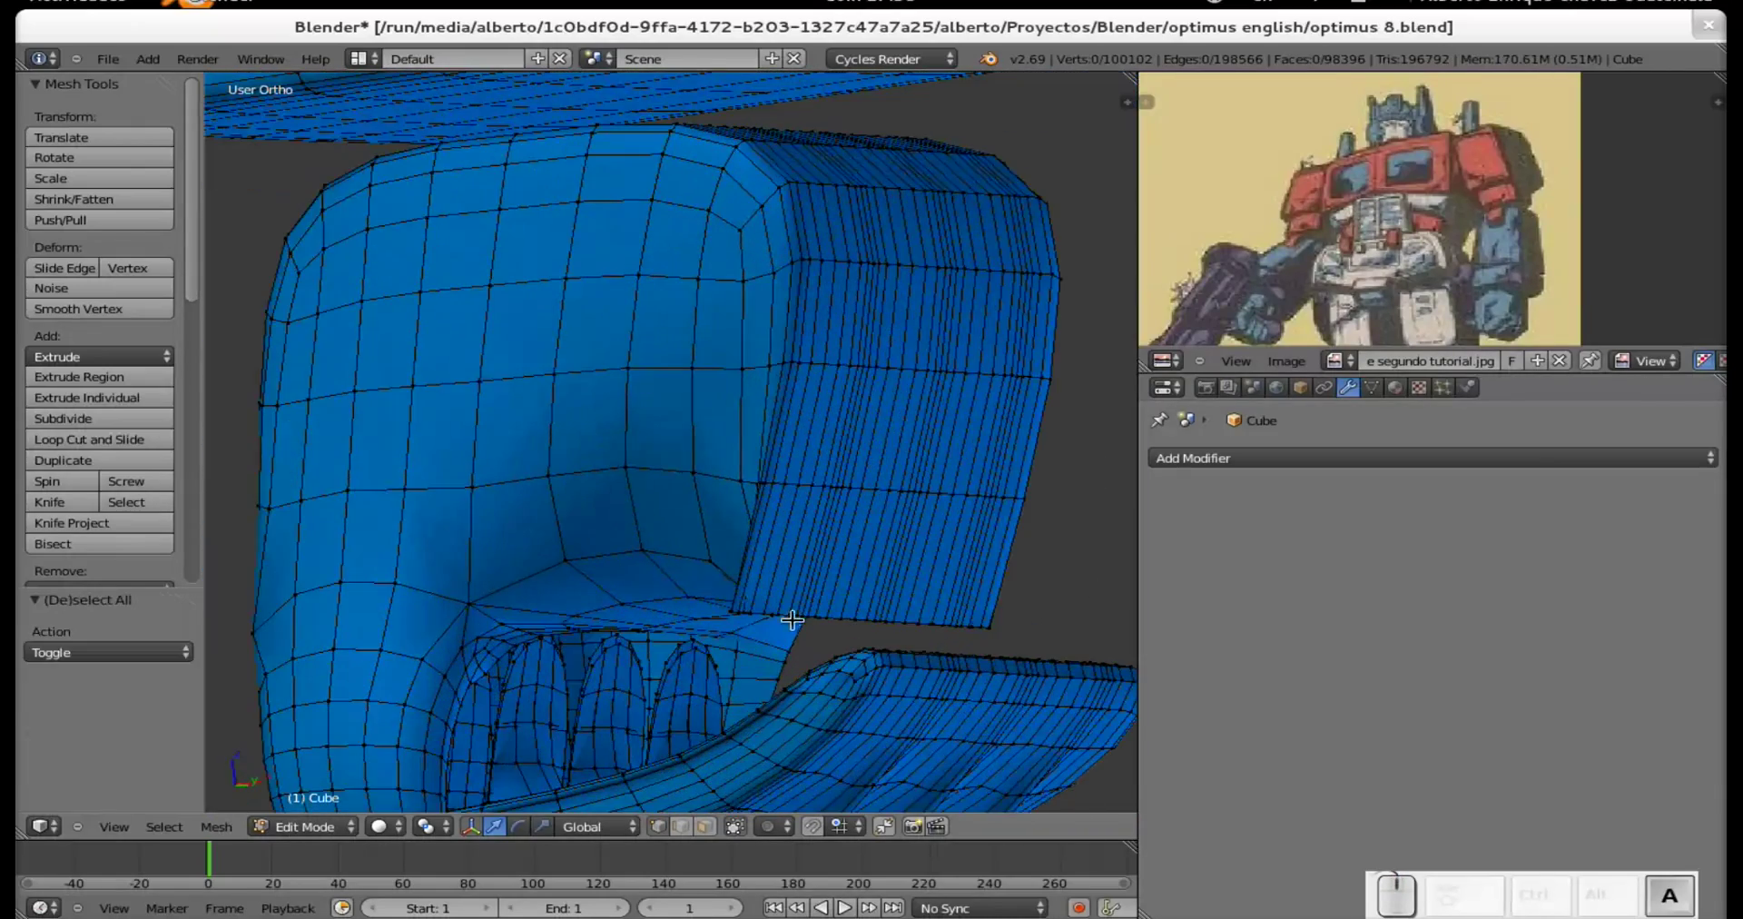
alt+shift+click(787, 614)
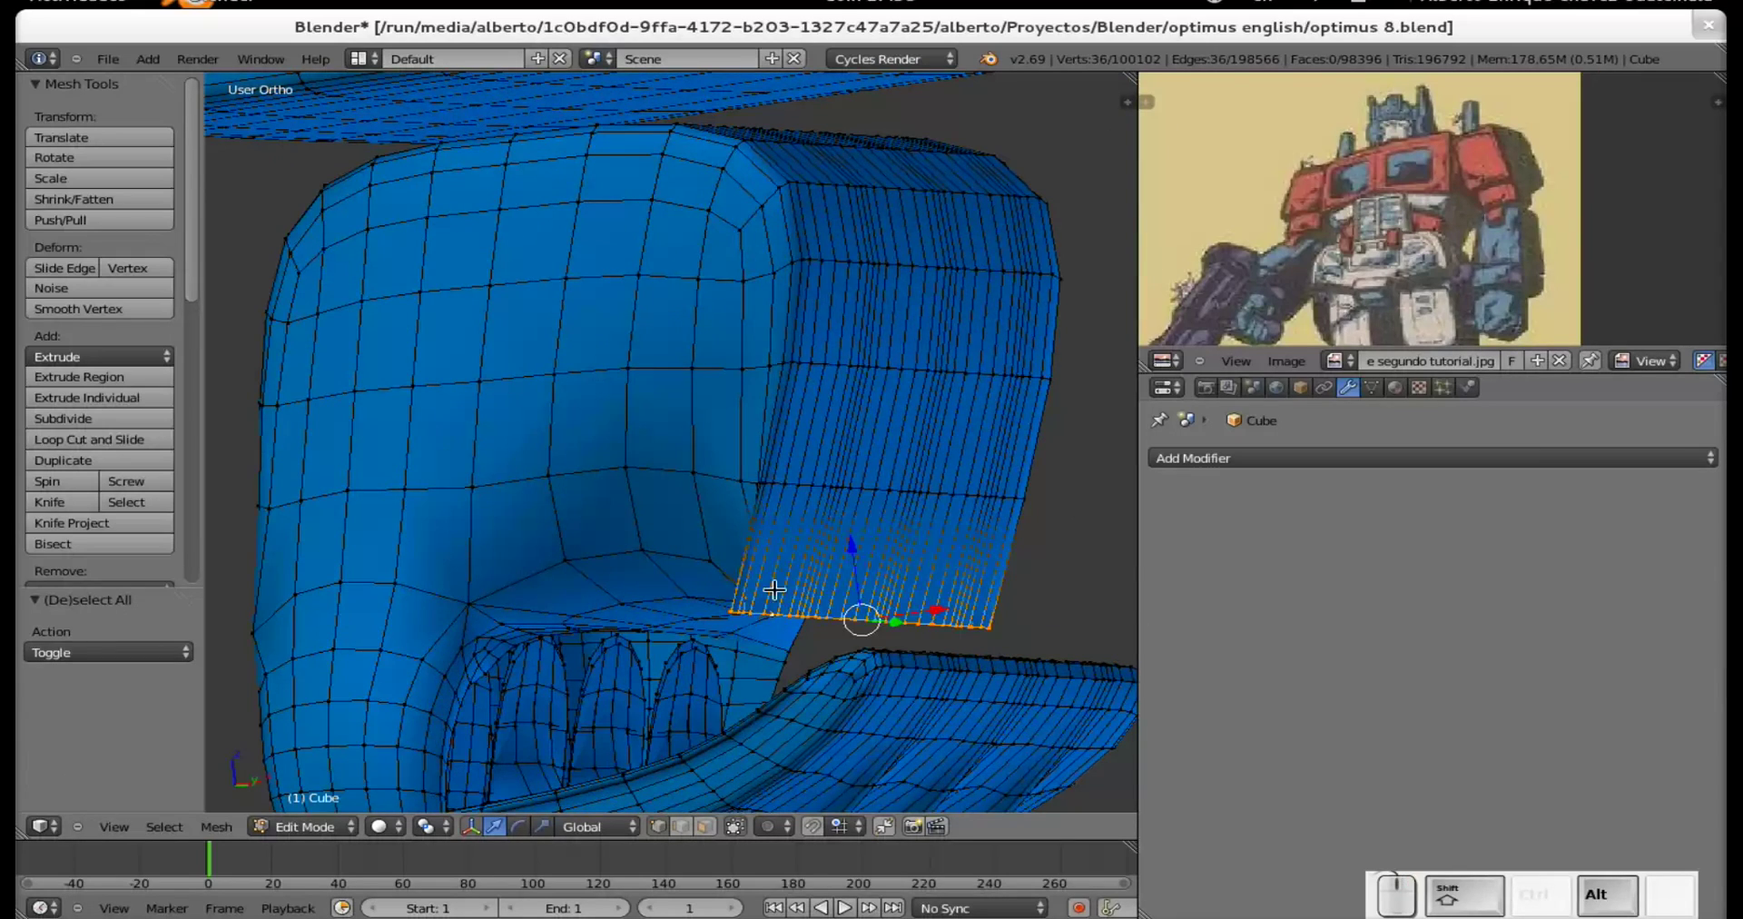
scroll(753, 600, down, 6)
middle_drag(725, 587, 709, 584)
key(g)
key(z)
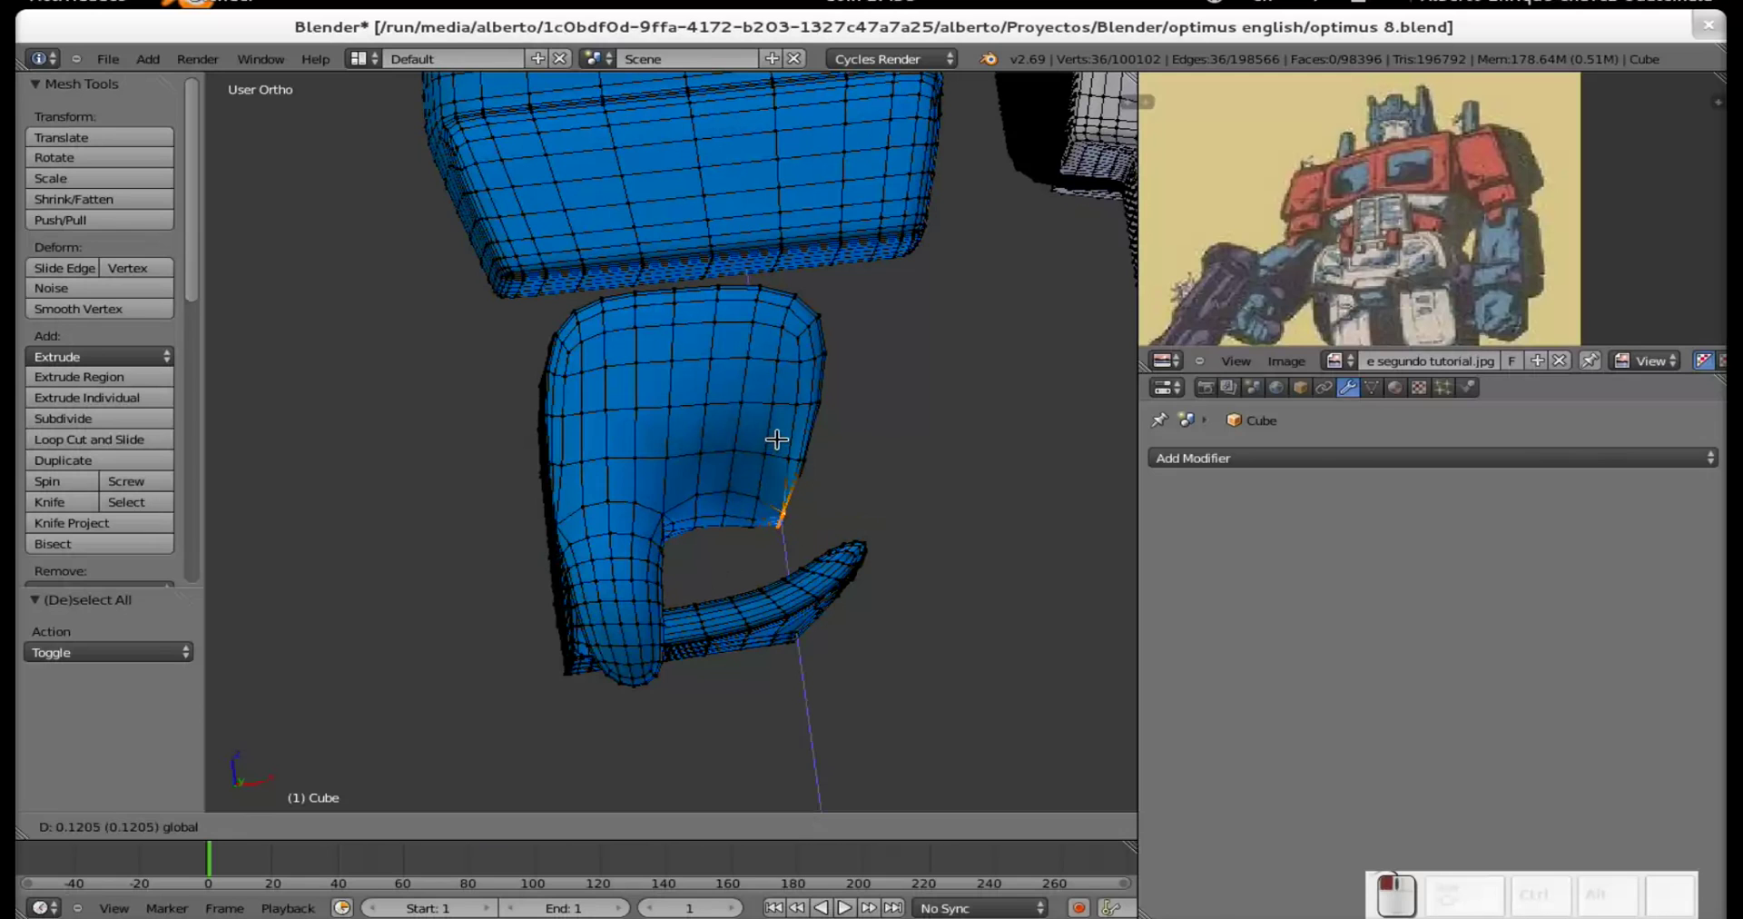
click(773, 432)
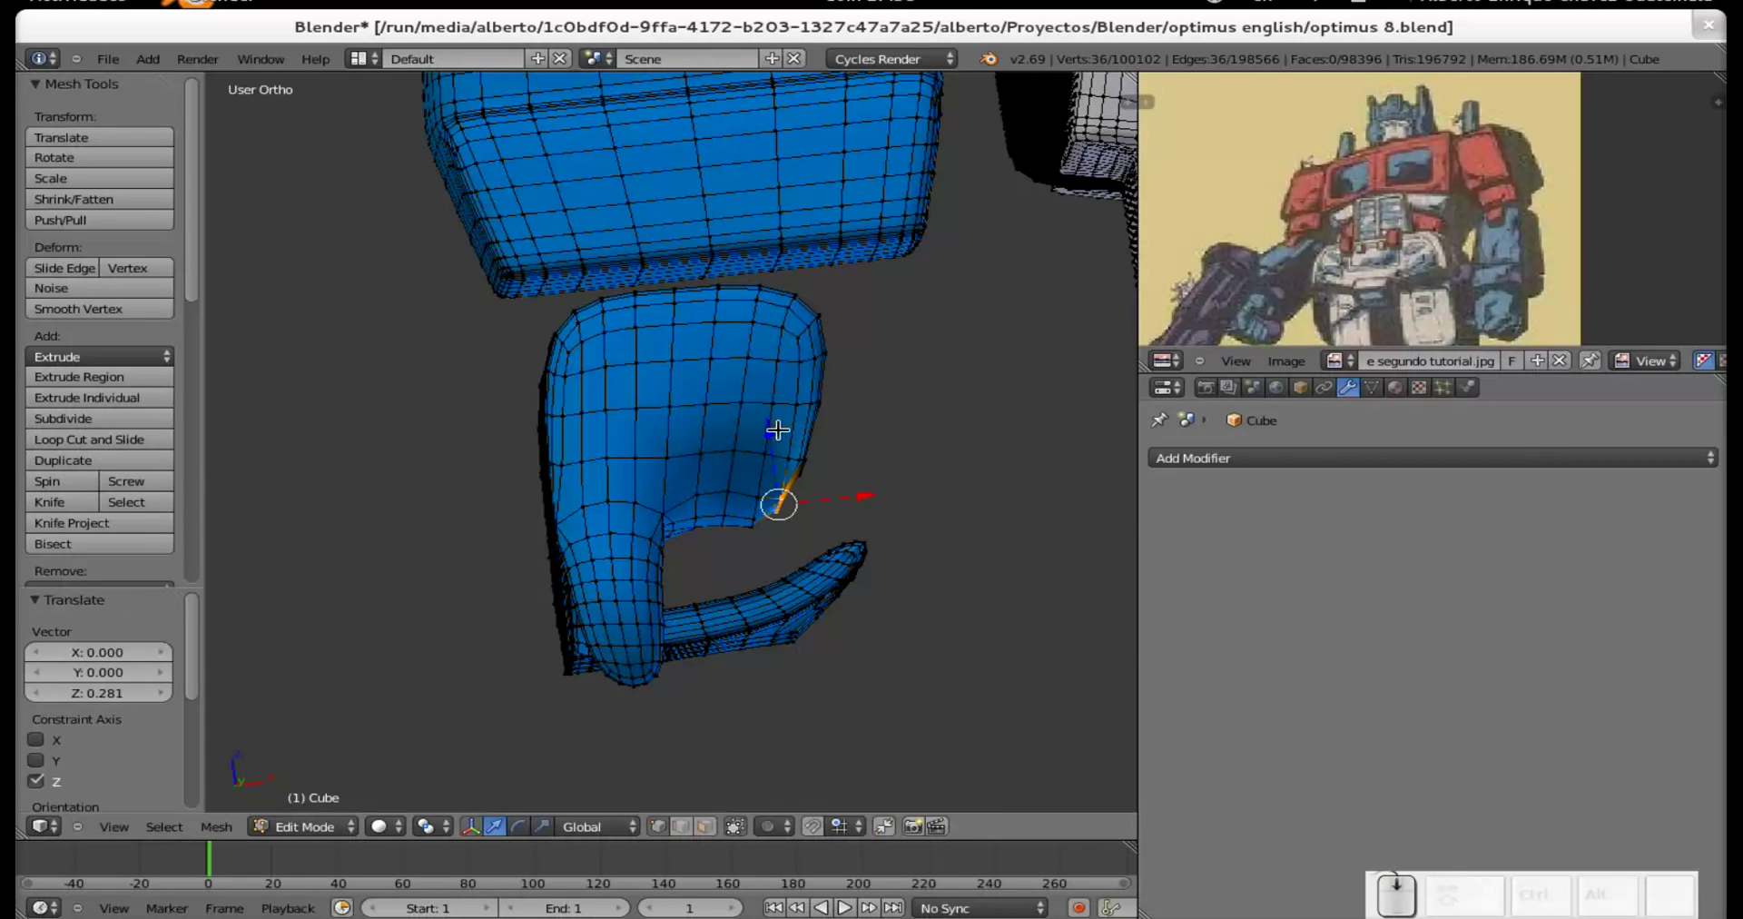
Return to Object Mode and inspect the reshaped hand and the whole robot from the front and side.
scroll(778, 432, down, 8)
key(Tab)
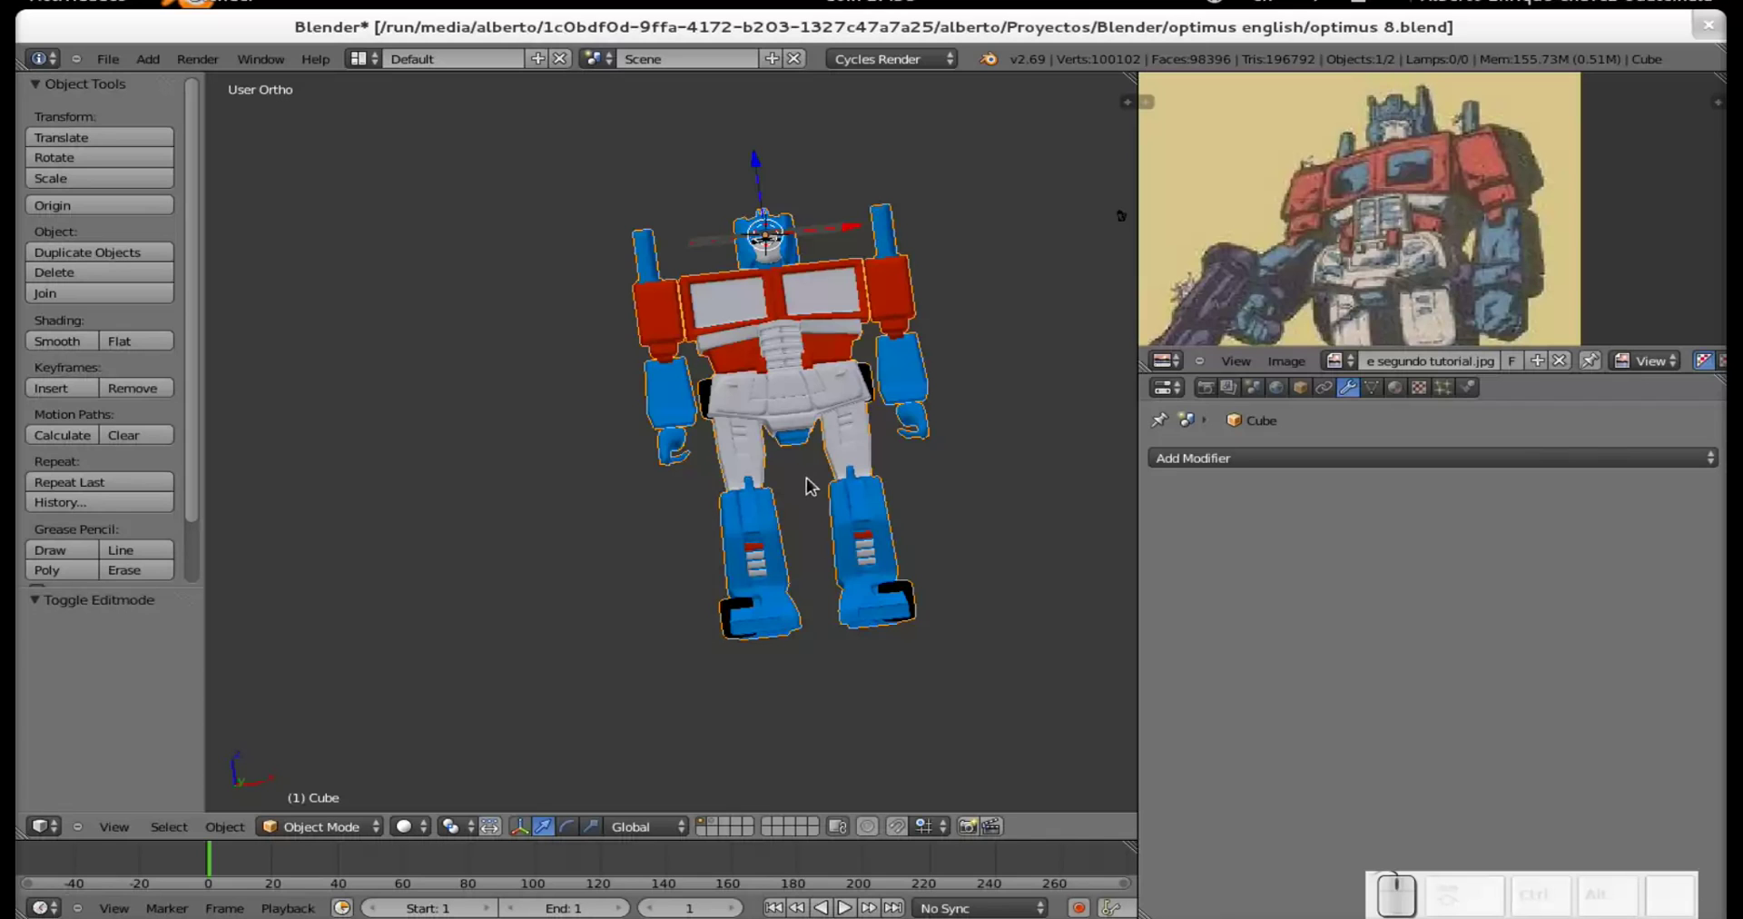
scroll(932, 389, up, 6)
shift+middle_drag(1008, 509, 772, 517)
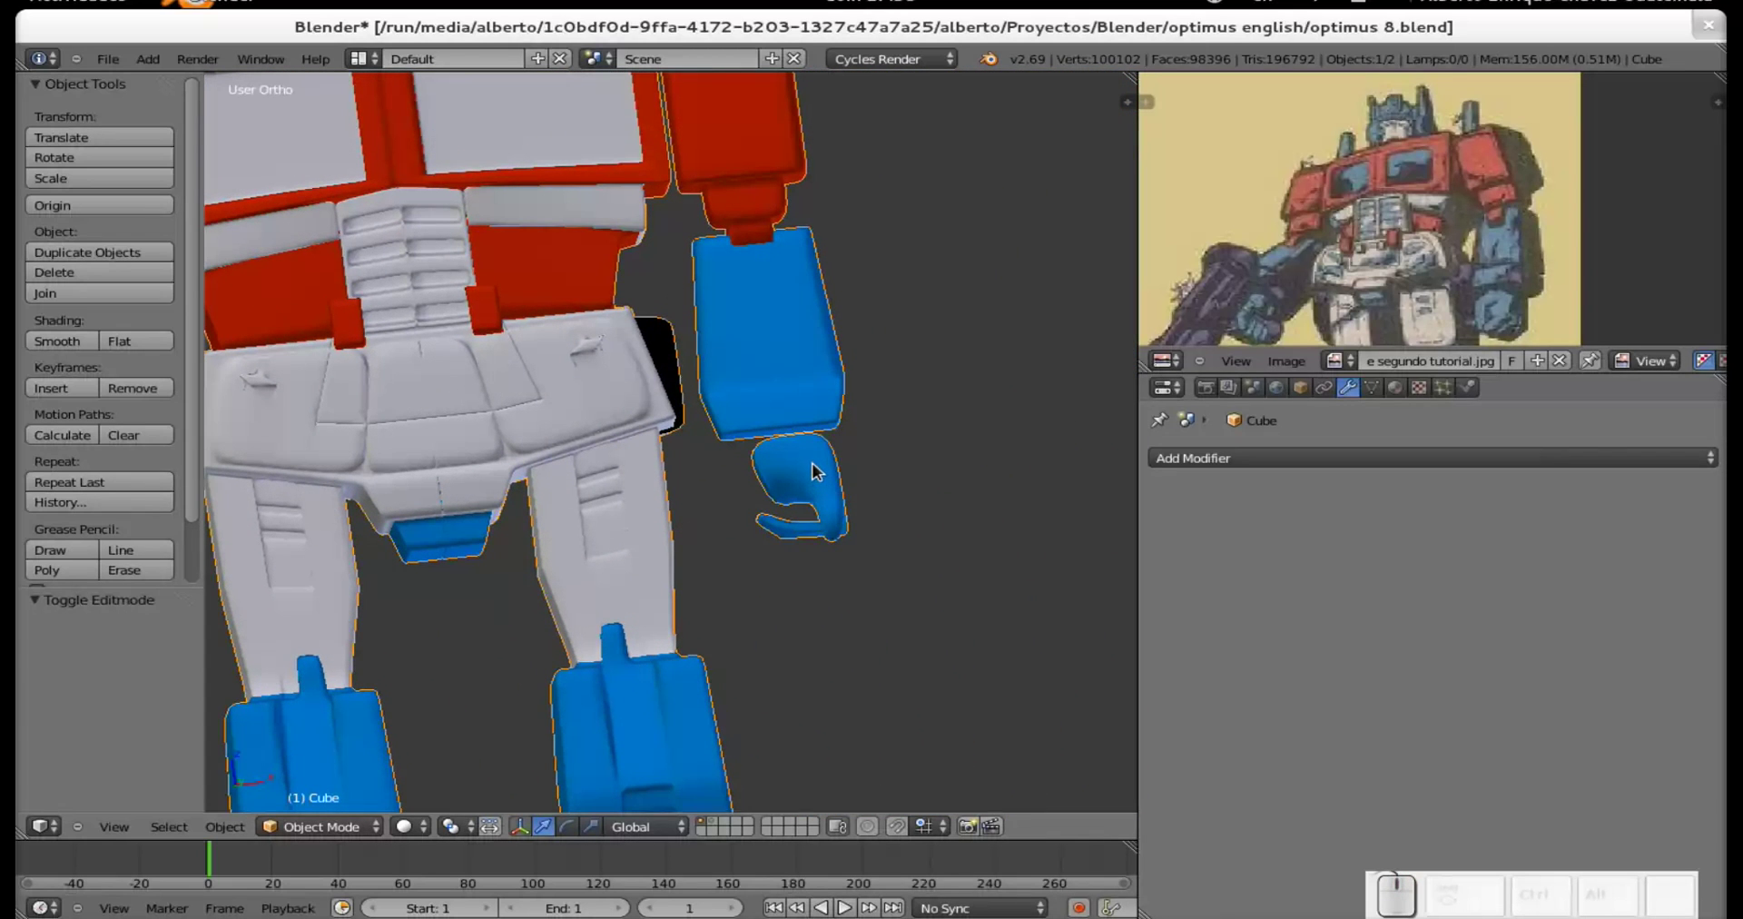
middle_drag(820, 486, 634, 449)
scroll(695, 379, down, 6)
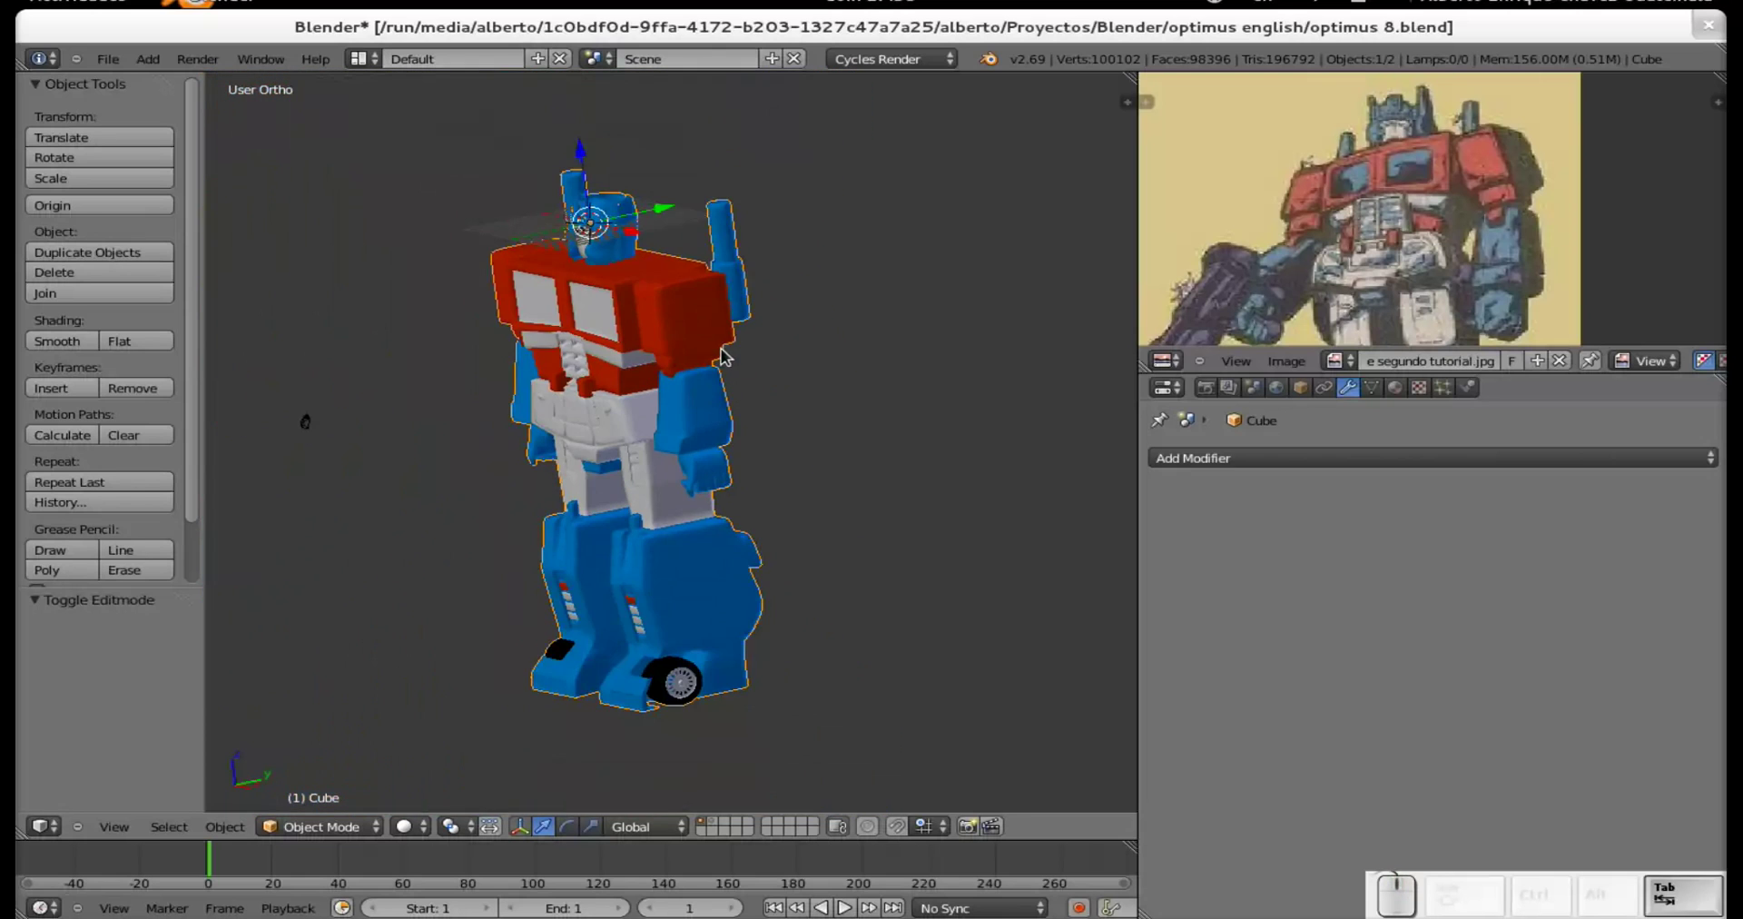
In Edit Mode, select the linked shoulder block, forearm, hand and exhaust stack of the robot's left arm.
key(Tab)
right_click(687, 327)
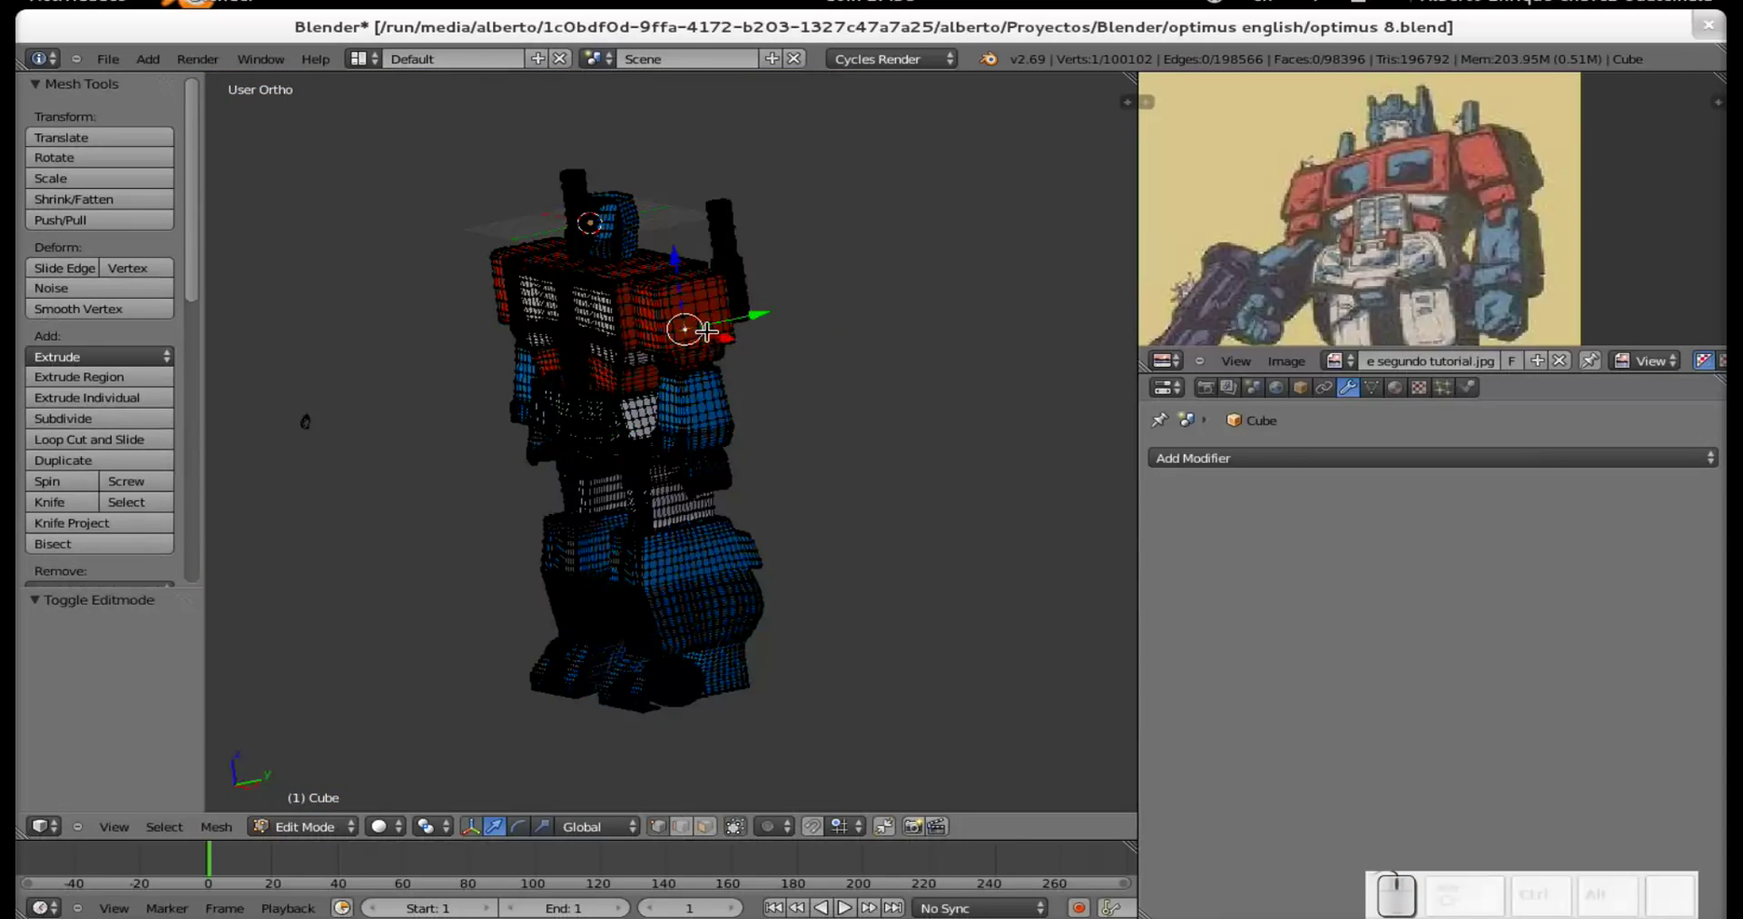
key(l)
shift+right_click(702, 410)
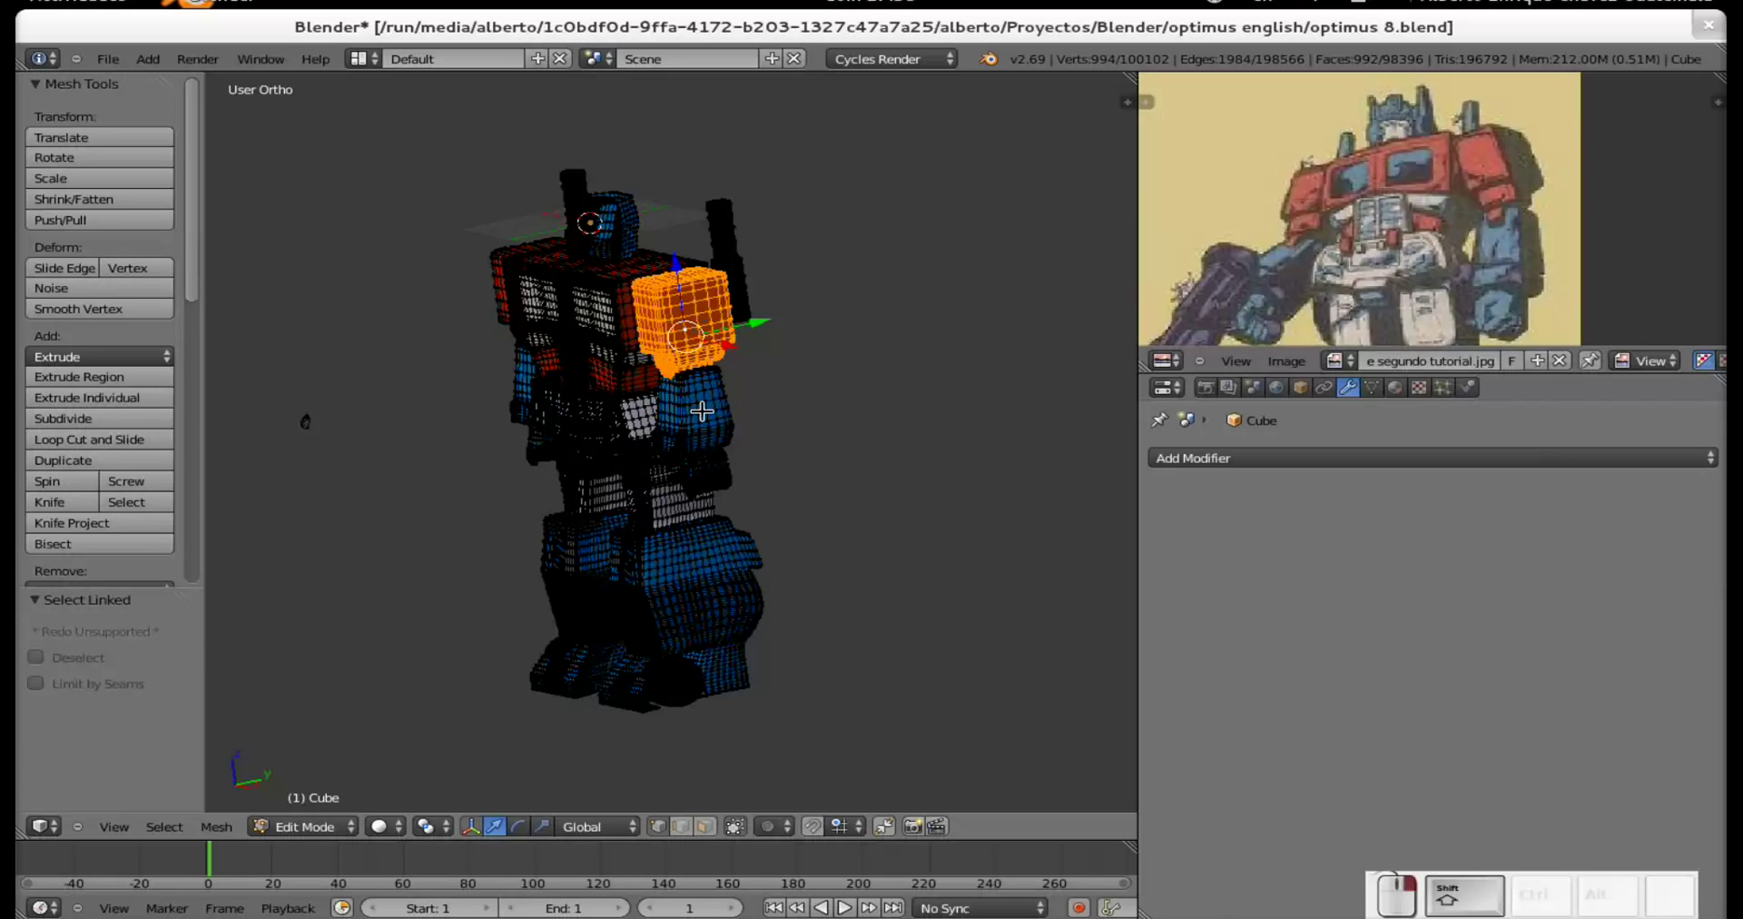
key(l)
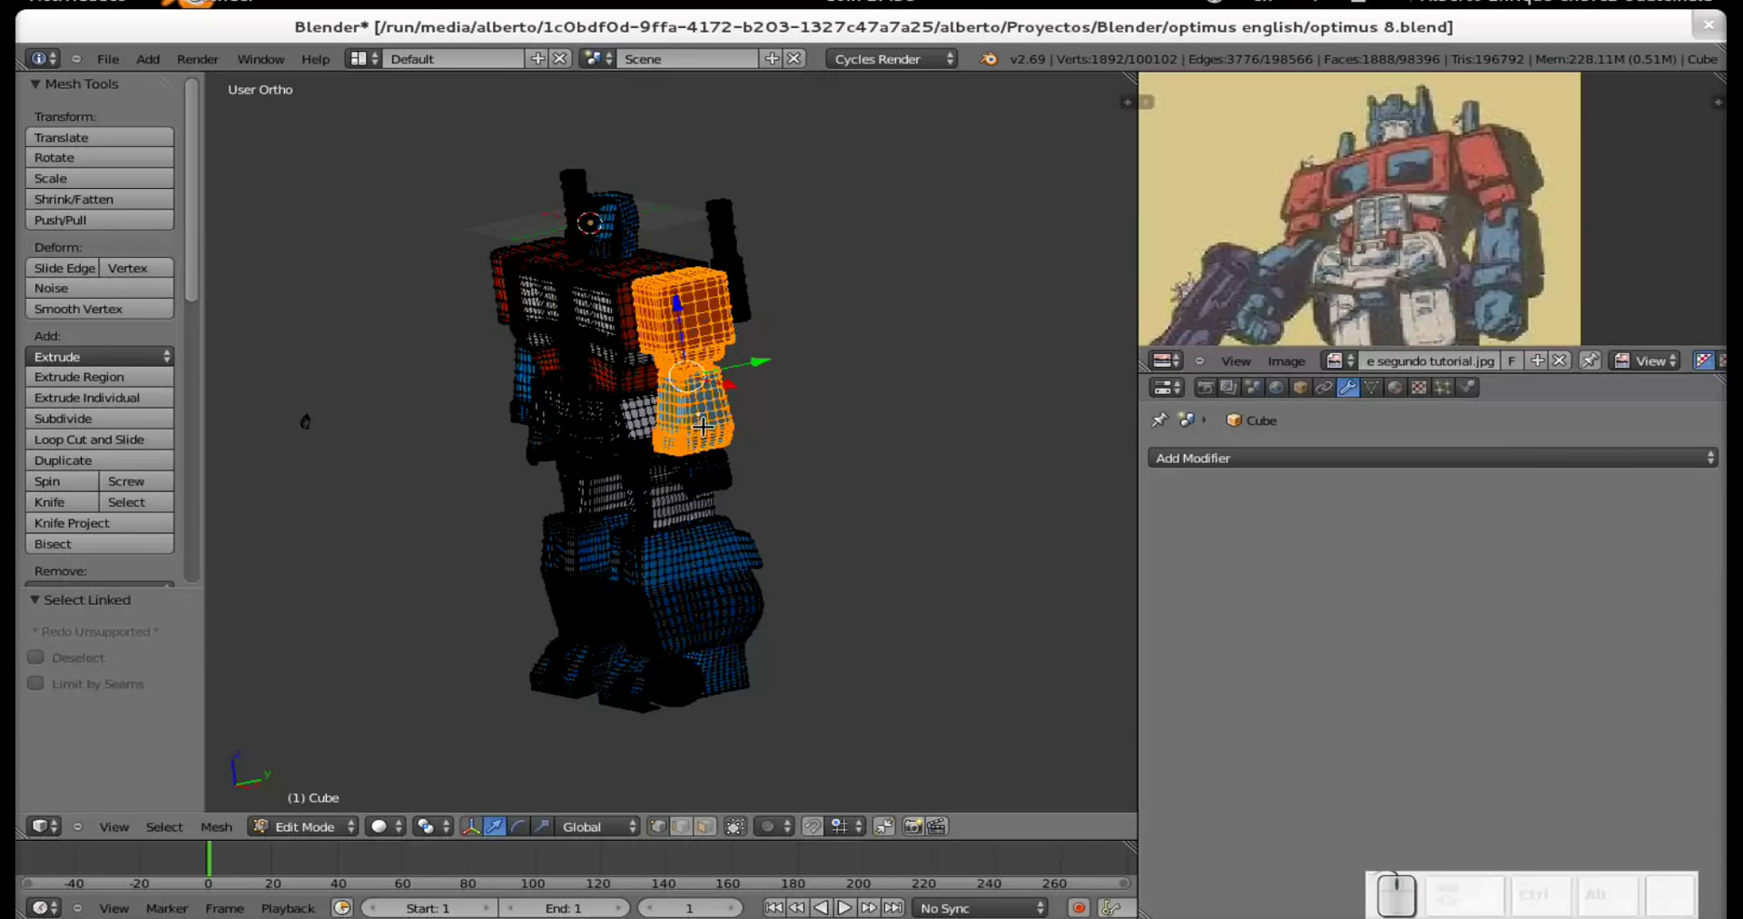
key(l)
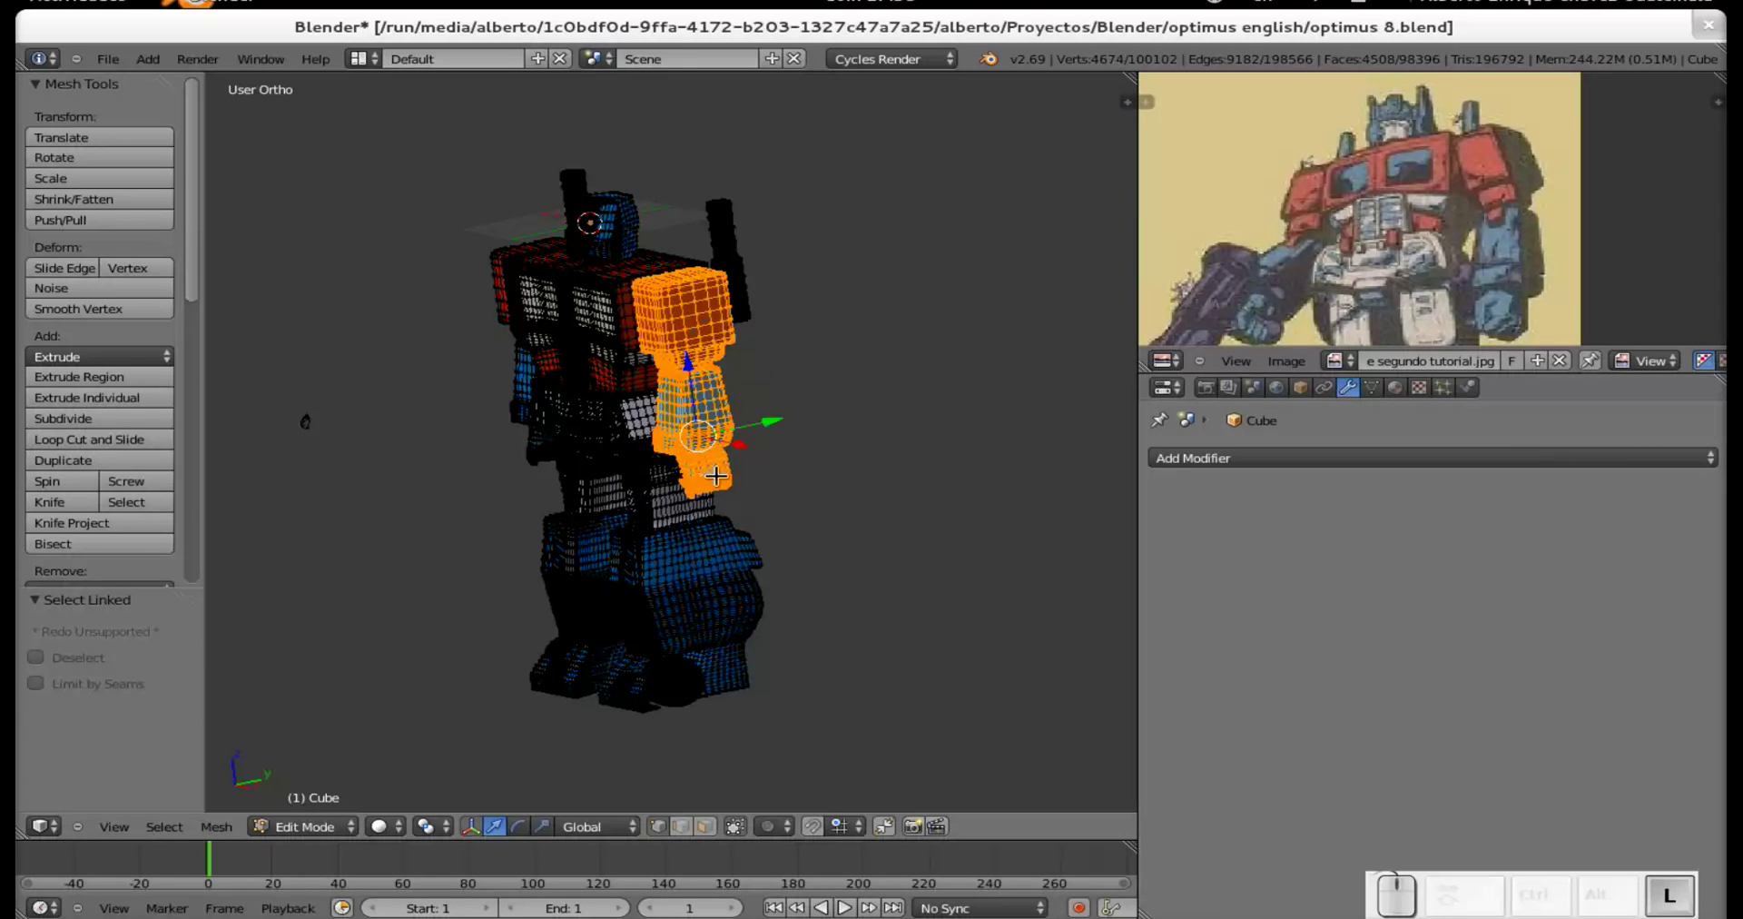
middle_drag(709, 472, 428, 451)
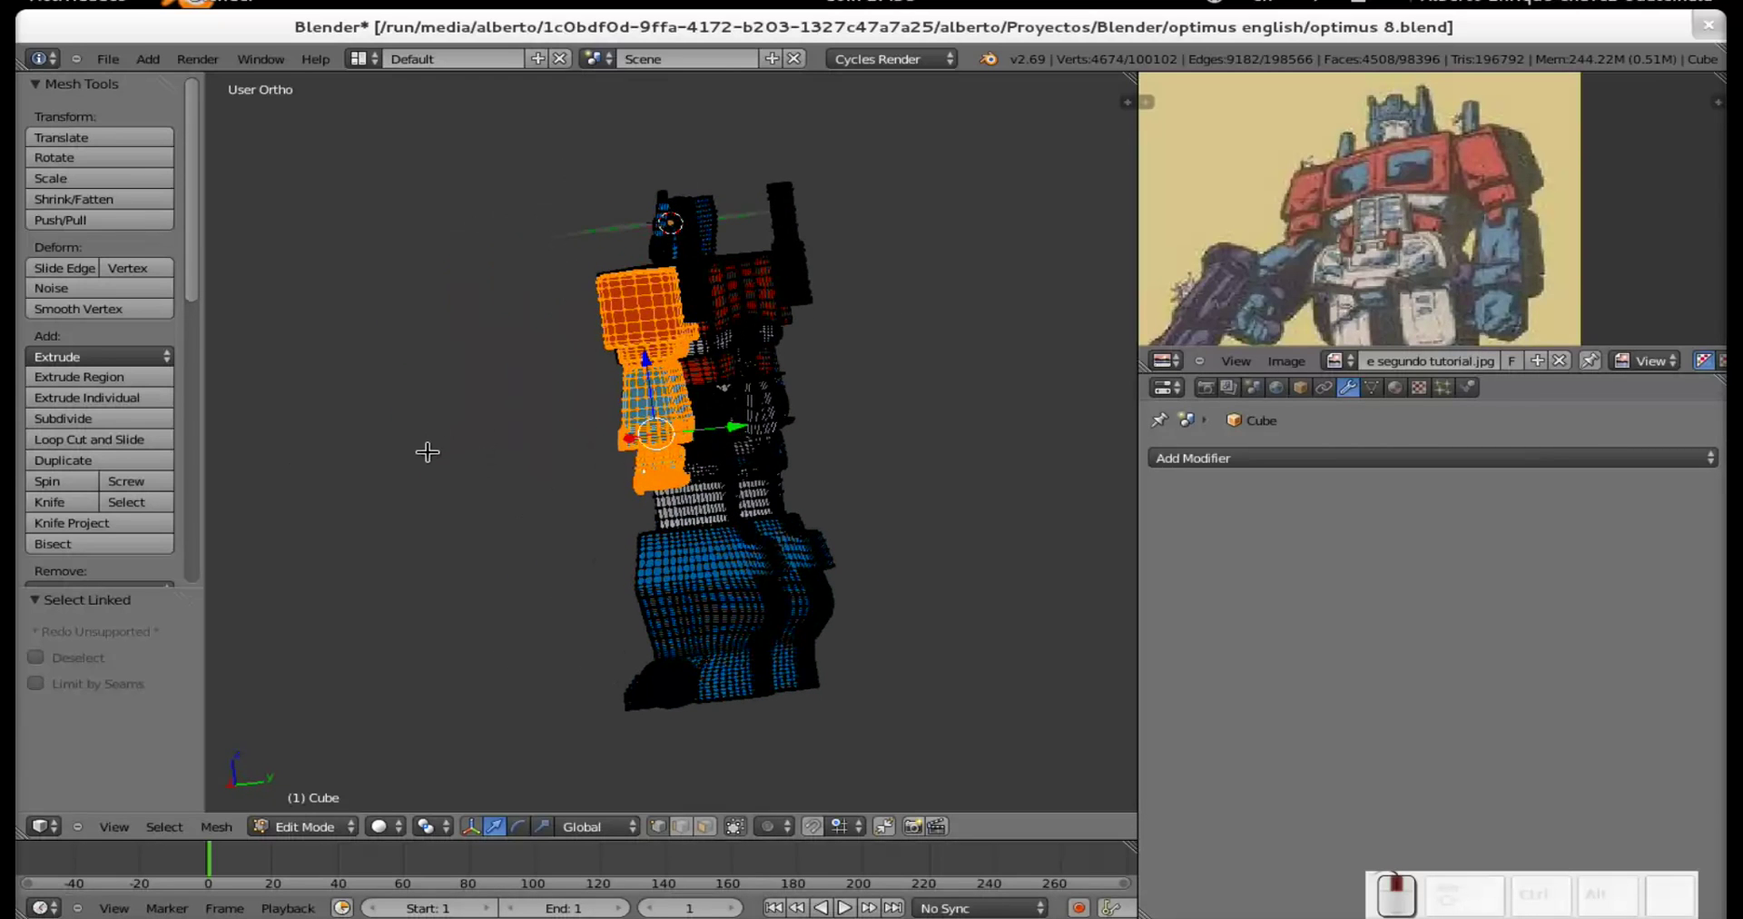
shift+right_click(694, 286)
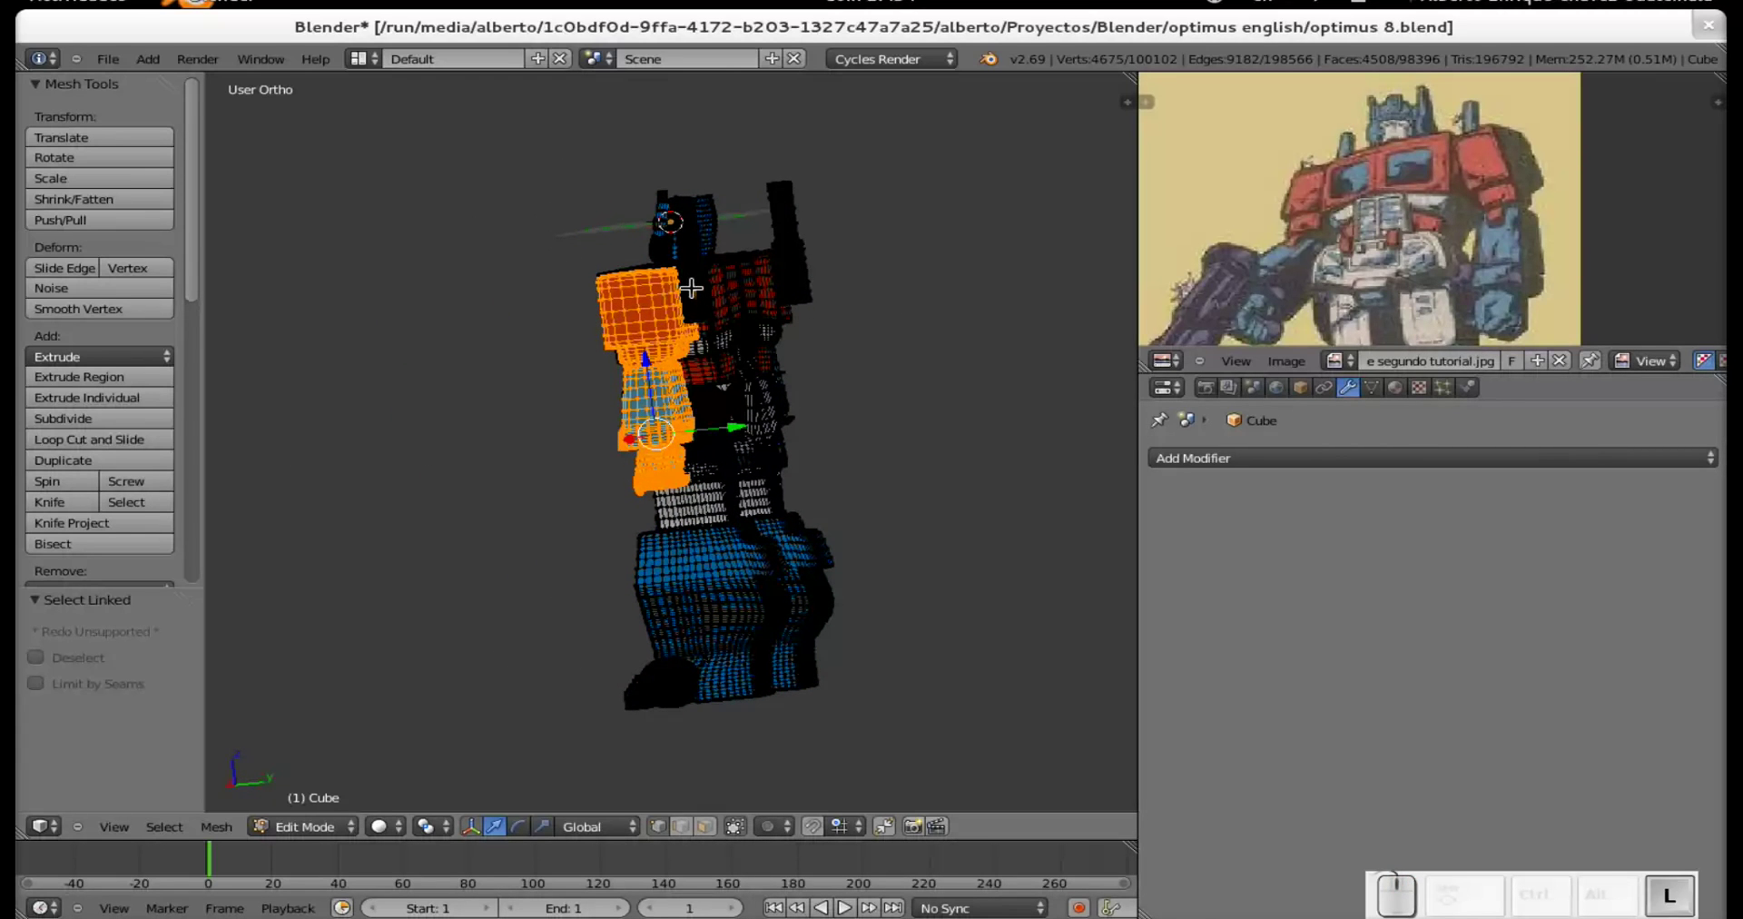
key(l)
Rotate the selected arm assembly about 15° around the global X axis.
middle_drag(692, 288, 742, 478)
scroll(782, 428, up, 3)
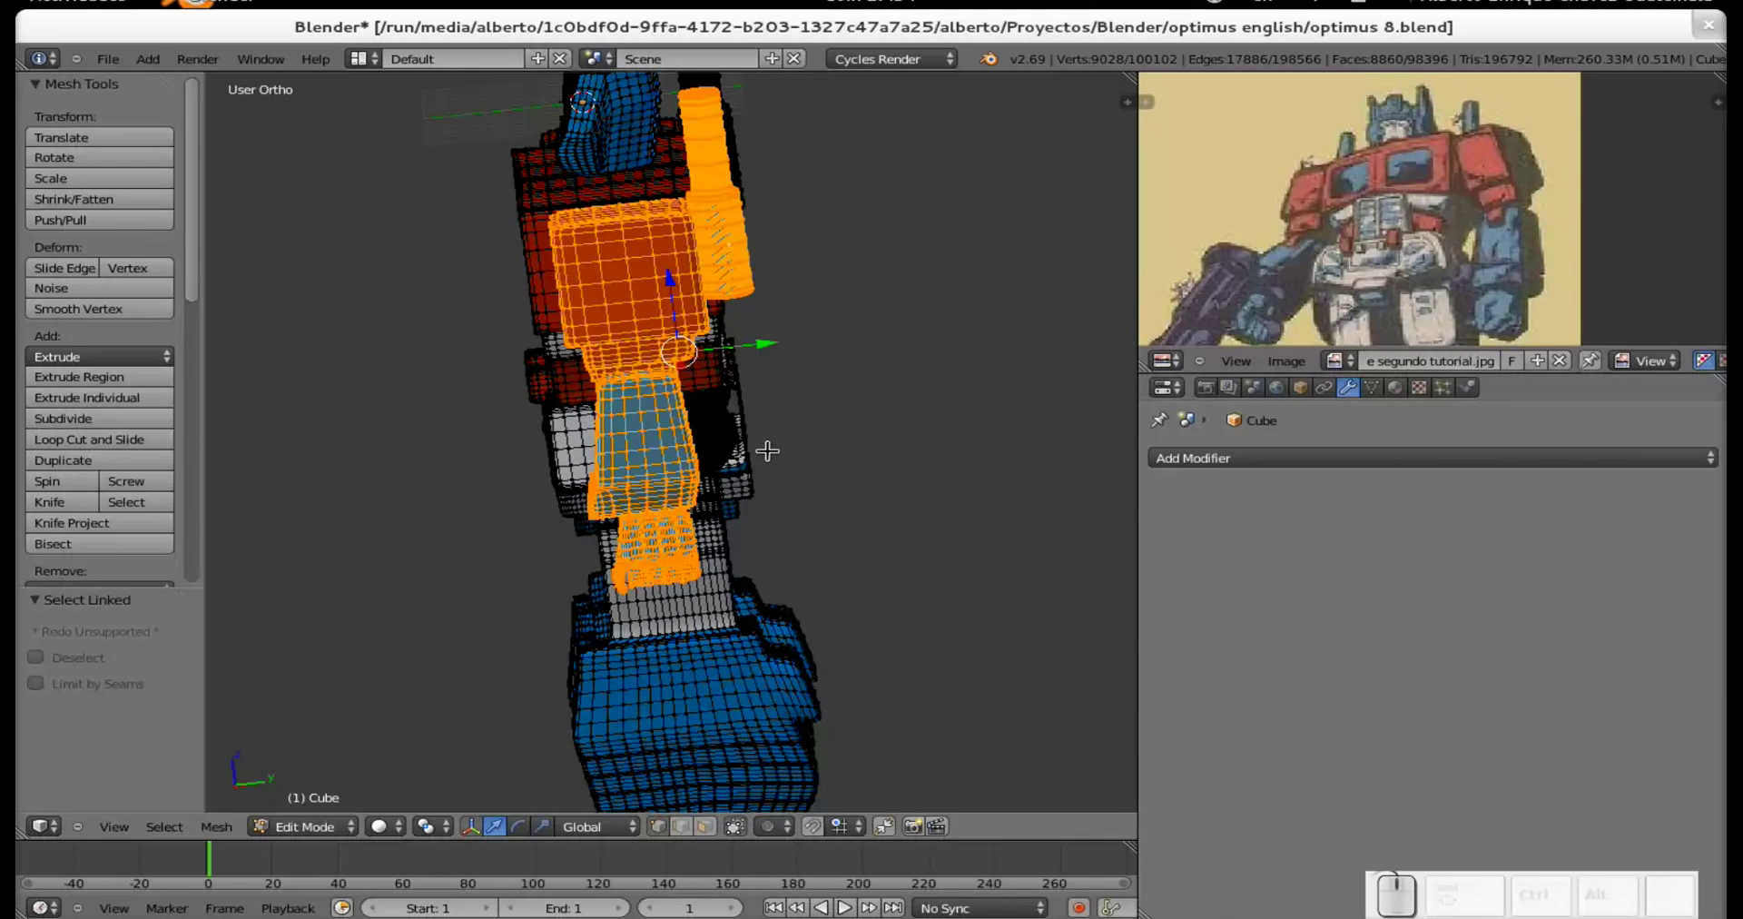
key(r)
key(x)
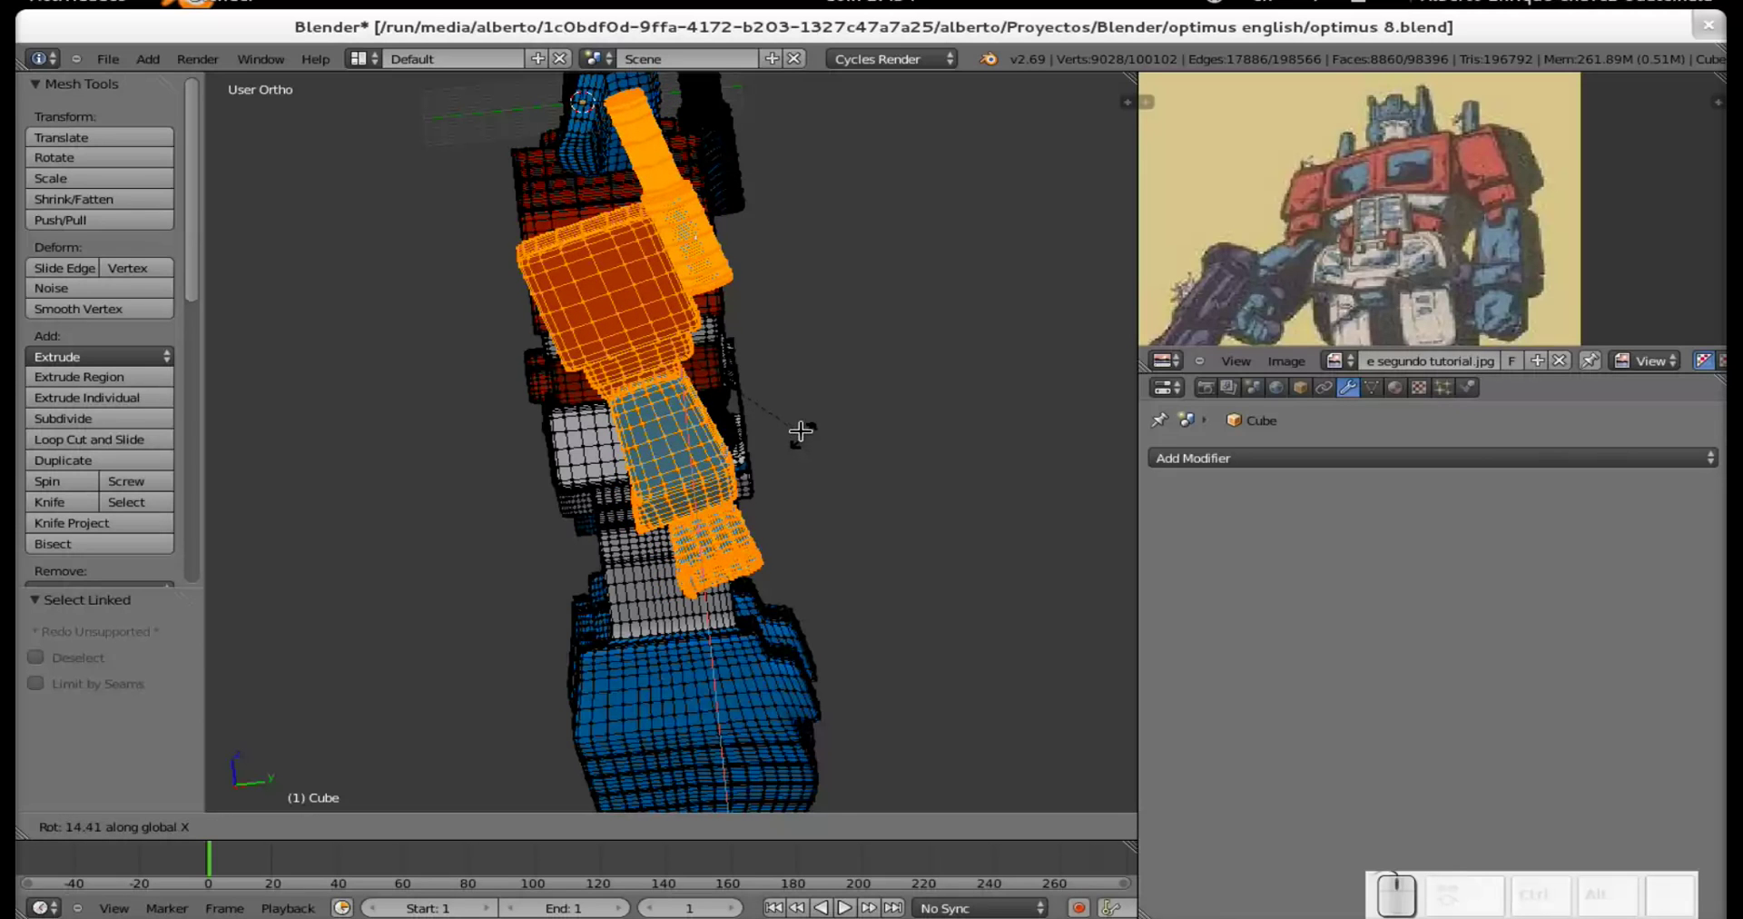
click(798, 430)
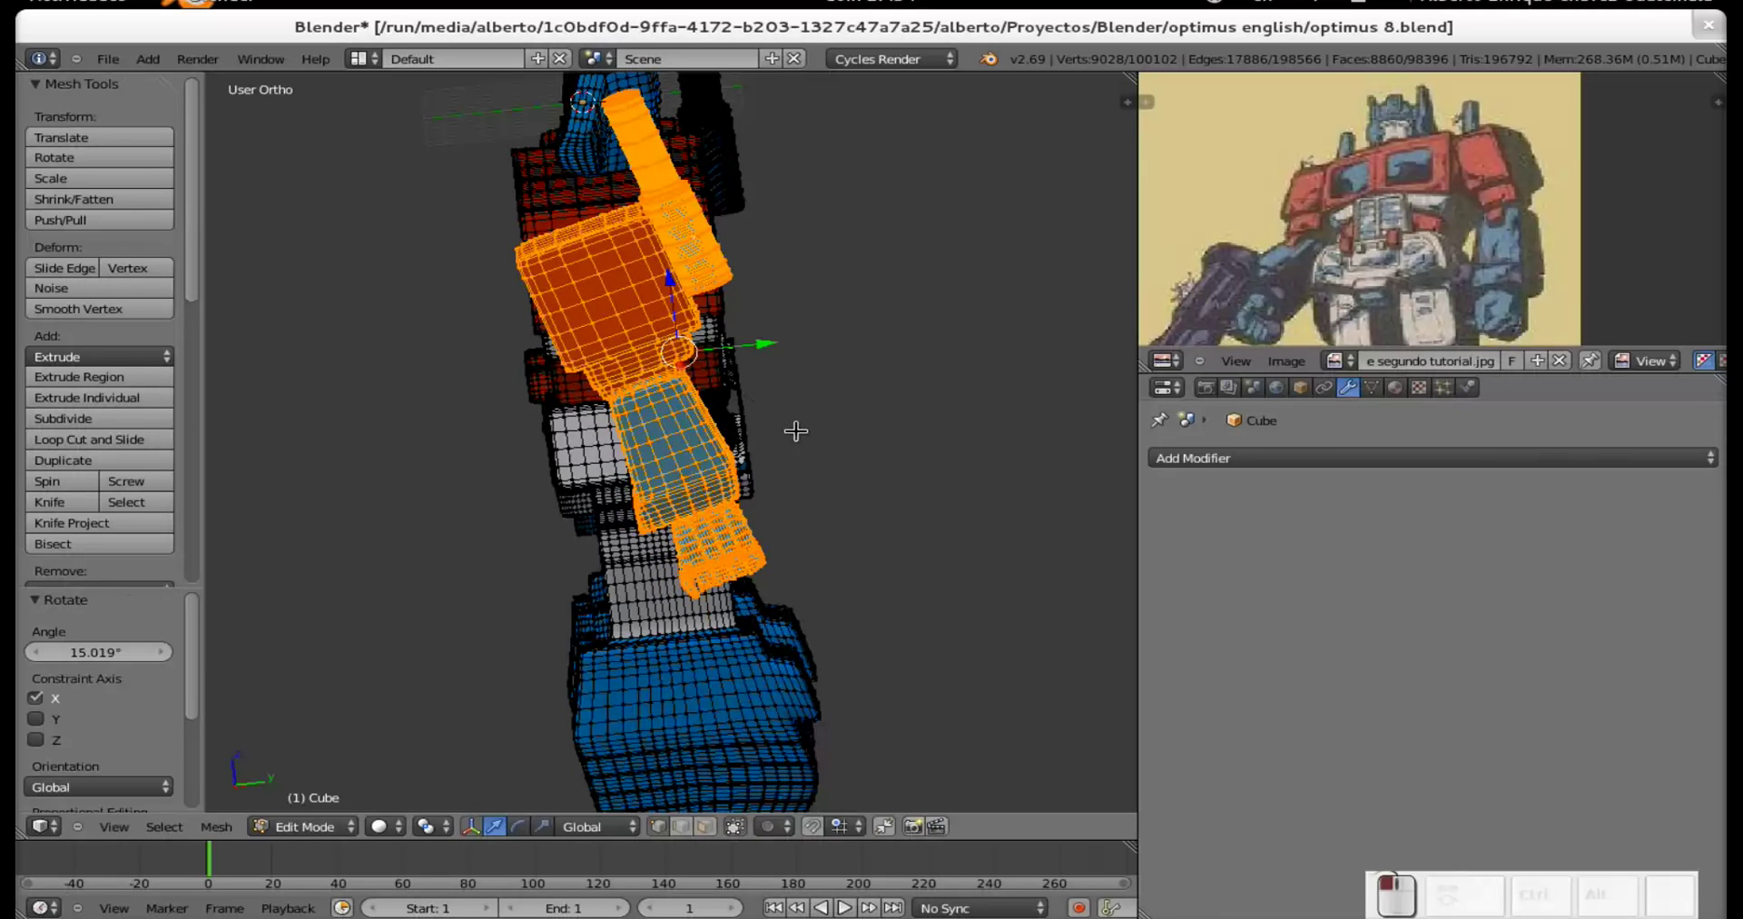
Move the rotated arm assembly about 0.722 along Y and 0.406 along Z to realign it with the torso.
middle_drag(611, 345, 559, 287)
middle_drag(420, 307, 775, 319)
key(g)
key(y)
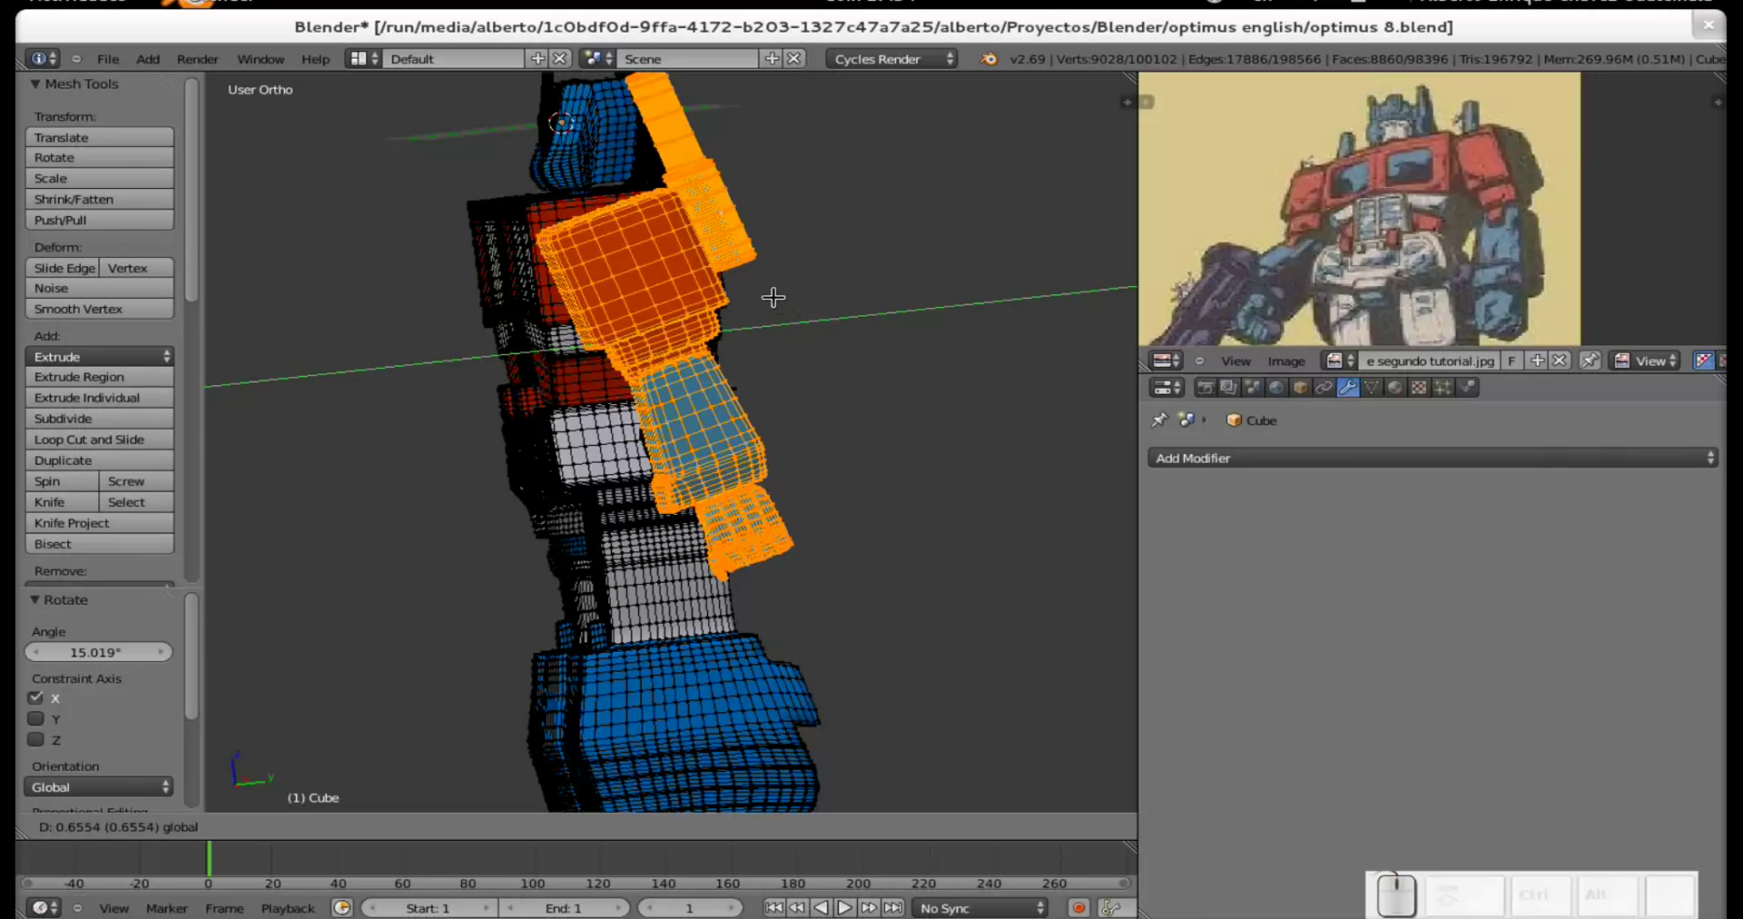
click(700, 264)
key(g)
key(z)
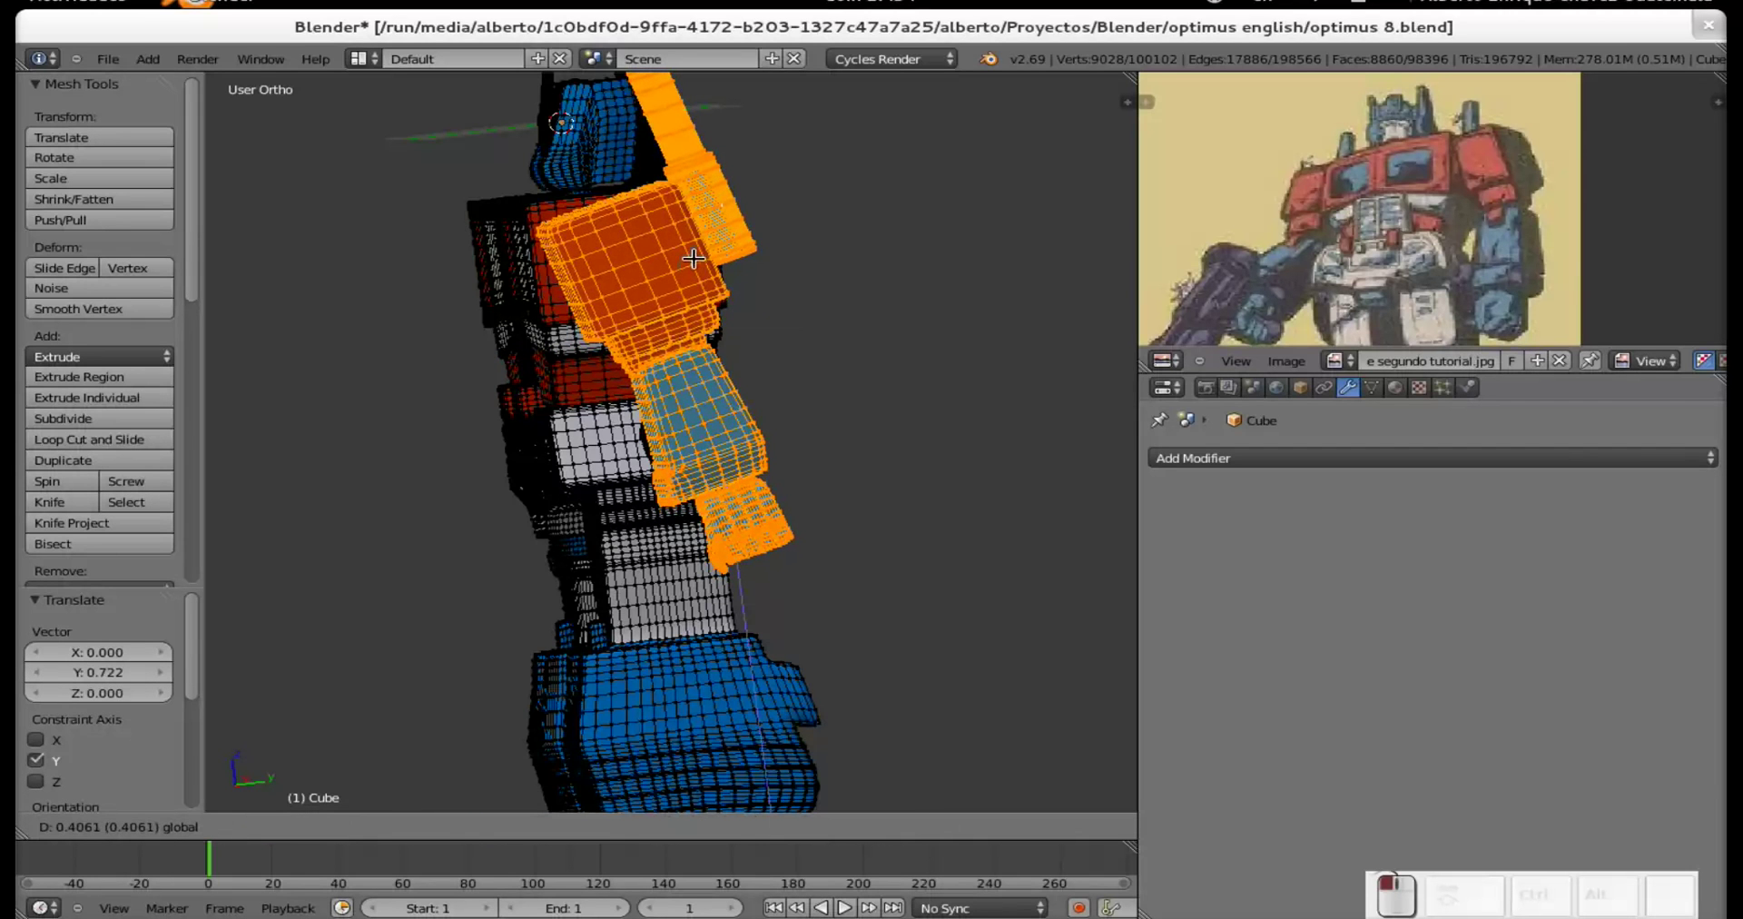
click(693, 259)
Select only the linked forearm and hand meshes of the rotated arm.
scroll(744, 424, up, 2)
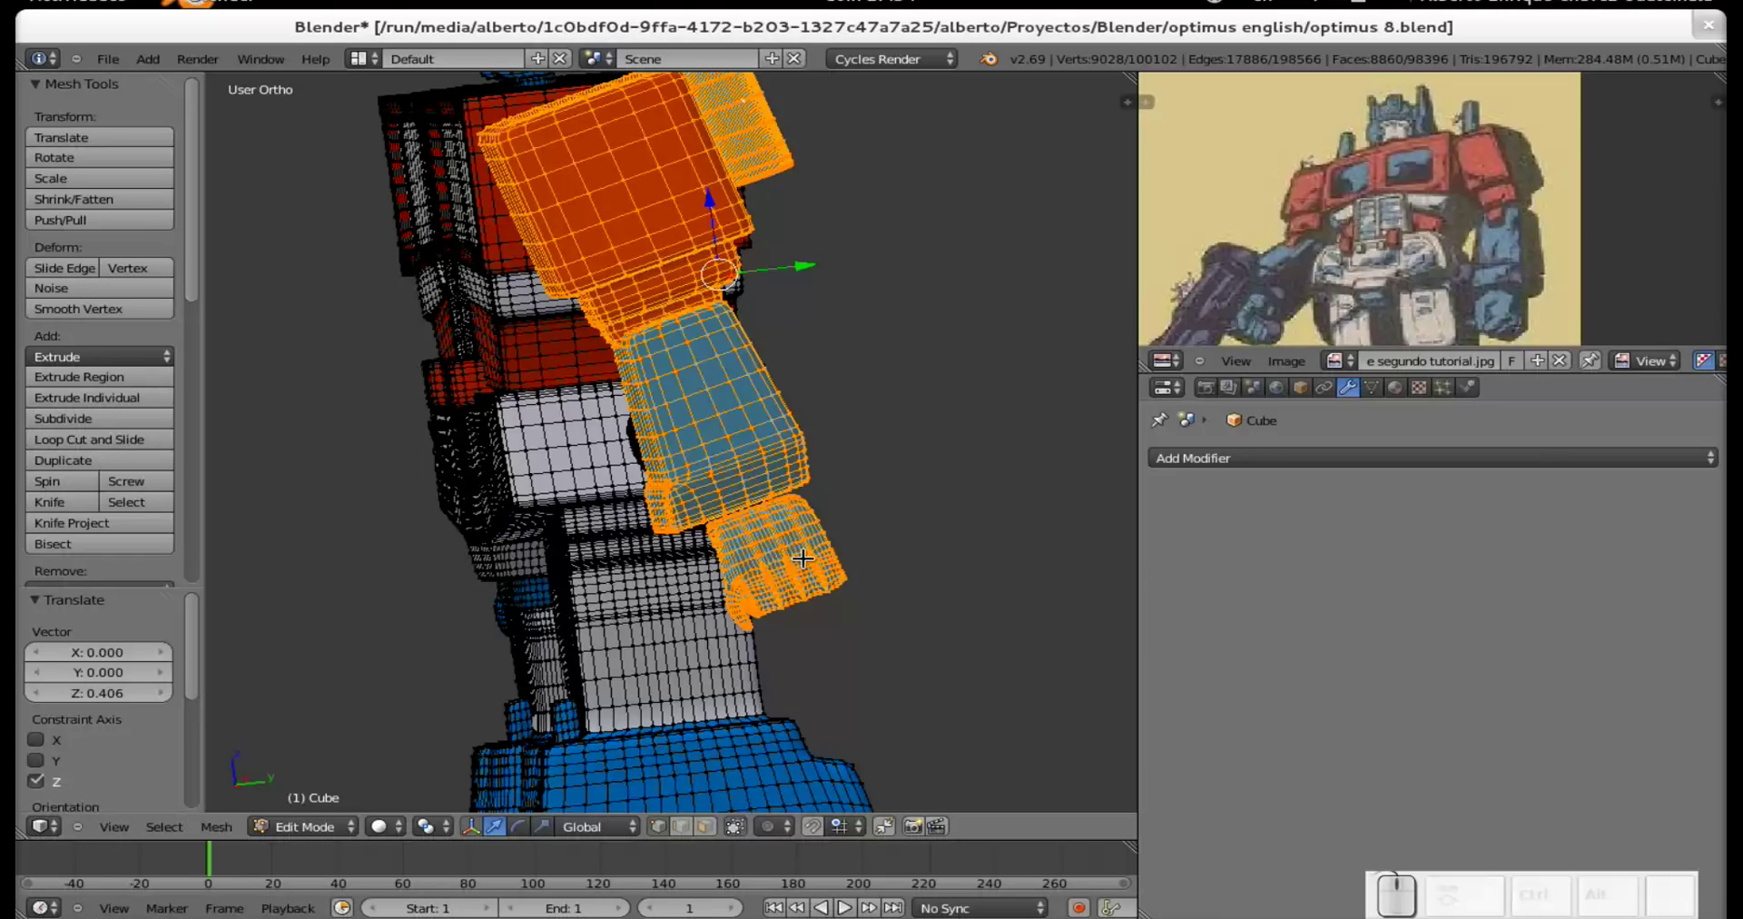
right_click(746, 428)
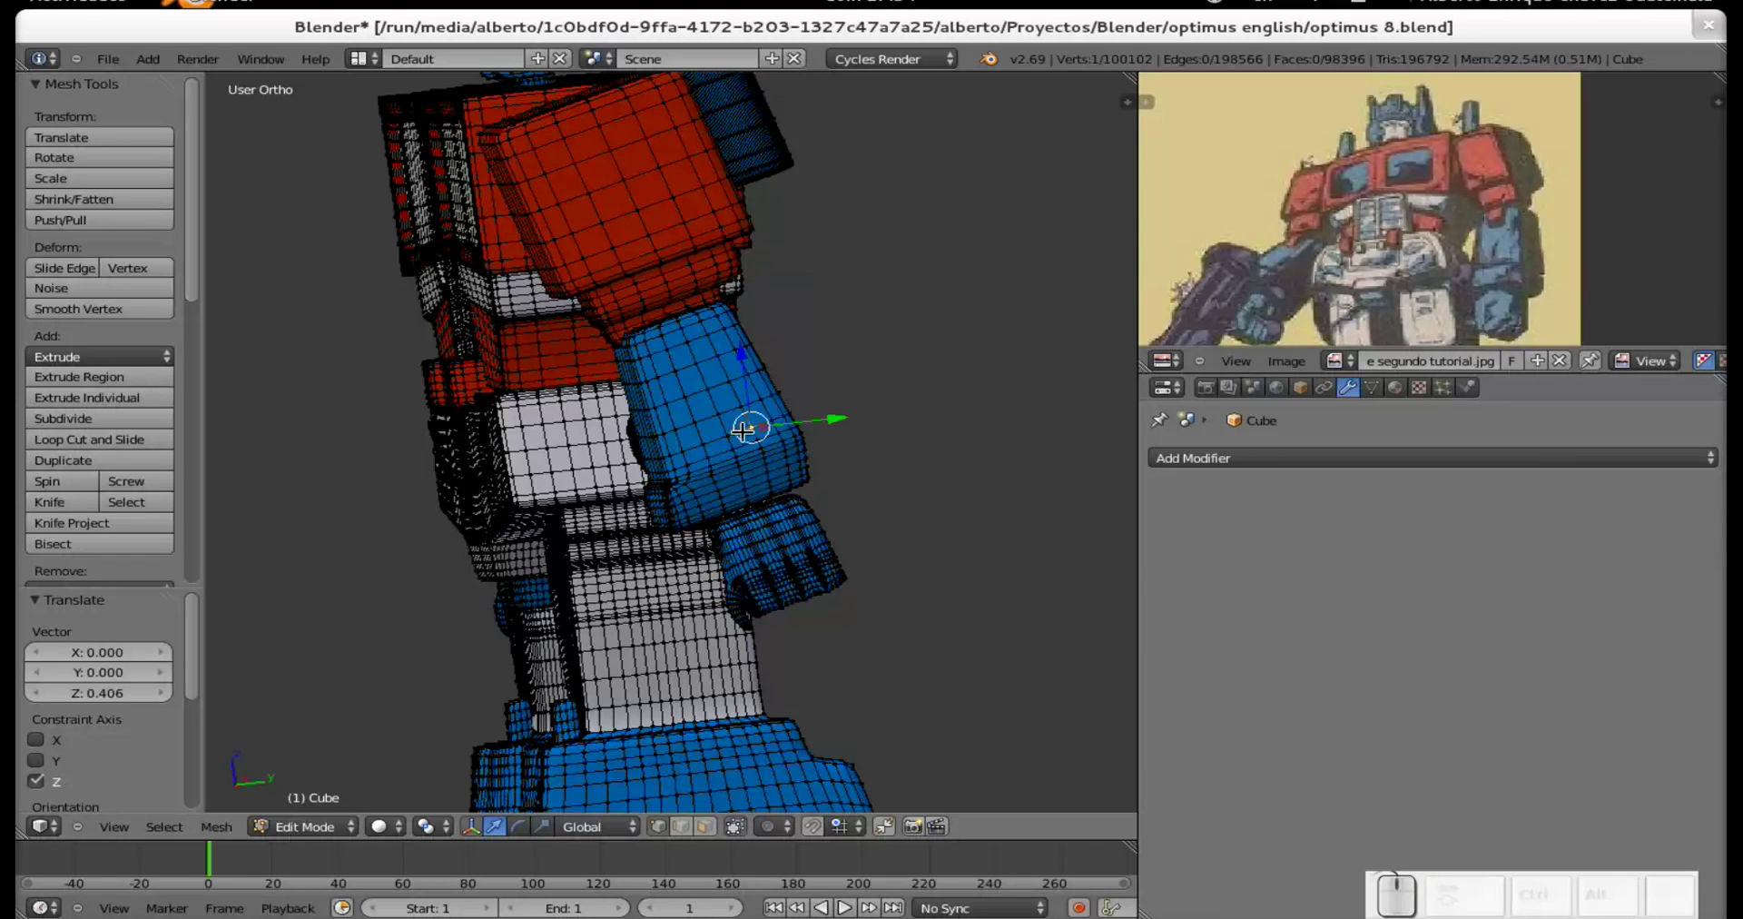
key(l)
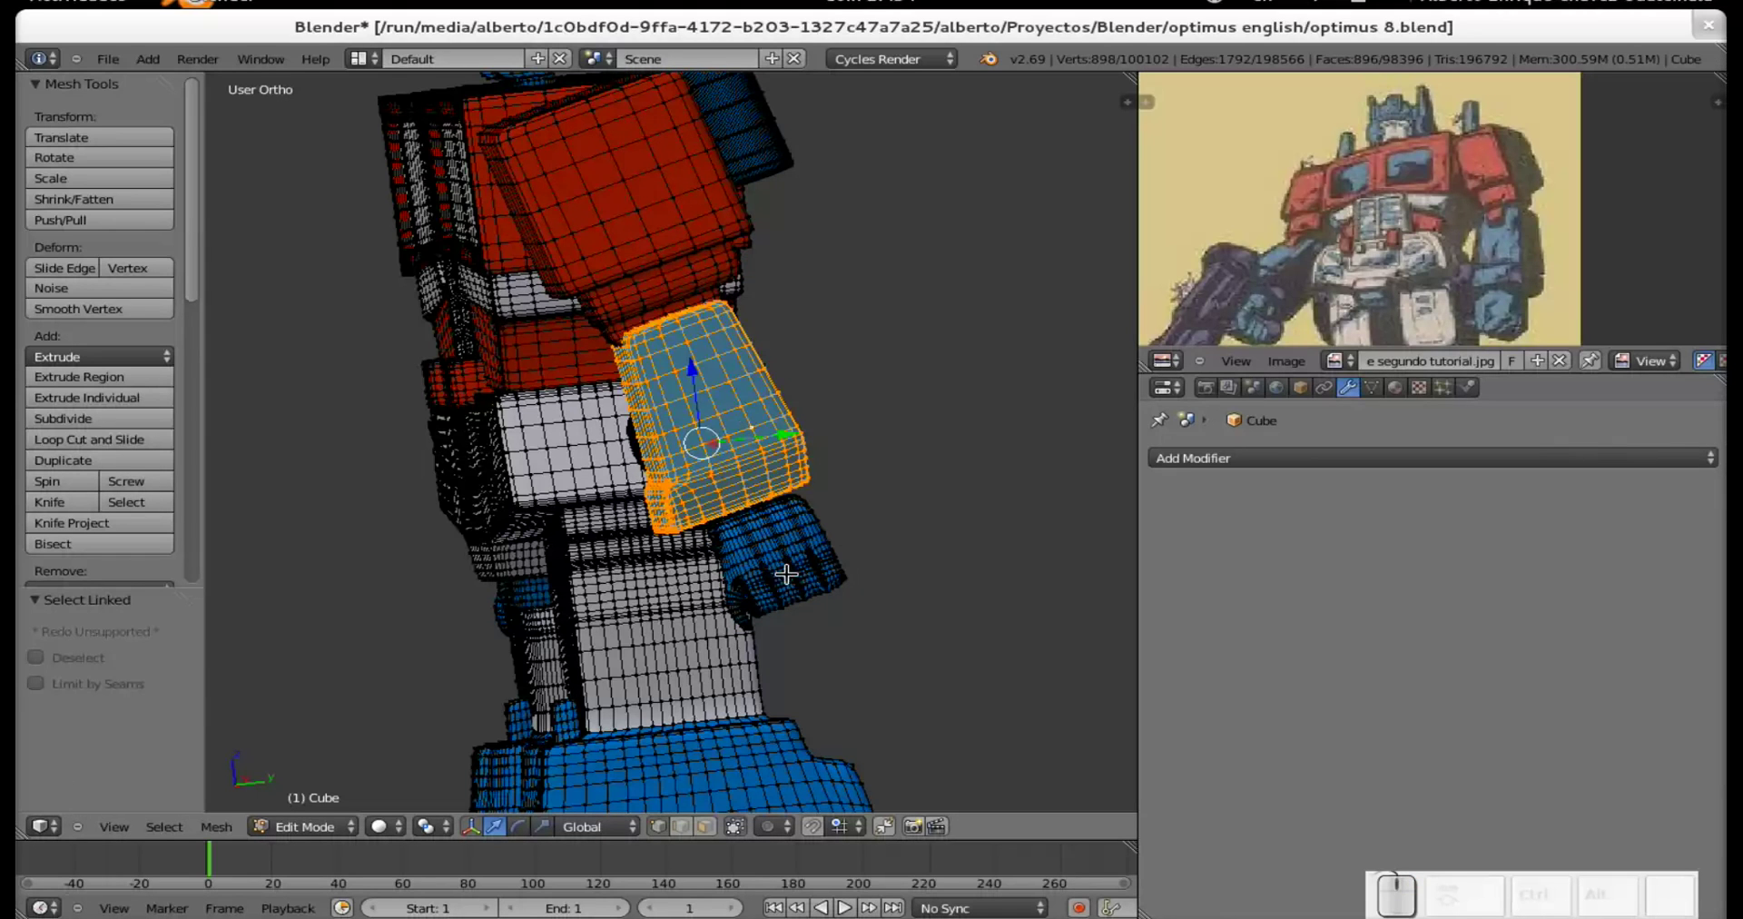
shift+right_click(778, 548)
key(l)
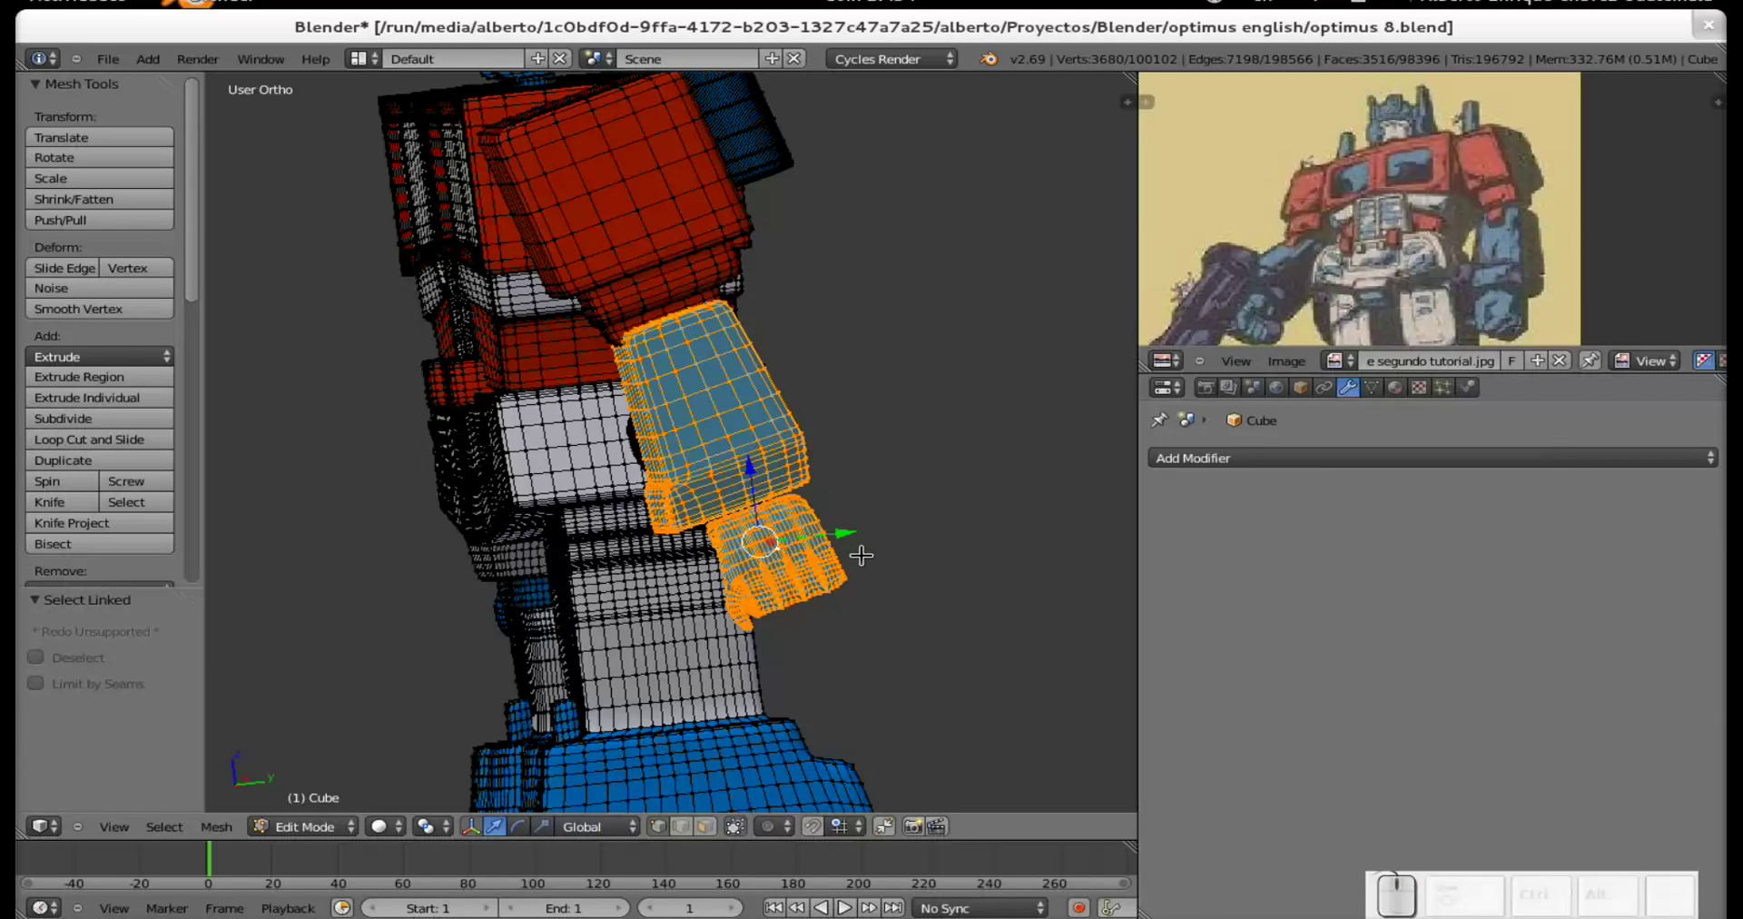
Rotate the forearm and hand about -9° around X and shift them about -2.169 along Y.
key(r)
key(x)
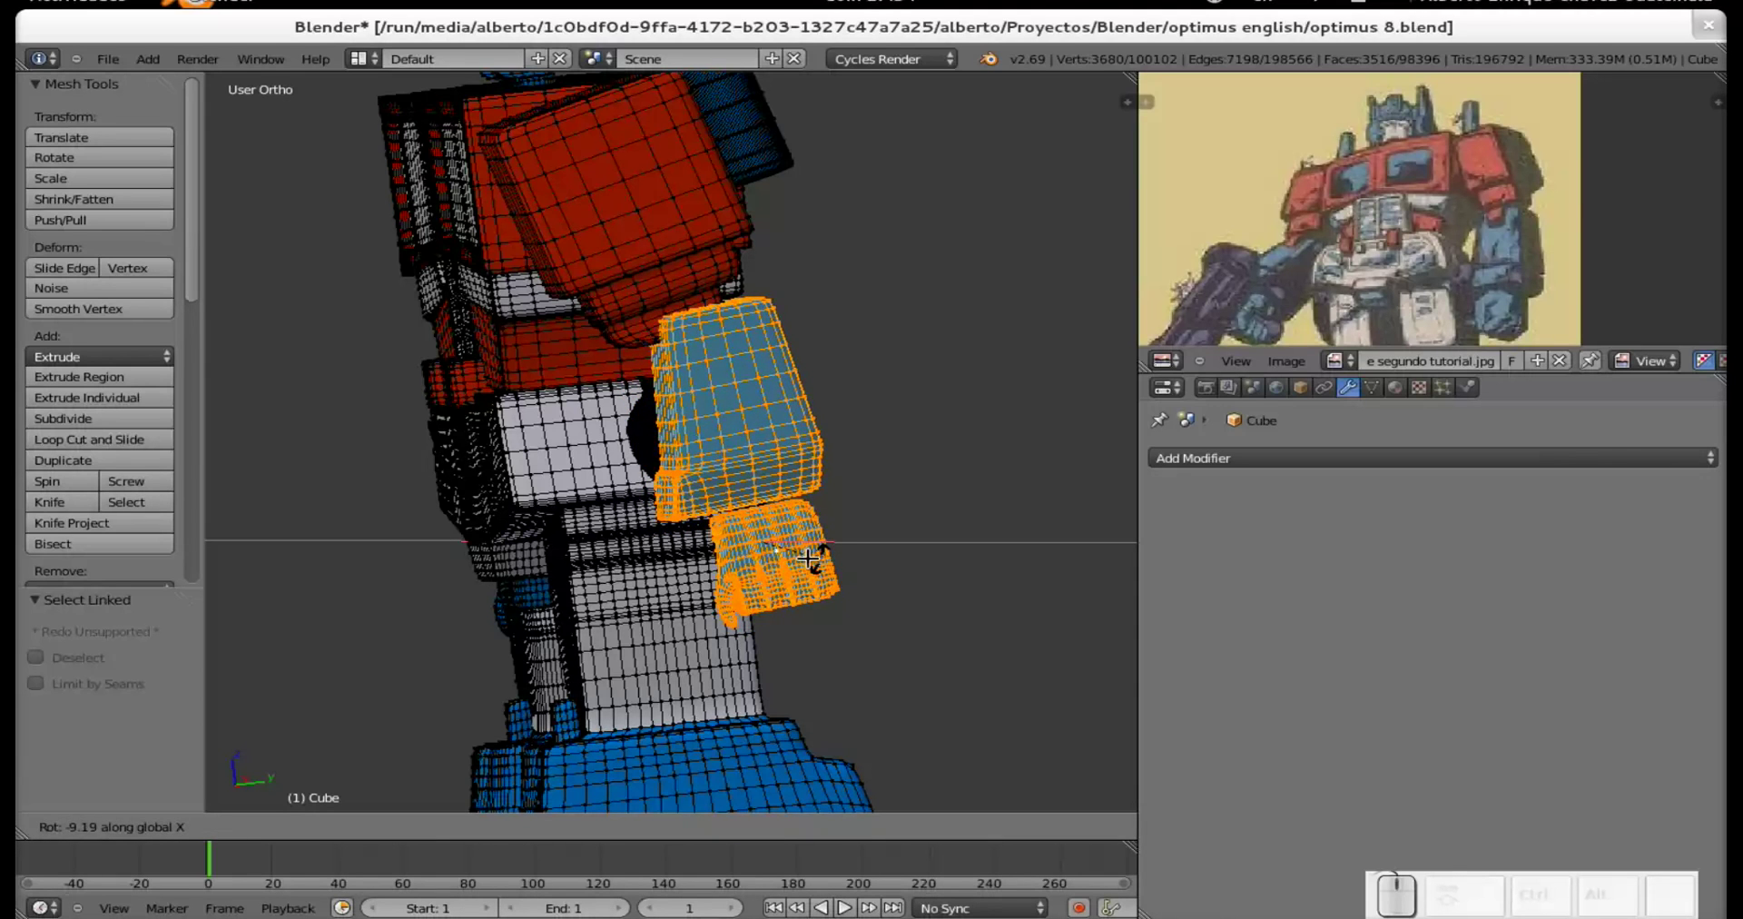
click(807, 557)
drag(840, 532, 785, 543)
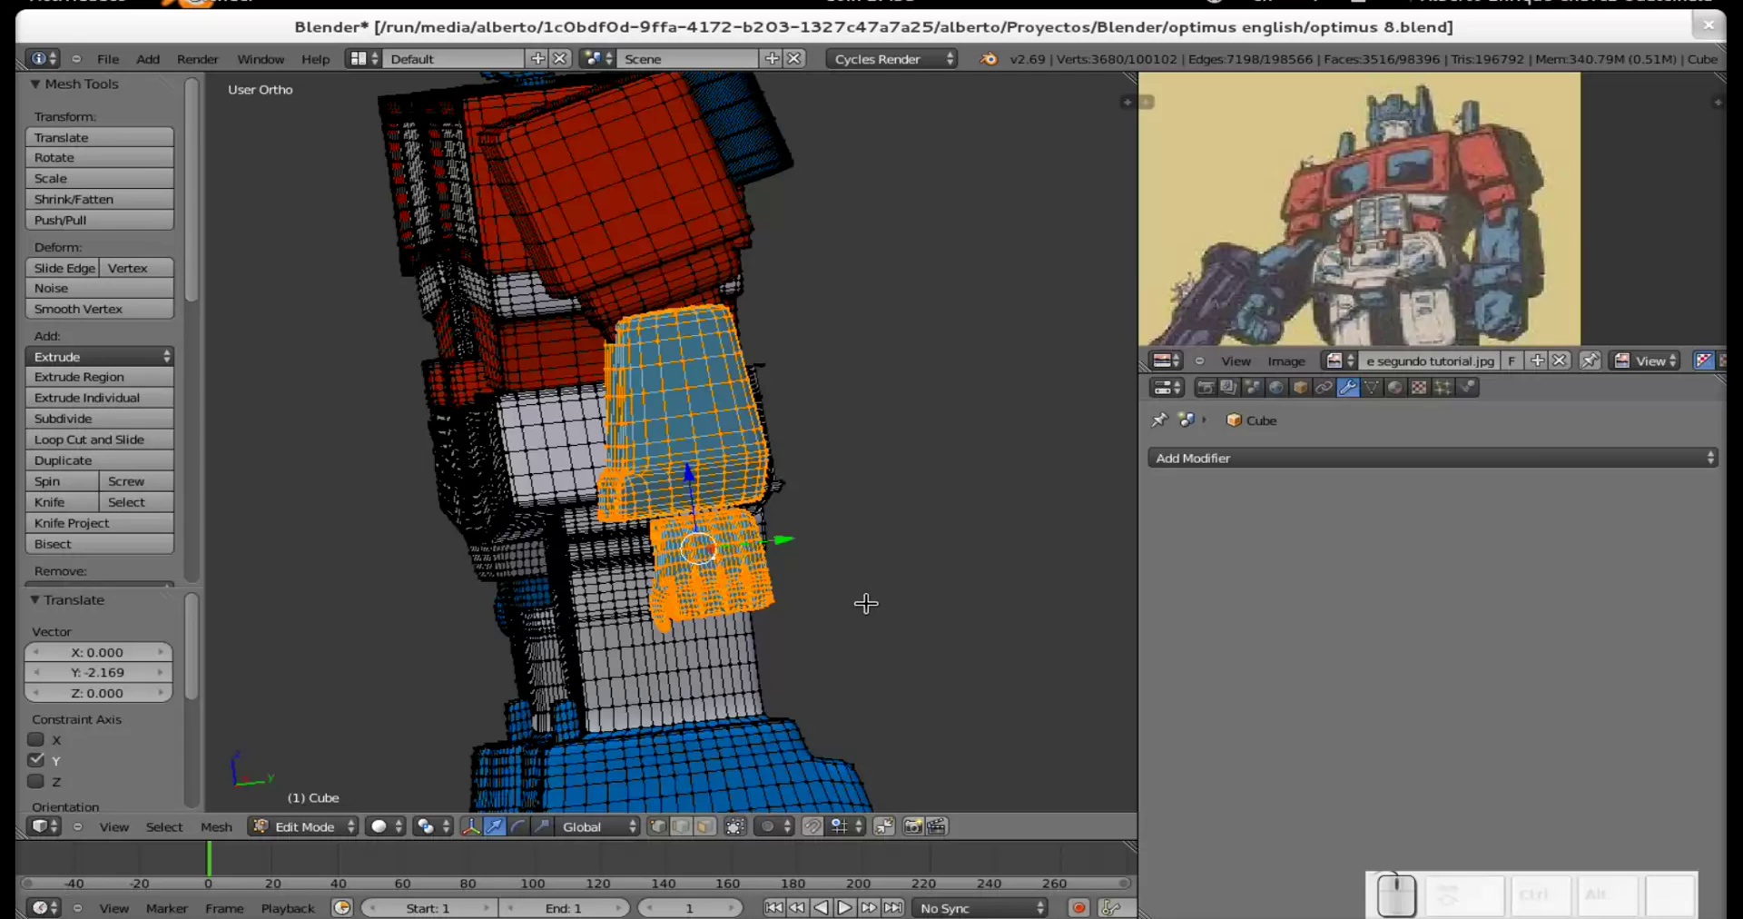
Rotate the forearm and hand slightly further in the negative direction around X and move them about -0.968 along Y.
key(r)
key(x)
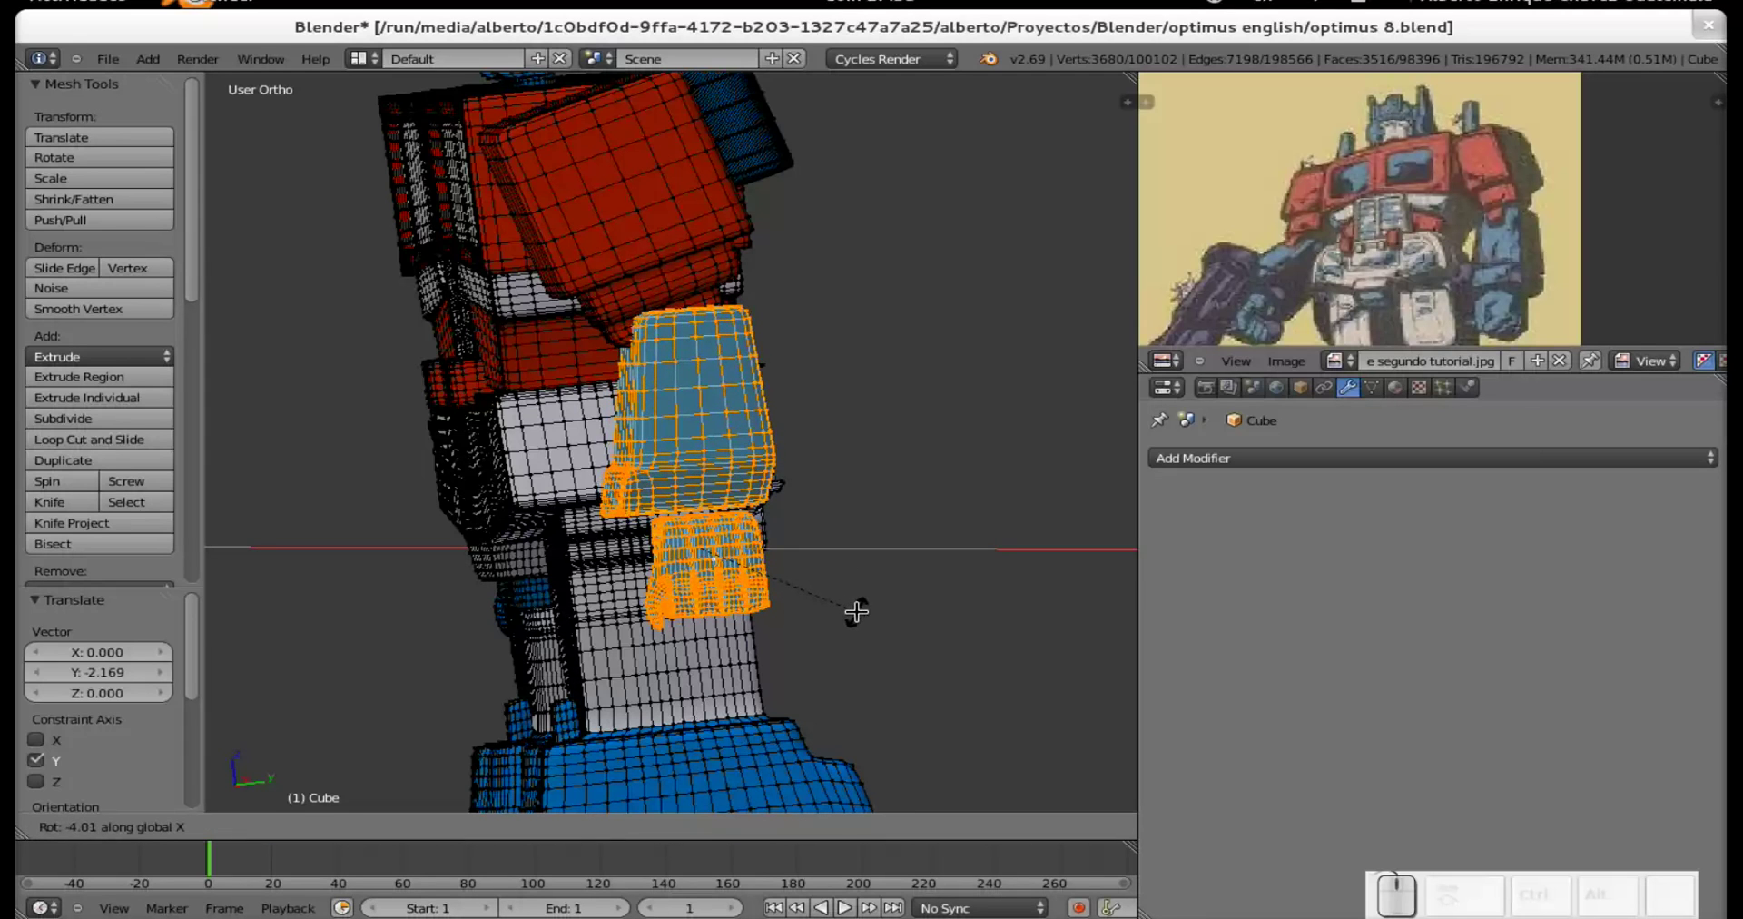
click(831, 578)
drag(781, 539, 754, 542)
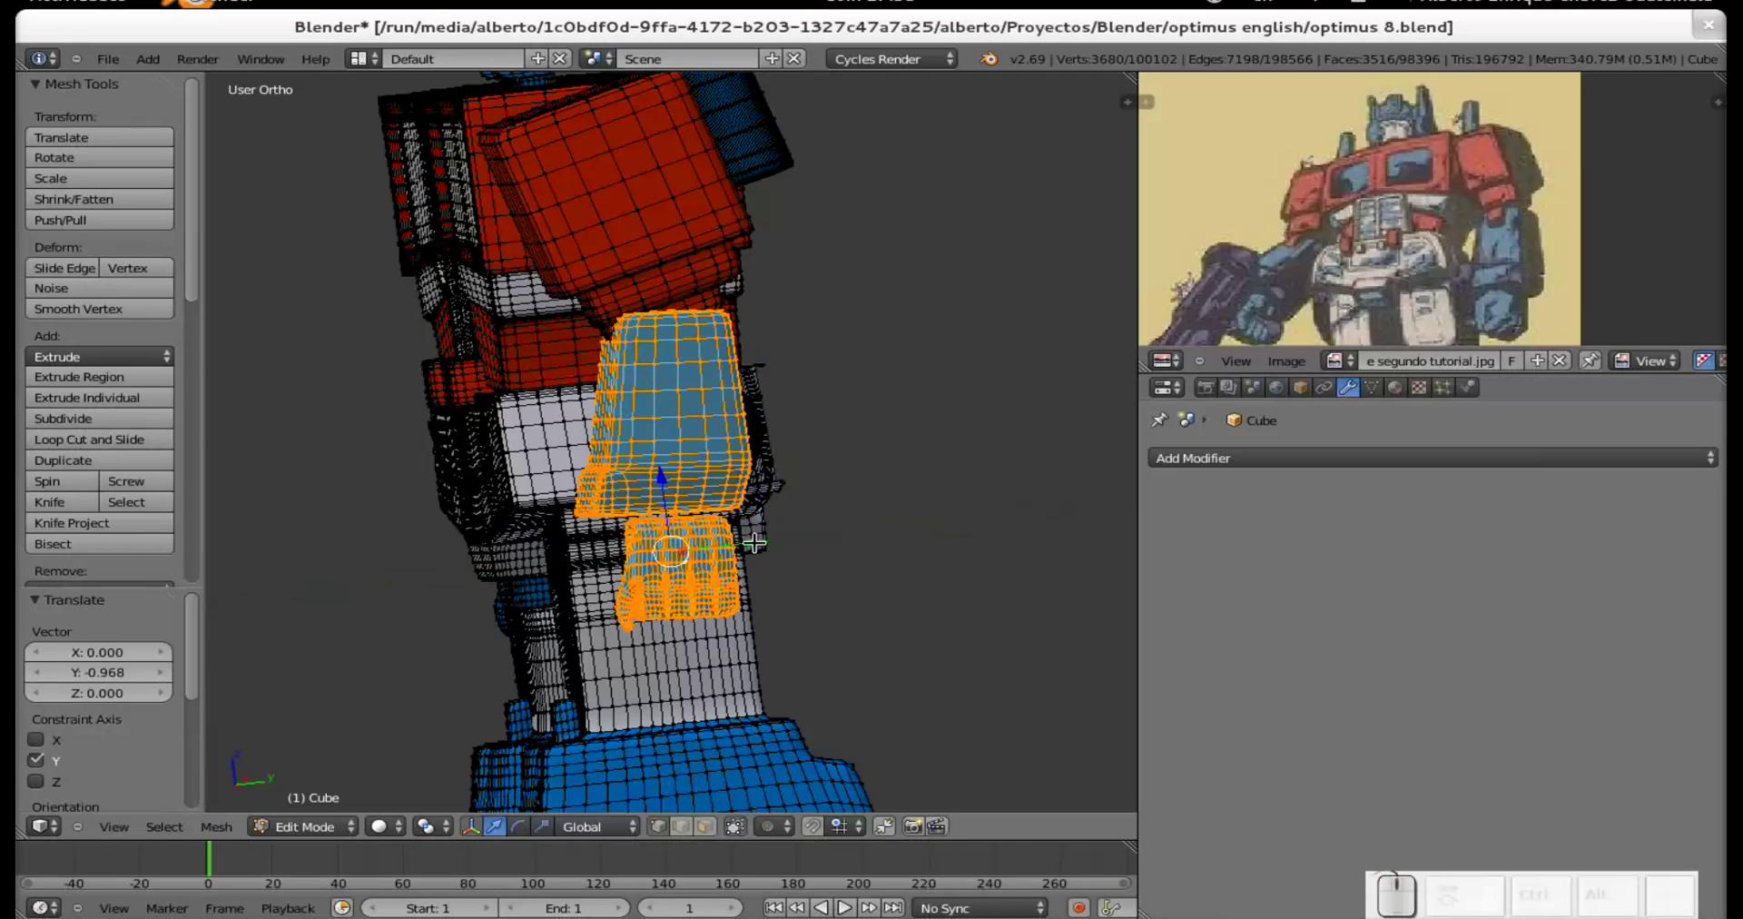
Select only the linked forearm and hand meshes of the opposite, still unposed arm.
middle_drag(776, 493, 931, 493)
scroll(931, 493, down, 4)
mouse_move(635, 511)
middle_down()
mouse_move(763, 465)
mouse_move(746, 461)
mouse_move(817, 463)
mouse_move(494, 491)
mouse_move(621, 502)
middle_up()
scroll(621, 502, up, 5)
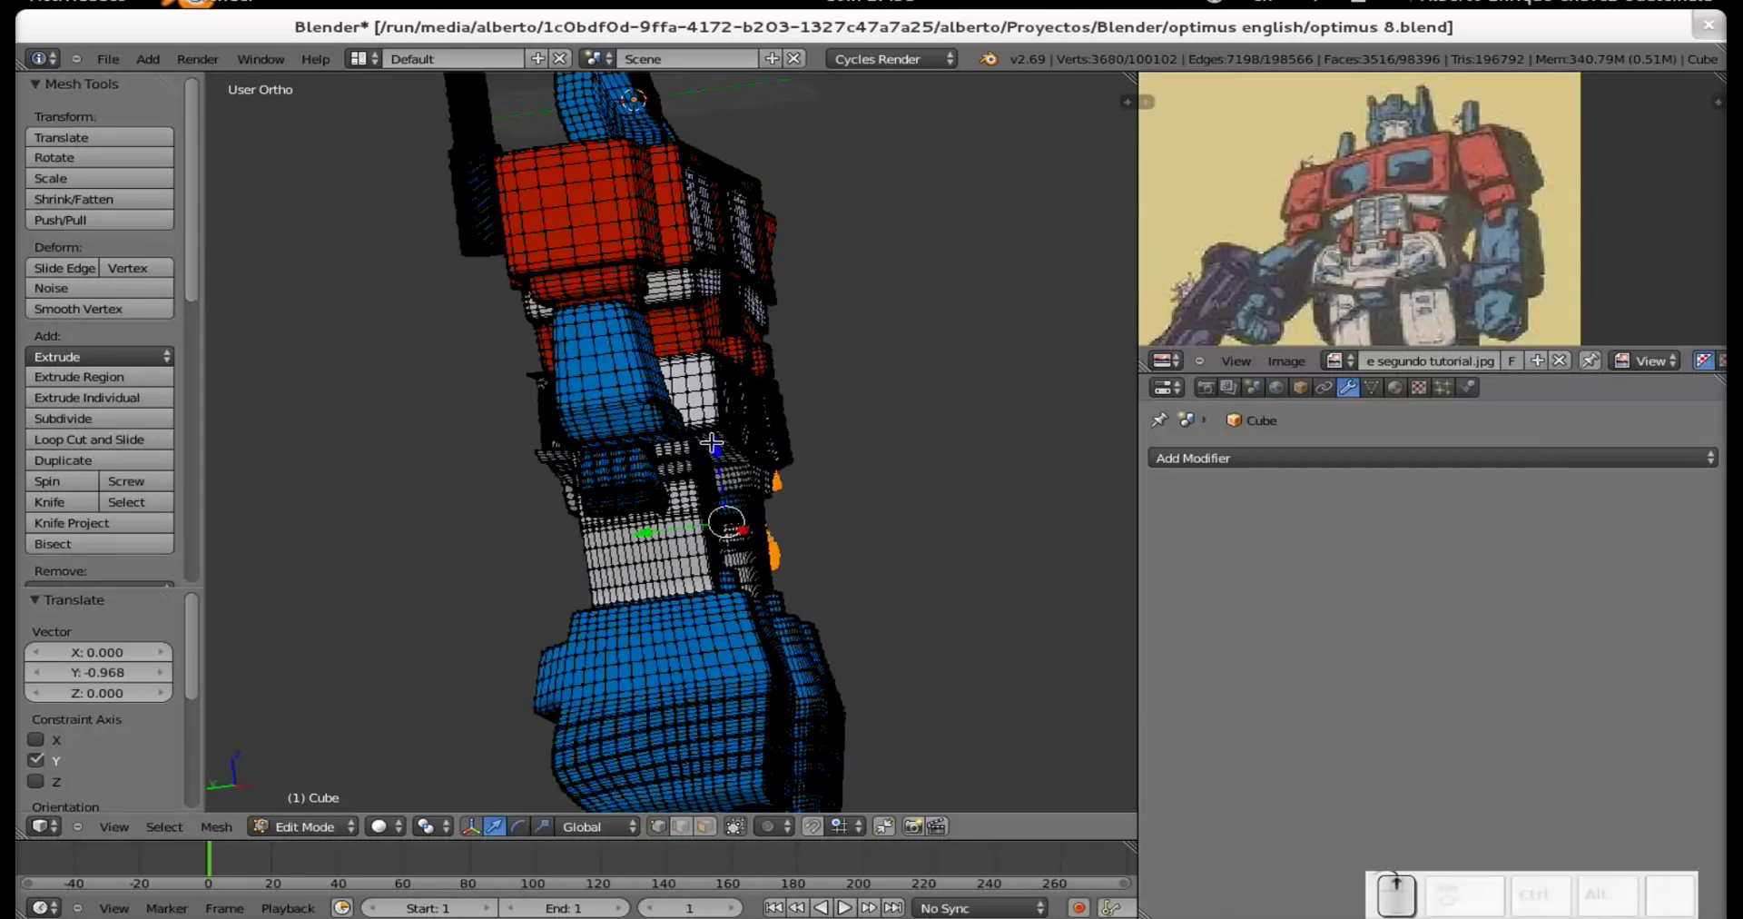
shift+scroll(495, 542, up, 3)
mouse_move(495, 542)
middle_down()
mouse_move(494, 518)
mouse_move(529, 545)
mouse_move(482, 545)
middle_up()
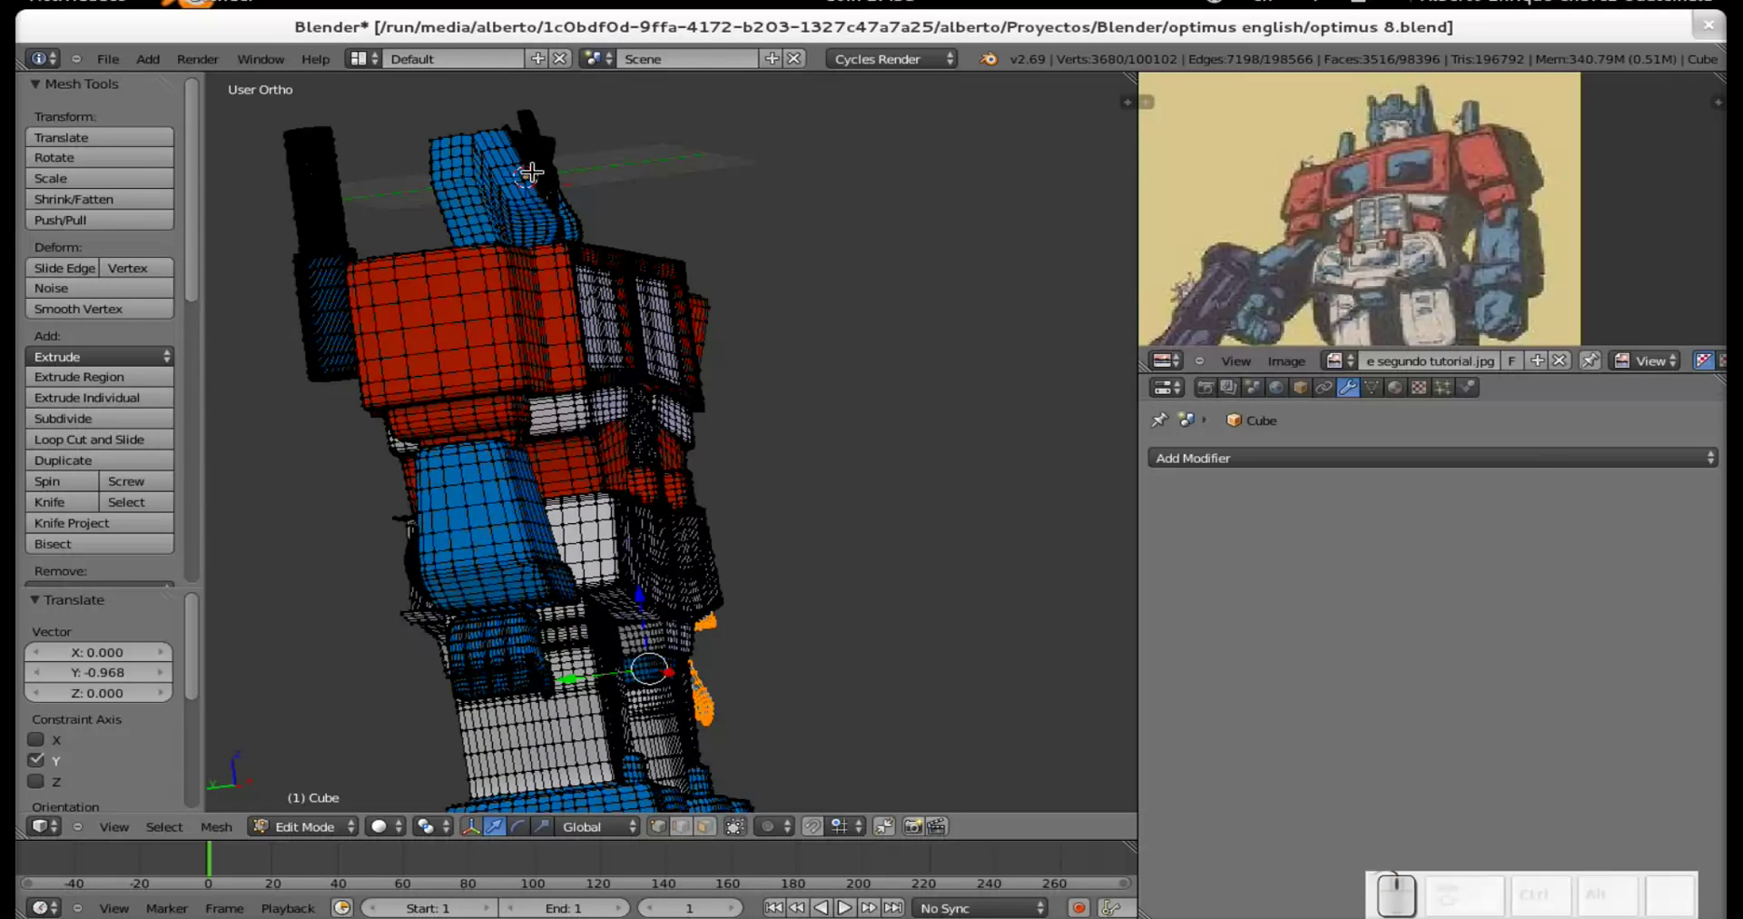
middle_drag(581, 180, 513, 210)
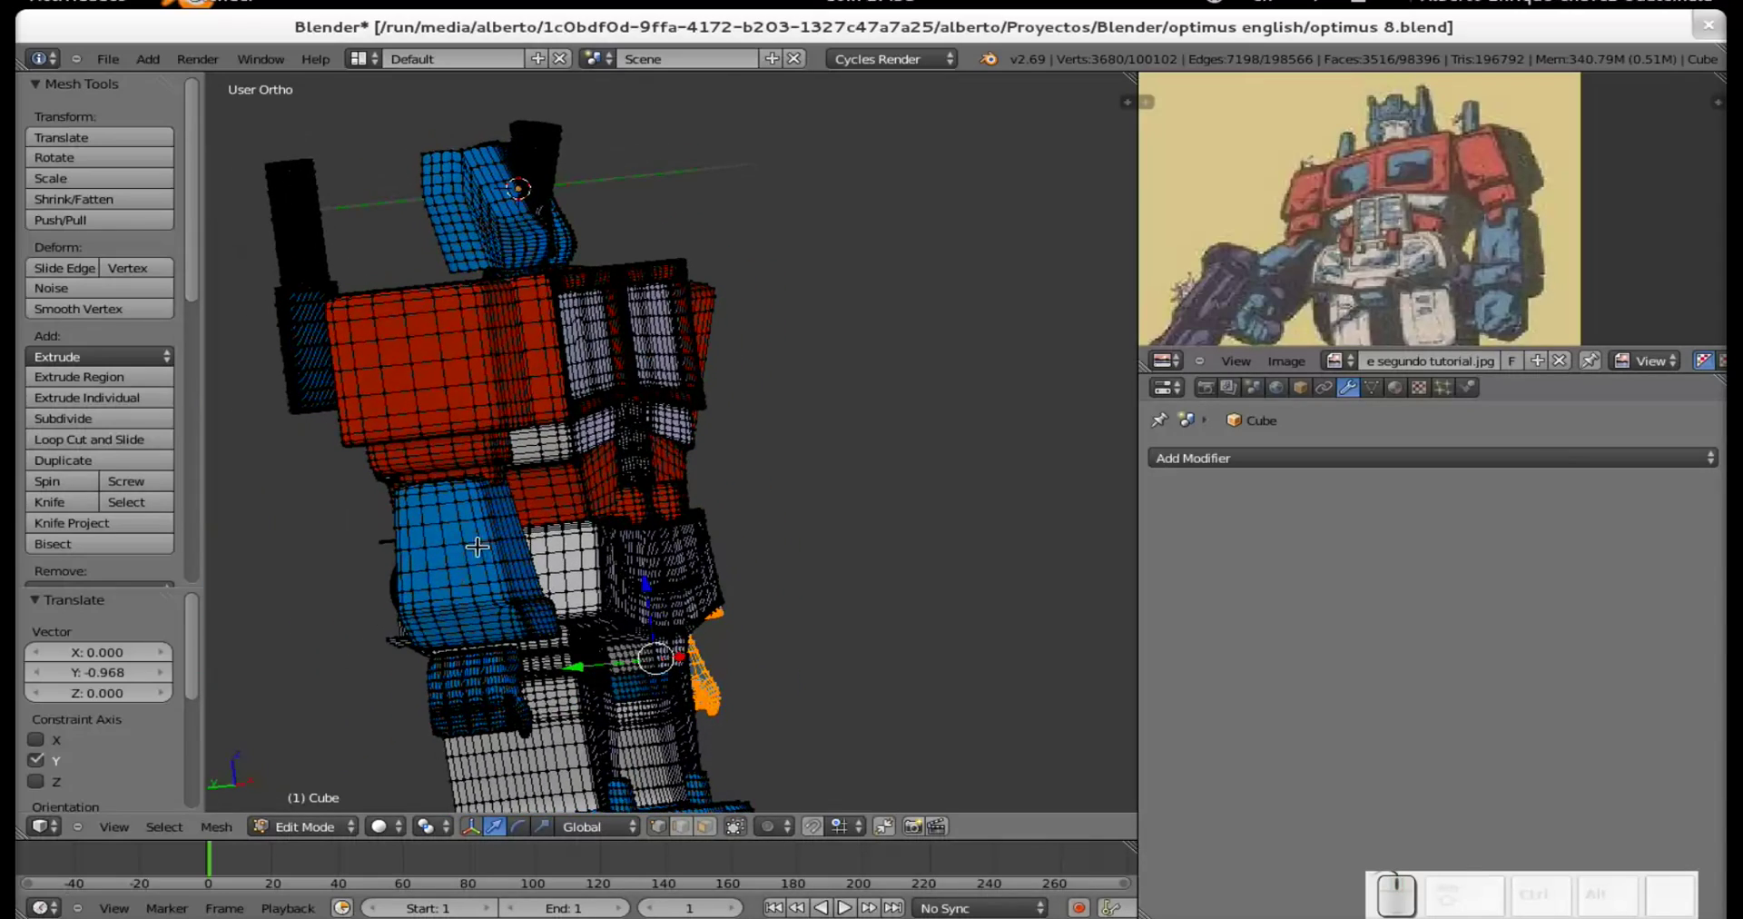
right_click(442, 524)
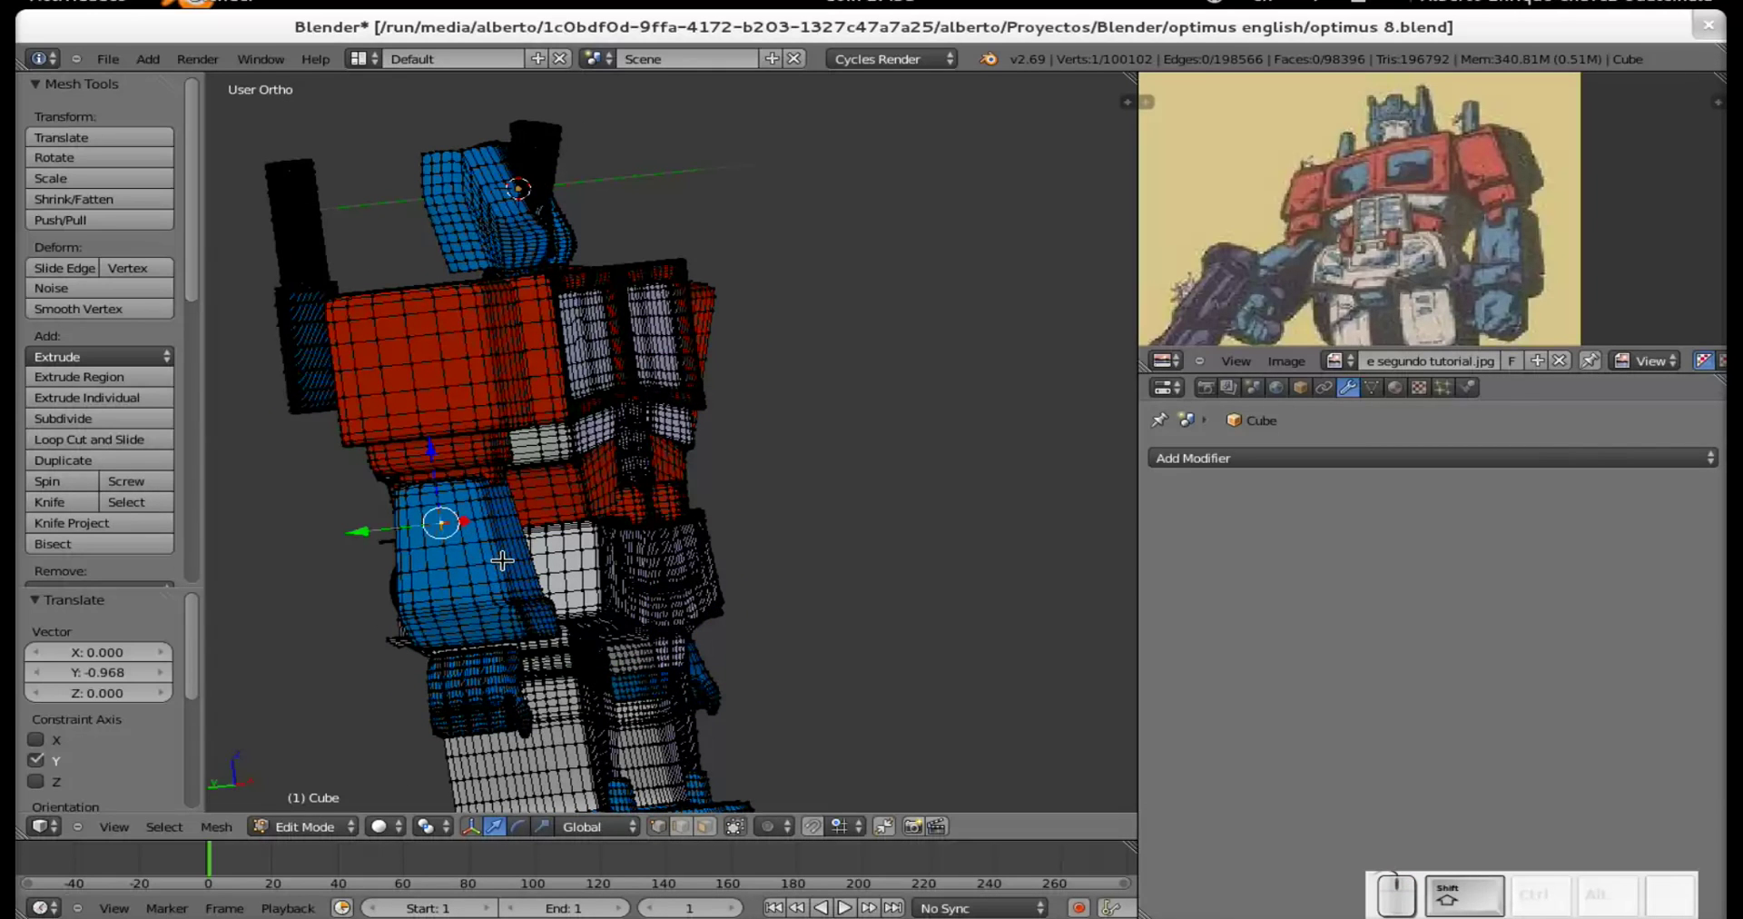
key(l)
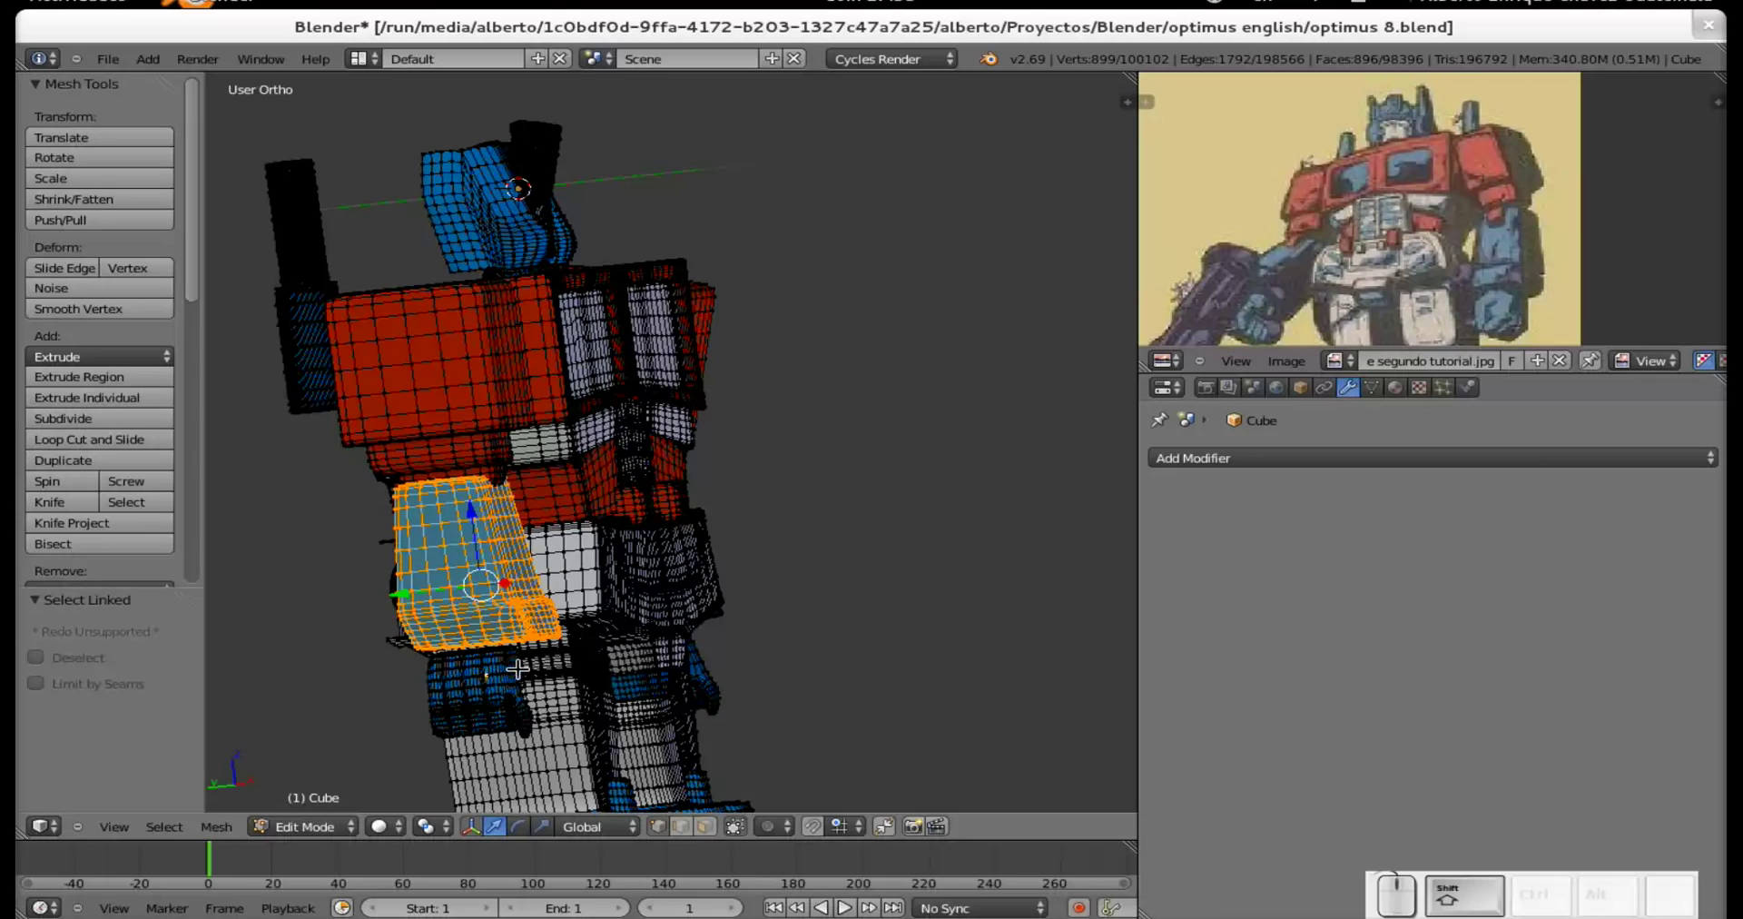
key(l)
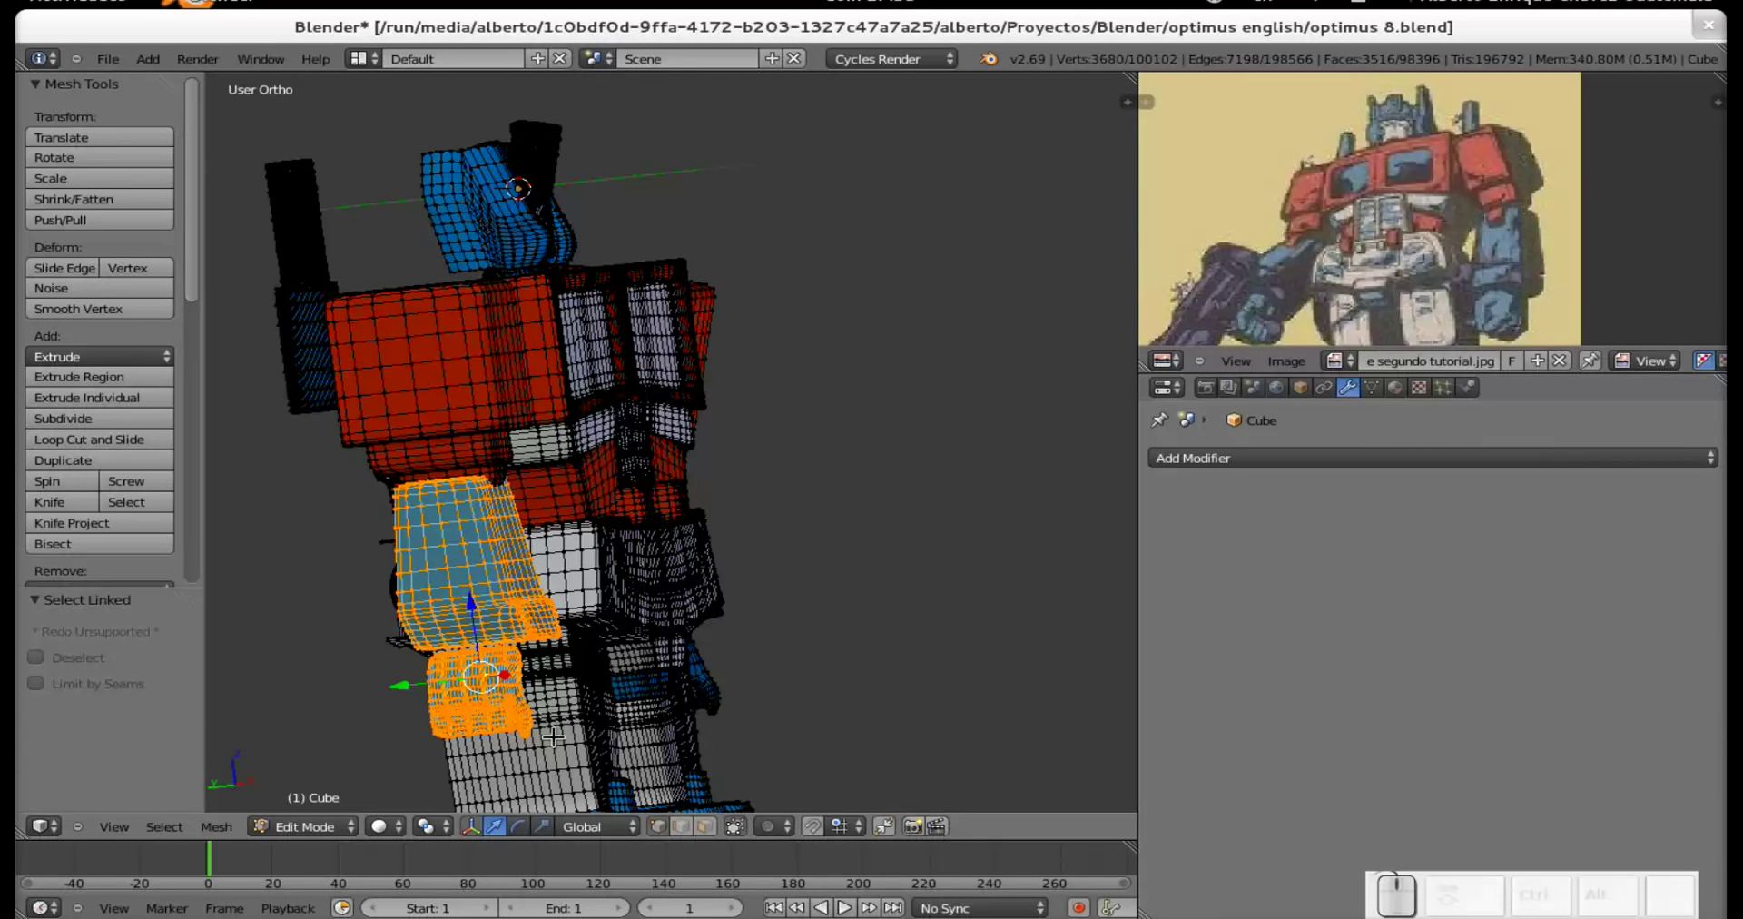
Set the transform orientation to Local and rotate the selected forearm and hand about -25° around the X axis.
click(597, 828)
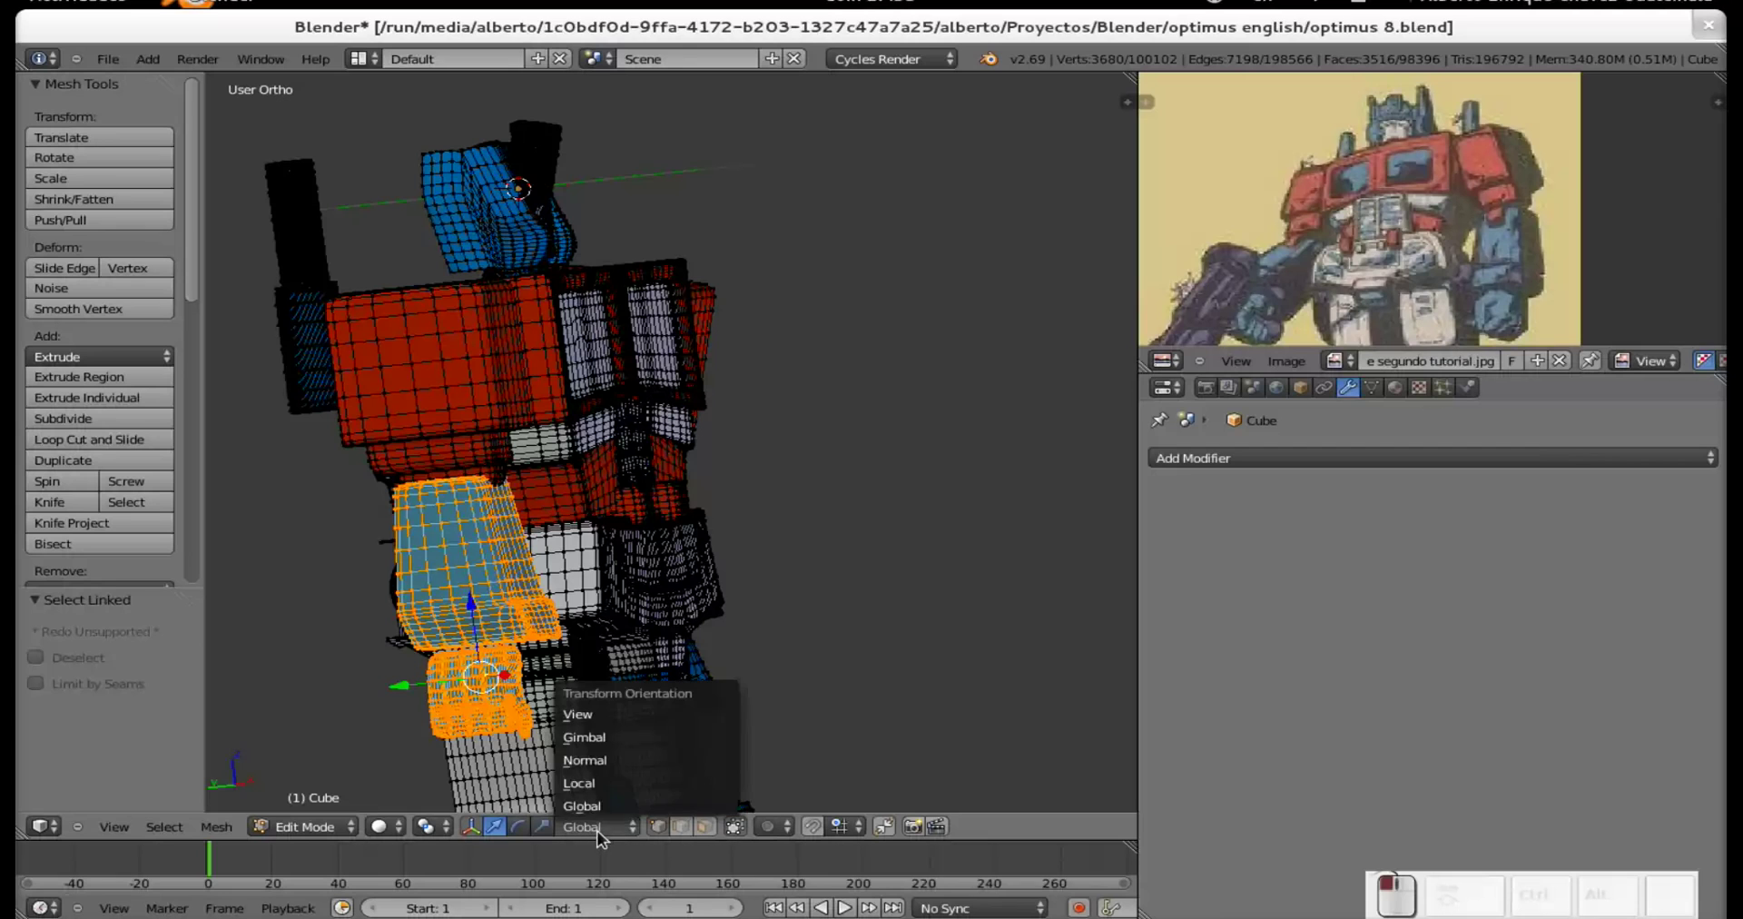
click(600, 783)
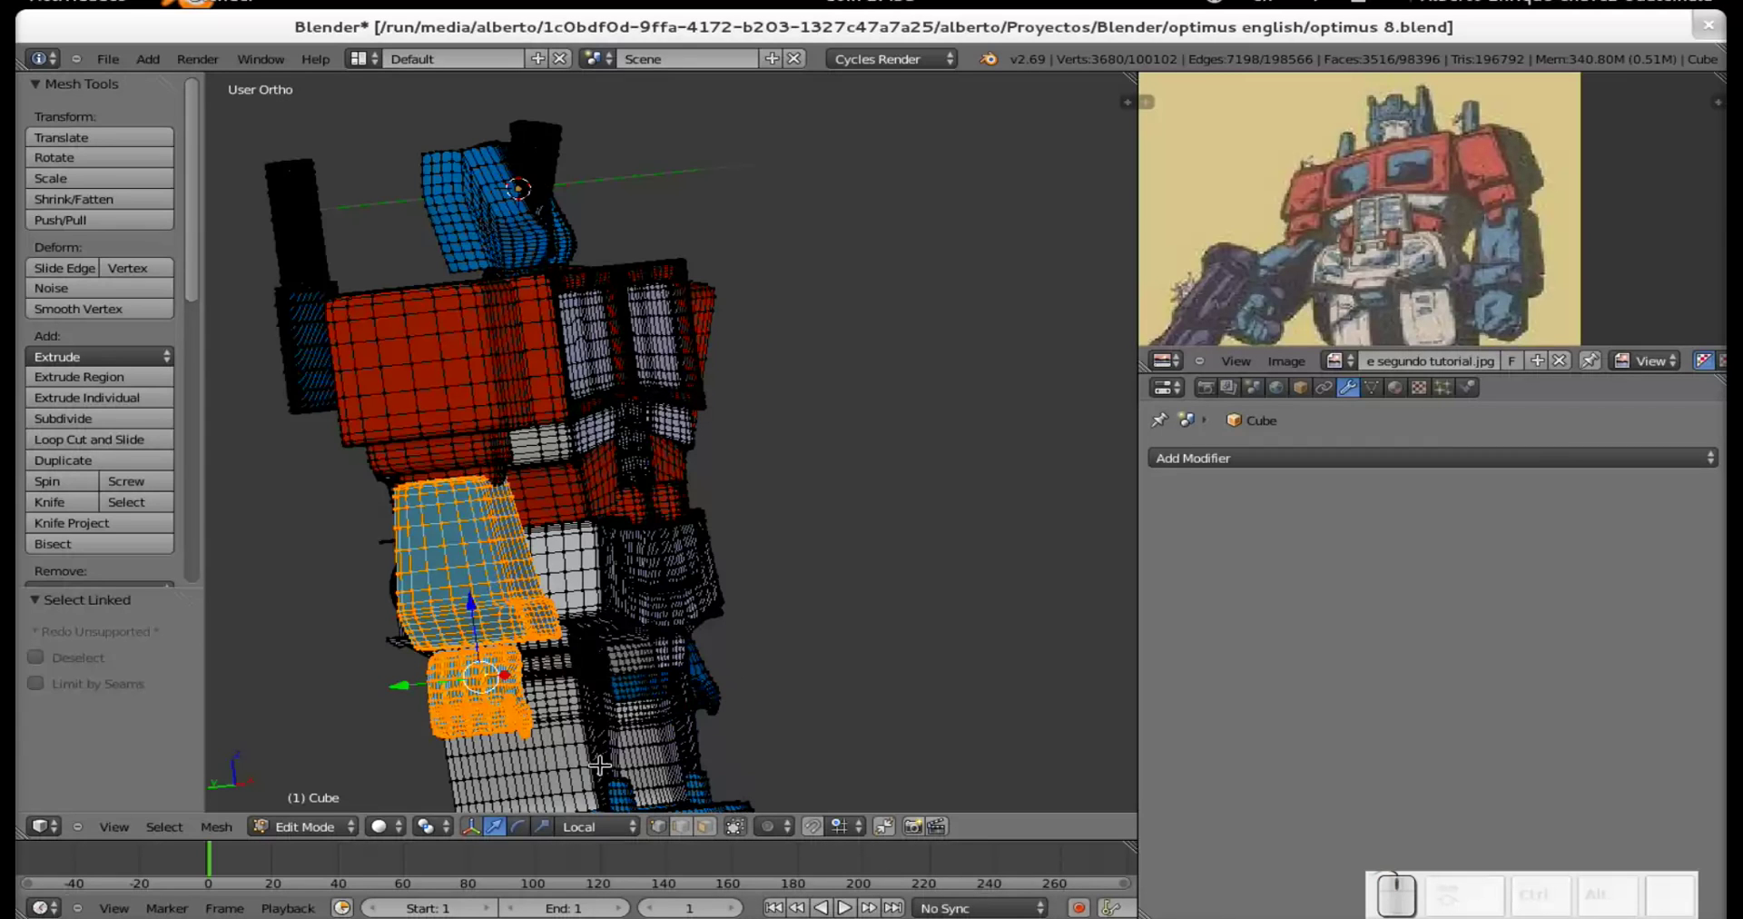
middle_drag(601, 786, 669, 690)
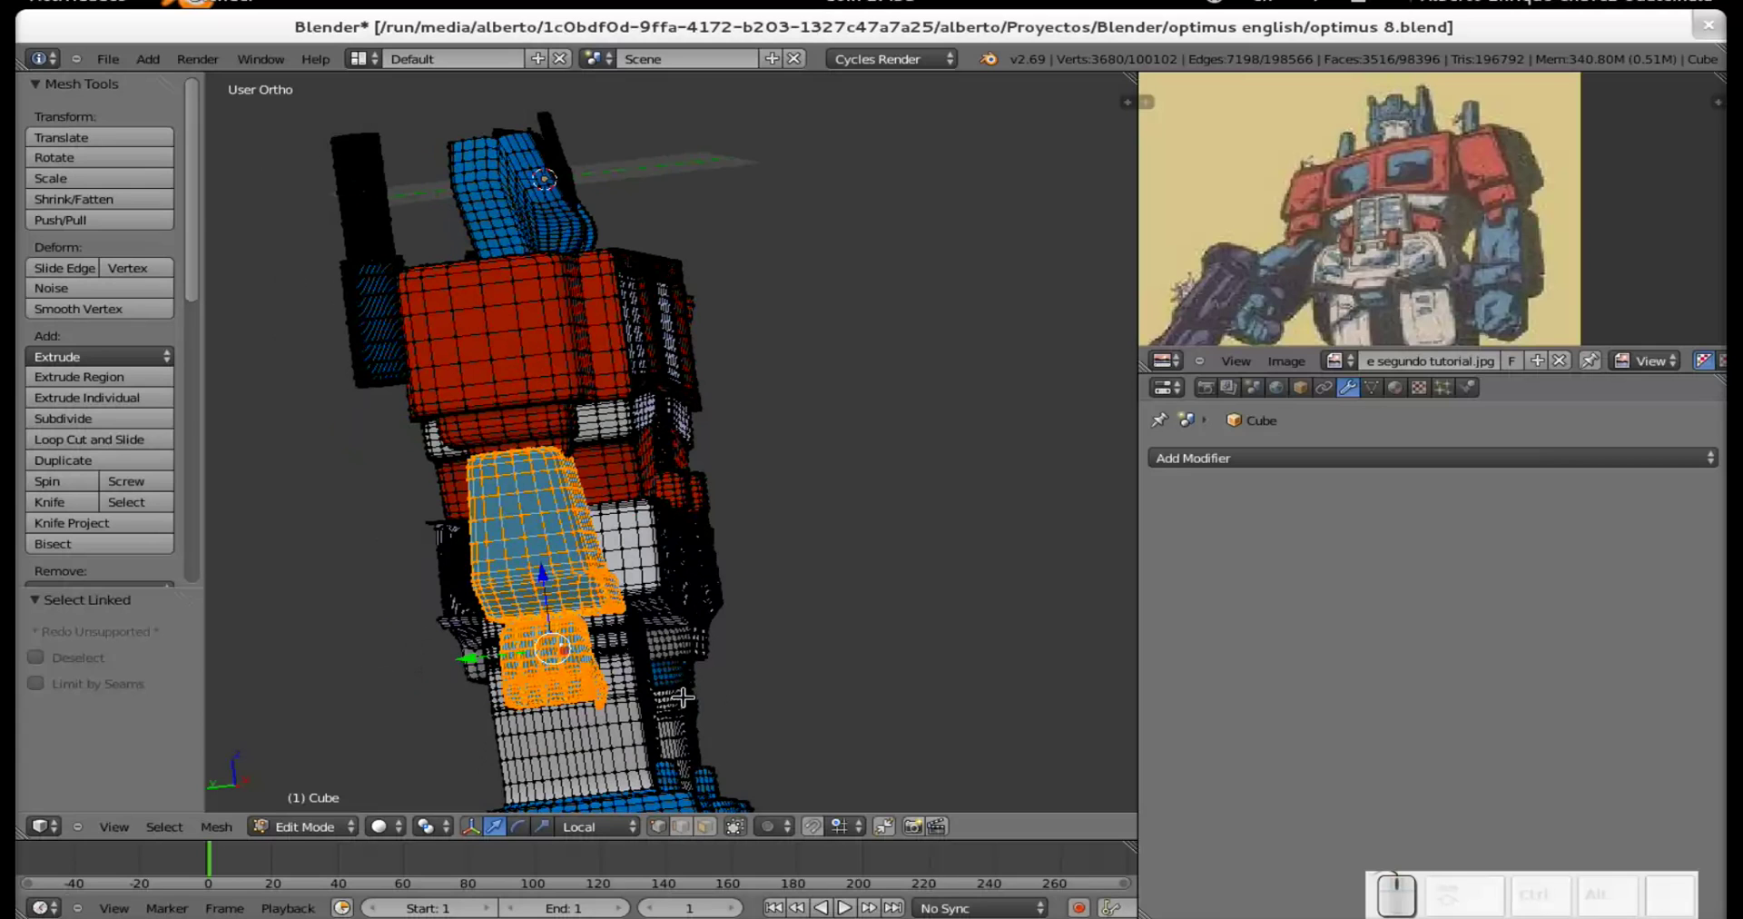
key(r)
key(x)
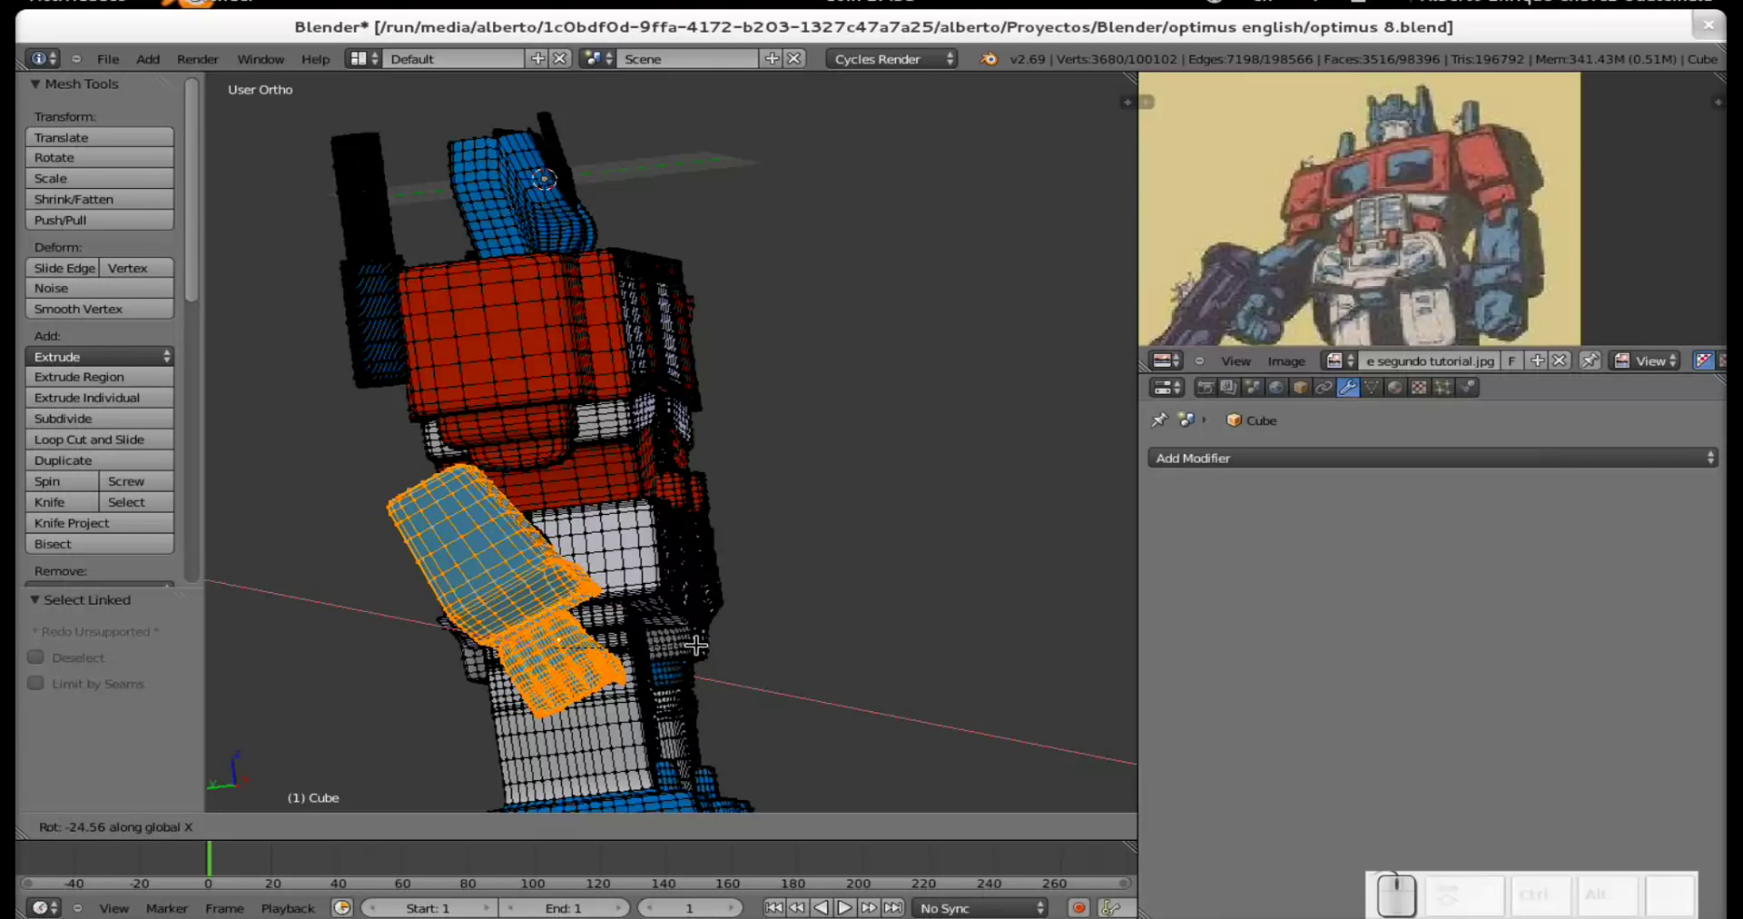
click(677, 634)
Move the rotated forearm and hand about -3.918 along Y and 0.536 along Z to realign them under the upper arm.
drag(485, 655, 582, 639)
drag(636, 576, 638, 567)
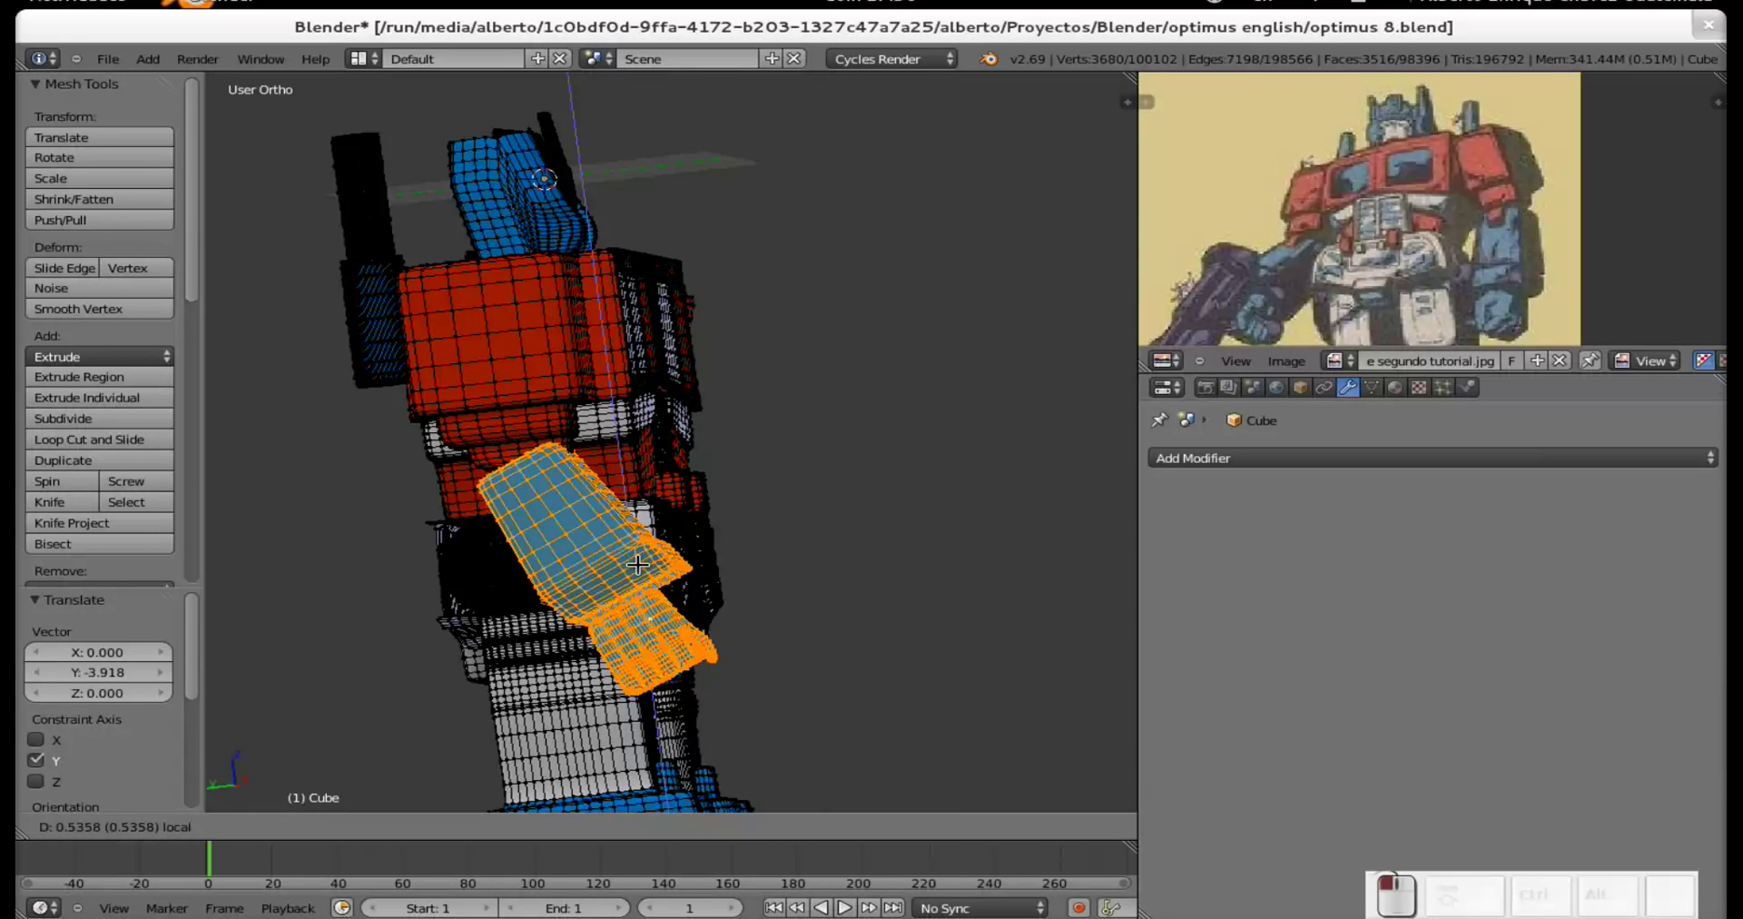
key(z)
click(646, 576)
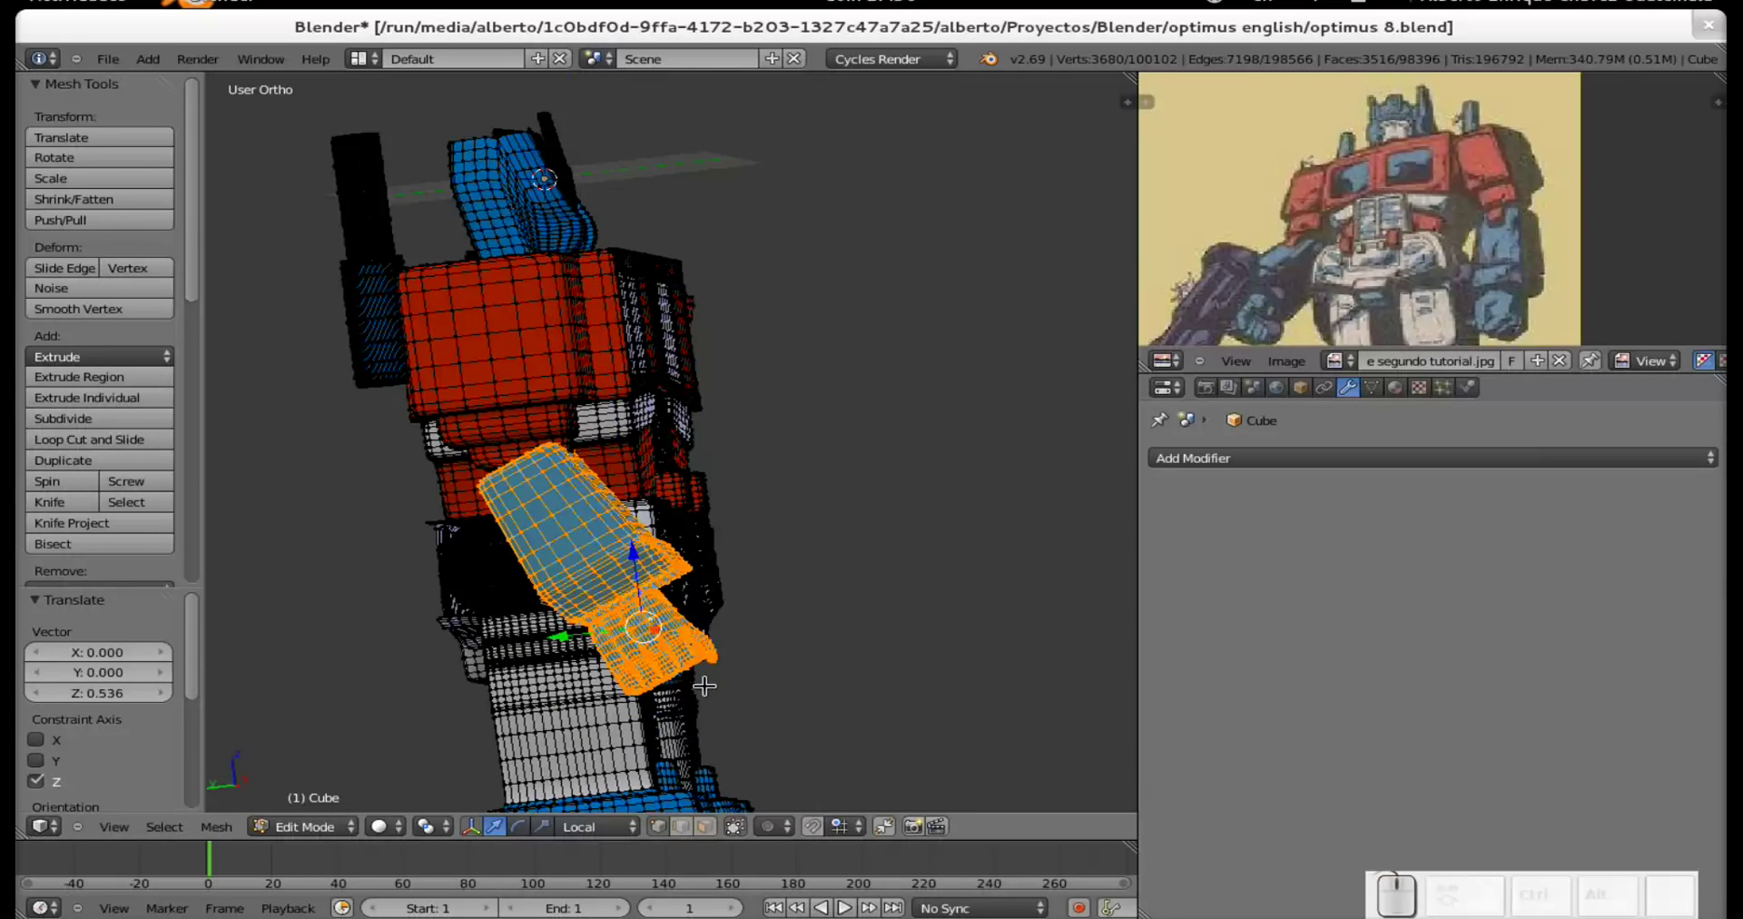
Rotate the forearm and hand a further -9.733° around X and shift them about -1.335 along local Y.
key(r)
key(x)
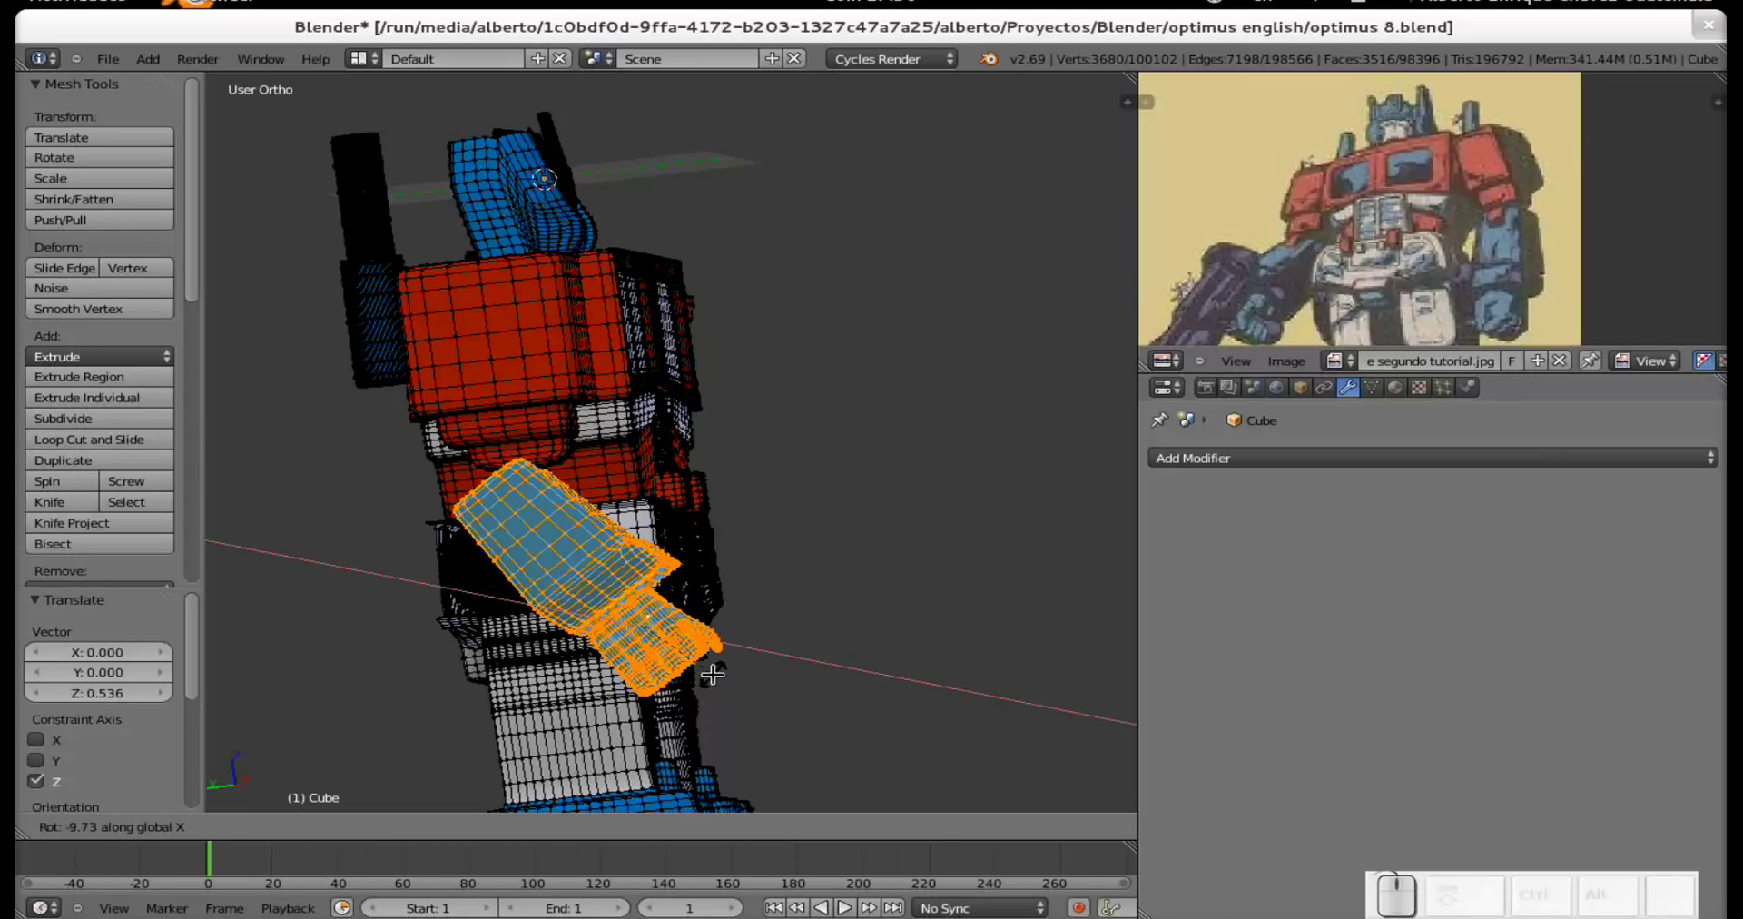
click(713, 674)
key(g)
key(y)
key(y)
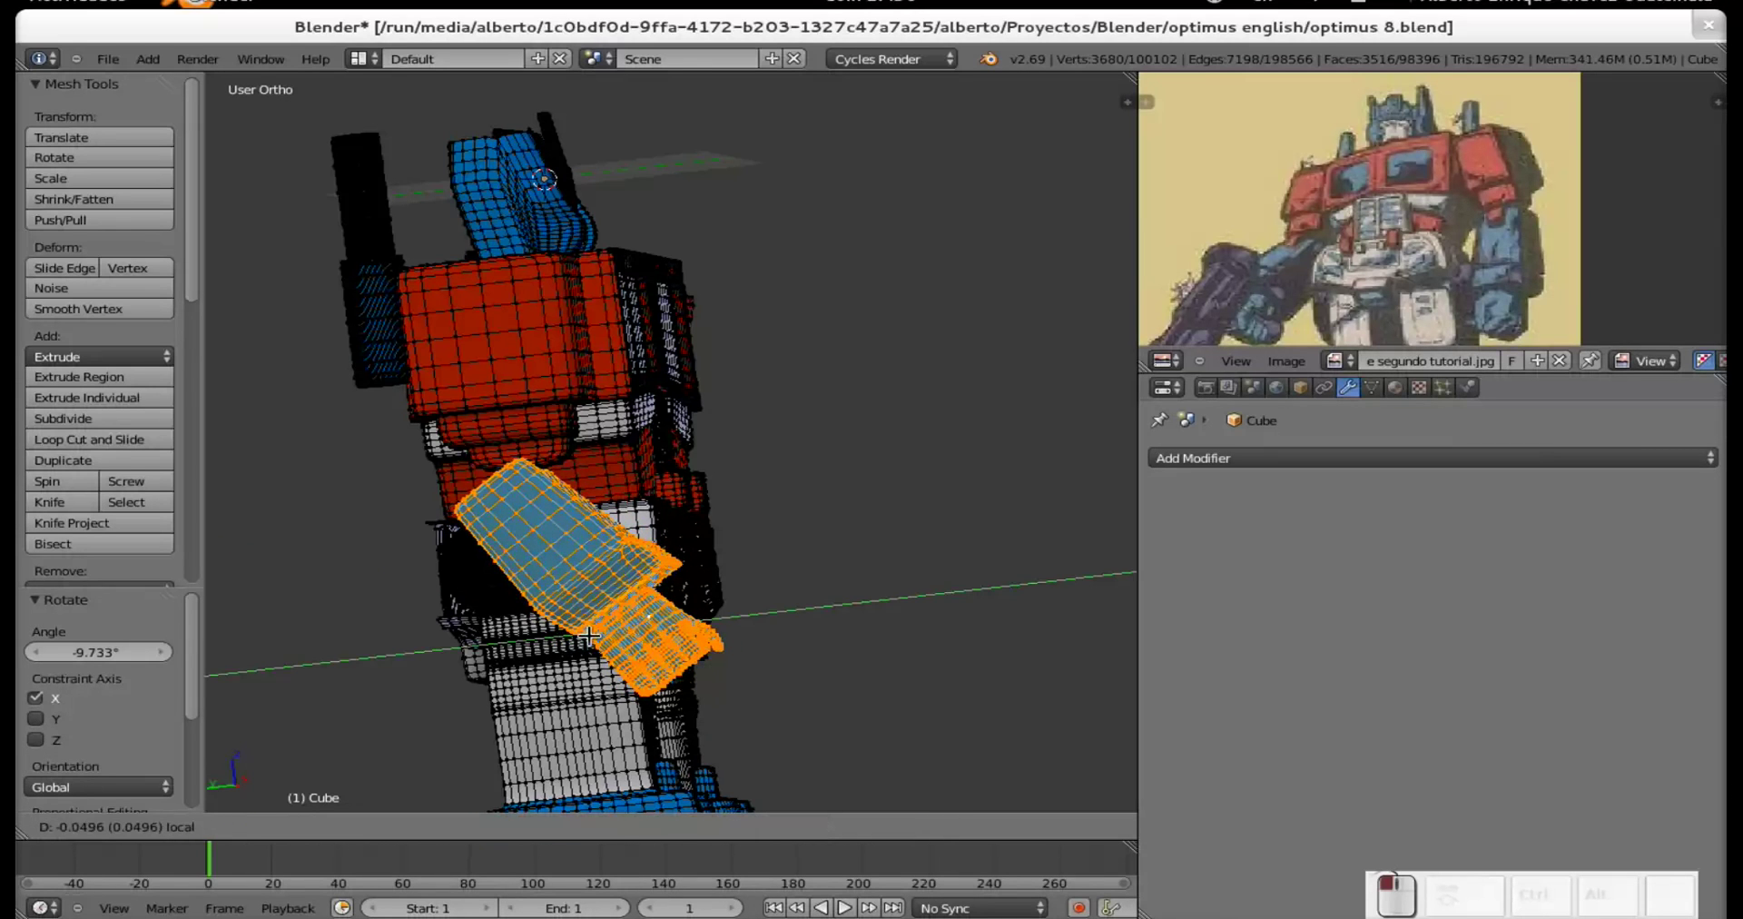
click(606, 633)
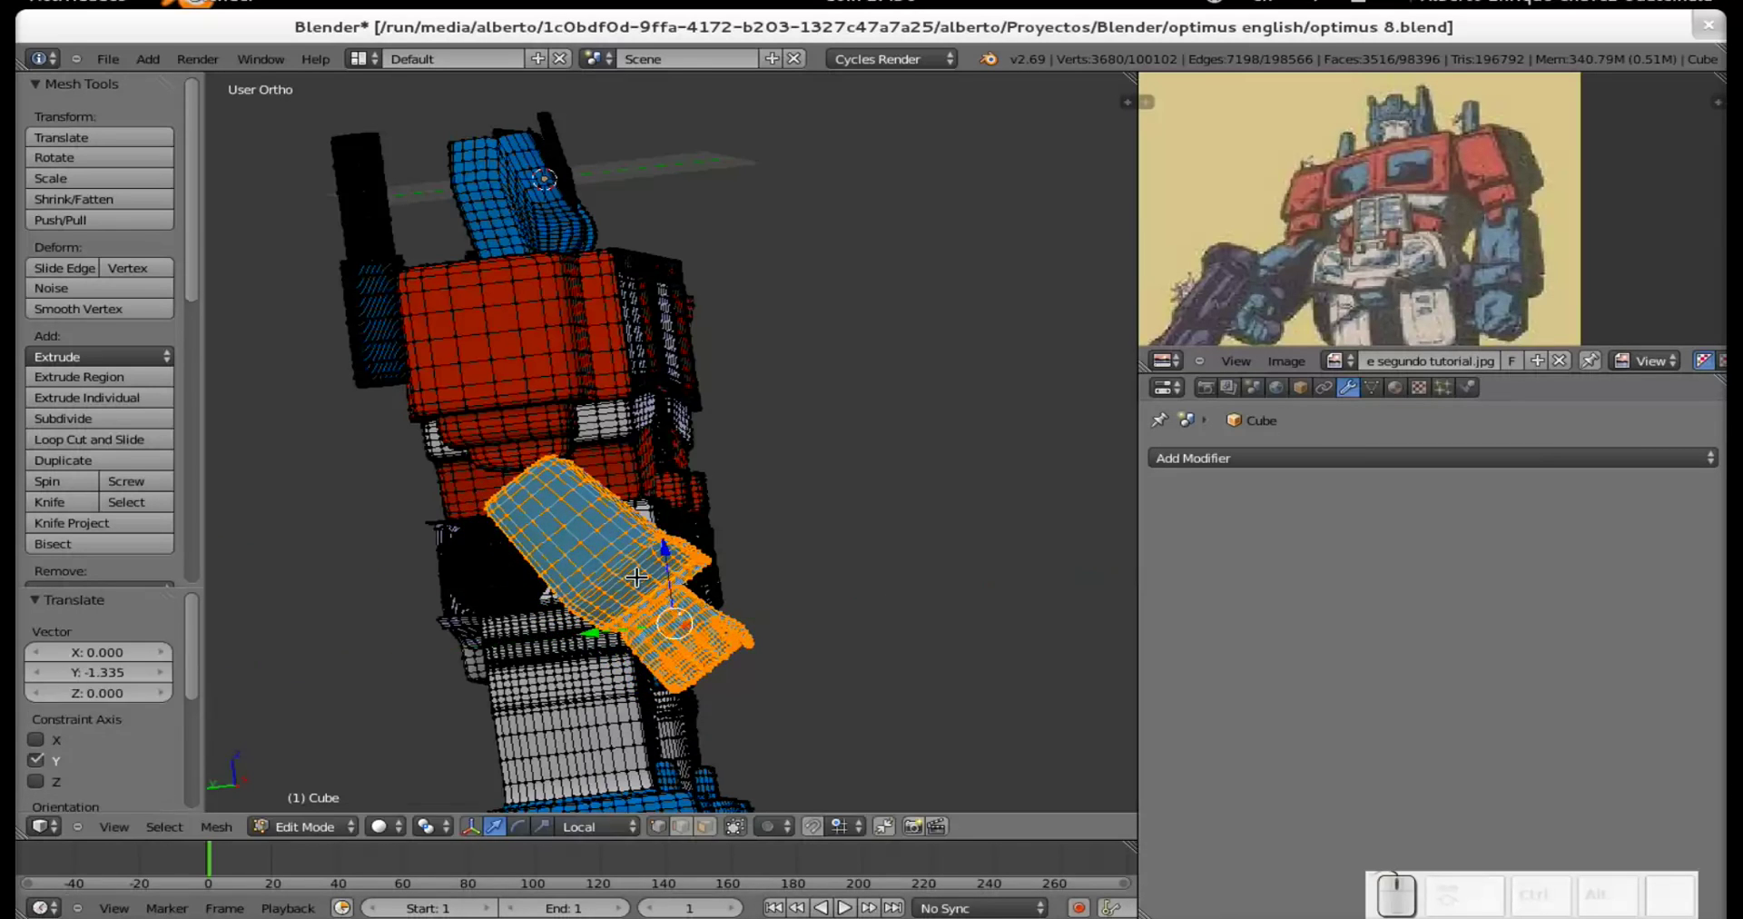
Raise the forearm and hand about 0.776 along local Z to meet the upper arm.
key(g)
key(z)
key(z)
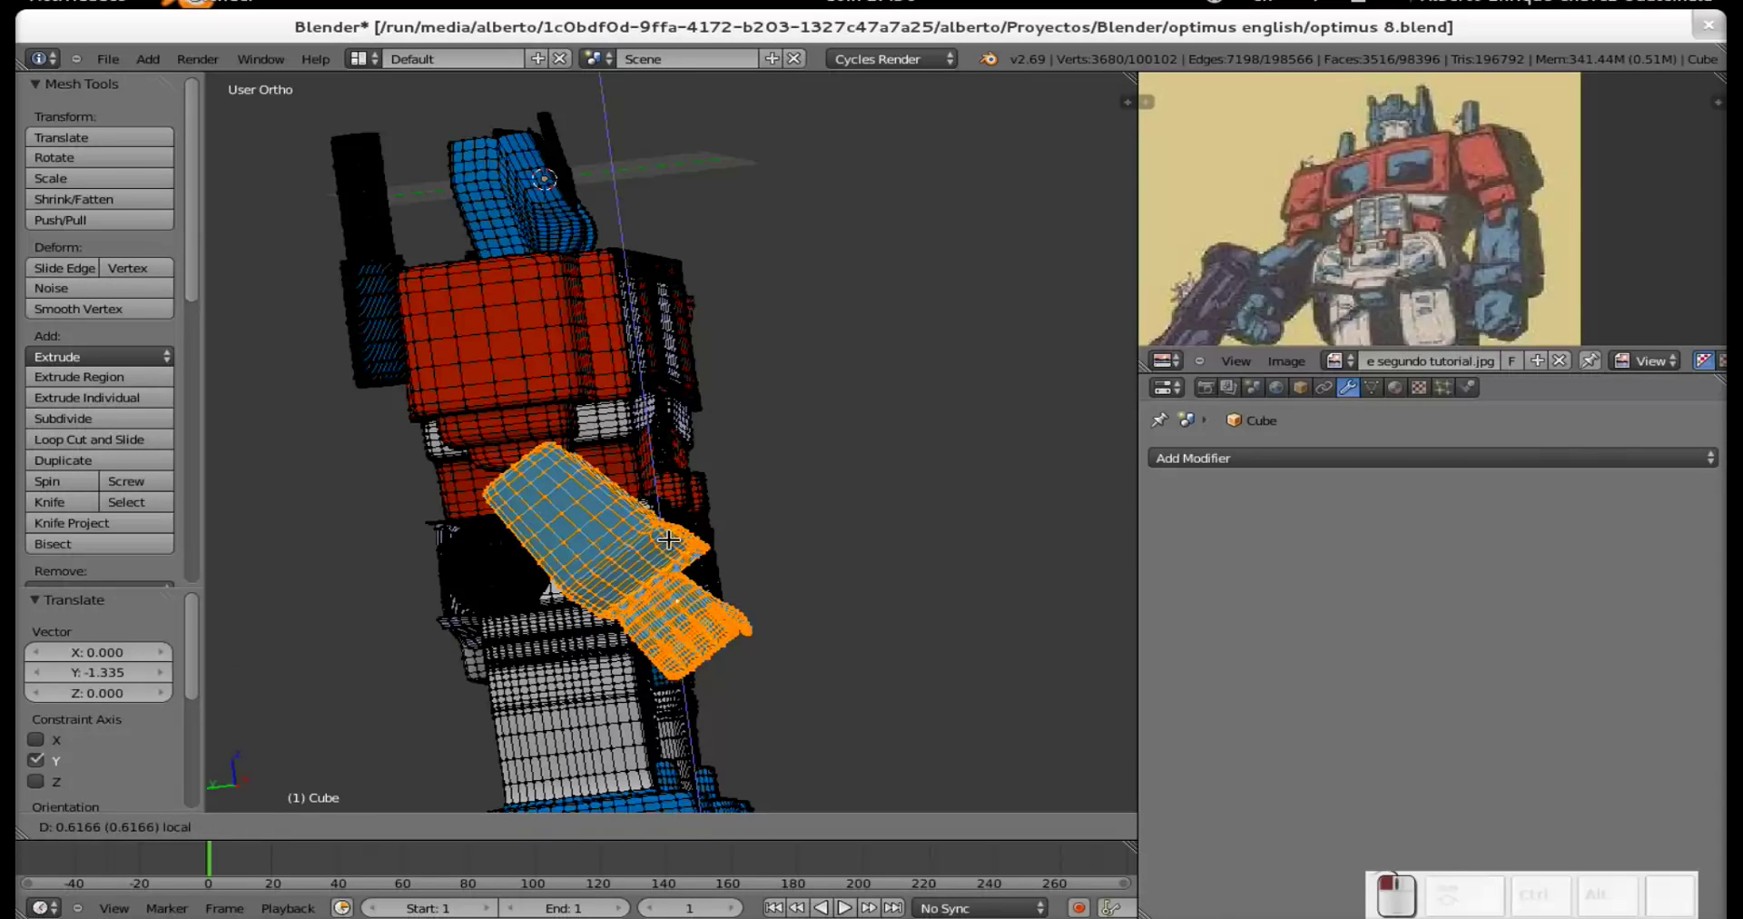
click(669, 538)
Check the pose of both arms on the whole robot in Object Mode from the front and at an angle.
middle_drag(753, 395, 669, 481)
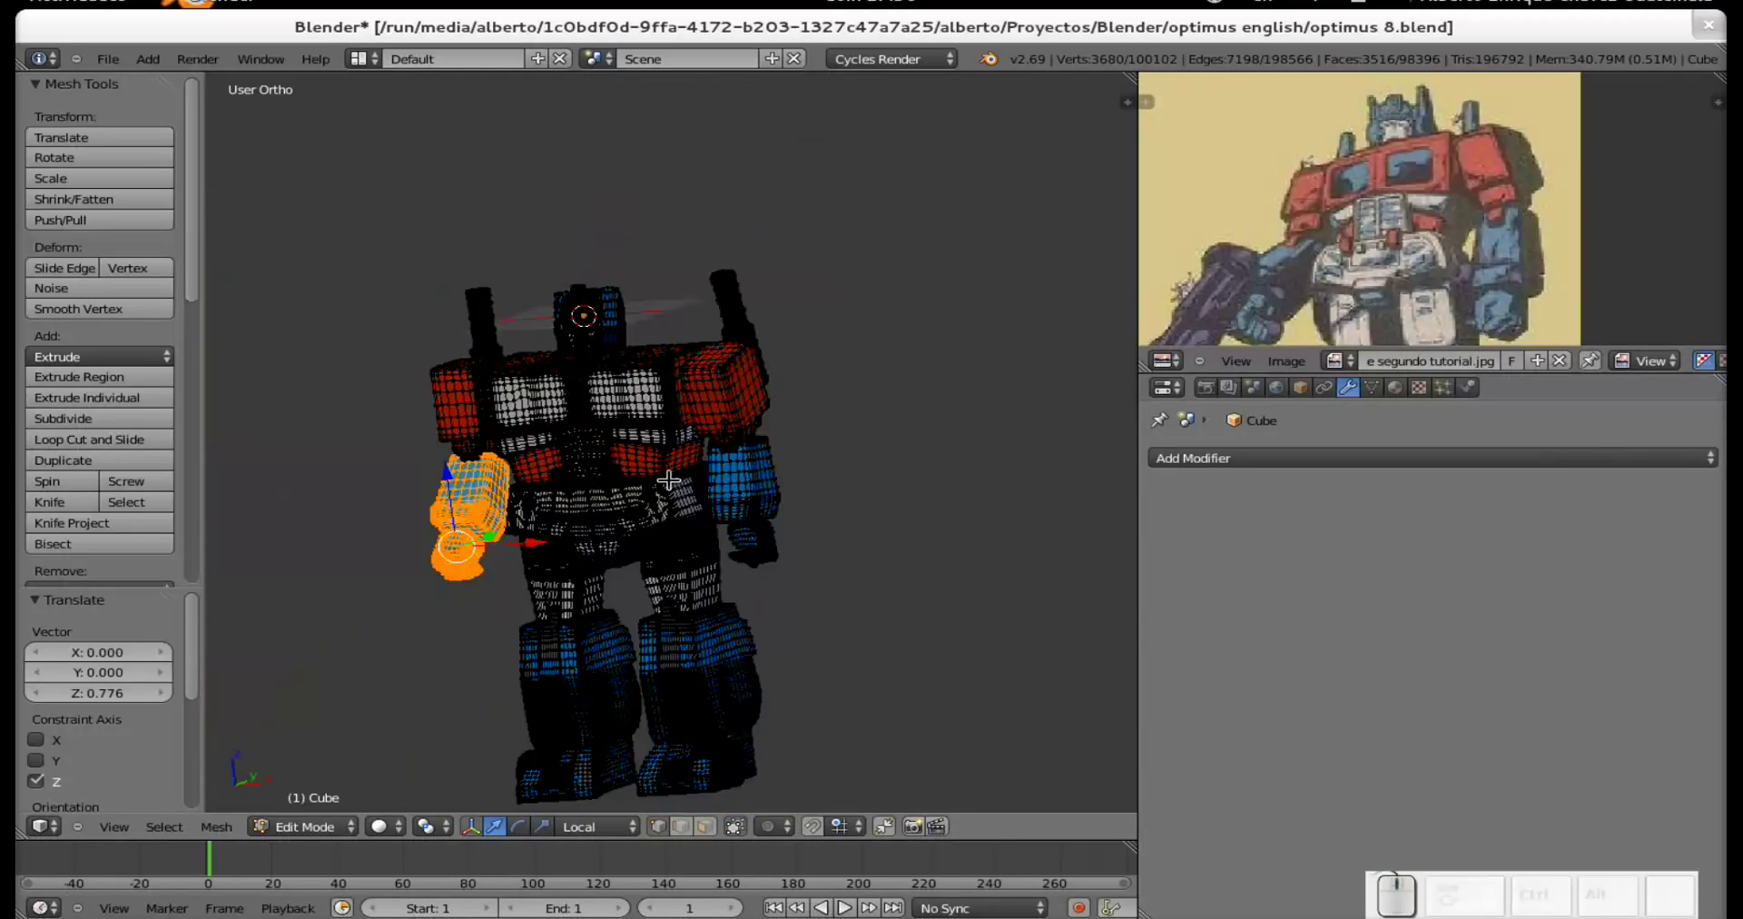
key(Tab)
mouse_move(779, 534)
middle_down()
mouse_move(525, 475)
mouse_move(803, 472)
mouse_move(848, 565)
mouse_move(385, 588)
mouse_move(572, 432)
mouse_move(727, 457)
middle_up()
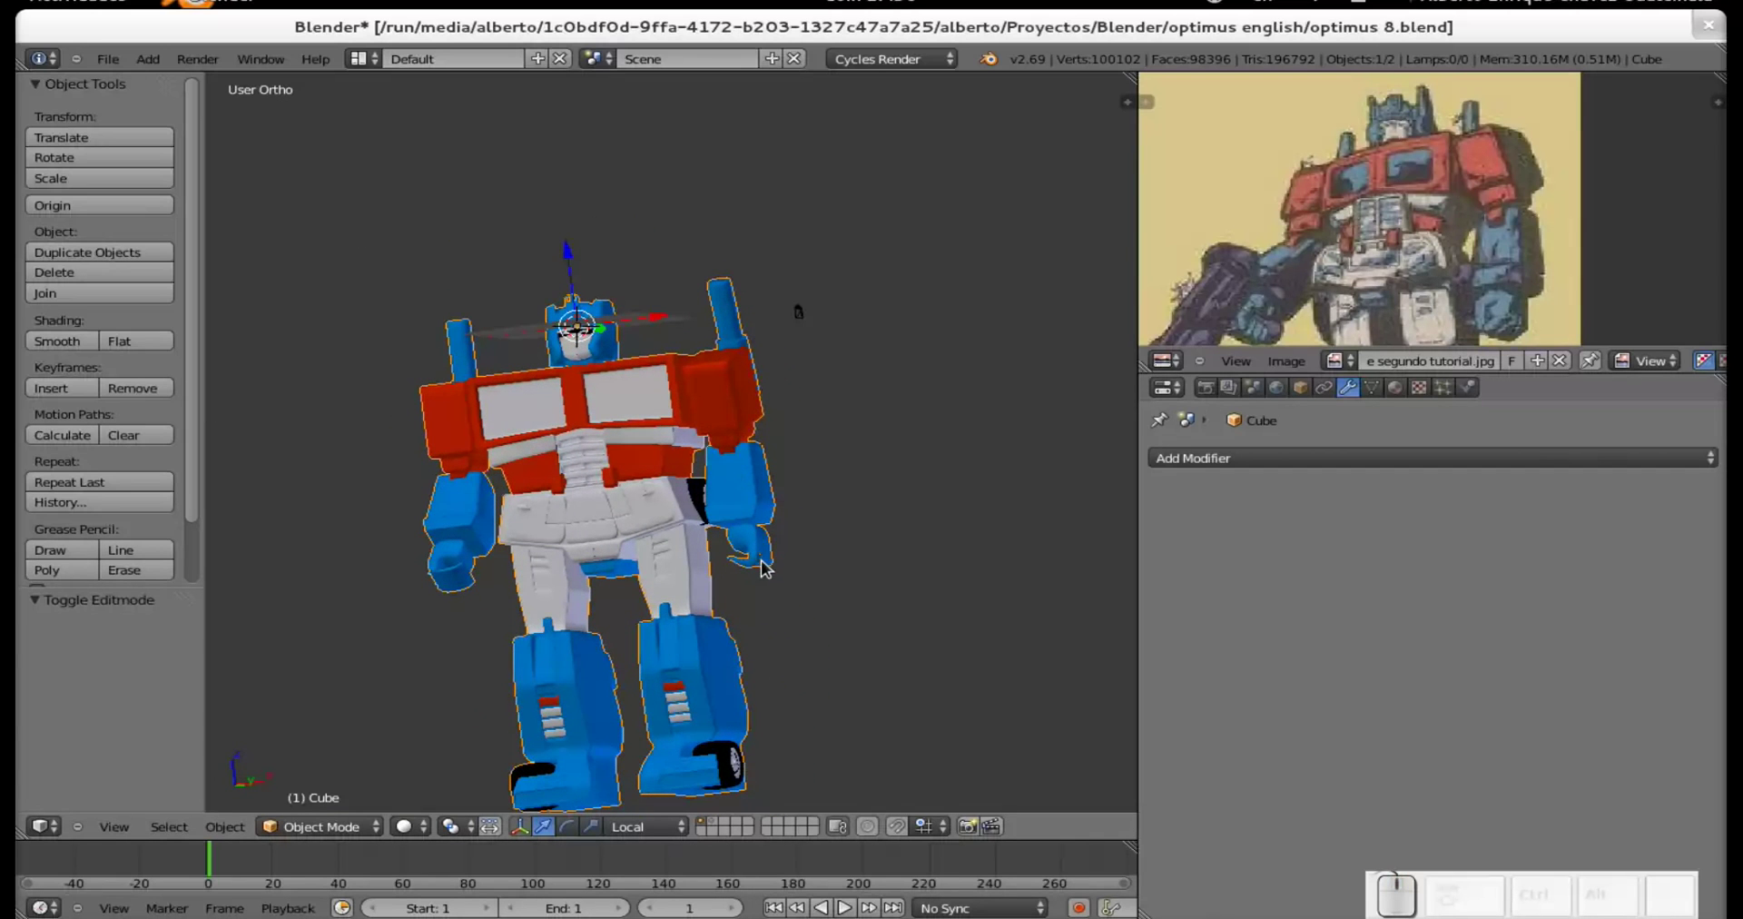
middle_drag(815, 578, 788, 563)
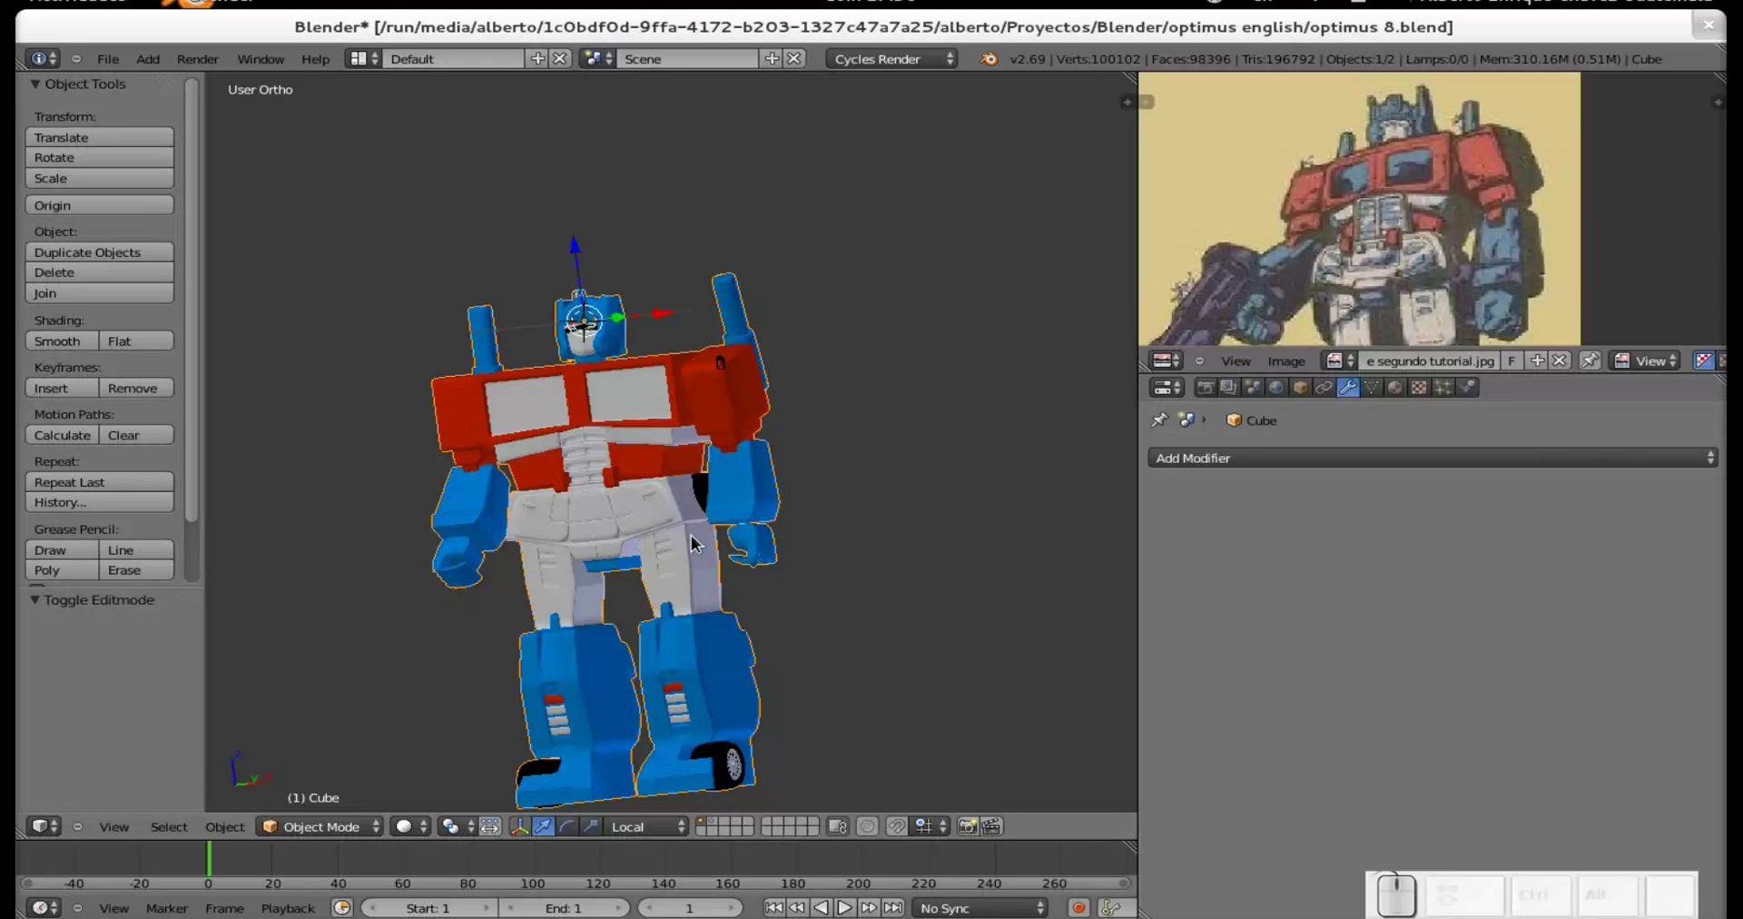
middle_drag(569, 516, 624, 501)
scroll(624, 502, up, 3)
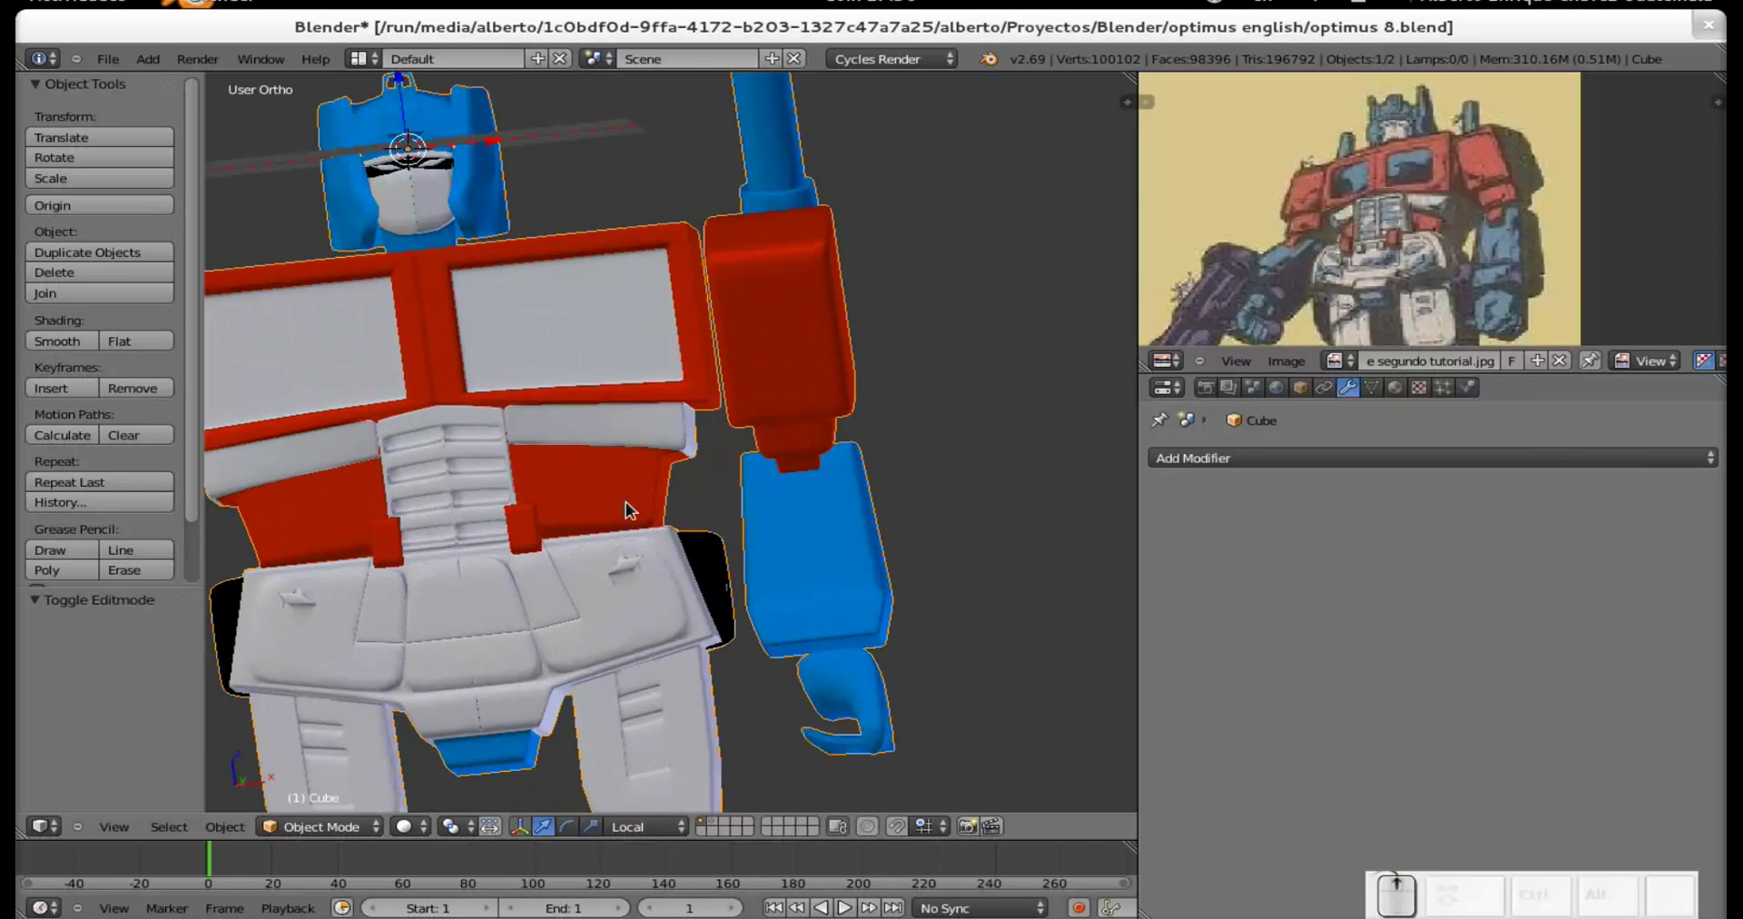
key(Tab)
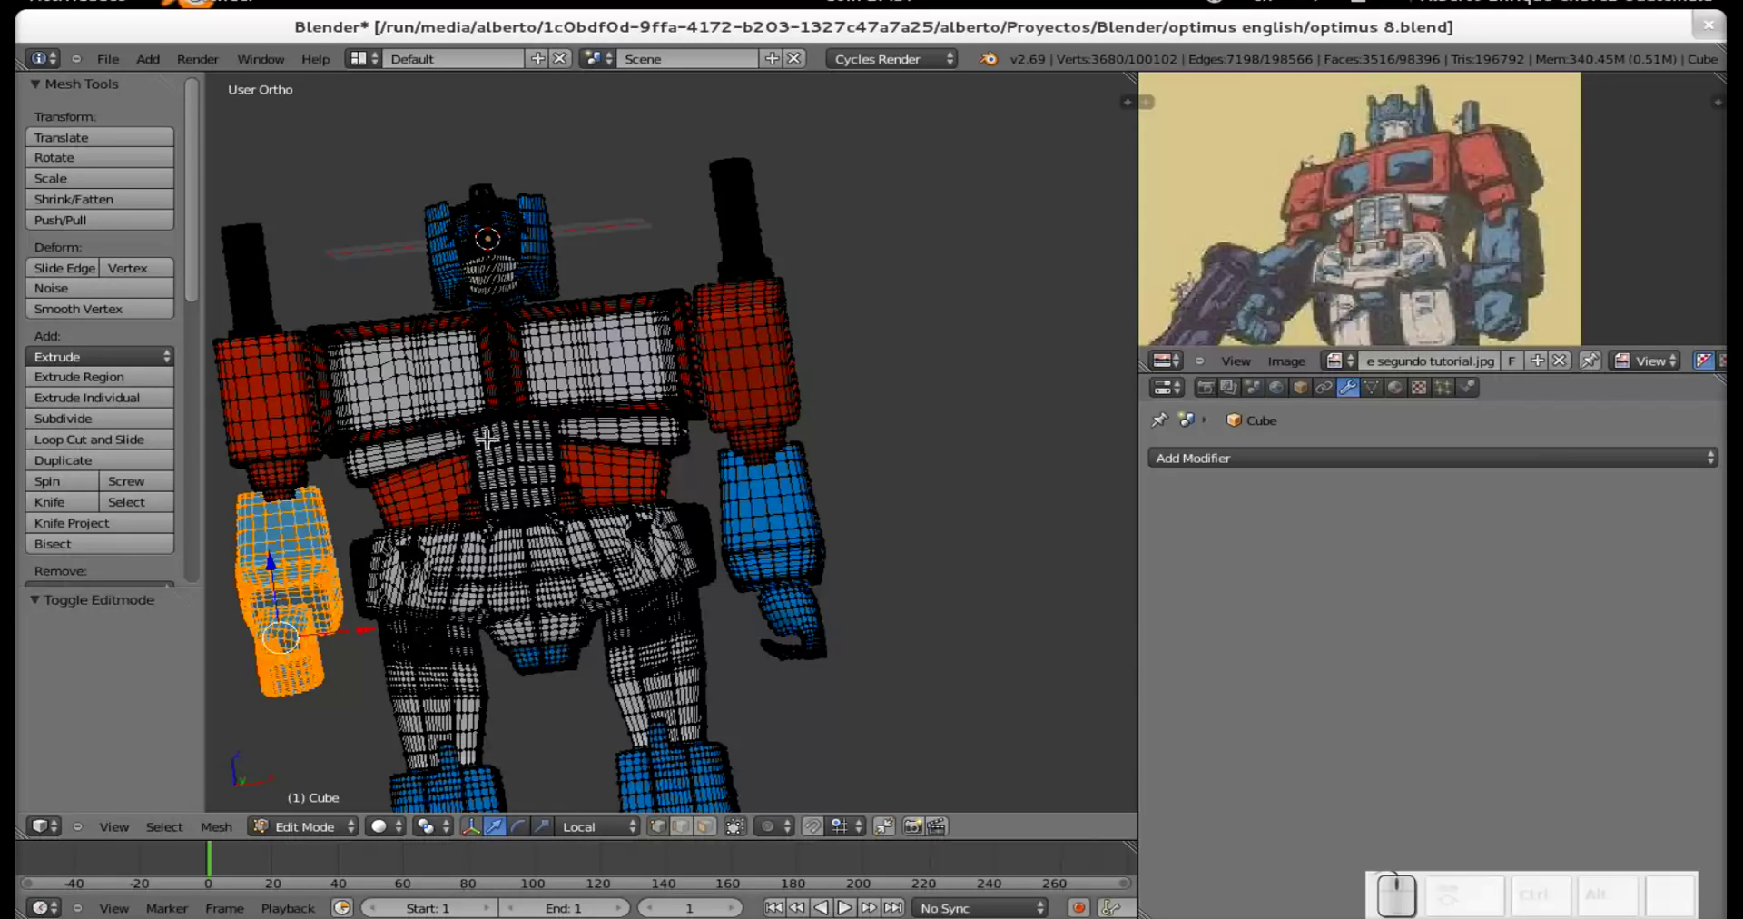
key(Tab)
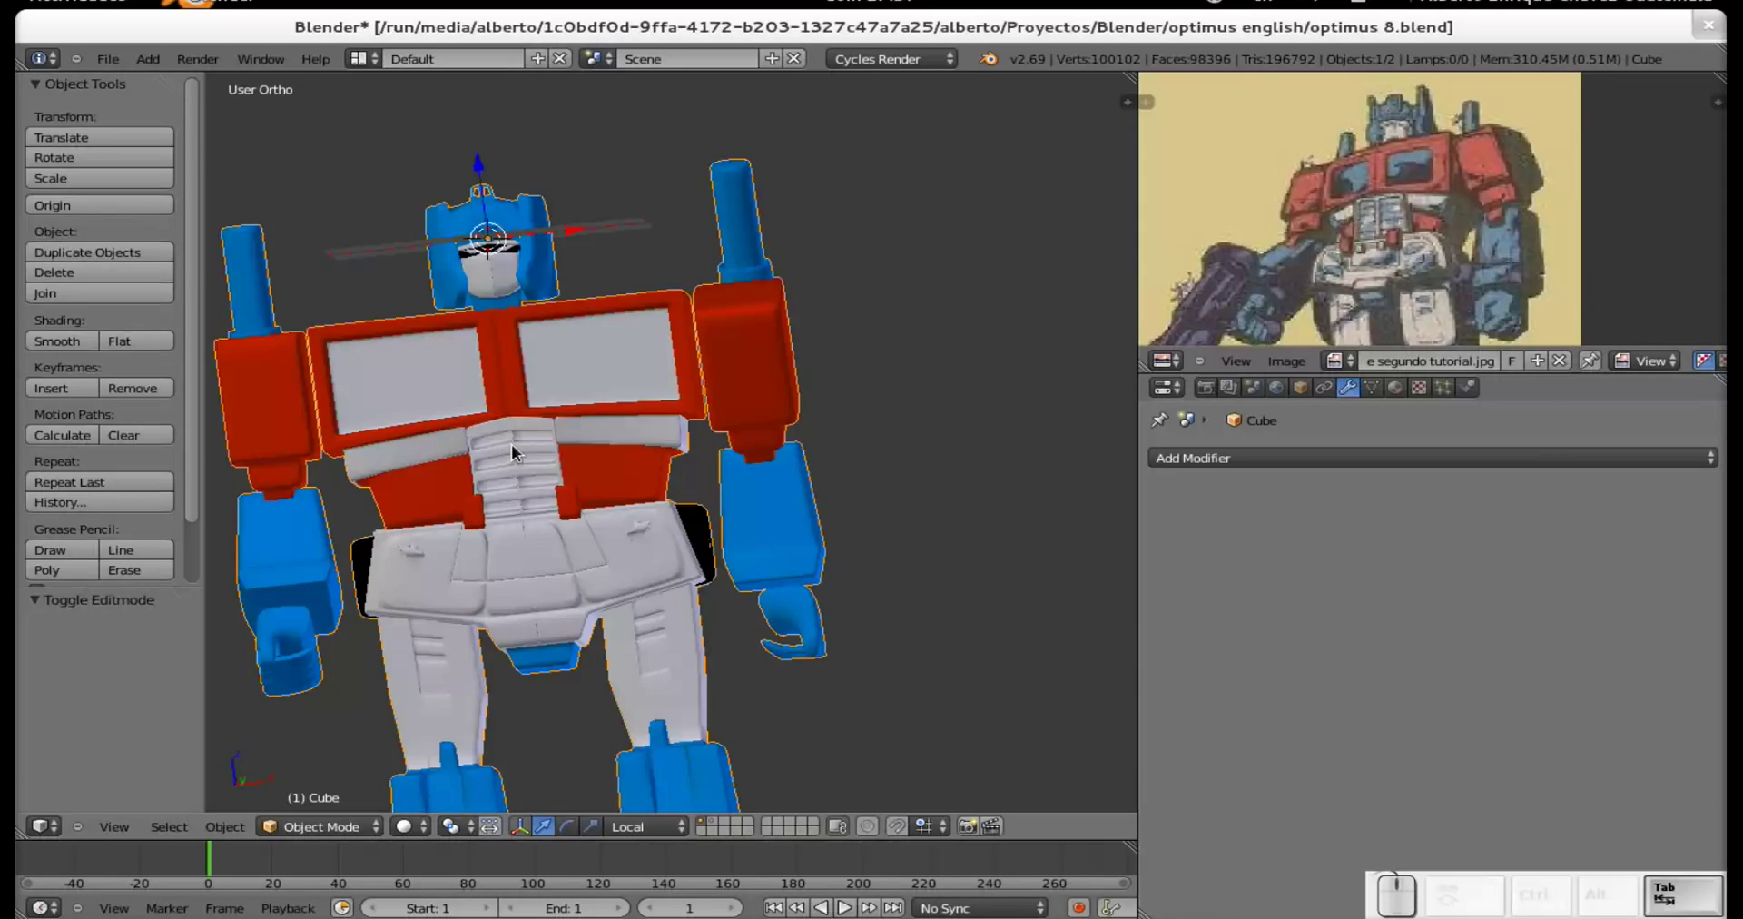
Inspect the mesh of the chest windows up close in Edit Mode and return to Object Mode.
key(Tab)
right_click(424, 404)
middle_drag(532, 399, 576, 562)
scroll(481, 444, up, 4)
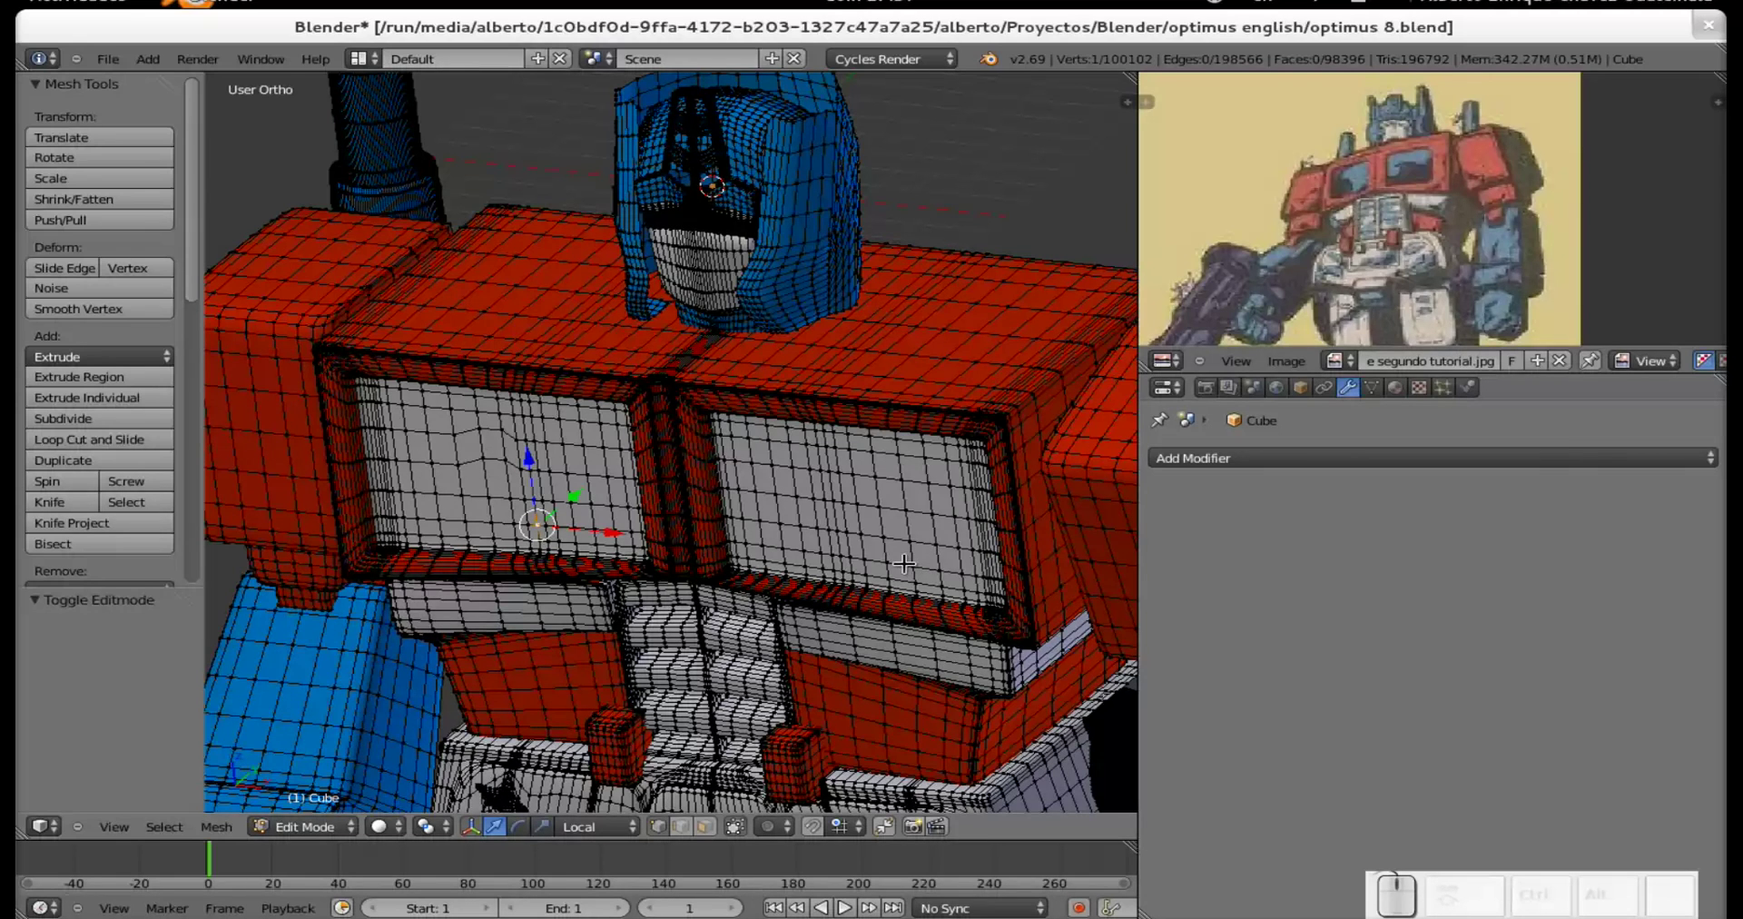
drag(574, 498, 538, 525)
middle_drag(564, 470, 579, 472)
key(Tab)
Examine the whole shaded robot from several angles and distances, including the chest, waist, arms and legs.
scroll(577, 474, down, 4)
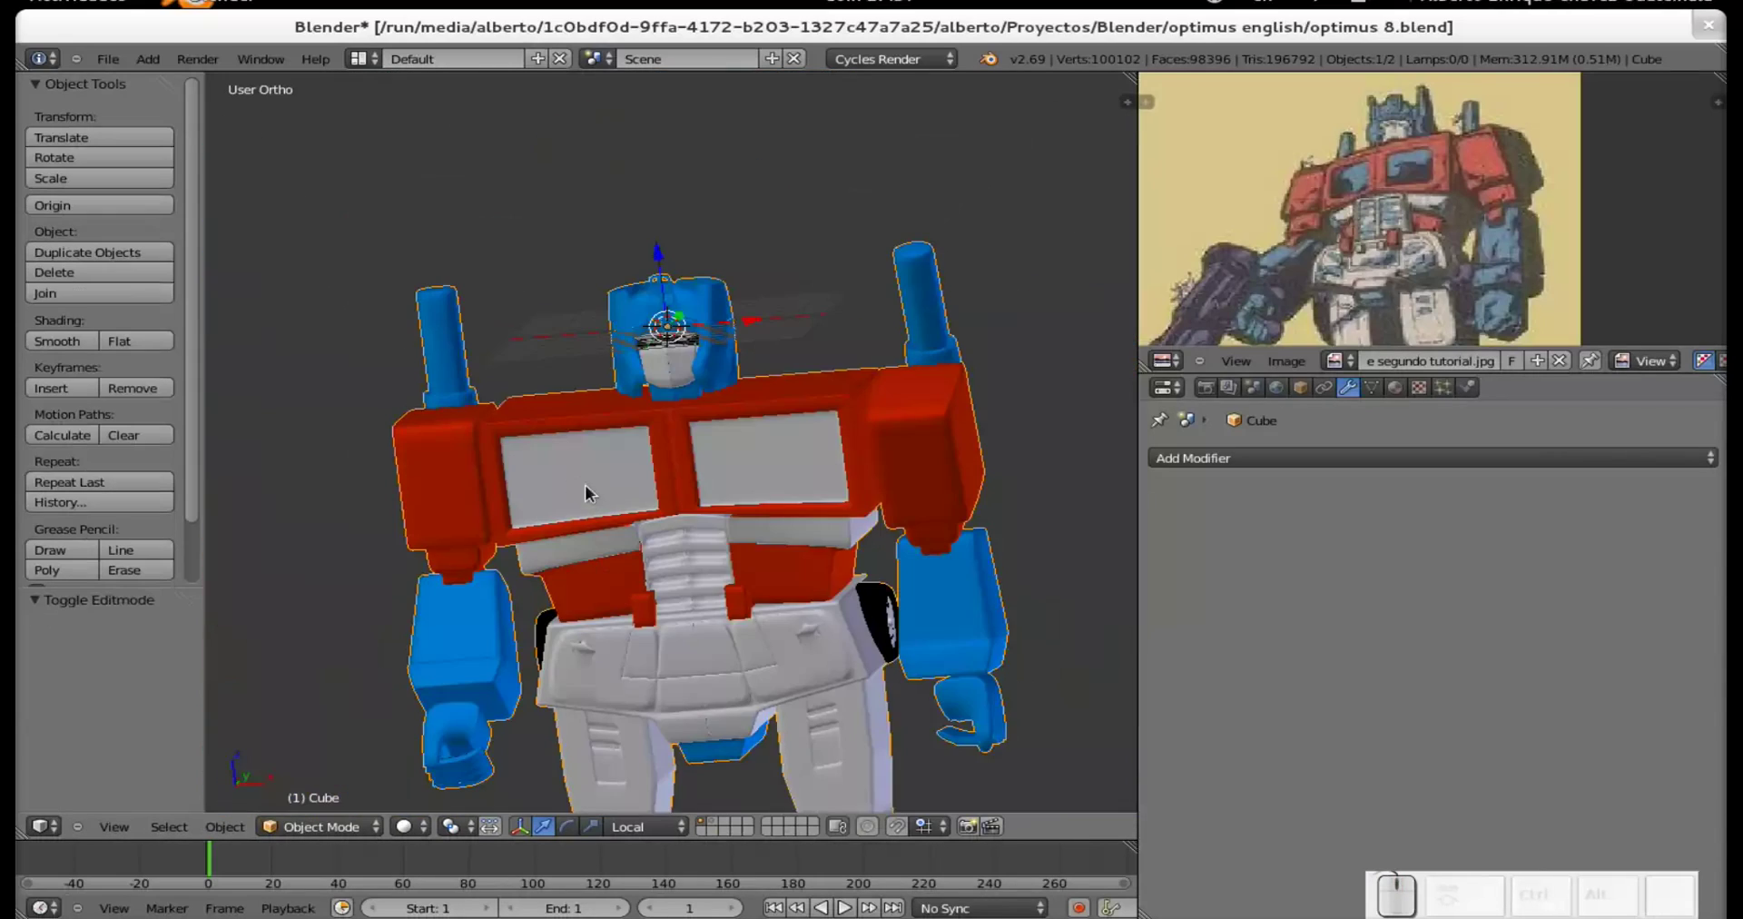
scroll(631, 515, down, 2)
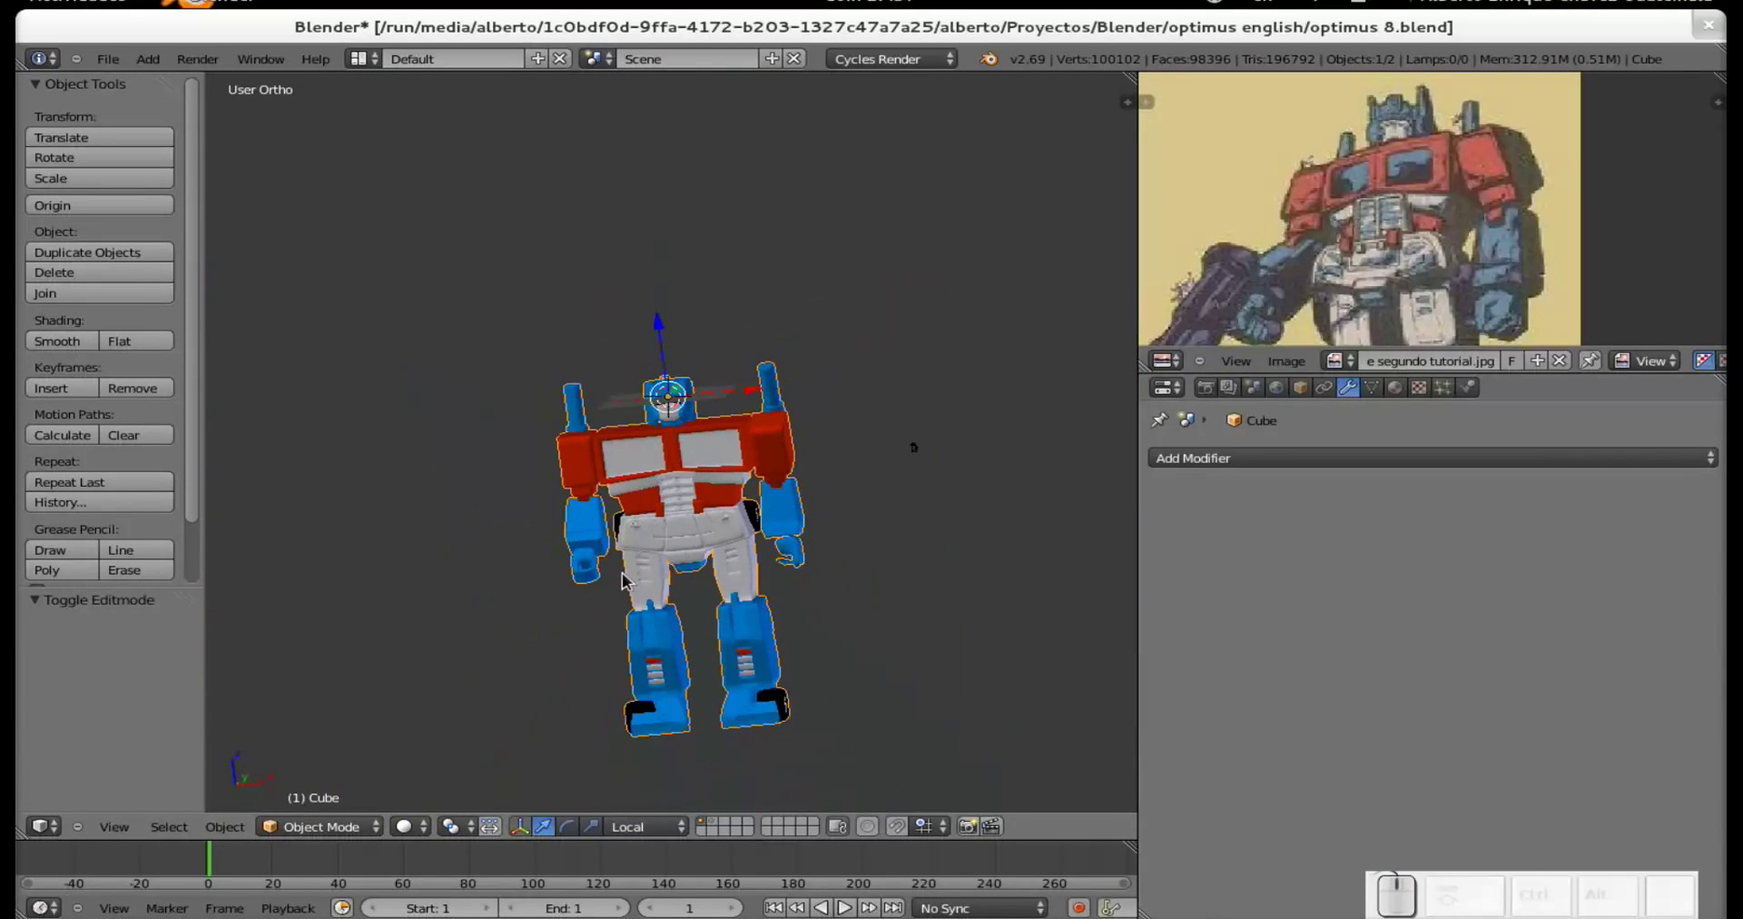
scroll(690, 497, up, 5)
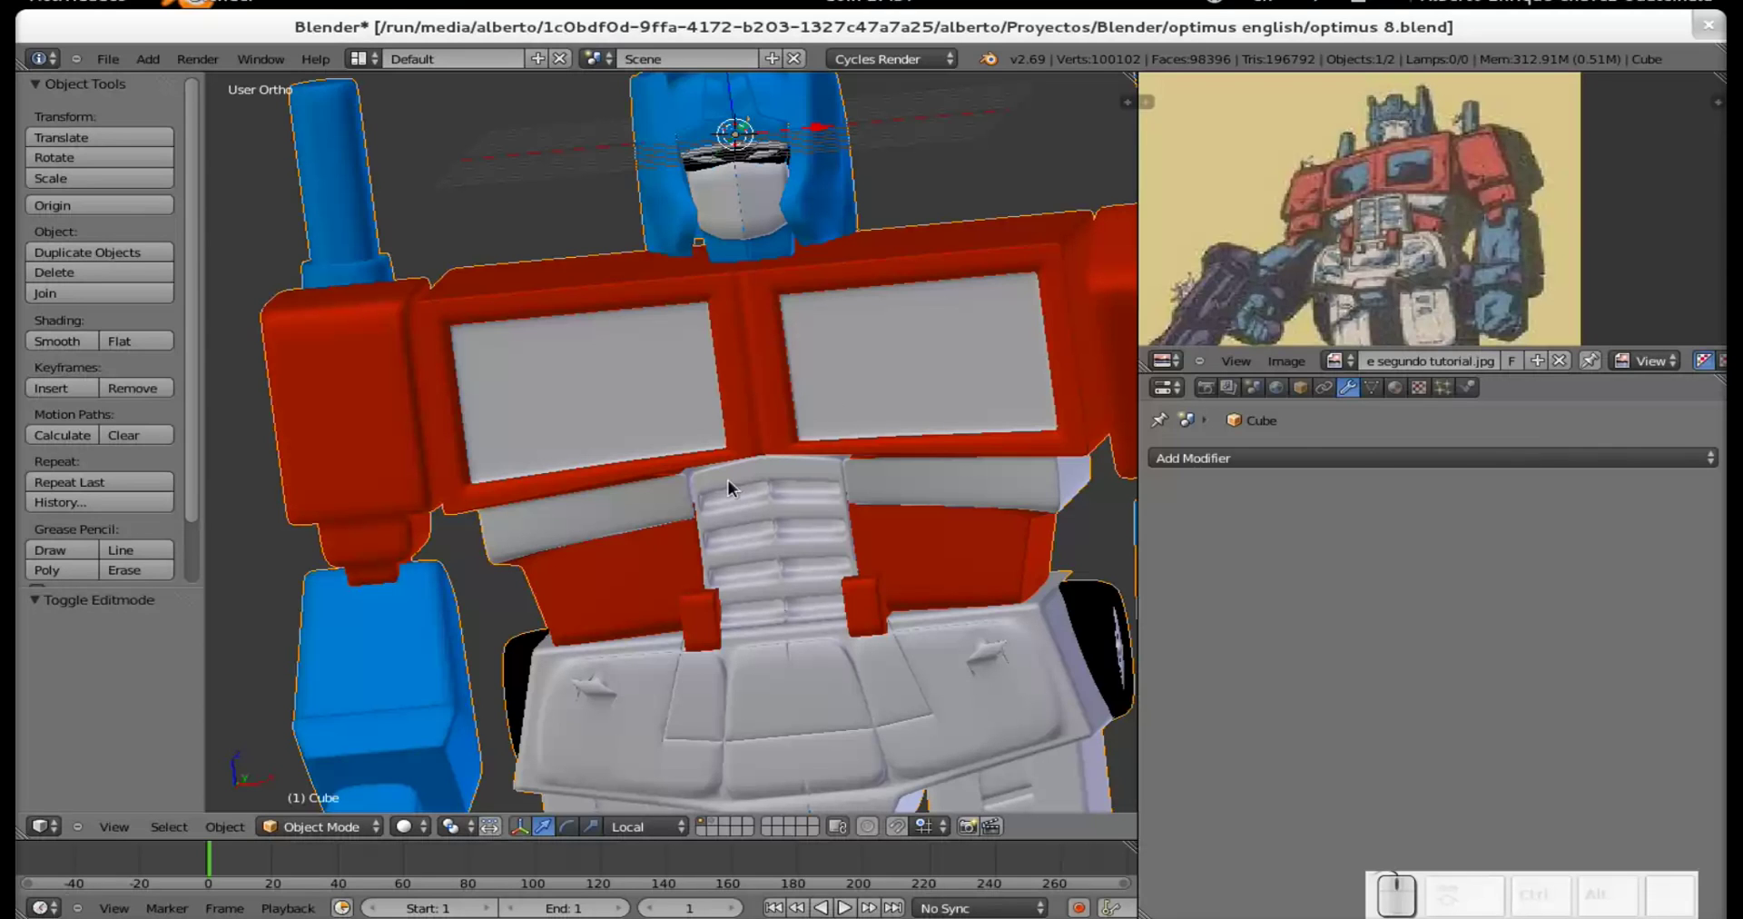
key(shift)
scroll(741, 467, down, 3)
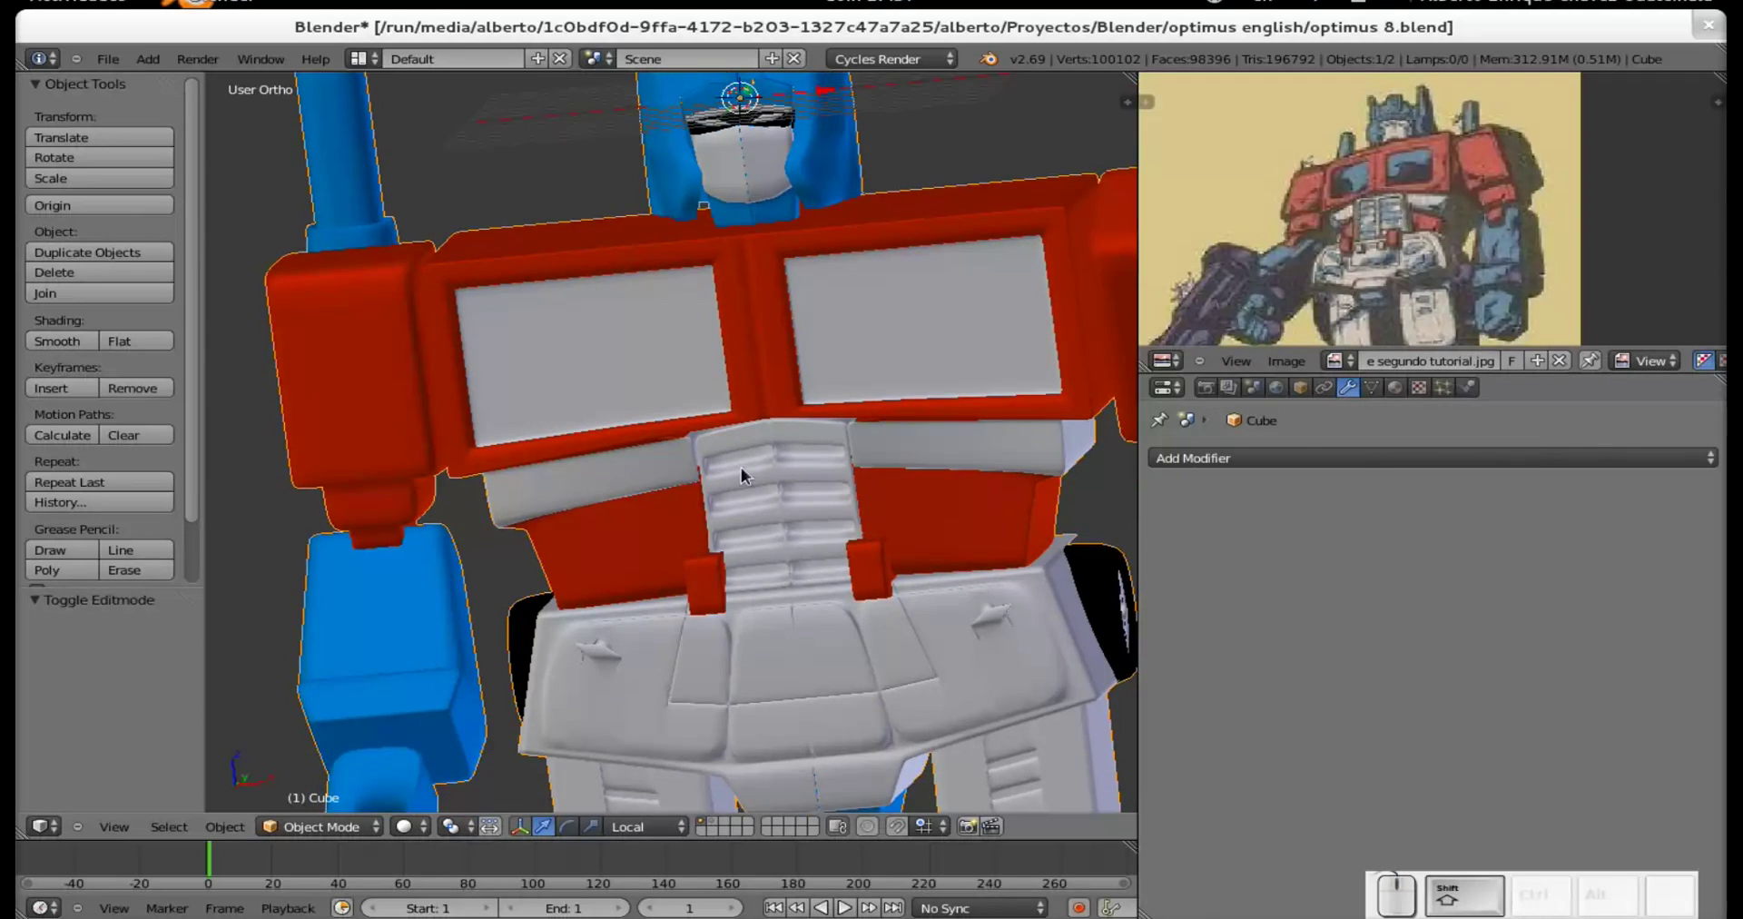
shift+middle_drag(822, 595, 810, 500)
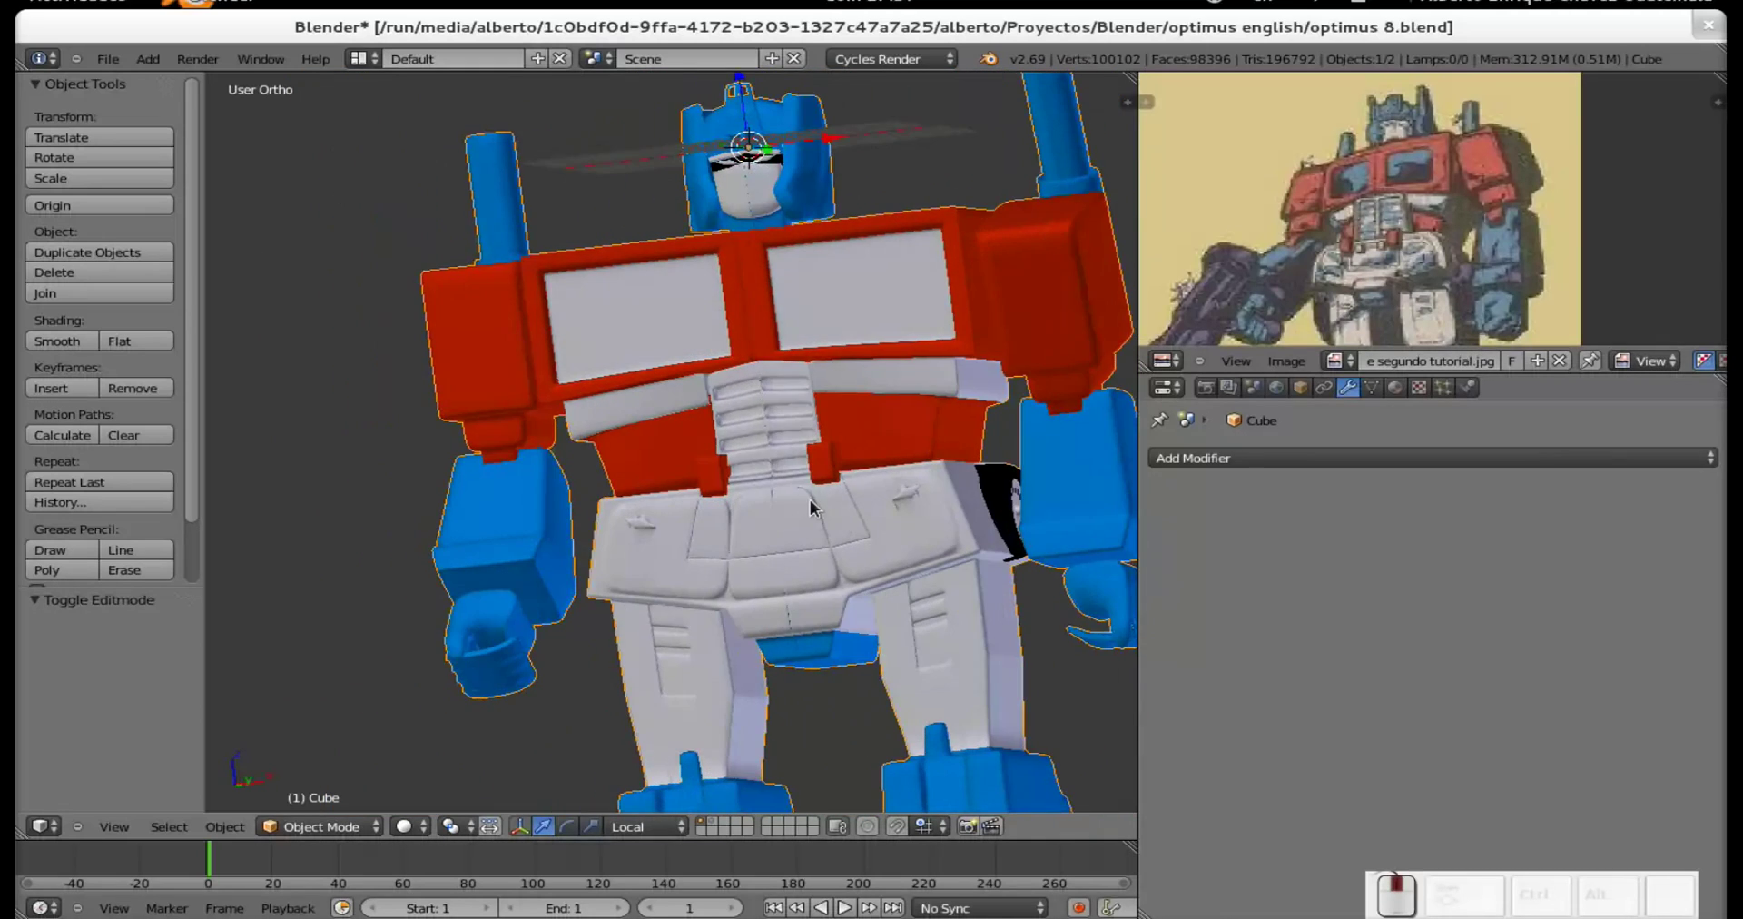
scroll(802, 574, down, 4)
middle_drag(803, 573, 750, 549)
scroll(750, 549, up, 1)
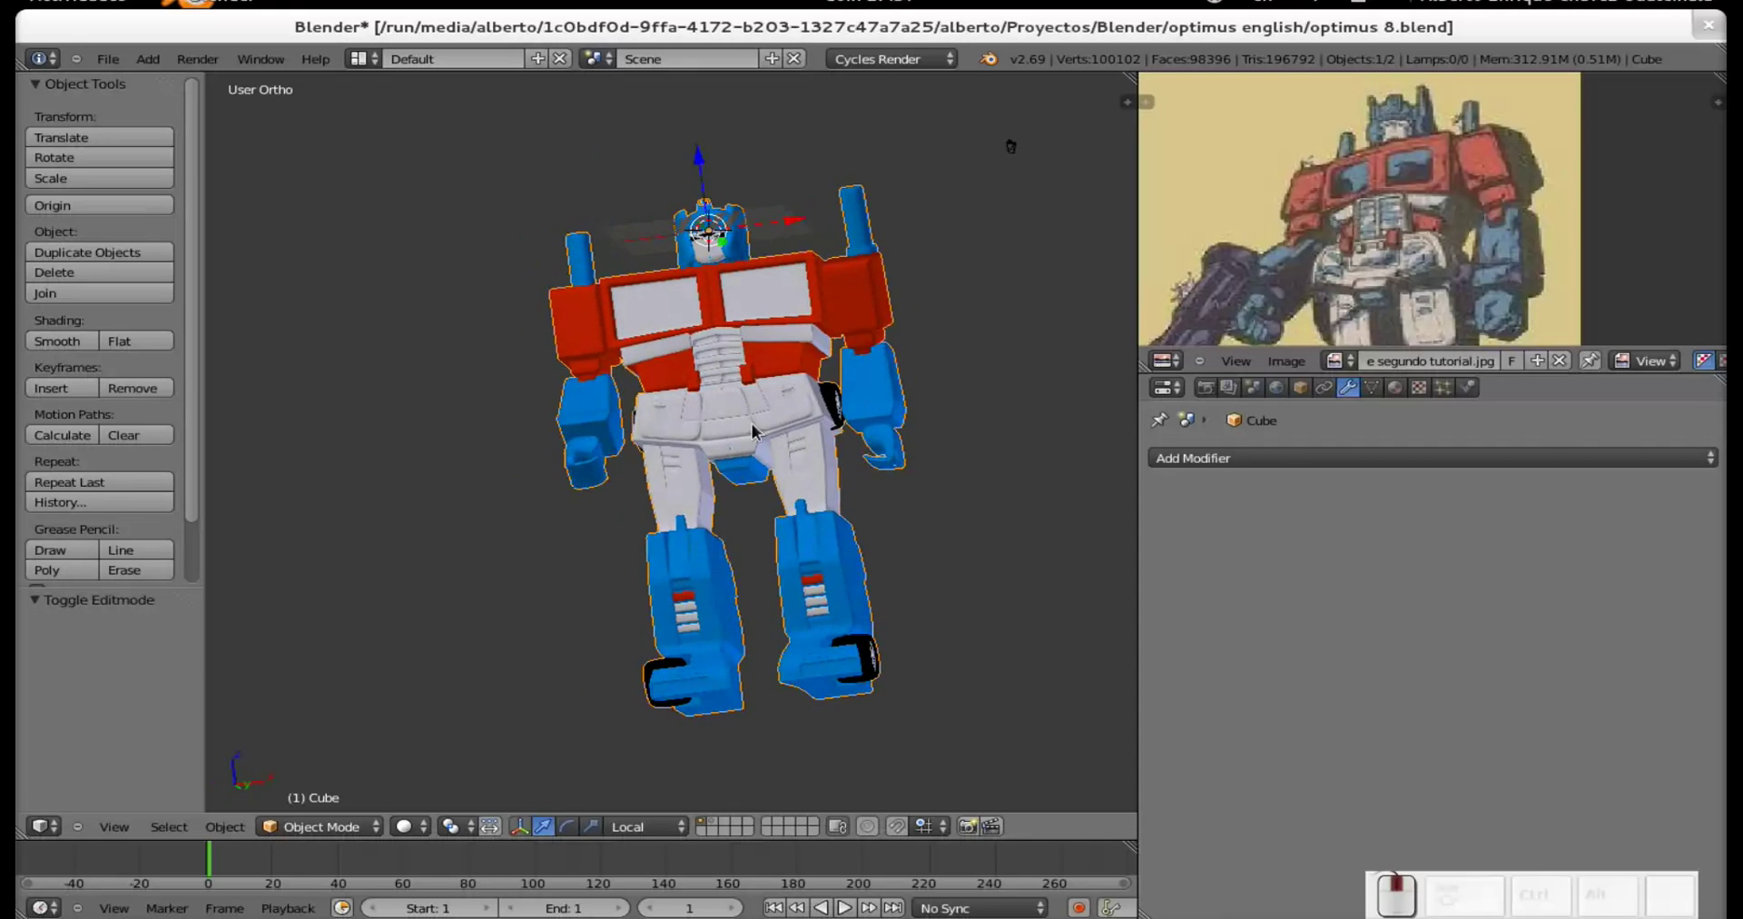
scroll(753, 414, up, 4)
scroll(758, 385, down, 3)
middle_drag(759, 402, 846, 345)
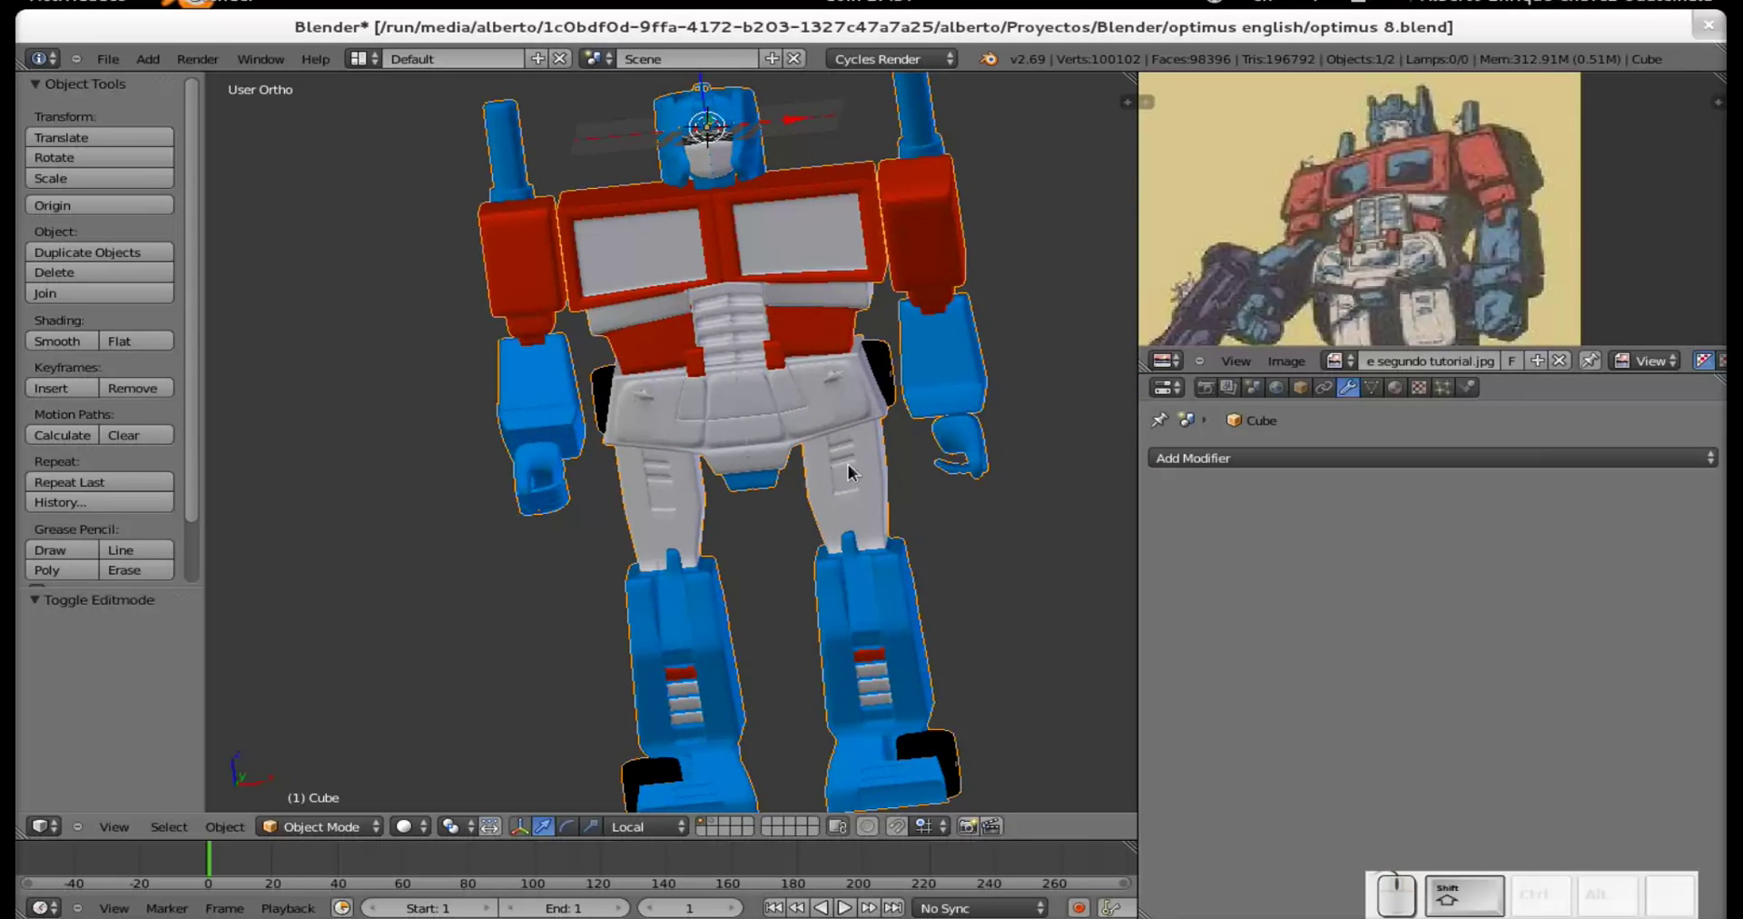
middle_drag(525, 630, 739, 513)
scroll(739, 513, down, 5)
middle_drag(829, 568, 795, 397)
scroll(795, 397, up, 7)
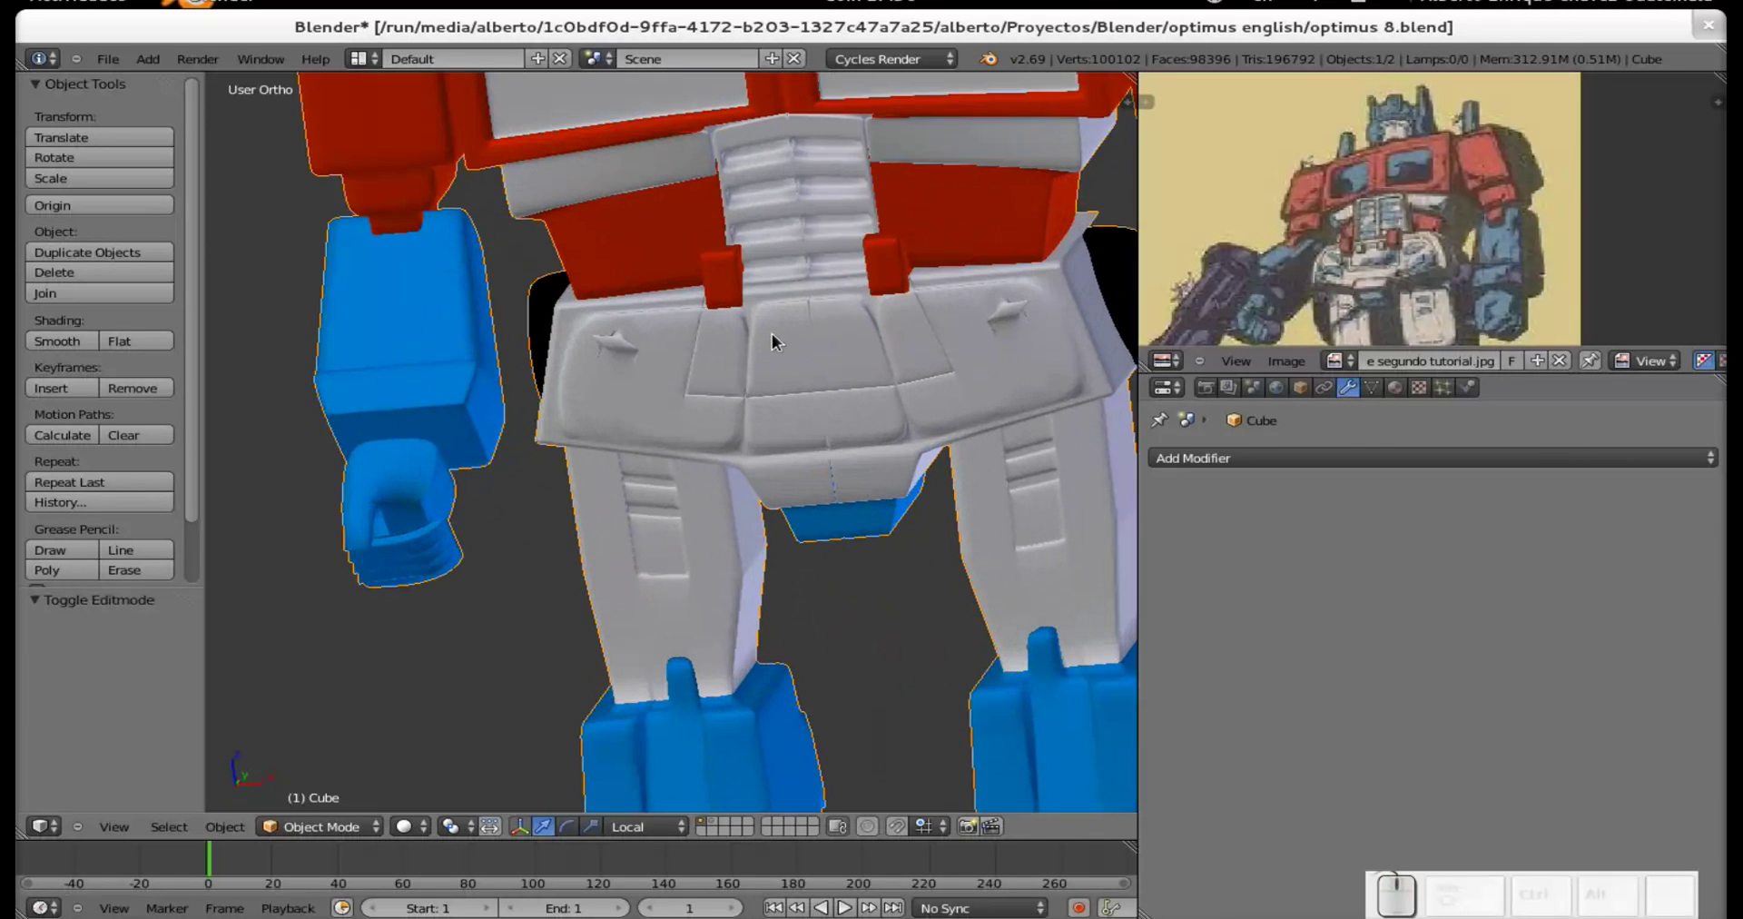
scroll(772, 341, down, 6)
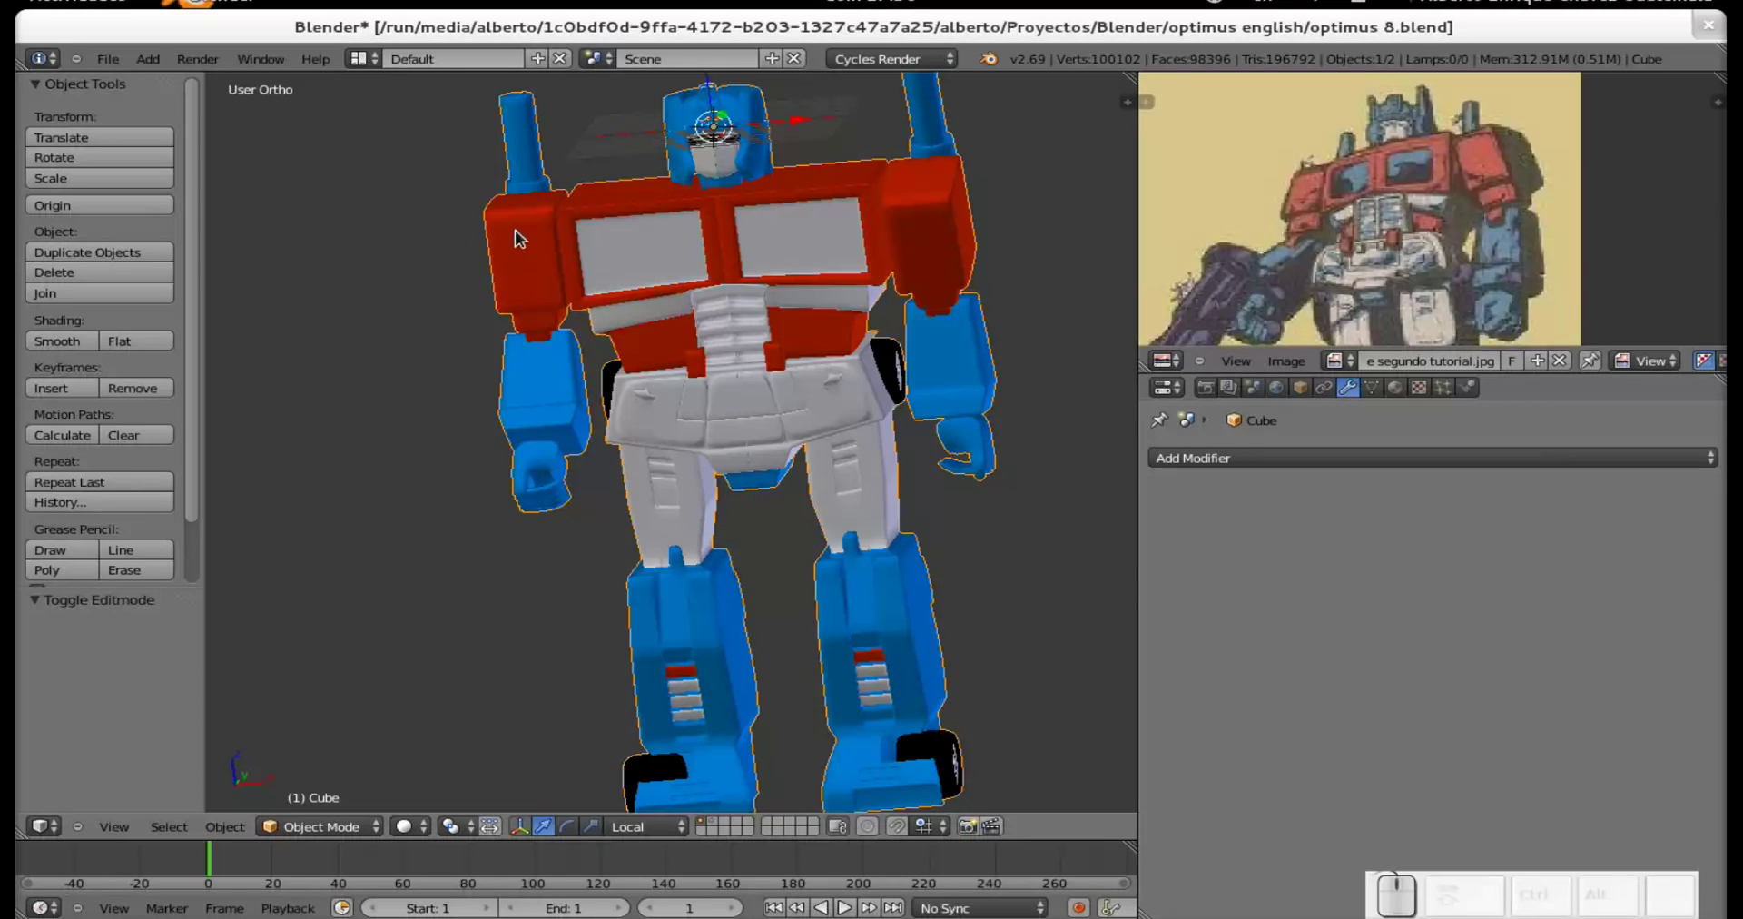
mouse_move(961, 257)
middle_down()
mouse_move(872, 258)
mouse_move(953, 254)
middle_up()
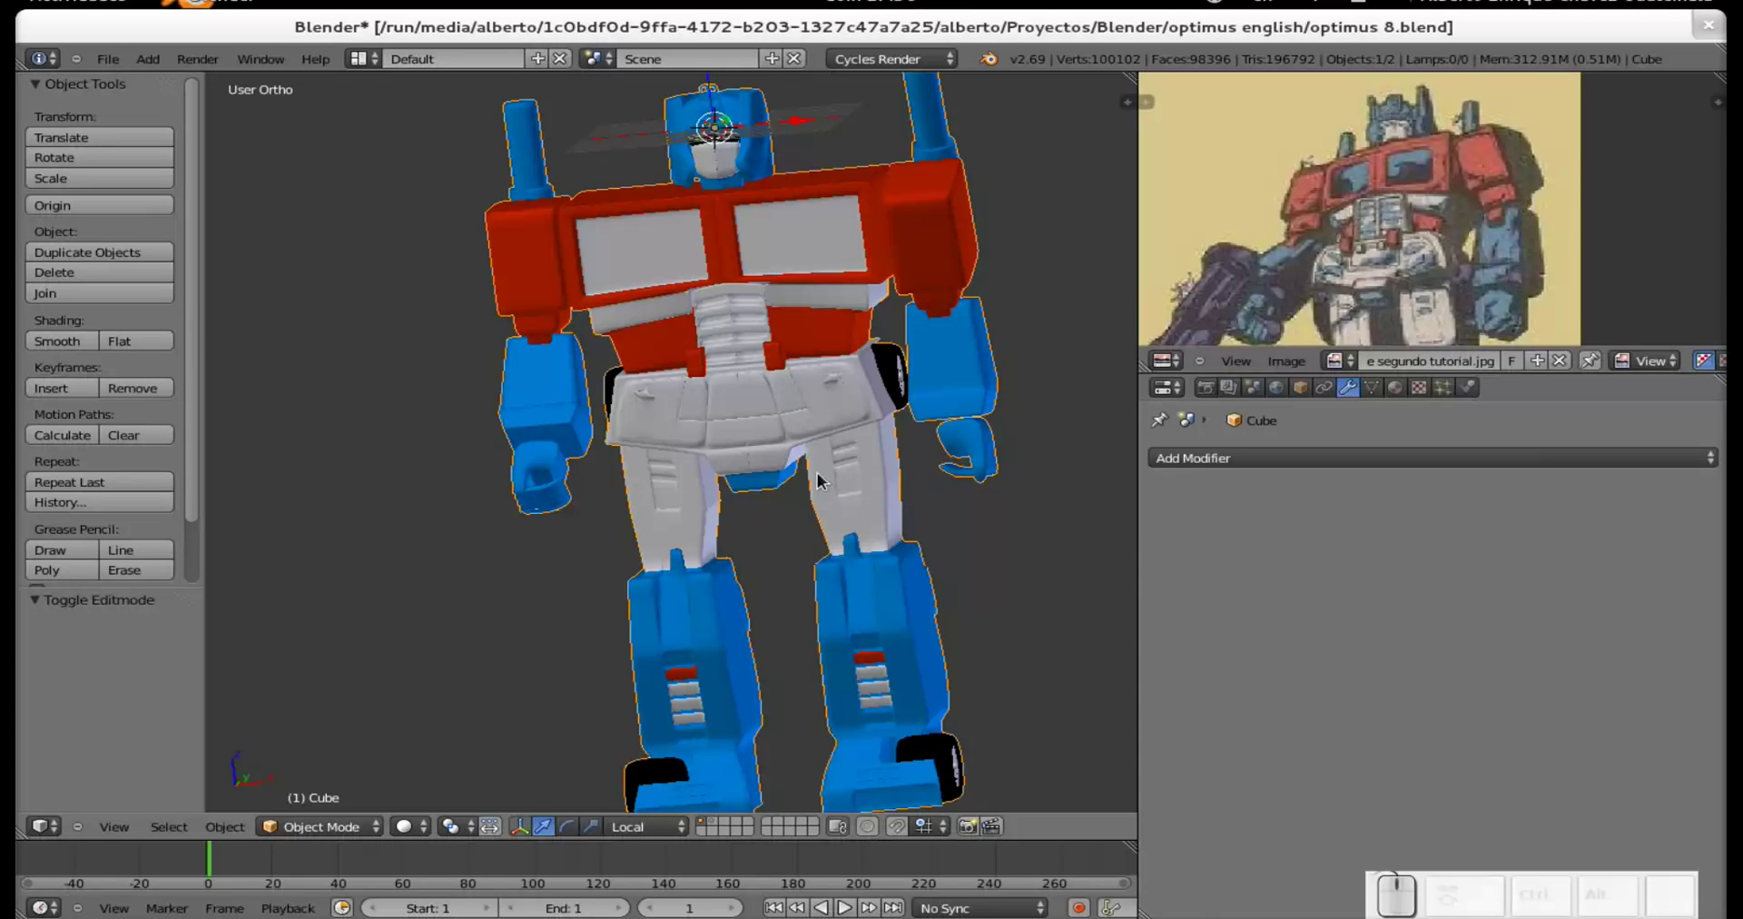
scroll(817, 478, down, 3)
middle_drag(526, 436, 533, 533)
scroll(764, 414, up, 4)
scroll(764, 414, down, 3)
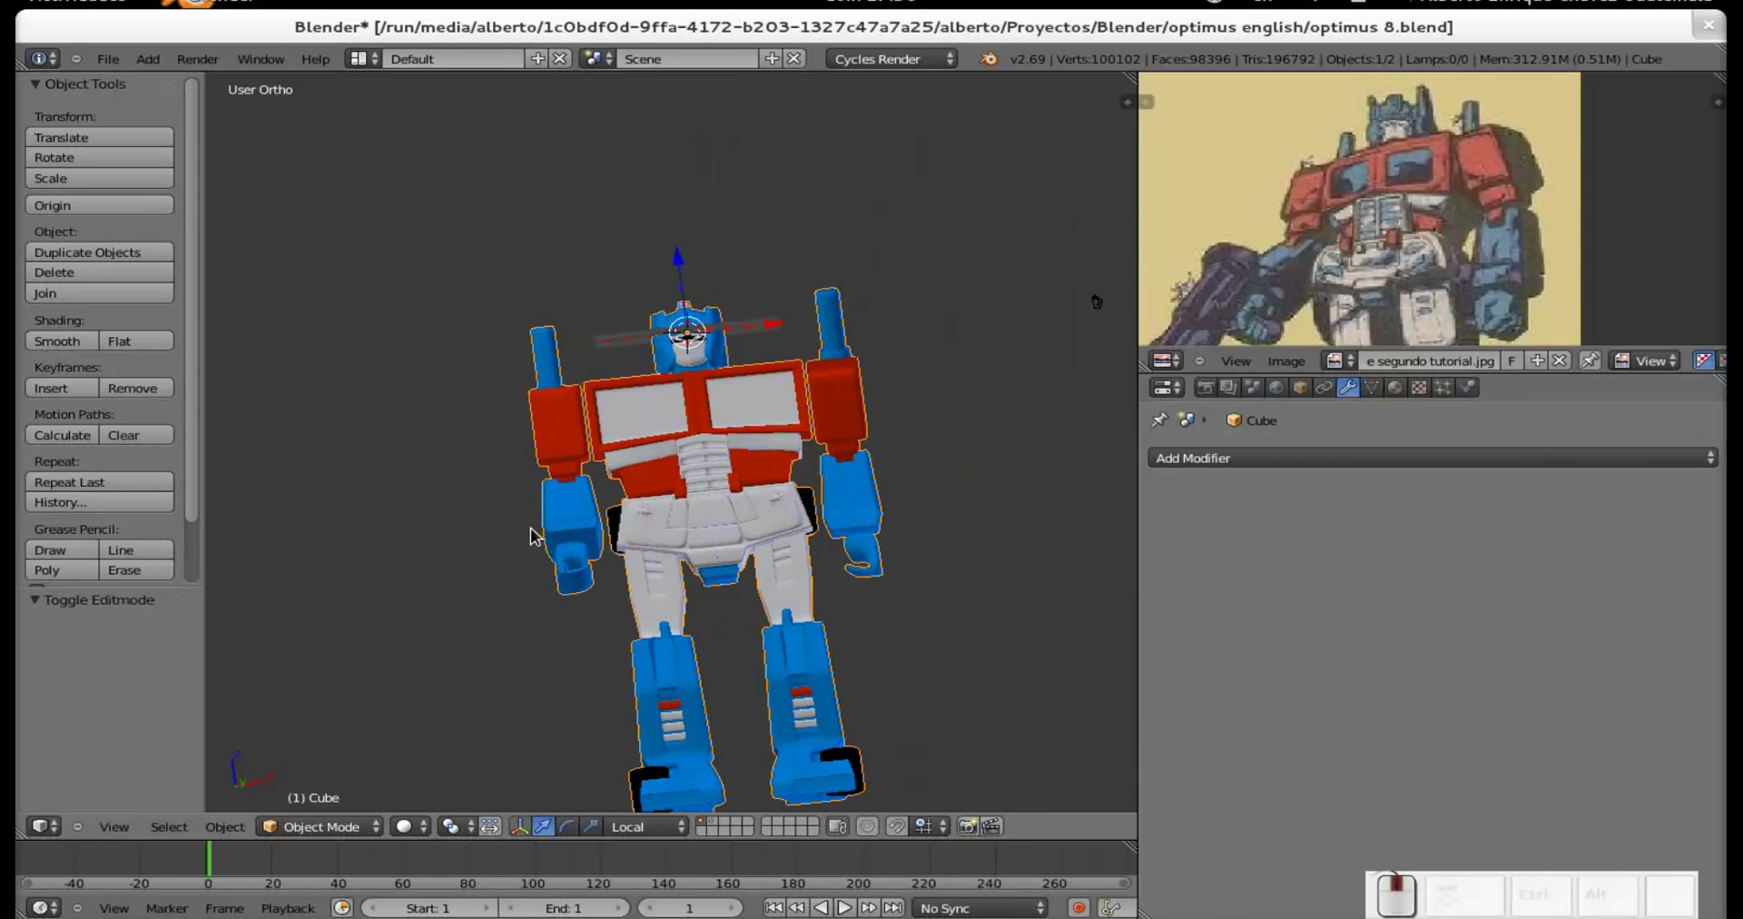
scroll(876, 474, up, 3)
shift+middle_drag(875, 473, 787, 479)
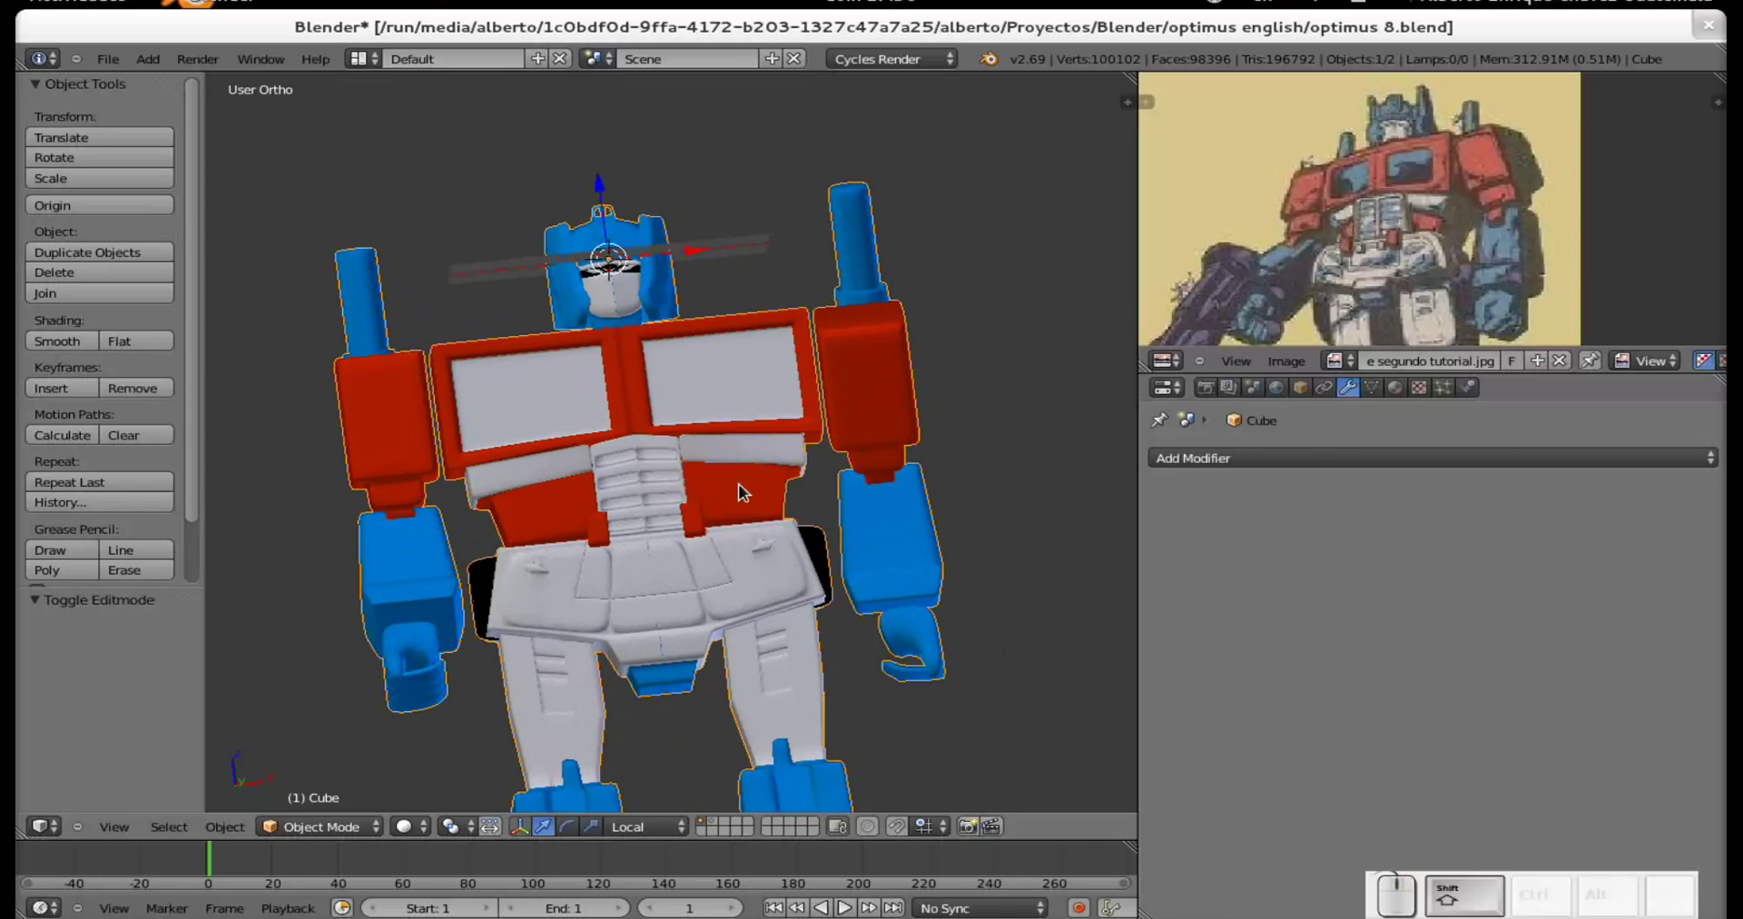
Add a 32-vertex cylinder of radius 1 and depth 2 as a new object and give it an X-axis Mirror modifier.
key(shift+a)
mouse_move(690, 486)
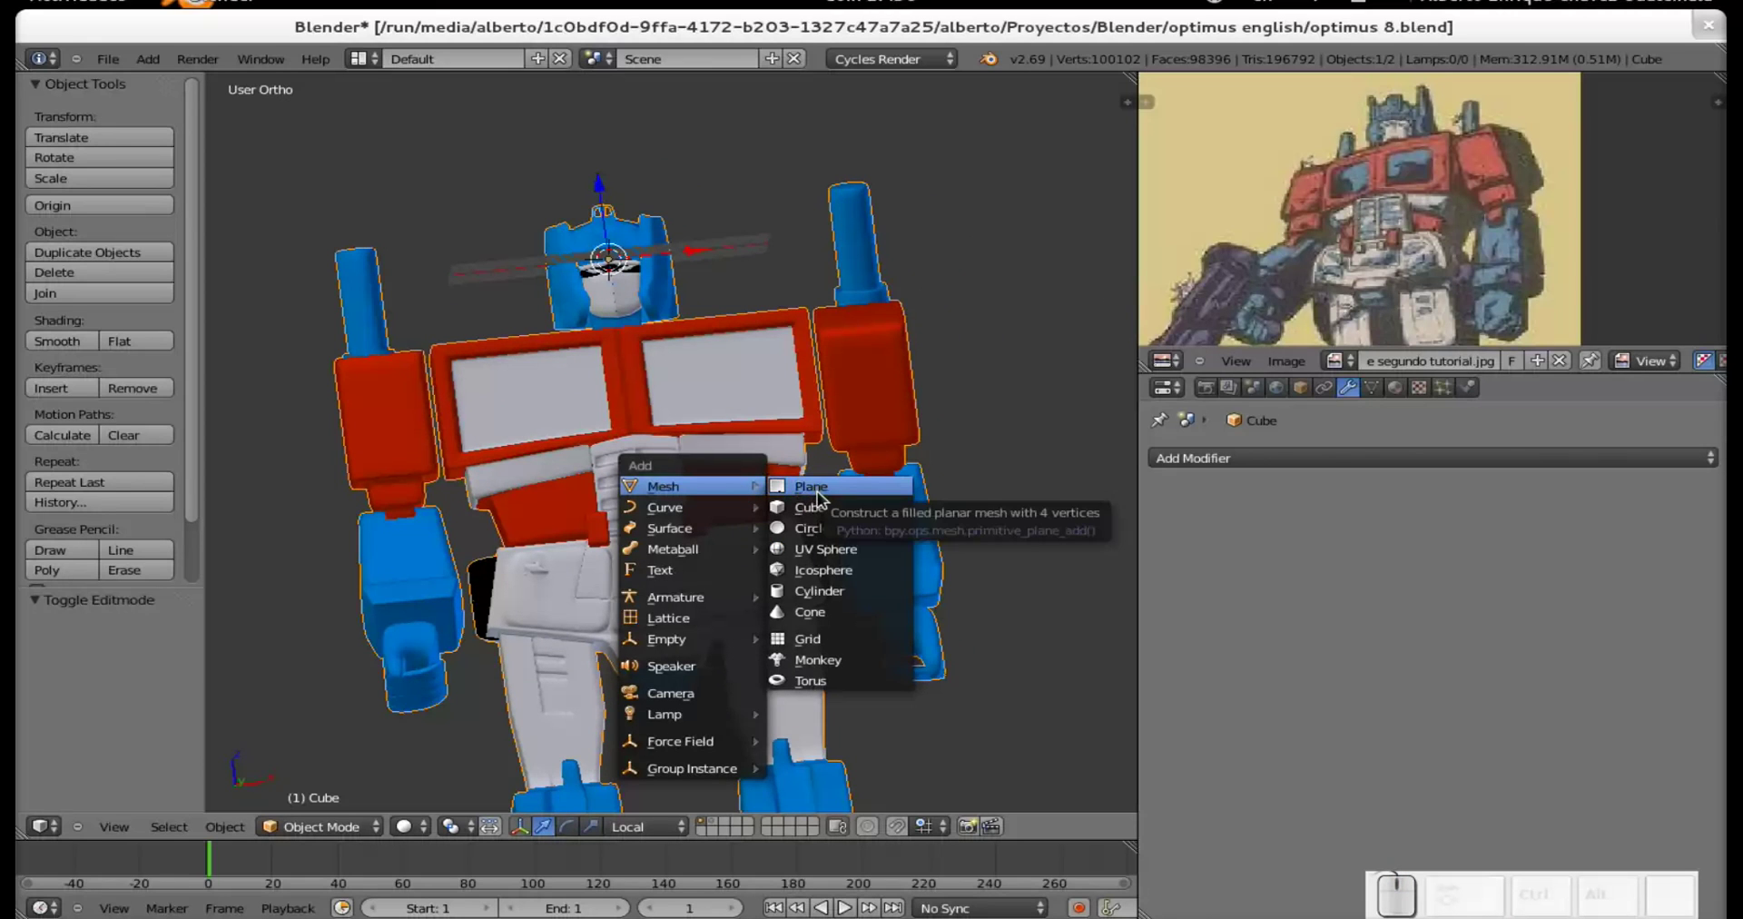
click(839, 592)
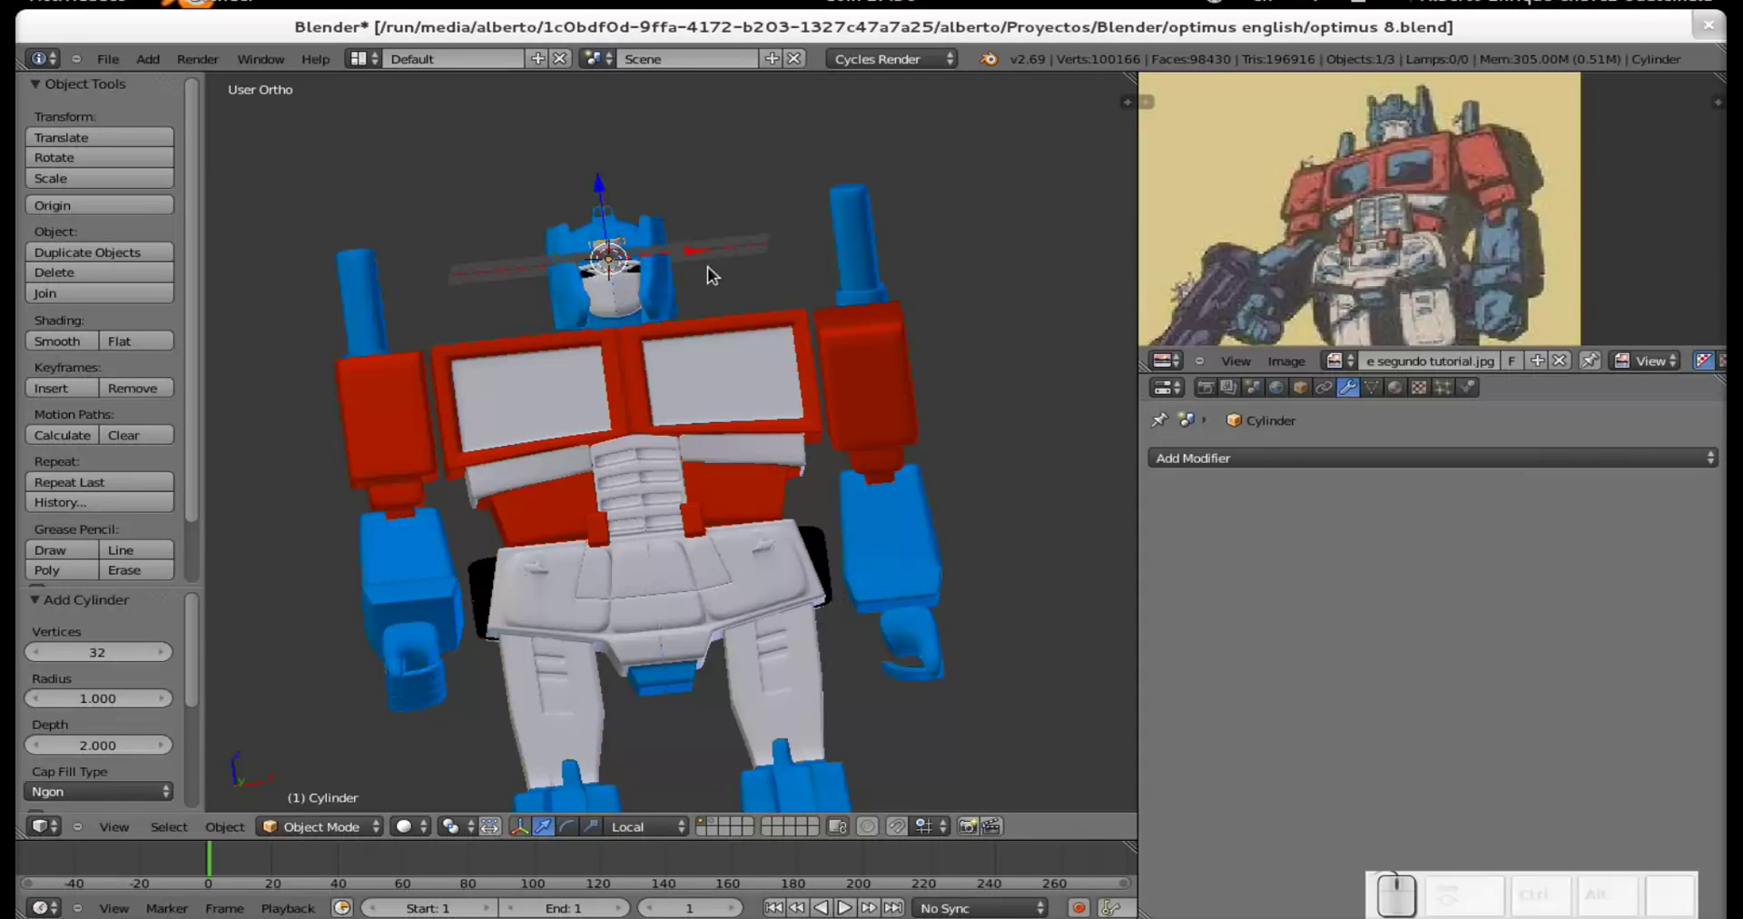
click(1344, 458)
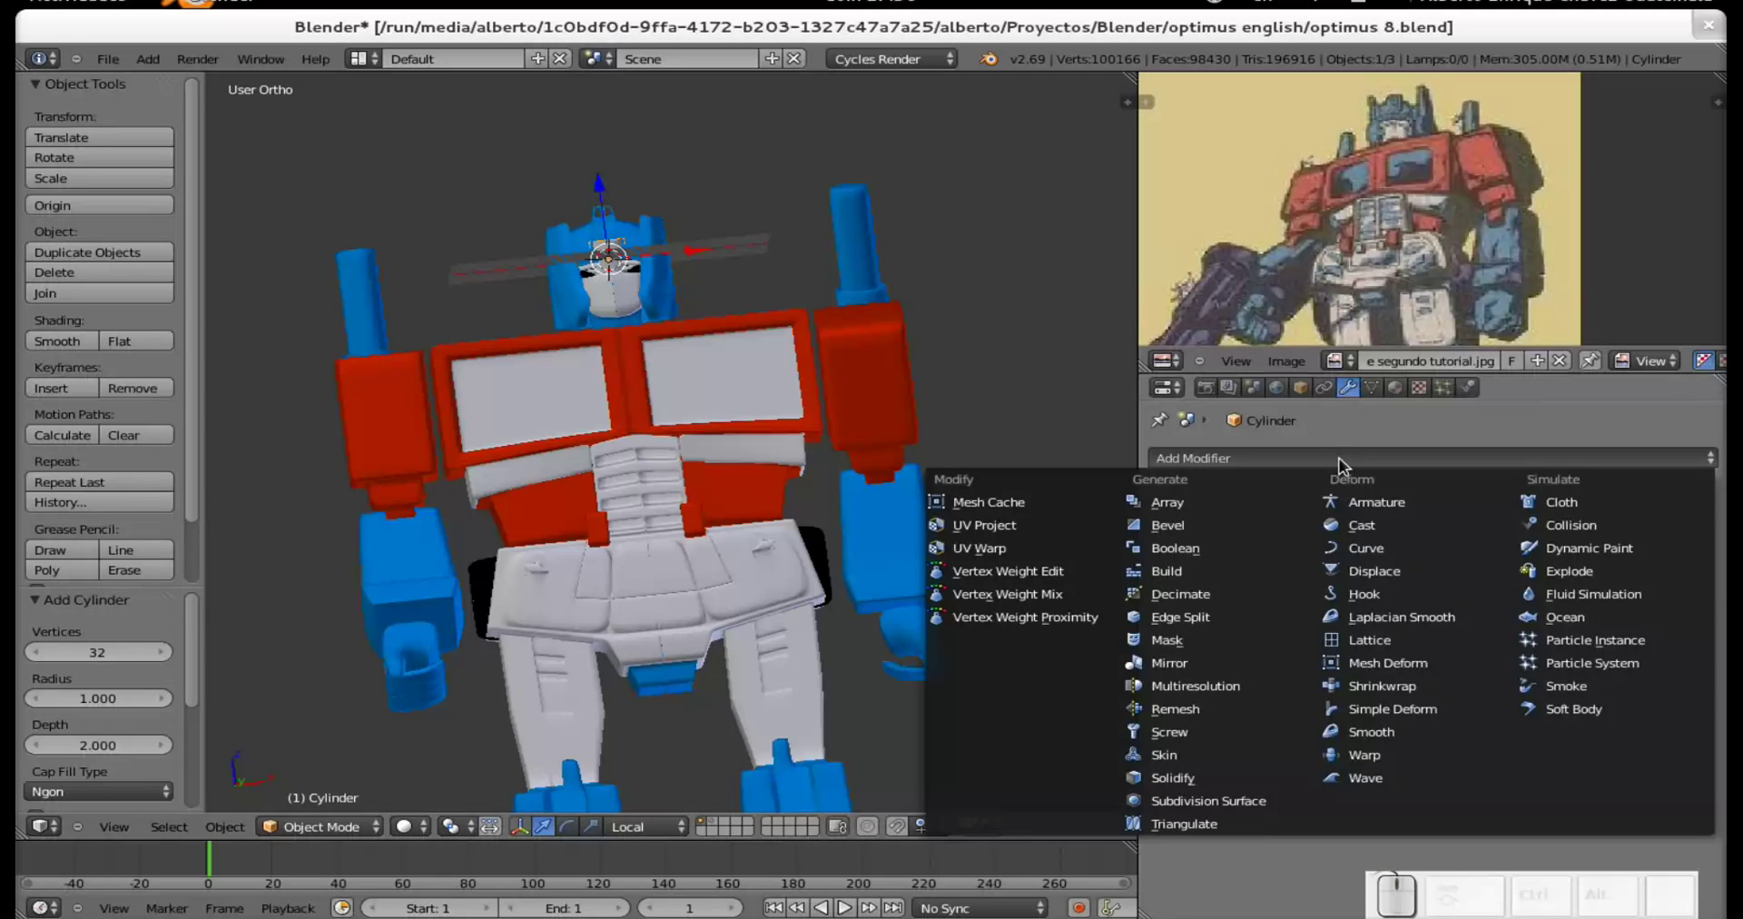
click(1210, 667)
drag(690, 250, 794, 264)
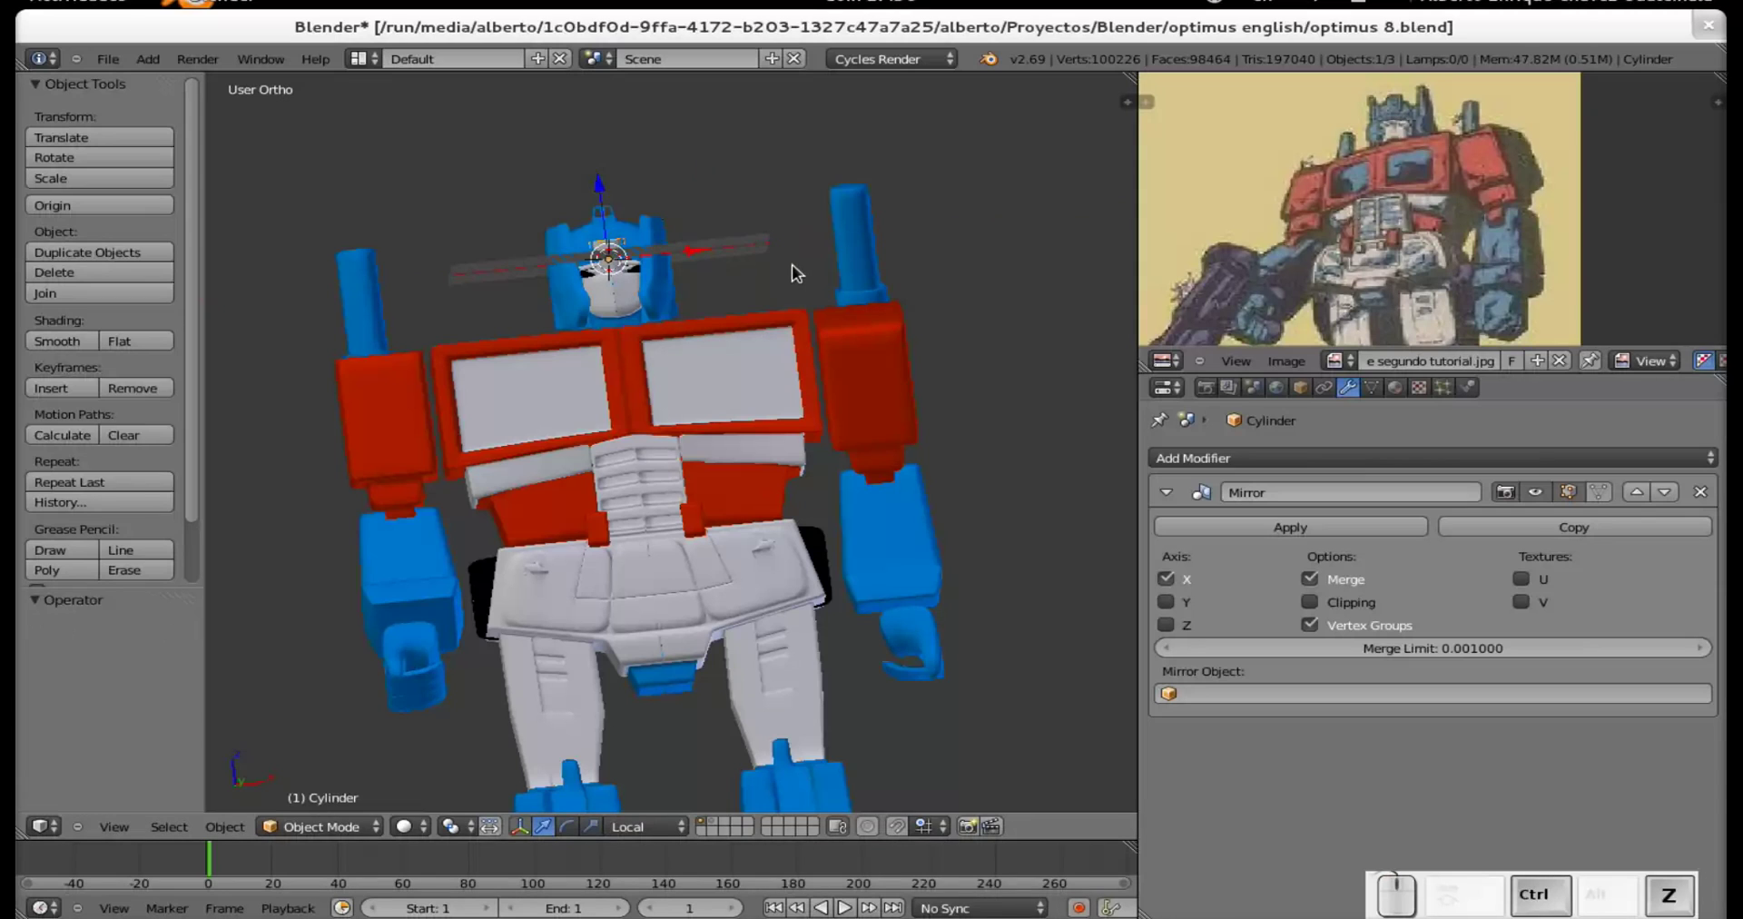
Move the cylinder's mesh 9.863 along local X and -7.084 along local Z into the gap between chest and shoulder.
key(Tab)
key(g)
key(x)
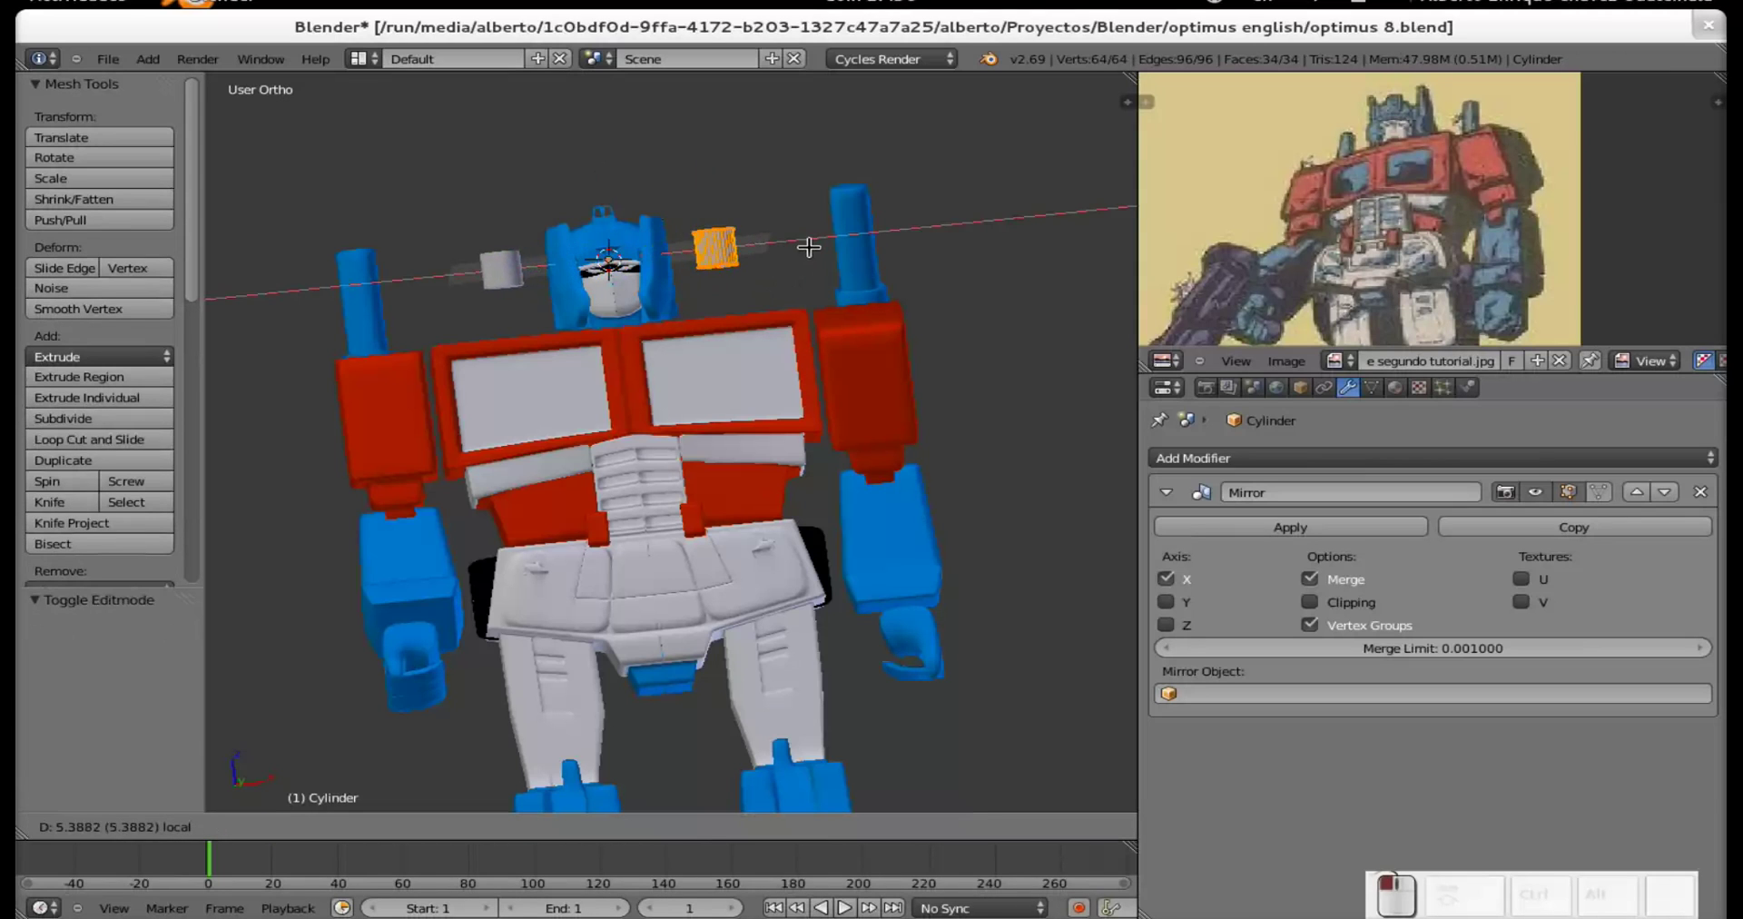
click(890, 248)
key(g)
key(z)
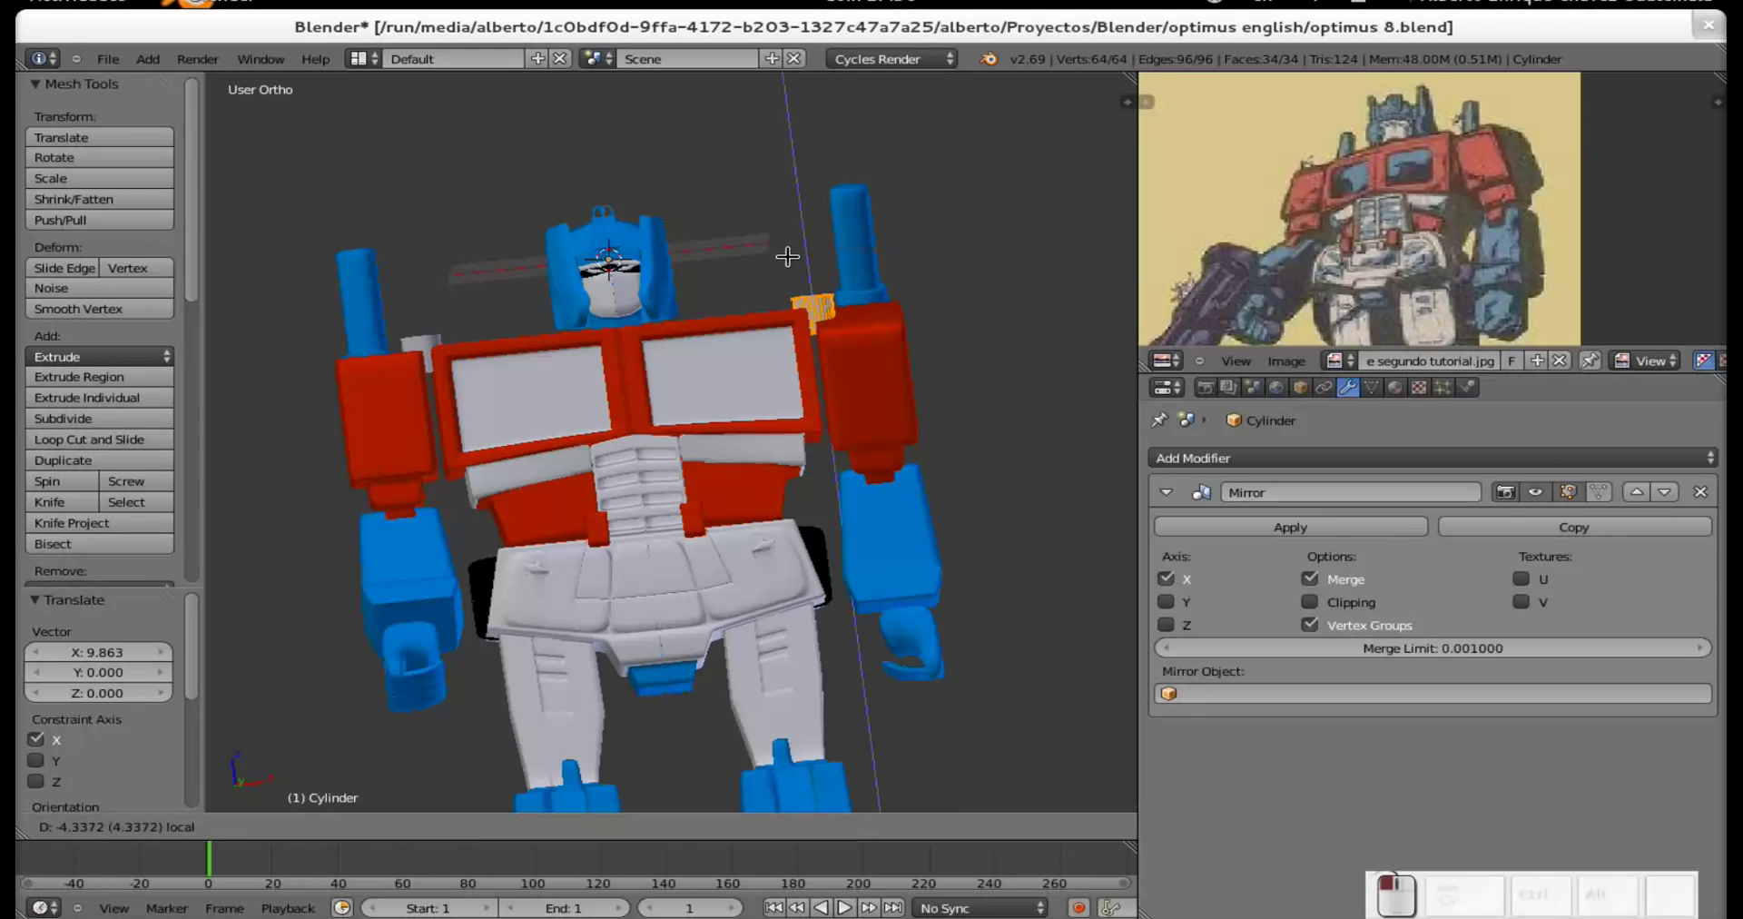
click(781, 292)
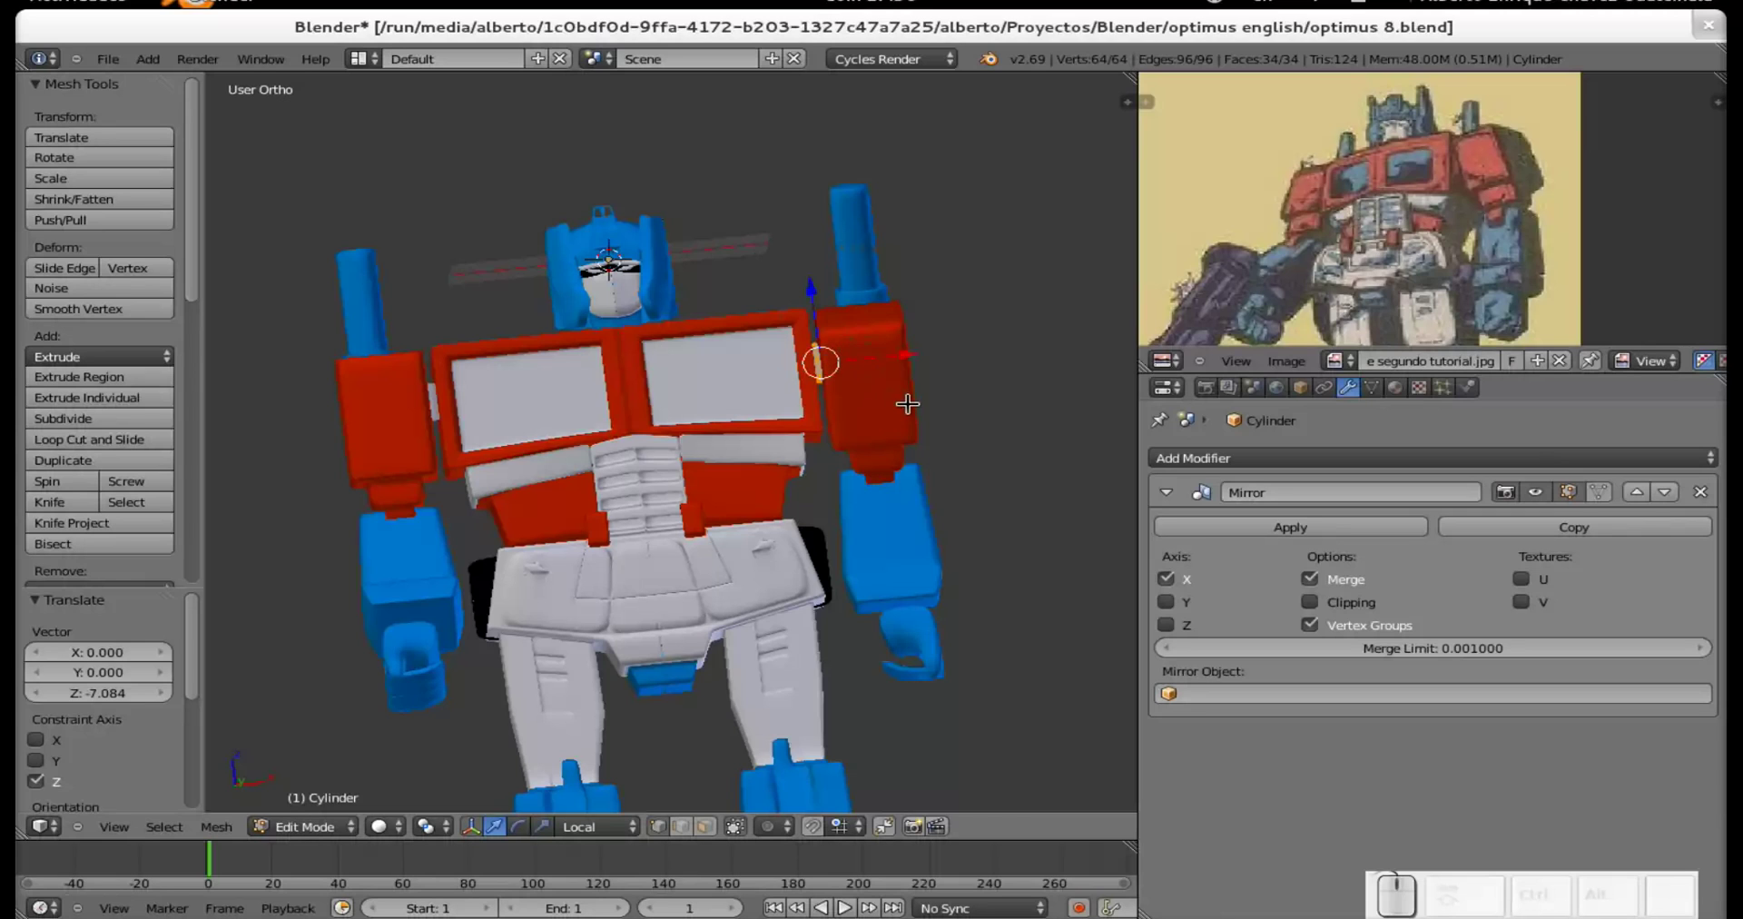
key(g)
key(z)
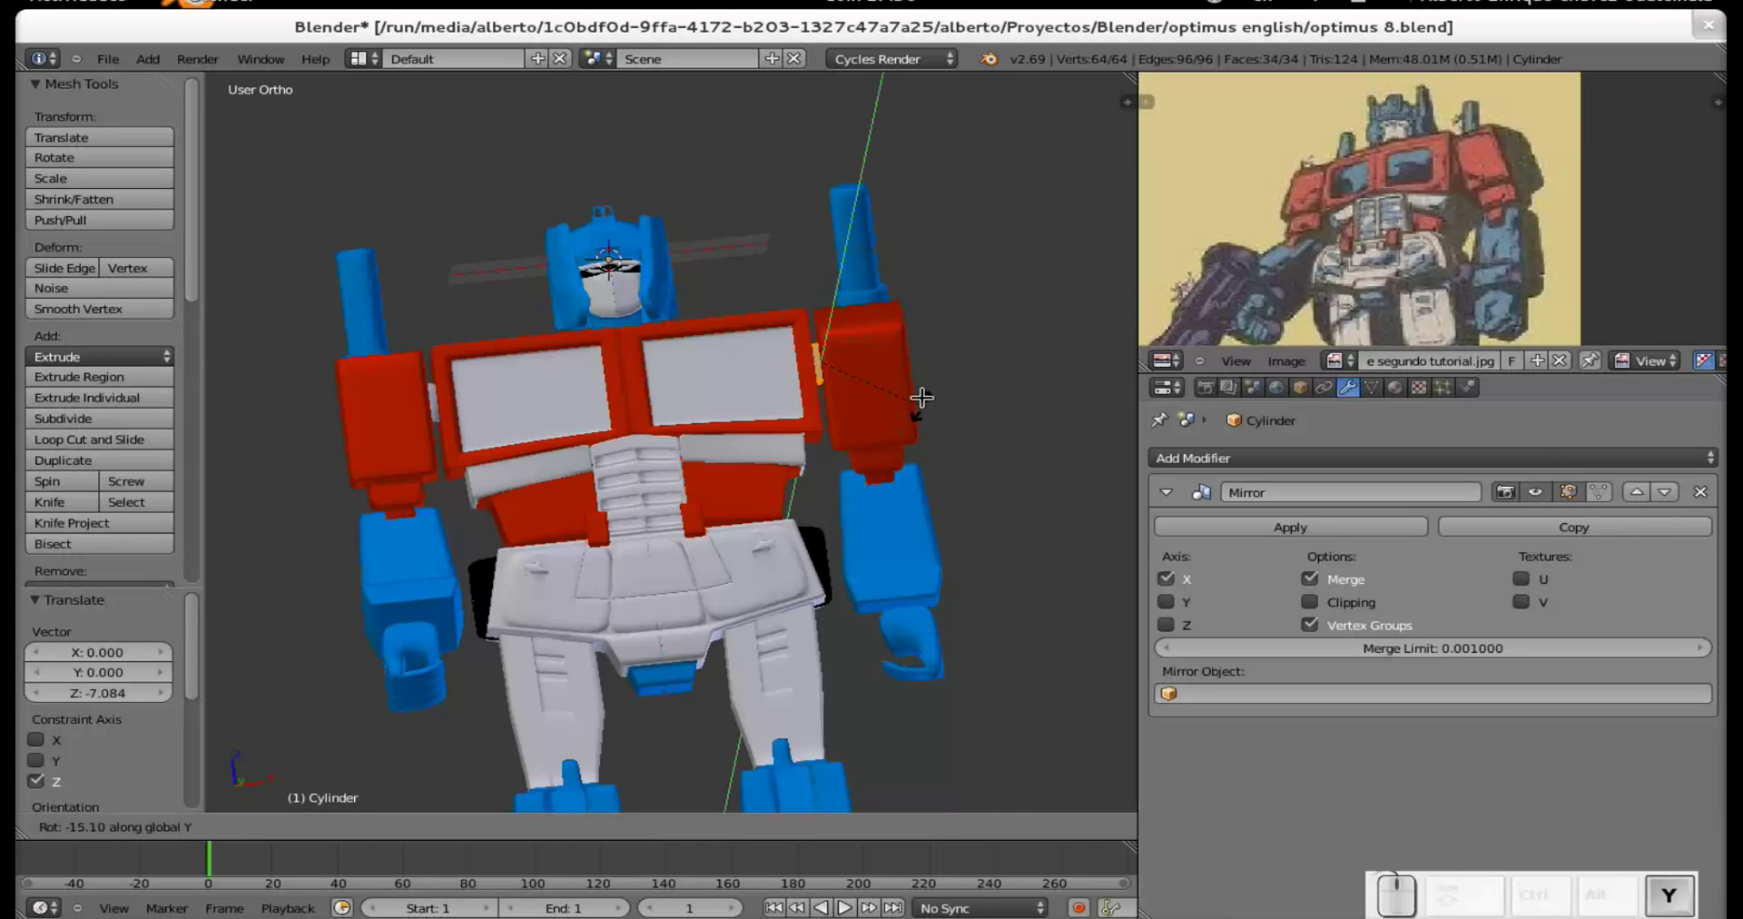
key(Escape)
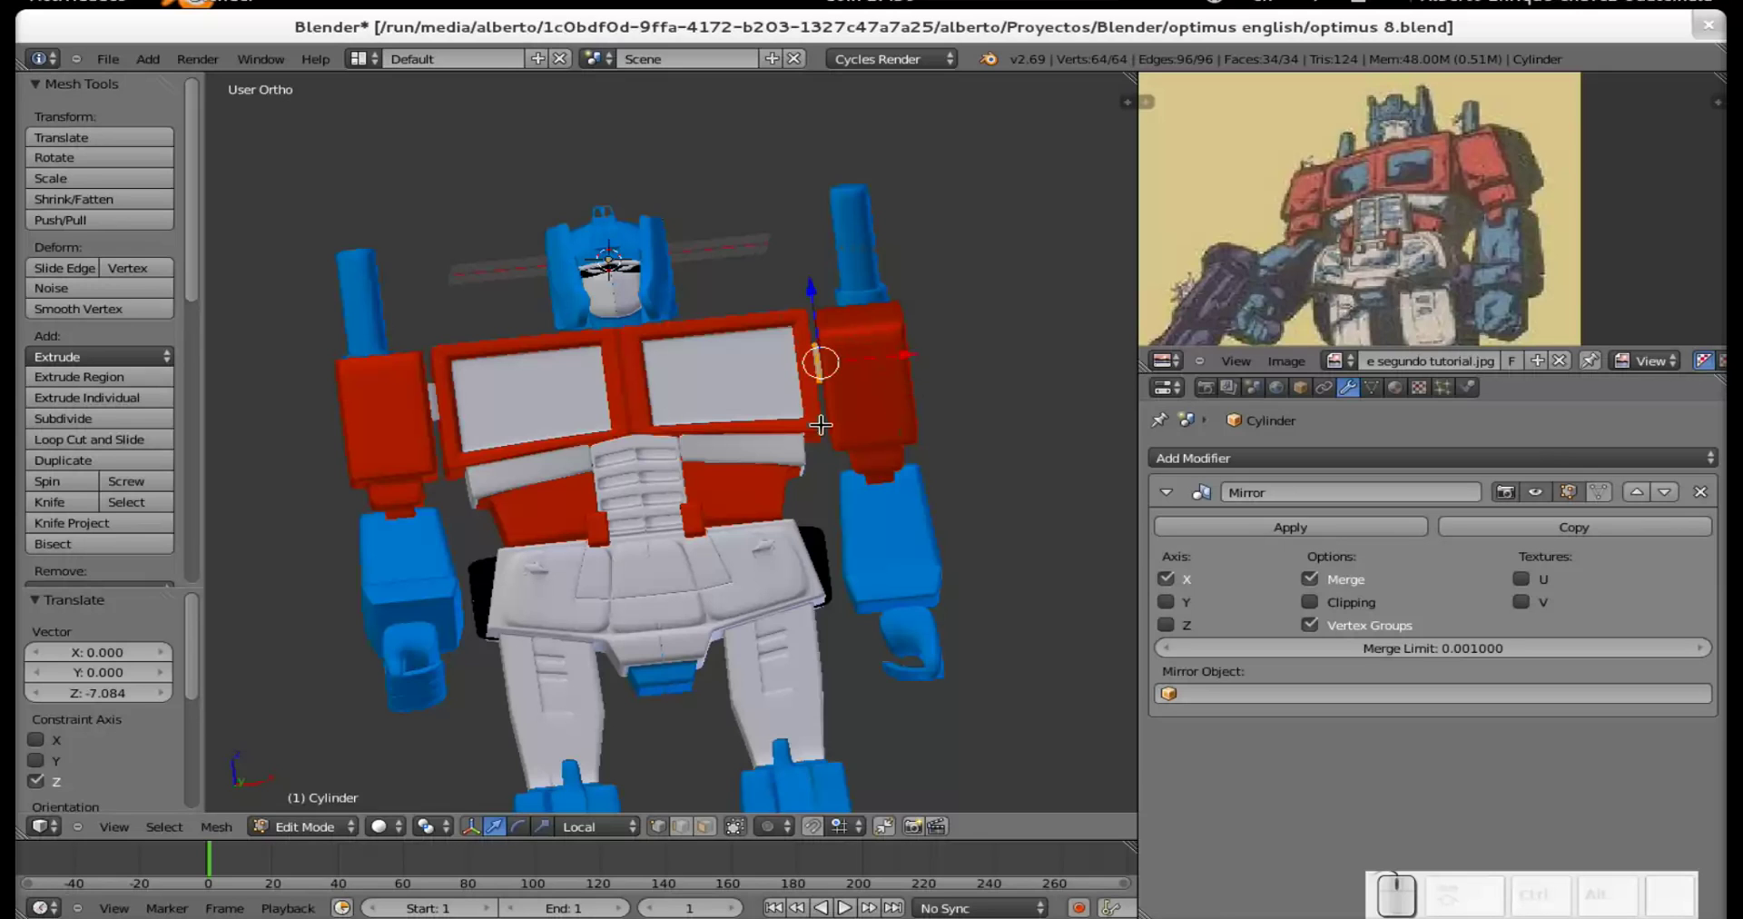
Rotate the shoulder cylinder 90° about the global Y axis.
key(r)
key(y)
key(9)
key(0)
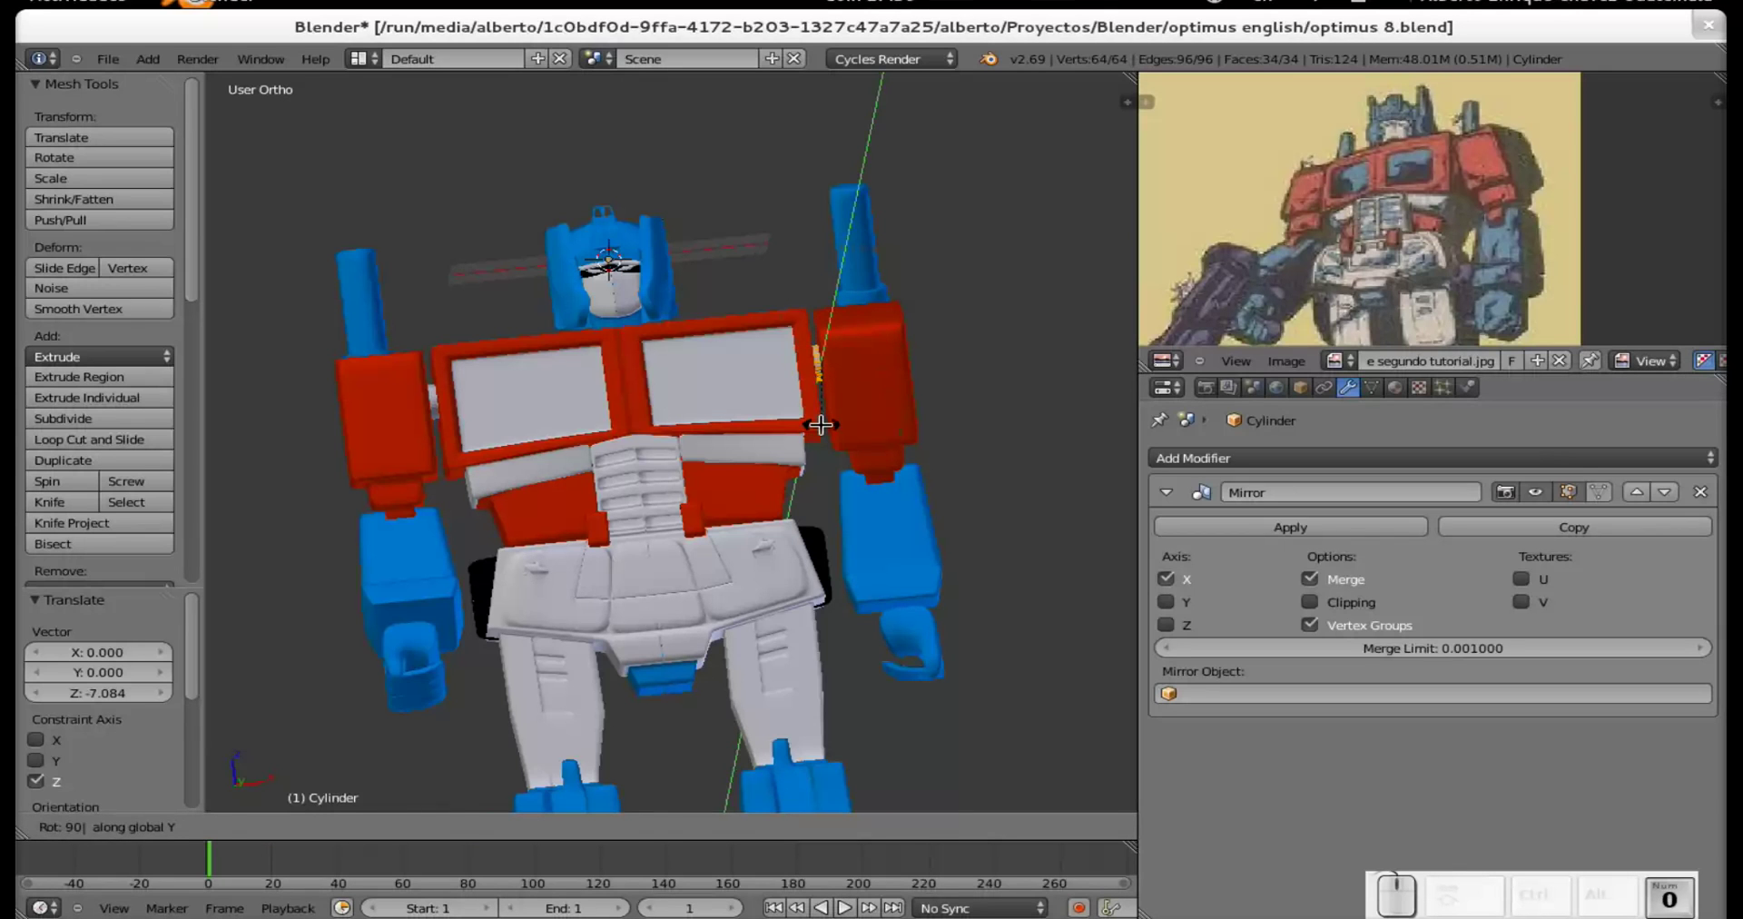
key(Return)
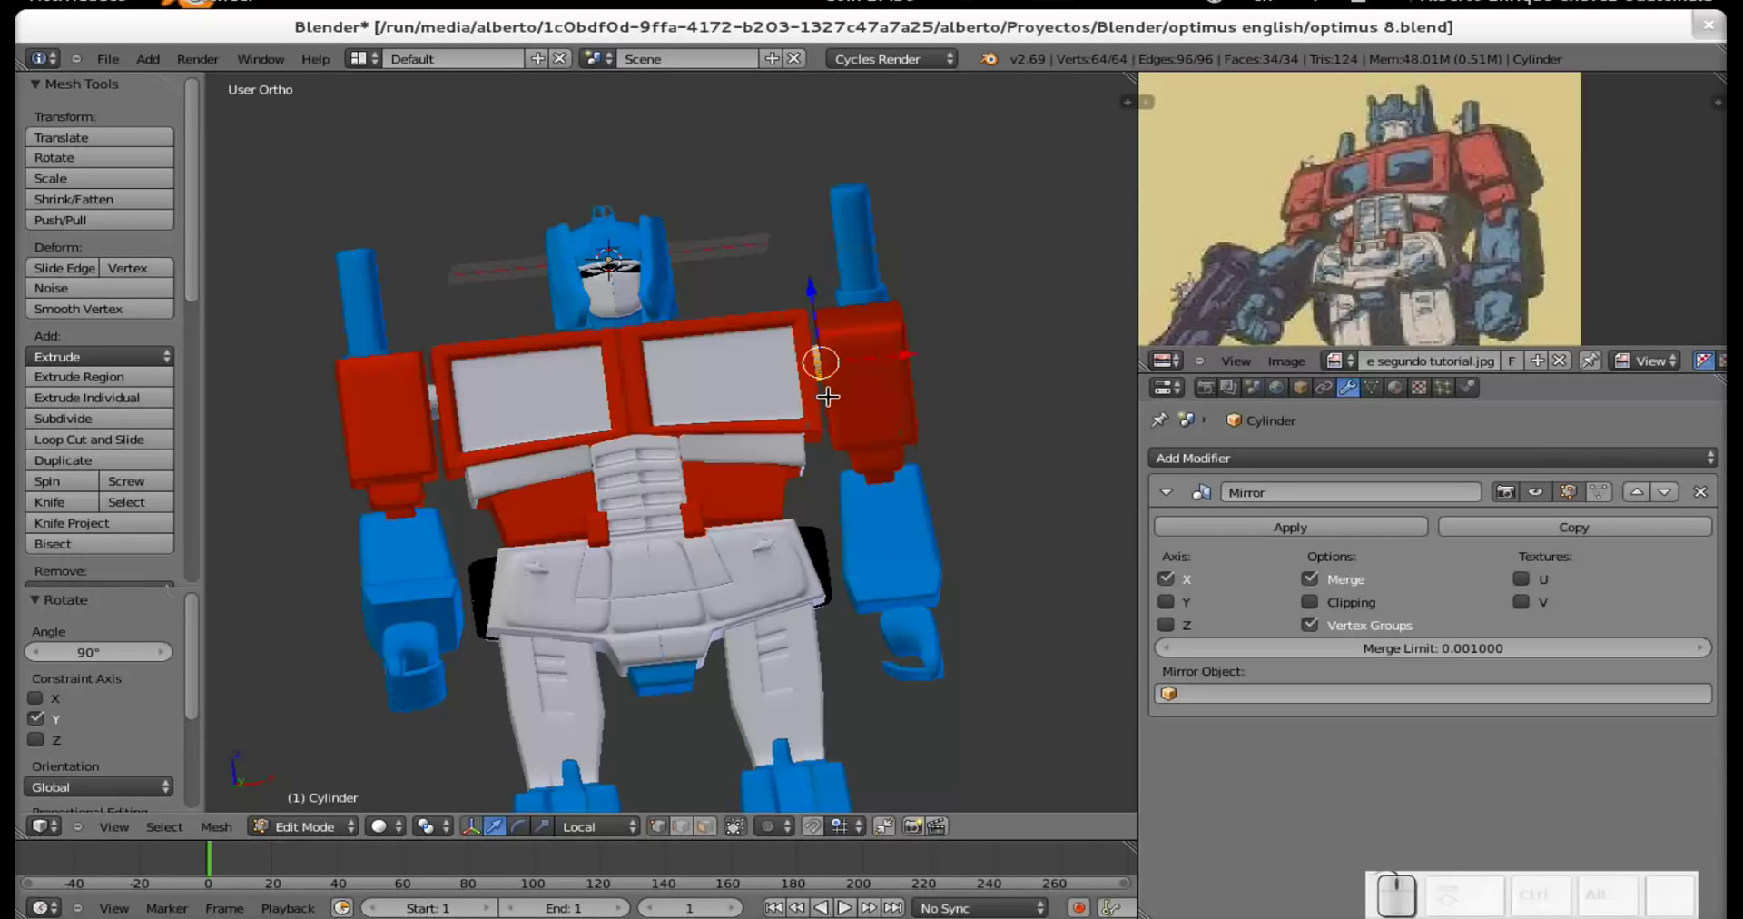
Give the shoulder cylinder the existing metal red material.
scroll(827, 397, up, 2)
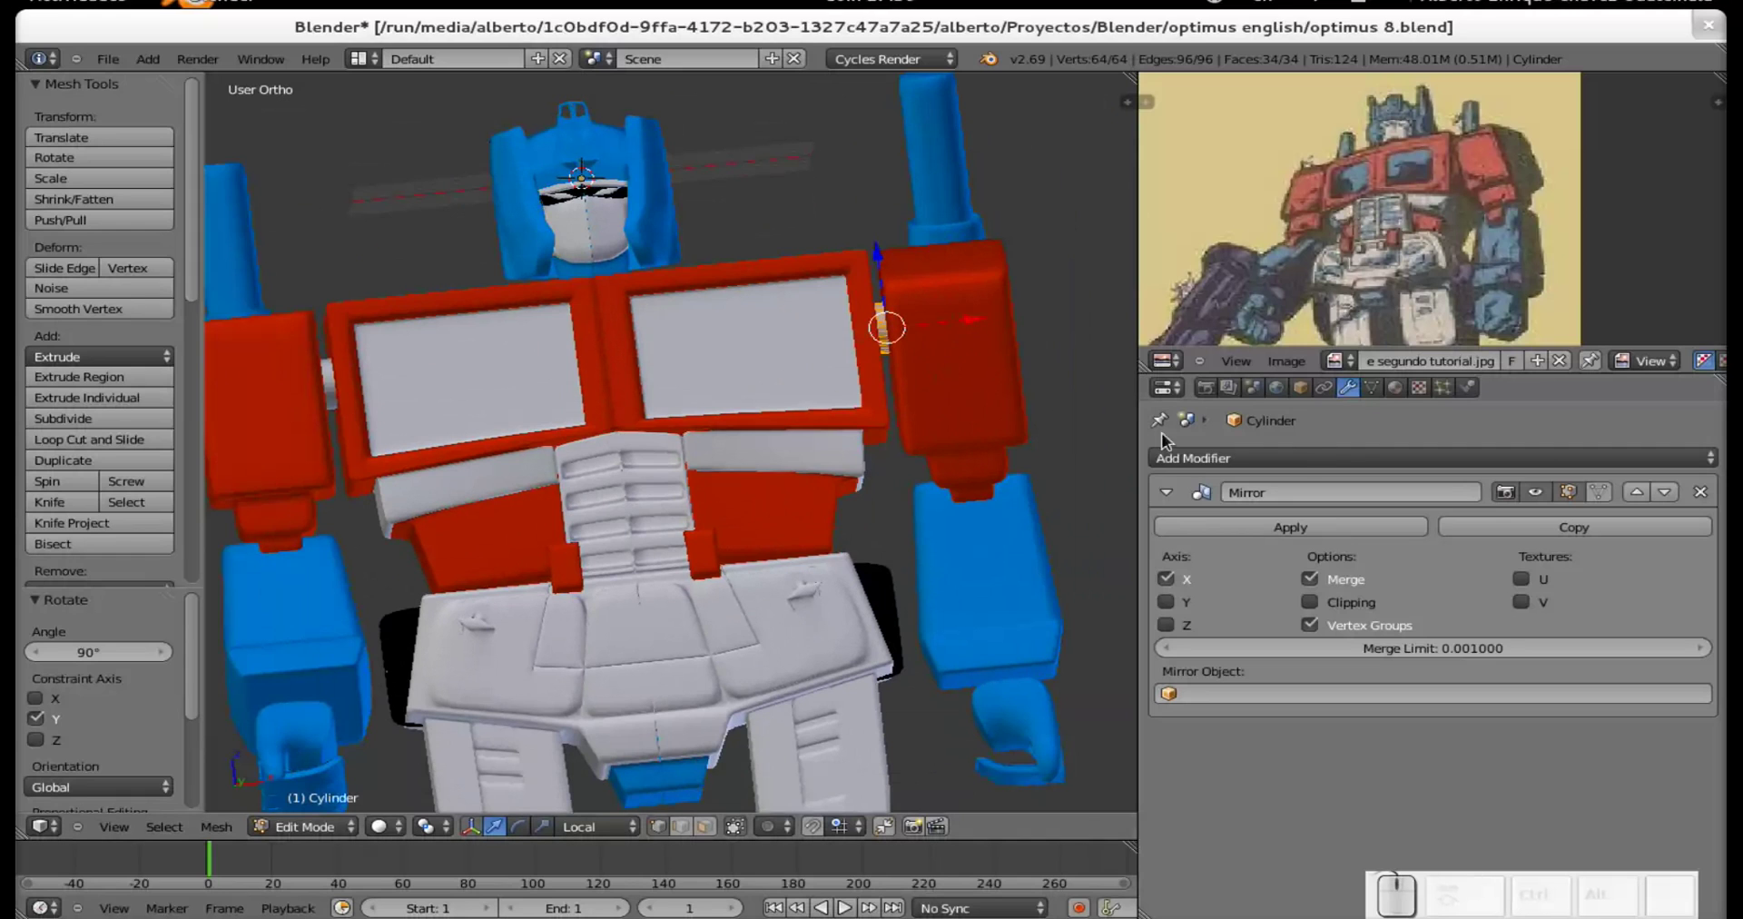
click(1395, 387)
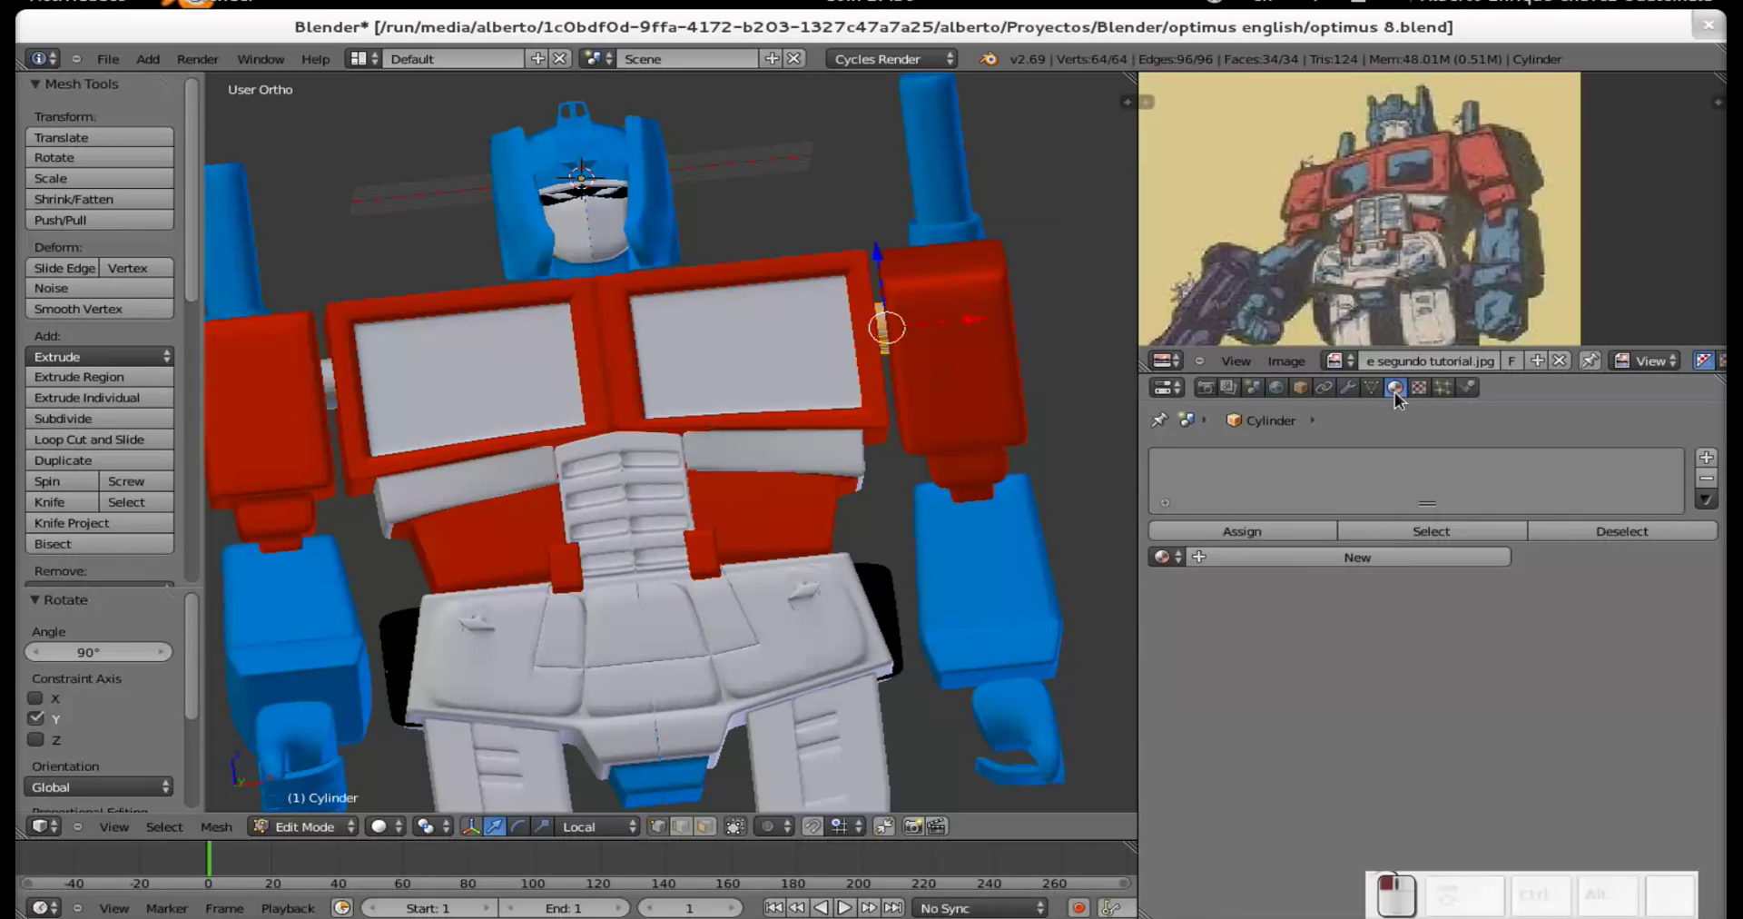
click(1167, 557)
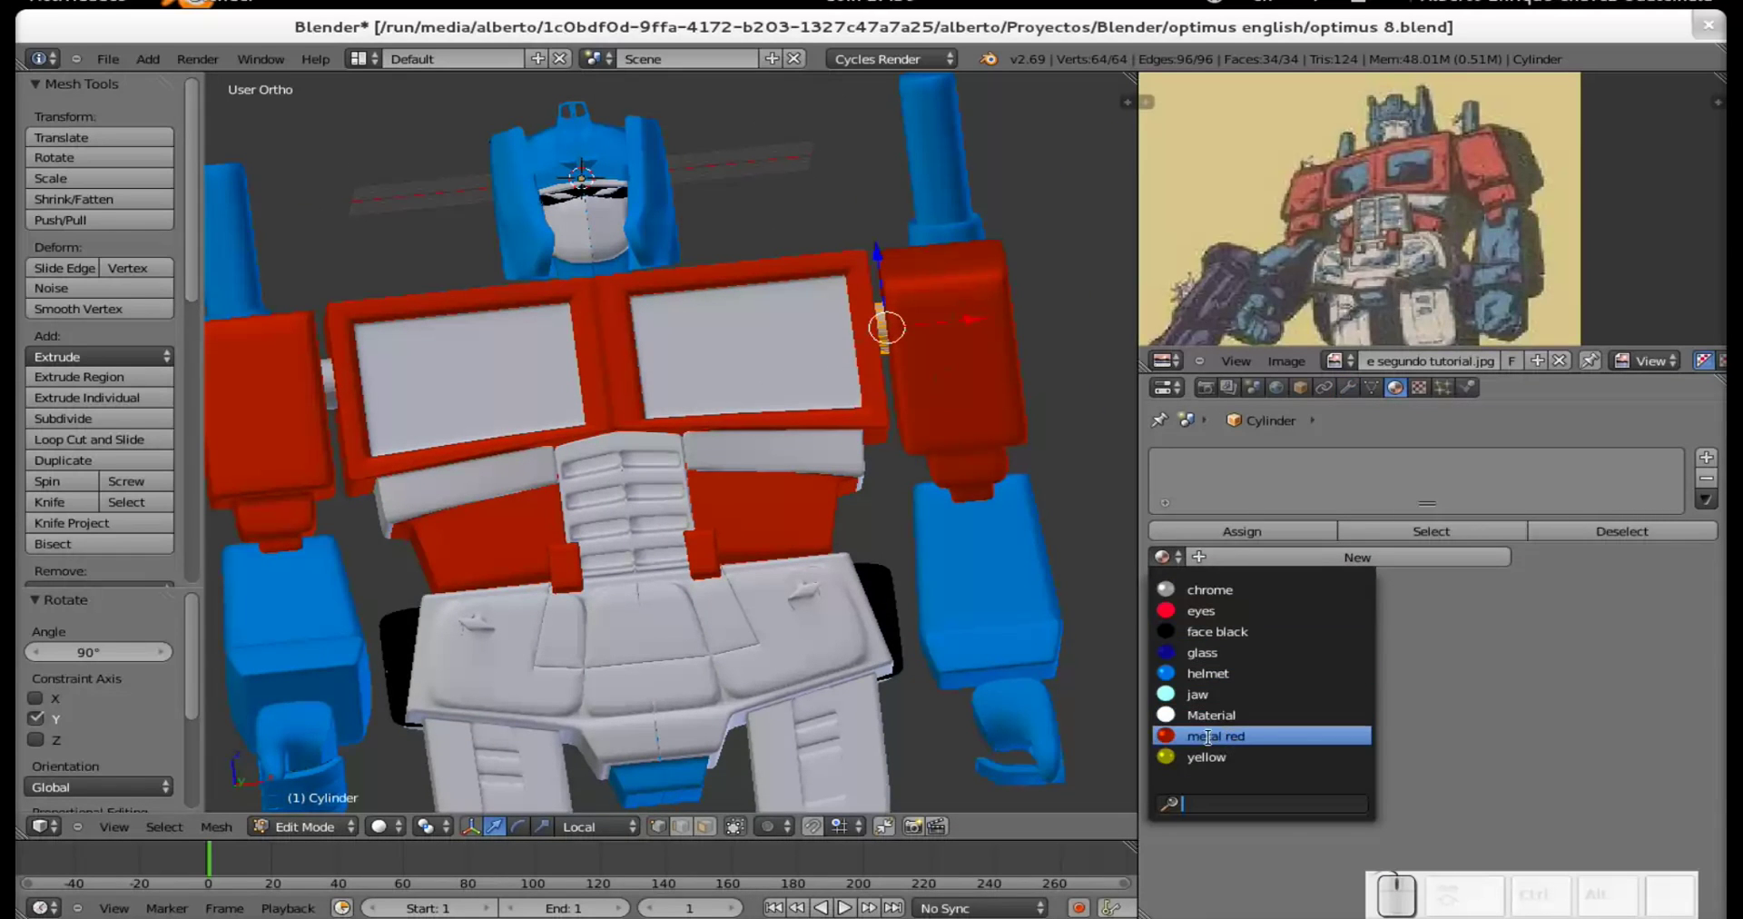
click(1261, 735)
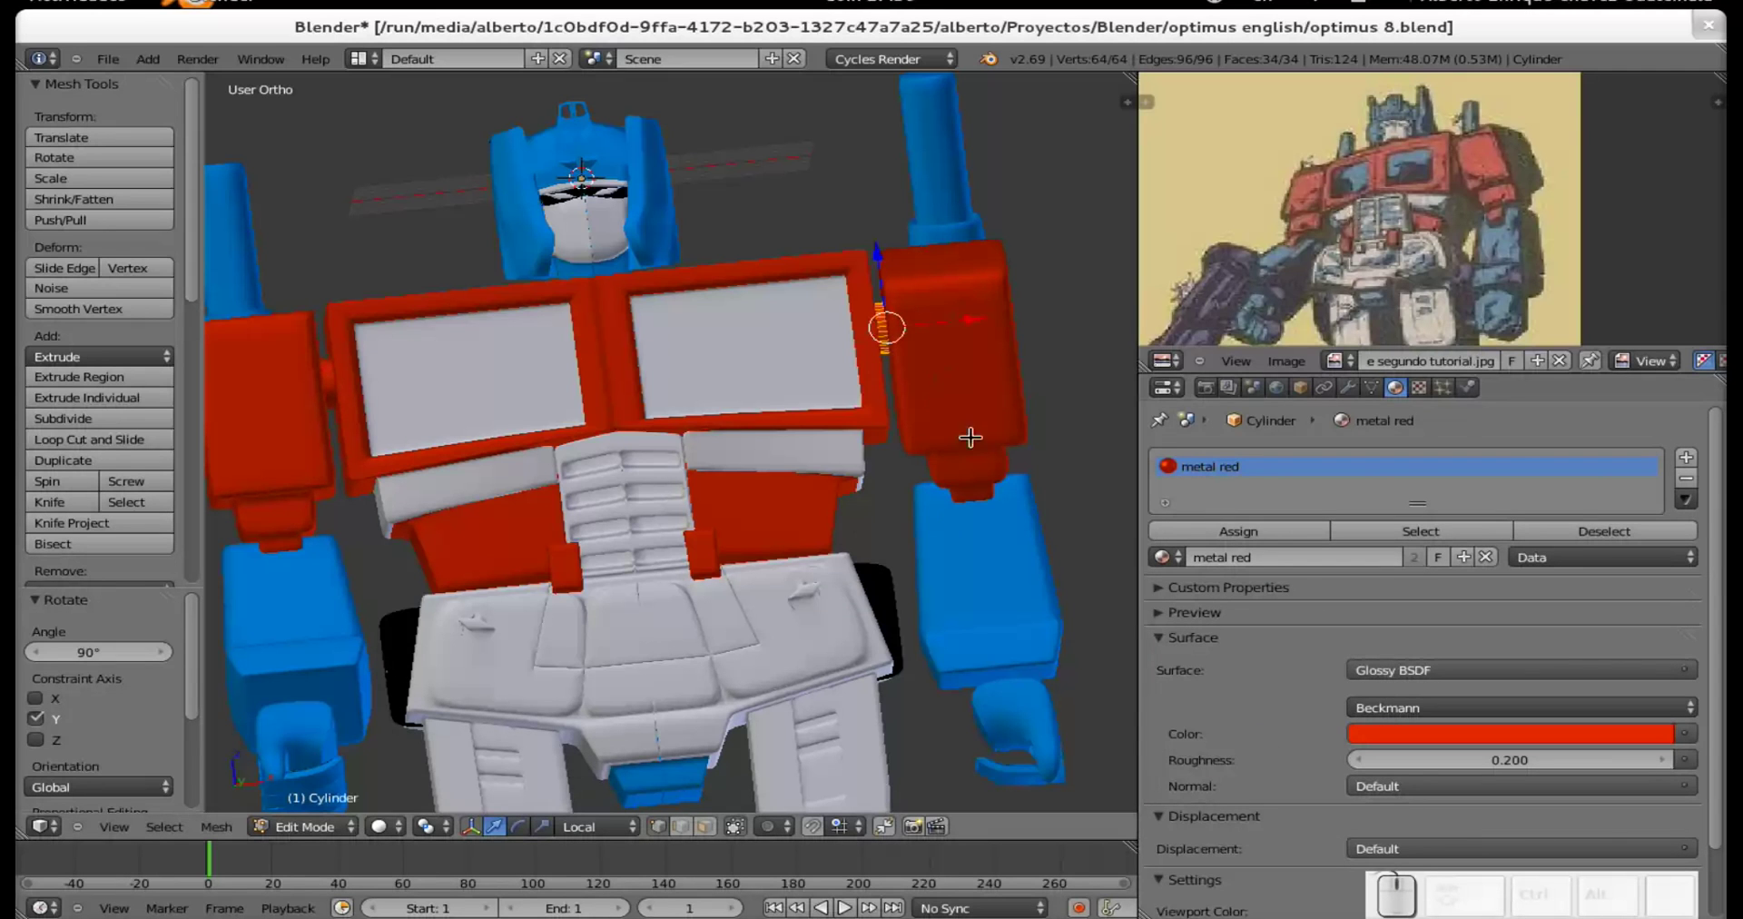
Examine the gap between the forearm and the hand up close and on the whole robot.
scroll(783, 385, down, 3)
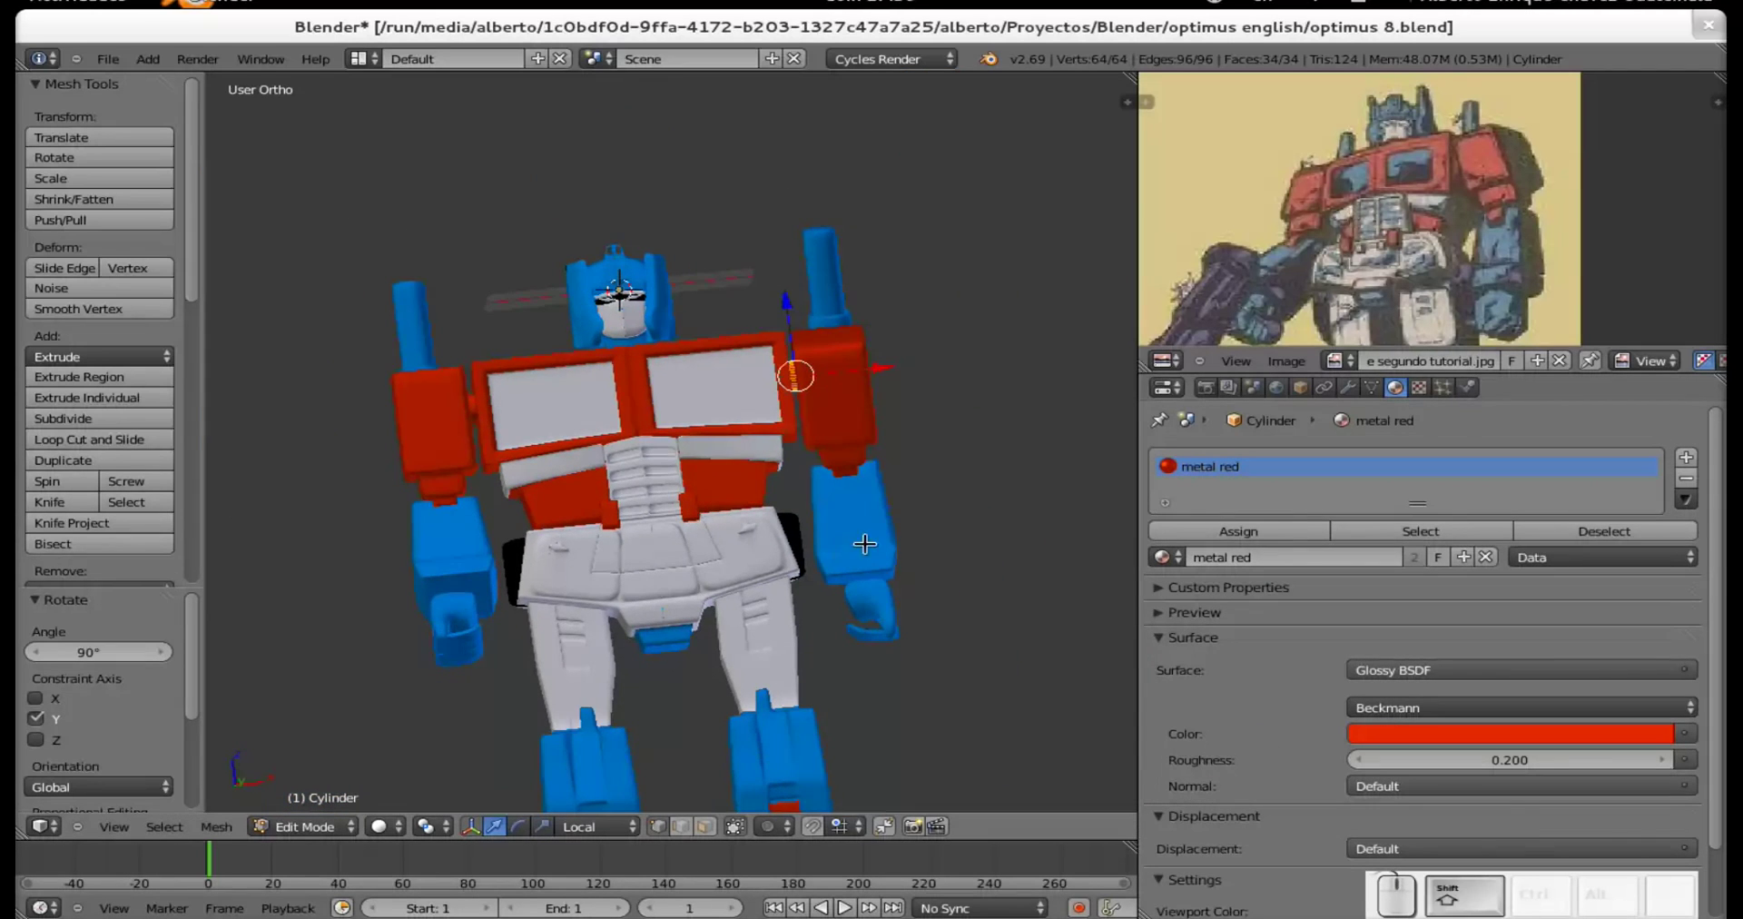
shift+middle_drag(833, 505, 789, 491)
scroll(789, 492, up, 2)
scroll(781, 364, up, 3)
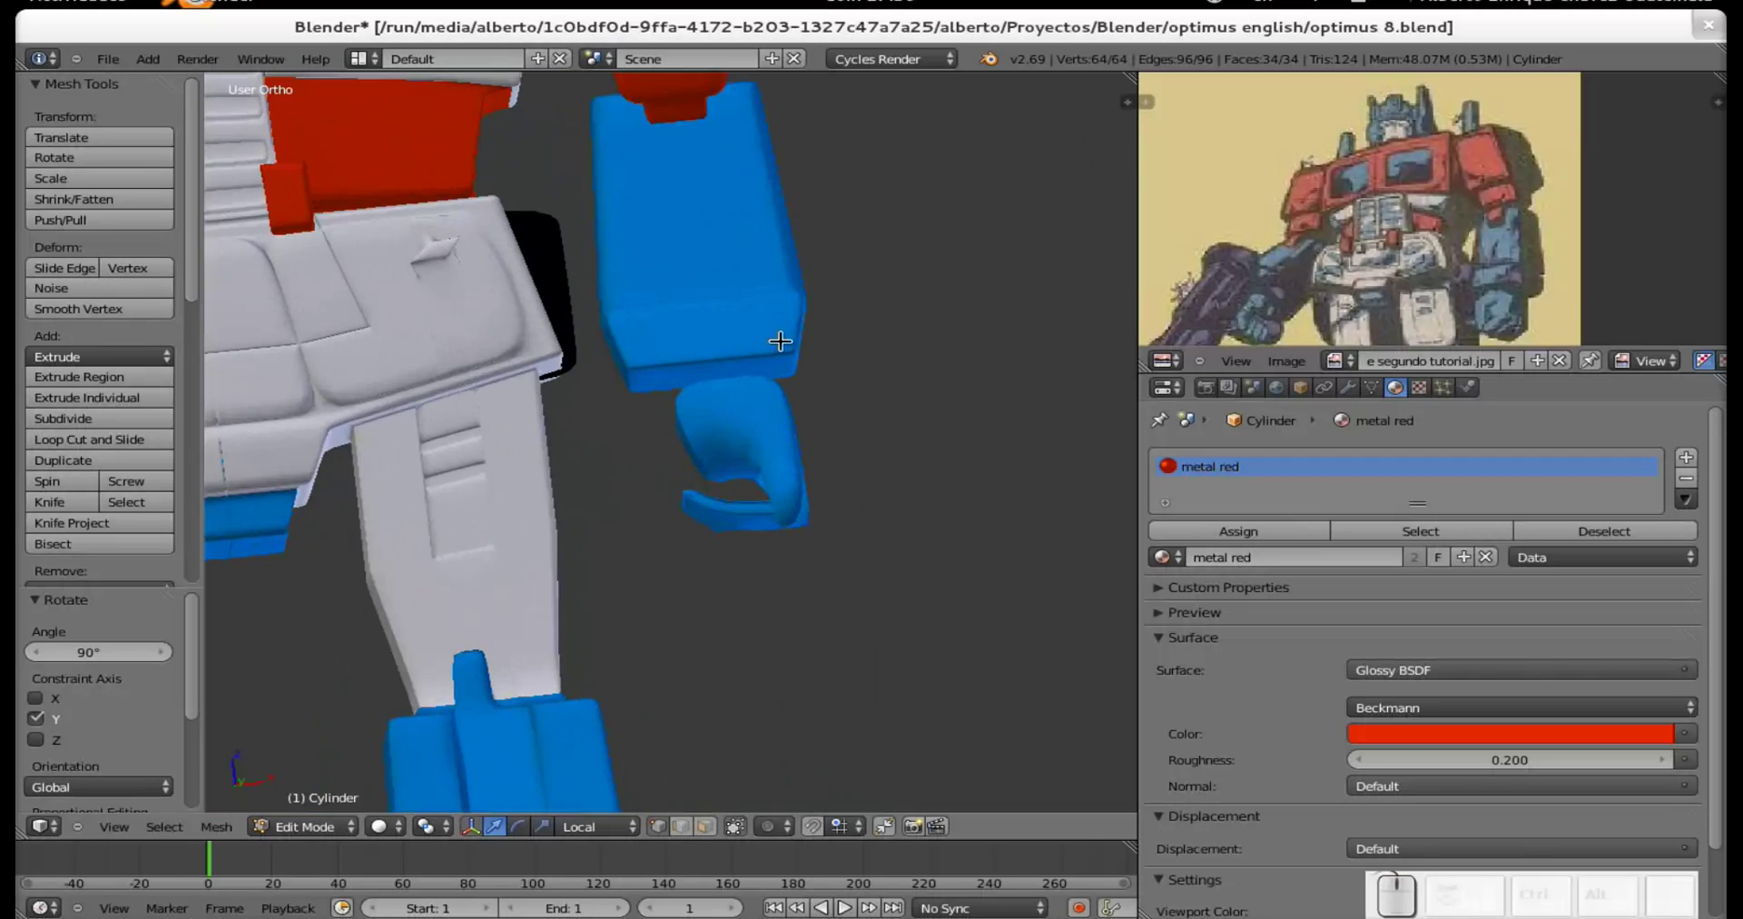
middle_drag(775, 396, 767, 377)
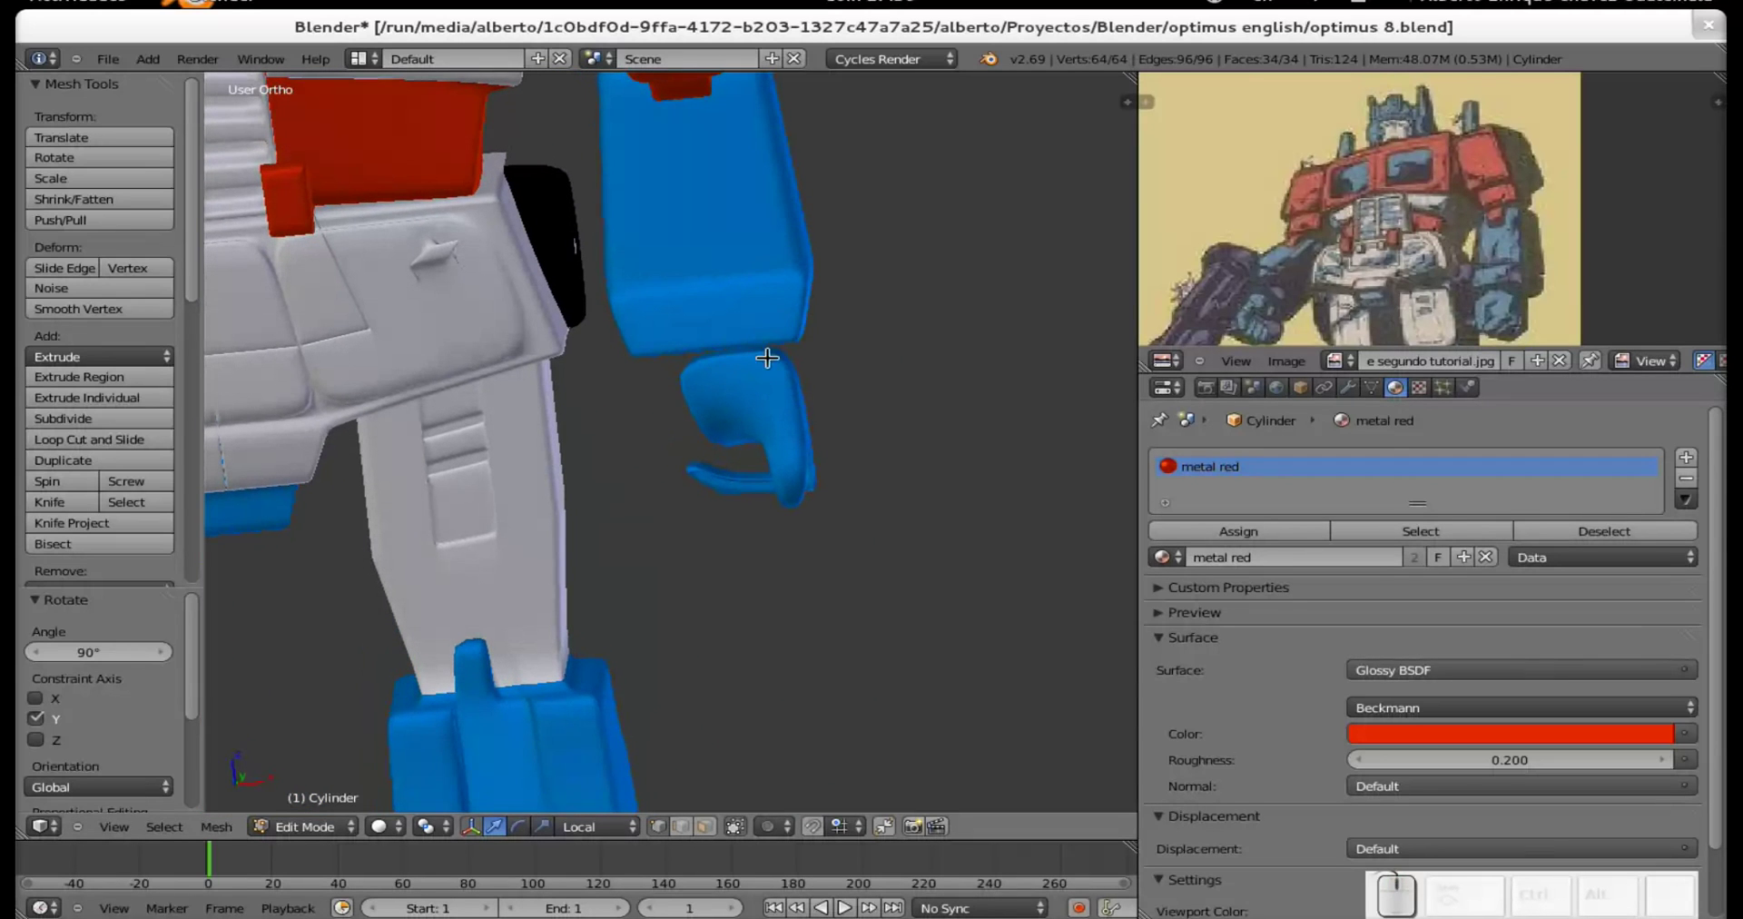
scroll(772, 361, down, 1)
scroll(735, 365, down, 2)
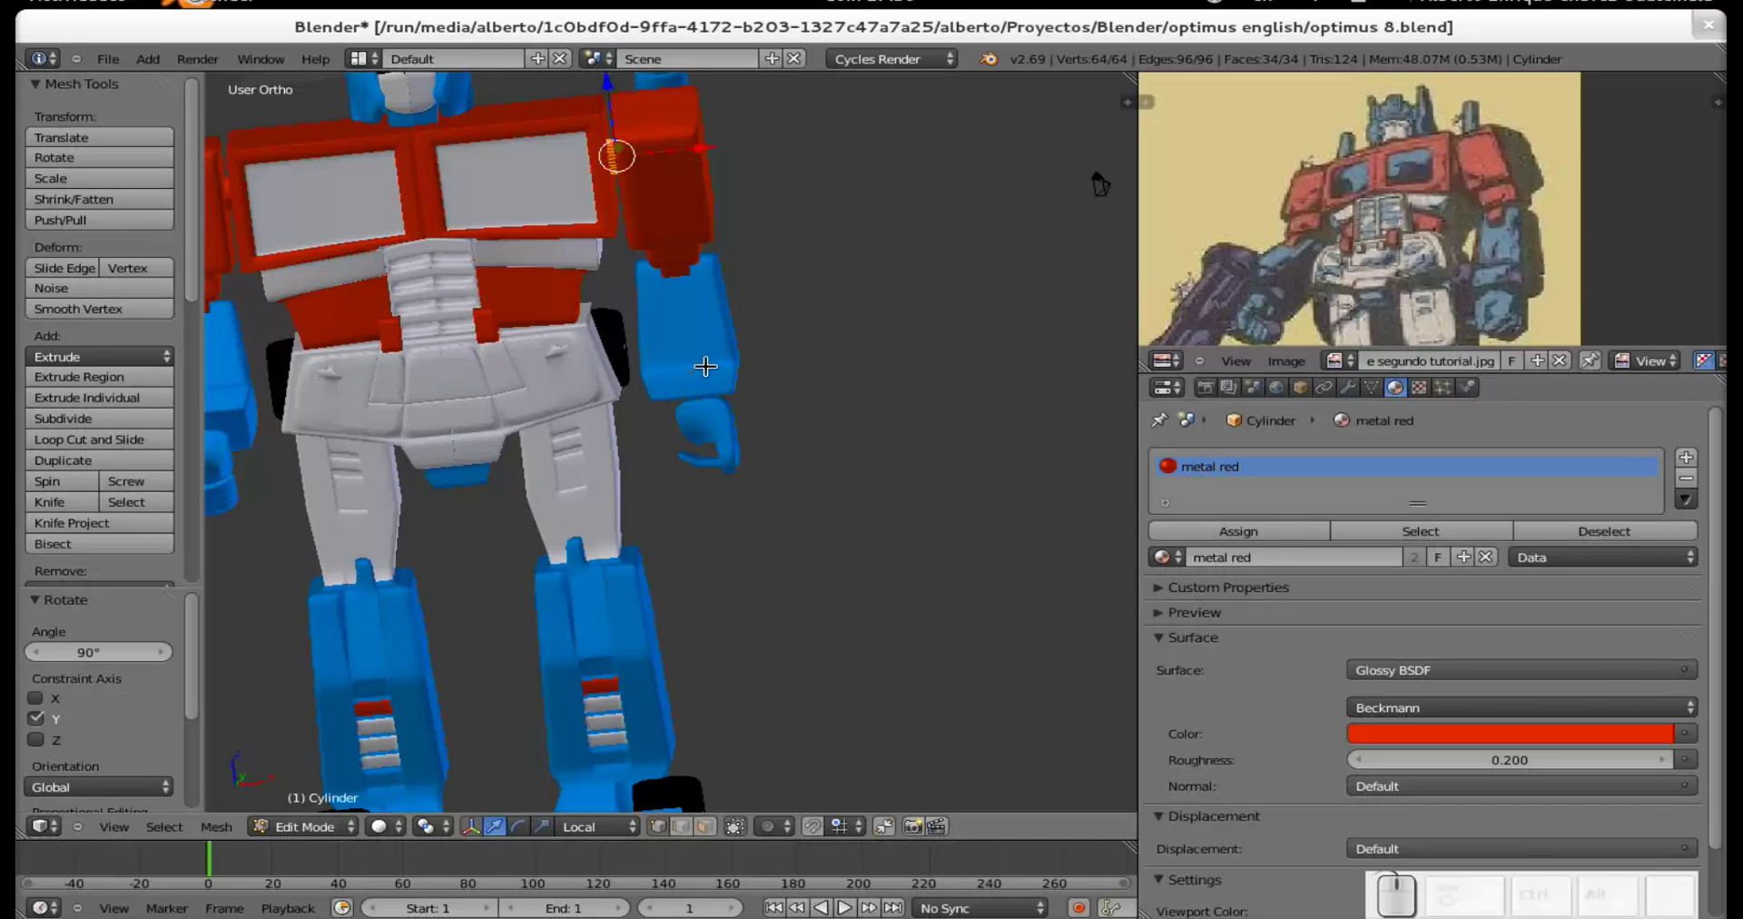
scroll(821, 245, down, 3)
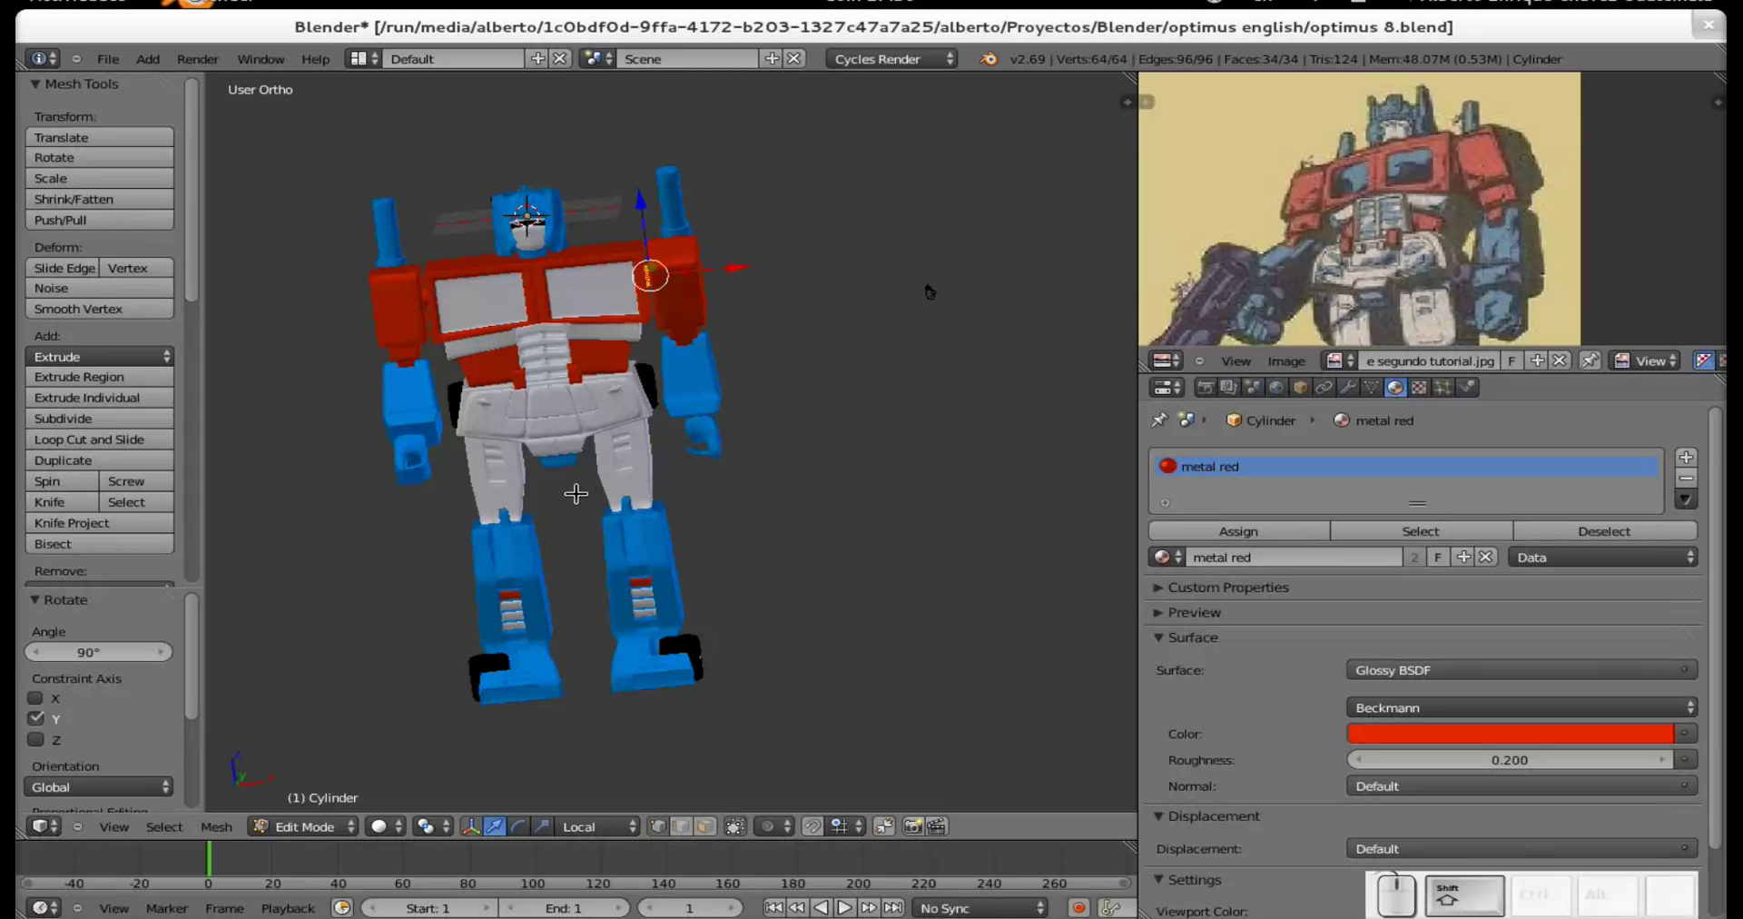
Add a second cylinder to the same mesh and move it along X and -21.158 along Z to the wrist.
key(a)
key(shift+a)
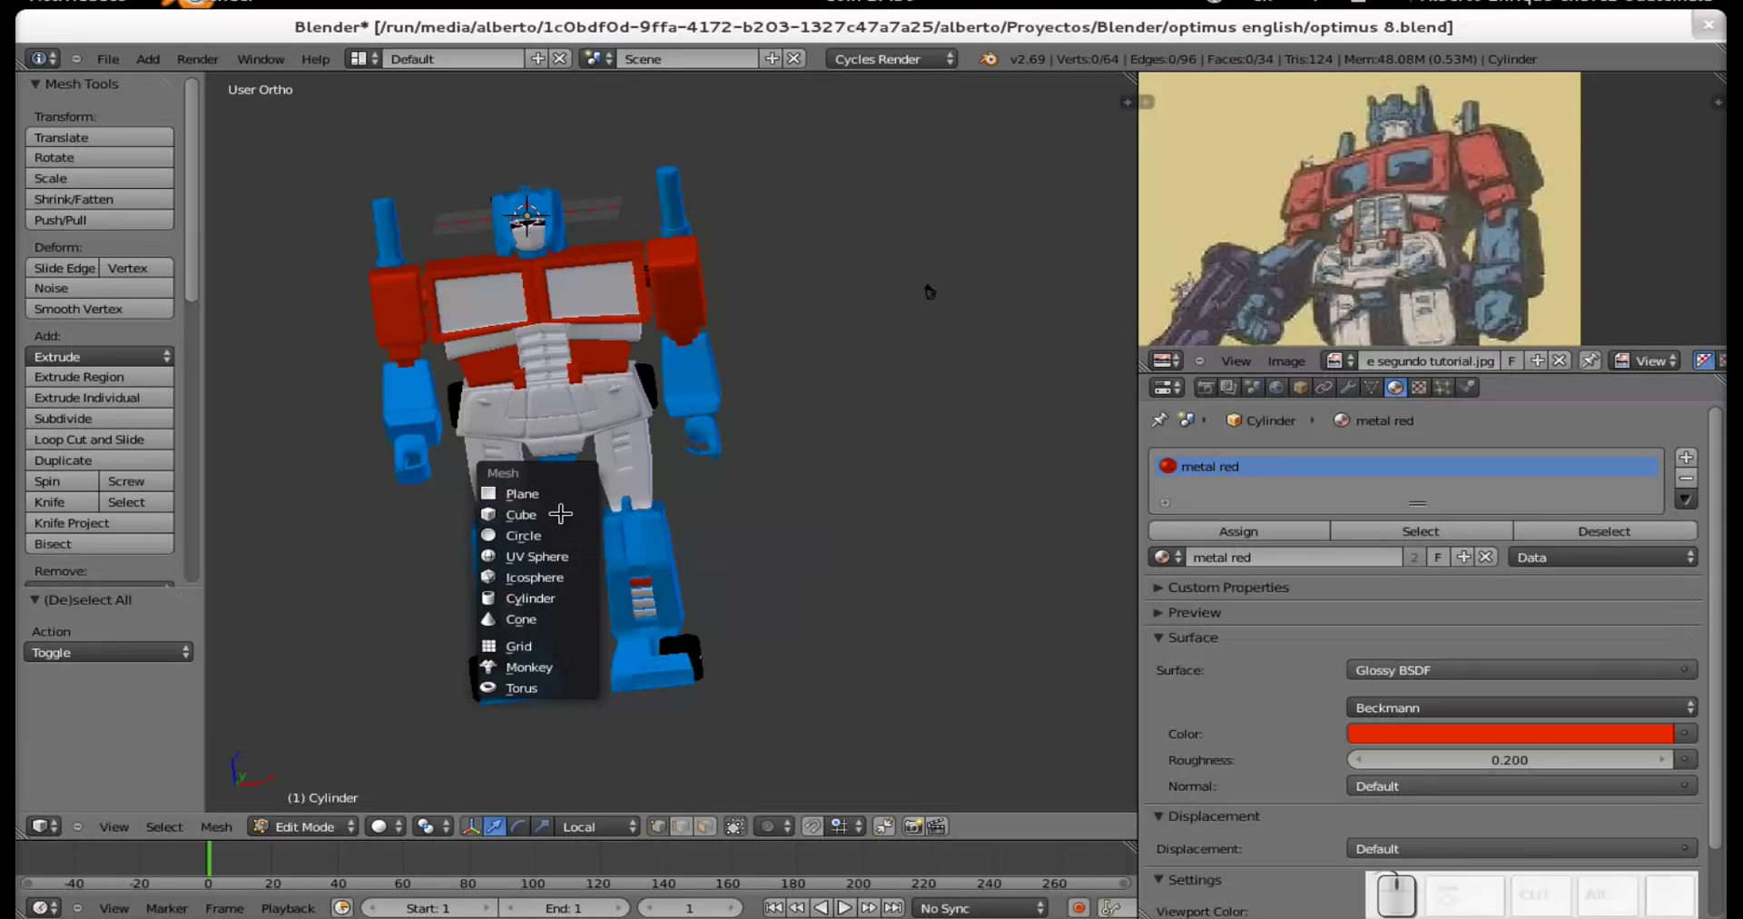
click(554, 597)
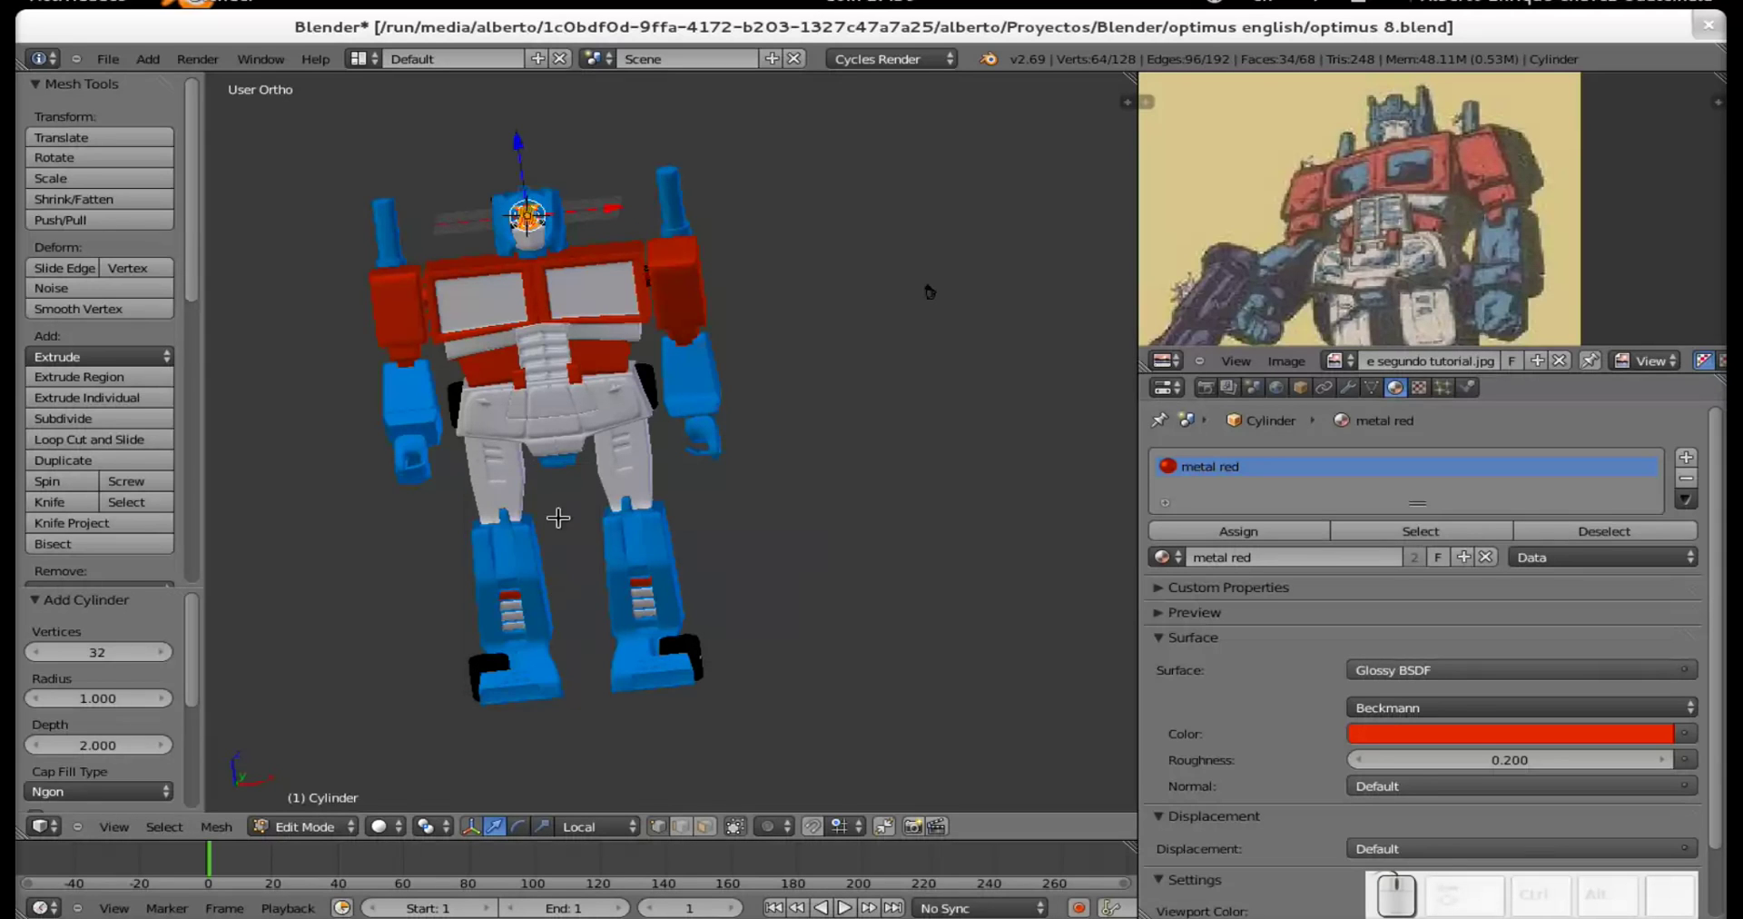
drag(612, 208, 752, 208)
drag(667, 135, 846, 414)
Shift the wrist cylinder 1.150 along local Y to centre it between the forearm and the hand.
middle_drag(846, 414, 594, 399)
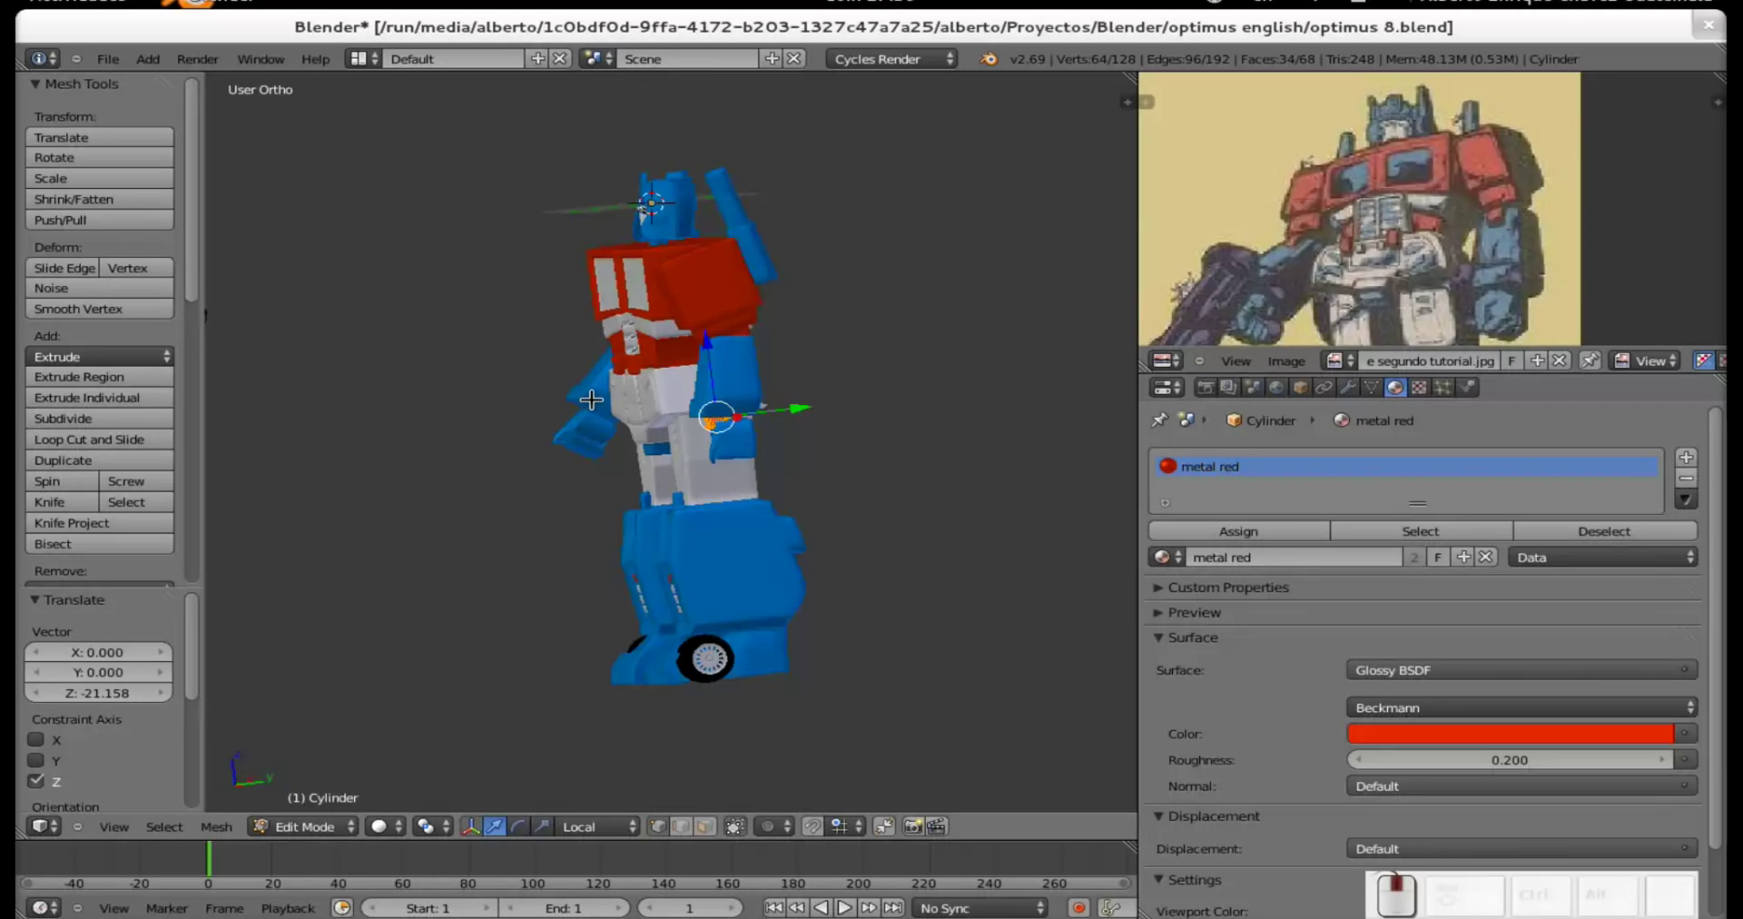
scroll(762, 456, up, 4)
middle_drag(763, 456, 740, 482)
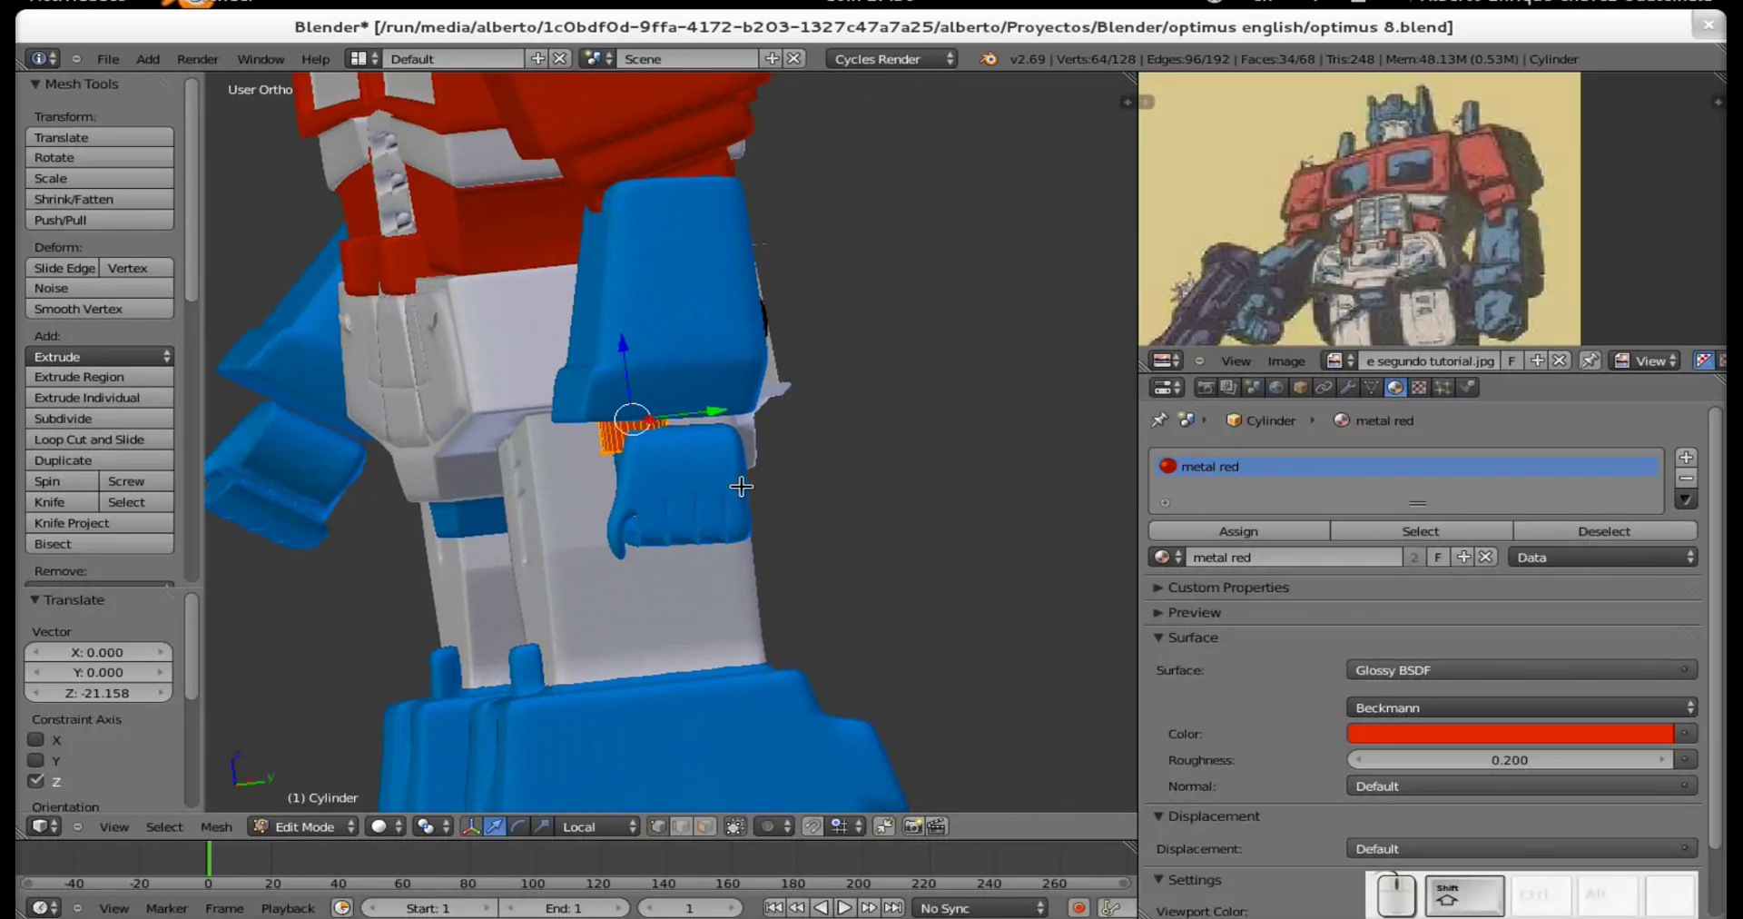
scroll(781, 510, up, 4)
drag(692, 402, 748, 400)
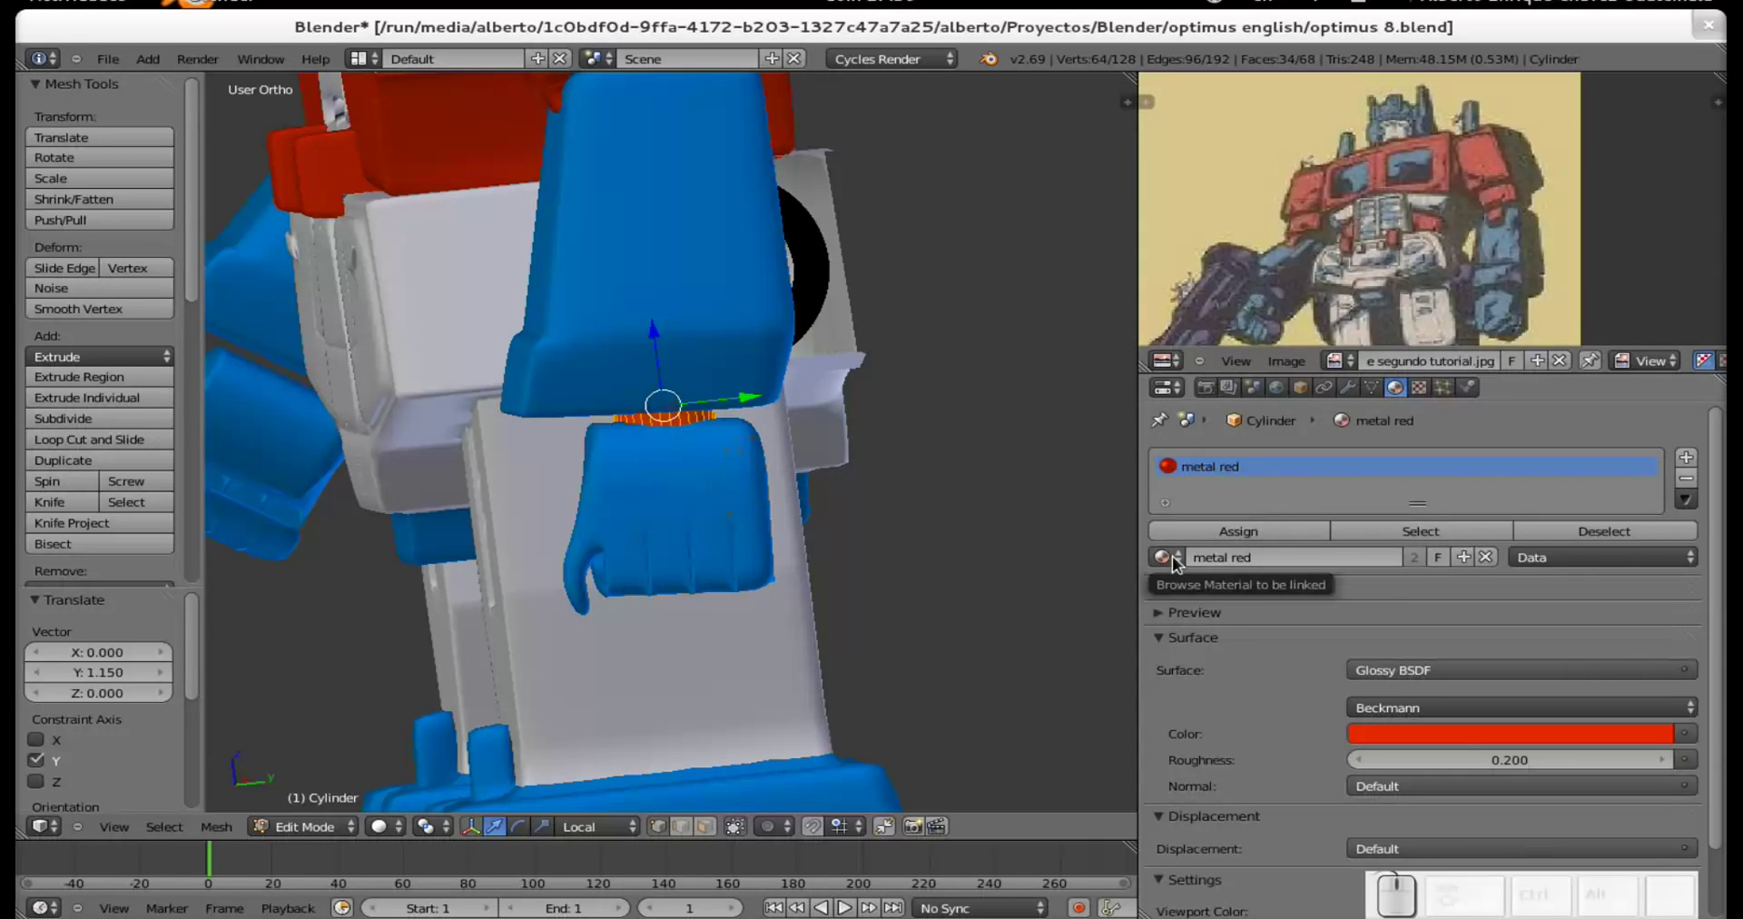
Add a second material slot with the helmet material and assign it to the wrist cylinder.
click(1687, 462)
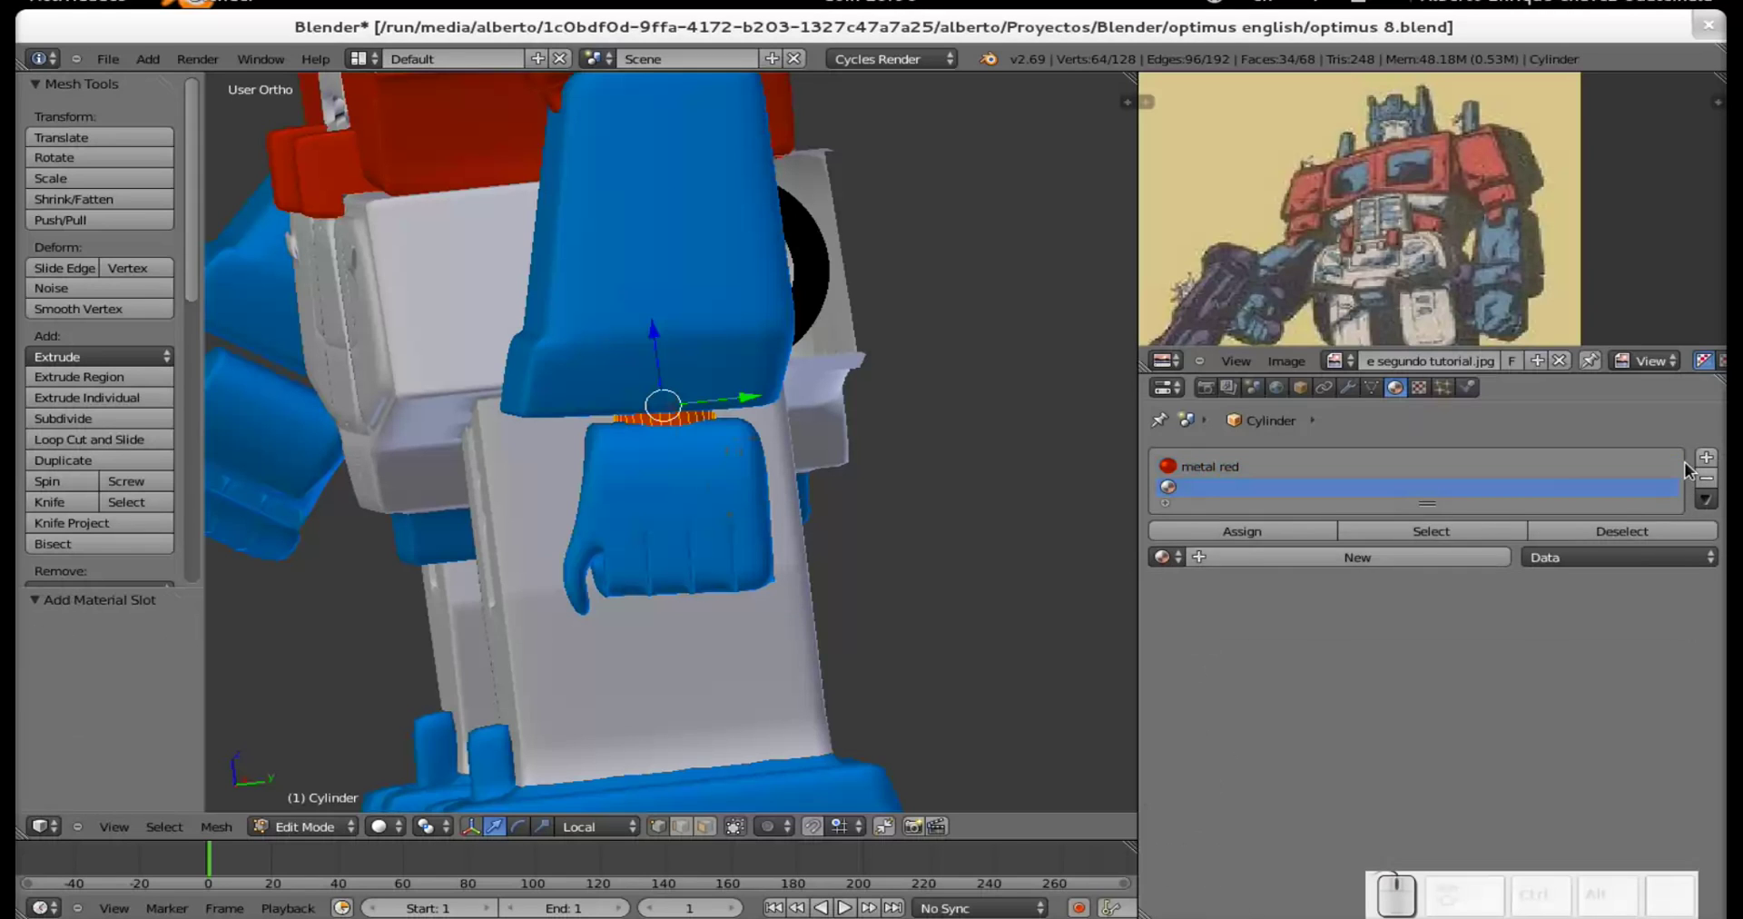
click(1162, 556)
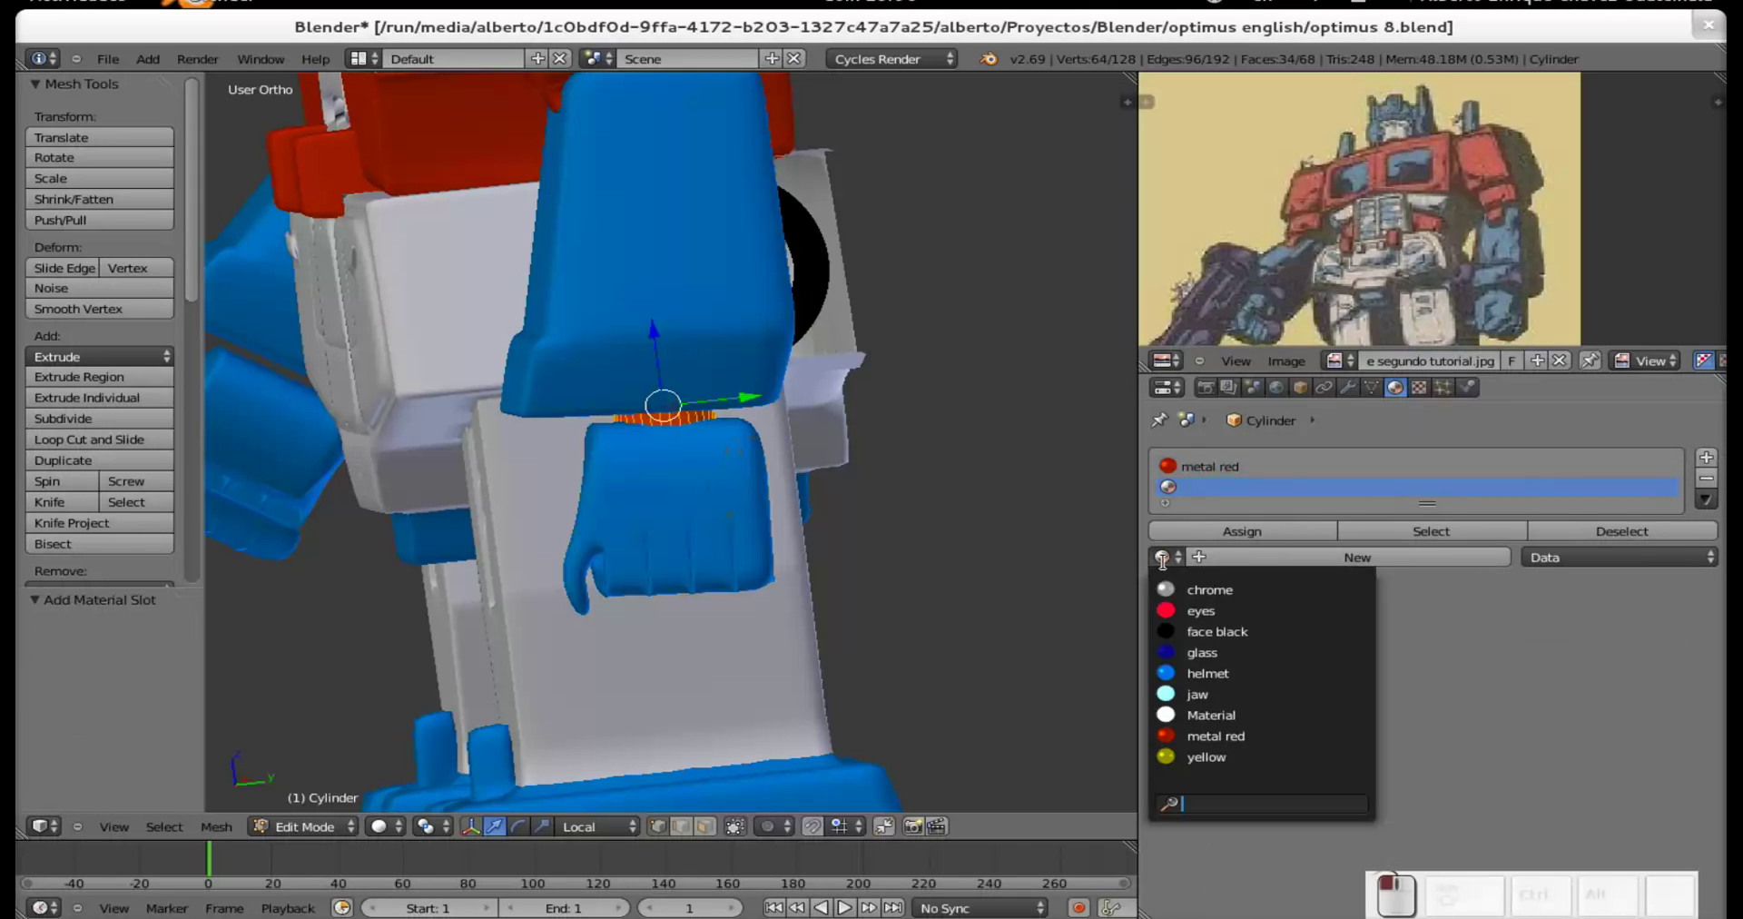
click(1226, 674)
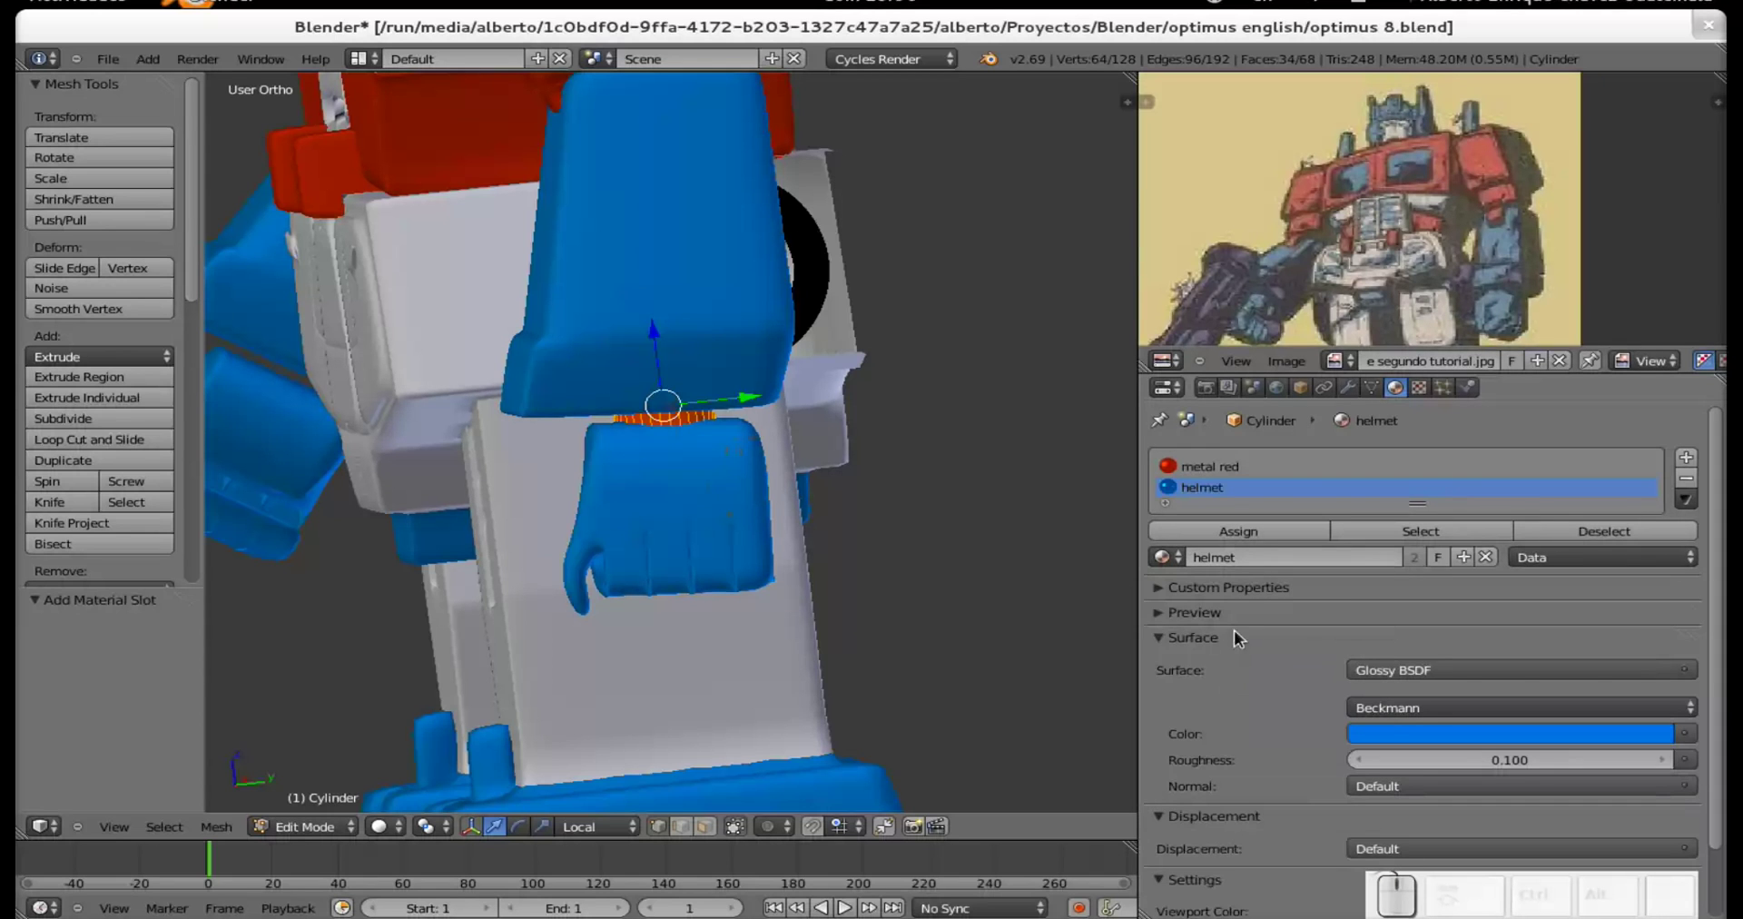
click(1243, 533)
Return to Object Mode and apply the Mirror modifier of the joint cylinders.
scroll(716, 532, down, 6)
middle_drag(541, 491, 745, 427)
scroll(737, 491, down, 3)
click(1349, 387)
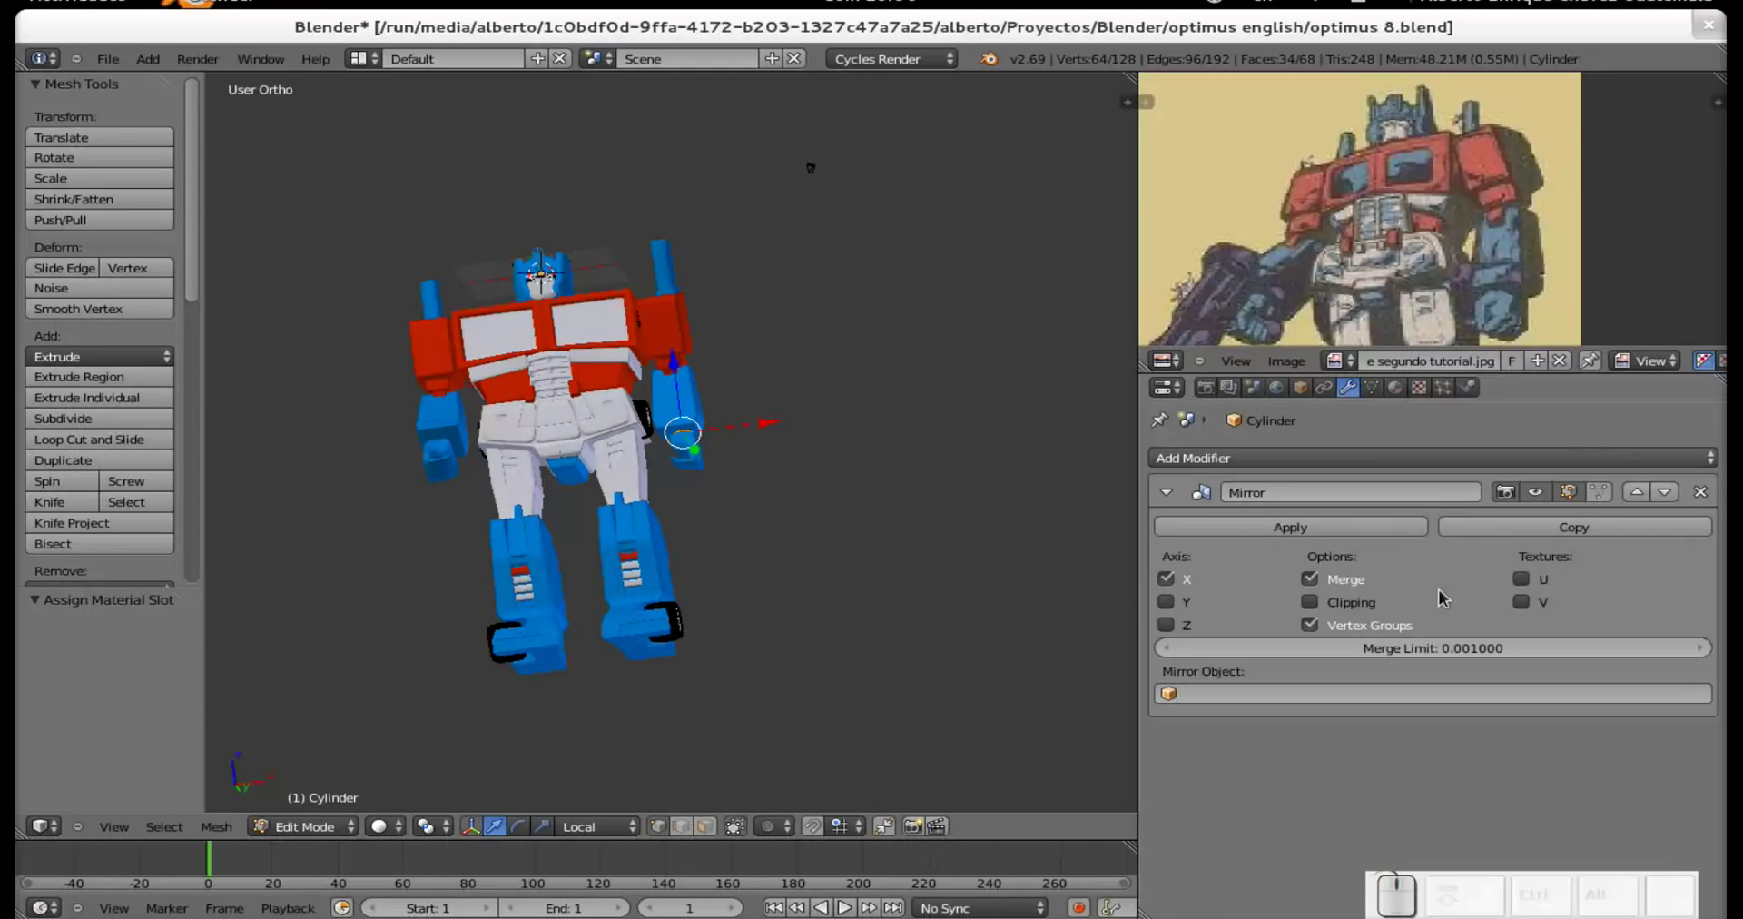
click(1273, 529)
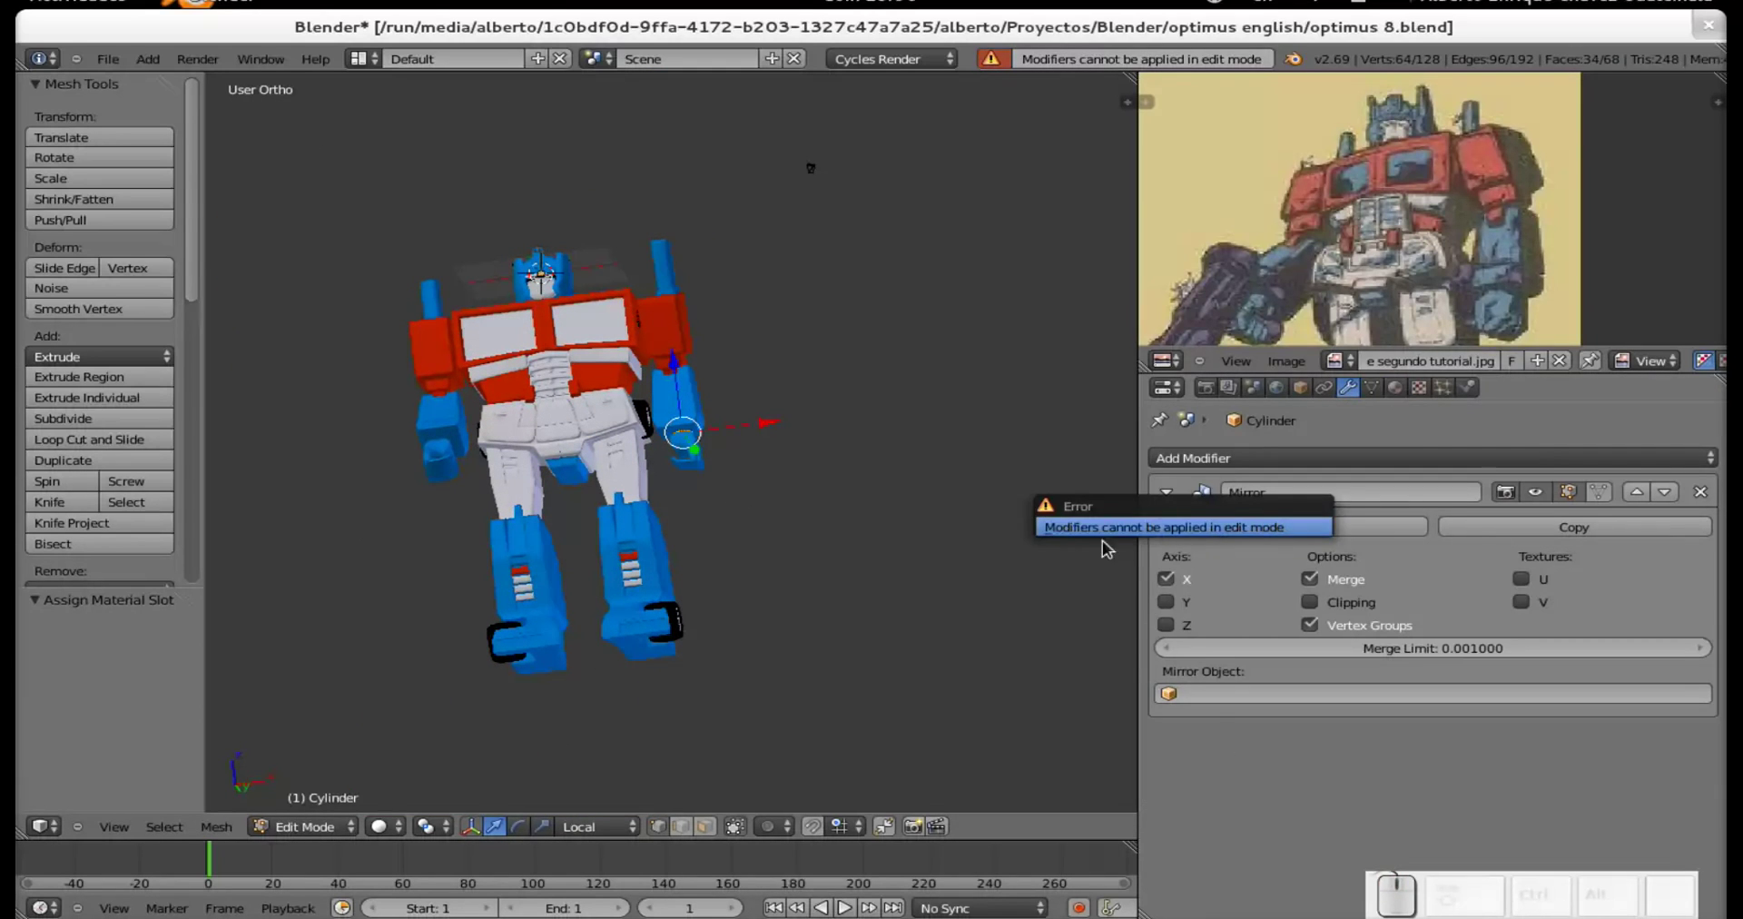
key(Tab)
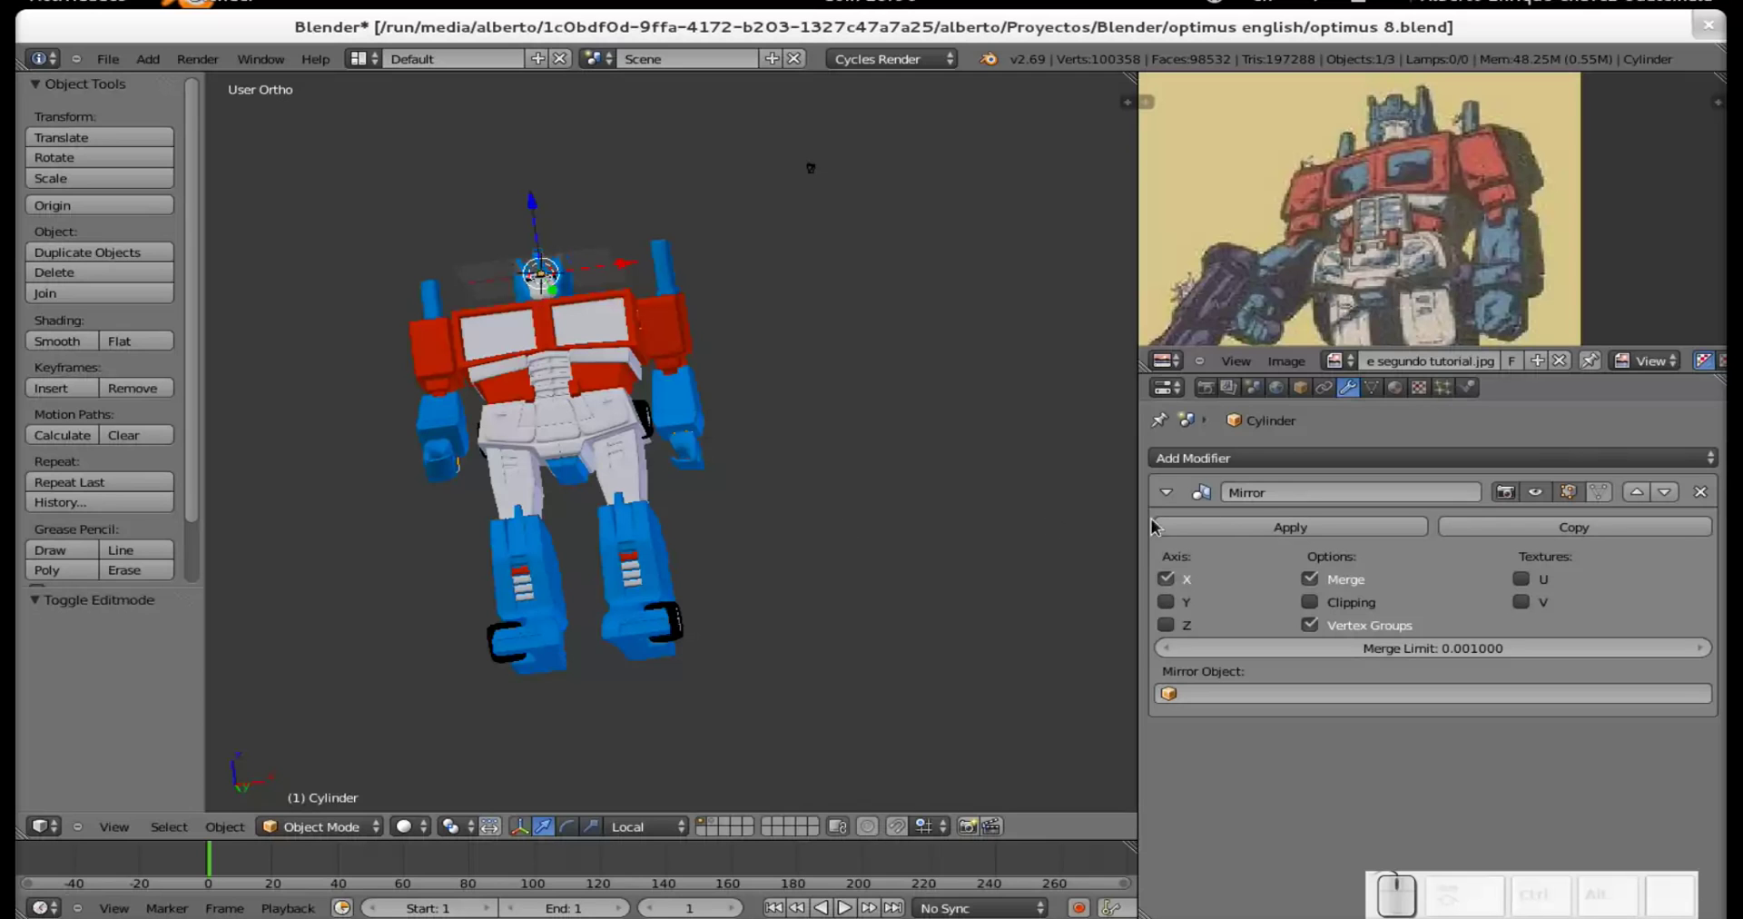
click(1280, 529)
Select only the wrist cylinder nearest the raised forearm in Edit Mode and rotate it -38.334° about the global X axis.
middle_drag(908, 541, 323, 373)
scroll(703, 445, up, 3)
scroll(704, 445, up, 3)
middle_drag(700, 459, 779, 488)
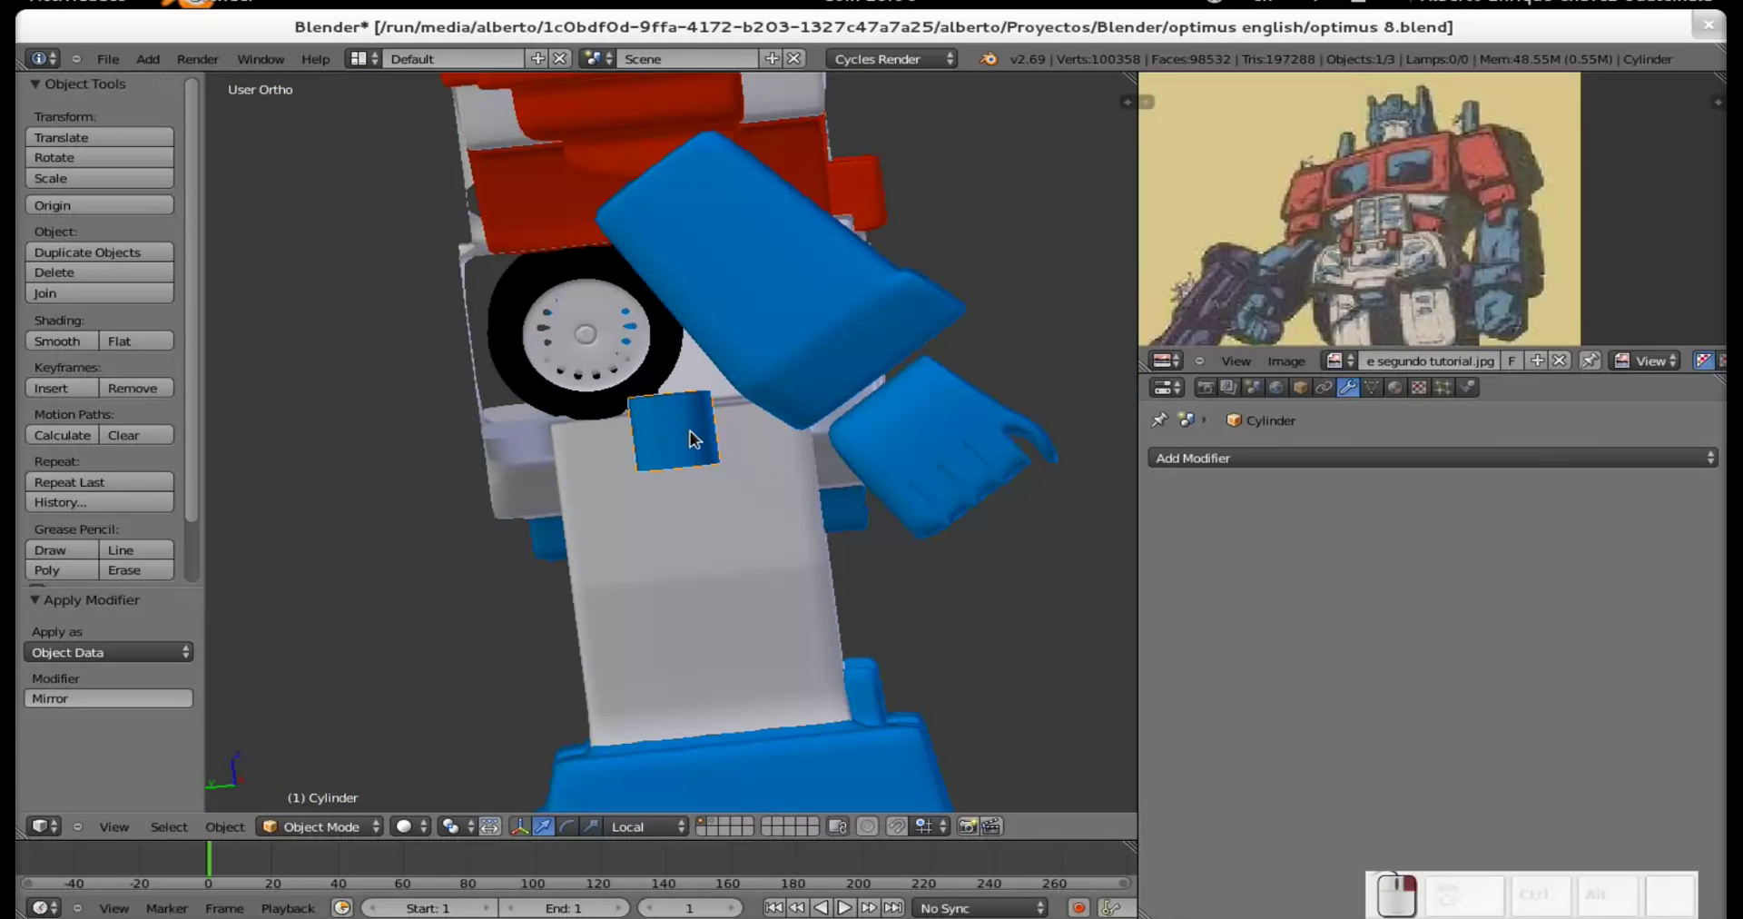
key(Tab)
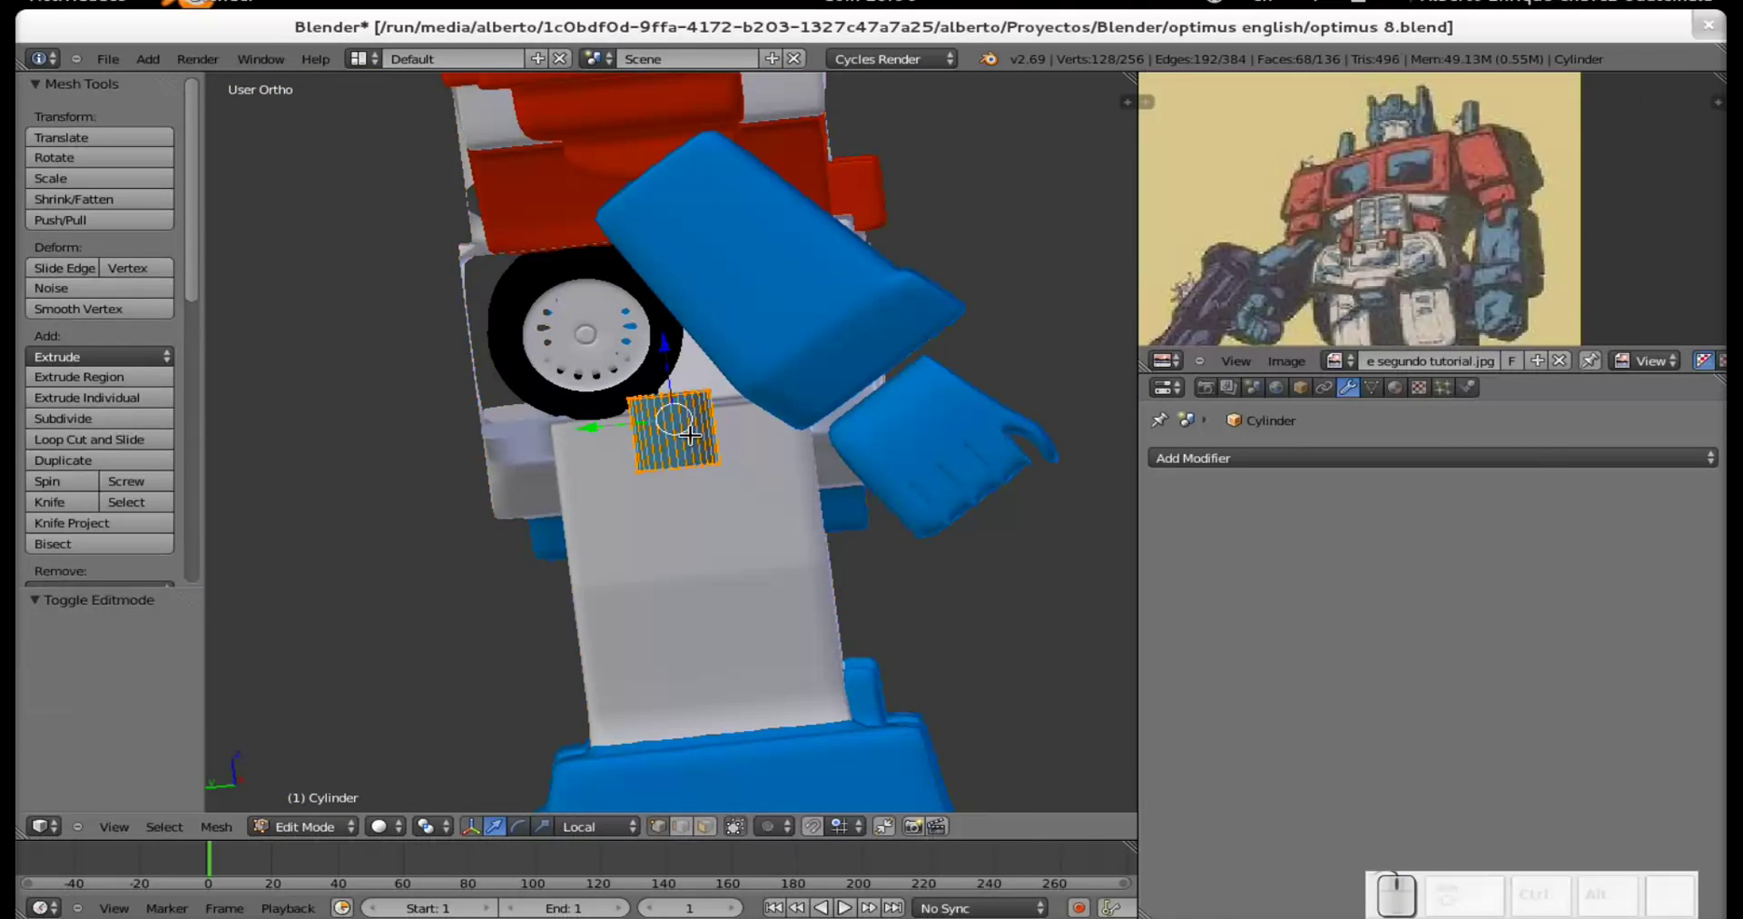
key(a)
right_click(690, 444)
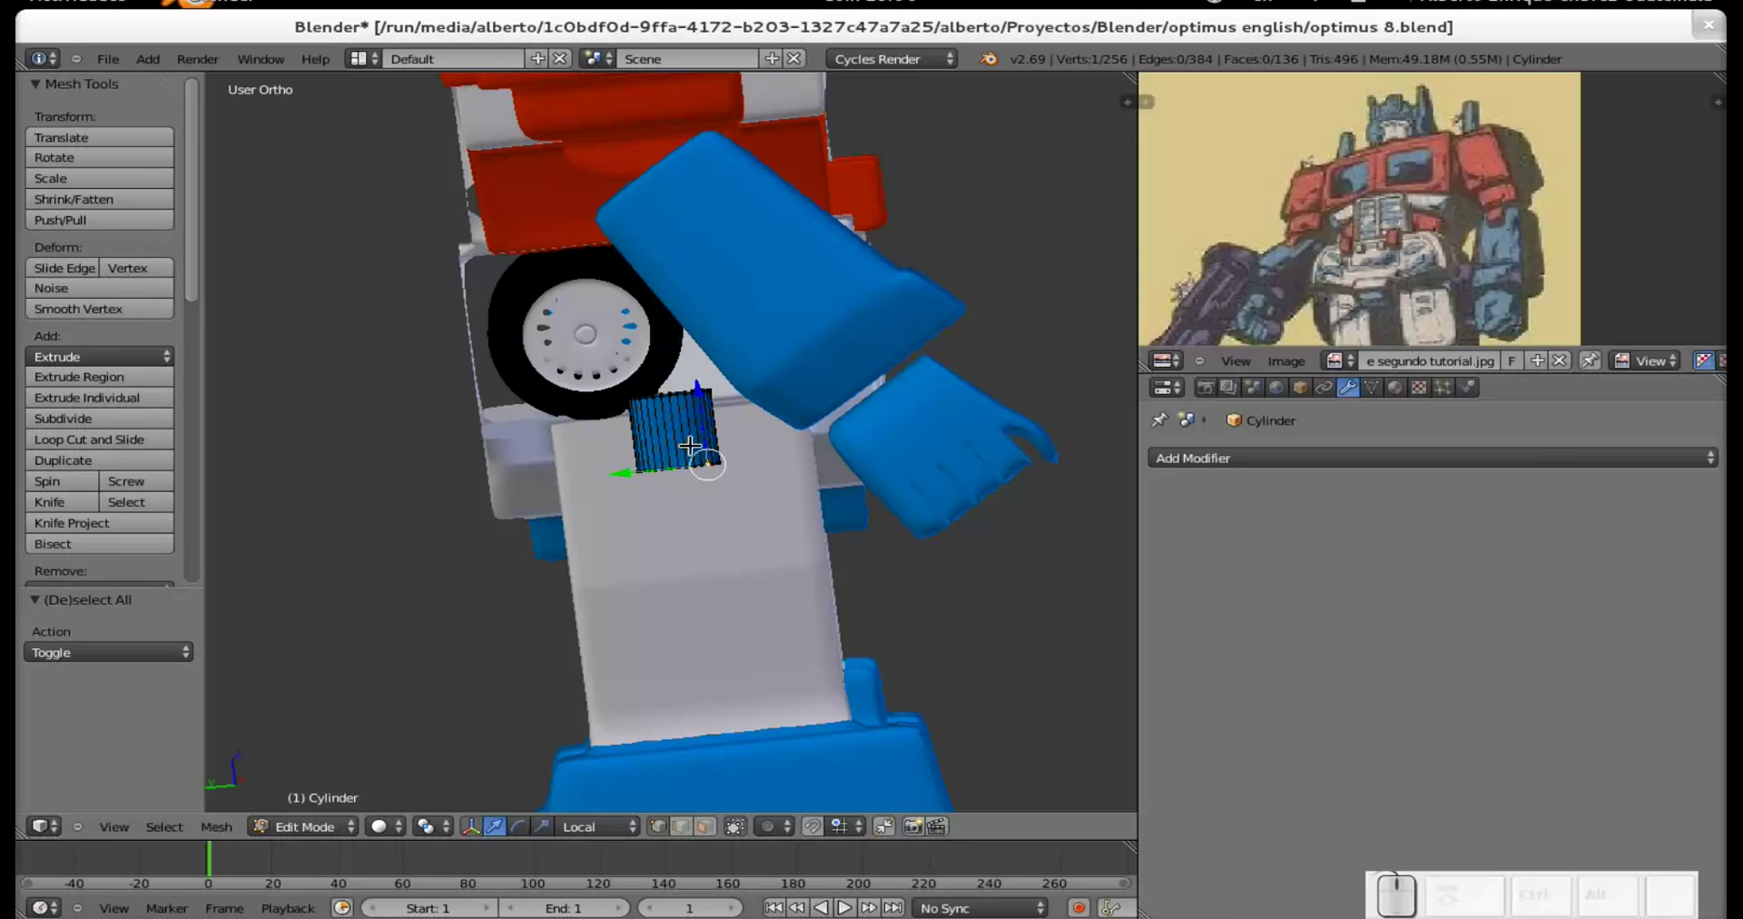
key(l)
middle_drag(748, 453, 809, 502)
key(r)
key(x)
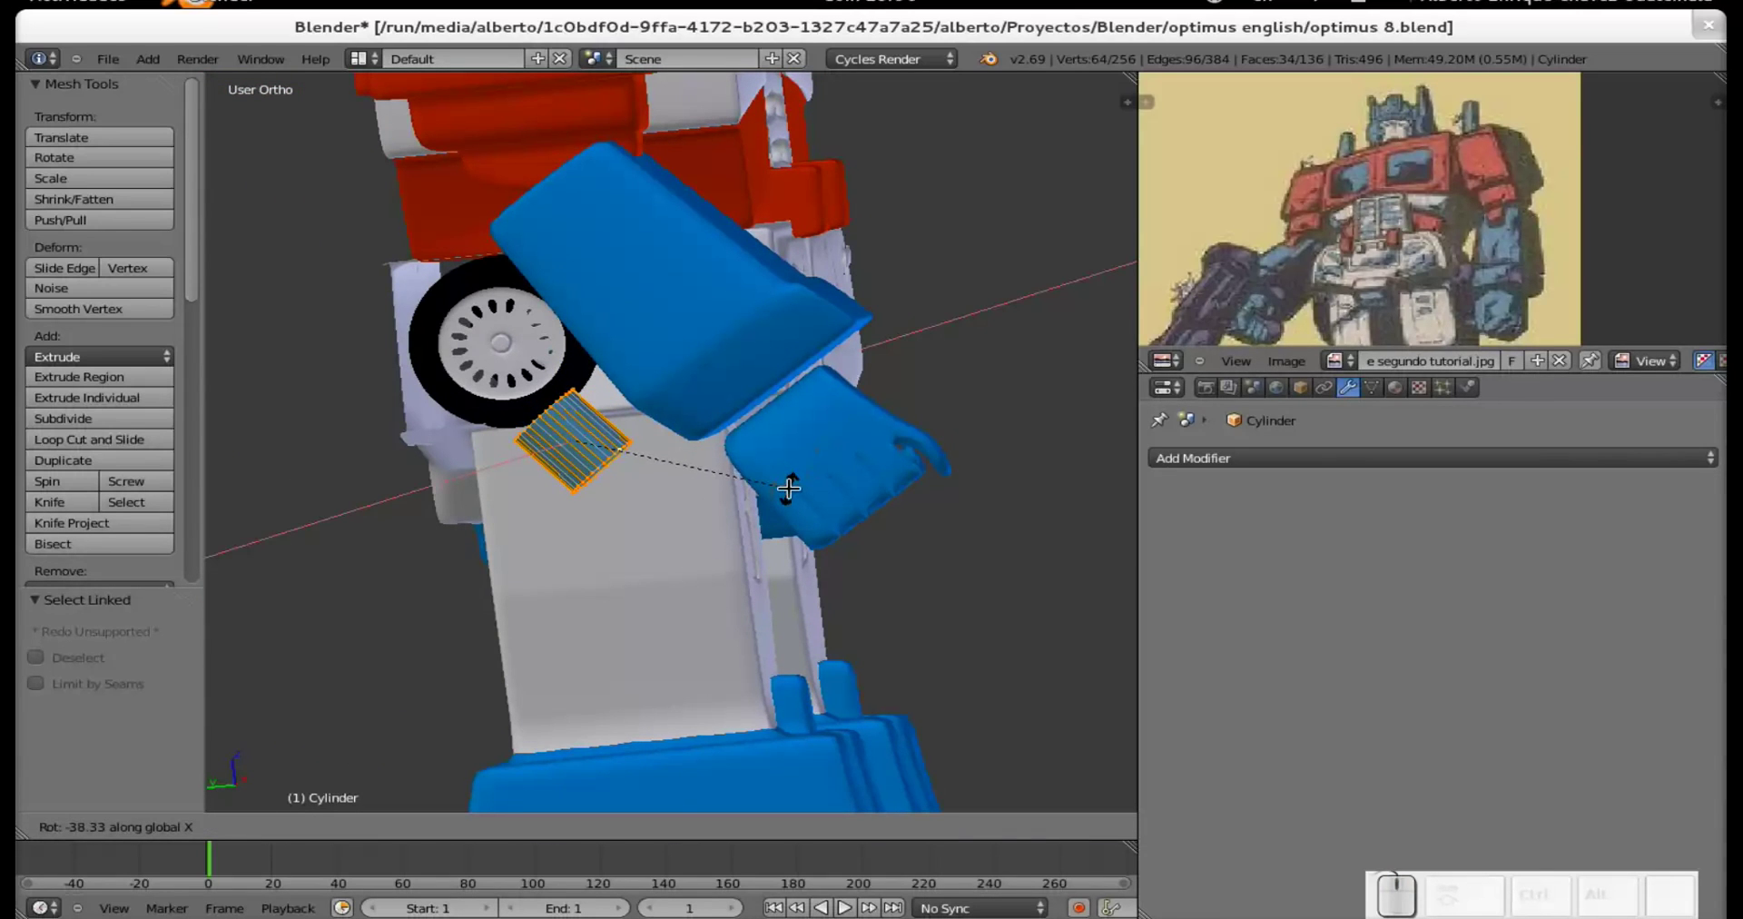
click(789, 484)
Move the rotated wrist cylinder -5.281 along local Y into the gap between the raised forearm and its hand.
key(g)
key(y)
key(y)
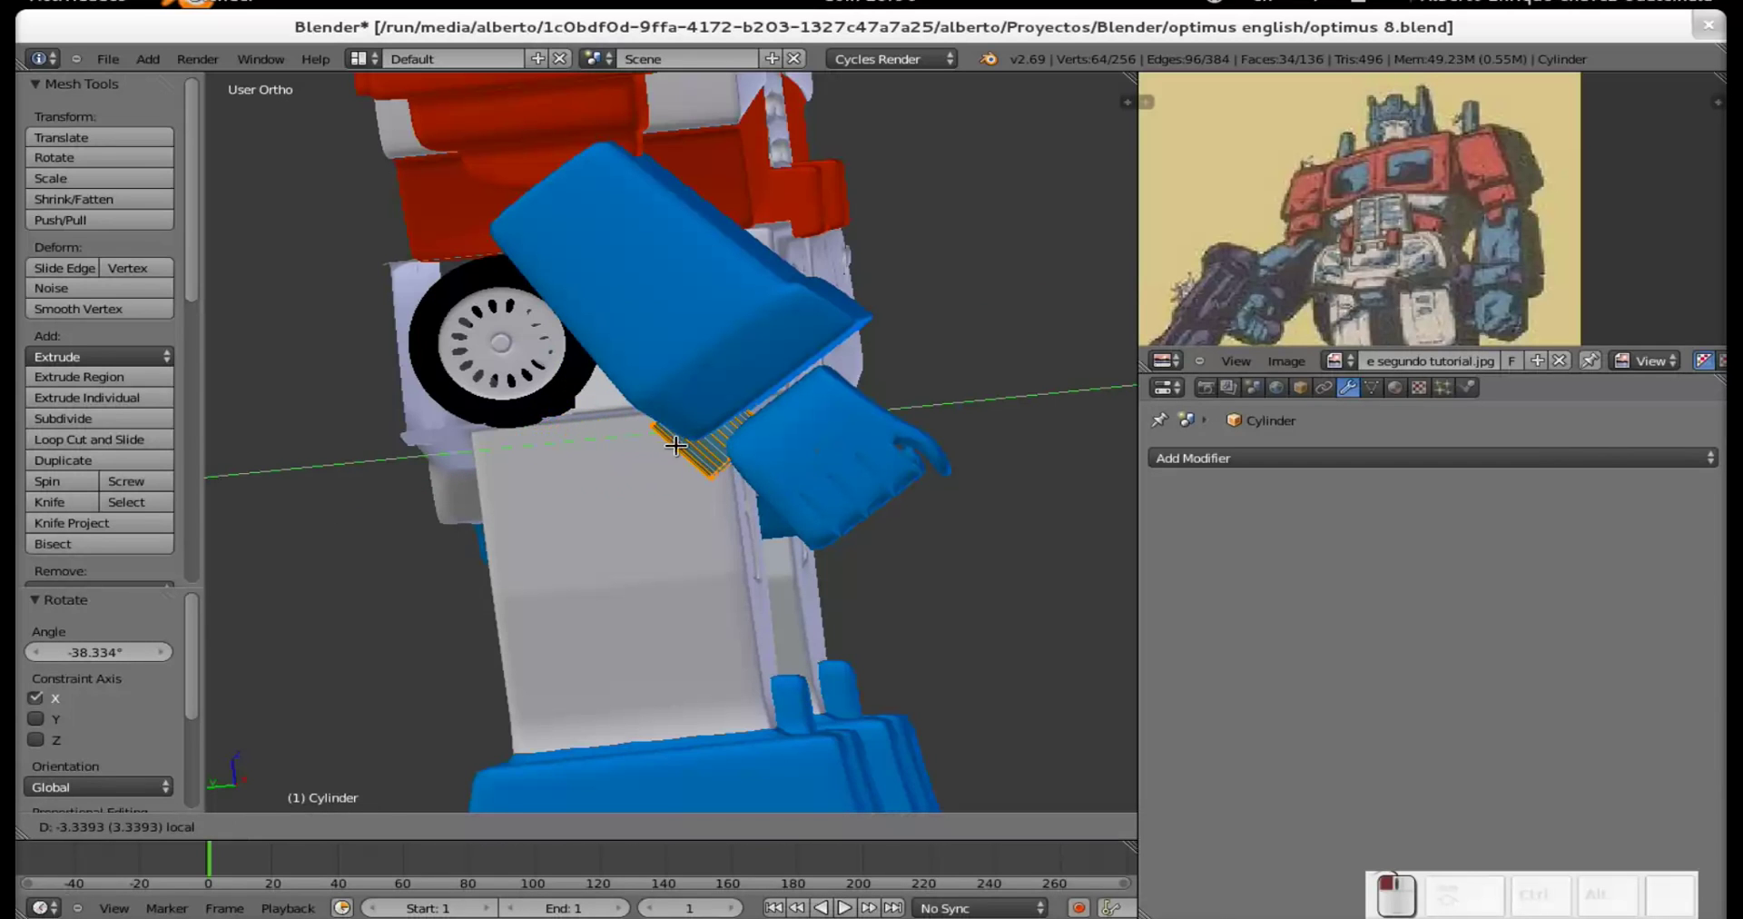
click(735, 437)
Shift the raised arm's wrist cylinder -0.223 along X to align it with the hand.
middle_drag(895, 459, 531, 519)
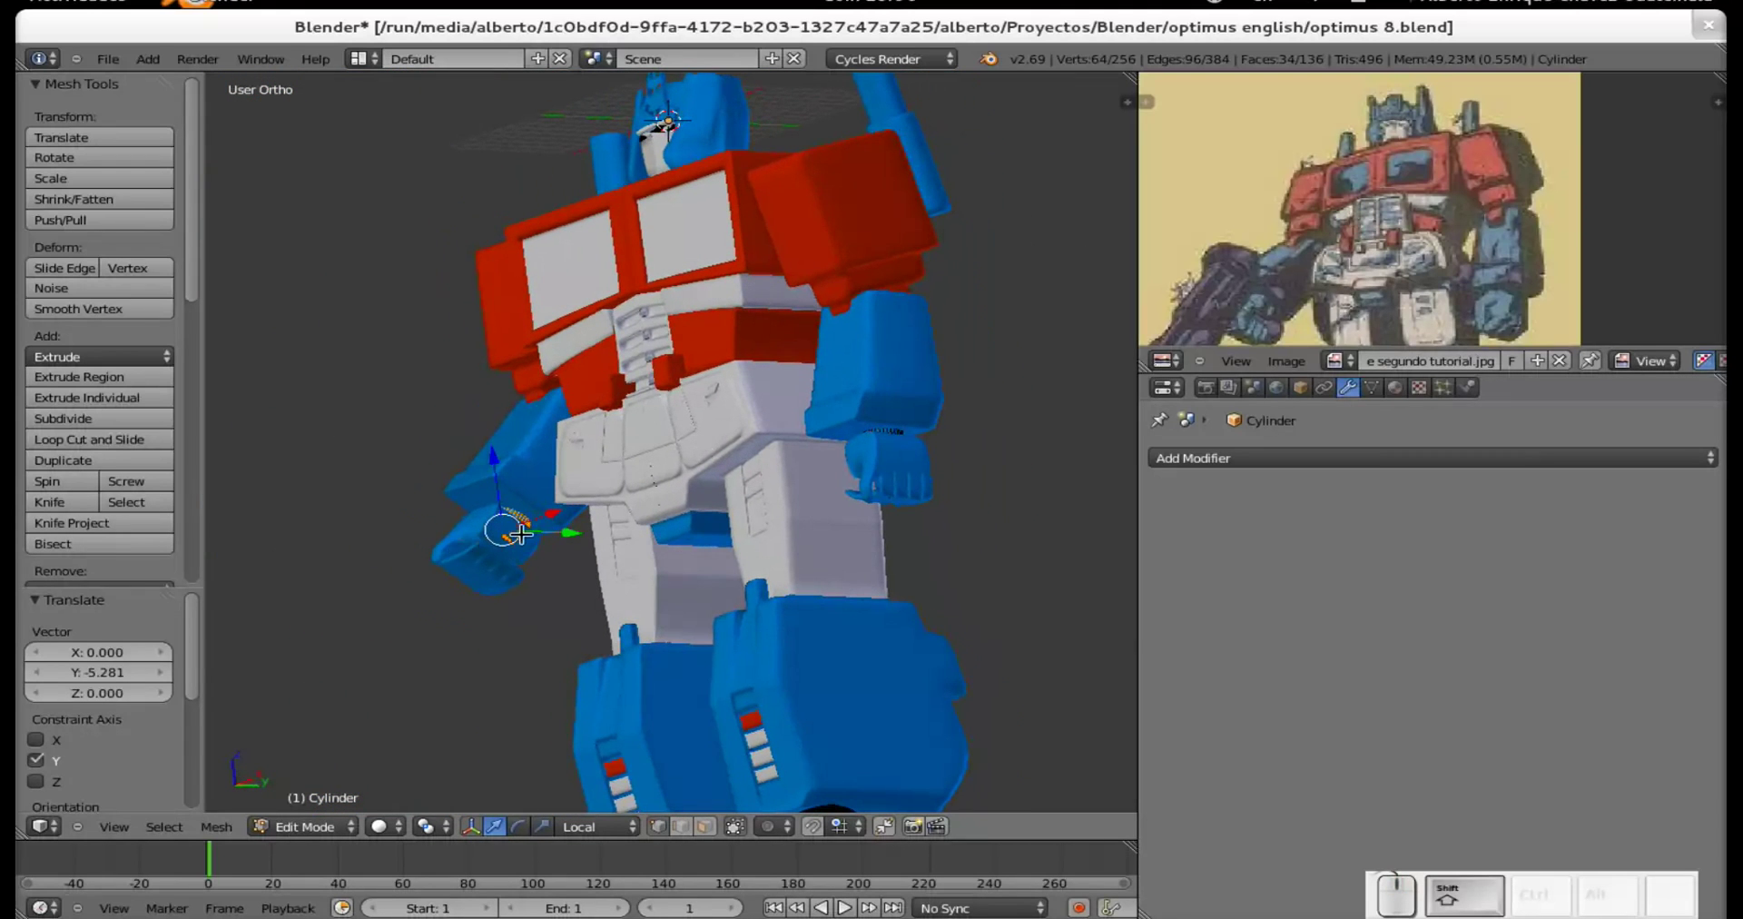
scroll(520, 534, up, 4)
scroll(721, 624, up, 3)
middle_drag(720, 624, 670, 518)
scroll(708, 655, down, 3)
scroll(730, 490, down, 1)
scroll(640, 428, up, 2)
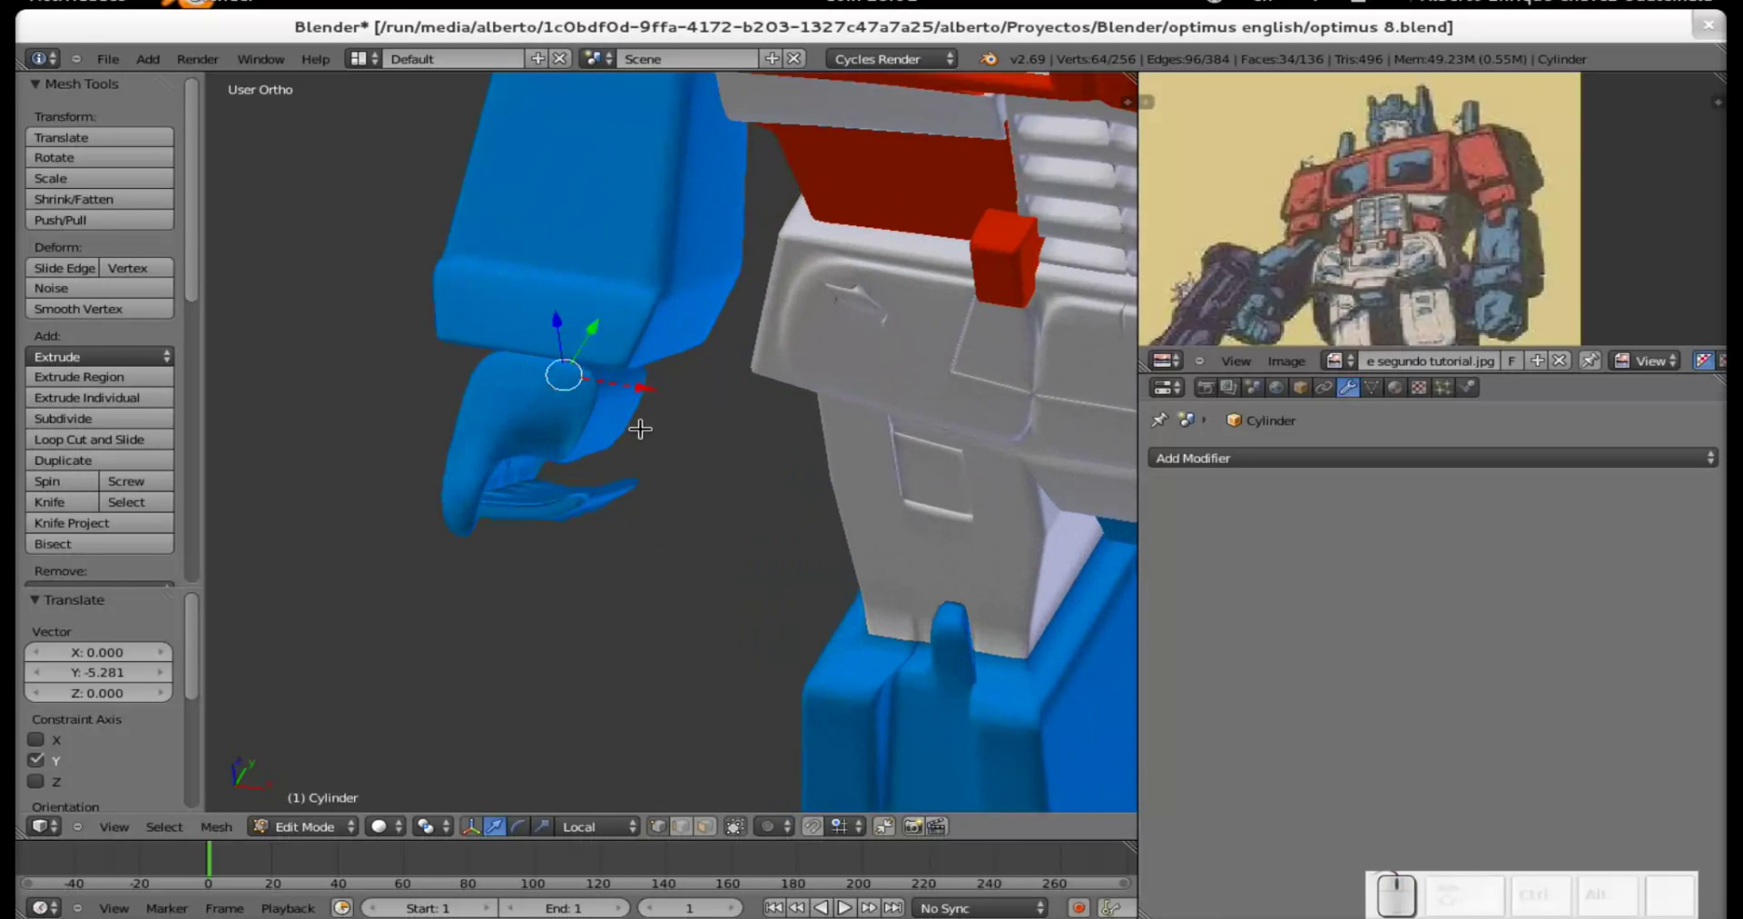
scroll(634, 446, down, 4)
middle_drag(685, 505, 663, 540)
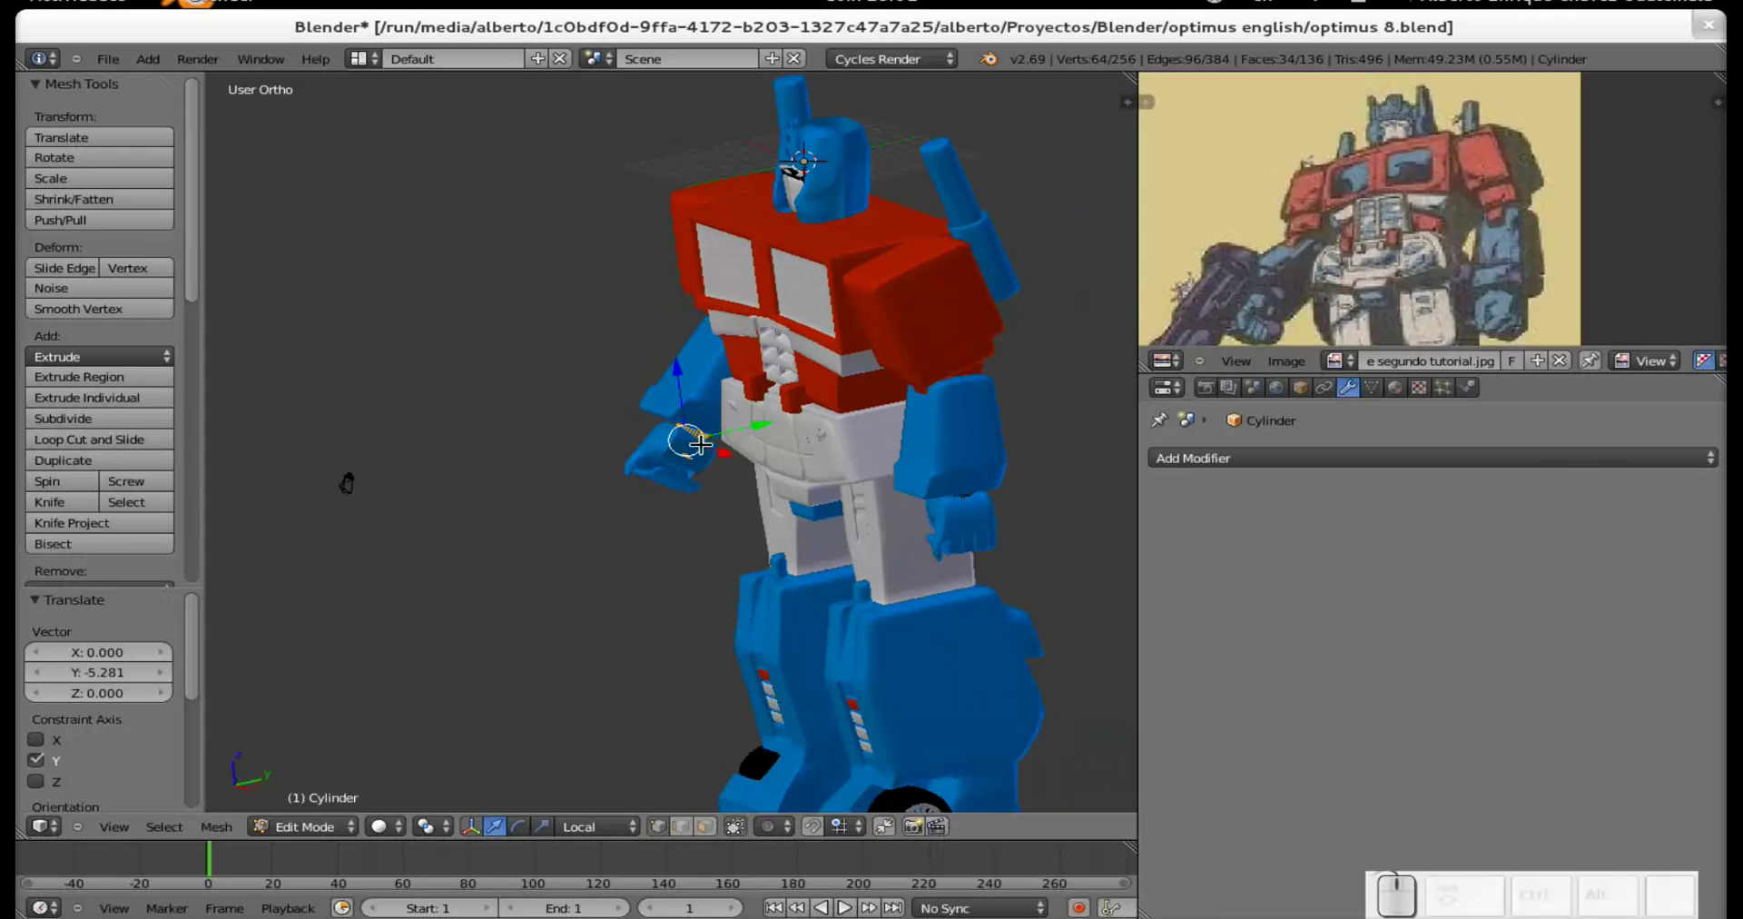
scroll(663, 461, up, 1)
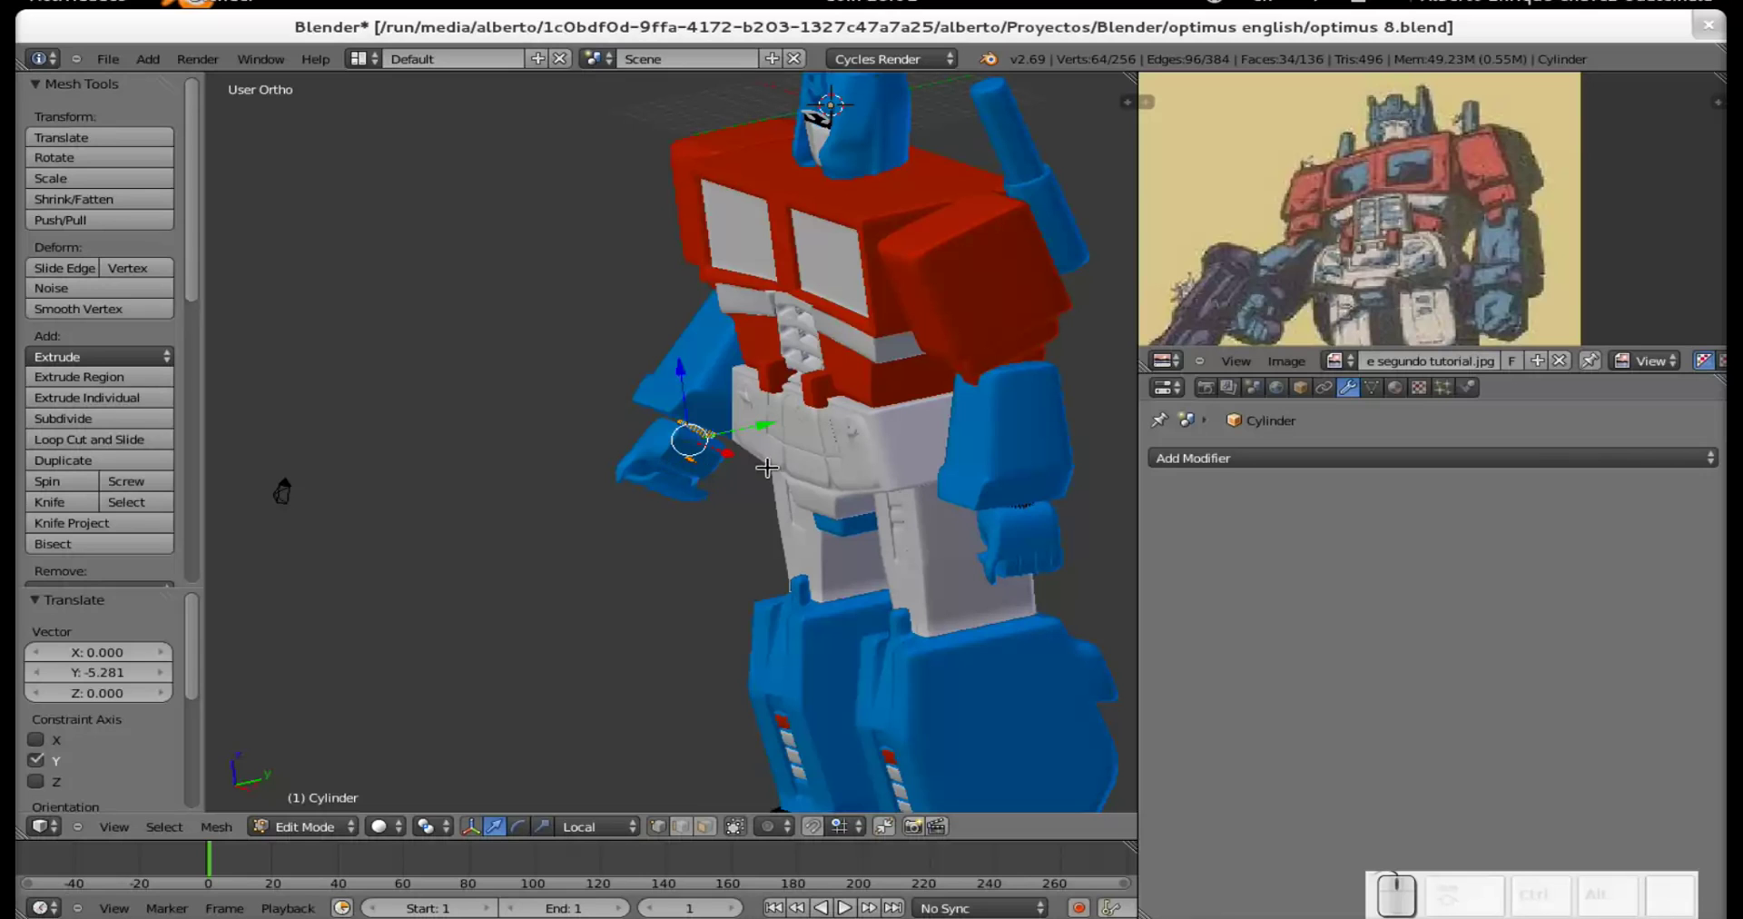
drag(728, 450, 728, 451)
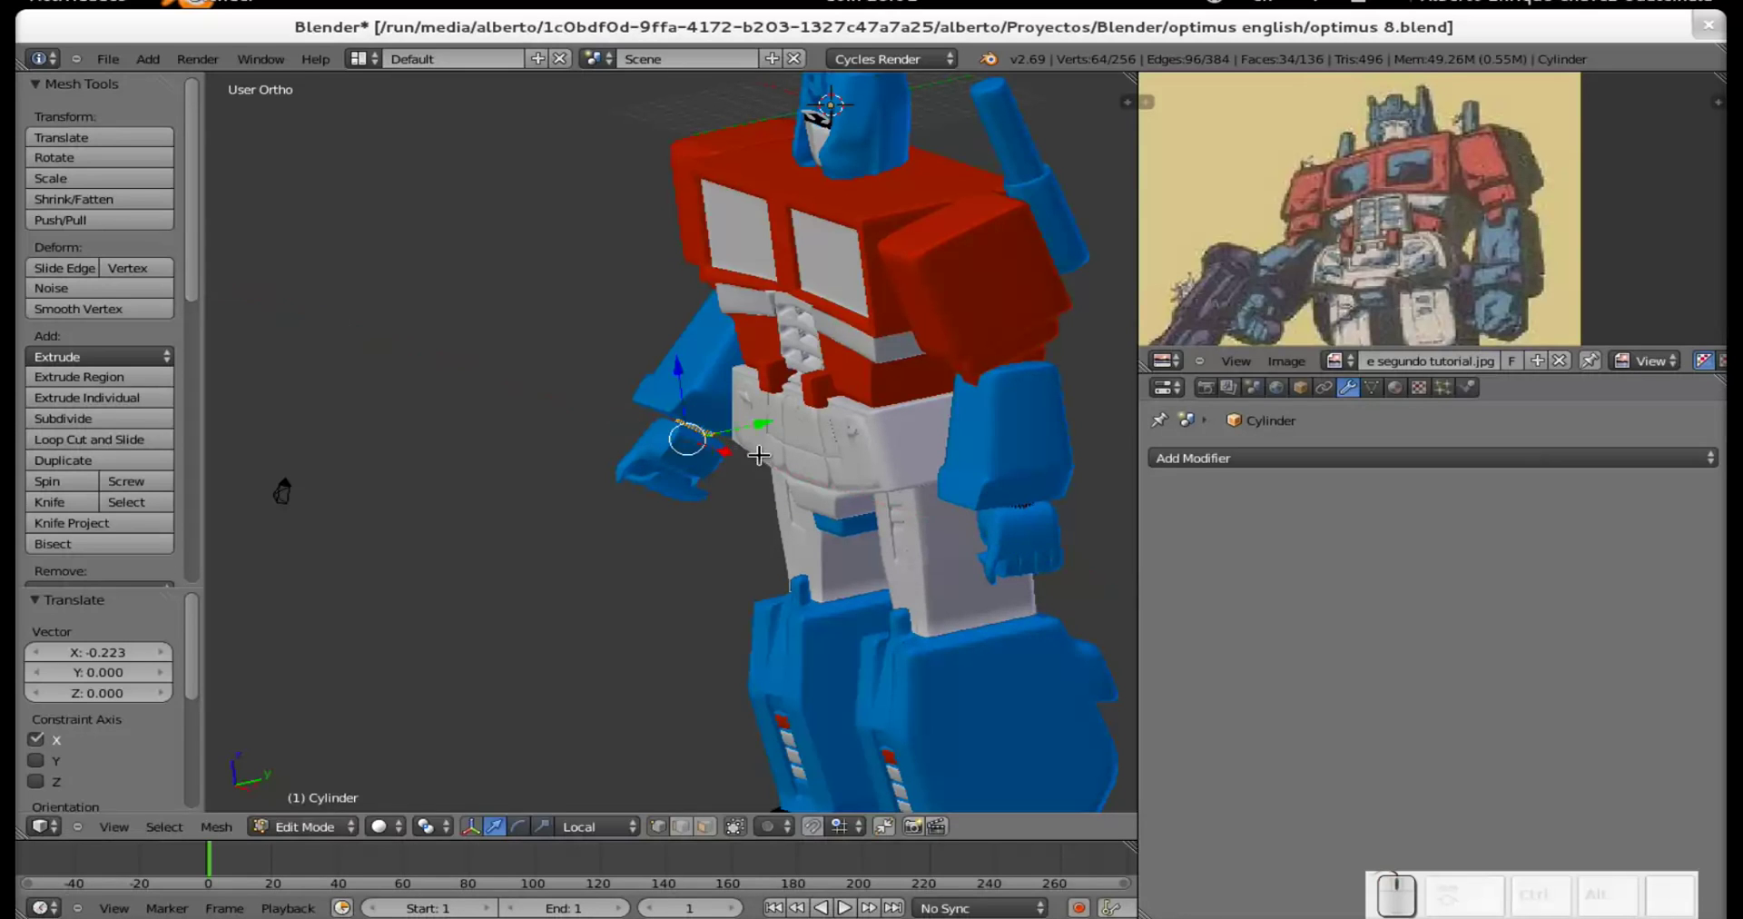
Return to Object Mode and apply smooth shading to the joint cylinders.
middle_drag(607, 523, 610, 525)
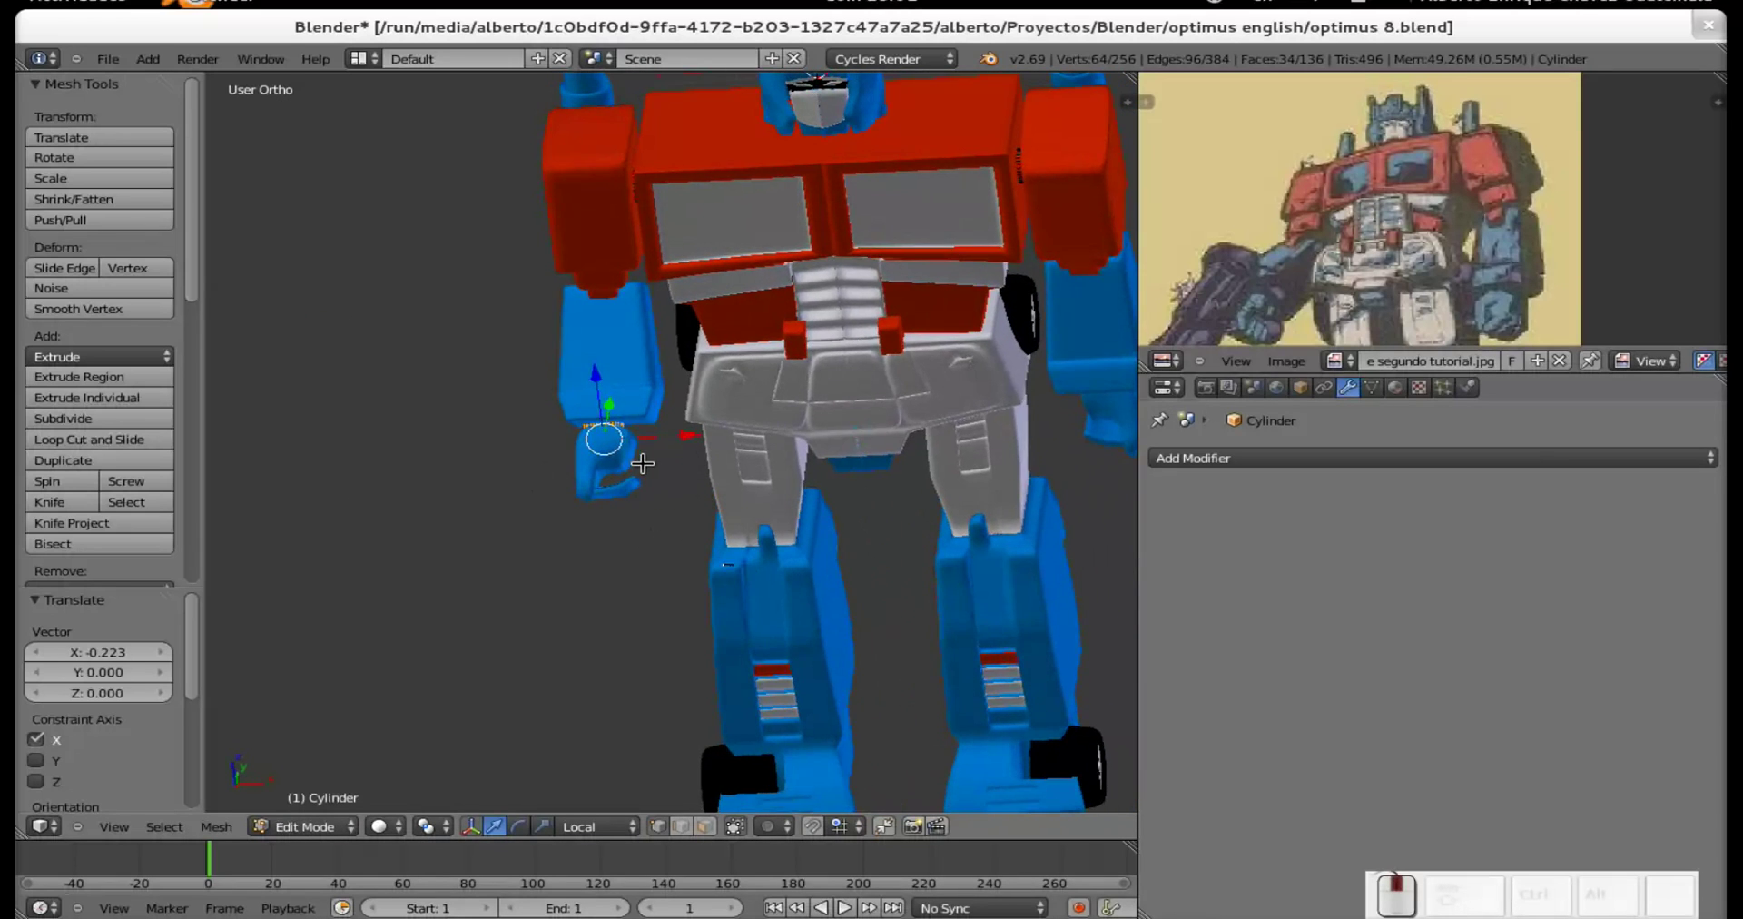
scroll(629, 470, up, 4)
scroll(517, 508, down, 2)
key(Tab)
scroll(509, 504, down, 4)
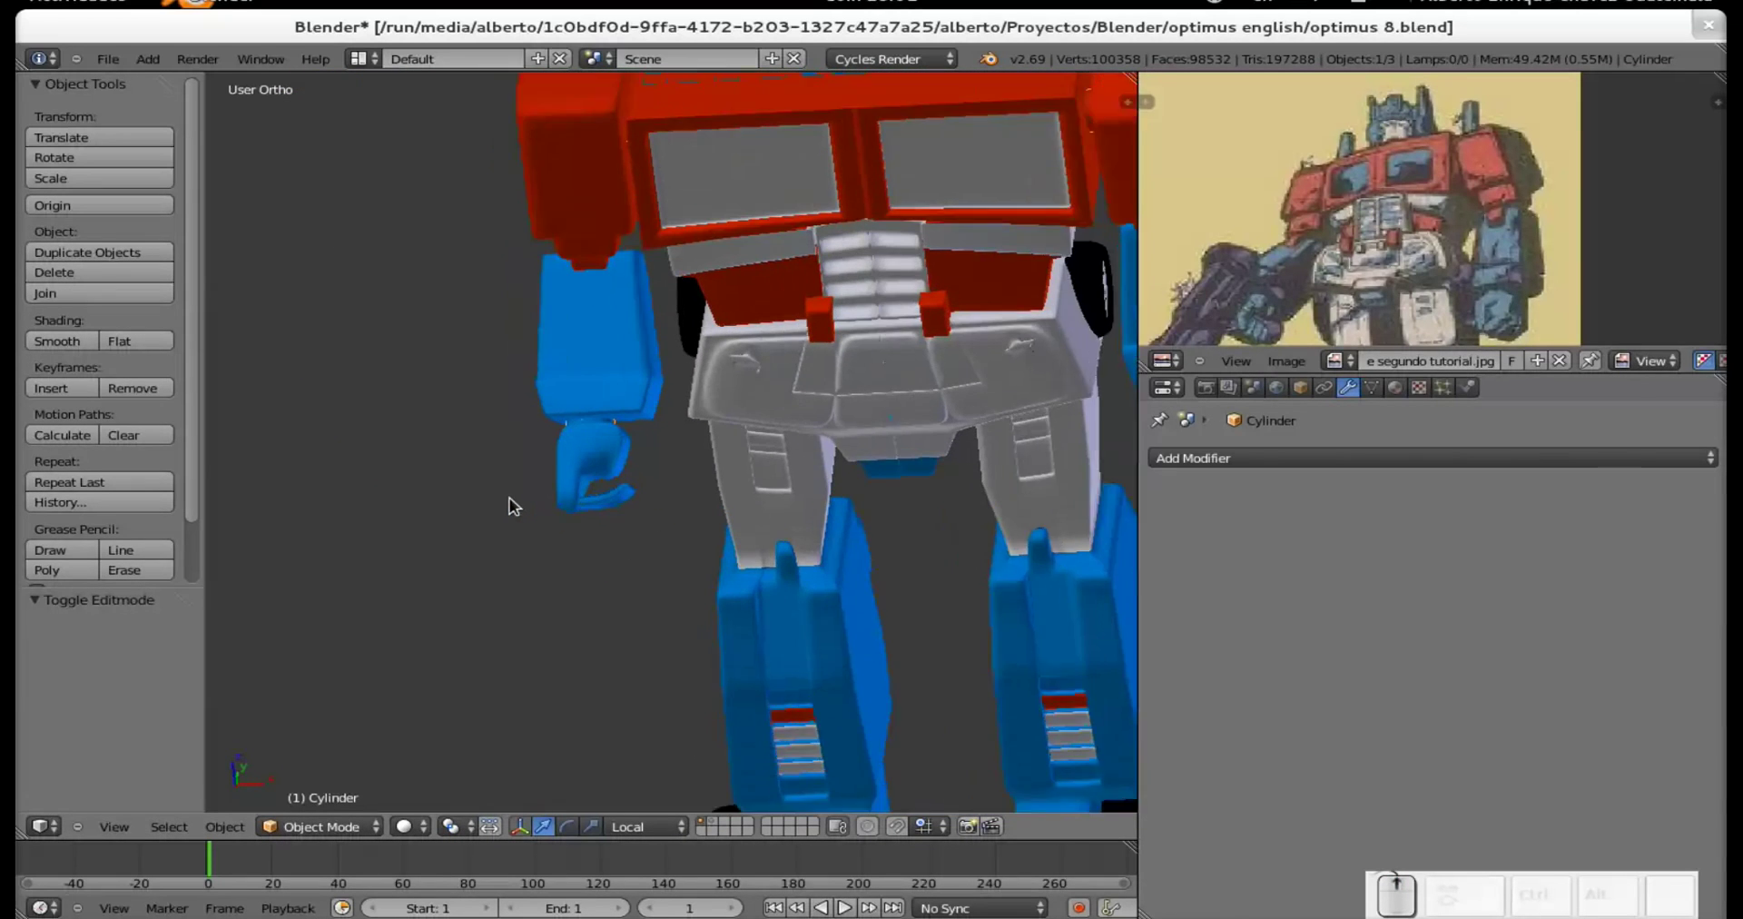
click(56, 340)
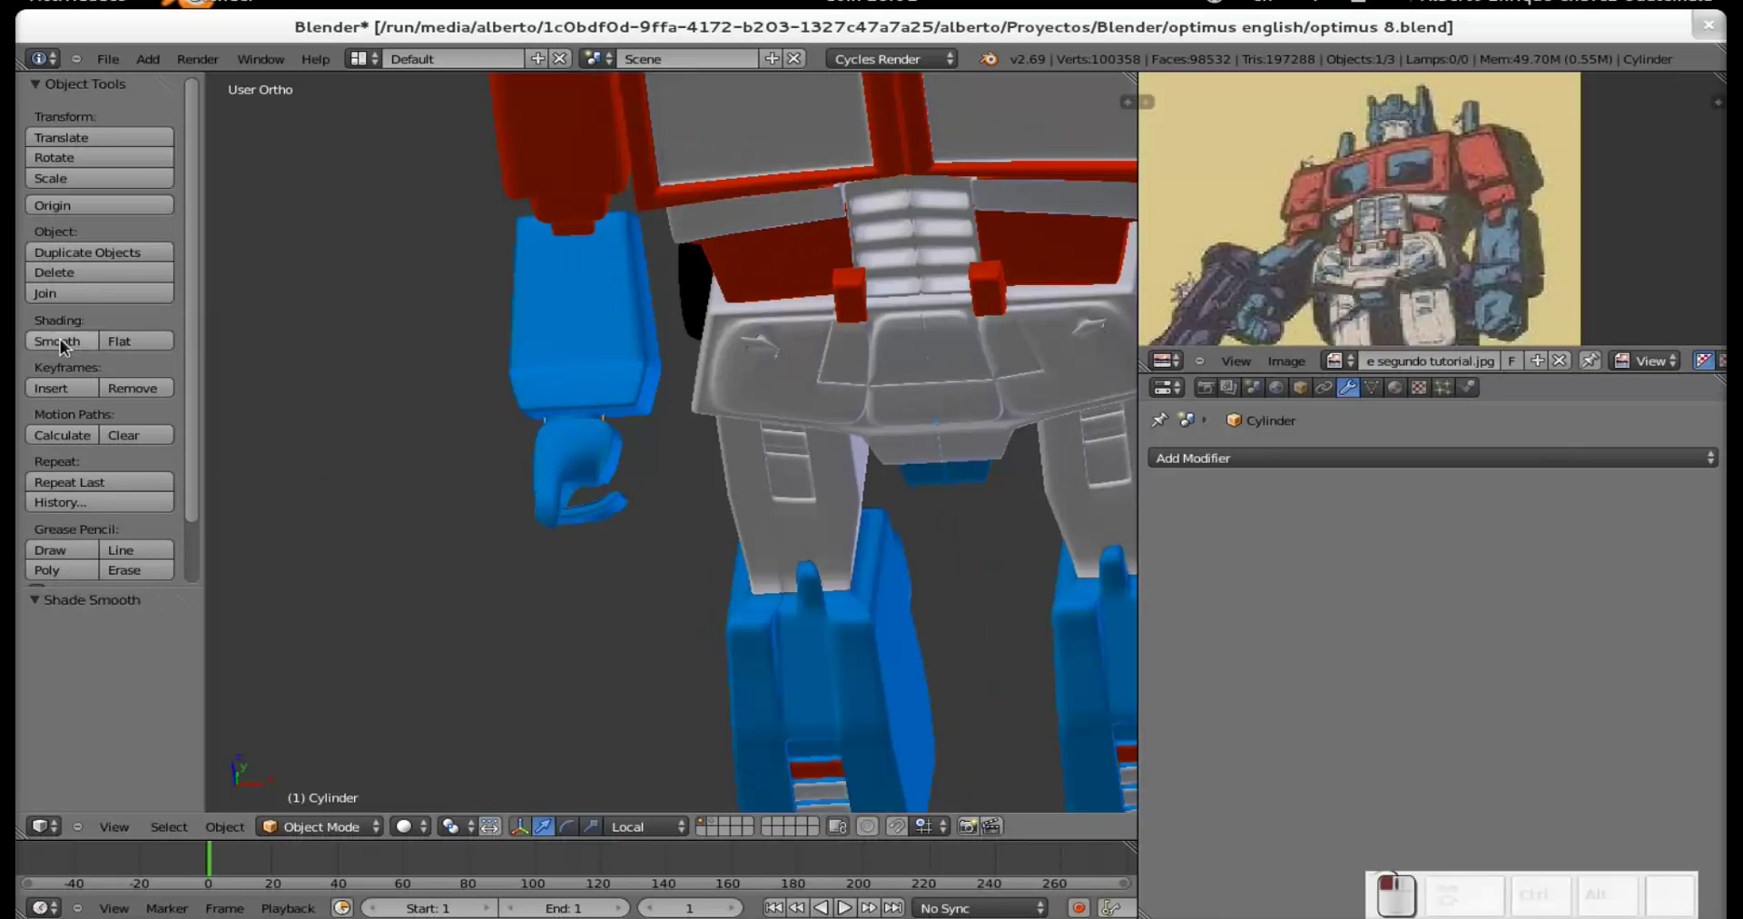
Examine the posed robot's chest, shoulders and raised arm's wrist, selecting the body and the joint cylinders in turn.
scroll(545, 391, down, 5)
middle_drag(584, 357, 498, 475)
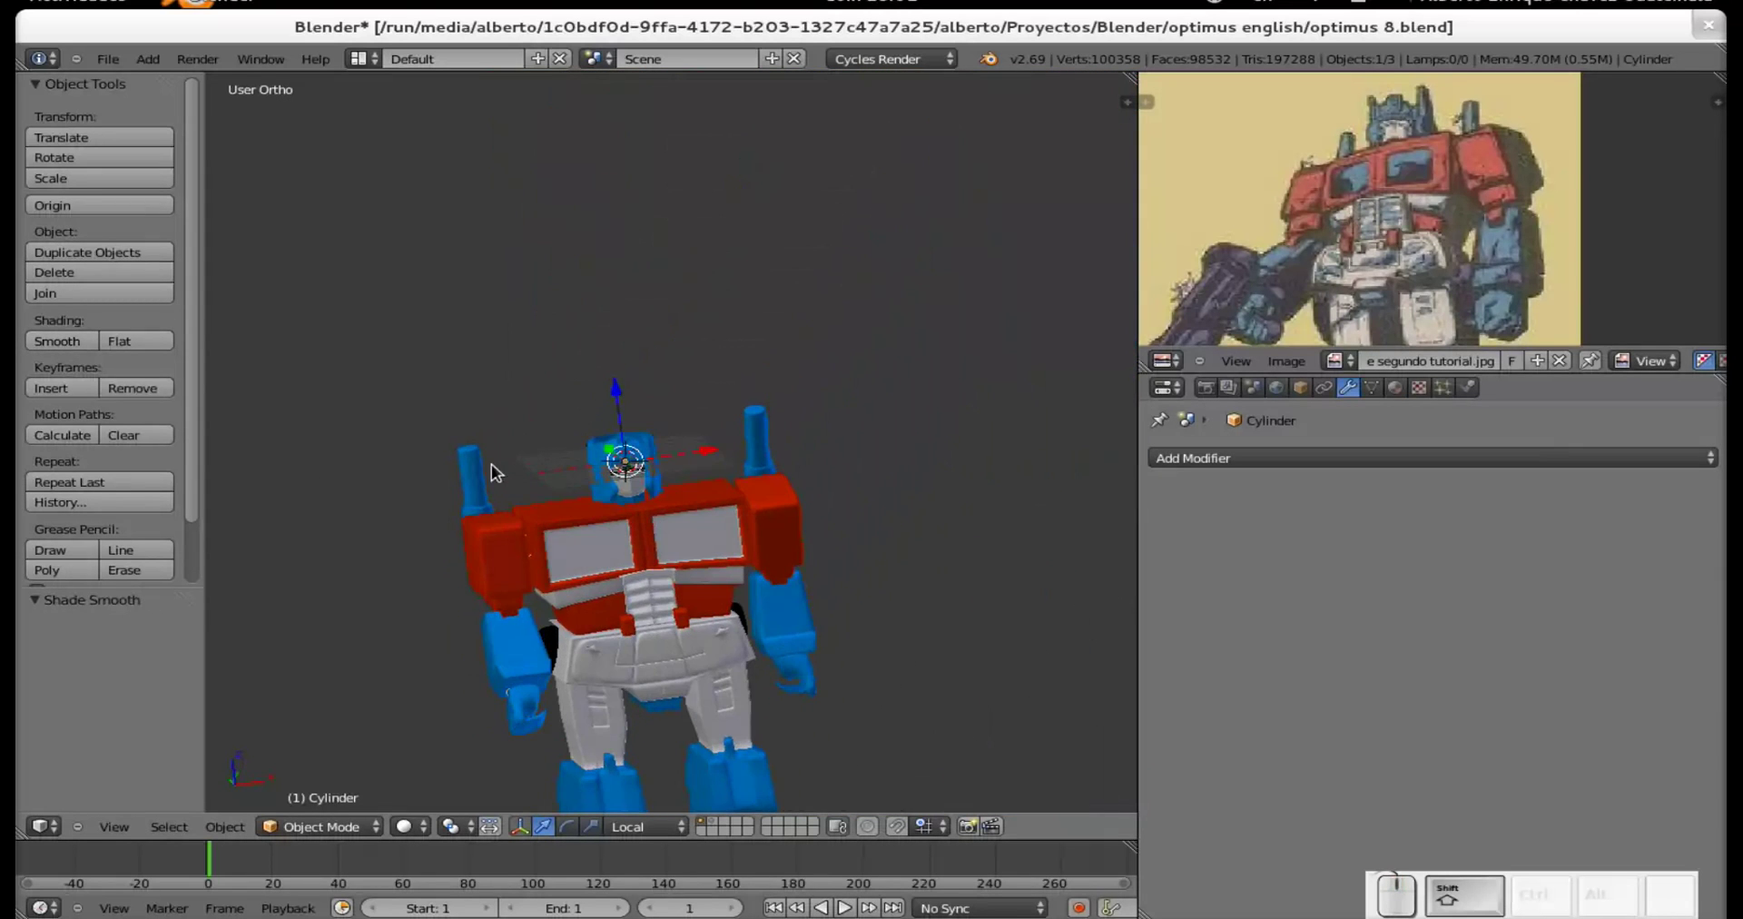
scroll(545, 545, up, 8)
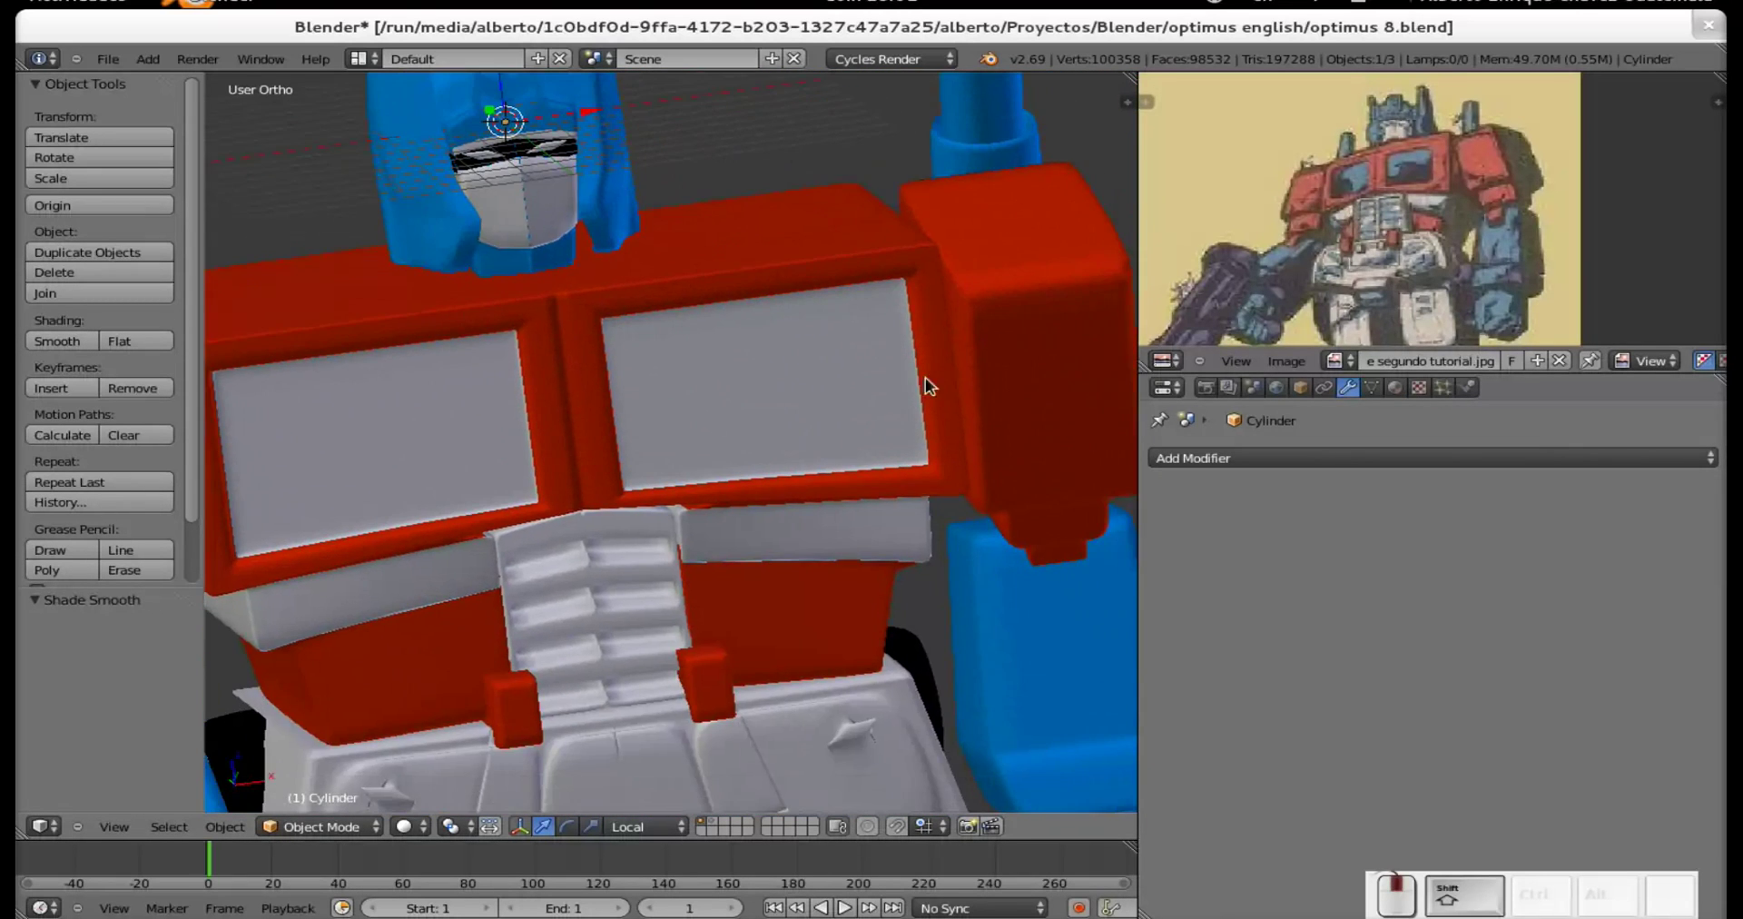
middle_drag(878, 392, 903, 350)
right_click(903, 349)
scroll(944, 367, down, 8)
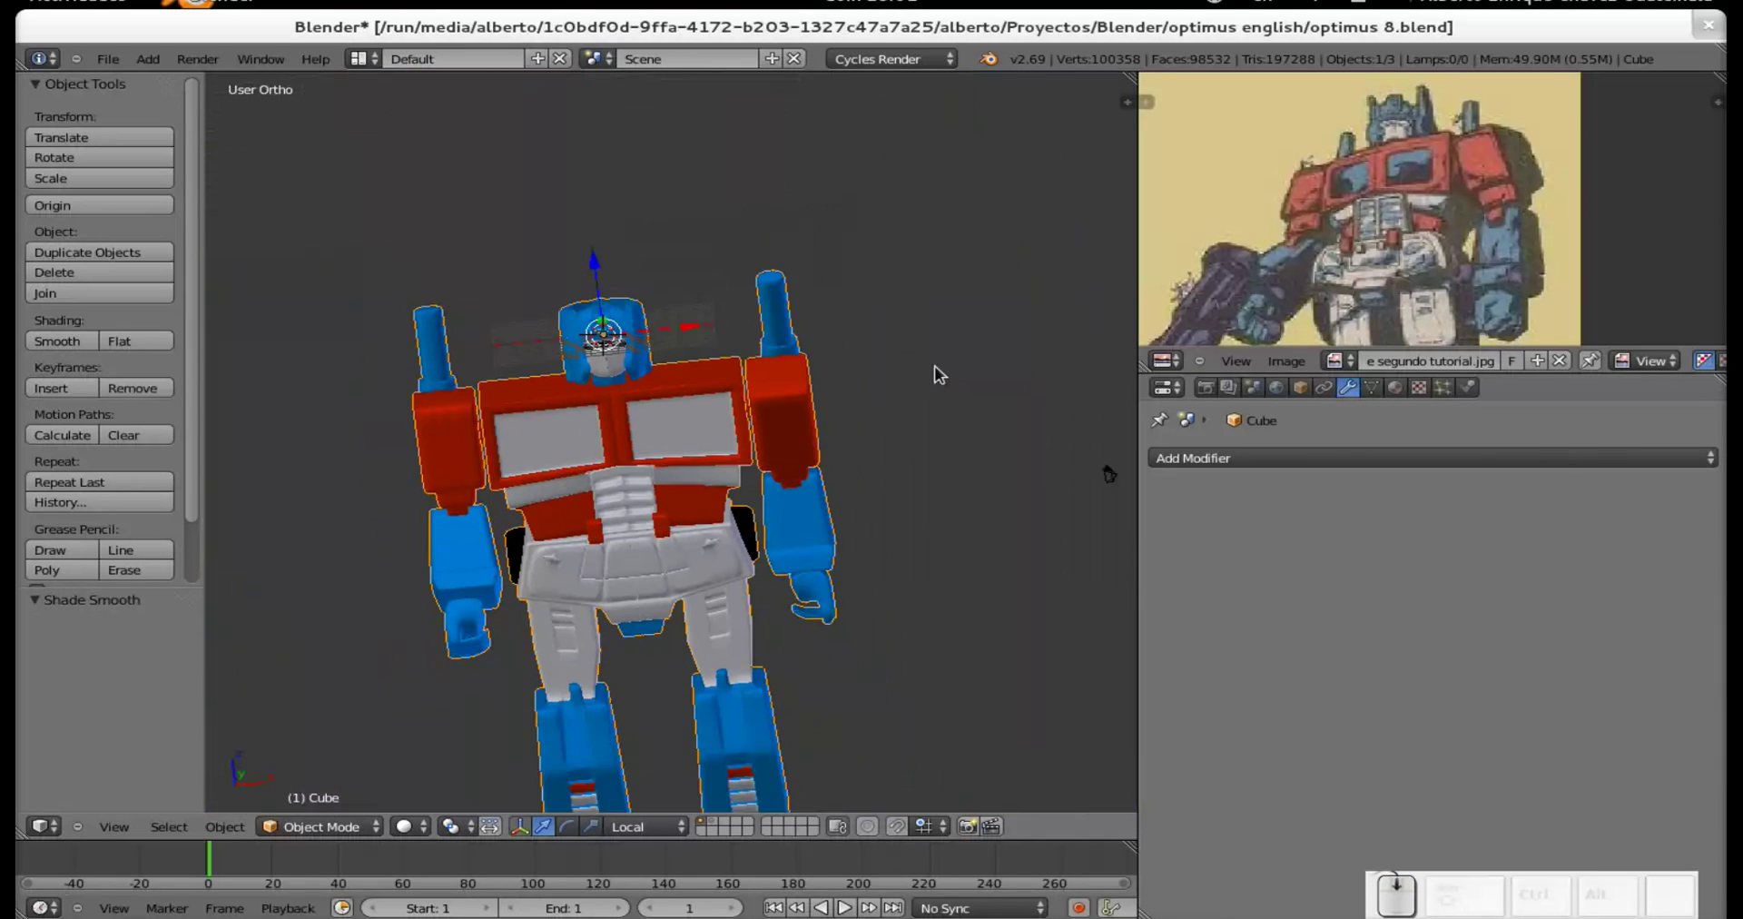
shift+middle_drag(1104, 467, 601, 504)
right_click(559, 481)
scroll(608, 509, up, 7)
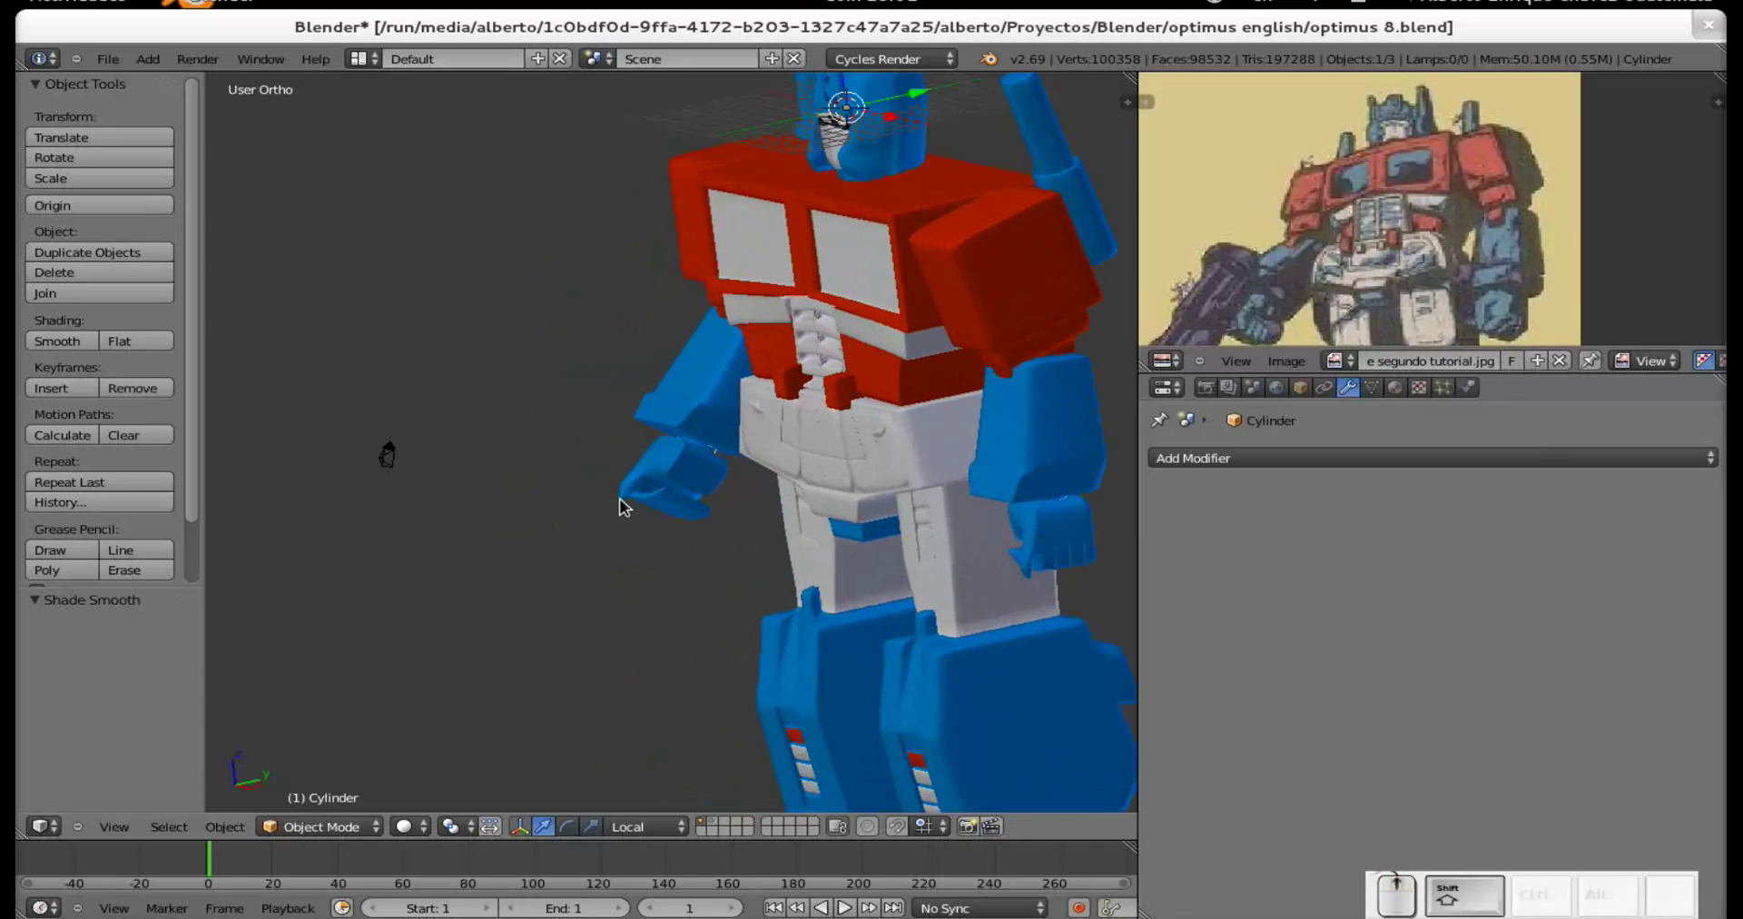
Open the robot body mesh for editing and enable proportional editing with a vertex at the right hand's outer thumb base selected.
right_click(736, 523)
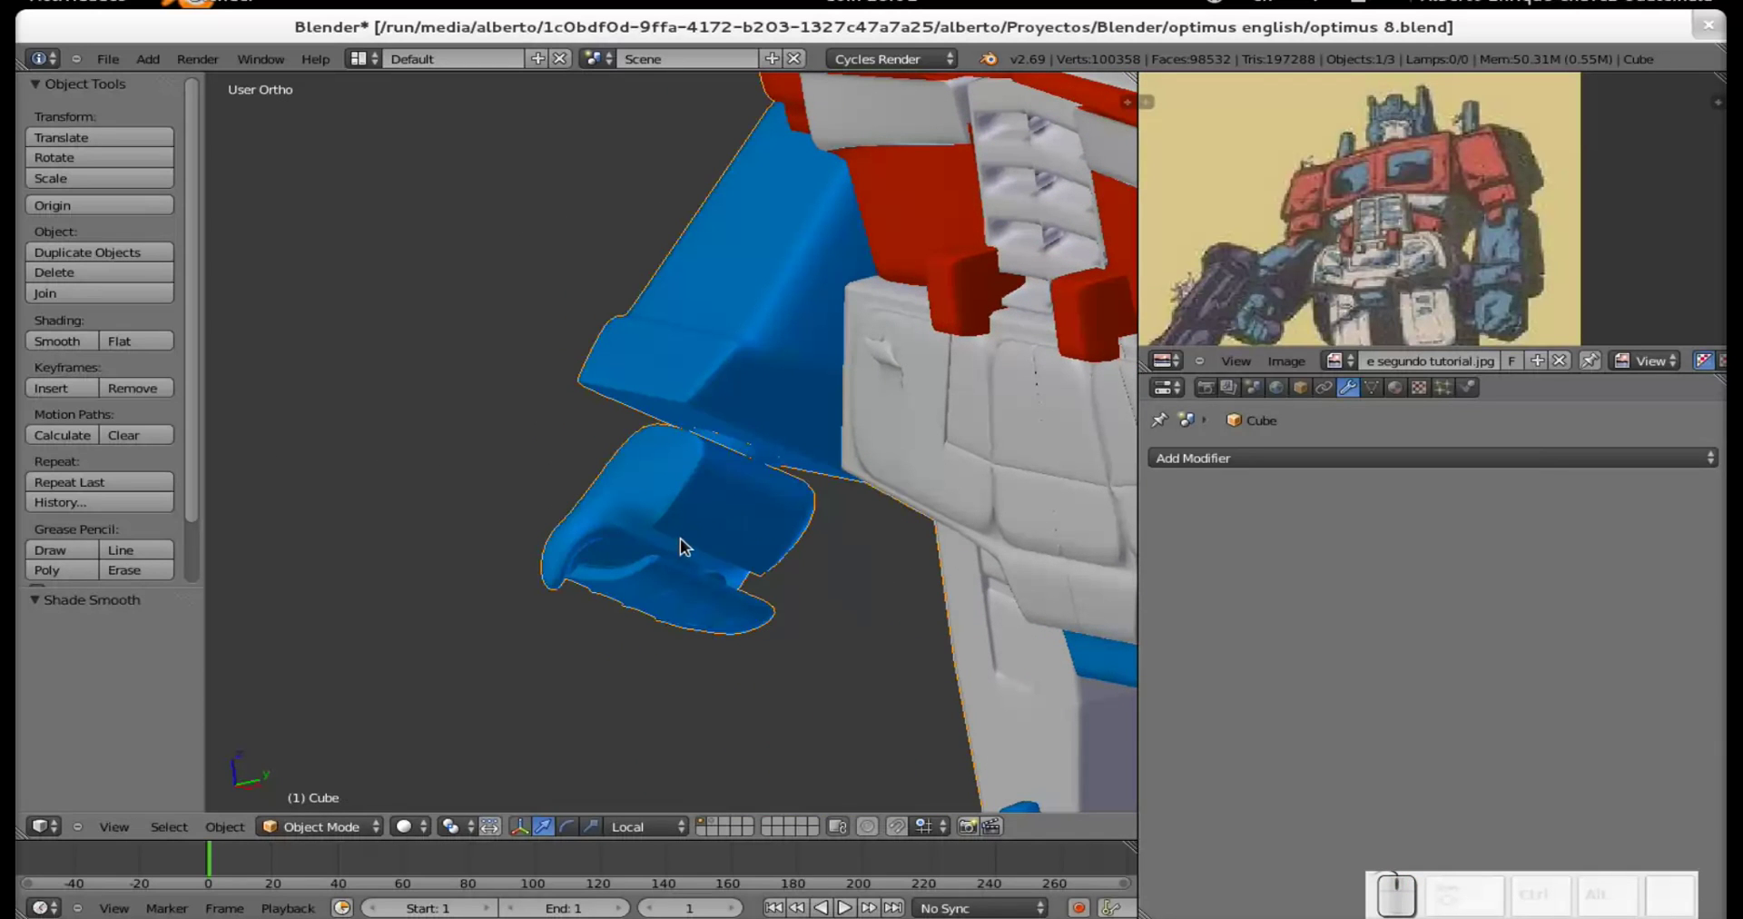
key(Tab)
shift+middle_drag(433, 606, 844, 563)
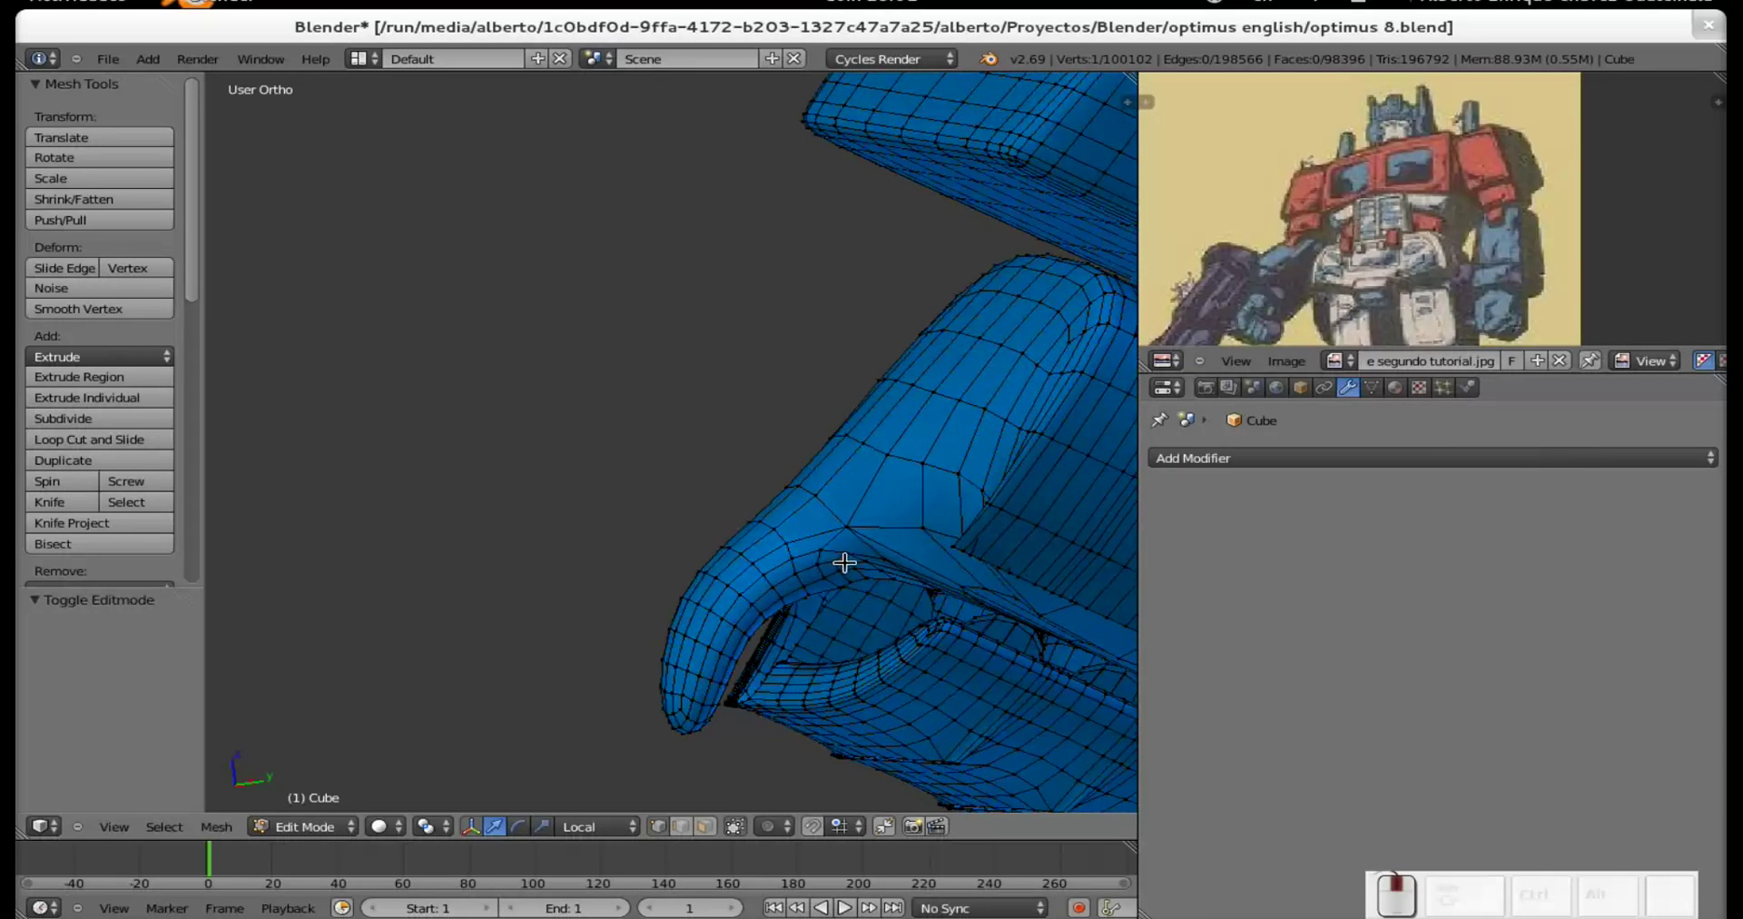
right_click(760, 520)
key(o)
Bulge the outer thumb base by moving its vertex about 0.058, -0.144, 0.239 in X, Y, Z with proportional size 1.00.
middle_drag(821, 561, 790, 489)
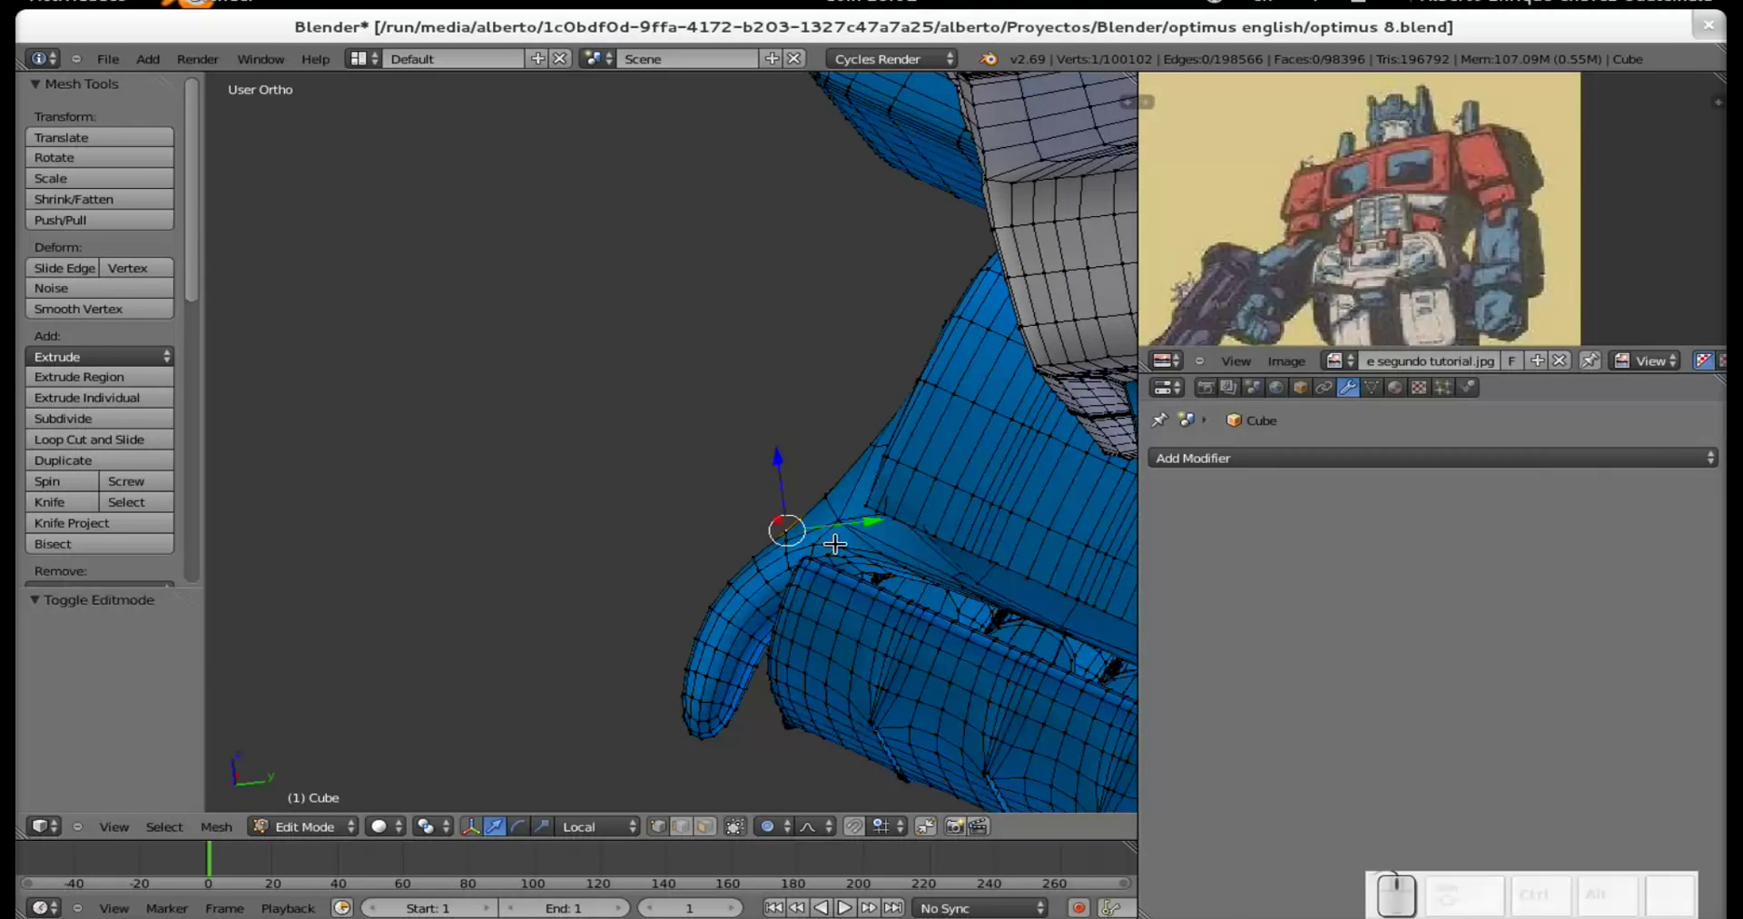
key(g)
scroll(829, 542, down, 3)
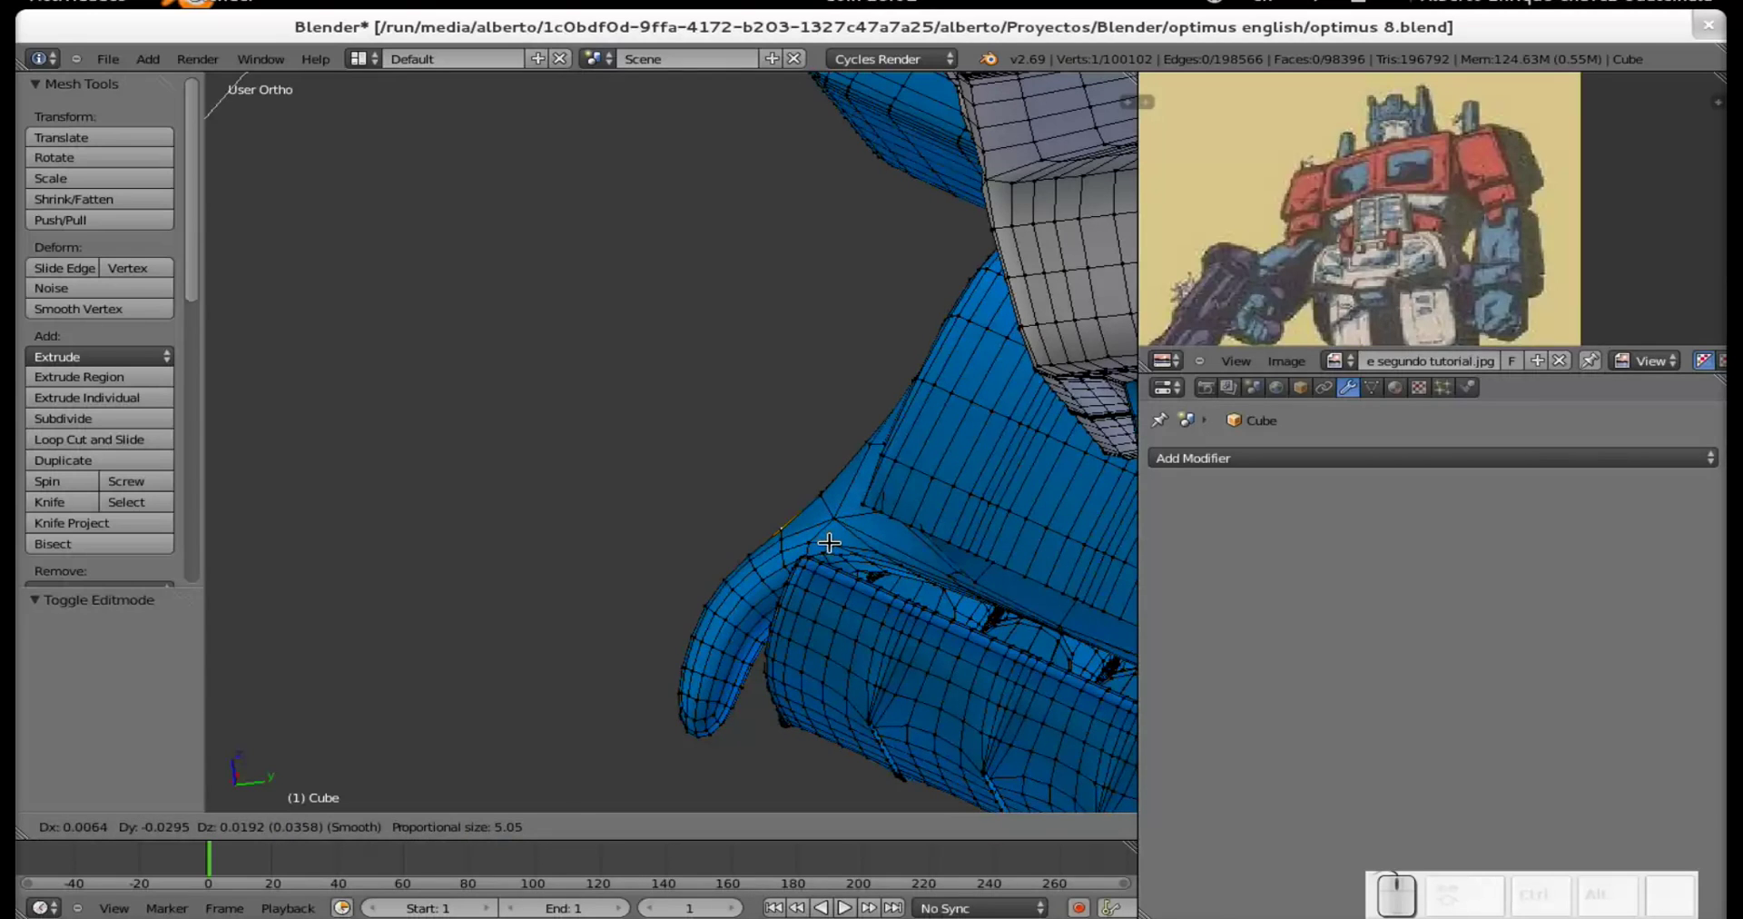
scroll(830, 541, up, 13)
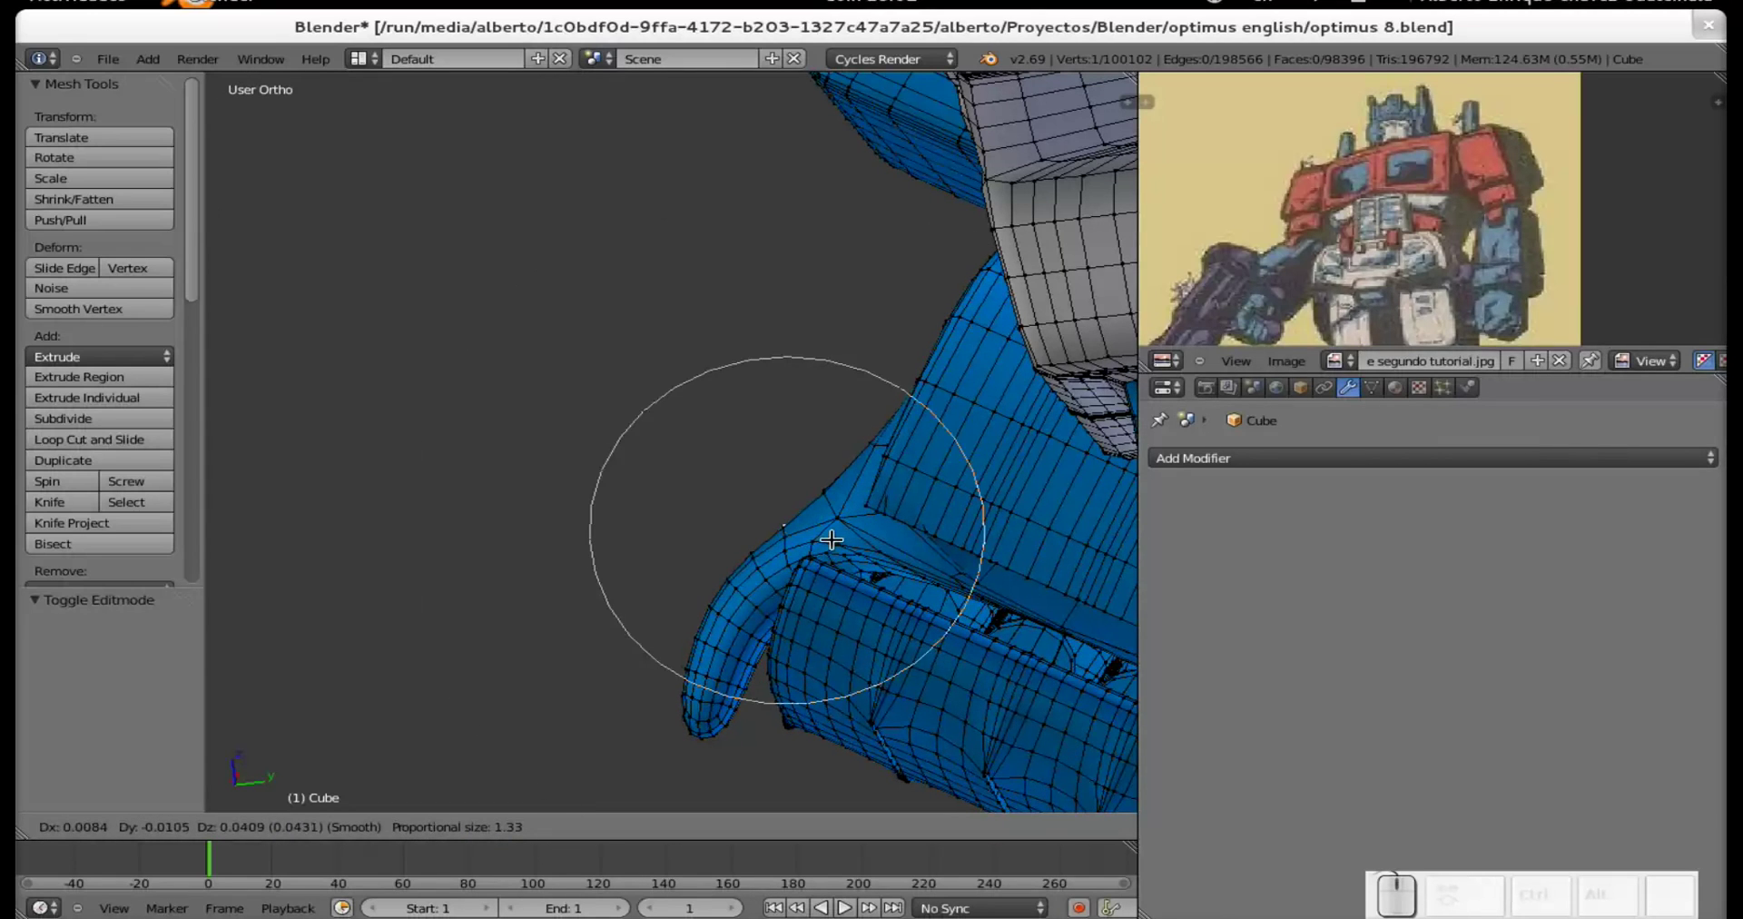
scroll(831, 539, up, 10)
scroll(828, 535, down, 2)
scroll(823, 529, down, 1)
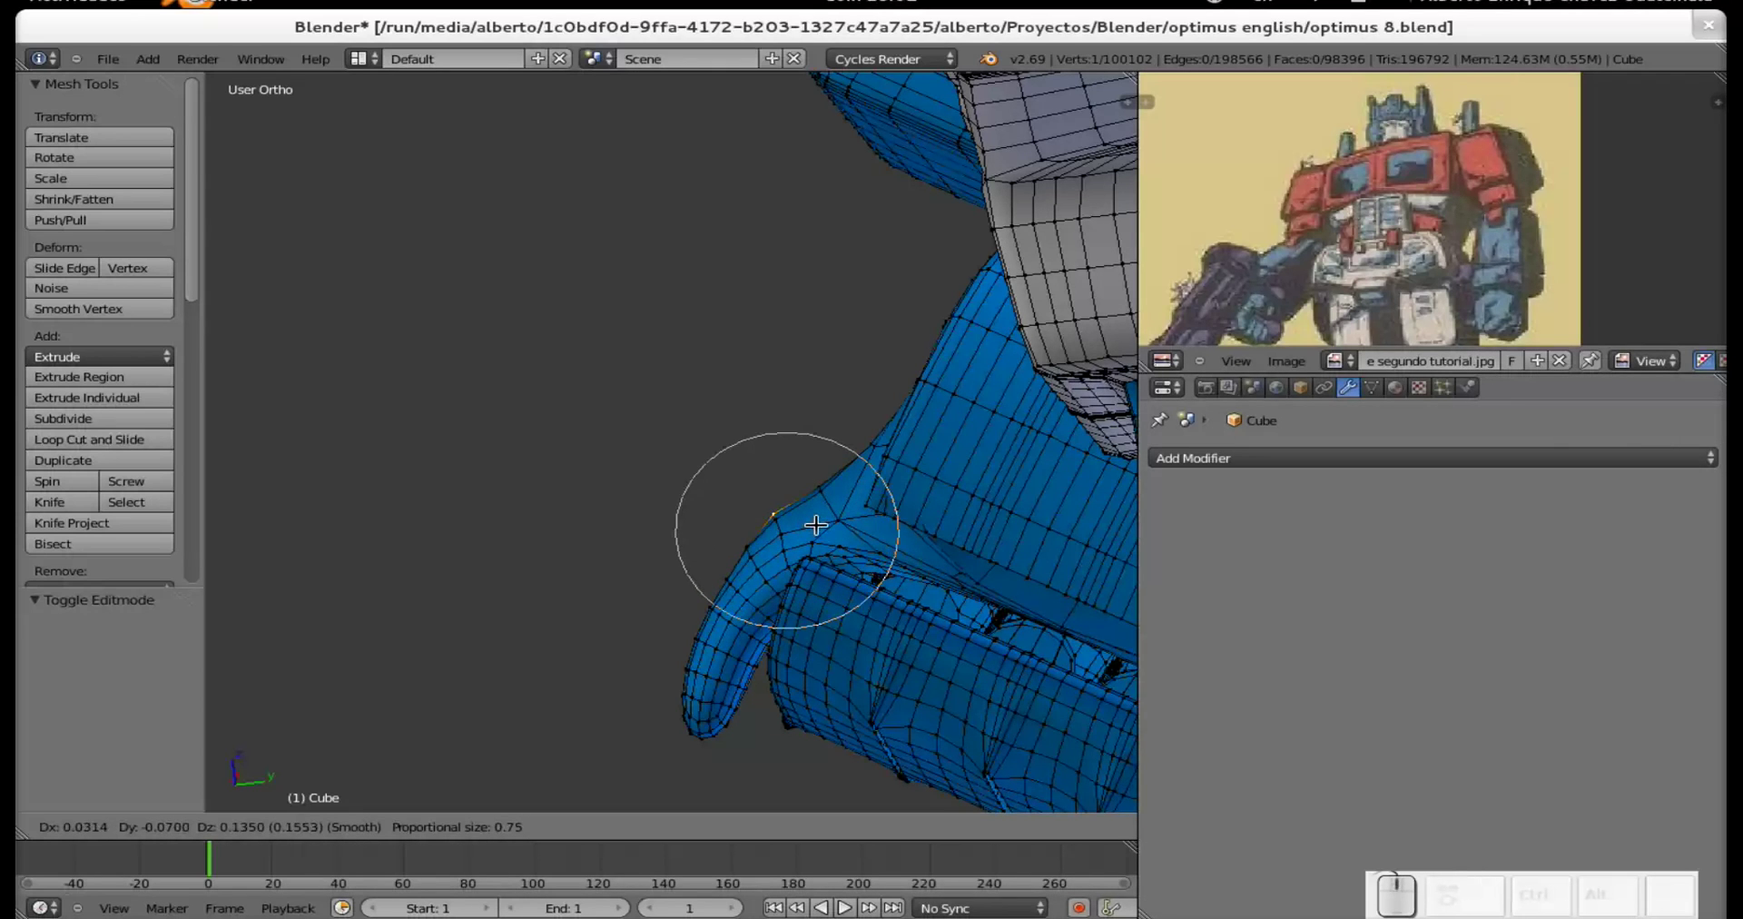
scroll(816, 525, down, 2)
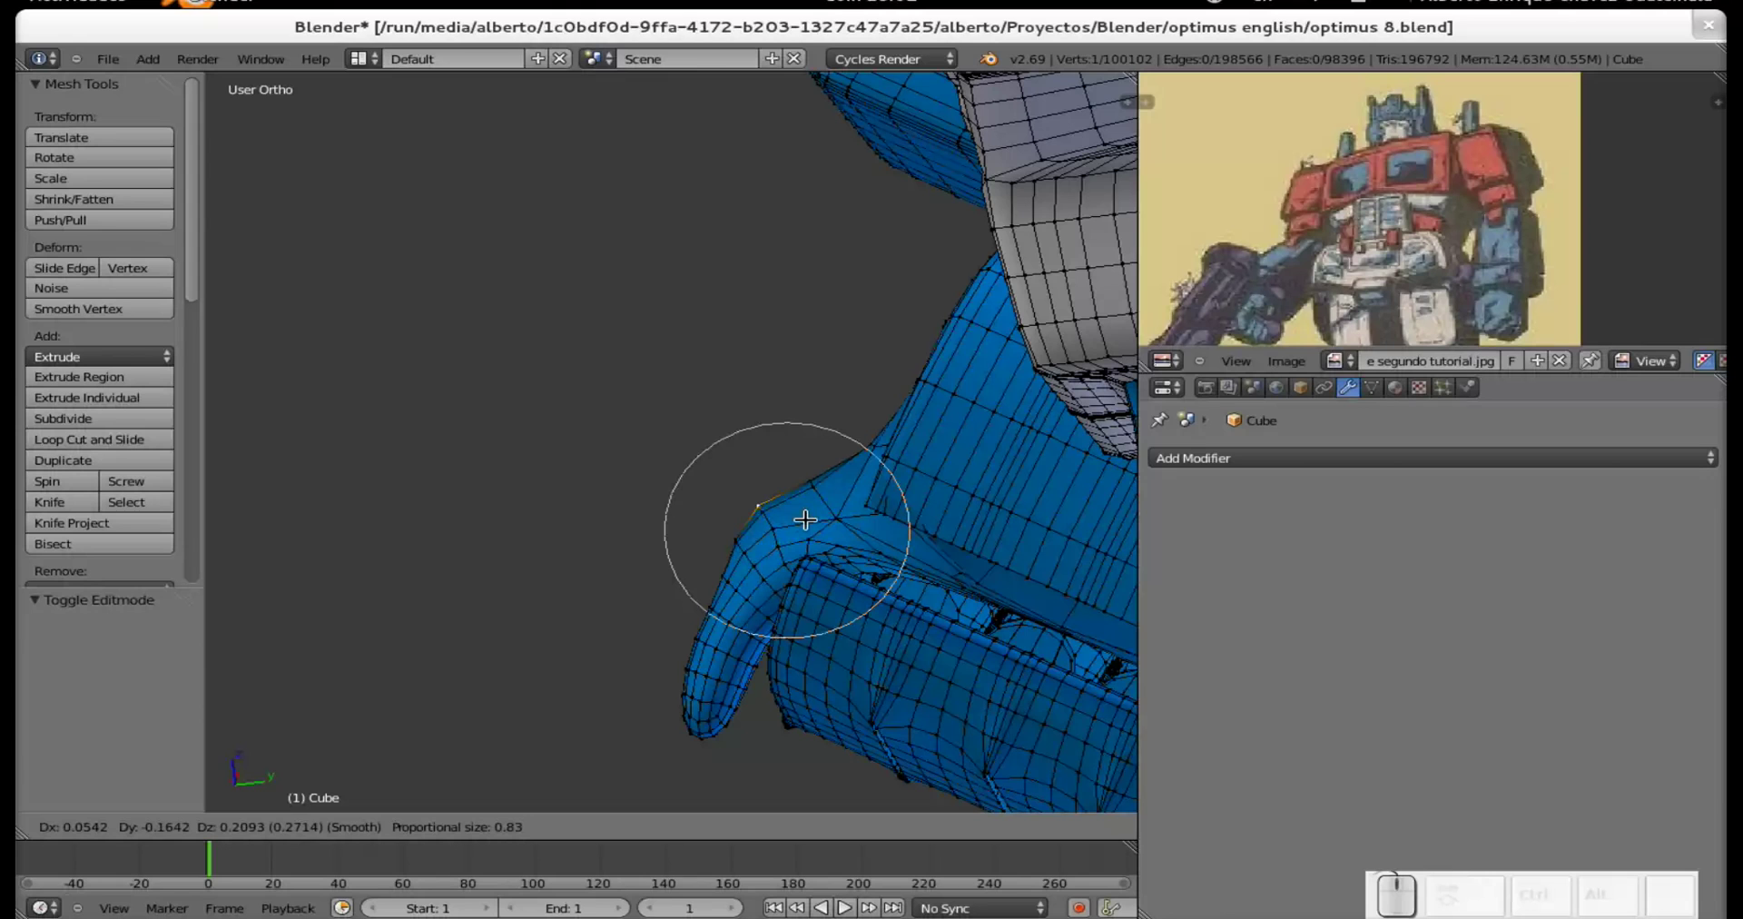
scroll(805, 517, down, 1)
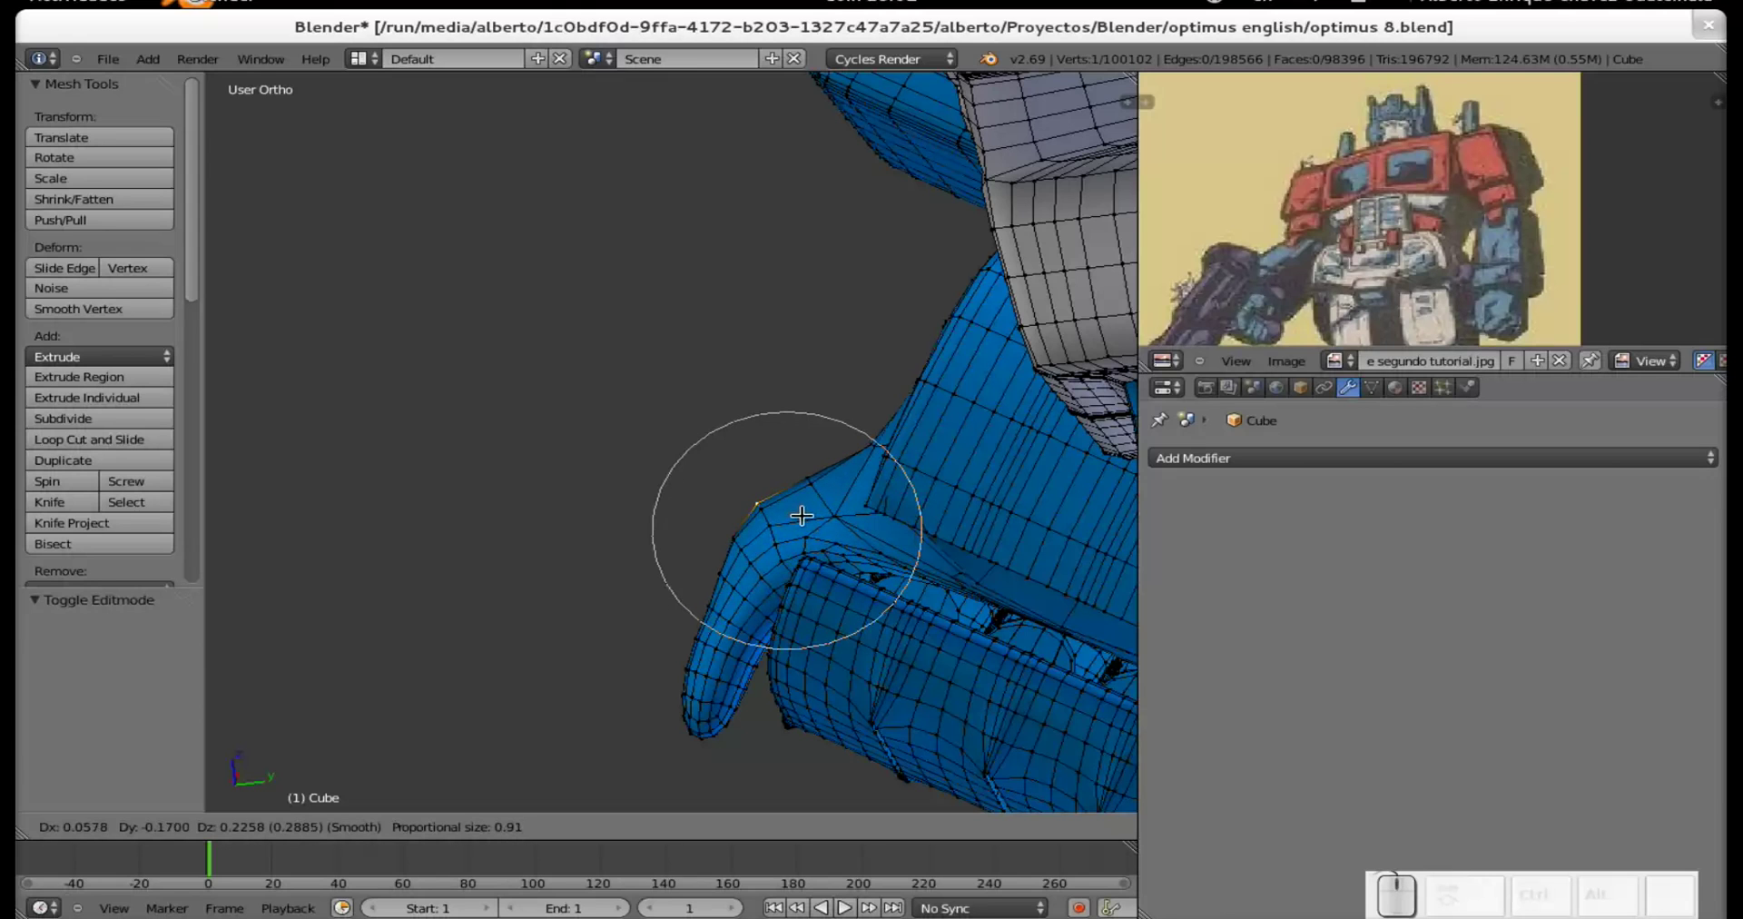
scroll(807, 515, down, 1)
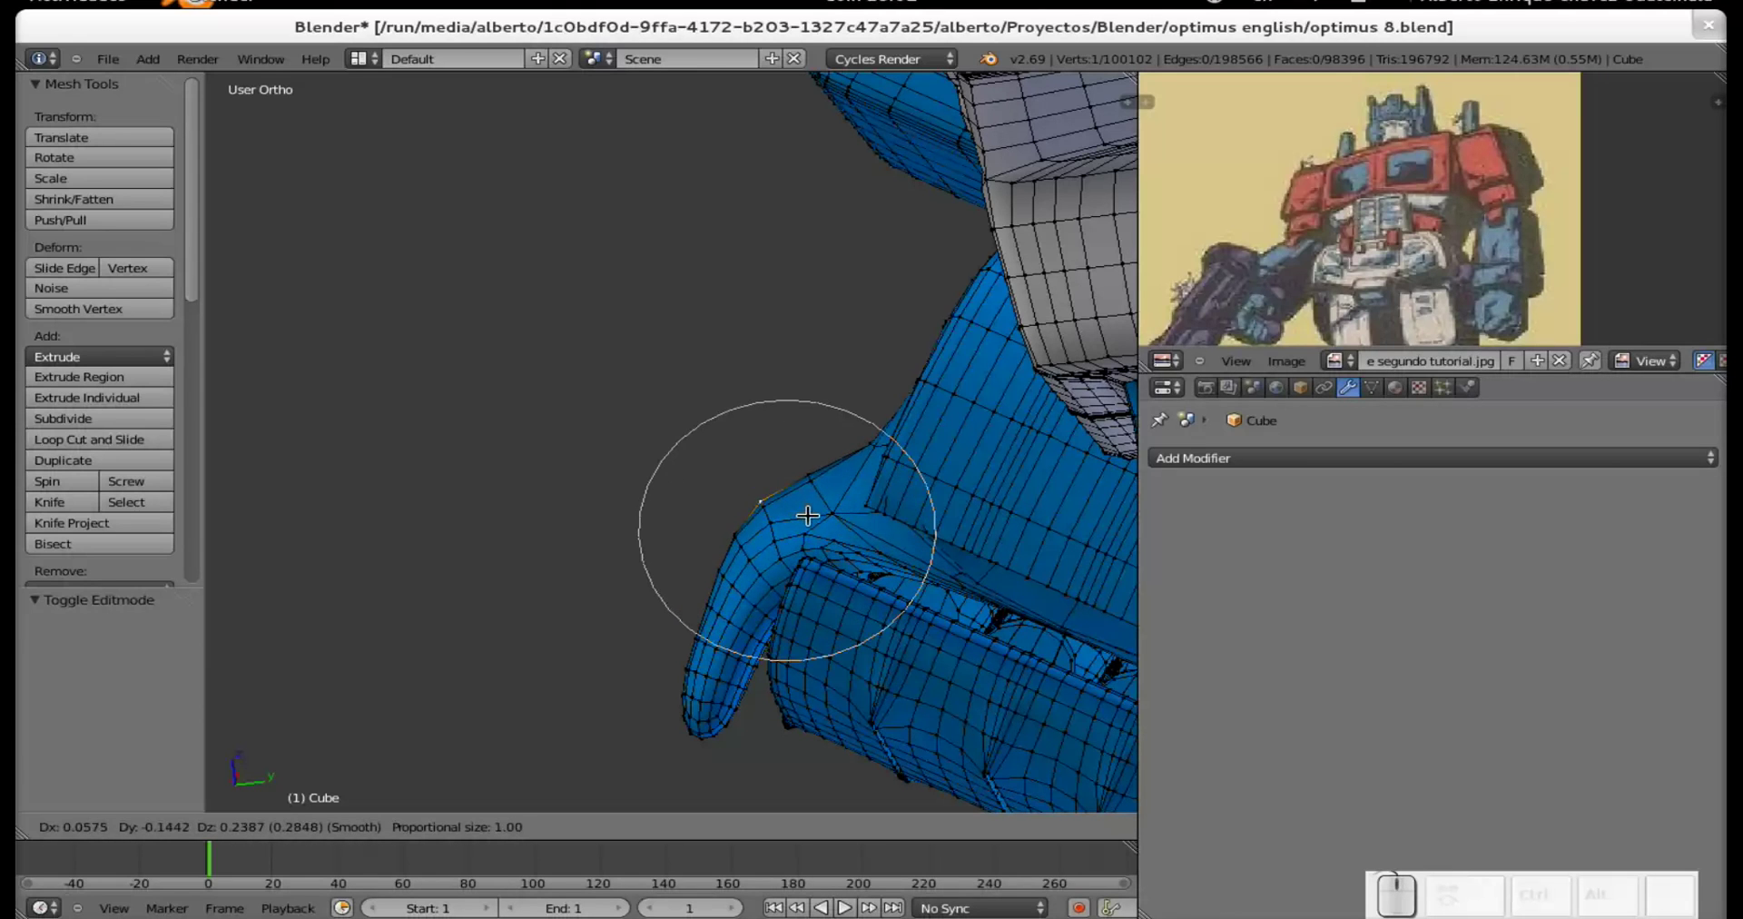
click(807, 515)
Examine the reshaped thumb up close and in Object Mode, returning to Edit Mode.
middle_drag(802, 534, 837, 551)
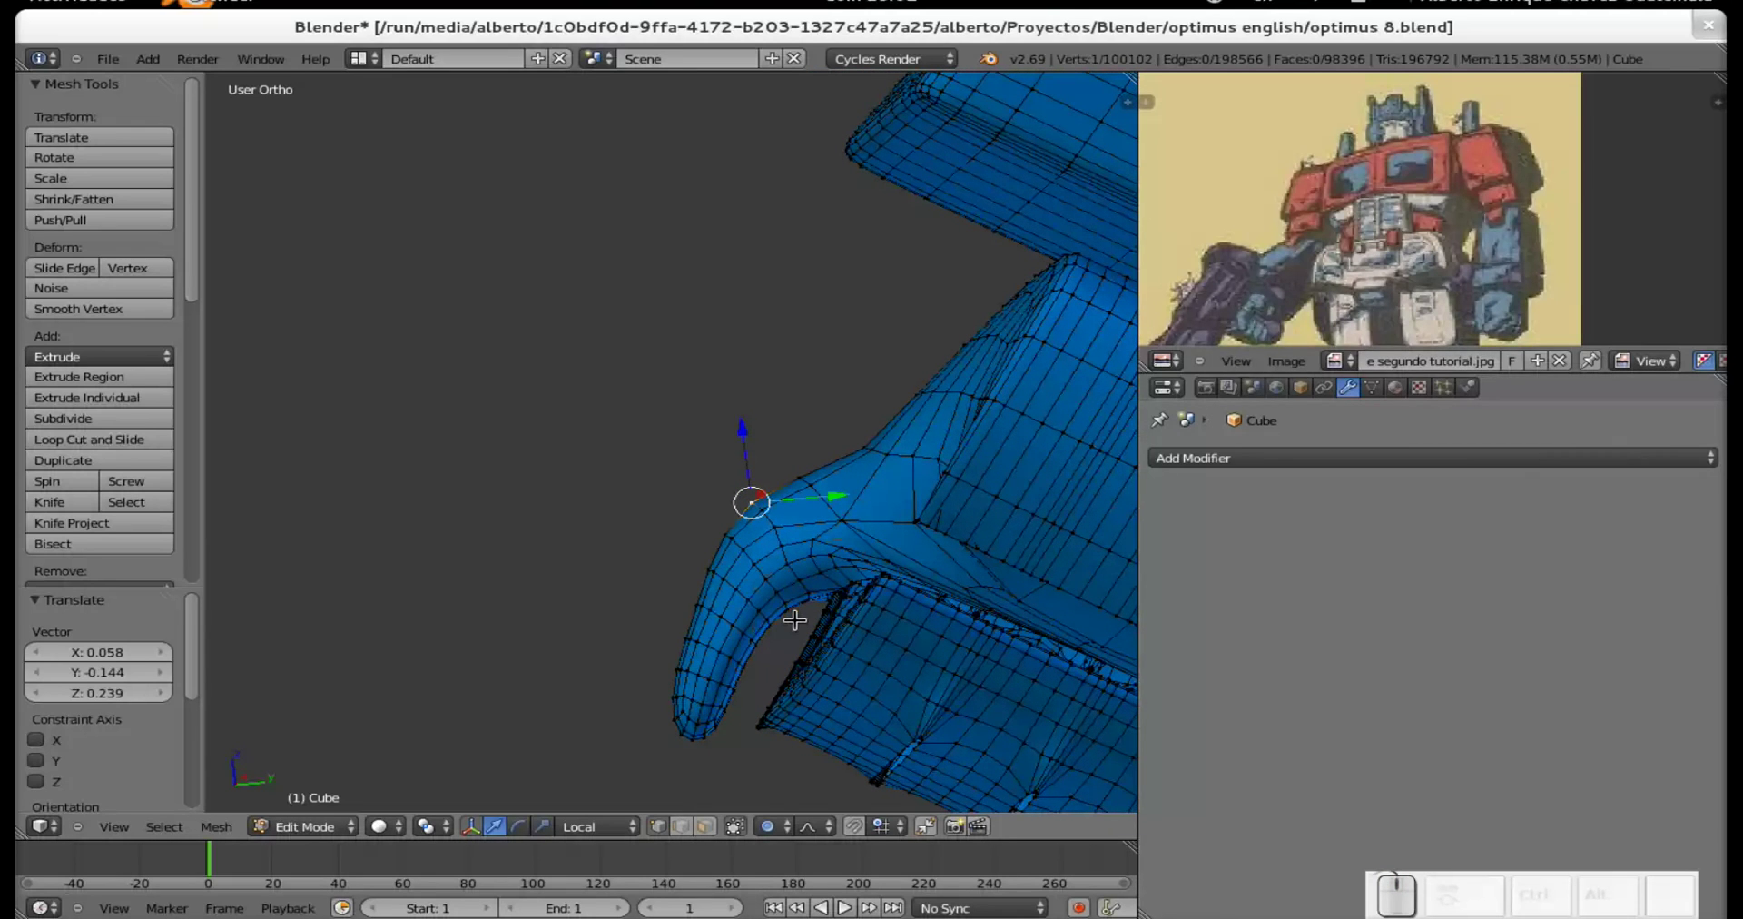
scroll(795, 620, up, 3)
shift+middle_drag(935, 722, 849, 358)
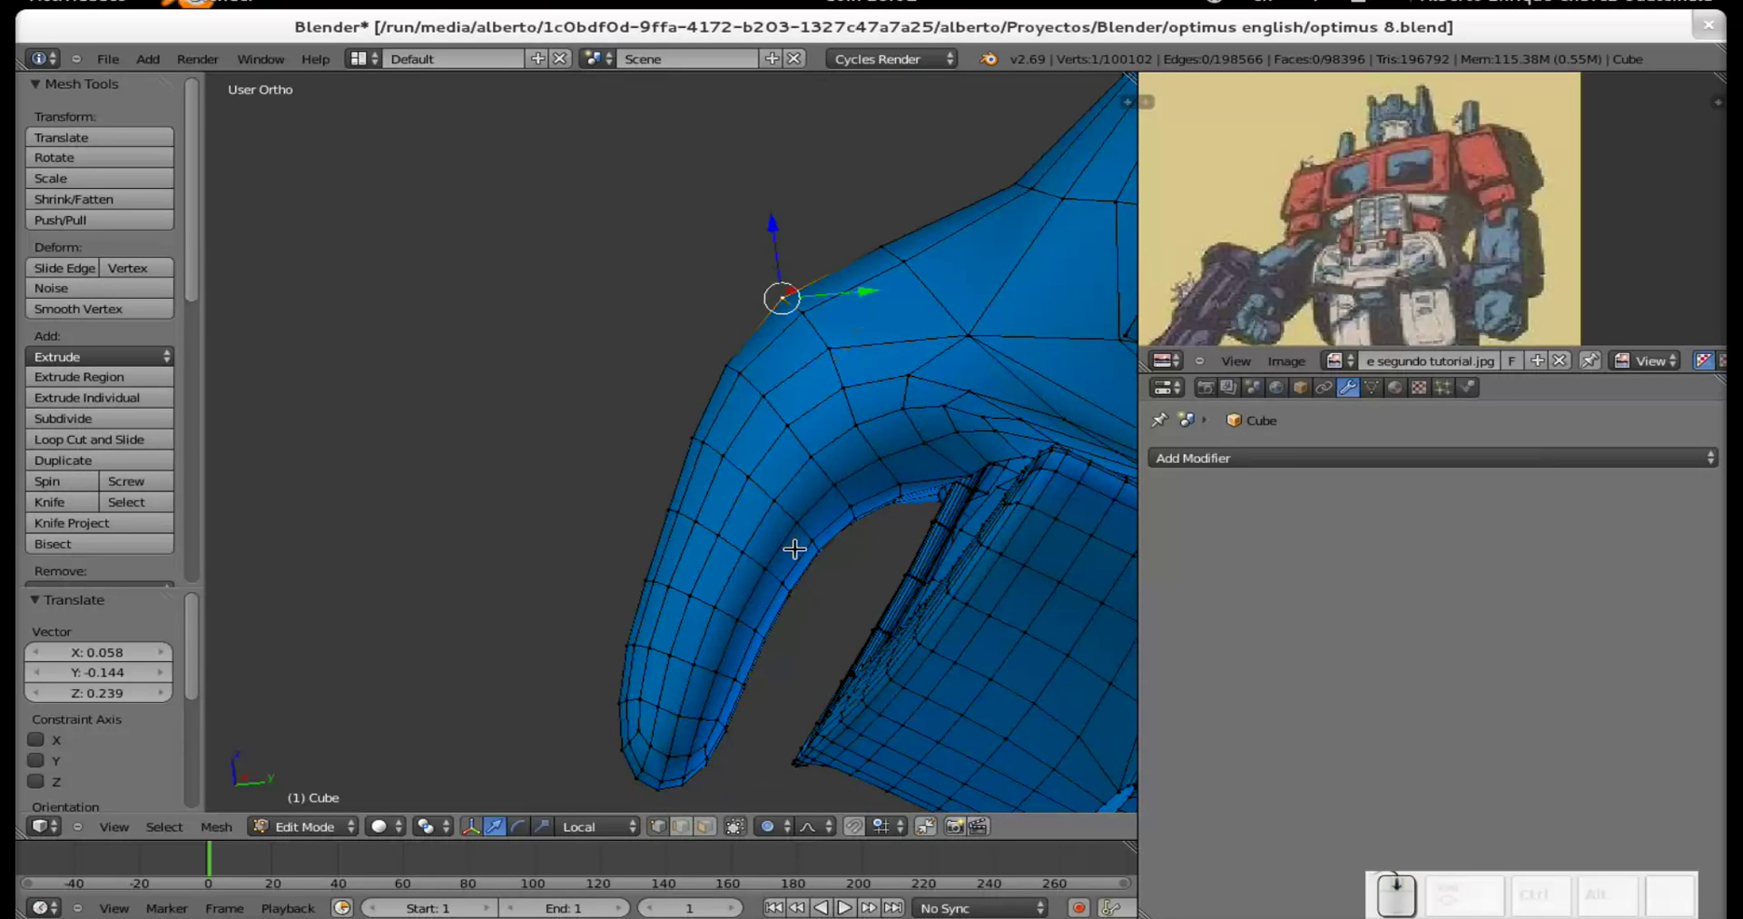
scroll(790, 563, down, 5)
key(Tab)
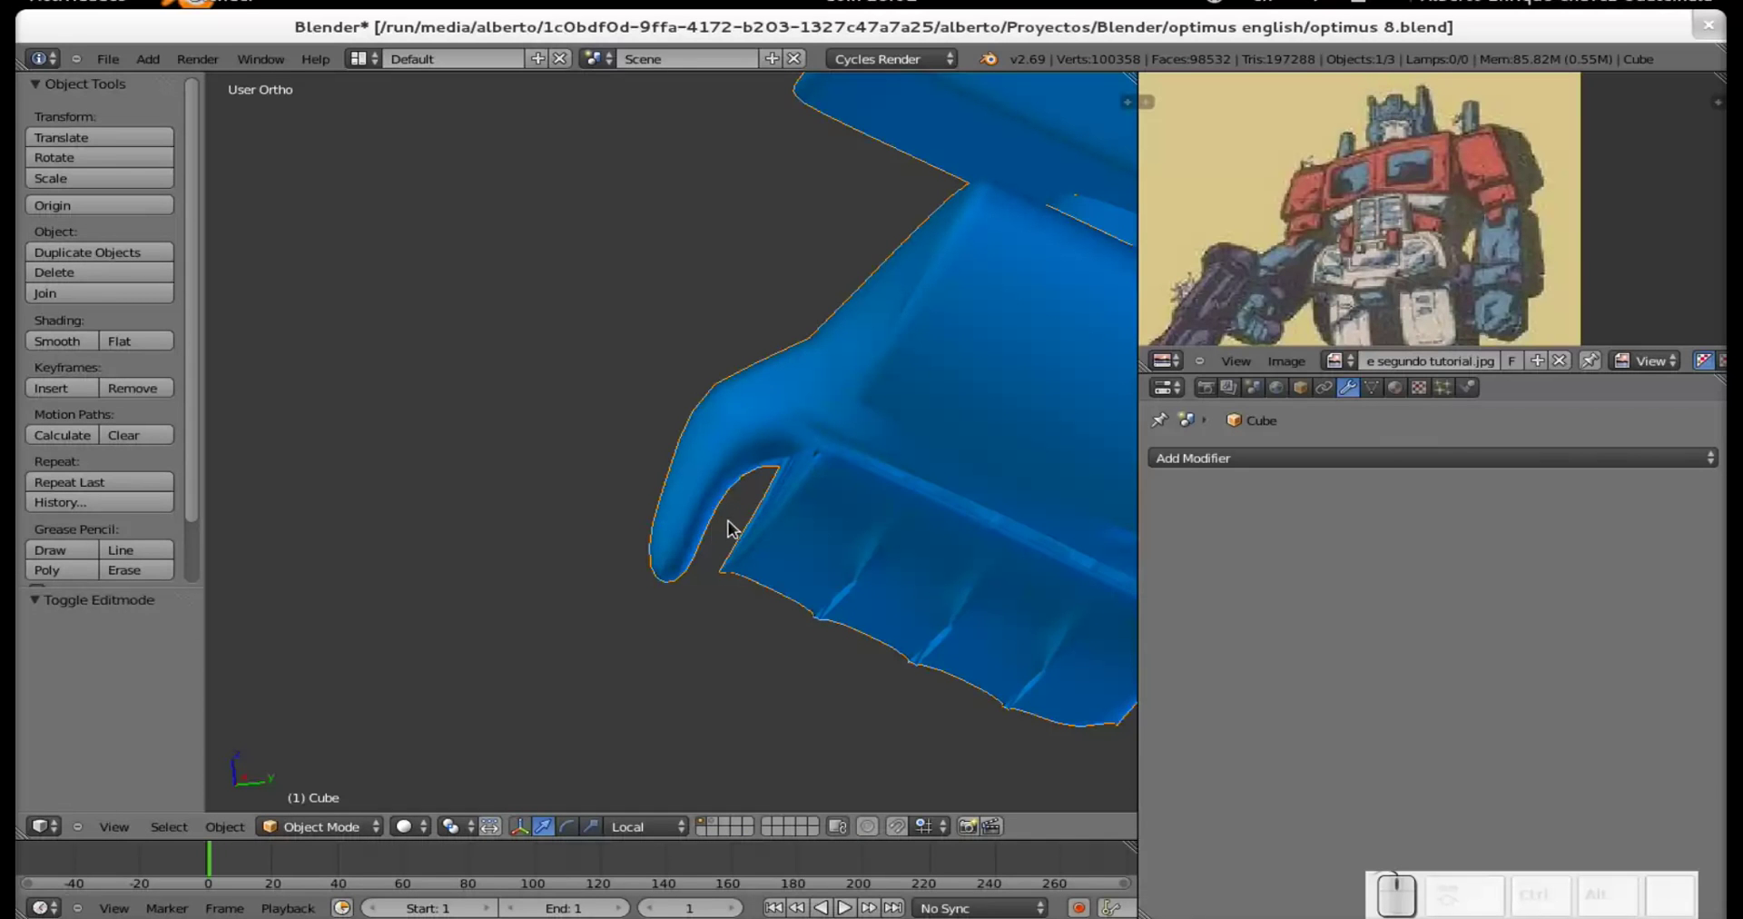
shift+scroll(713, 525, up, 2)
key(Tab)
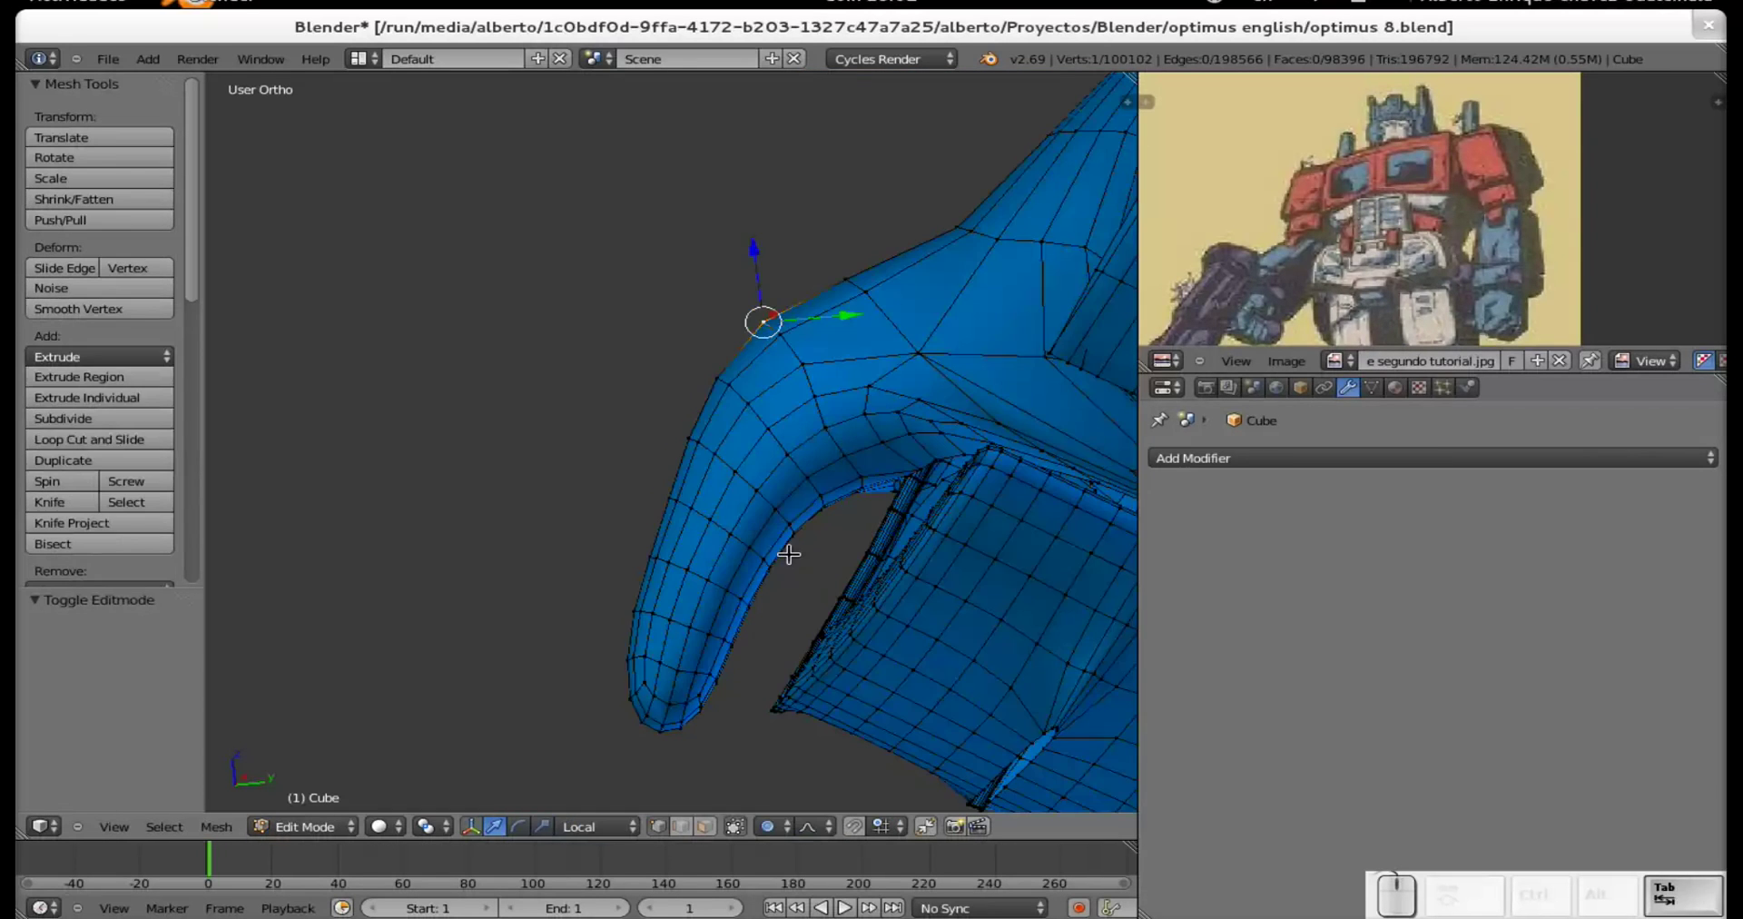
Move a vertex midway along the thumb's inner edge about 0.095 in Y and -0.062 in Z with proportional size 0.51.
shift+scroll(731, 536, up, 1)
right_click(779, 569)
middle_drag(767, 604, 790, 614)
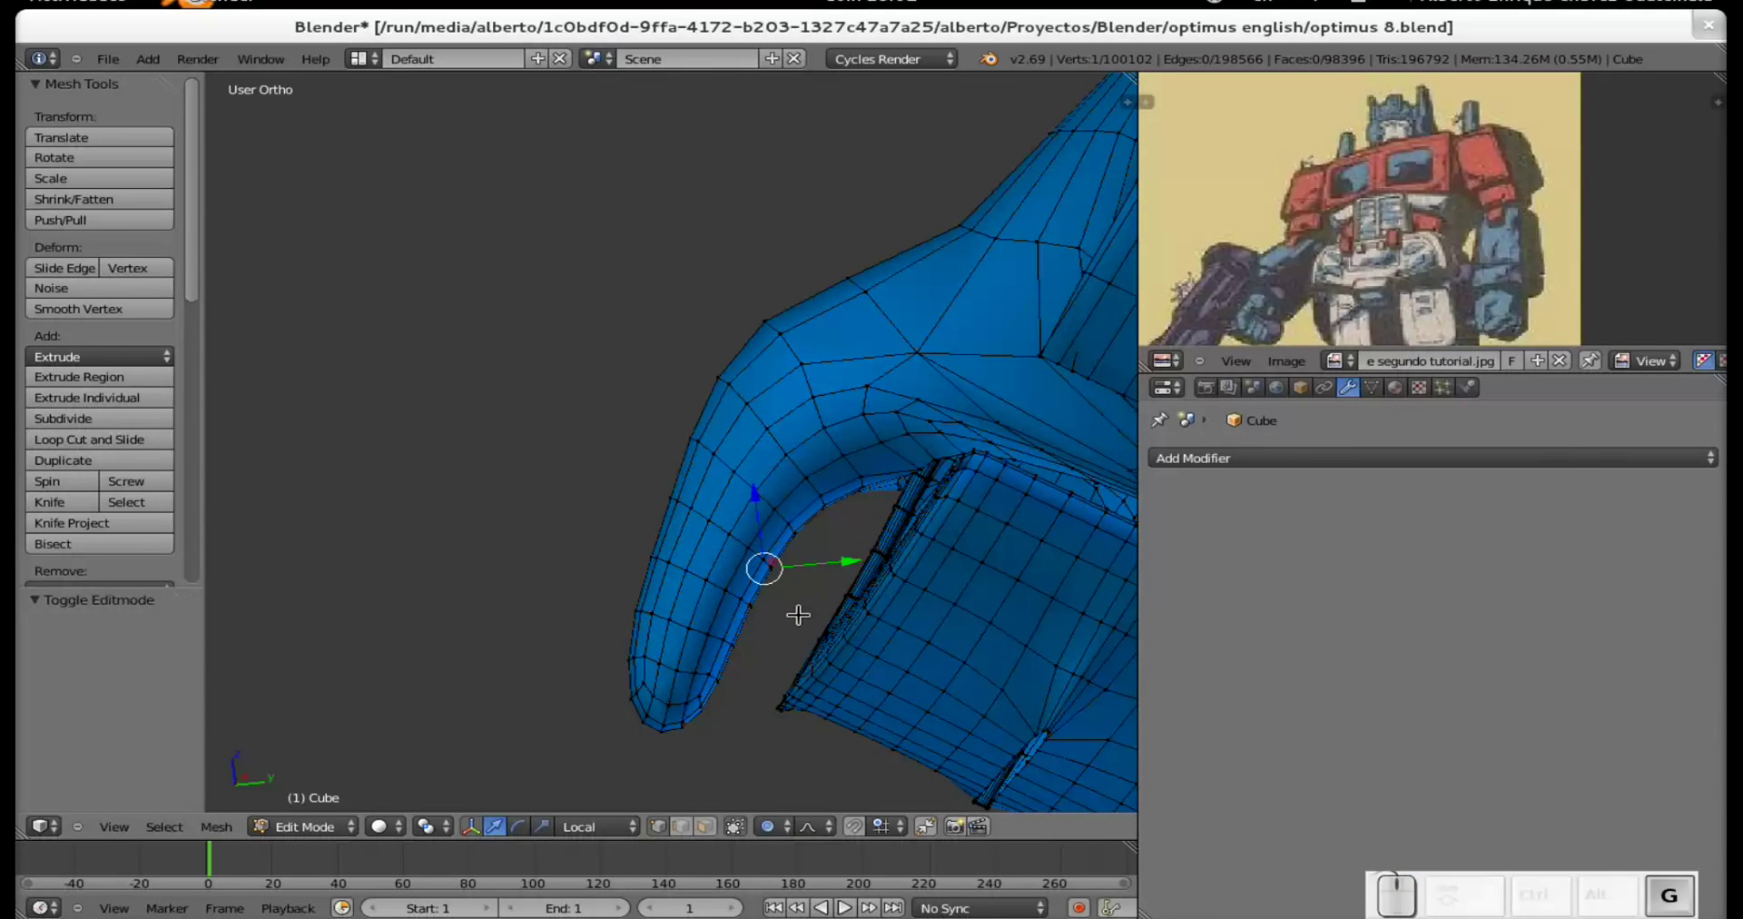
key(g)
scroll(806, 616, up, 9)
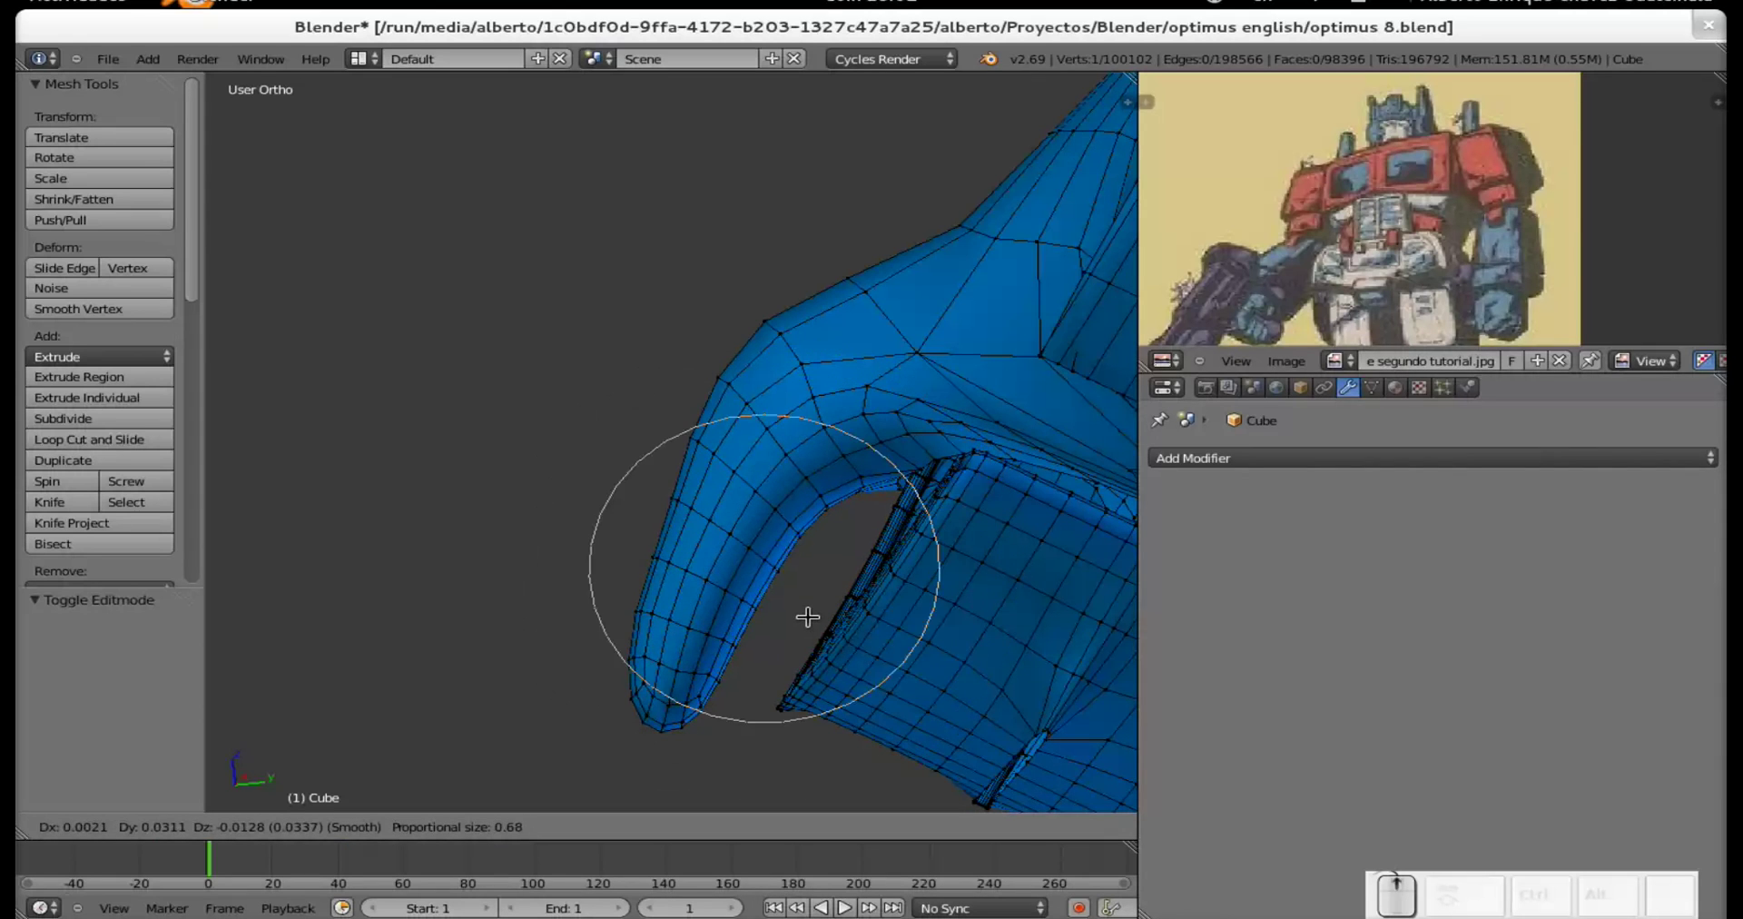
scroll(814, 619, down, 2)
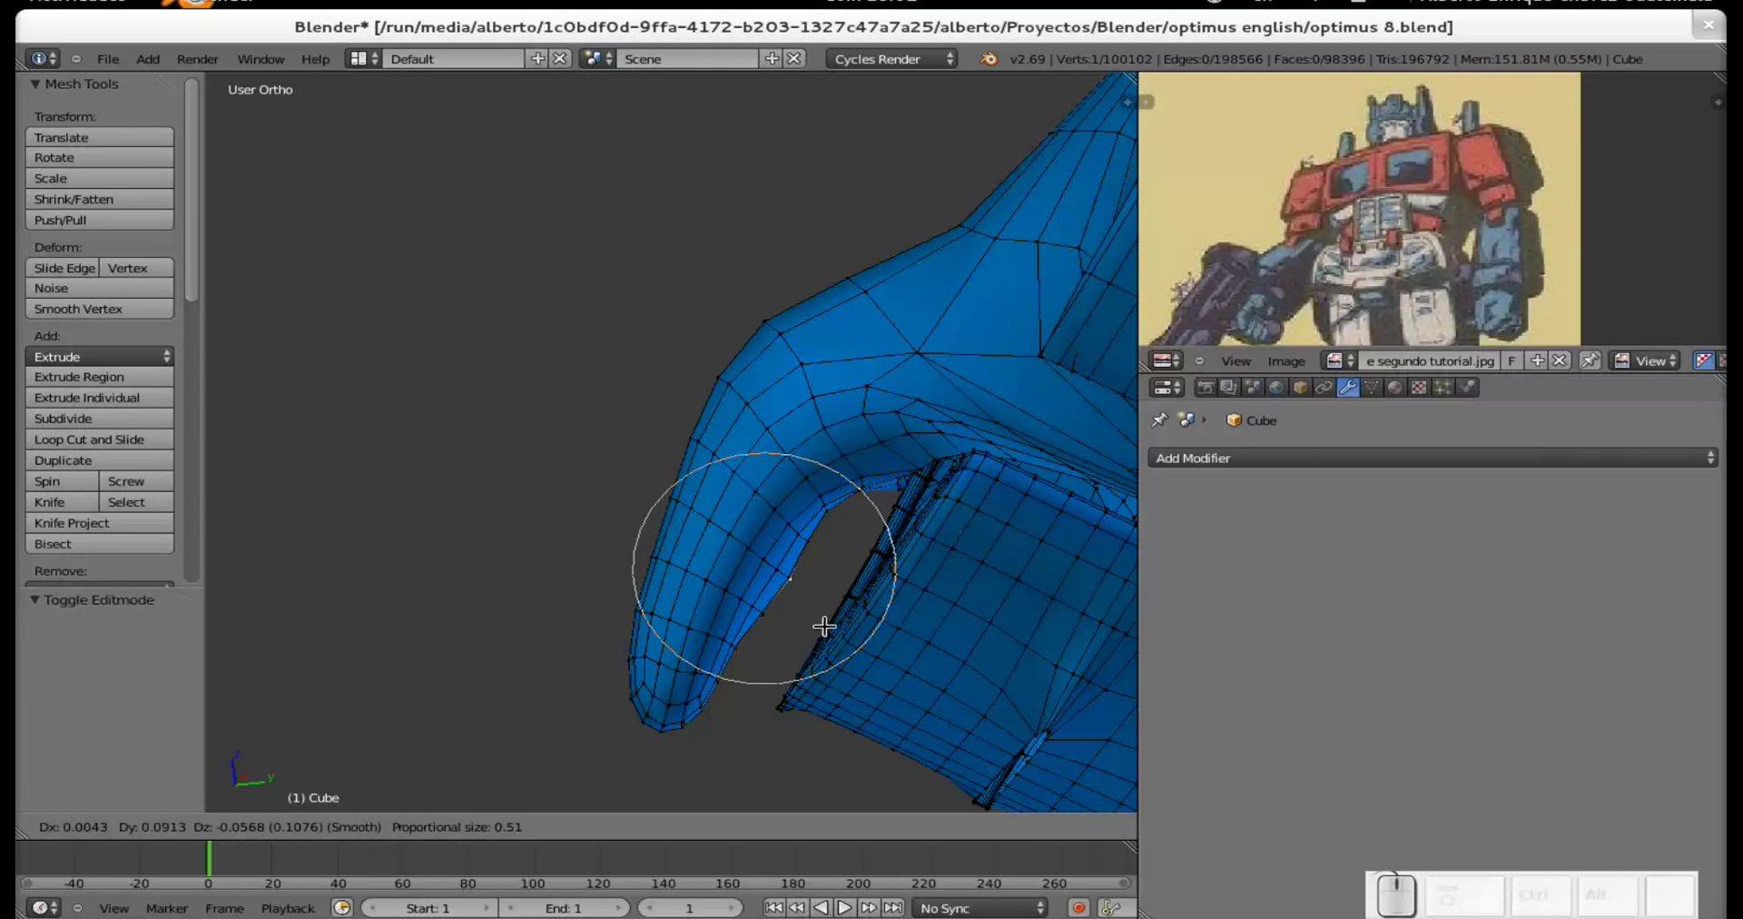
click(824, 626)
Move the inner-edge vertex nearer the thumb's base about 0.059 in Y and -0.058 in Z to thicken the thumb.
right_click(828, 513)
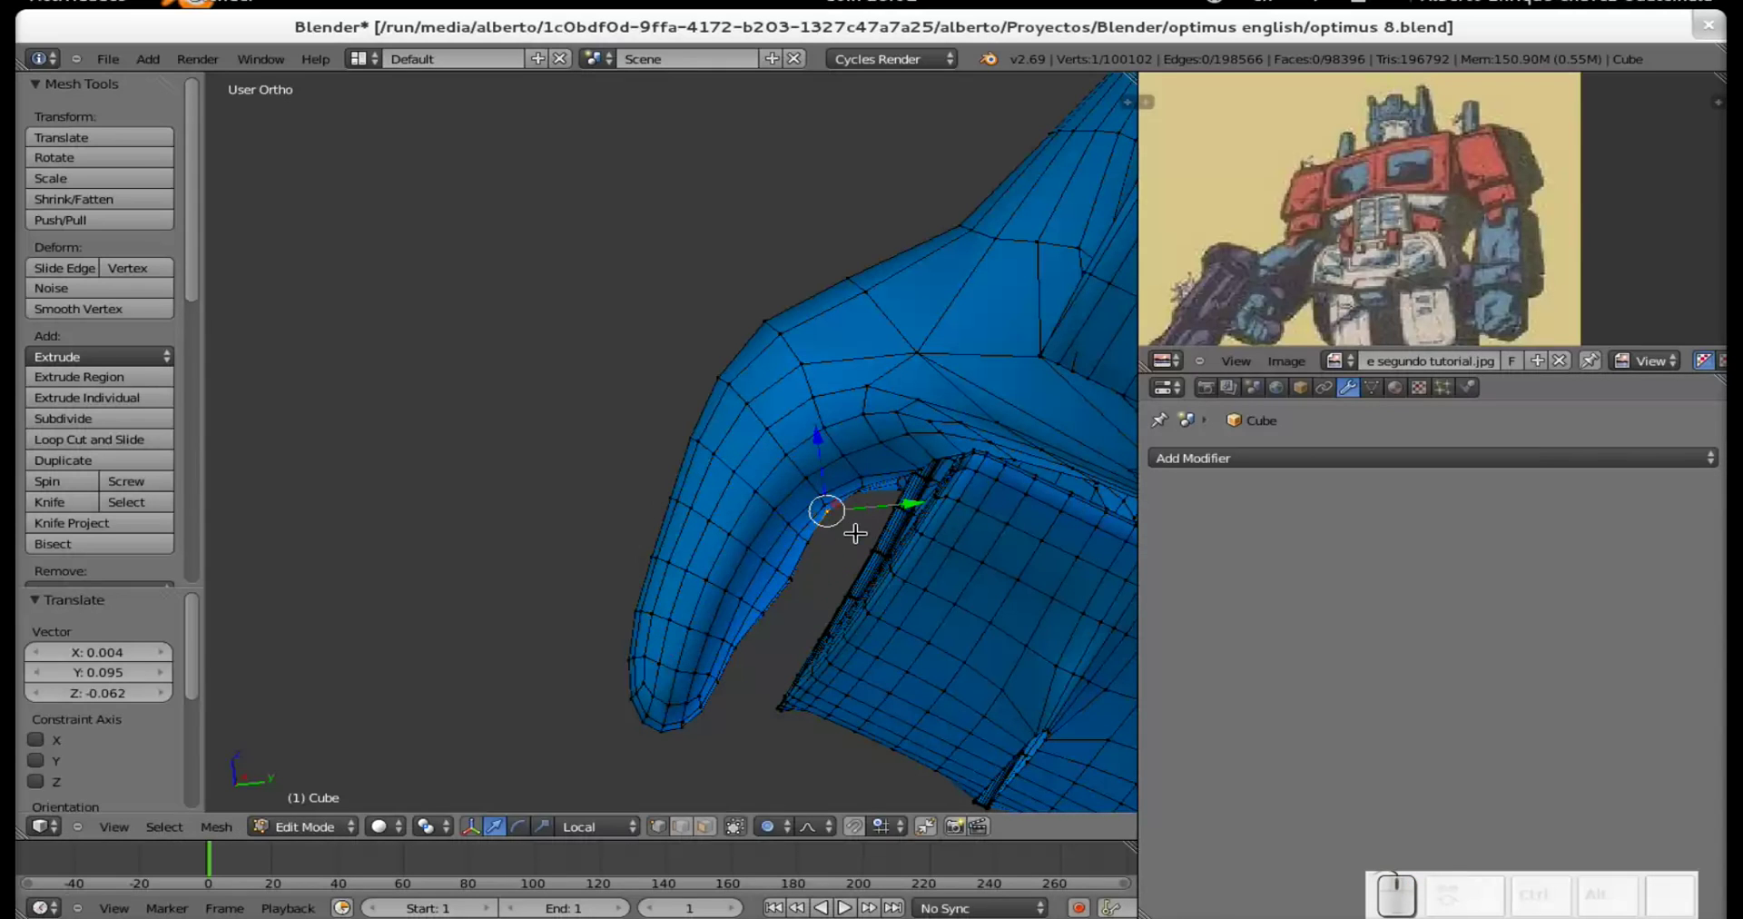
key(g)
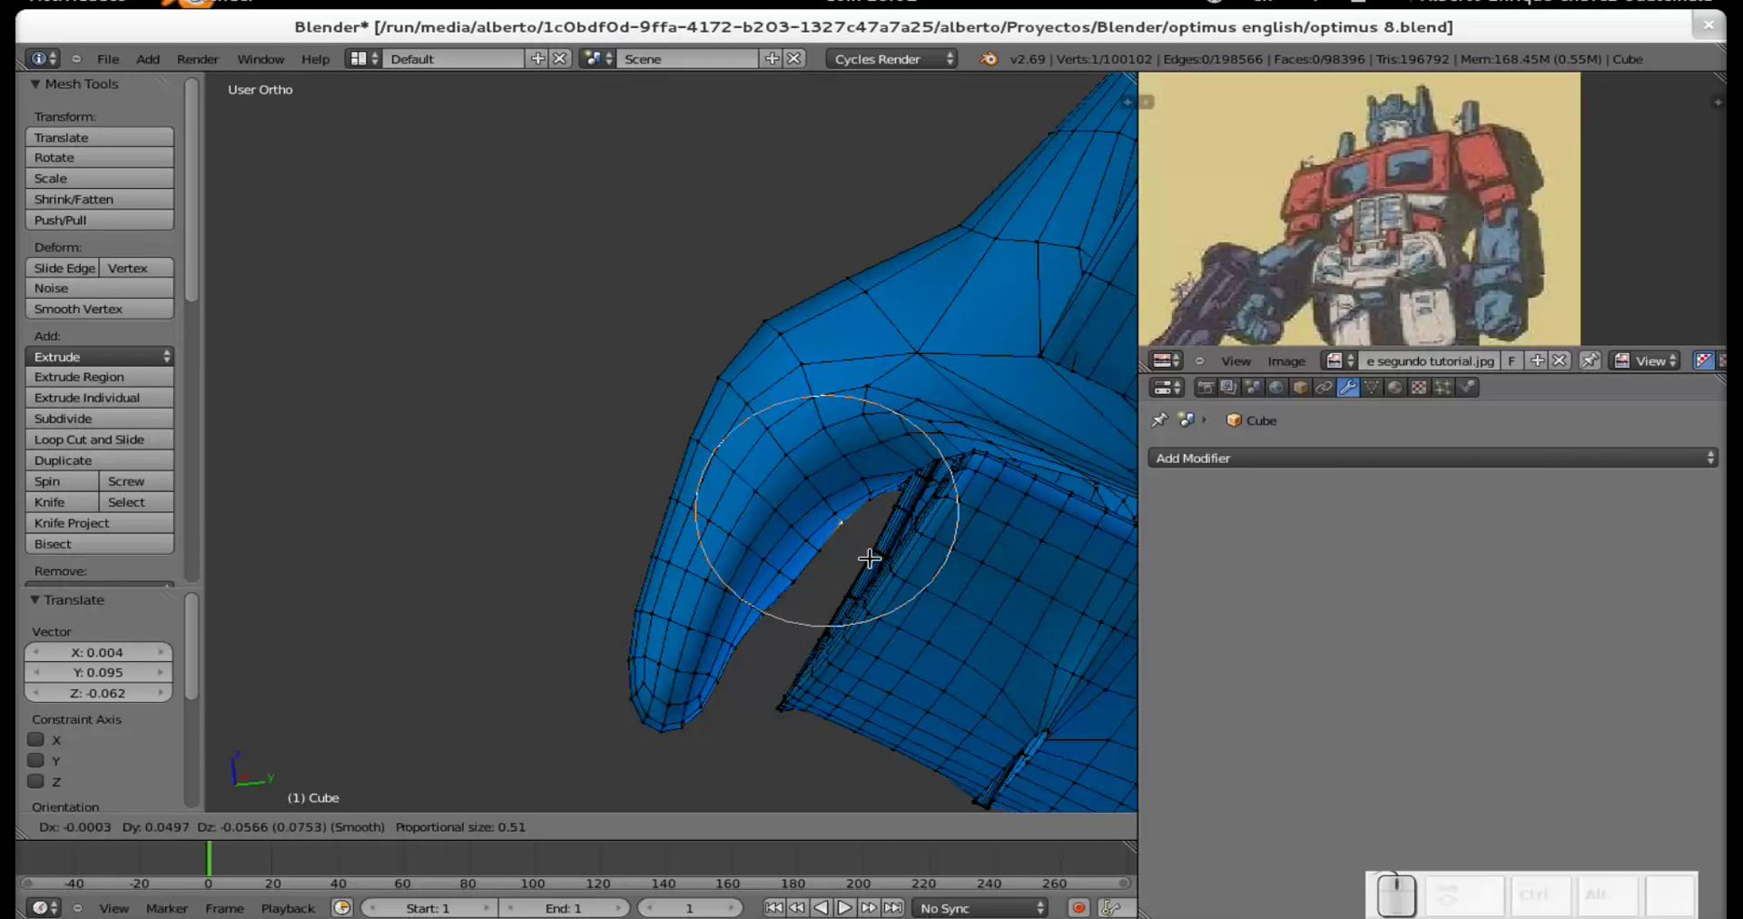
click(866, 556)
Move the inner vertex near the thumb tip about 0.053 in Y and -0.031 in Z with proportional size 0.35.
scroll(717, 679, up, 8)
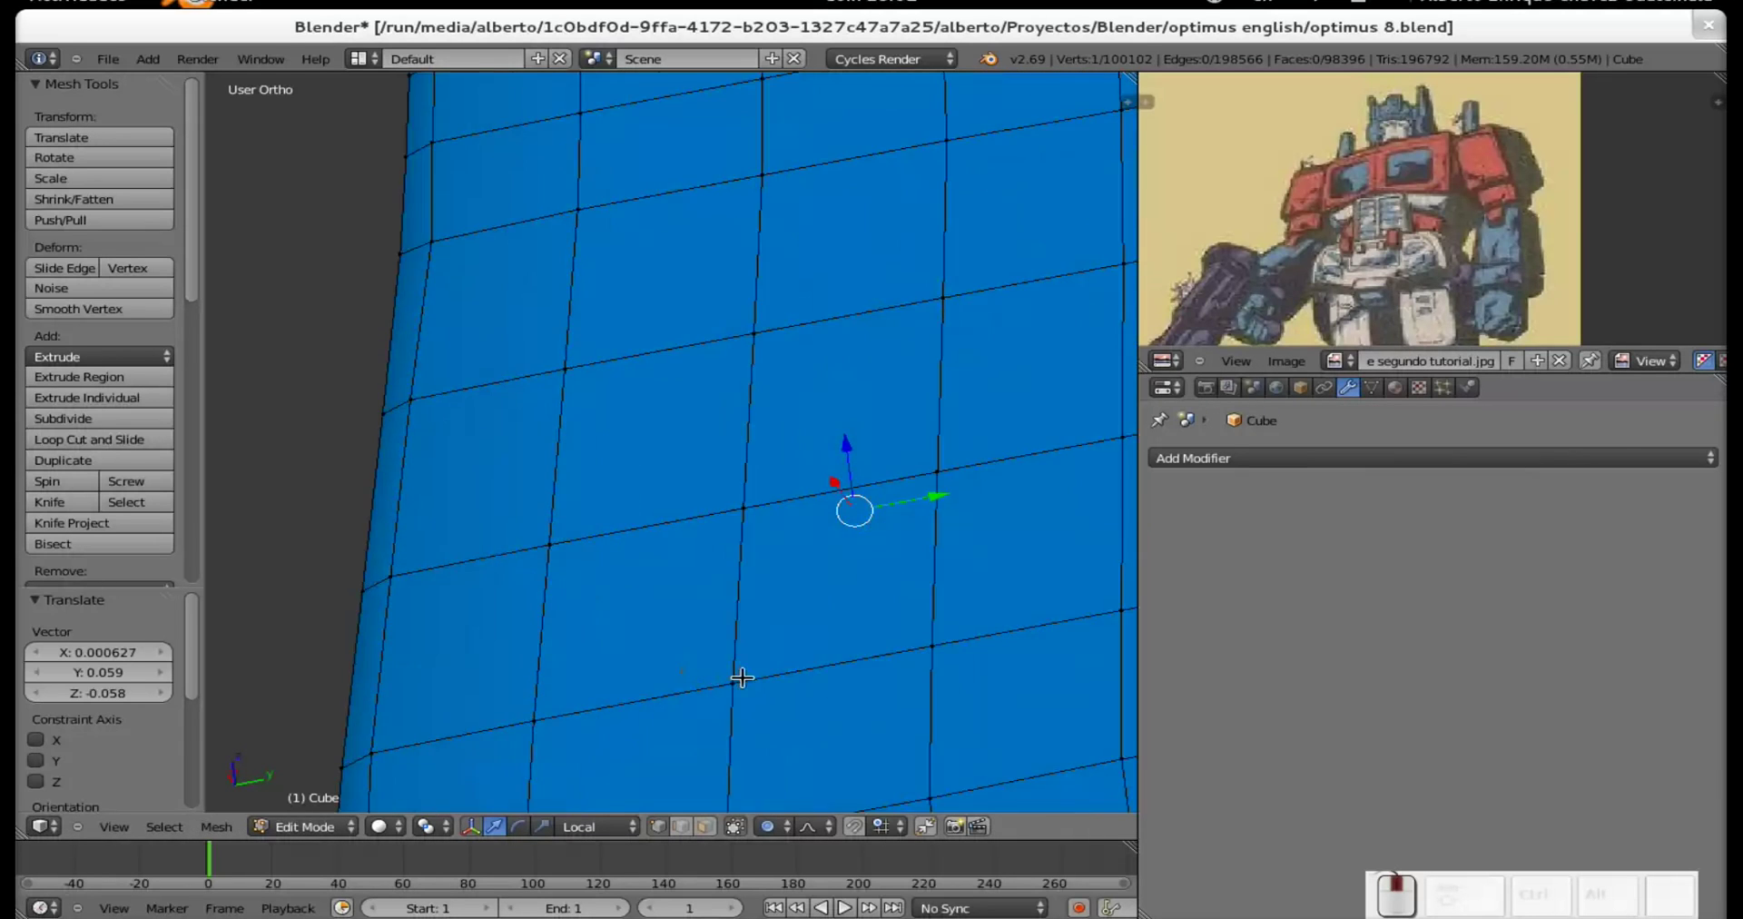
scroll(731, 675, down, 4)
right_click(742, 704)
key(g)
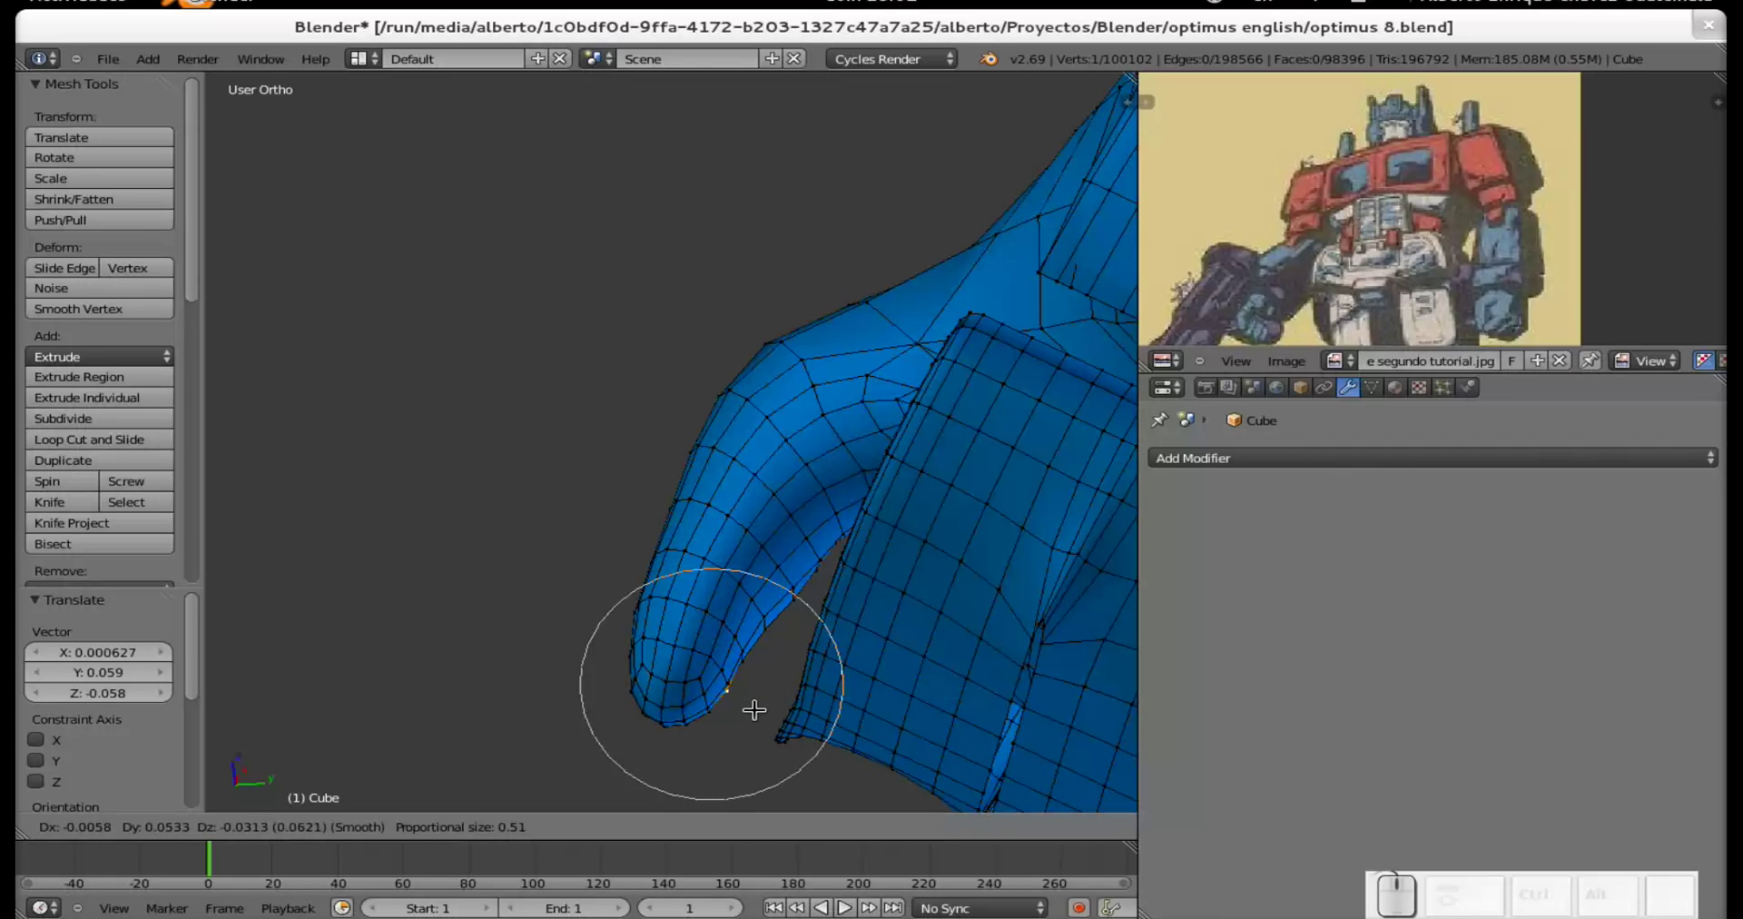
scroll(753, 709, up, 5)
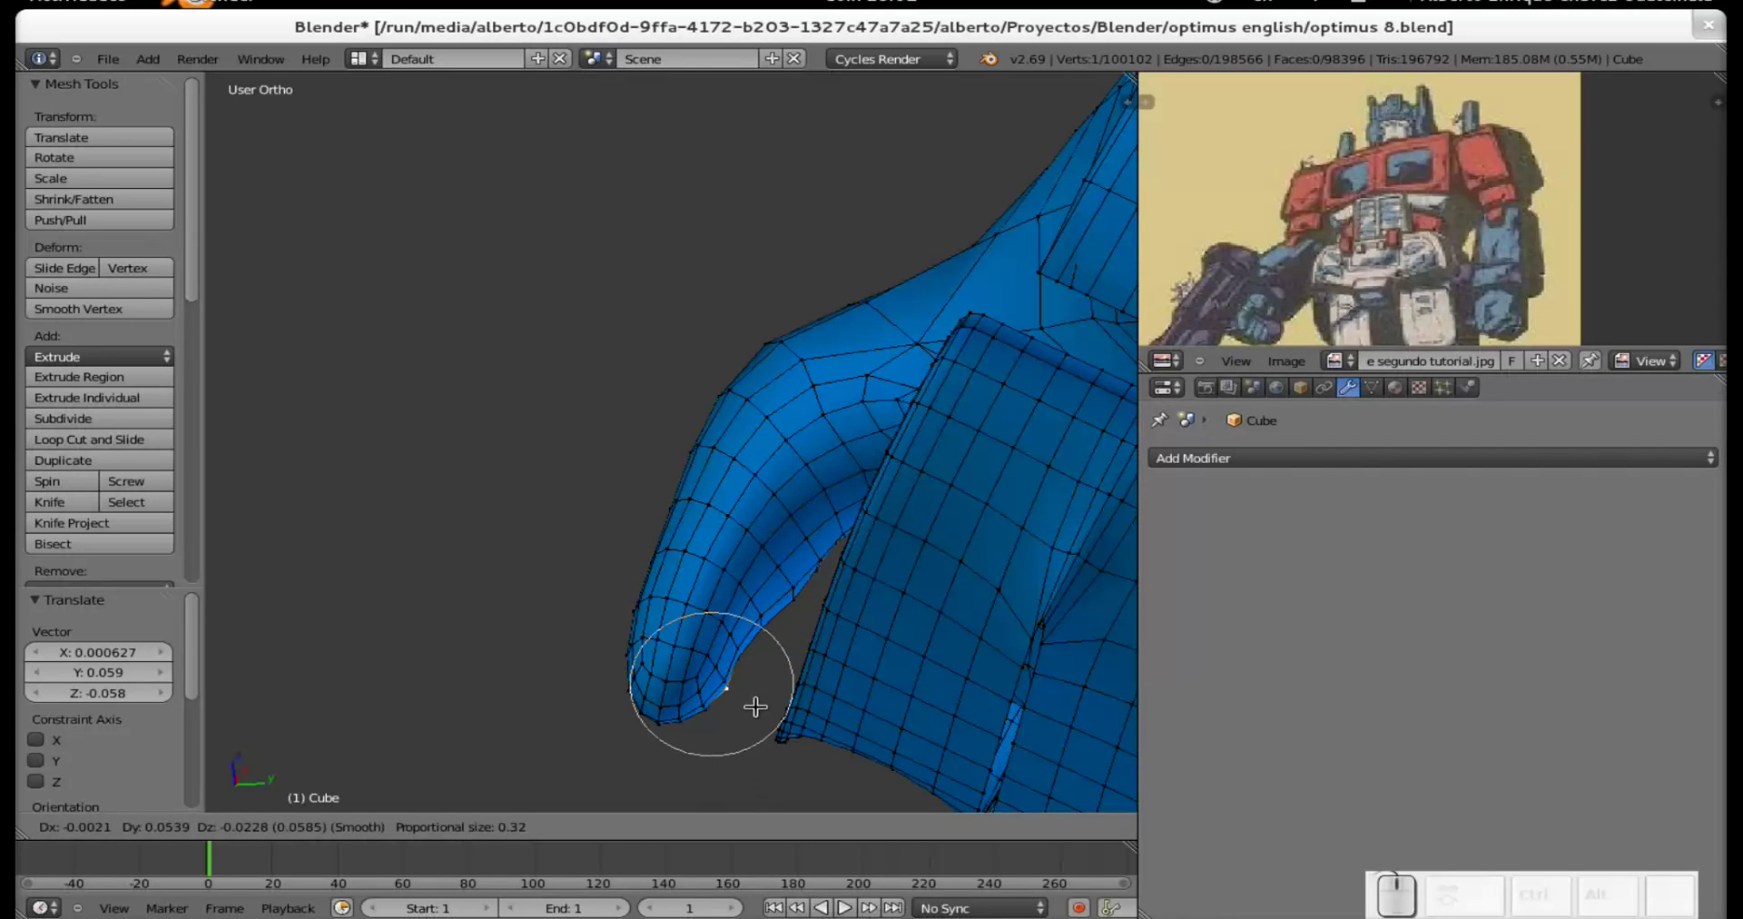
scroll(753, 708, down, 1)
click(755, 709)
Circle-select the patch of vertices on the outer face of the thumb, from its middle down to the tip.
middle_drag(754, 709, 771, 591)
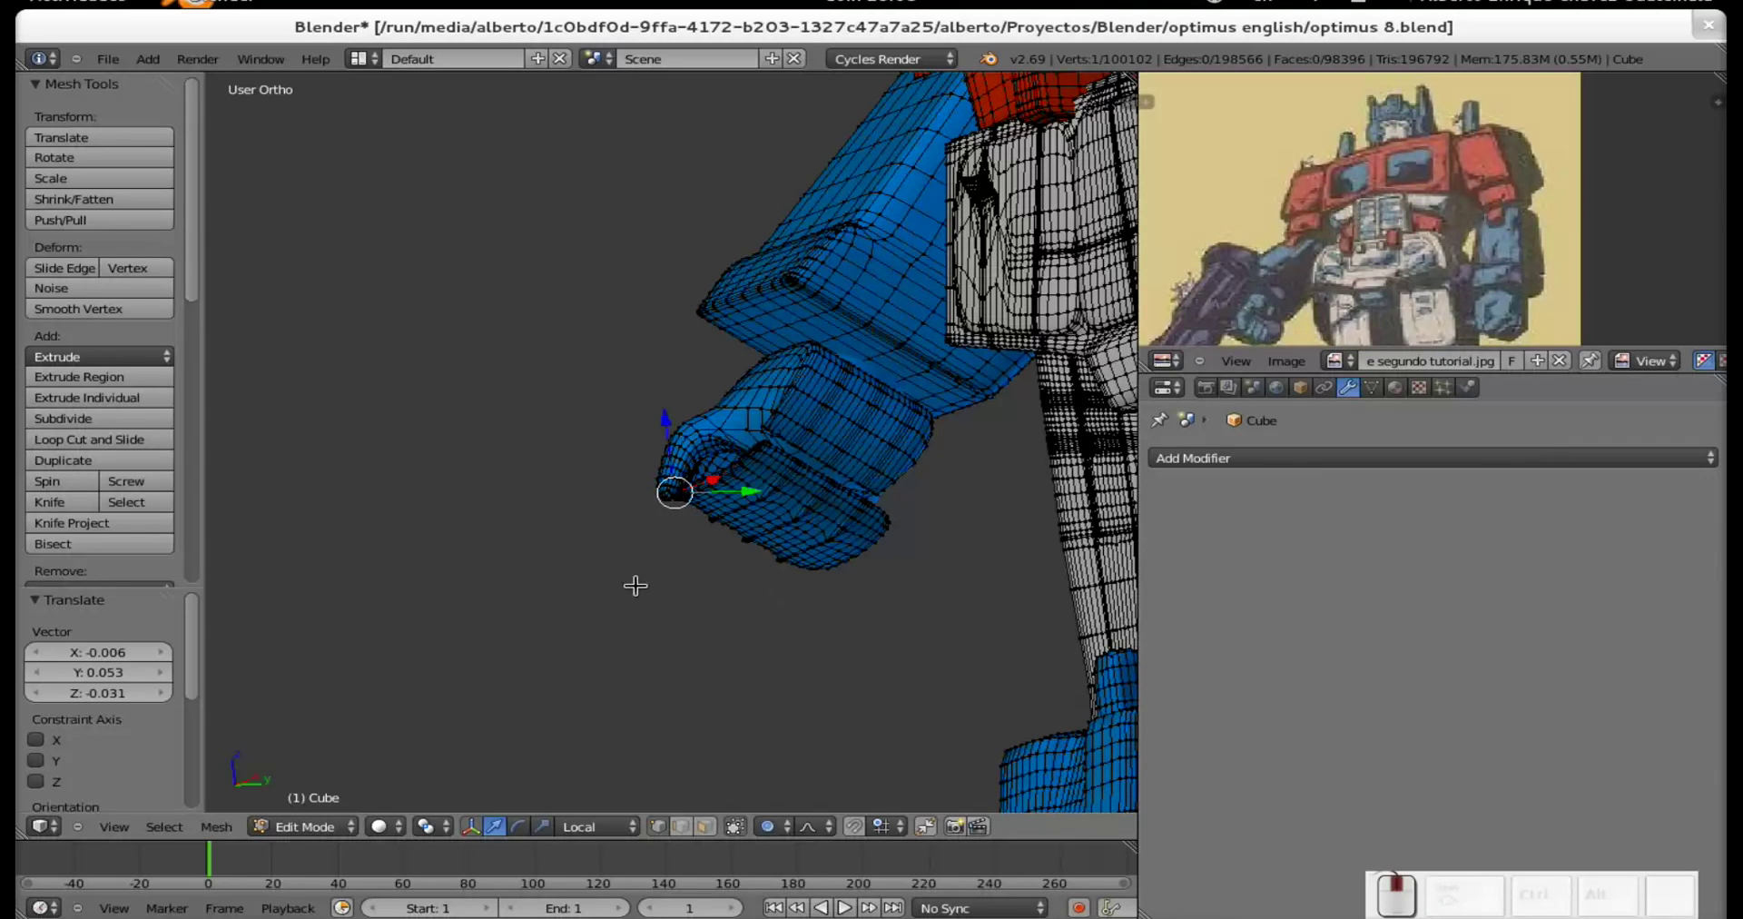
middle_drag(635, 584, 763, 647)
scroll(672, 493, down, 3)
middle_drag(669, 482, 698, 564)
scroll(688, 483, up, 5)
key(c)
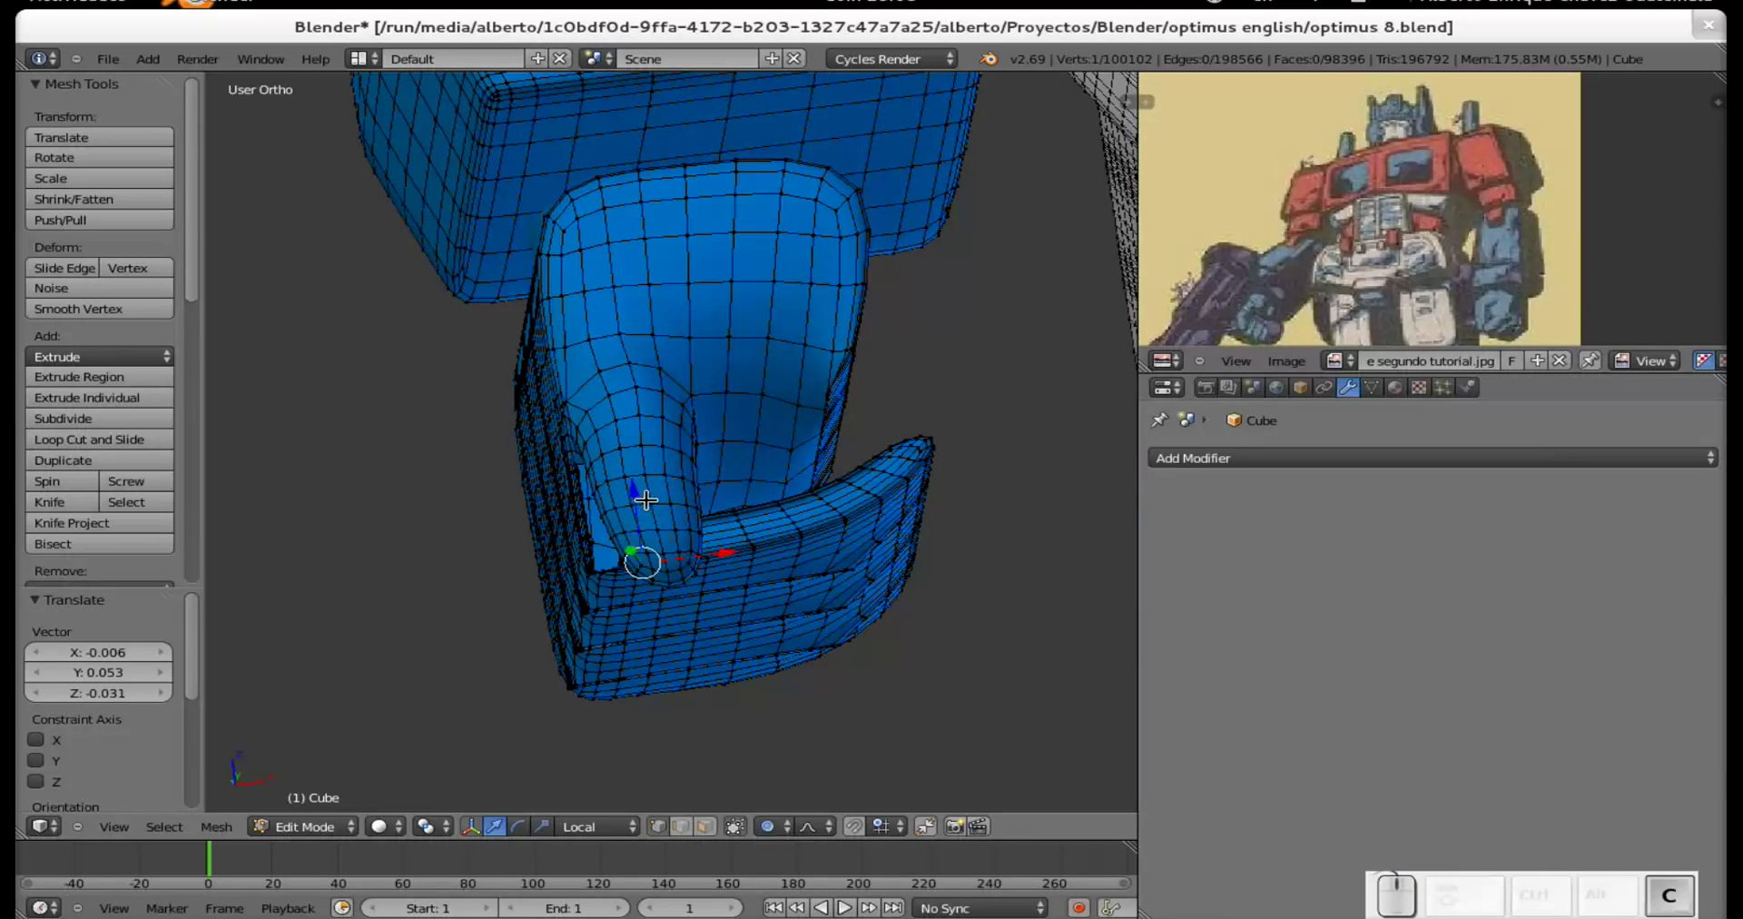
mouse_move(642, 475)
mouse_down()
mouse_move(664, 552)
mouse_move(668, 513)
mouse_up()
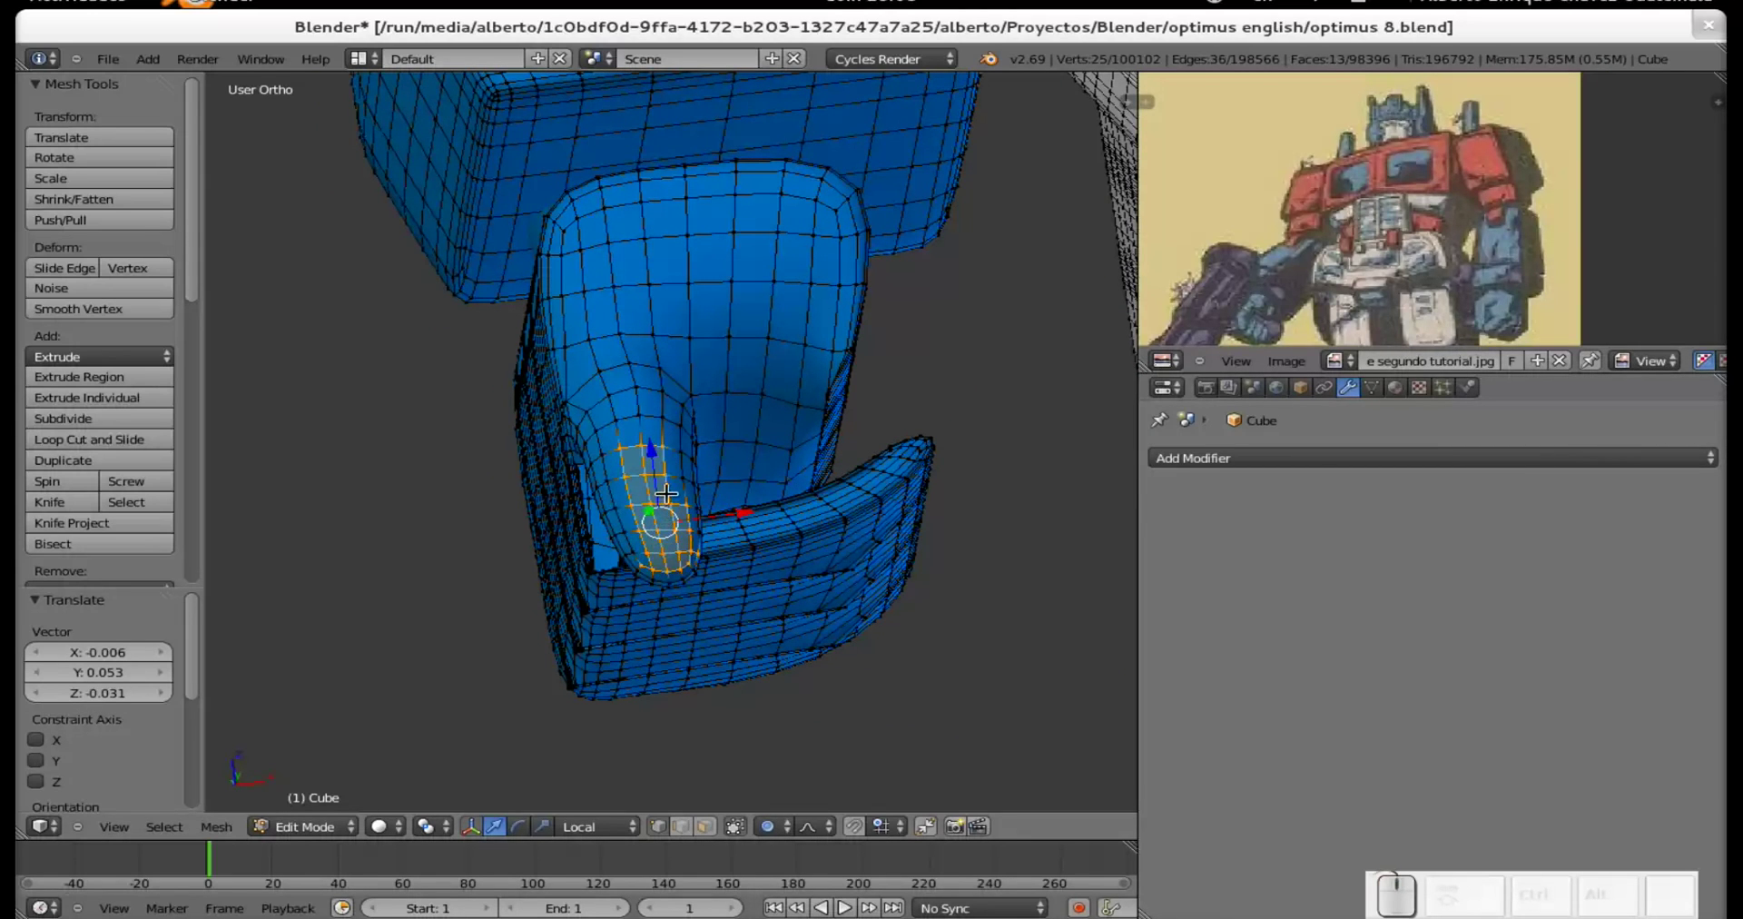
middle_drag(758, 554, 714, 614)
key(g)
key(x)
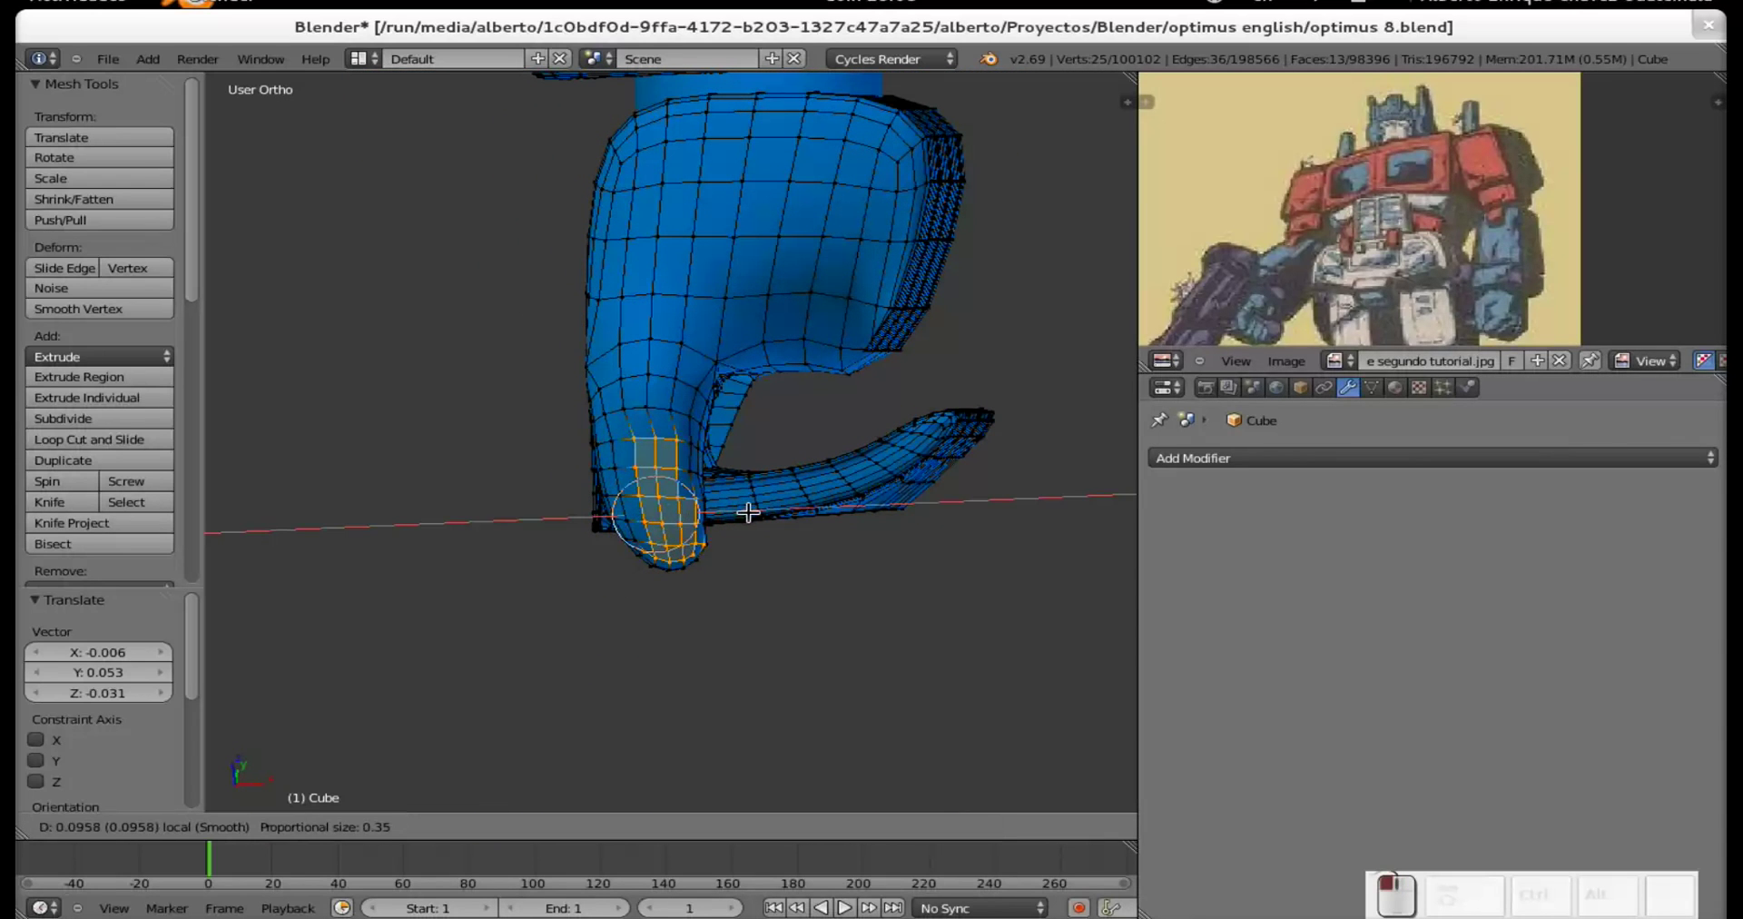
click(748, 513)
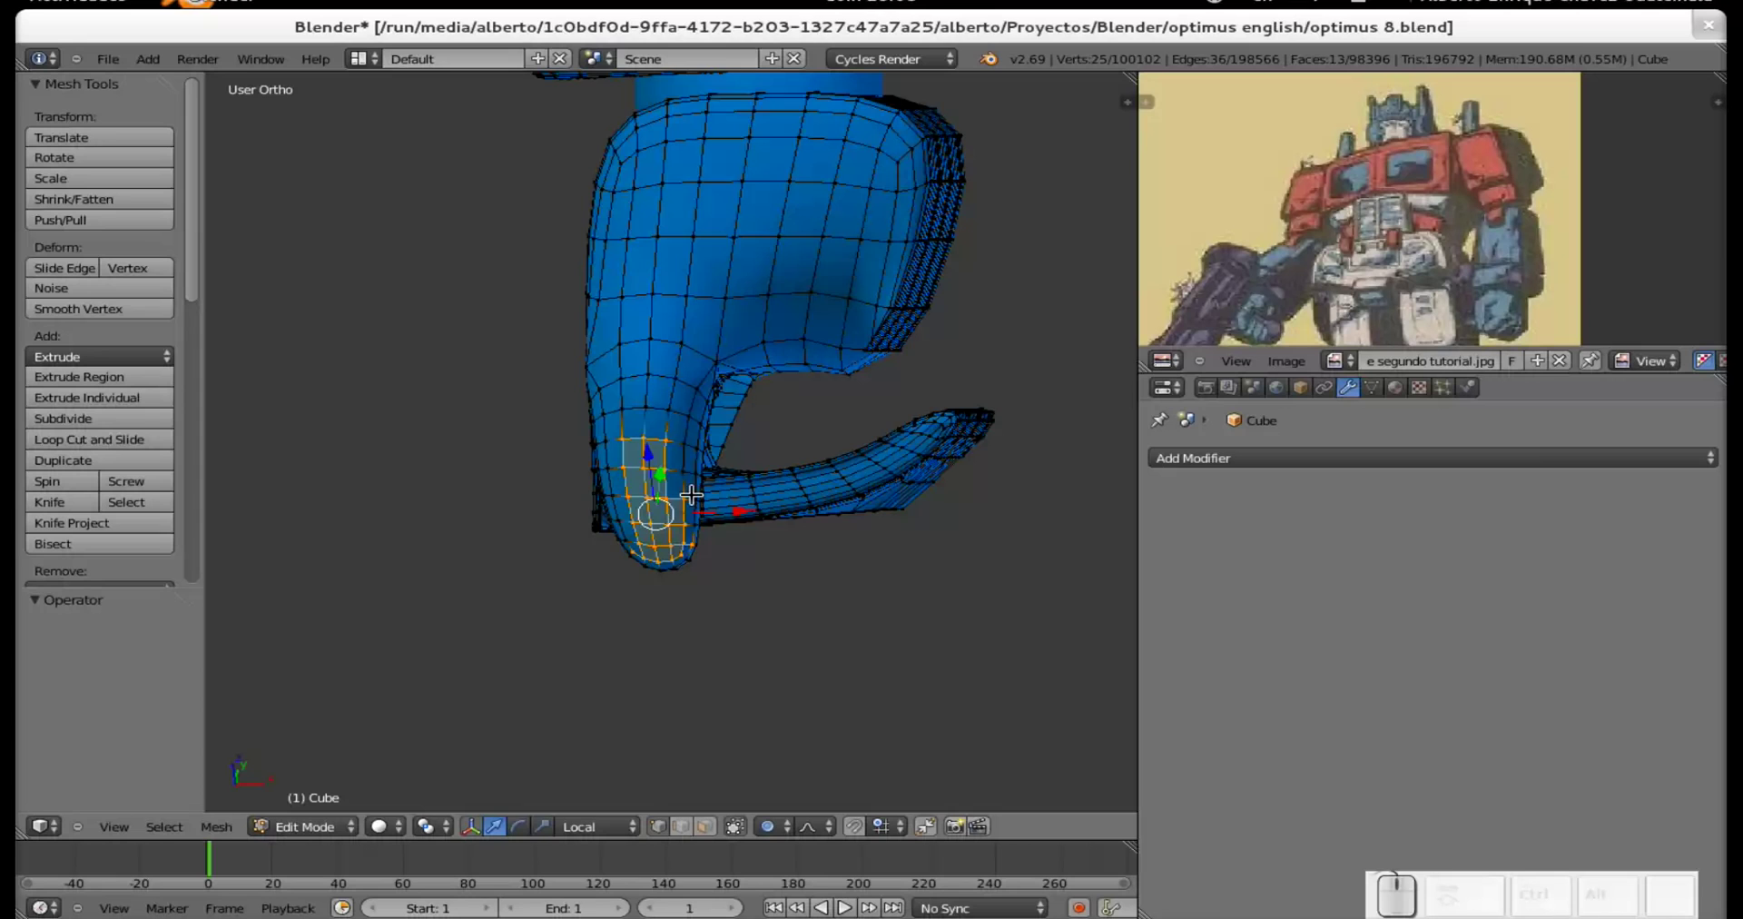
Shift the selected thumb patch about 0.365 in X, 0.006 in Y and -0.054 in Z with proportional size 0.56, angling the thumb over the fingers.
middle_drag(742, 505, 690, 495)
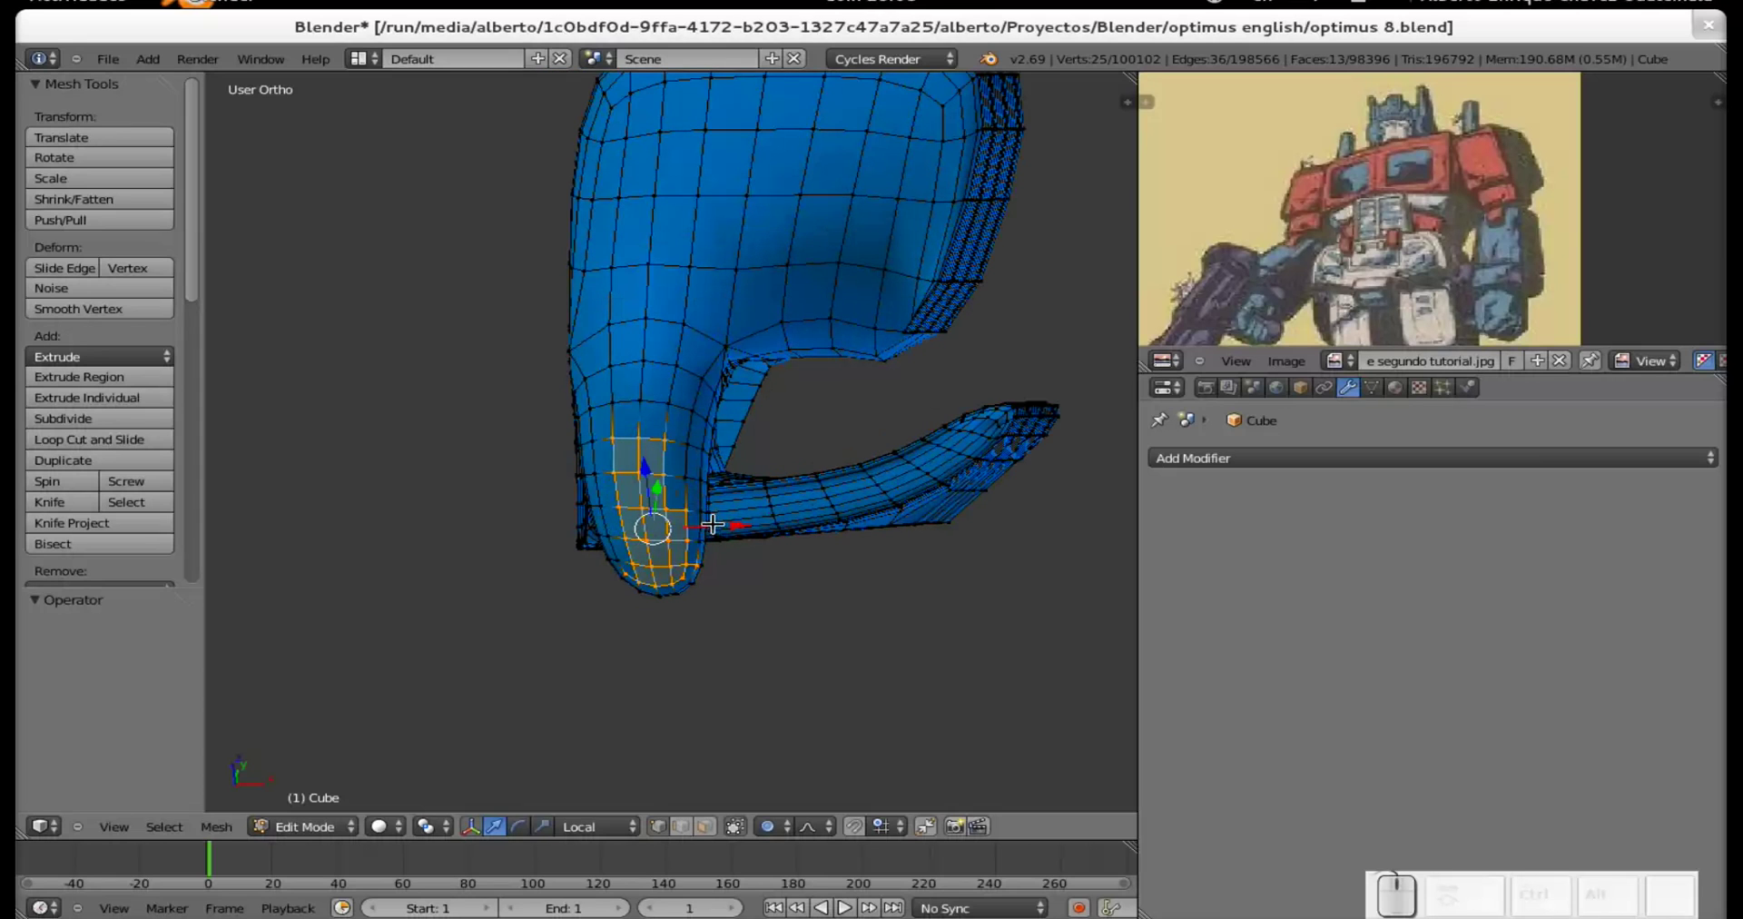
key(g)
scroll(708, 526, down, 5)
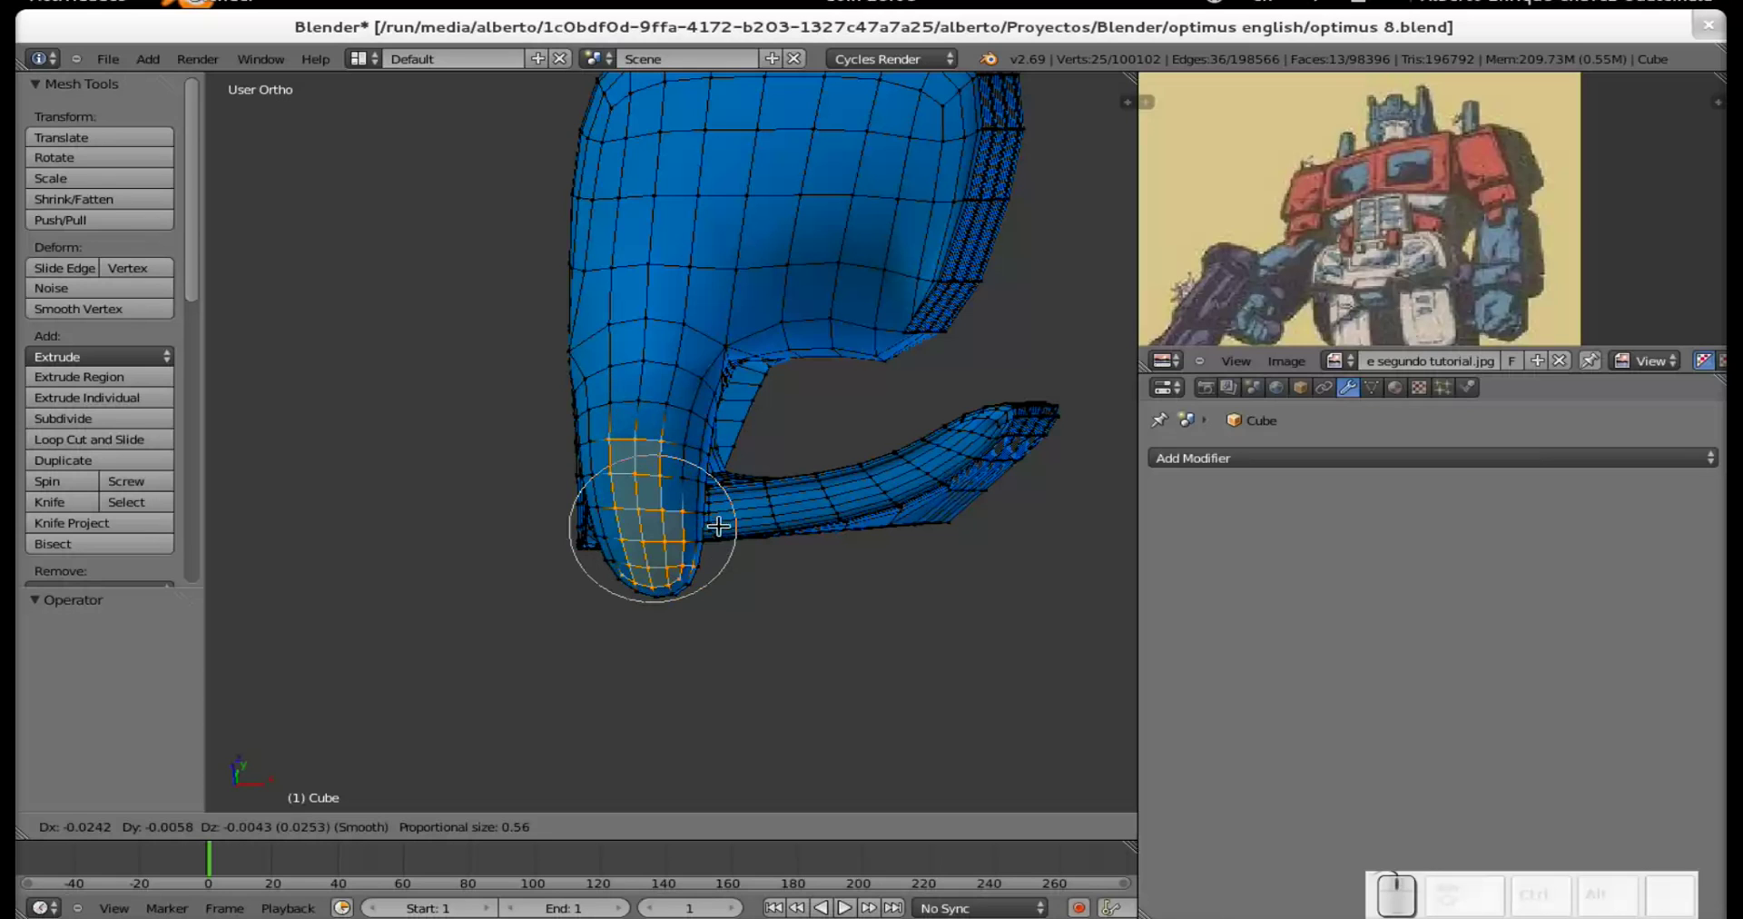
scroll(722, 525, down, 3)
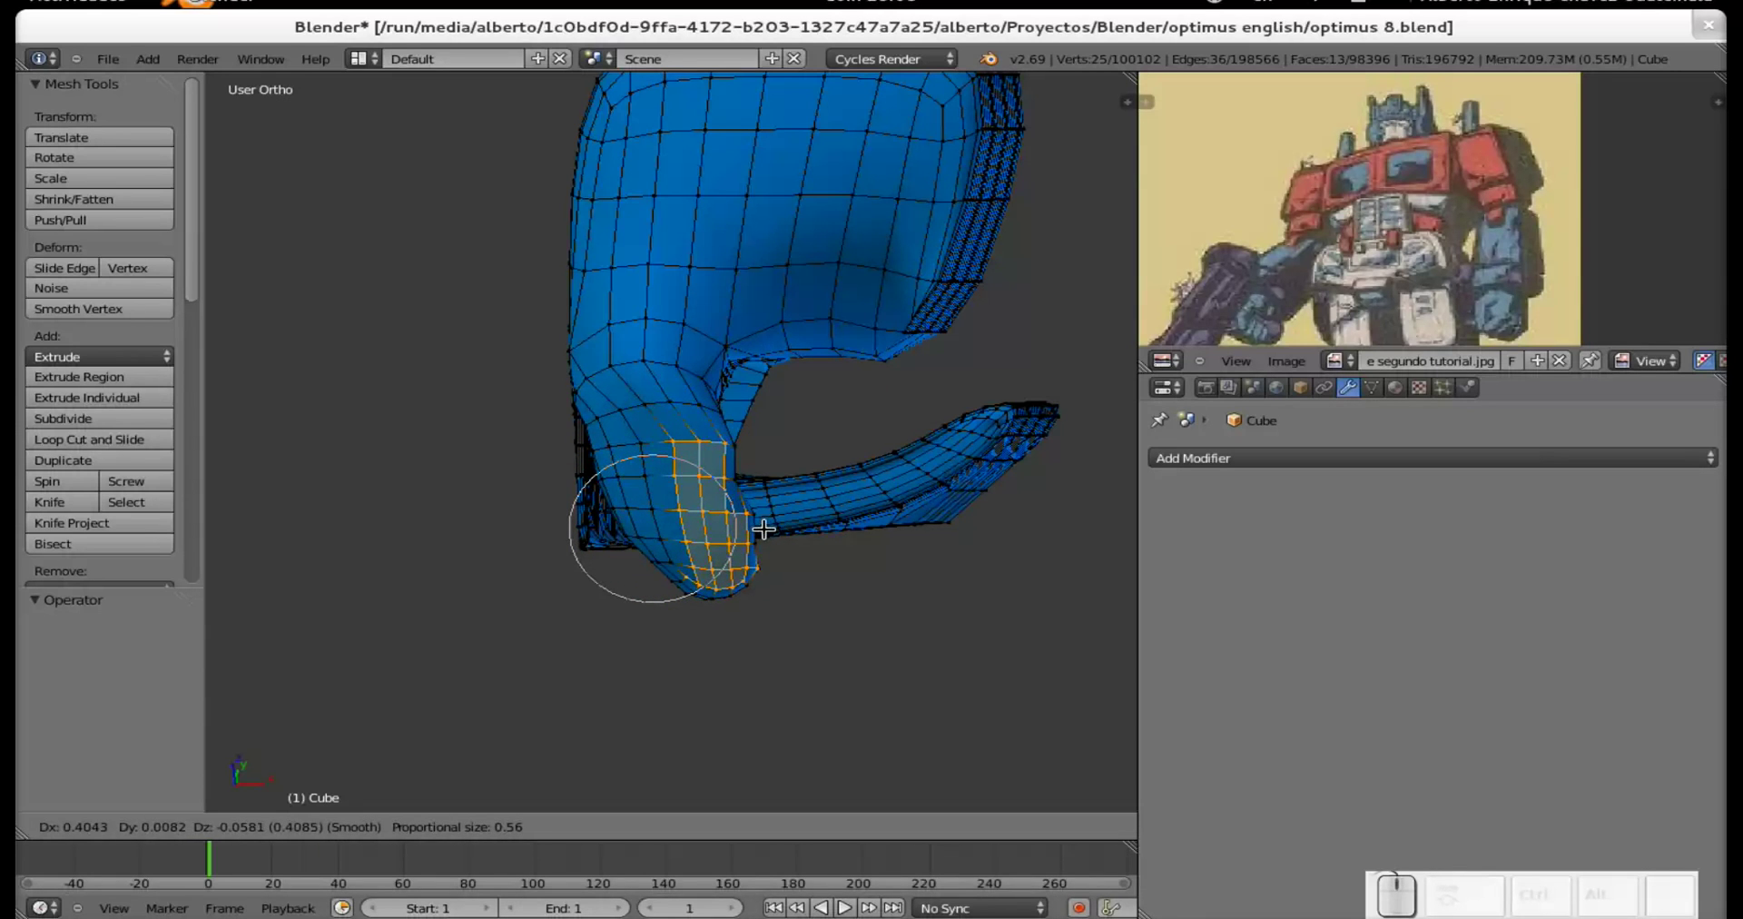
click(761, 520)
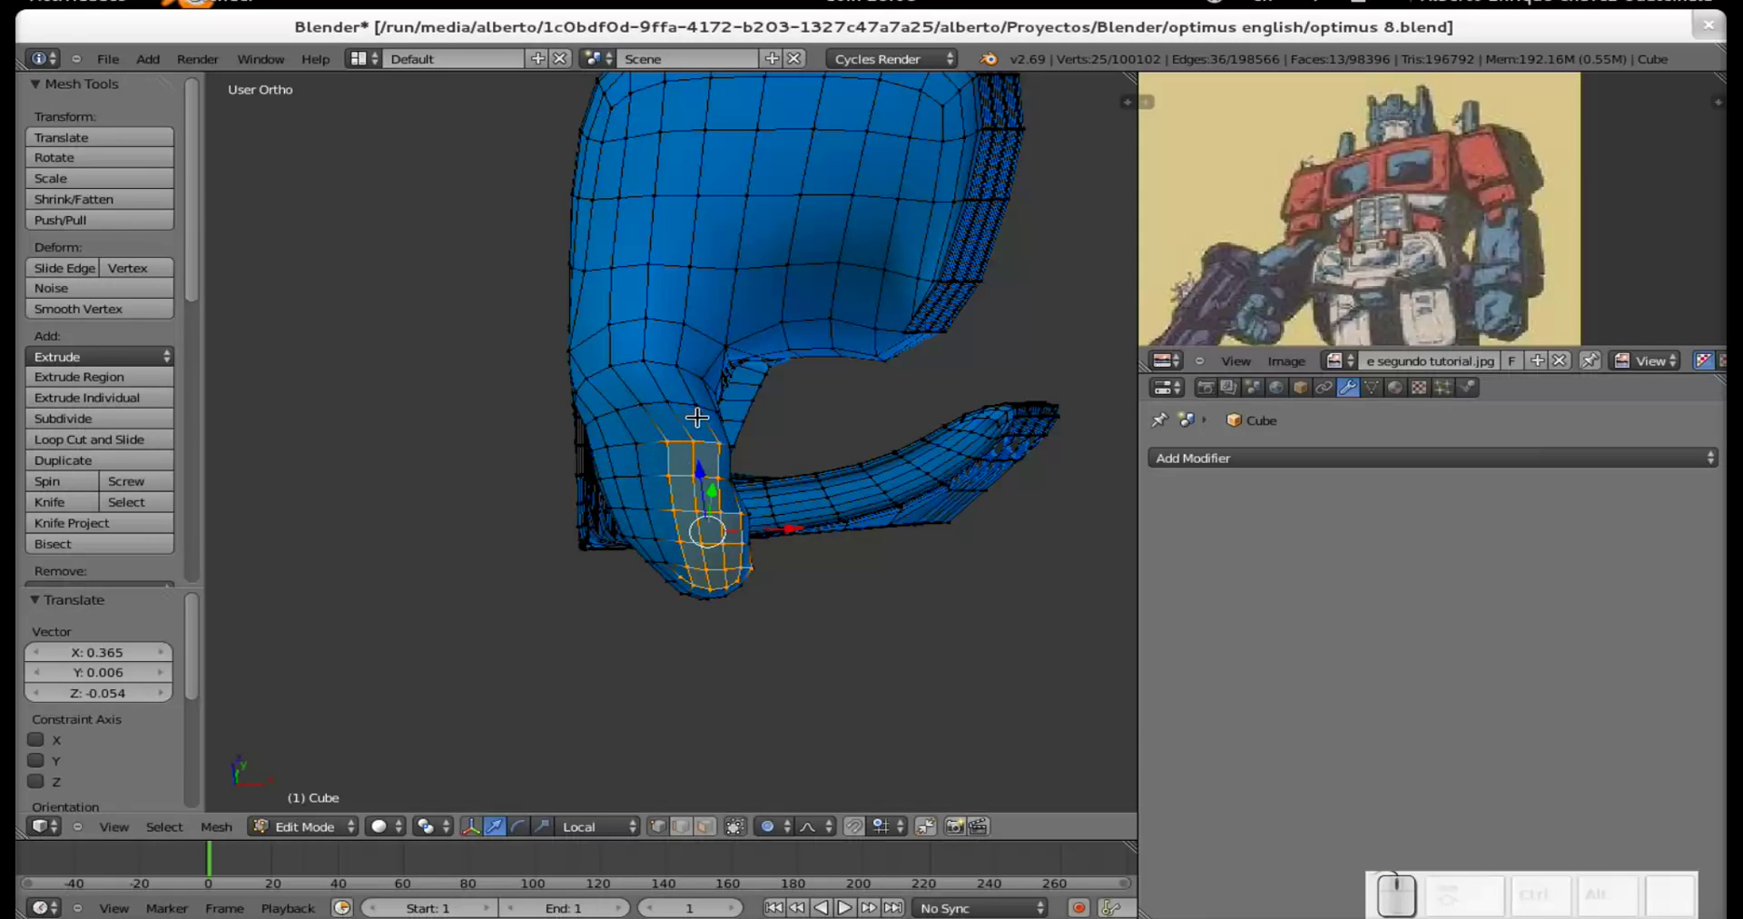
Select three adjacent vertices across the thumb's base and move them about 0.088 along local X with proportional size 0.91.
right_click(643, 398)
shift+right_click(669, 399)
shift+right_click(695, 401)
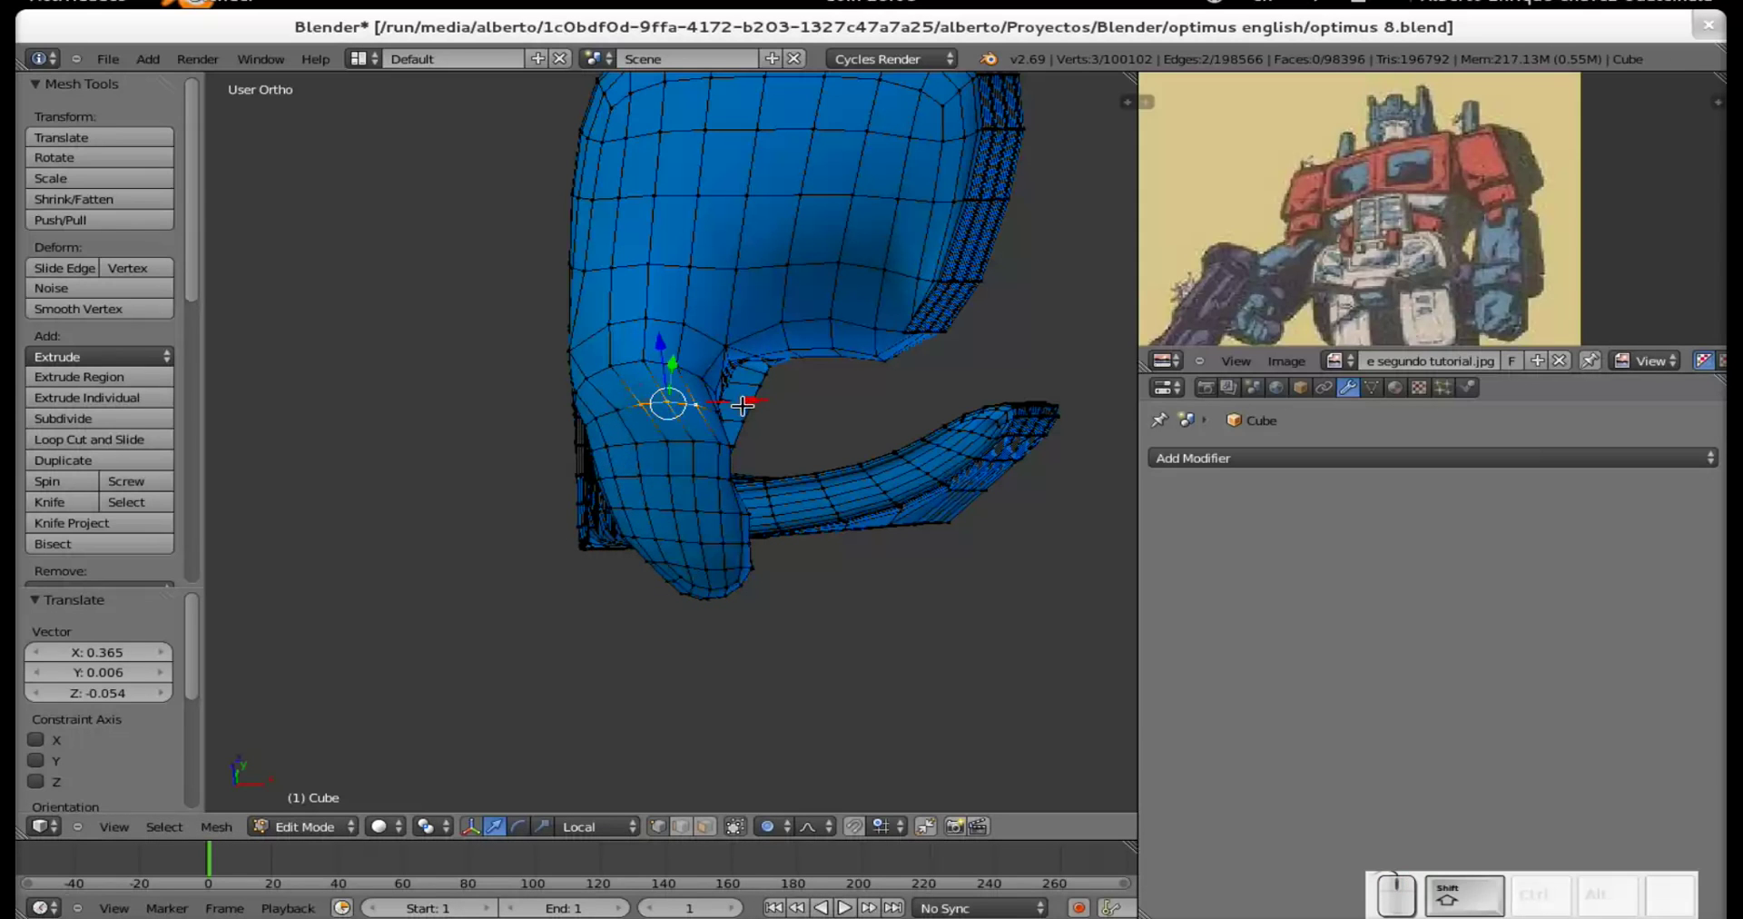
key(g)
key(x)
key(x)
scroll(750, 396, down, 4)
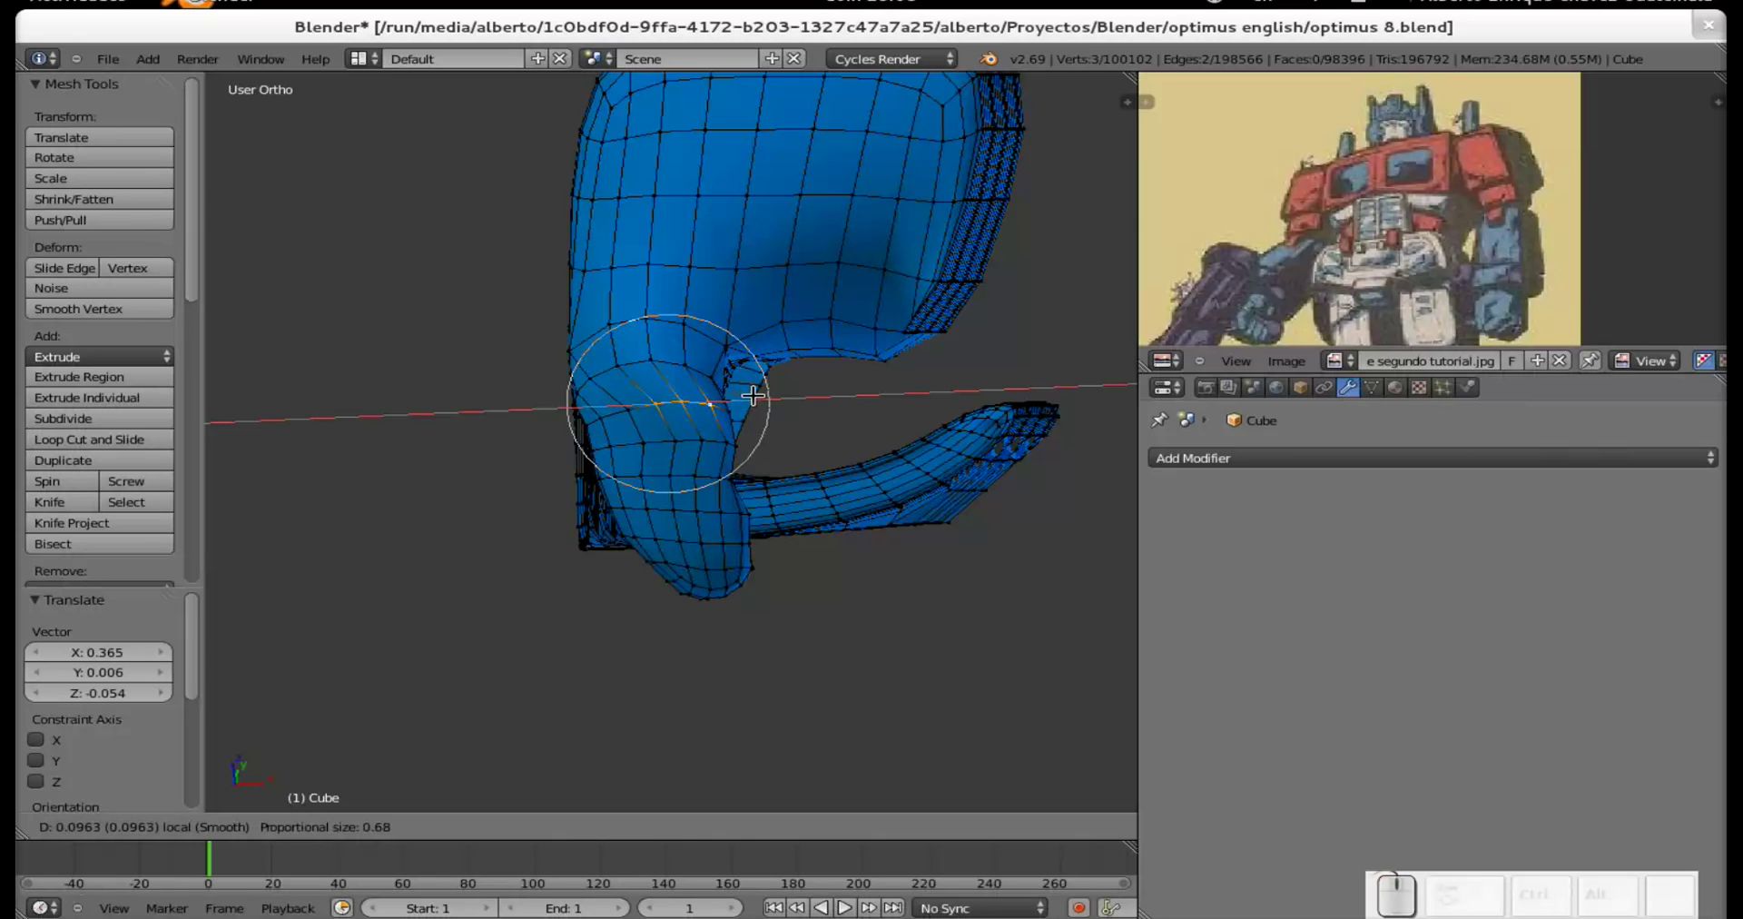
scroll(751, 396, down, 1)
scroll(752, 397, down, 2)
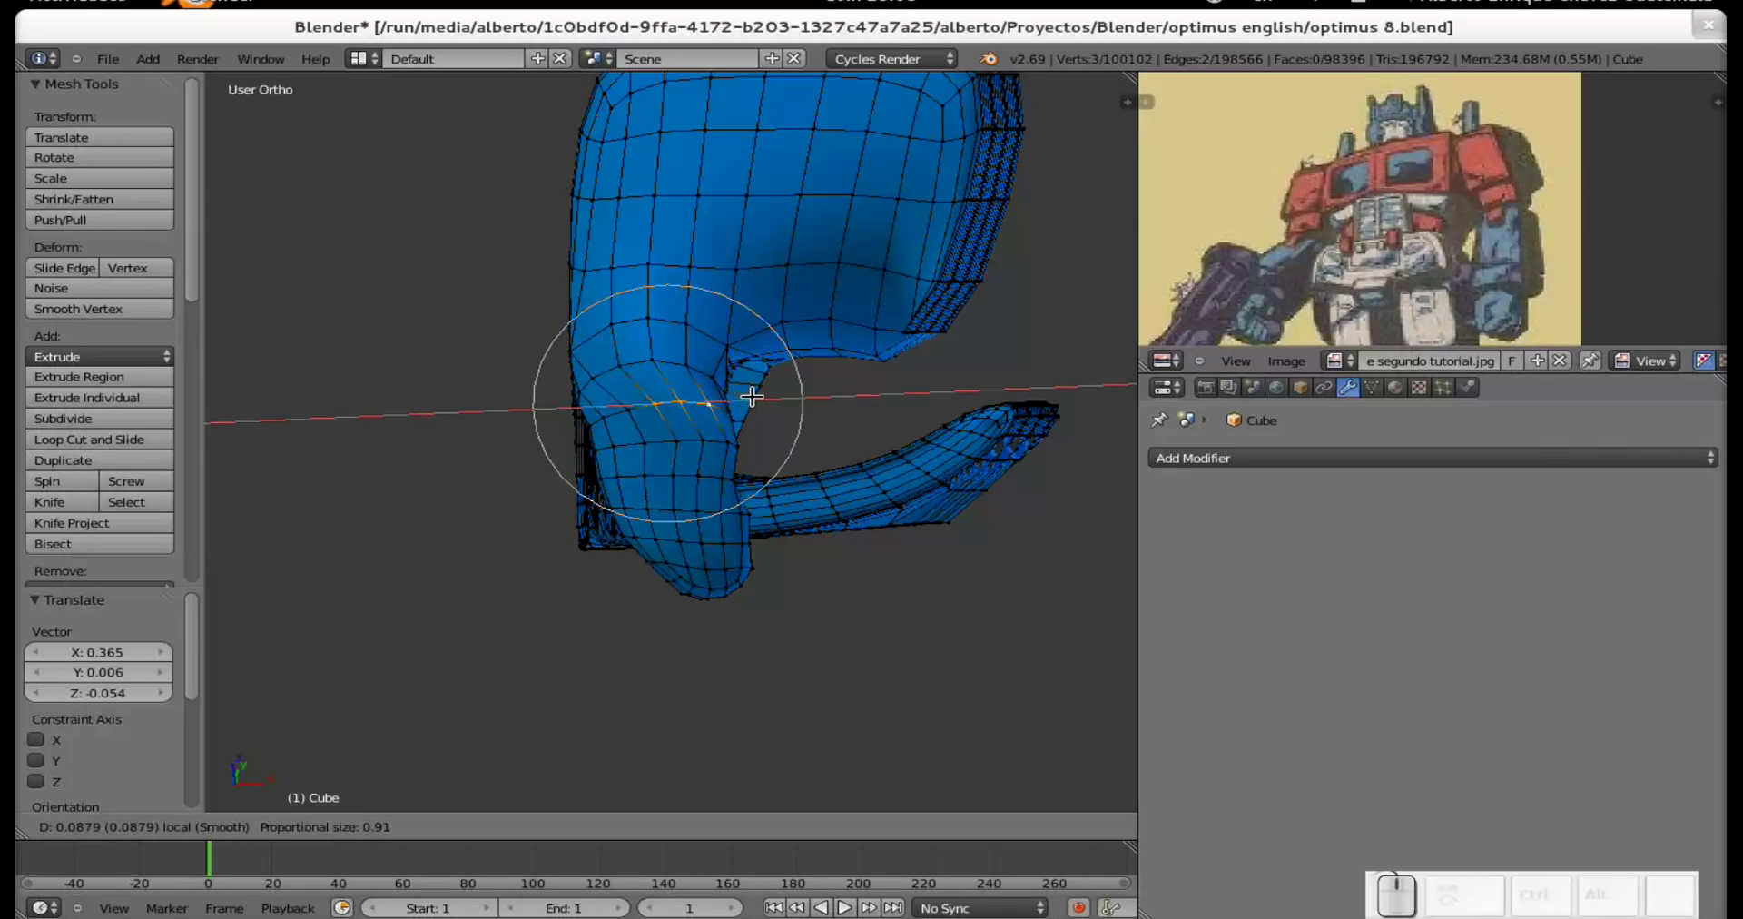
click(752, 462)
right_click(739, 474)
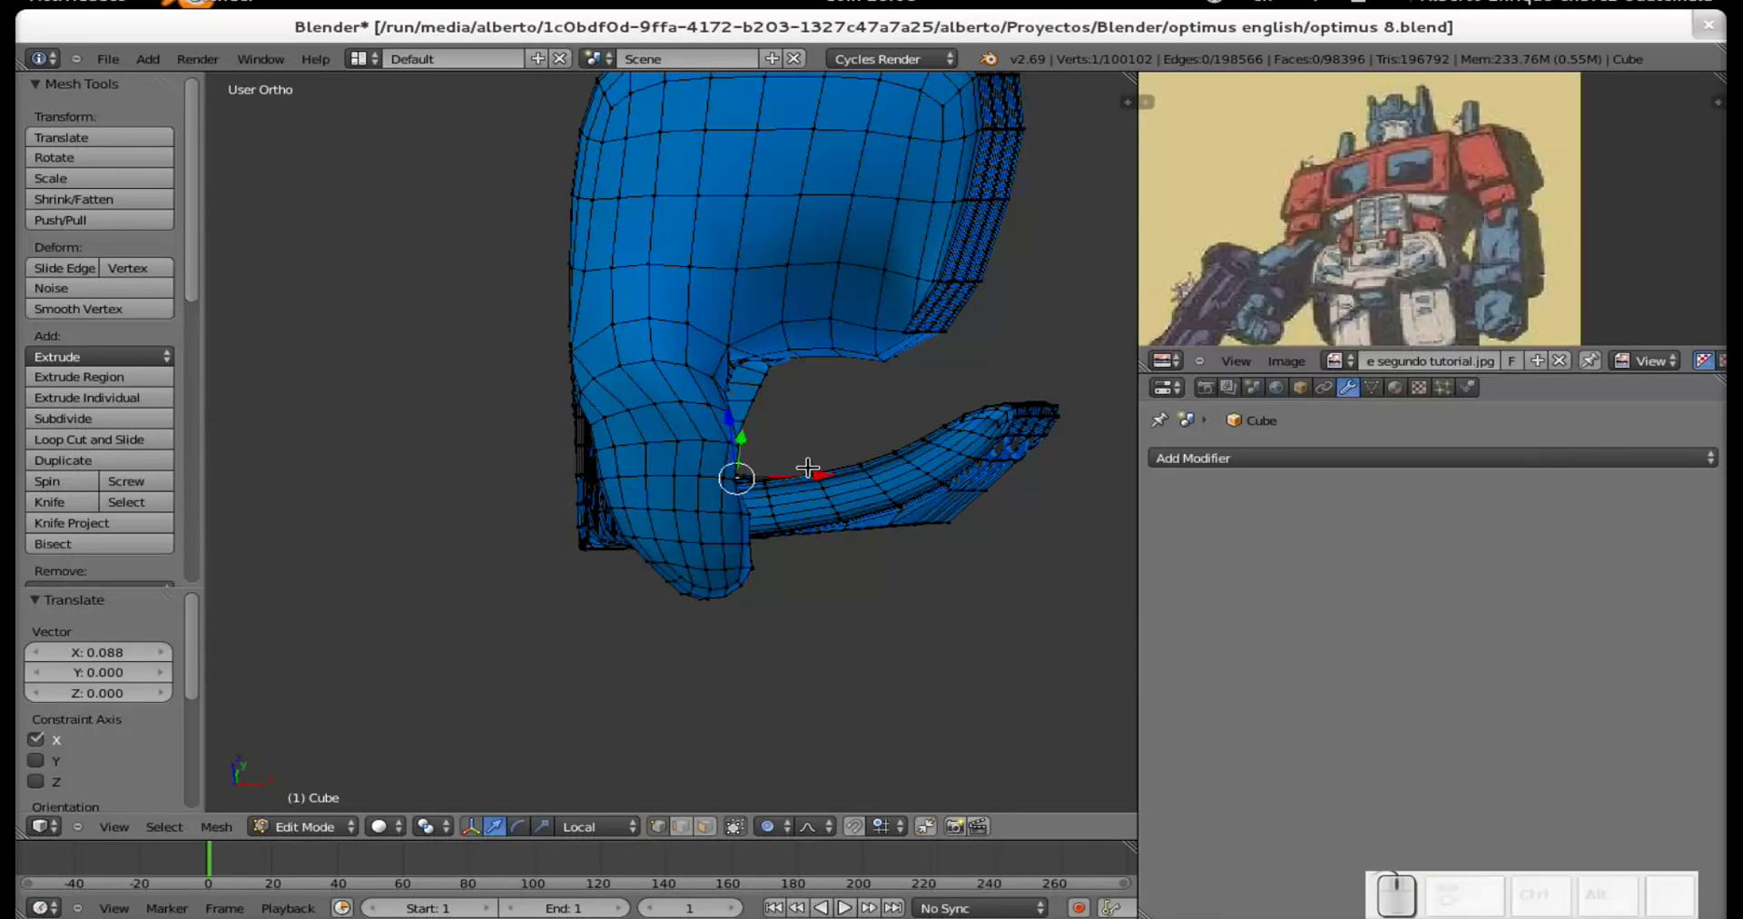
drag(802, 476, 814, 473)
key(ctrl+z)
Select a vertex on the thumb's inner edge at mid-length and move it about 0.081 along local X with proportional editing.
scroll(718, 505, up, 2)
middle_drag(717, 505, 756, 522)
right_click(739, 489)
scroll(756, 522, up, 2)
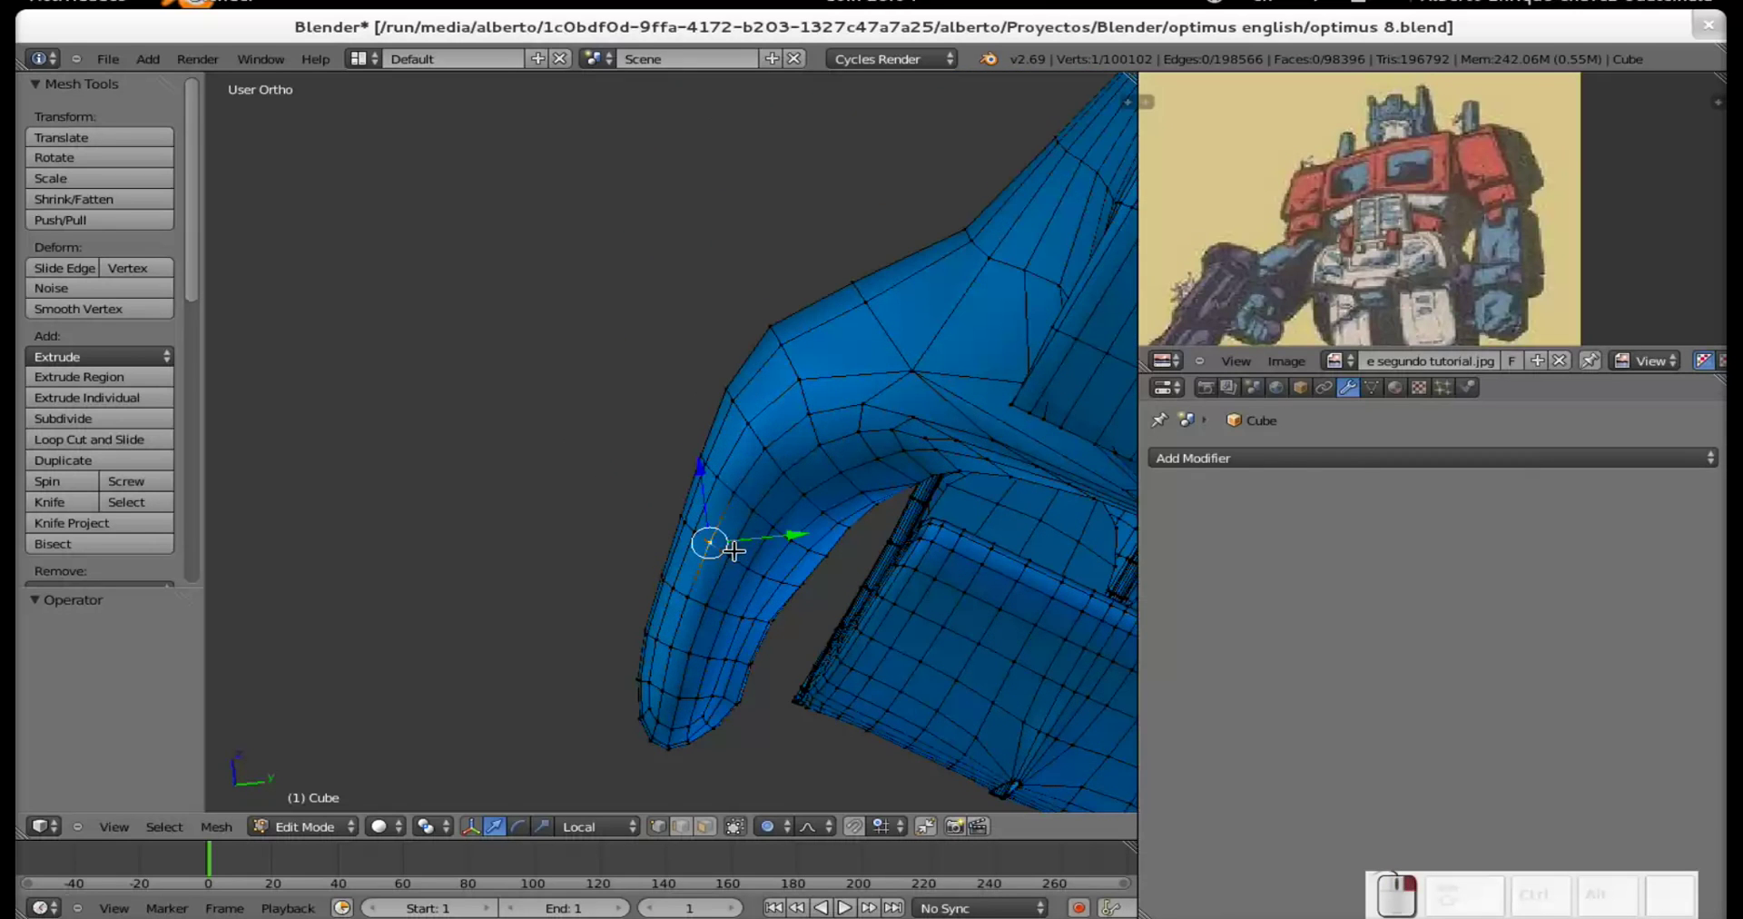
middle_drag(654, 591, 858, 533)
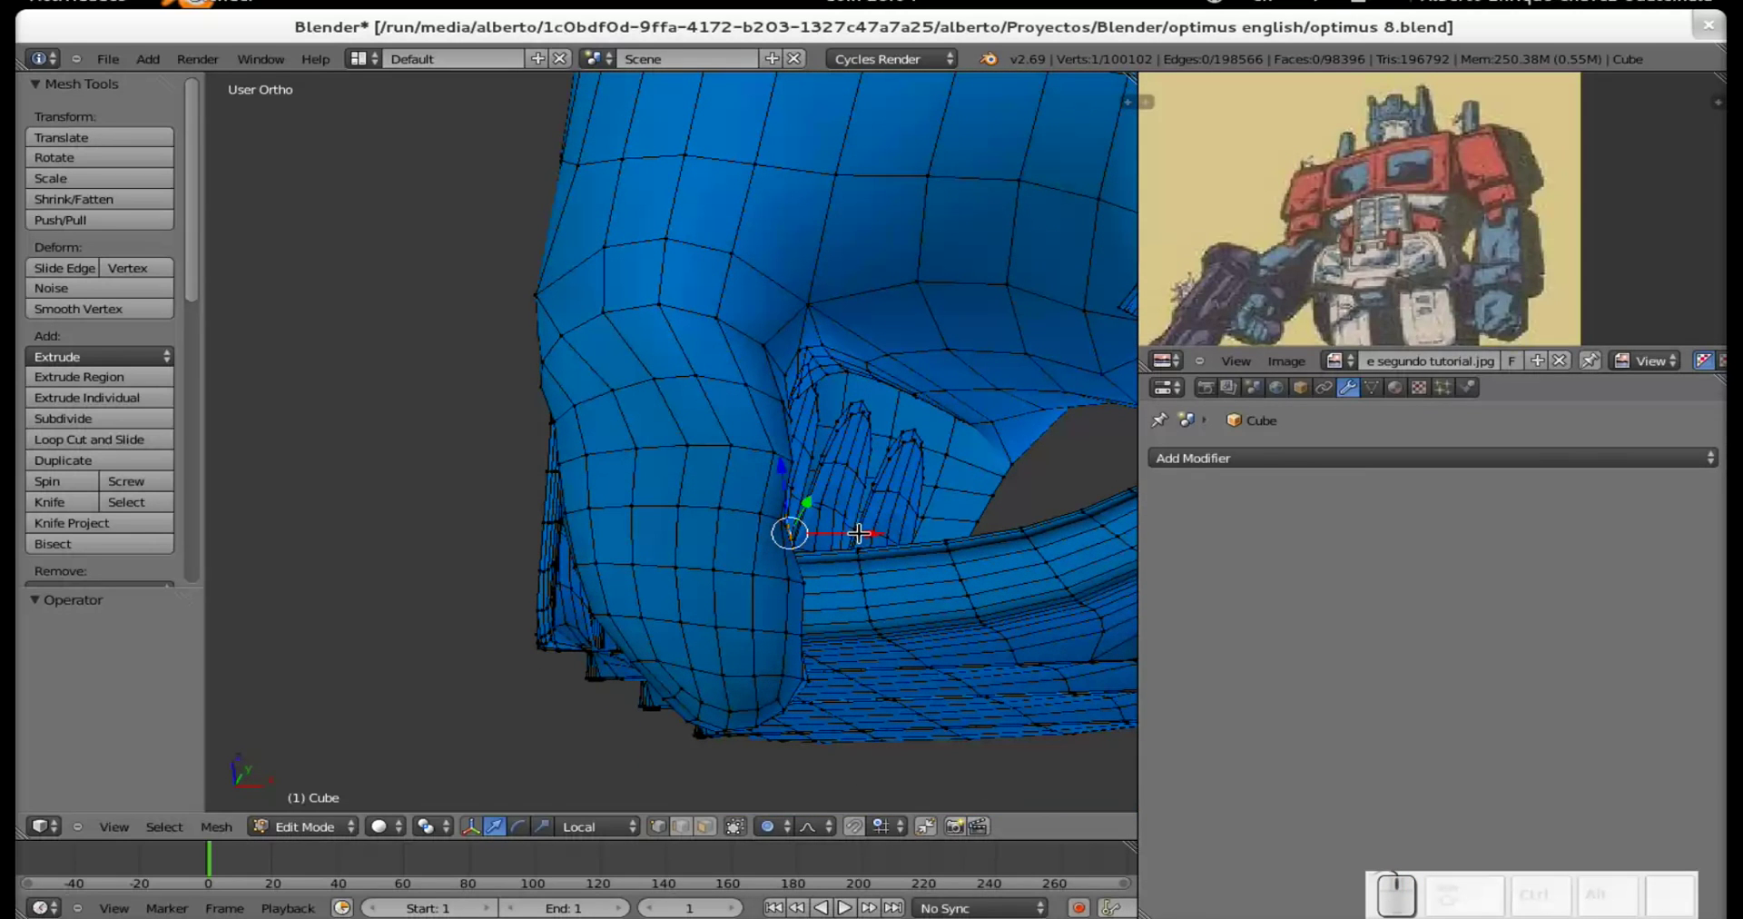
key(g)
key(x)
key(x)
scroll(873, 518, up, 3)
scroll(873, 519, up, 6)
scroll(877, 521, down, 2)
click(877, 522)
Add one edge loop around the middle of the thumb and slide it close to the existing loop below.
middle_drag(877, 521, 721, 569)
scroll(746, 590, down, 2)
scroll(662, 494, up, 4)
scroll(710, 563, up, 1)
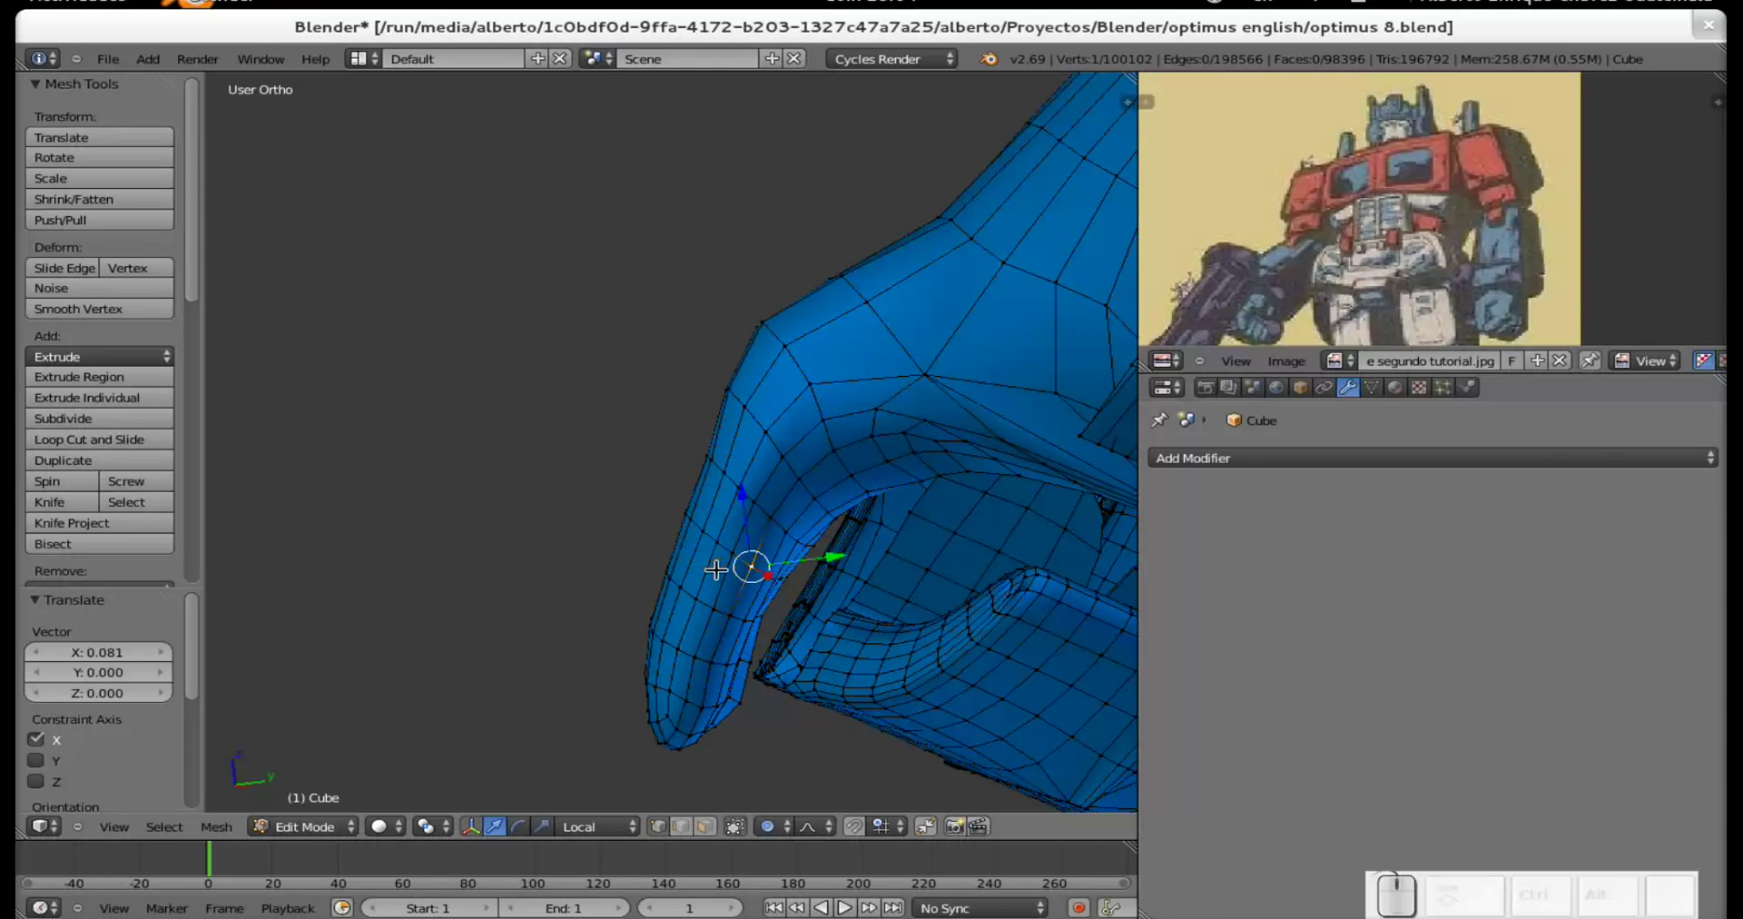
key(ctrl+r)
click(697, 586)
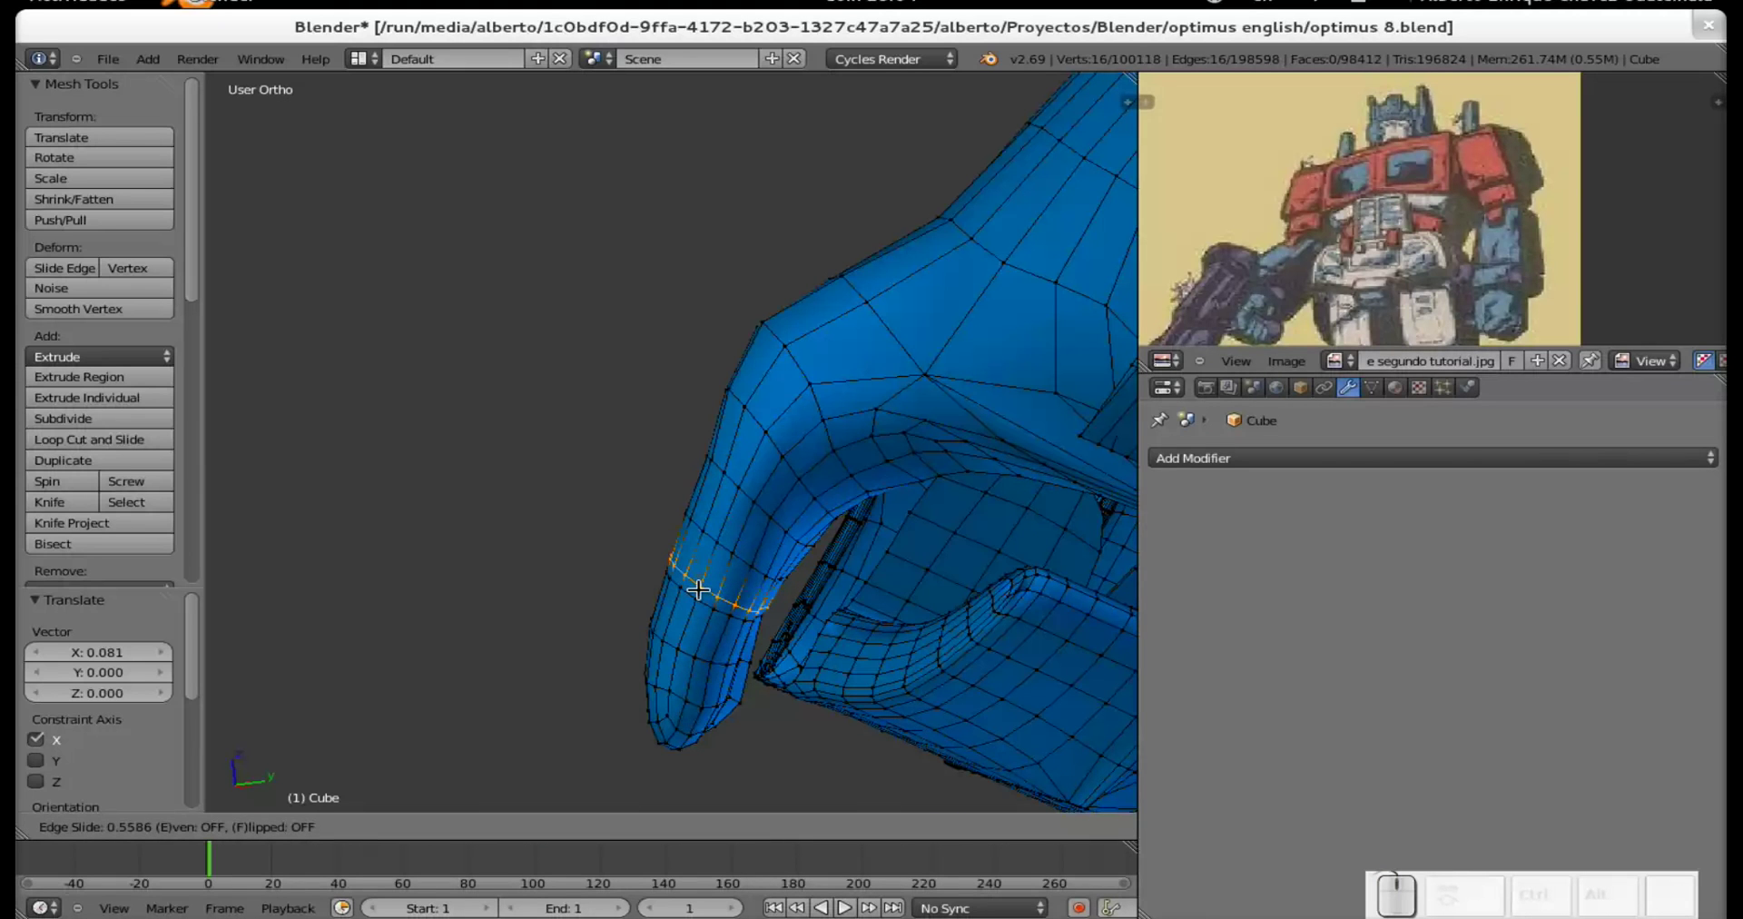
click(697, 594)
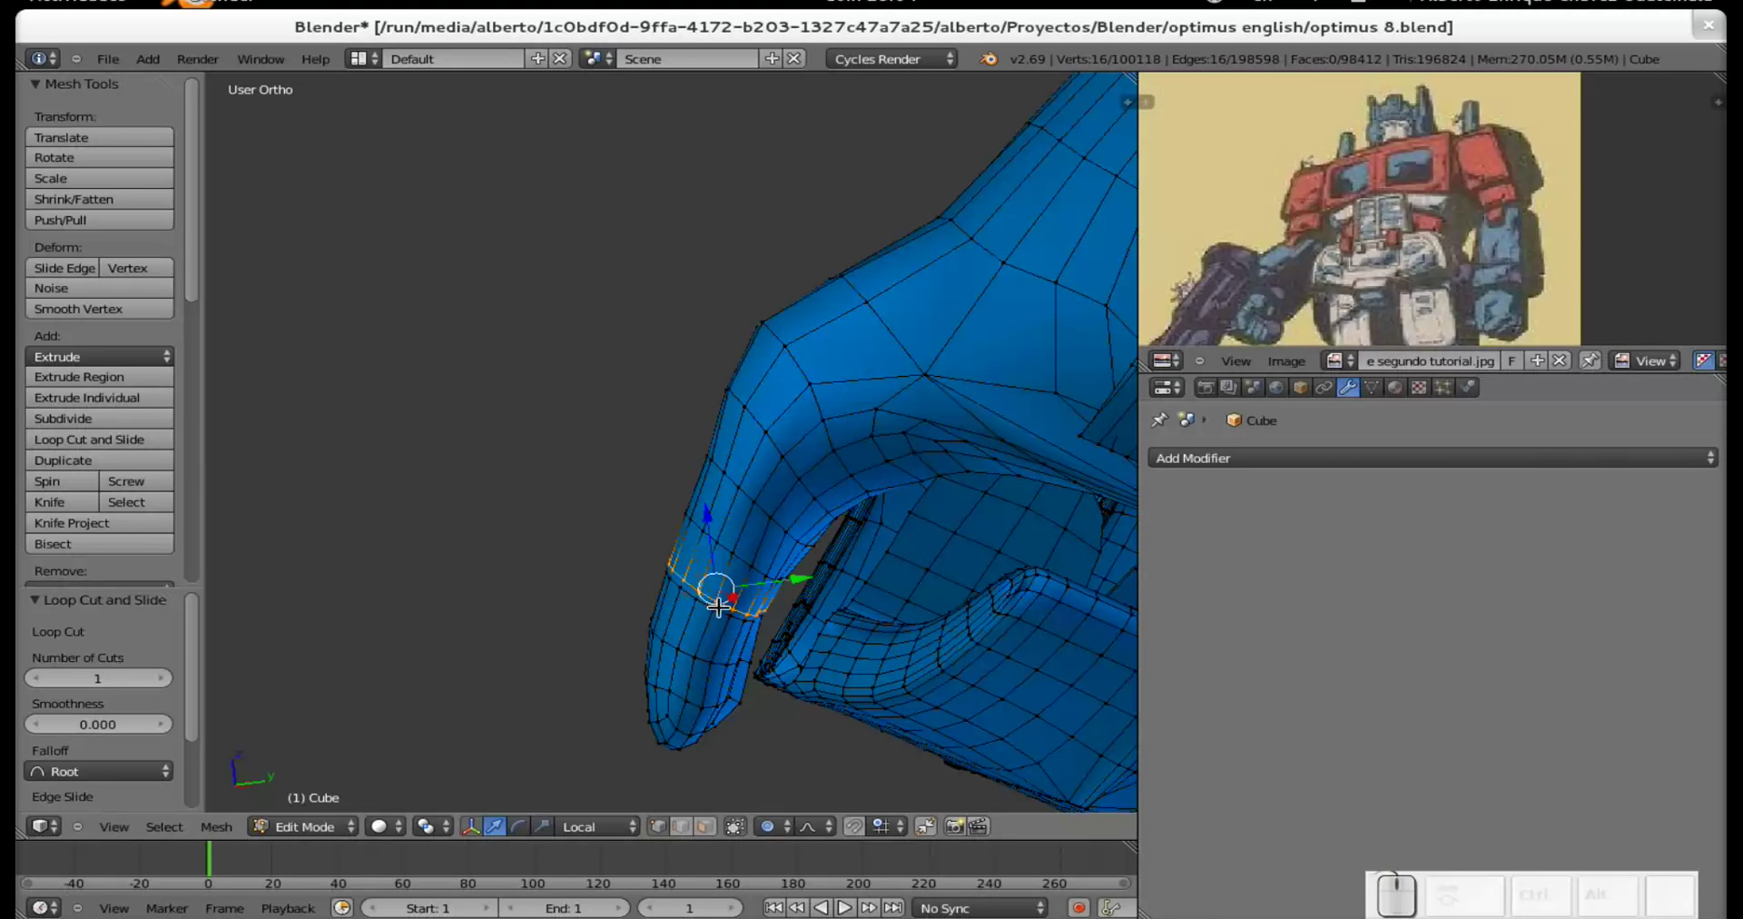
Add the adjacent edge loop to the selection and try to scale the pair of thumb loops to about 0.92.
scroll(717, 612, up, 4)
shift+scroll(745, 732, down, 4)
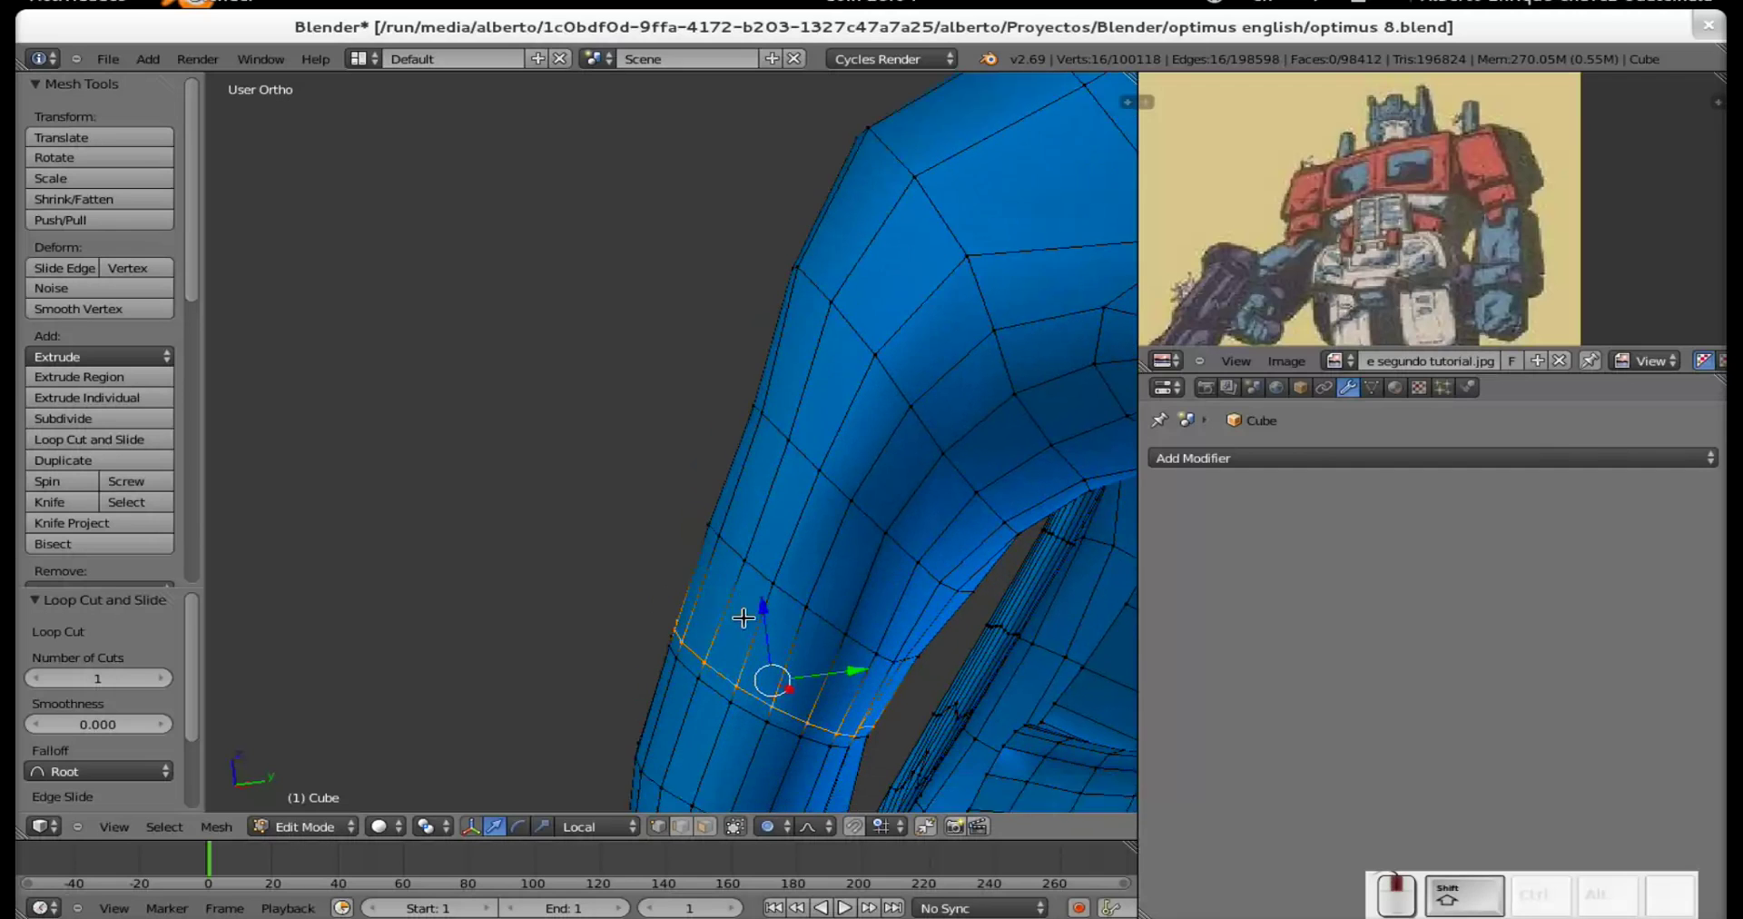
alt+shift+right_click(773, 672)
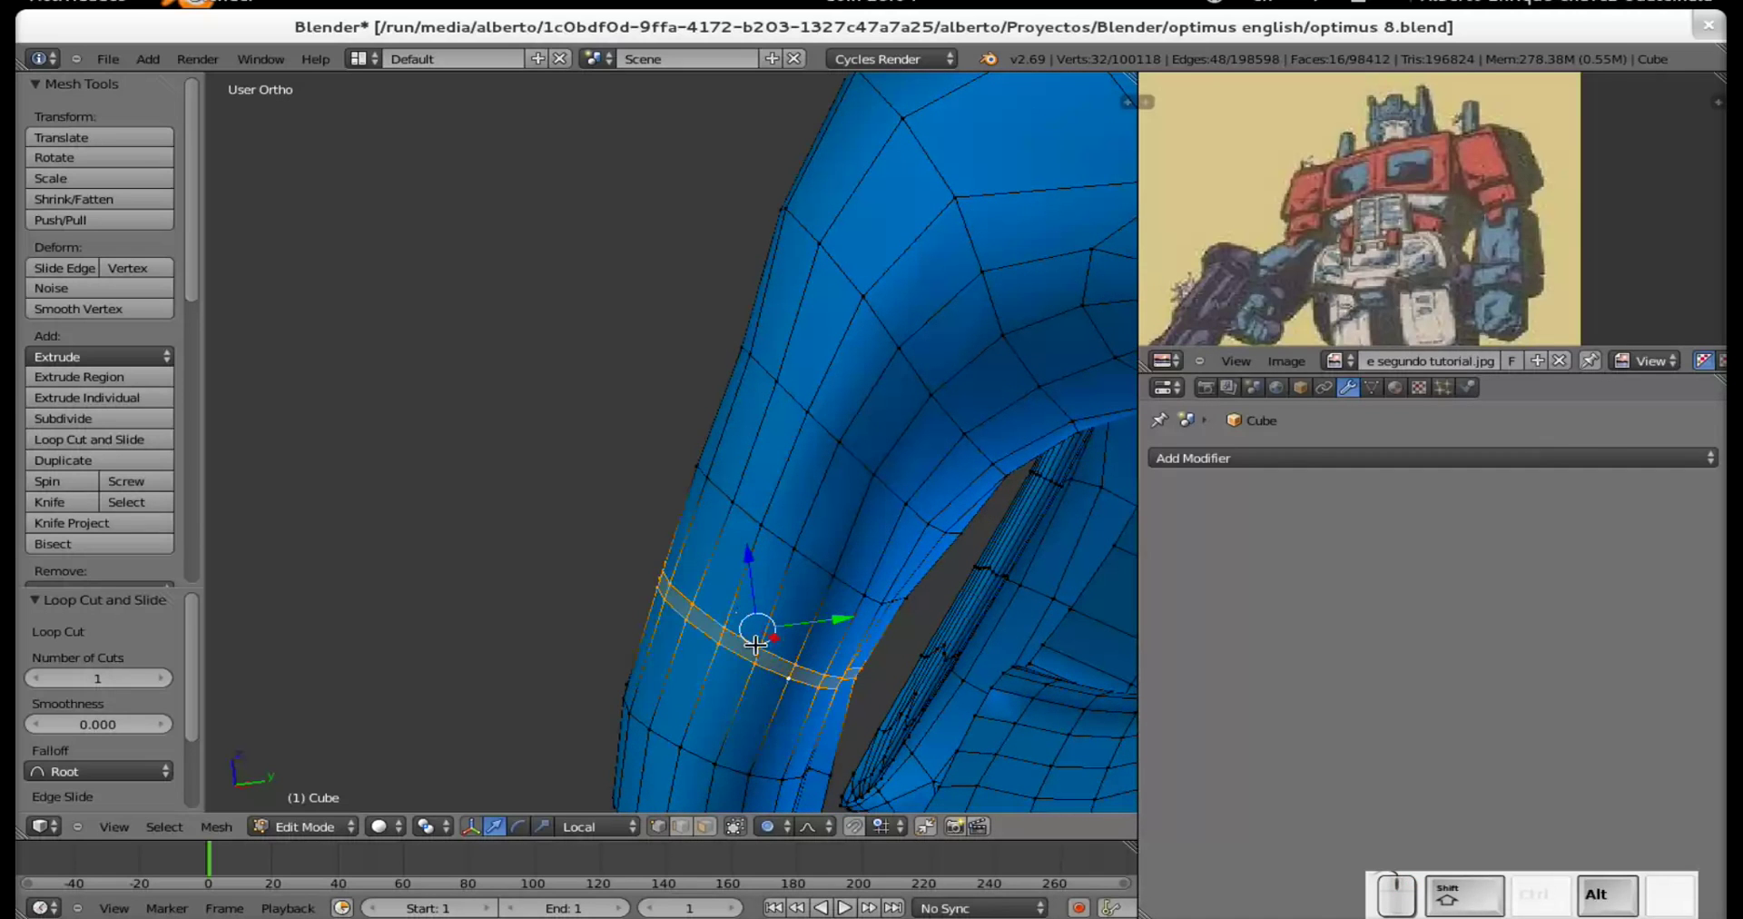
middle_drag(755, 644, 744, 644)
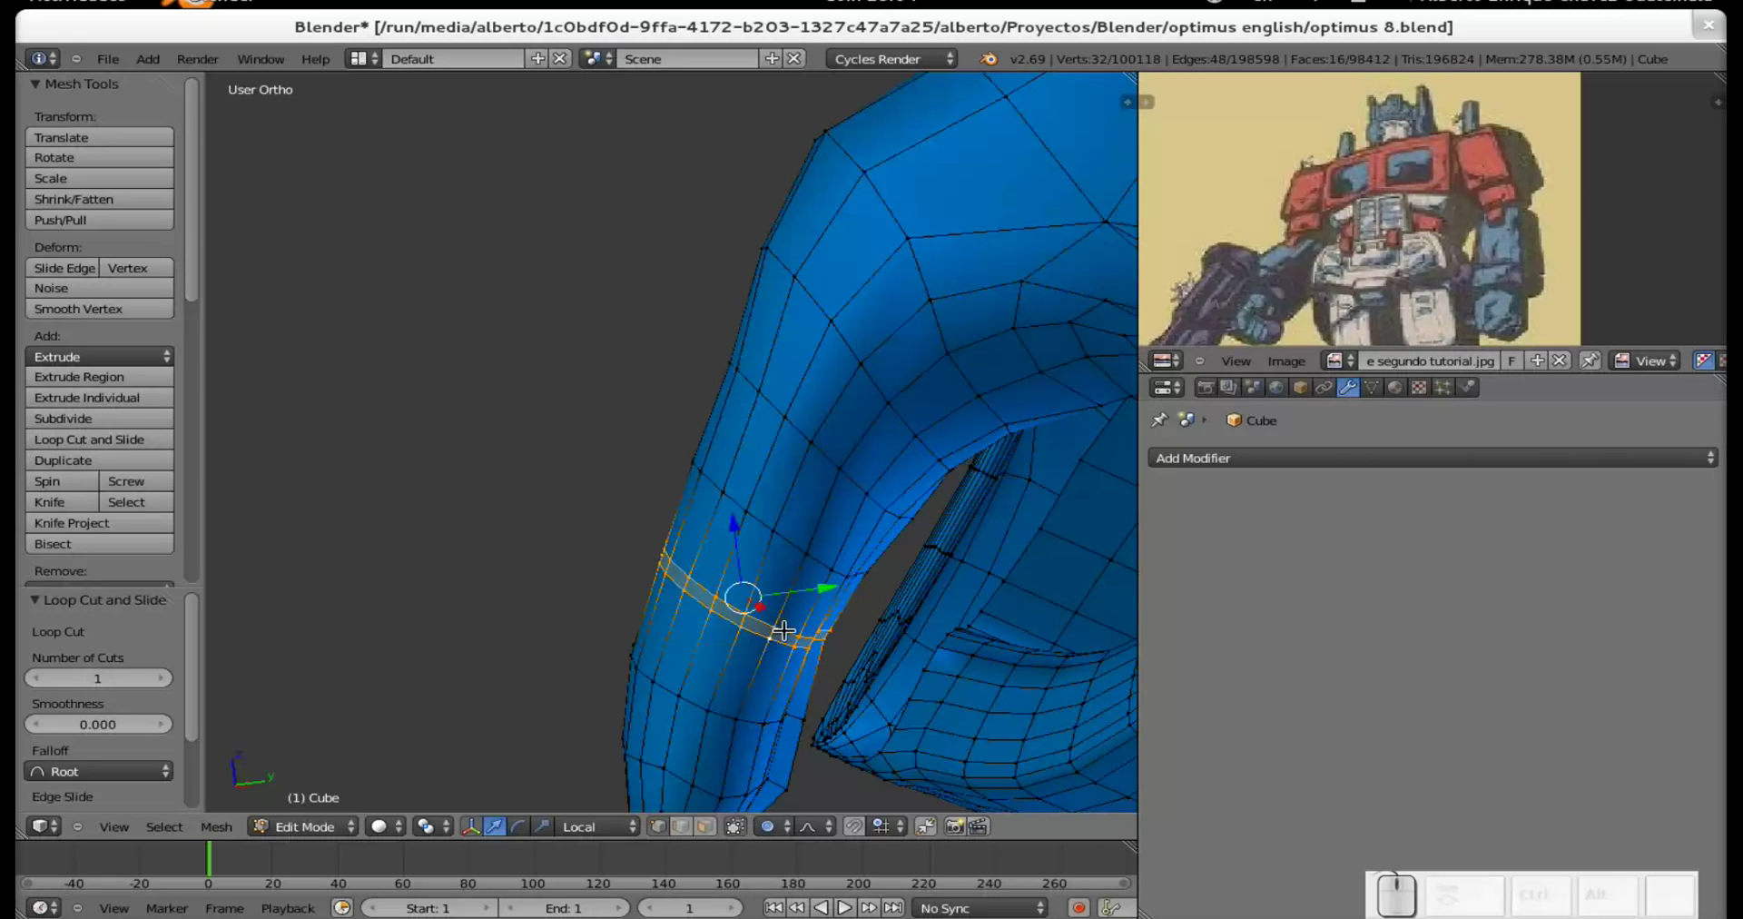
scroll(783, 616, down, 1)
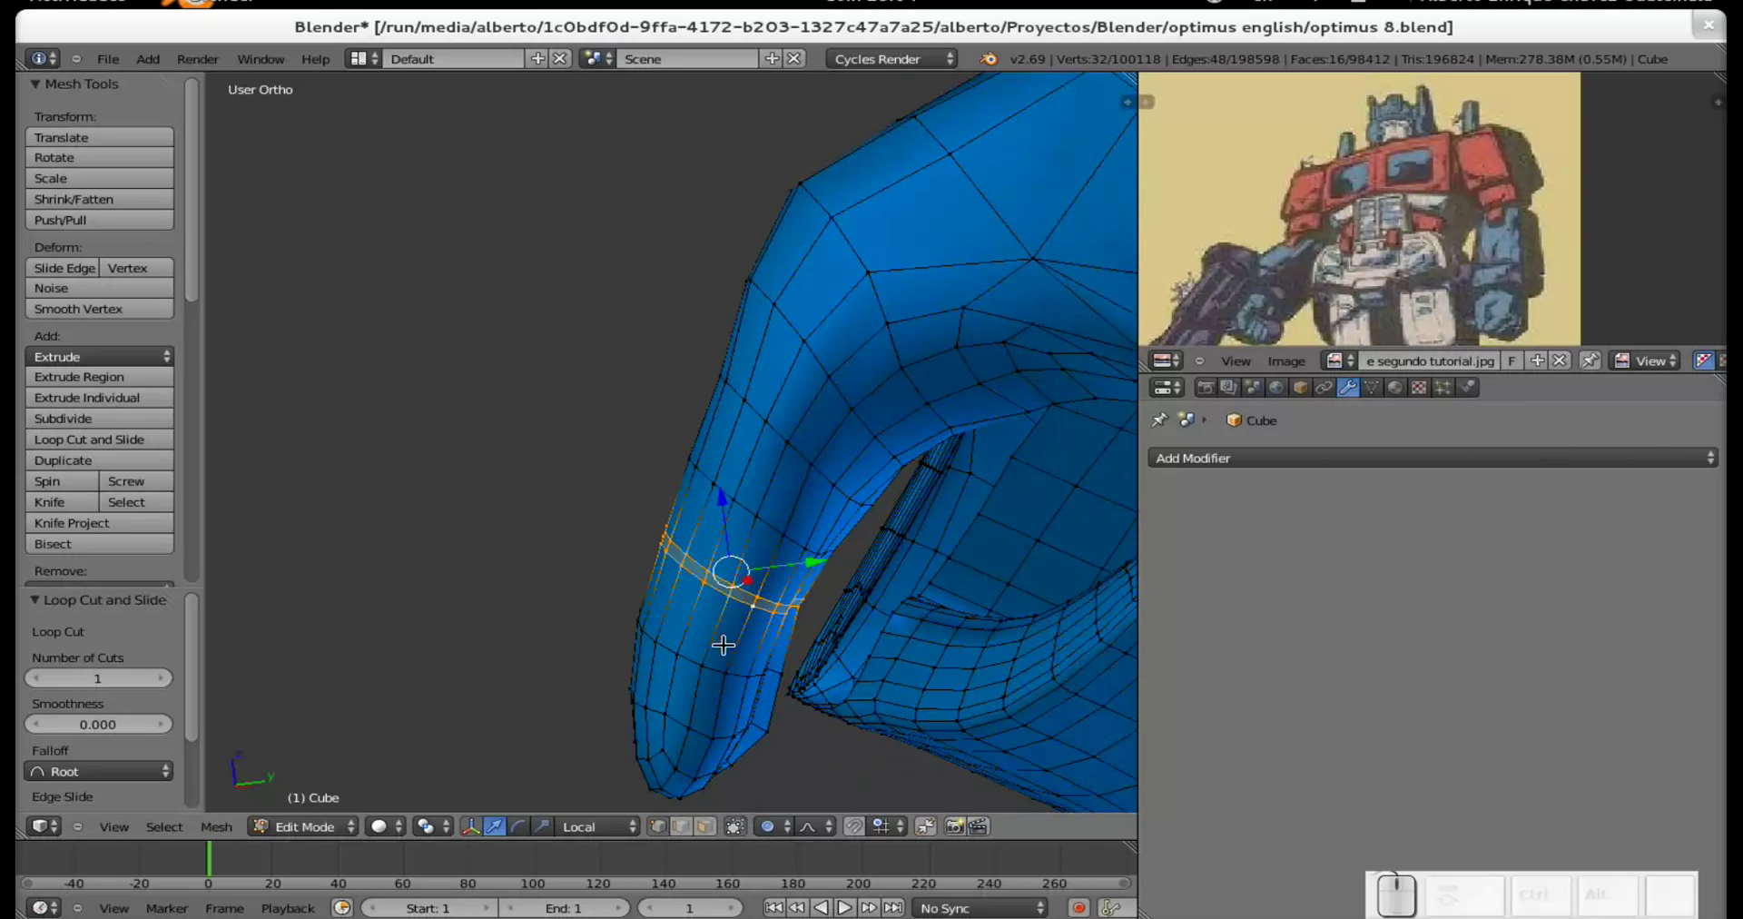
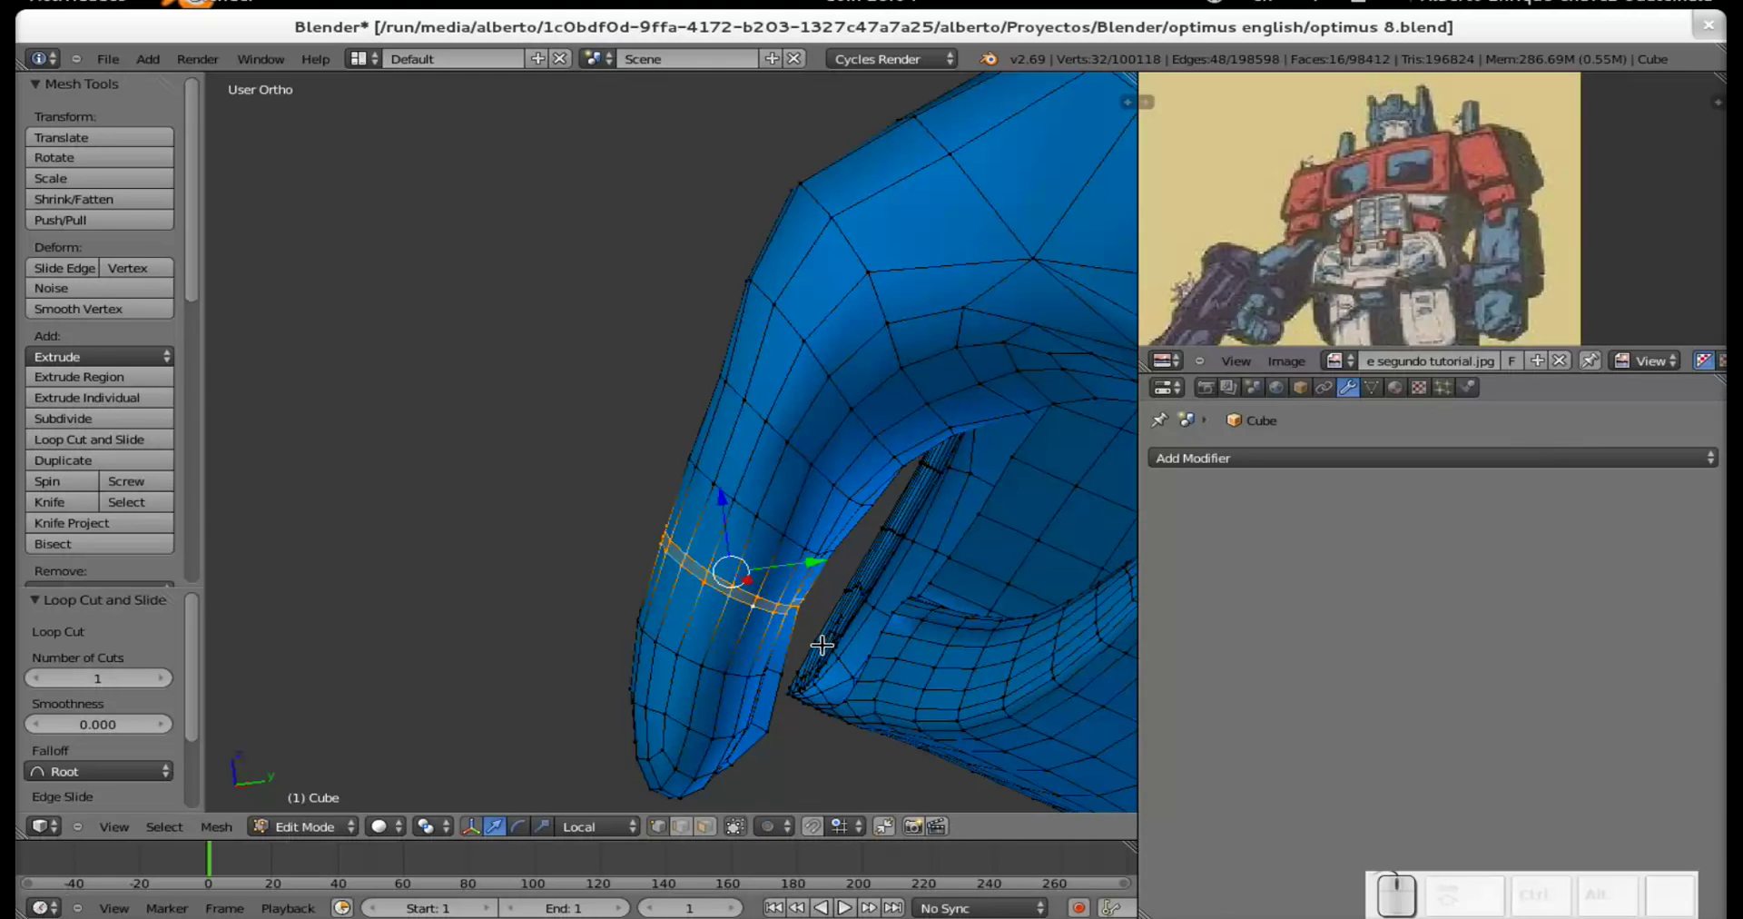
key(s)
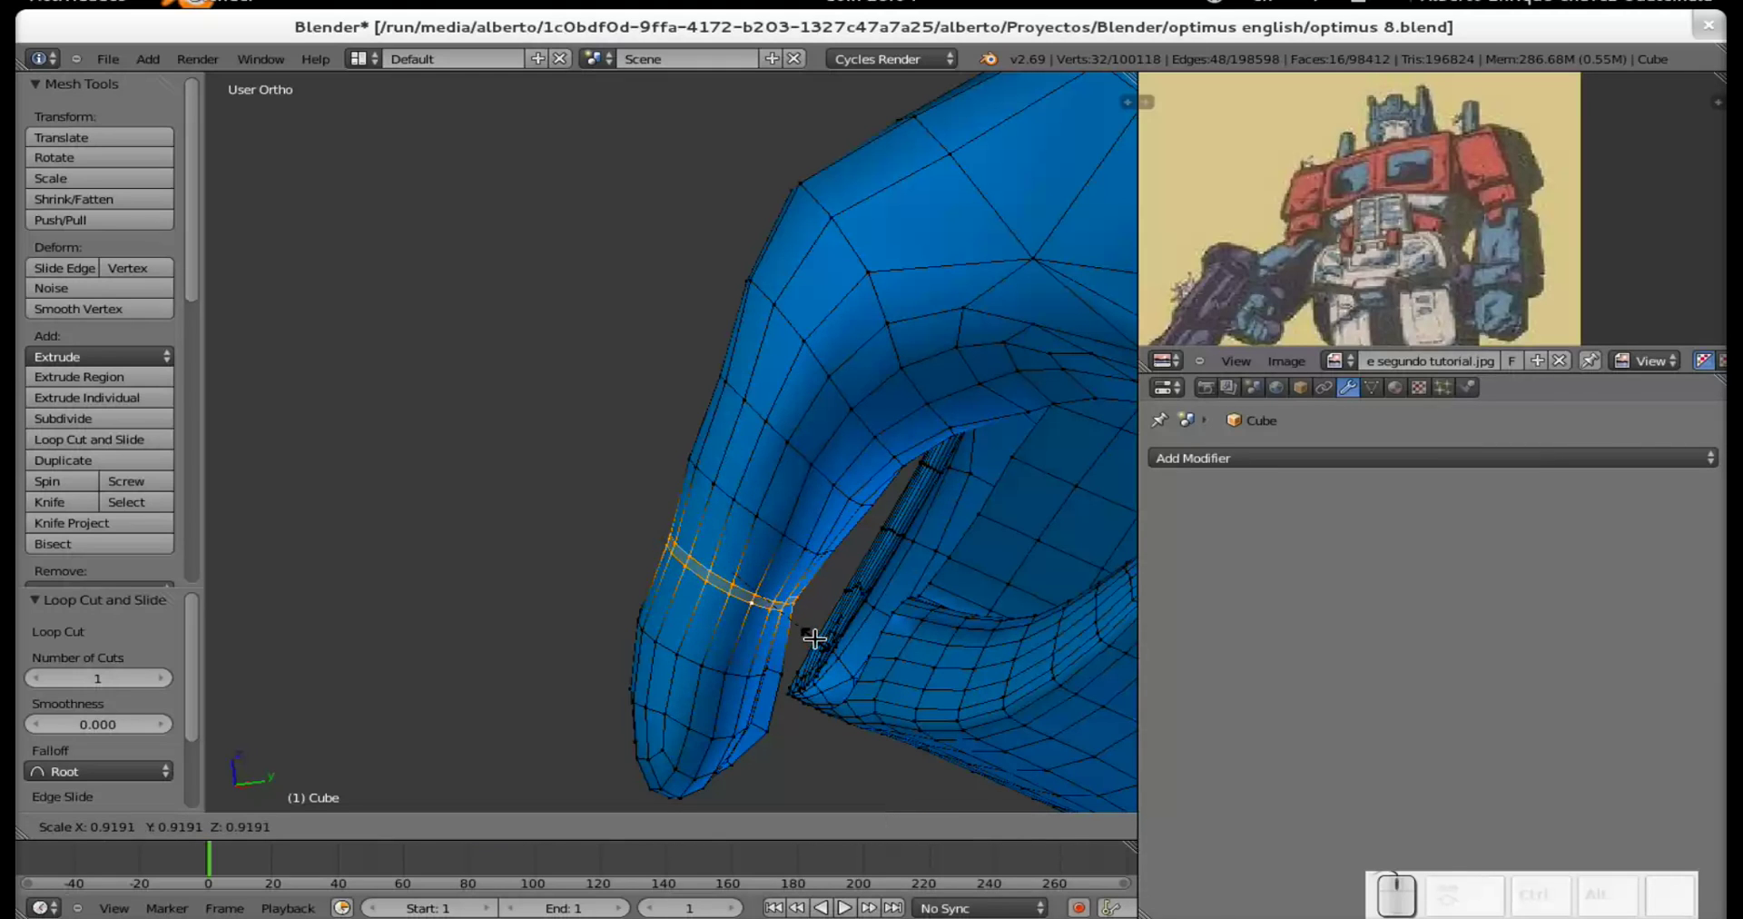
key(Return)
scroll(810, 648, up, 2)
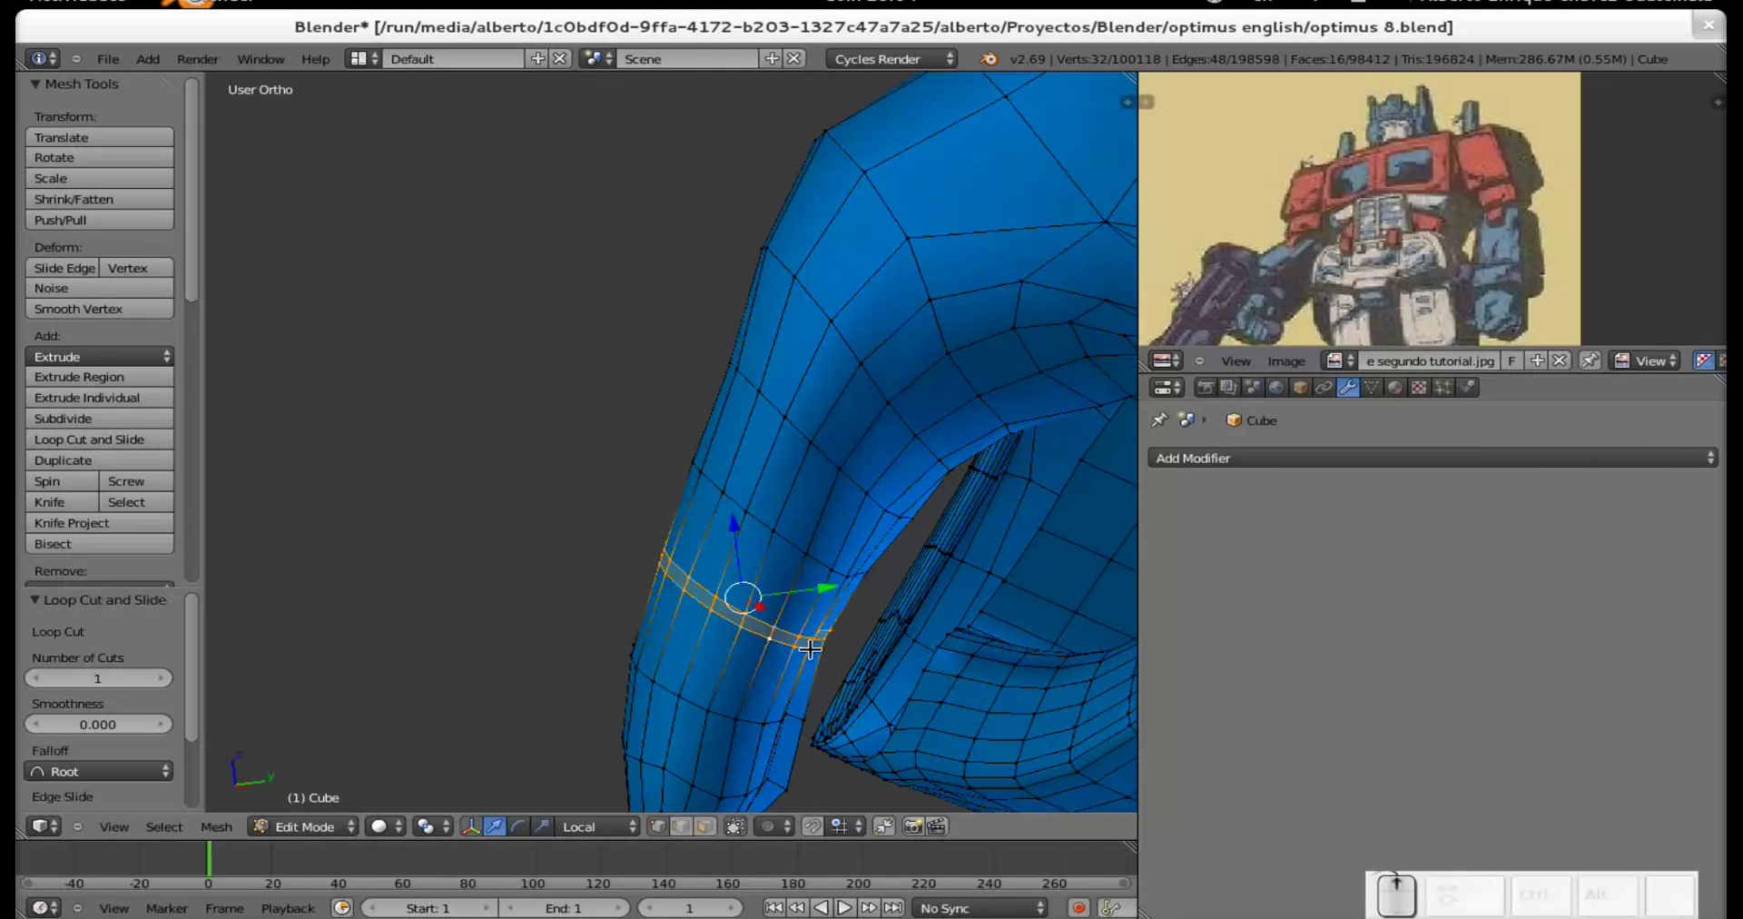
Insert an edge loop between the two closely spaced thumb loops and scale it to about 0.82 to form a crease.
key(ctrl+r)
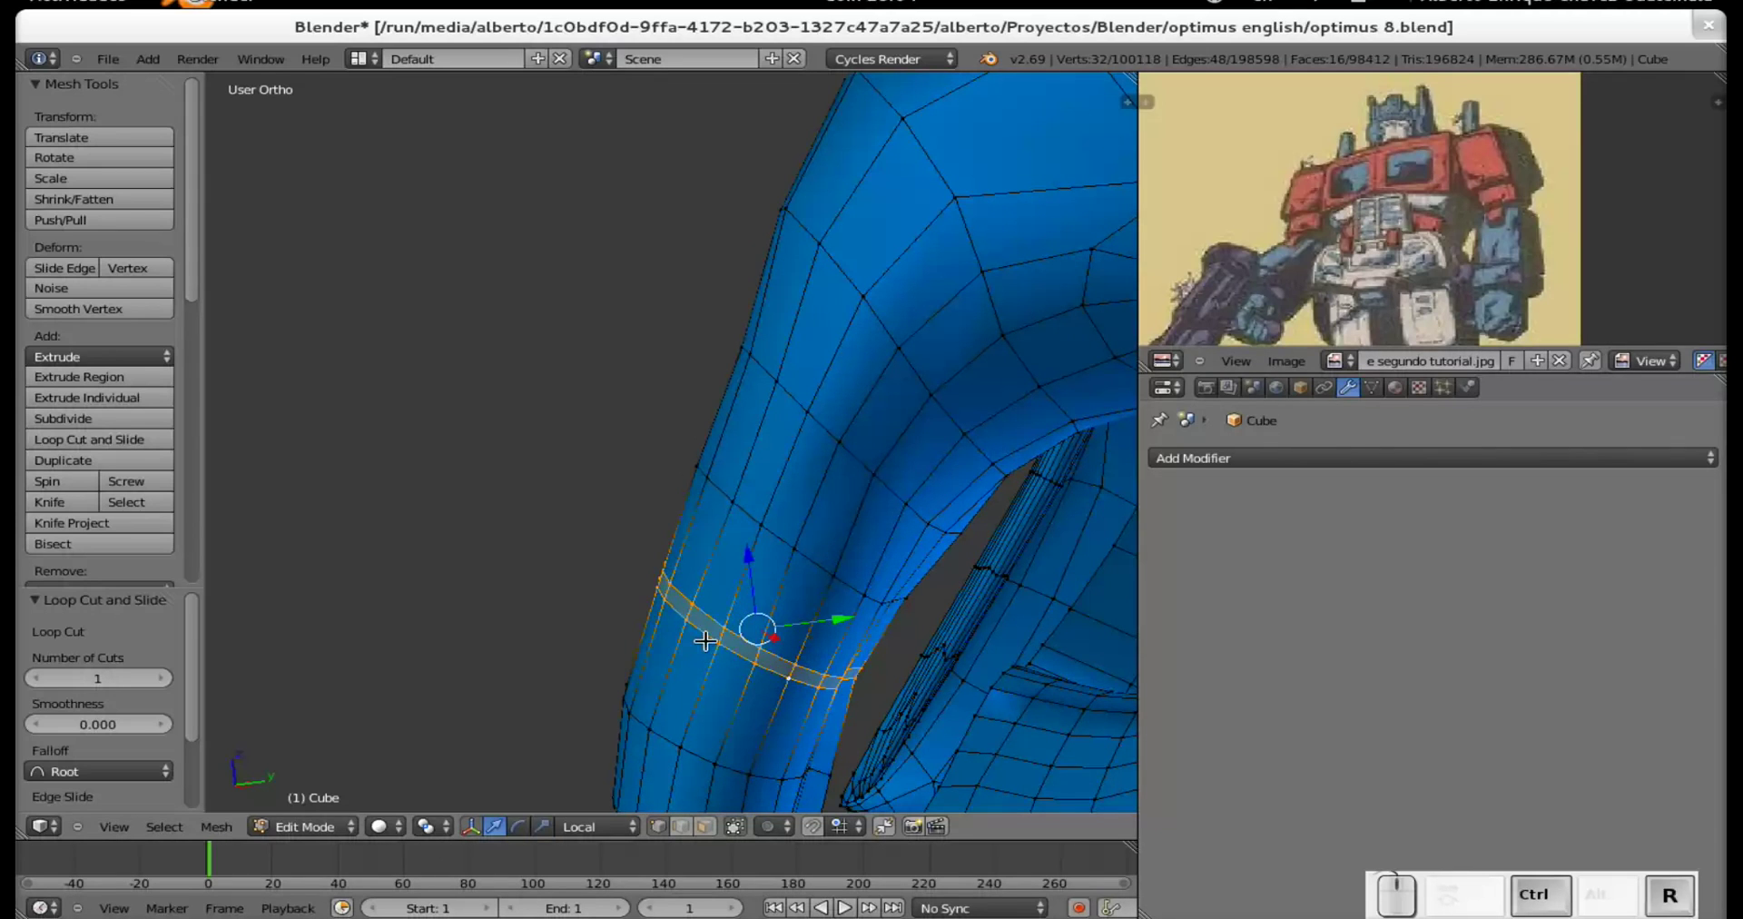
click(685, 604)
click(684, 605)
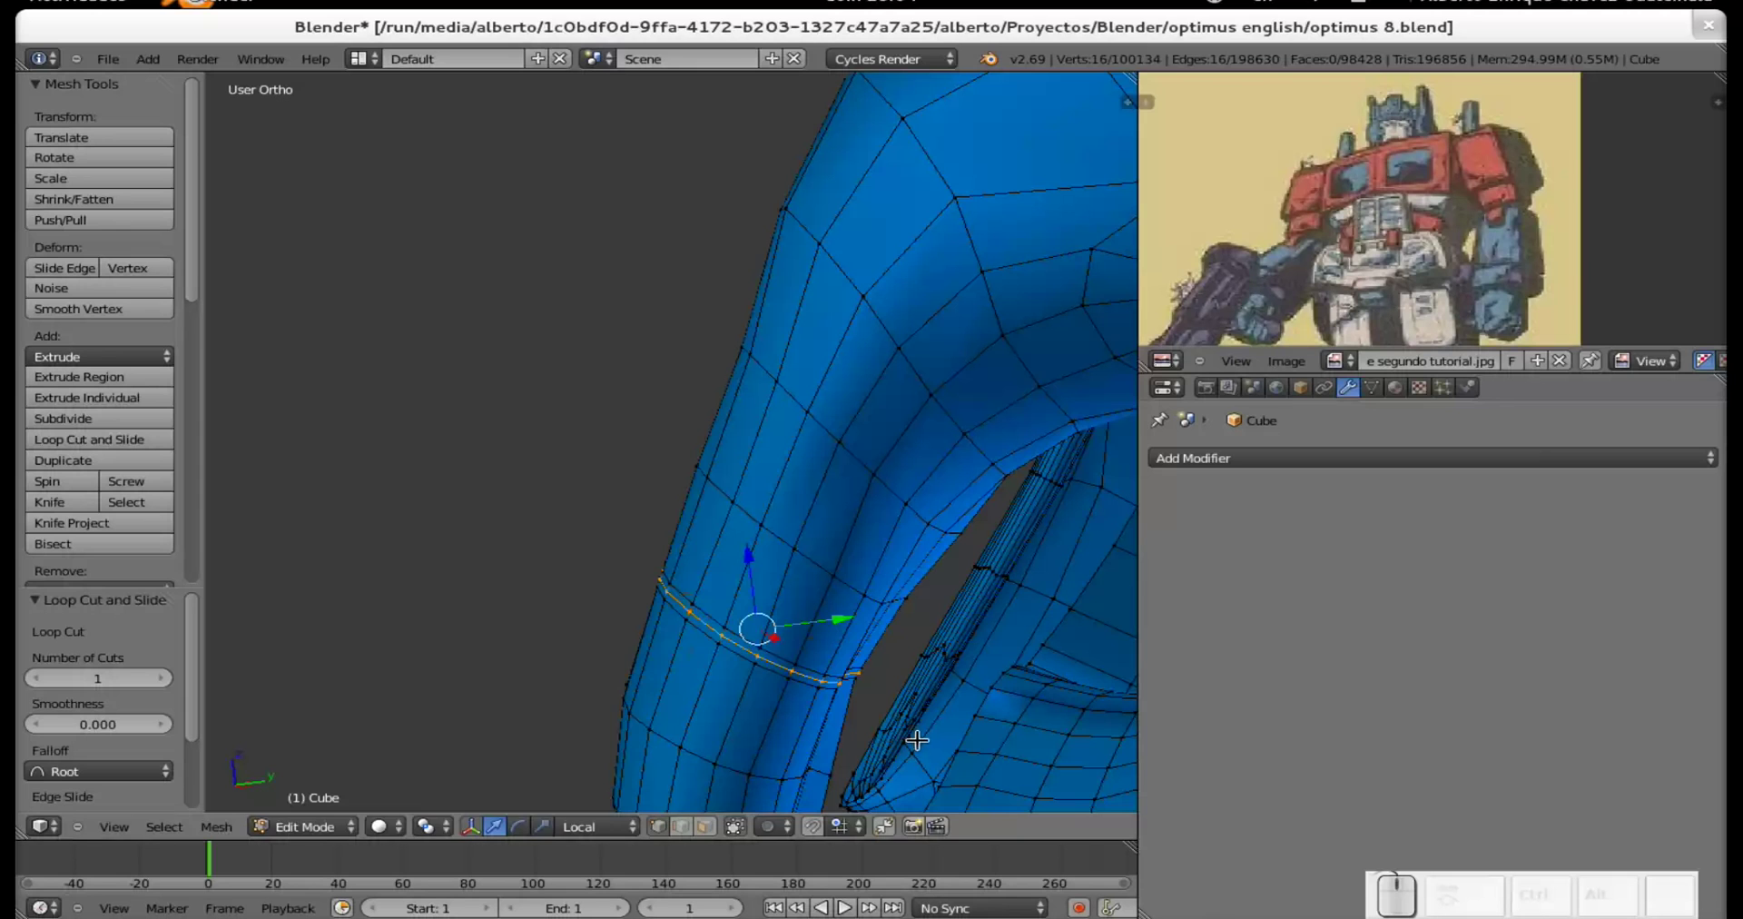
key(s)
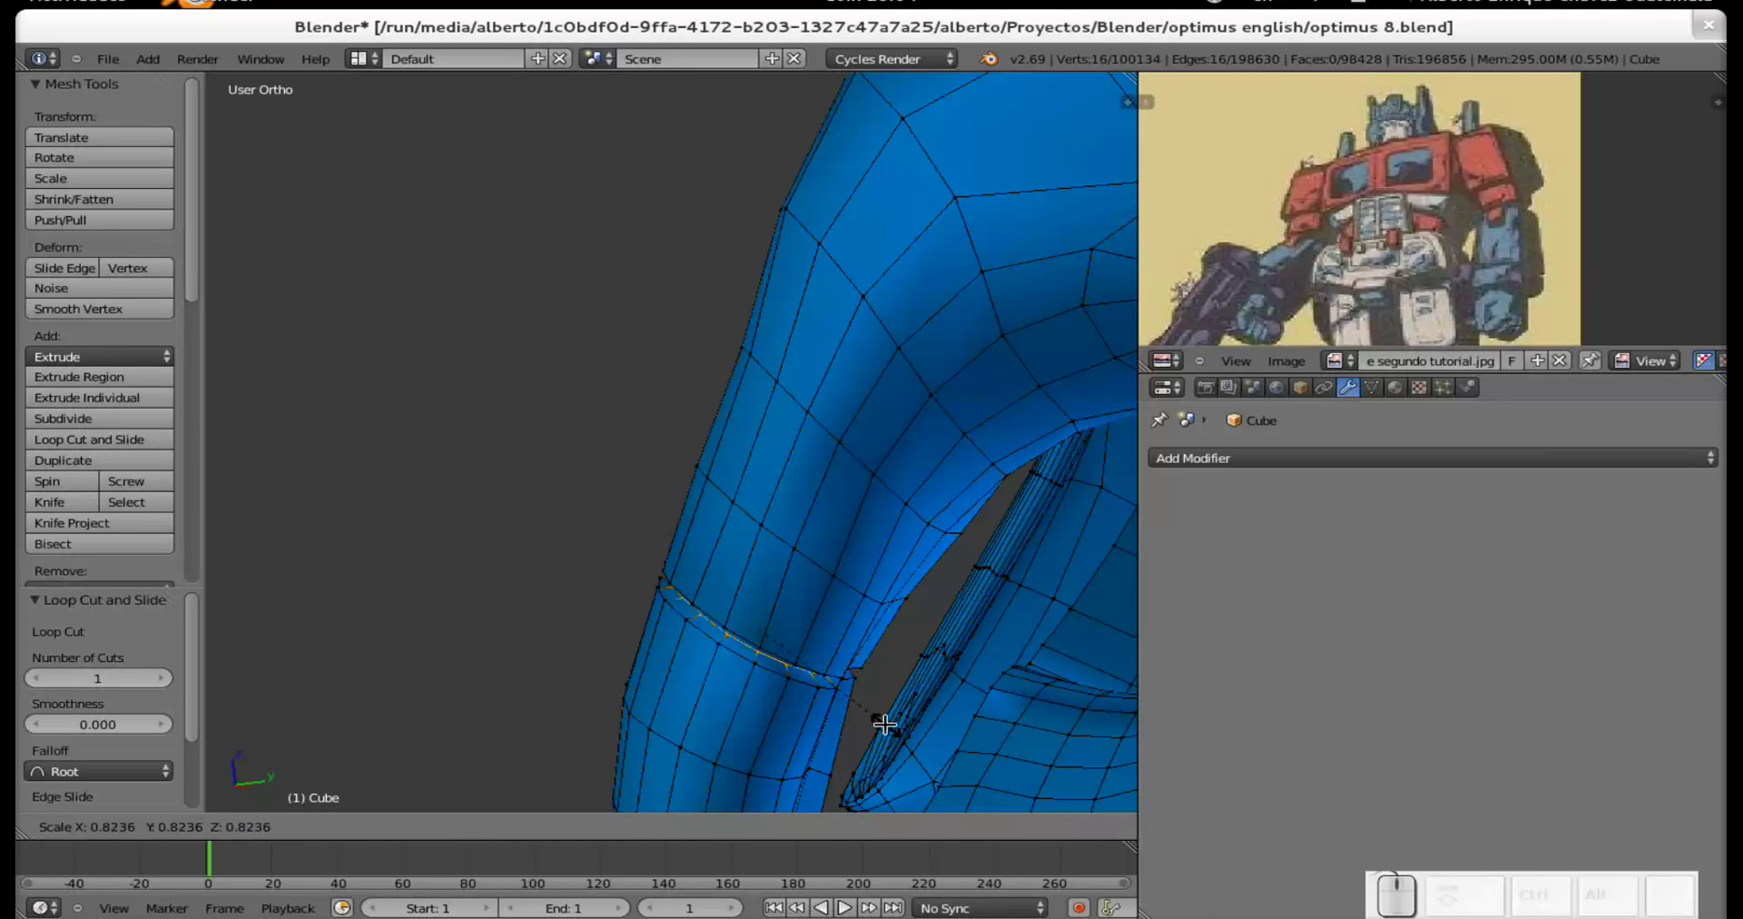
click(884, 723)
Examine the creased thumb and the whole hand in Object Mode, and look over the fist's mesh again in Edit Mode.
middle_drag(885, 724, 825, 704)
middle_drag(710, 667, 732, 607)
key(Tab)
shift+middle_drag(934, 536, 309, 559)
scroll(553, 551, up, 5)
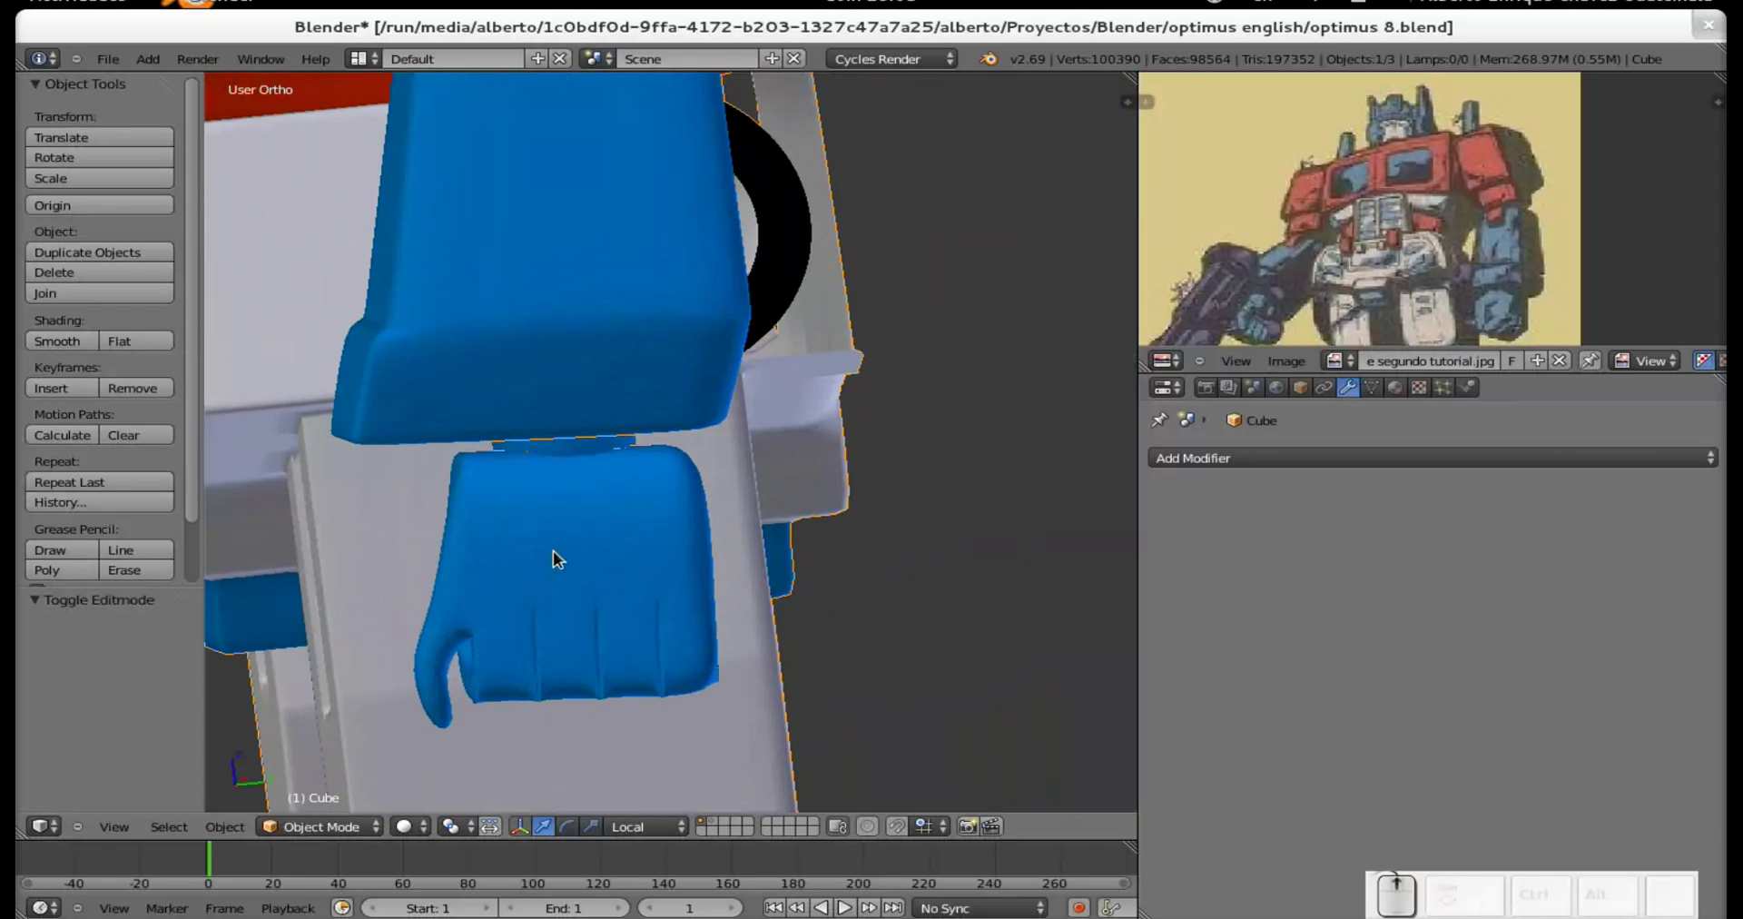
shift+middle_drag(581, 621, 786, 309)
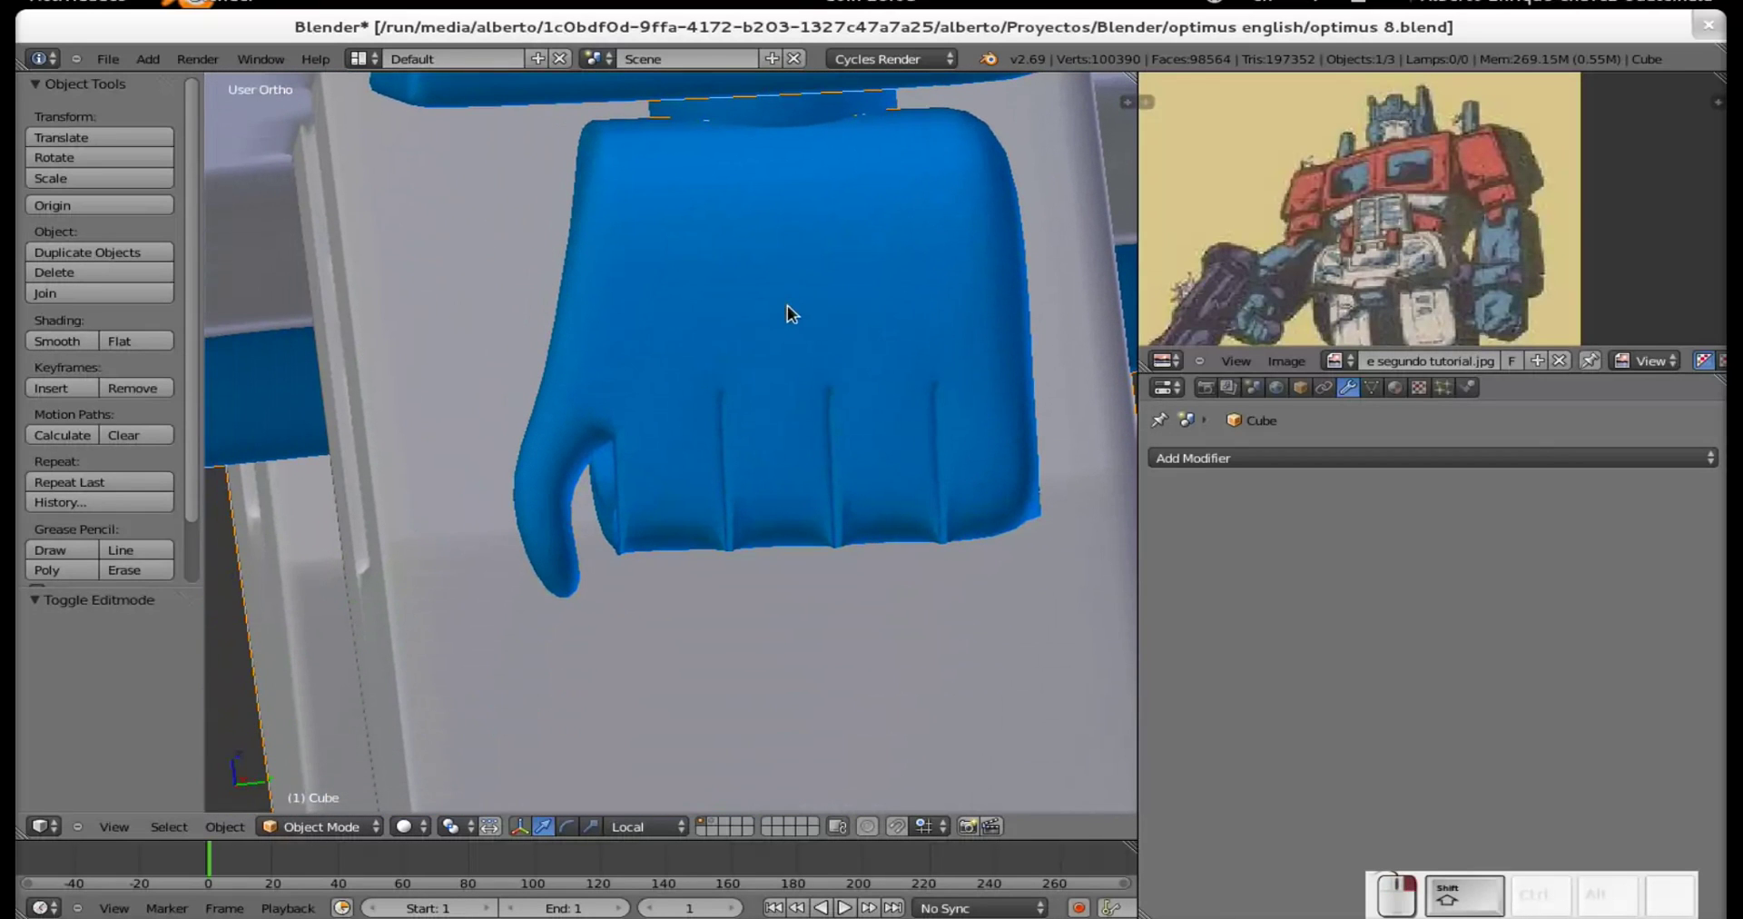
key(Tab)
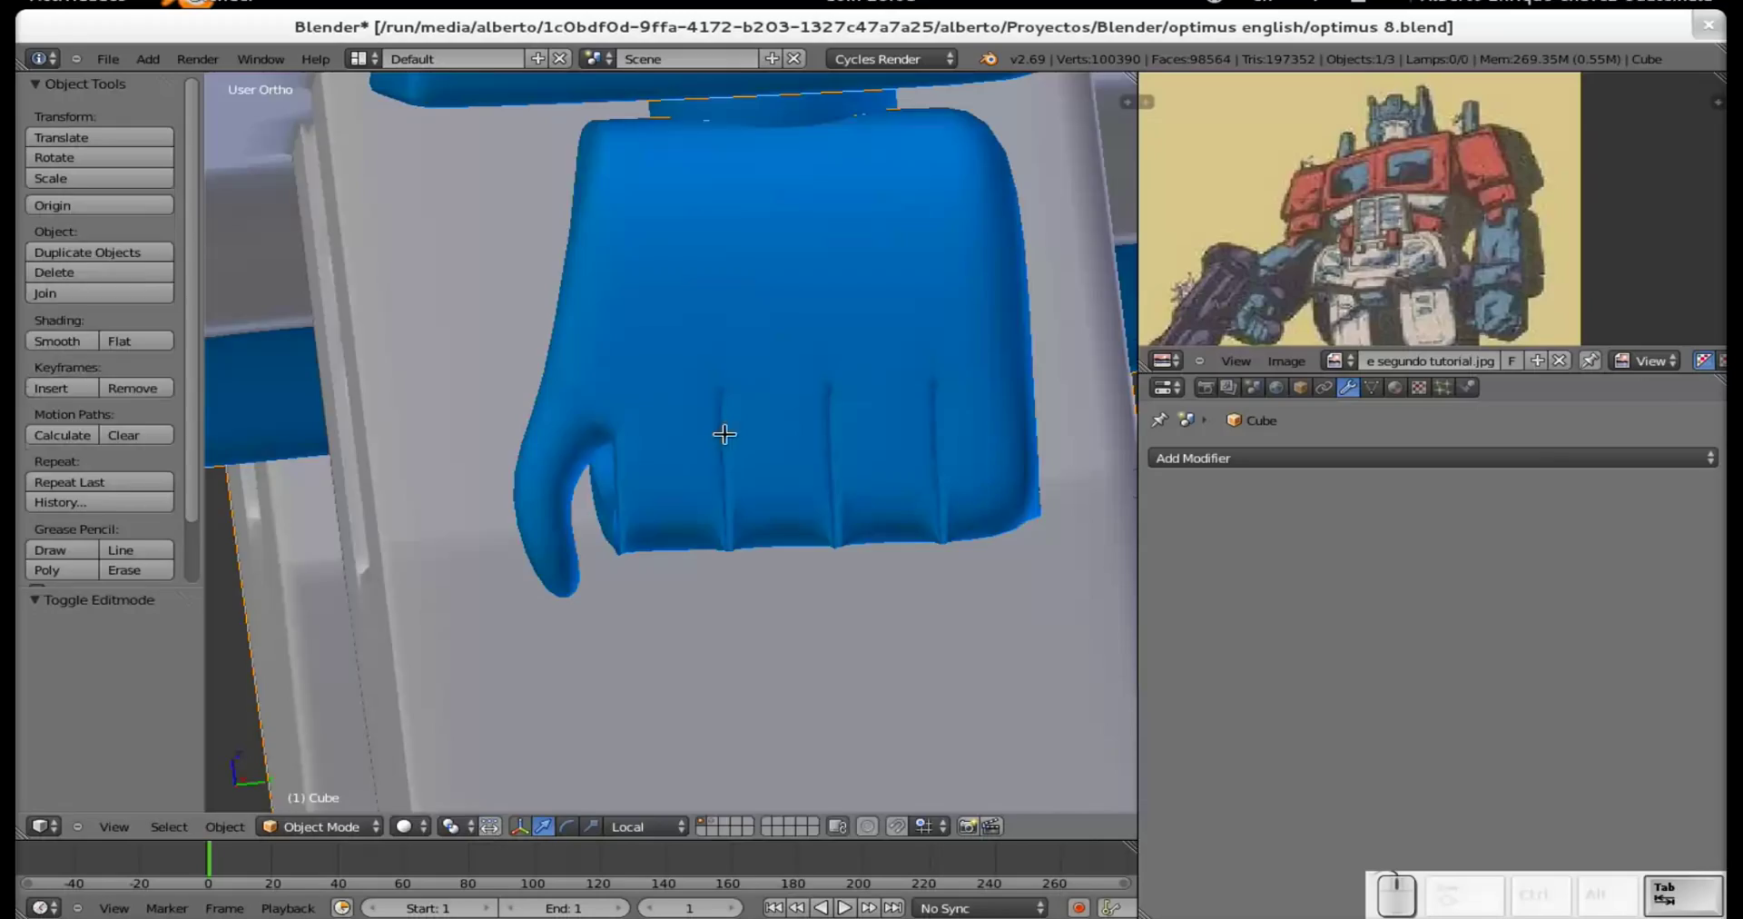
scroll(692, 443, down, 5)
middle_drag(696, 440, 455, 440)
scroll(652, 446, up, 5)
shift+middle_drag(797, 493, 786, 493)
scroll(514, 483, down, 2)
shift+middle_drag(513, 483, 486, 526)
shift+middle_drag(785, 444, 812, 433)
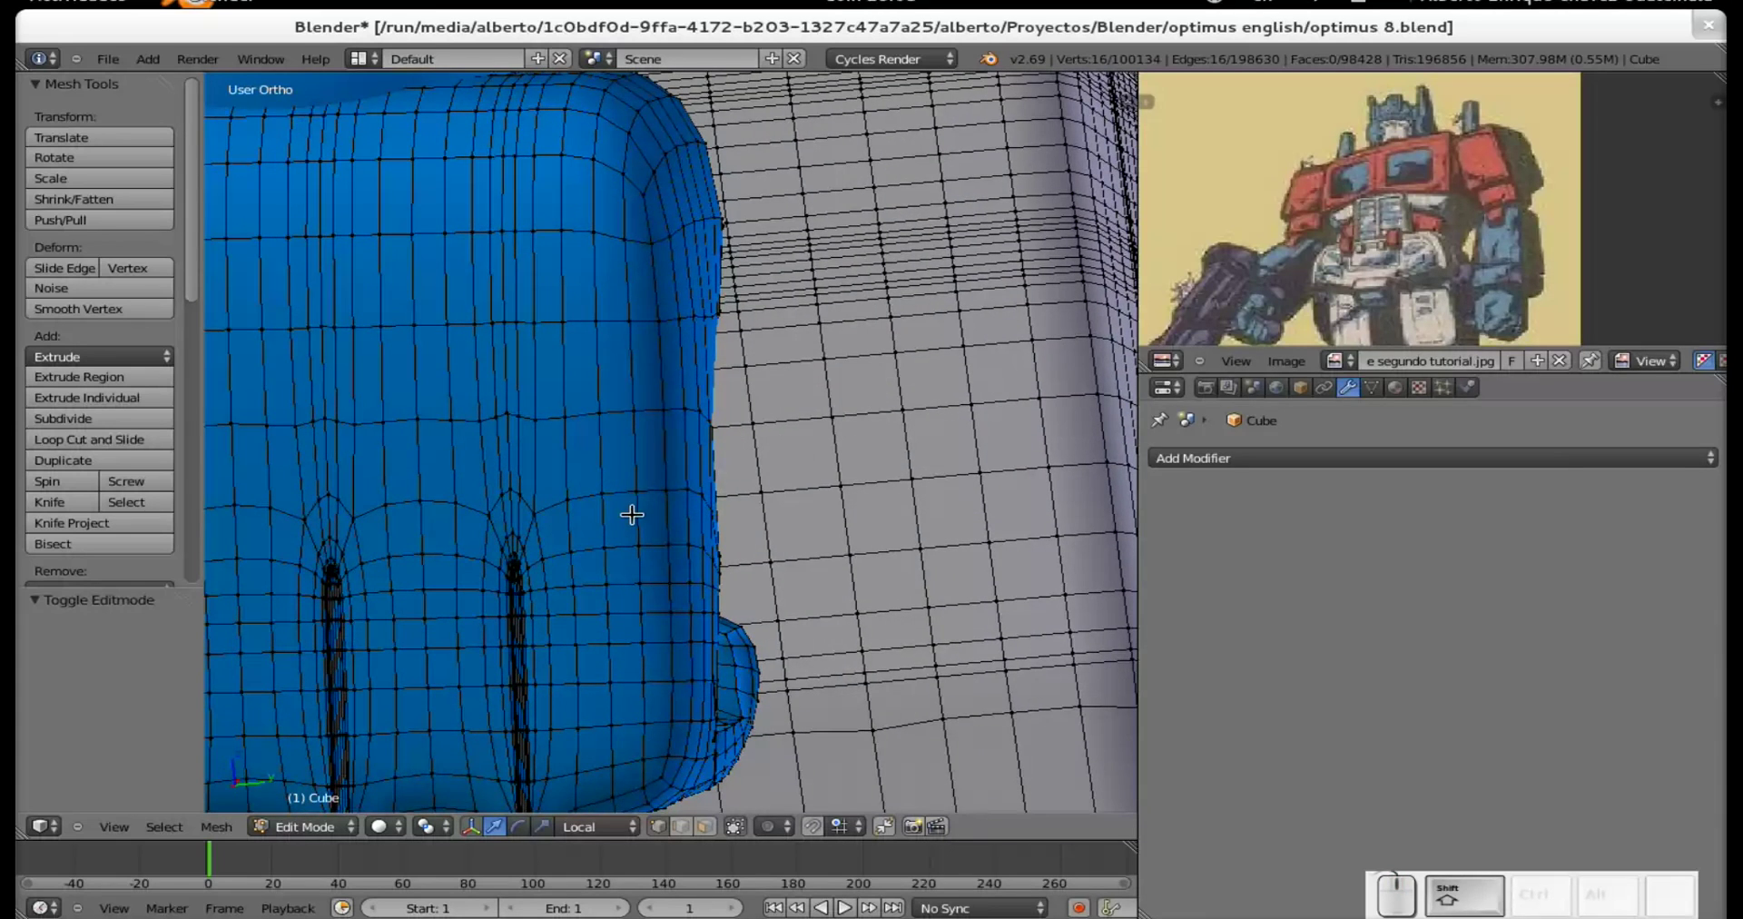
Enable proportional editing and move a vertex on the thumb's inner curve about -0.011 X, 0.113 Y and -0.069 Z with size 0.51.
scroll(632, 514, down, 3)
middle_drag(596, 541, 818, 454)
scroll(965, 417, up, 2)
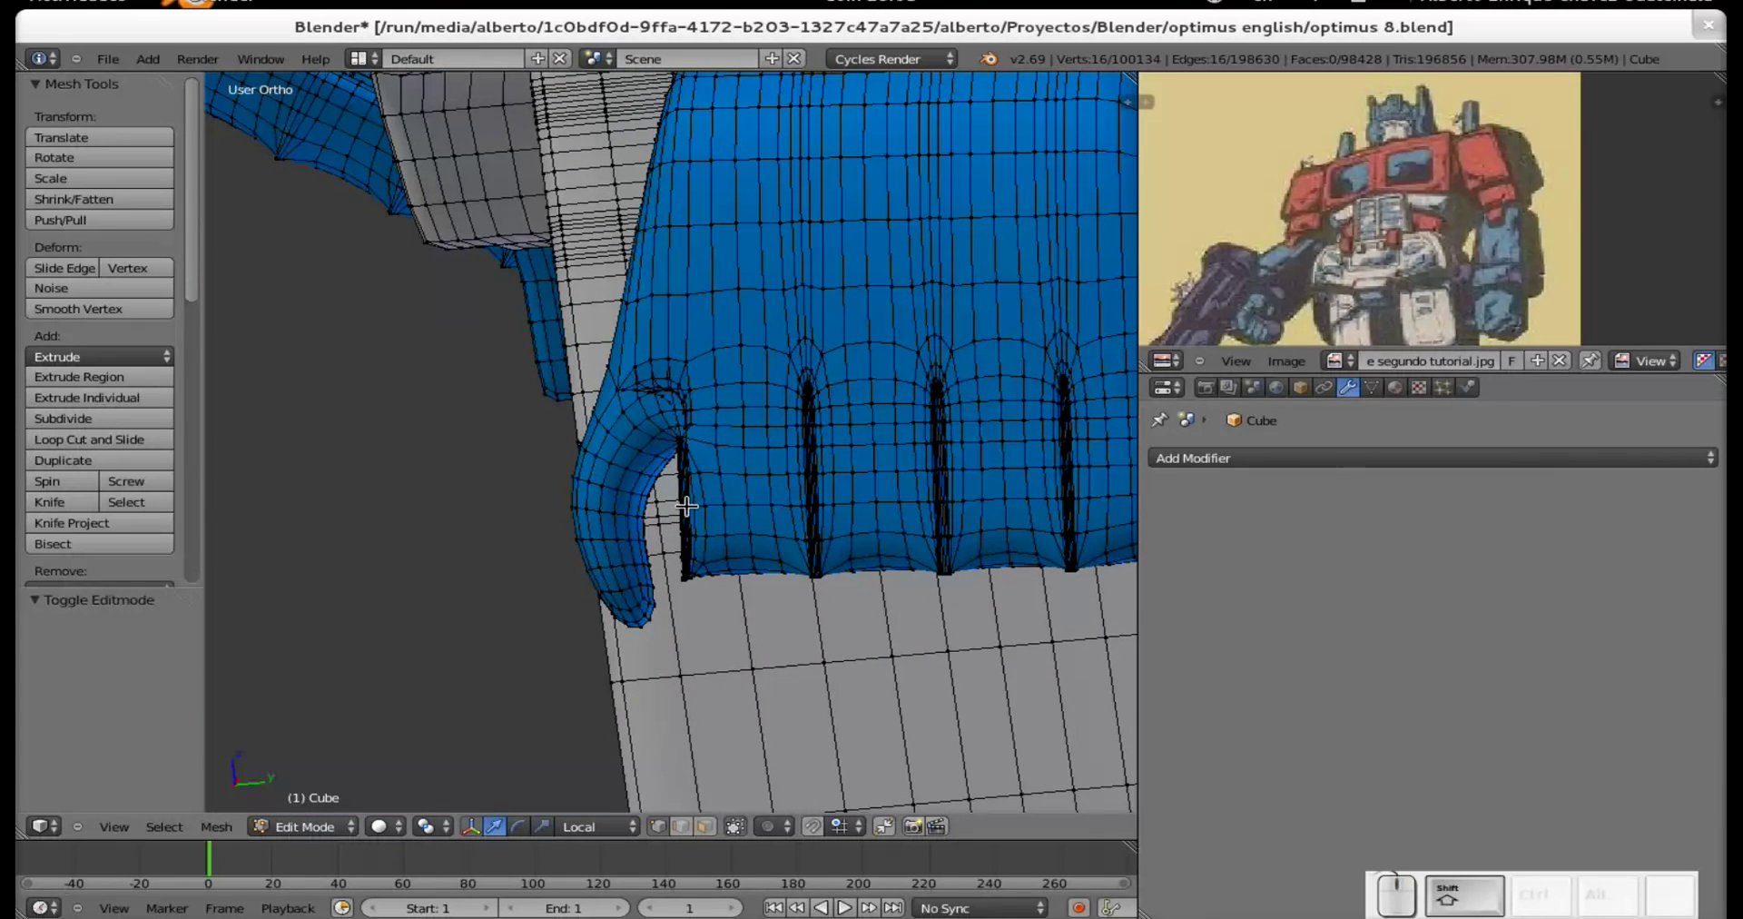
right_click(647, 491)
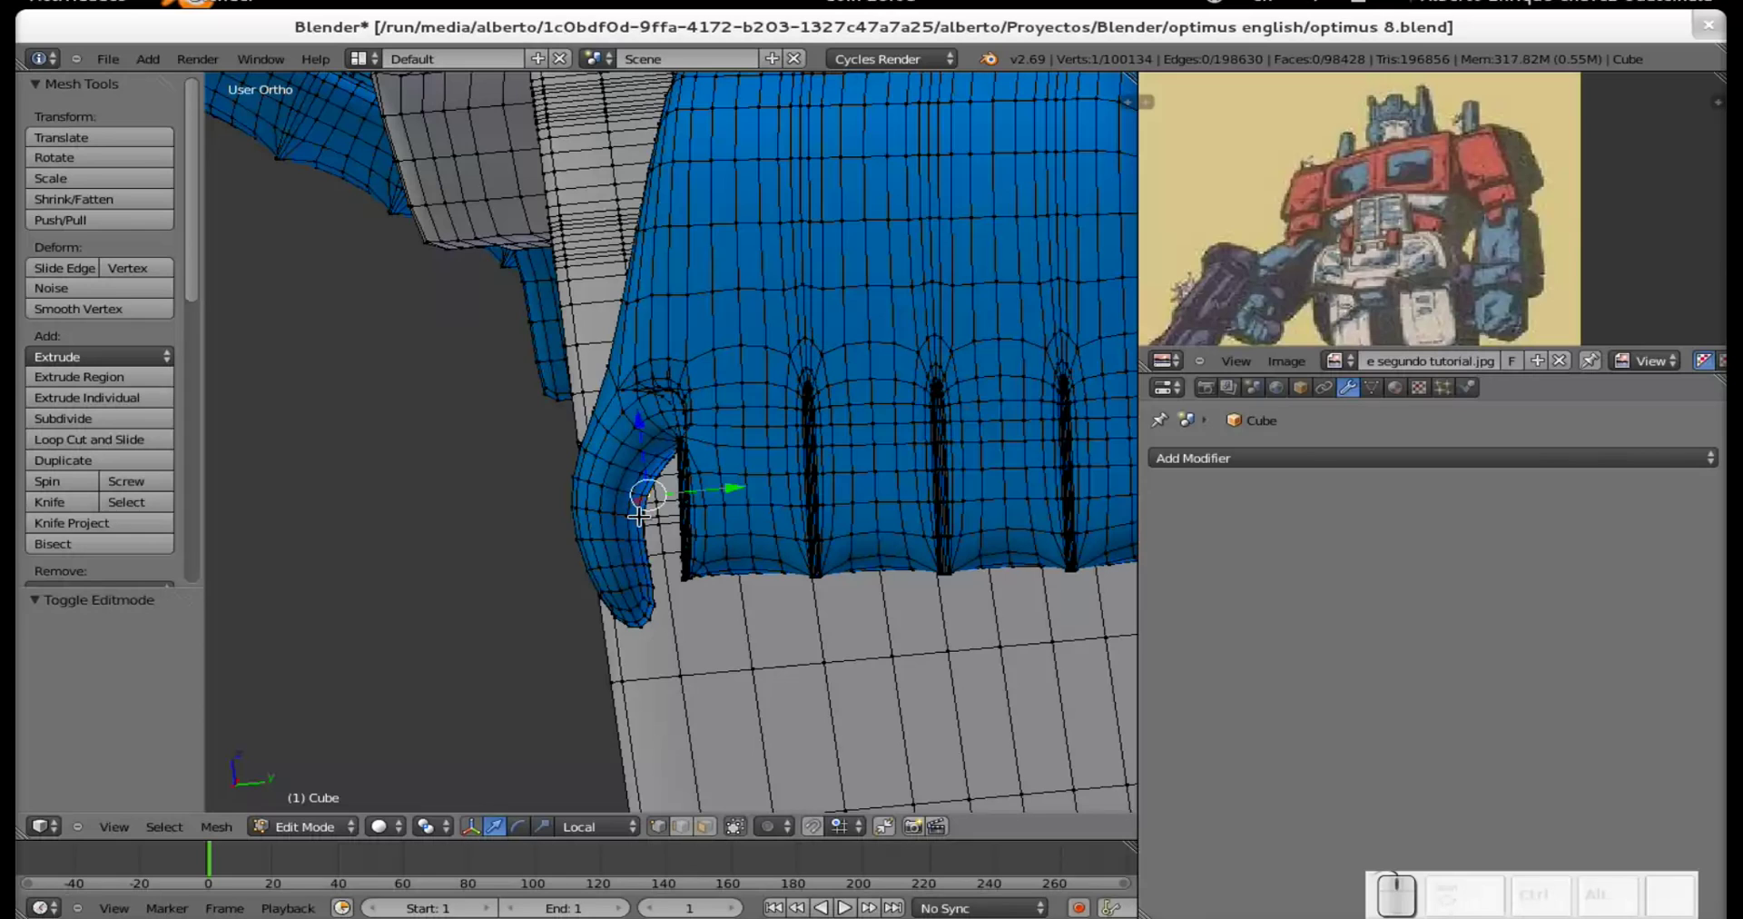
key(o)
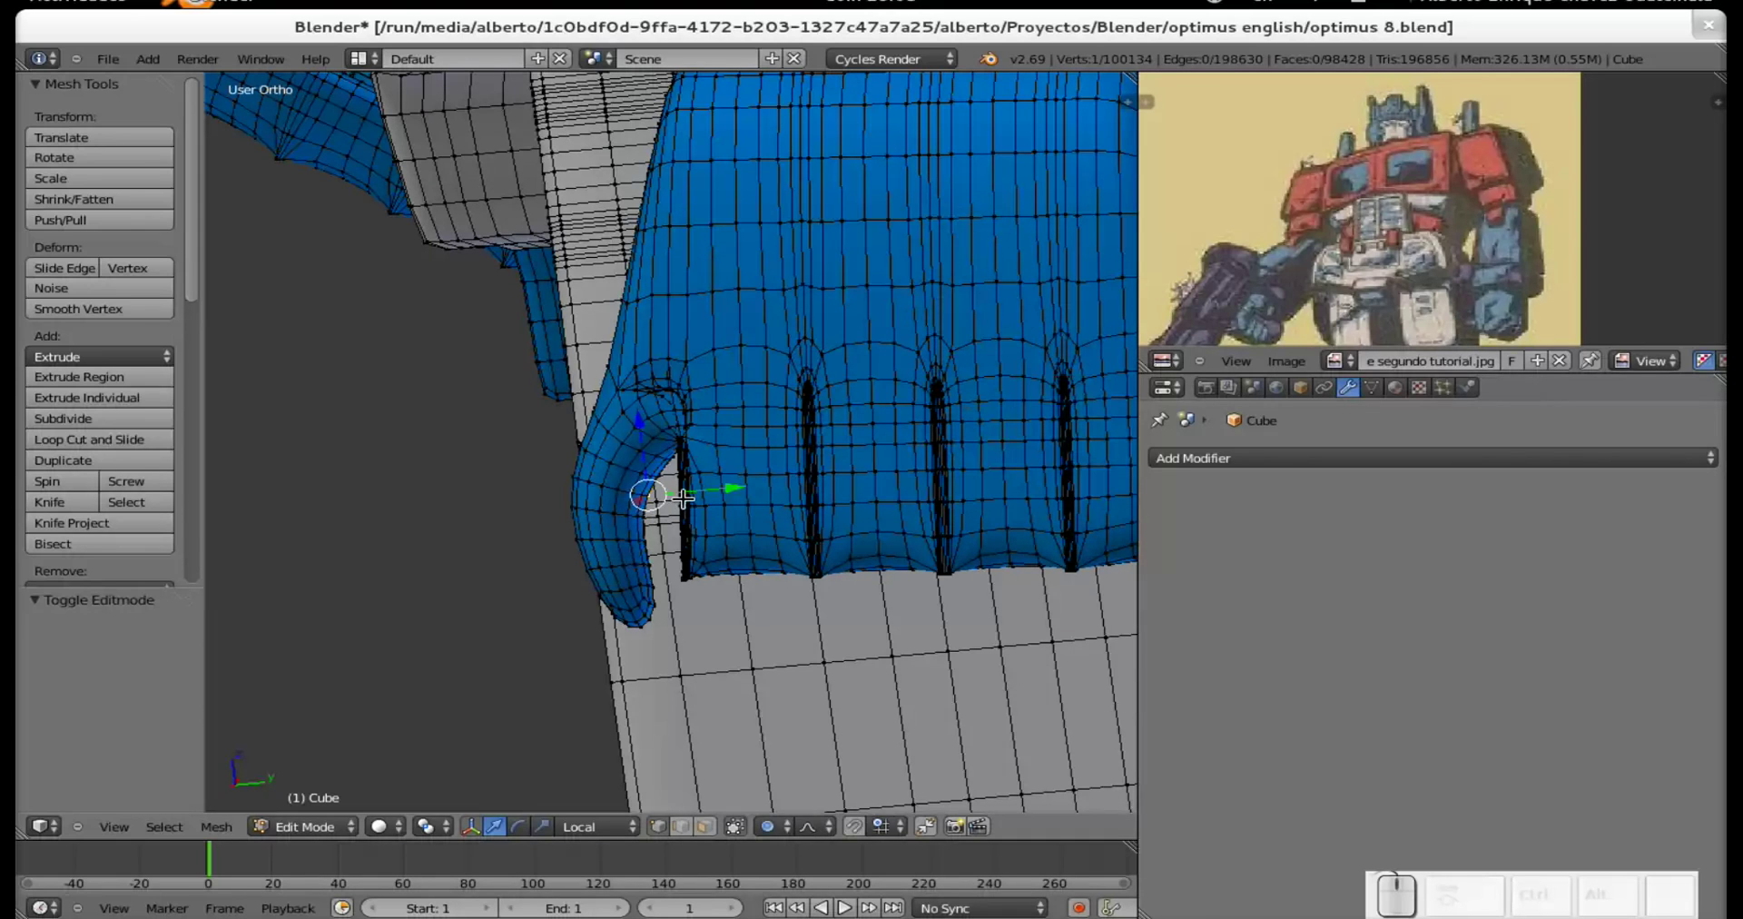
key(g)
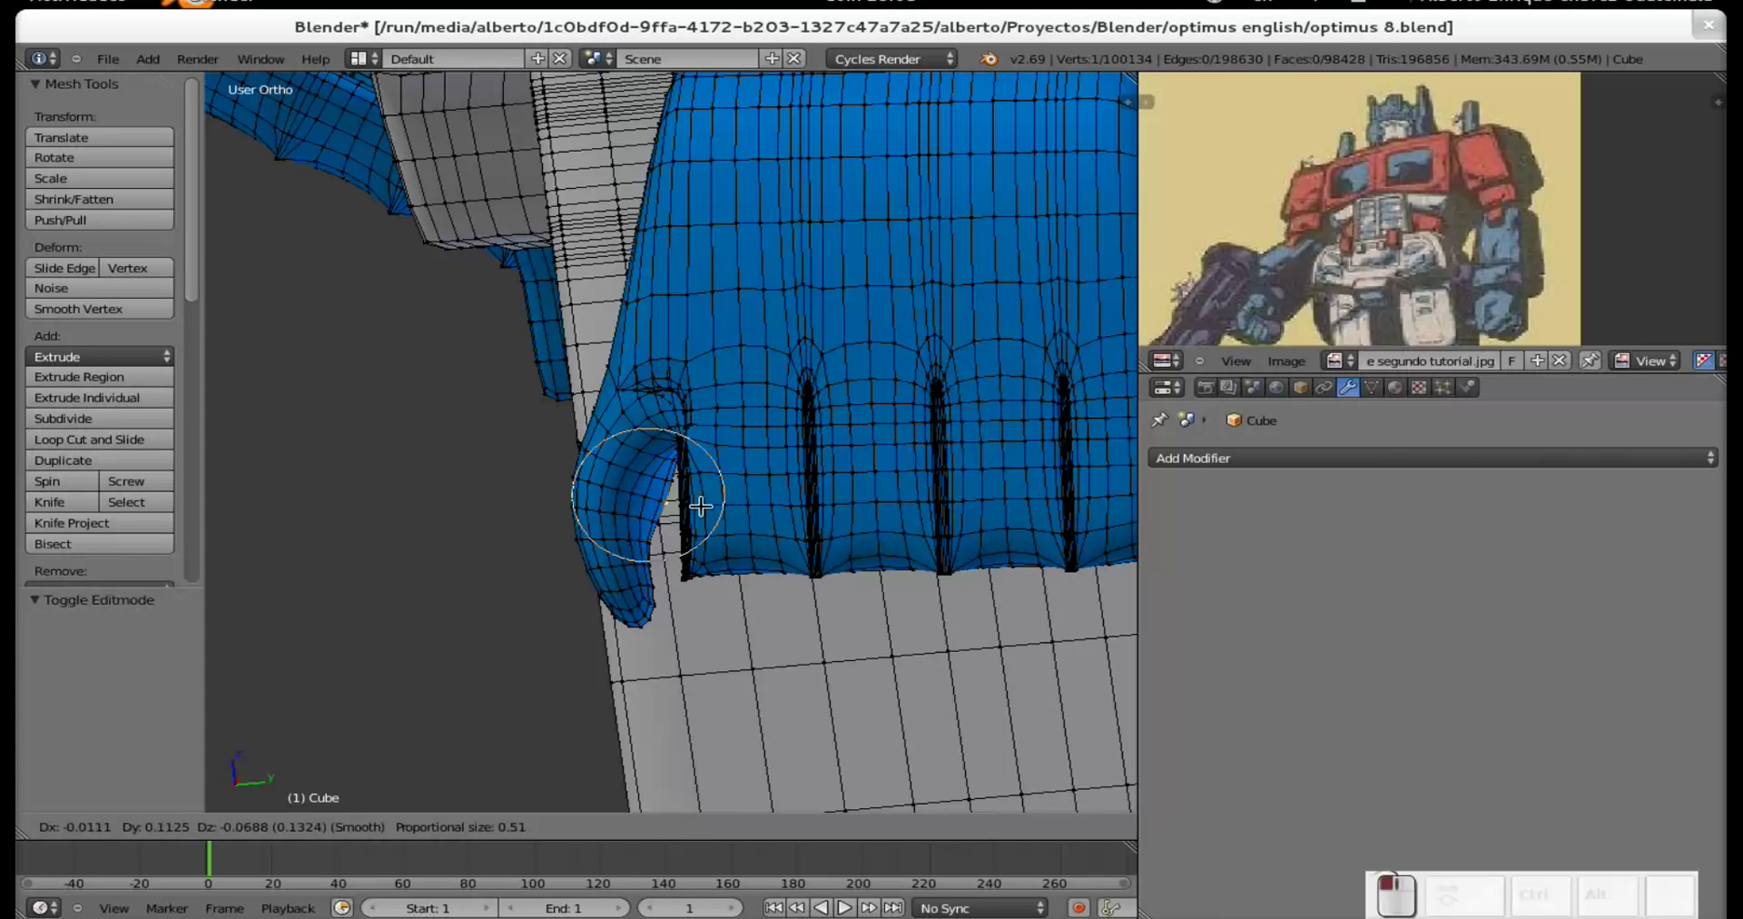
click(700, 506)
Move an inner-edge vertex near the thumb tip about -0.017 in X, 0.134 in Y and -0.015 in Z with proportional size 0.51.
right_click(650, 566)
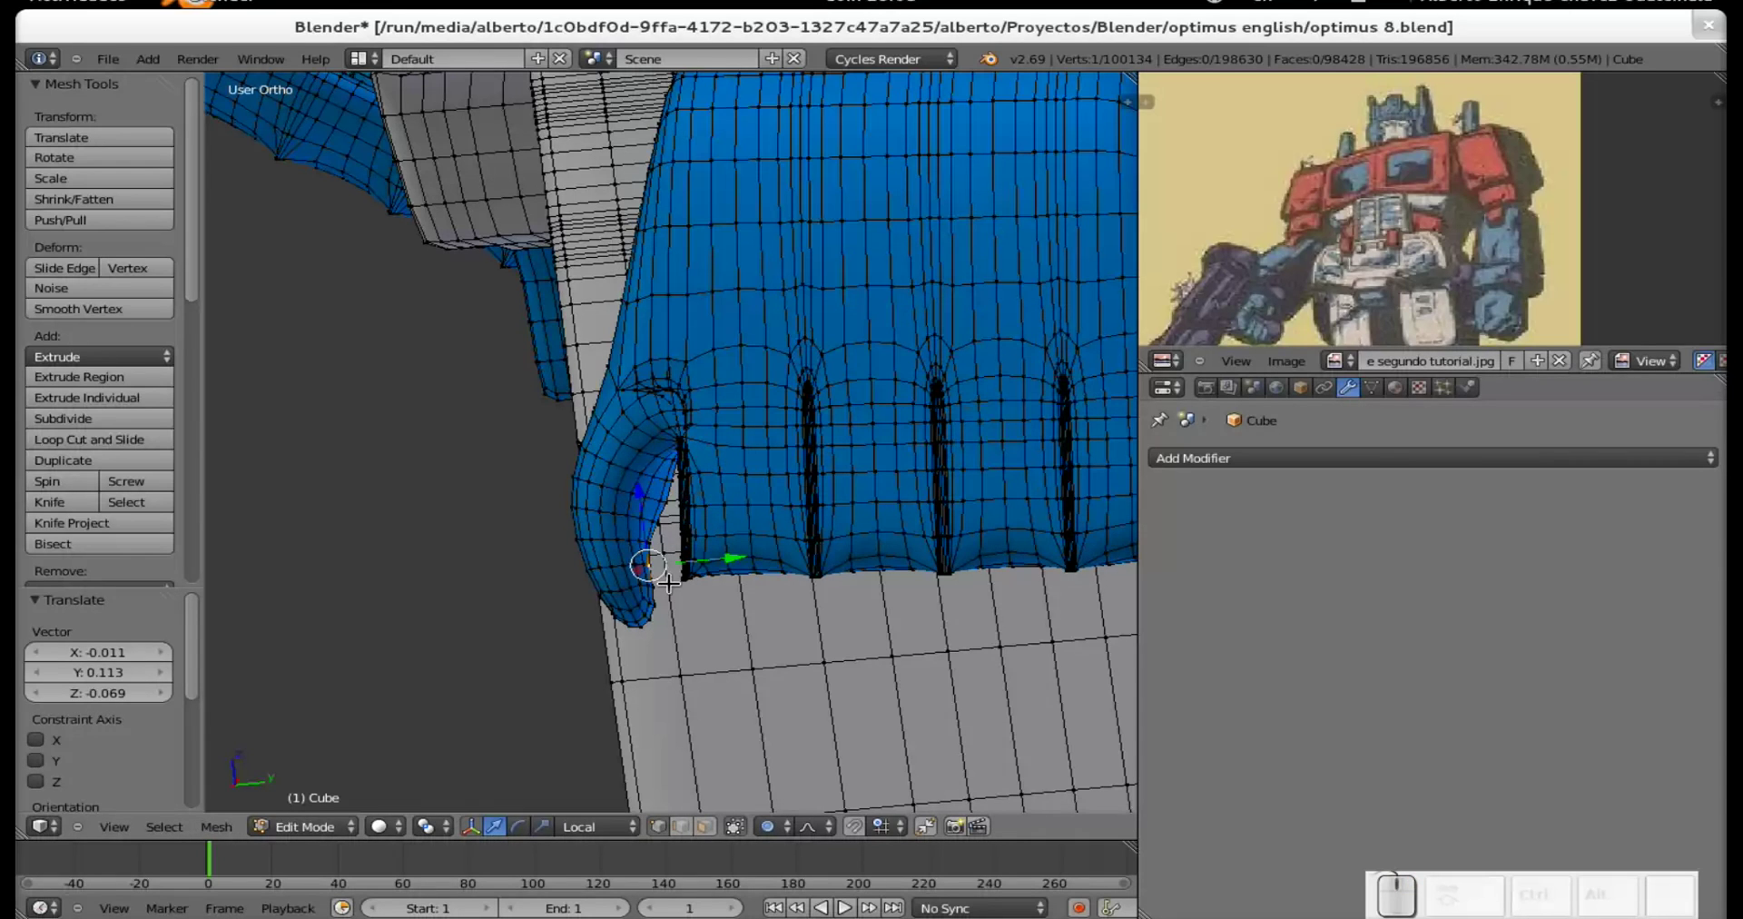
key(g)
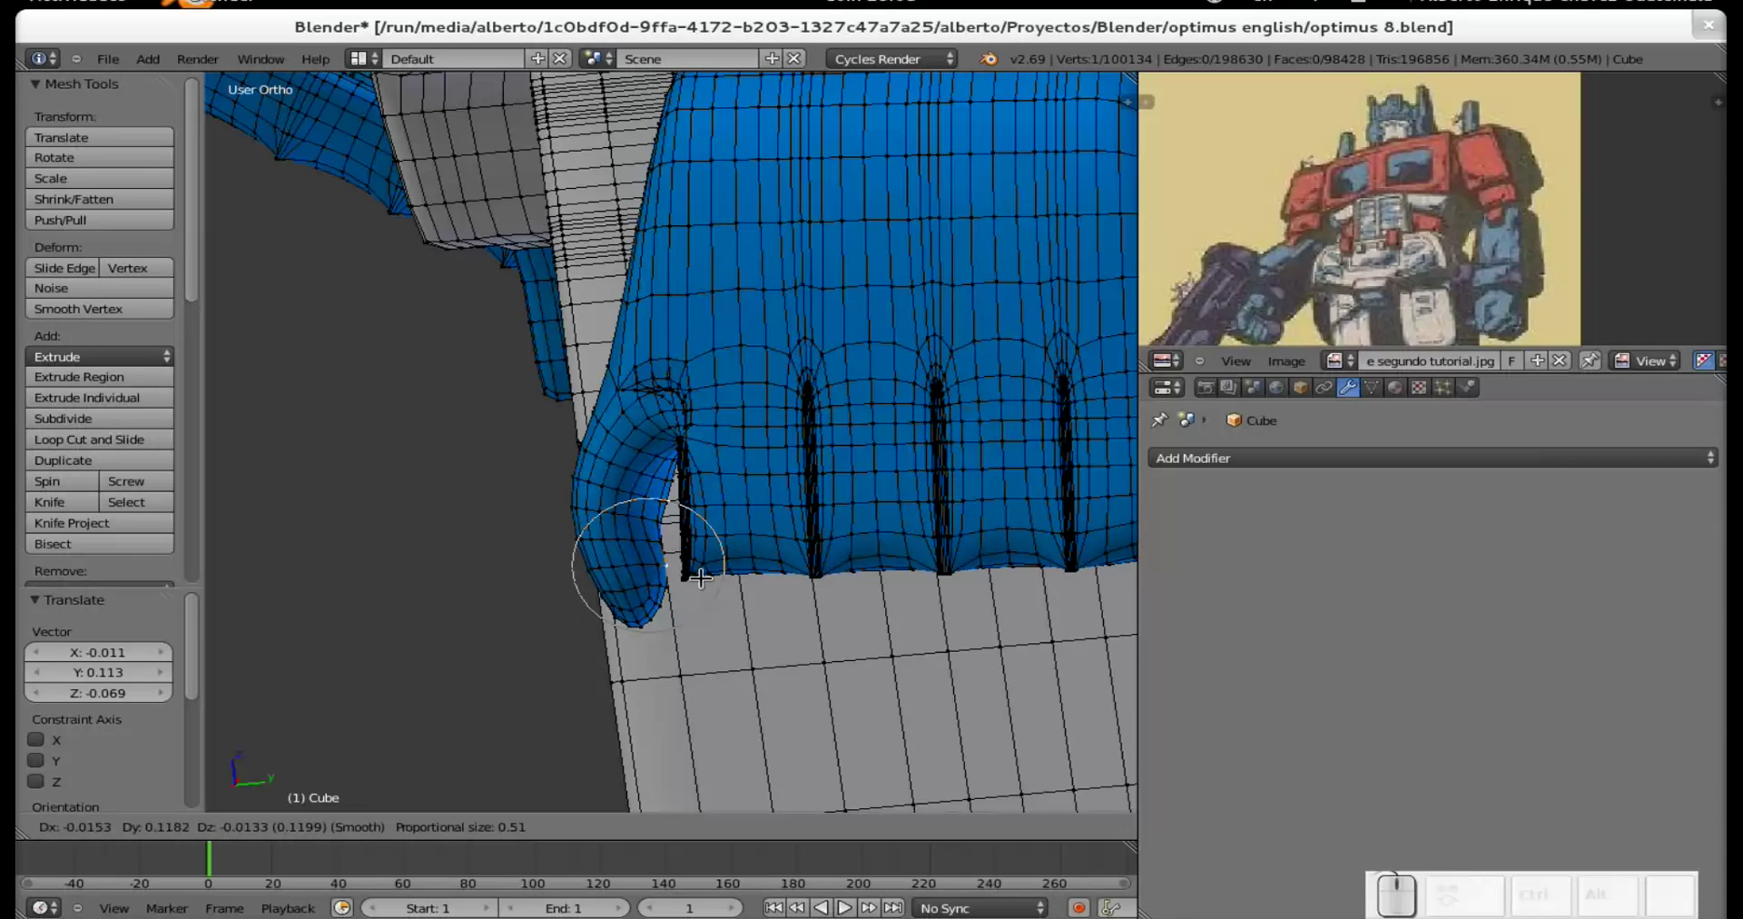
click(701, 576)
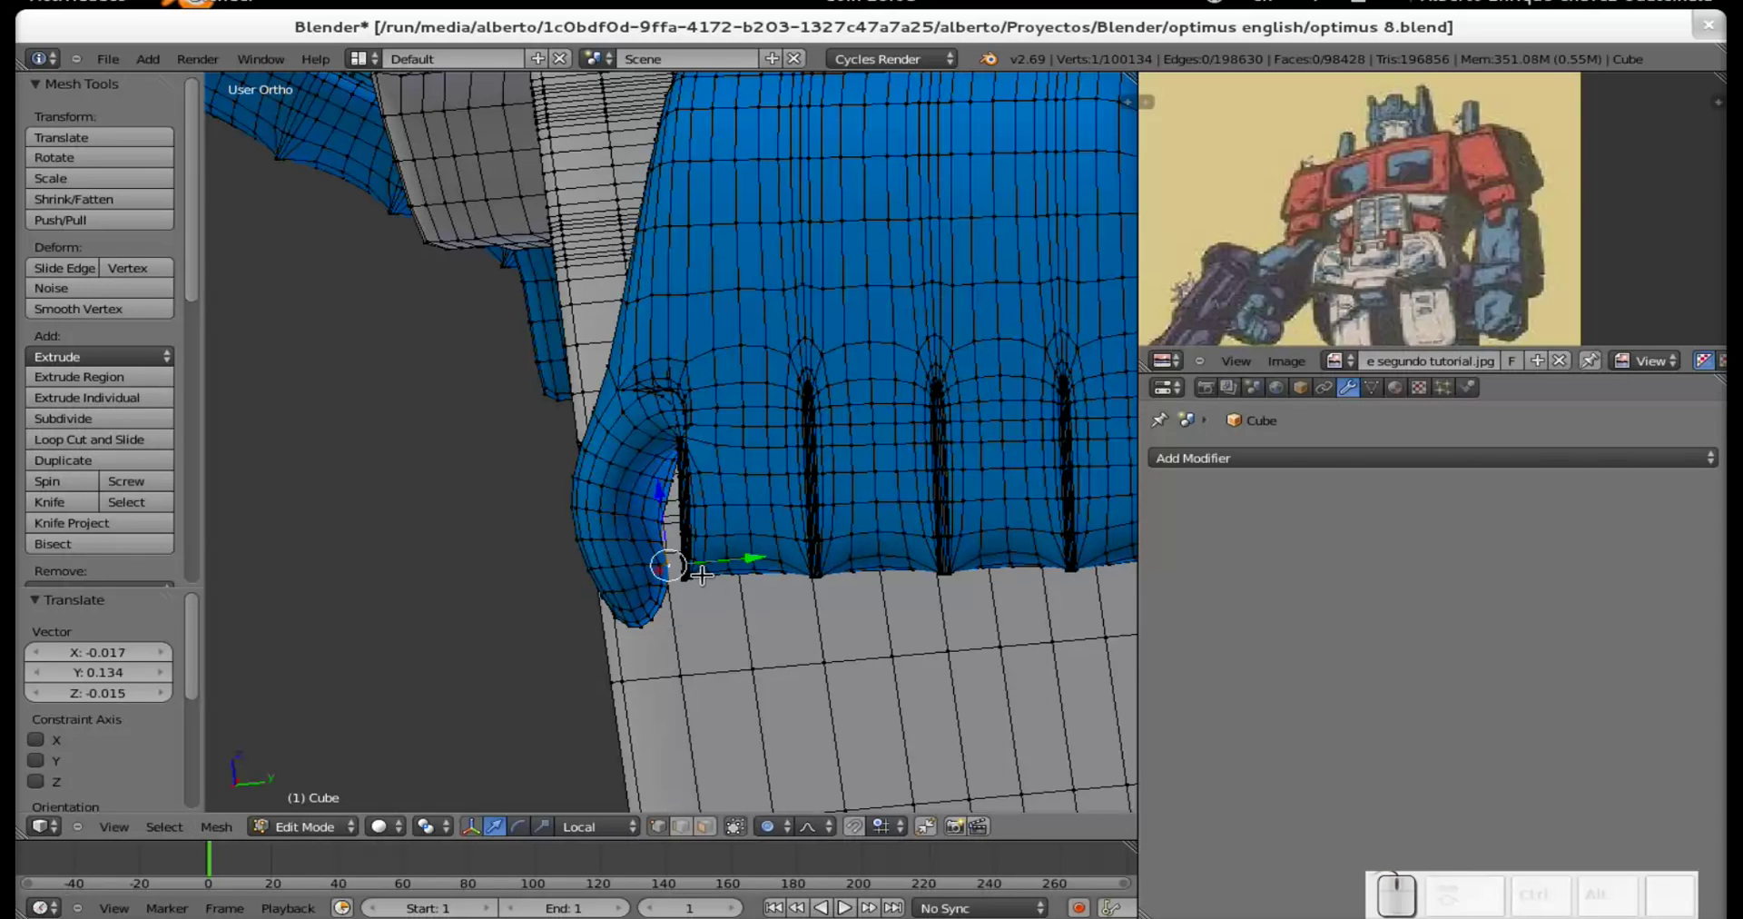
Circle-select the thumb's vertices from its base to the tip and deselect the stray vertex on the leg.
key(c)
mouse_move(610, 428)
mouse_down()
mouse_move(639, 617)
mouse_move(637, 454)
mouse_move(616, 400)
mouse_move(586, 468)
mouse_move(599, 574)
mouse_up()
key(Escape)
mouse_move(627, 510)
middle_down()
mouse_move(762, 482)
mouse_move(475, 447)
mouse_move(595, 490)
mouse_move(602, 510)
middle_up()
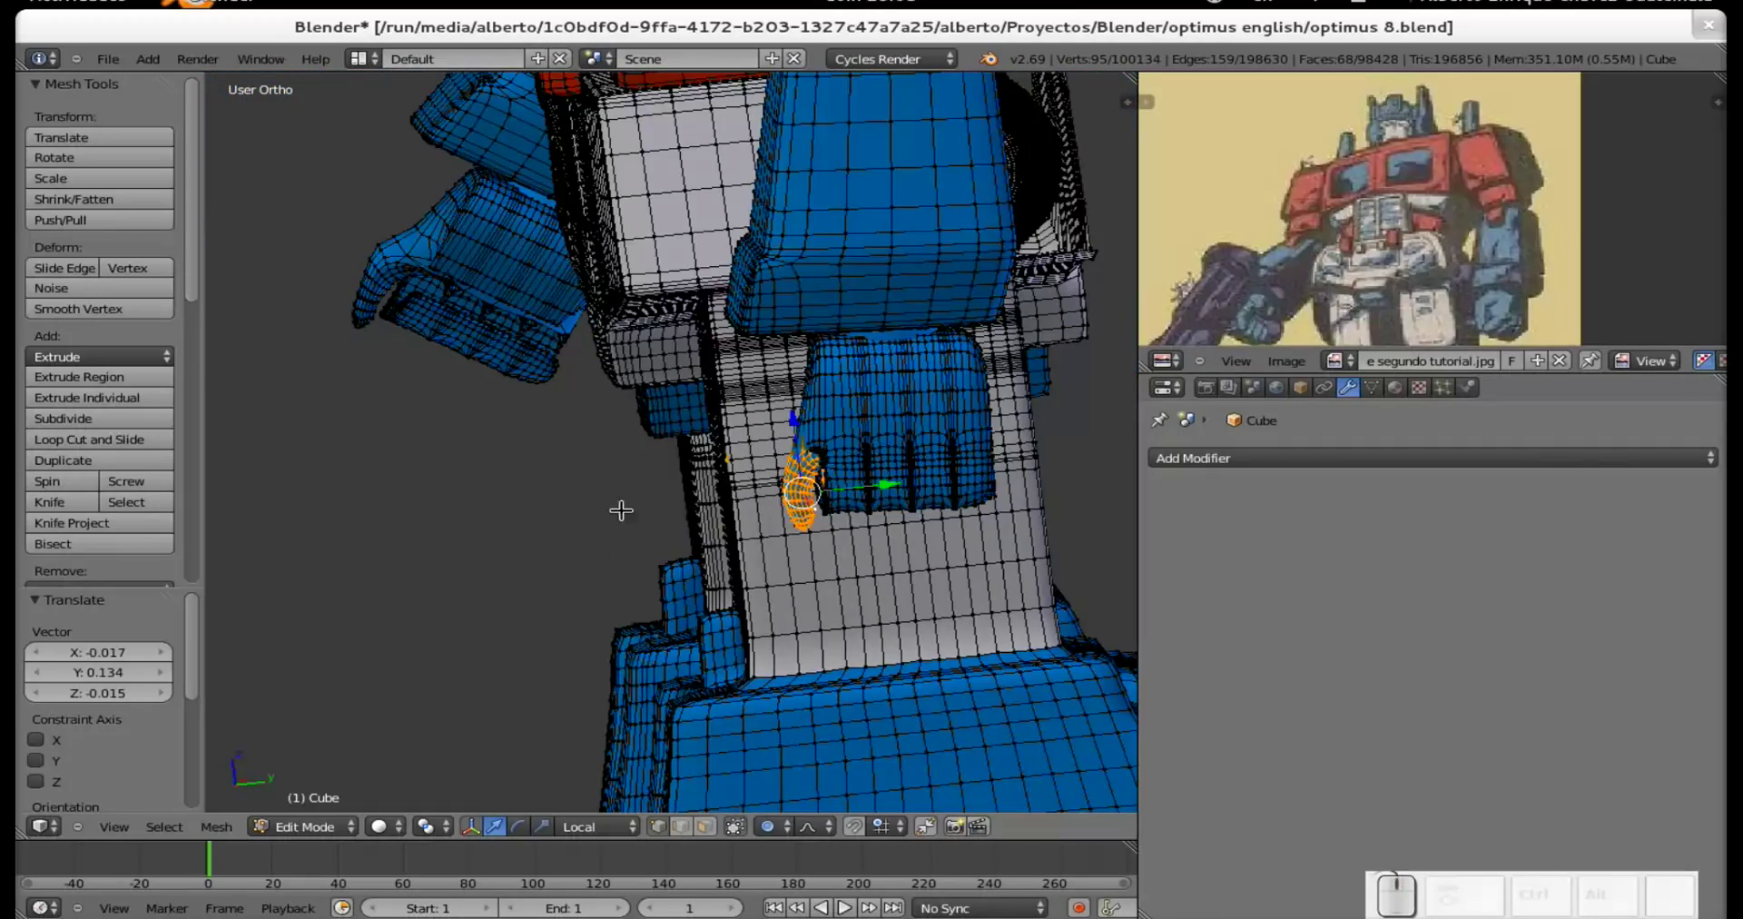
middle_drag(746, 511, 586, 433)
scroll(809, 500, up, 5)
shift+right_click(1011, 538)
Remove the stray vertices along the side of the finger behind the thumb from the selection.
scroll(777, 484, down, 3)
scroll(585, 433, down, 3)
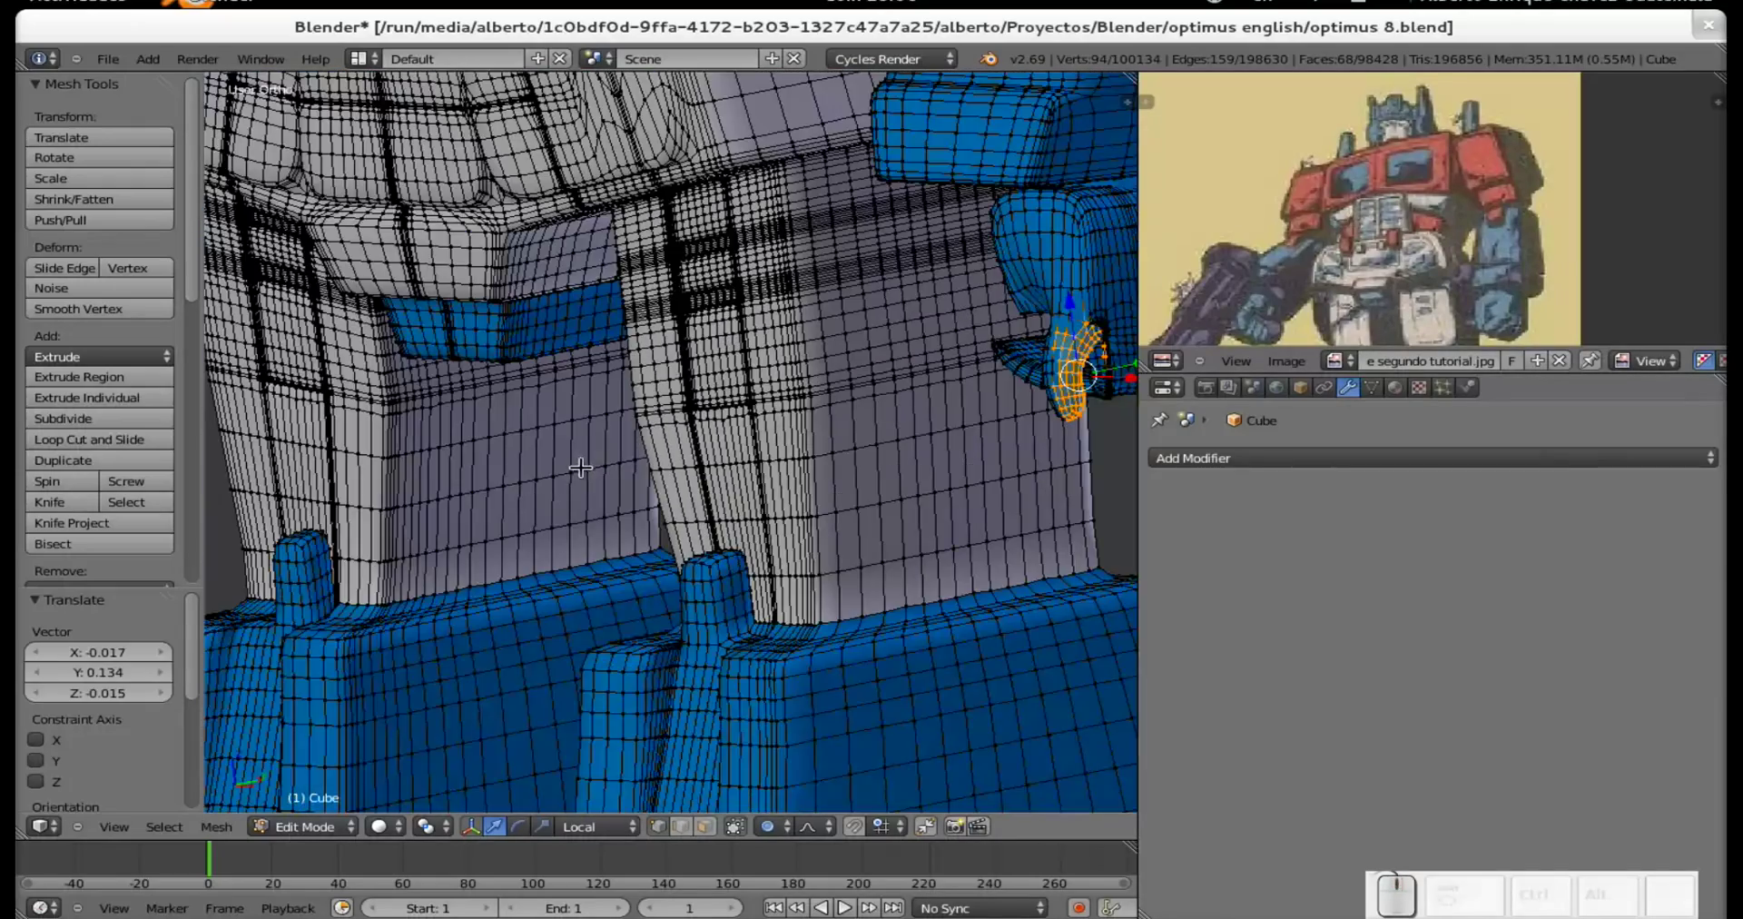
scroll(399, 429, up, 3)
key(KP_Decimal)
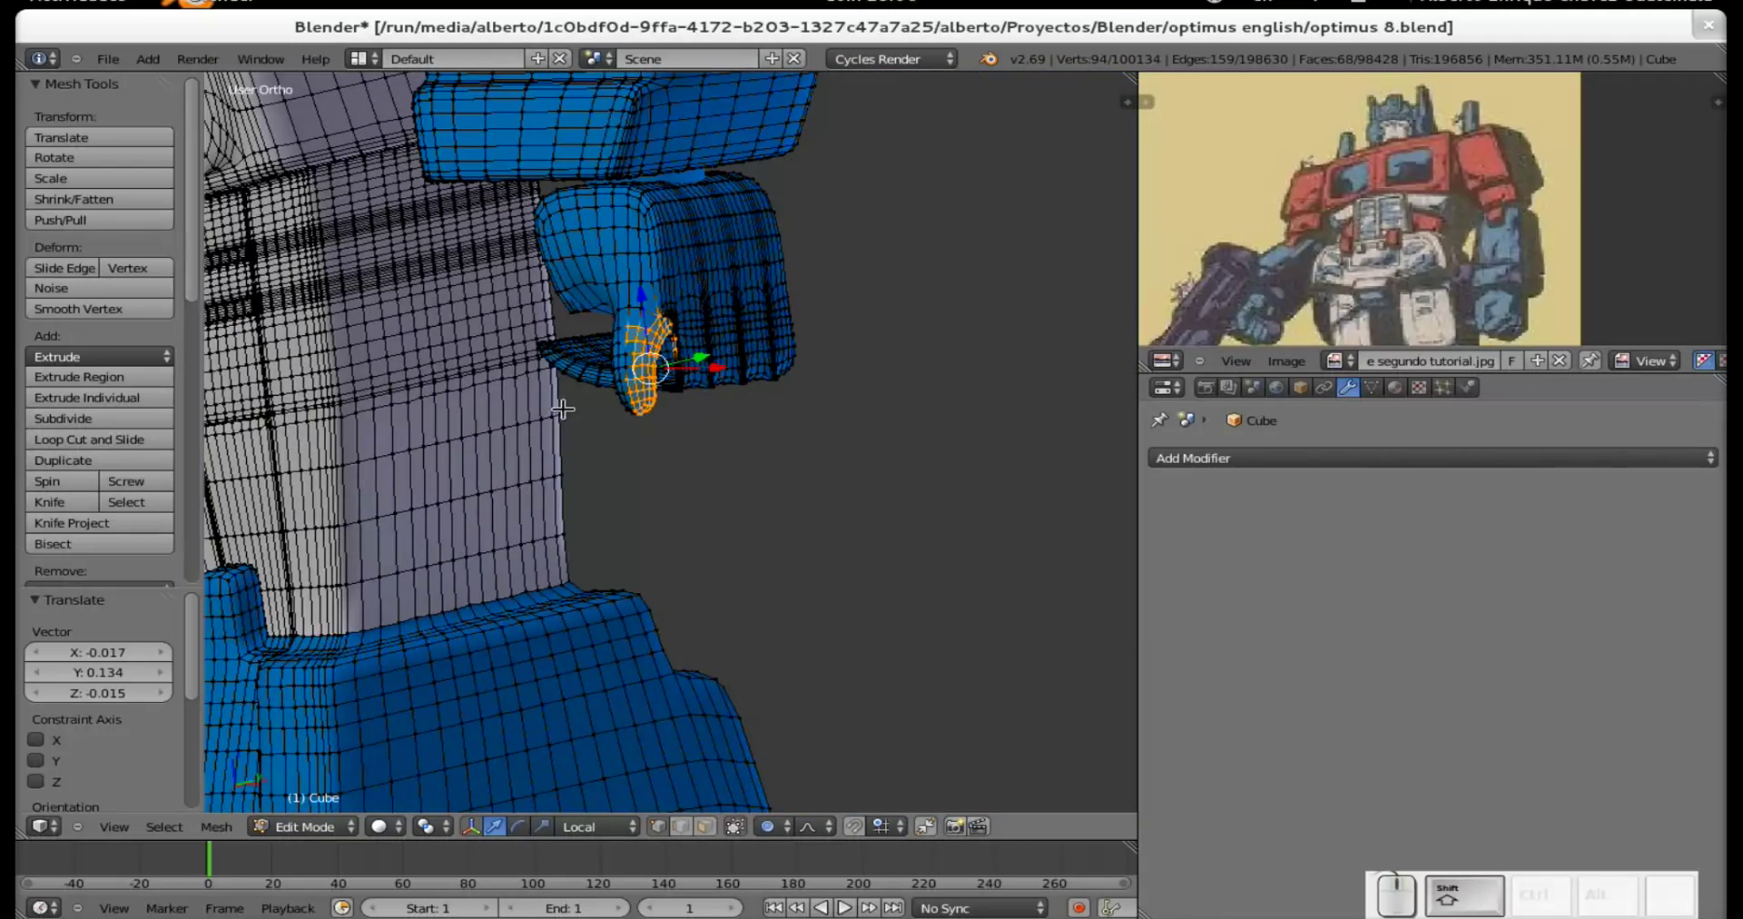
scroll(728, 233, up, 3)
shift+middle_drag(720, 366, 654, 556)
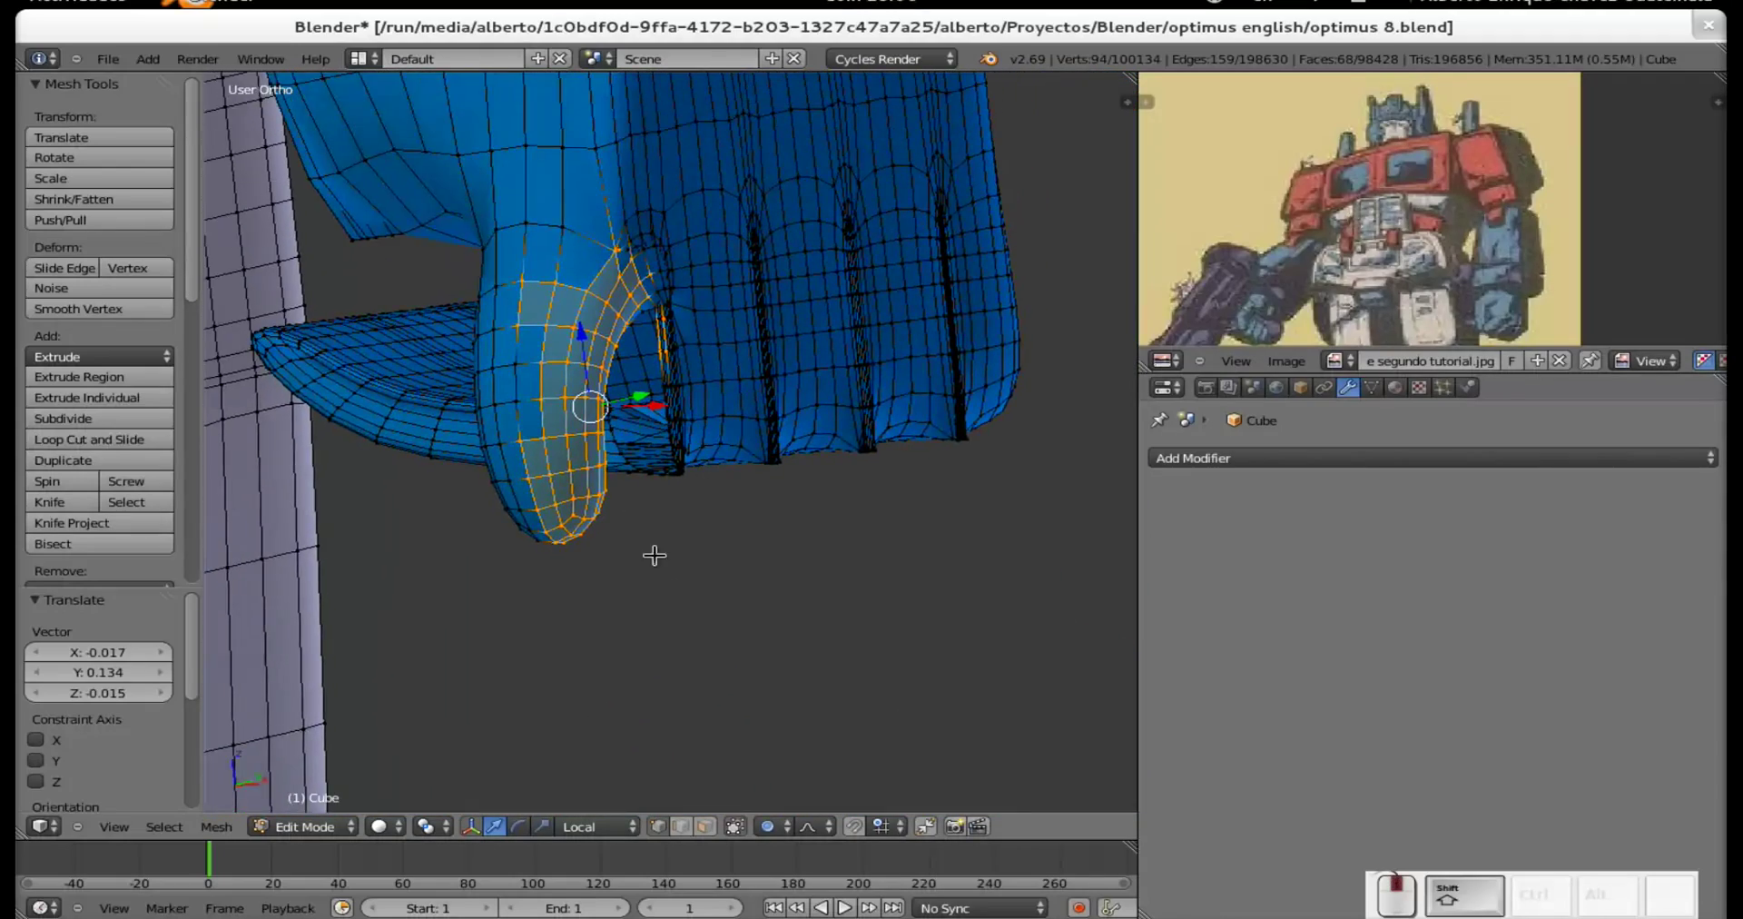
scroll(654, 557, up, 4)
shift+middle_drag(686, 331, 720, 369)
key(c)
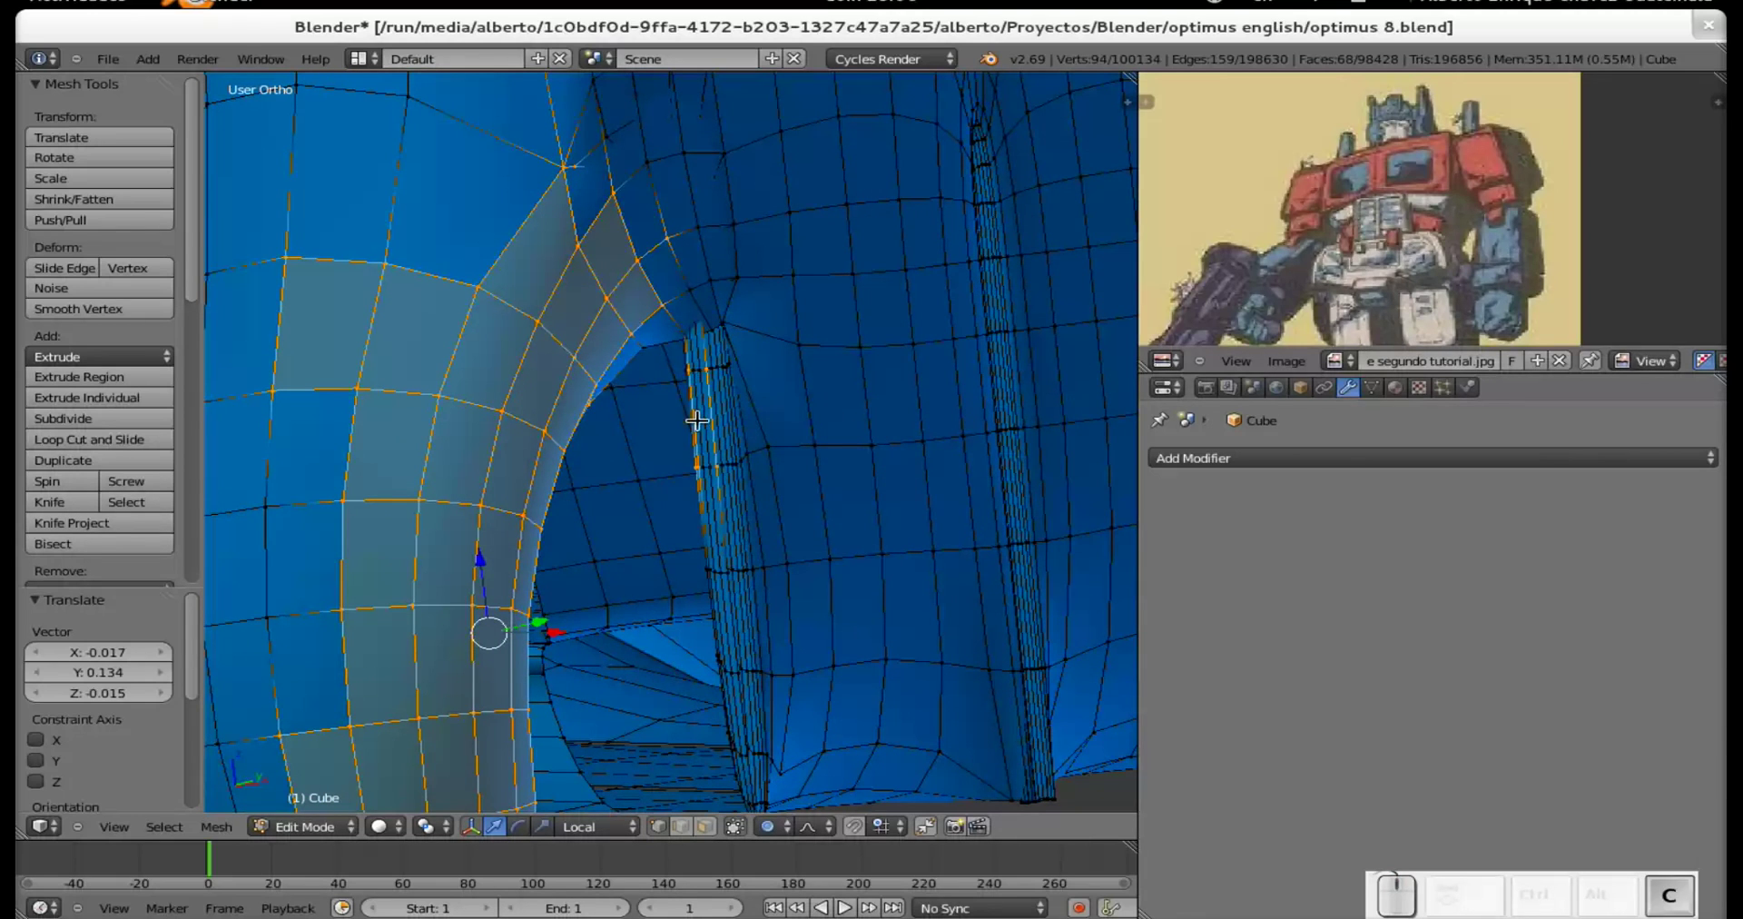
mouse_move(692, 449)
middle_down()
mouse_move(704, 461)
mouse_move(704, 385)
middle_up()
key(Escape)
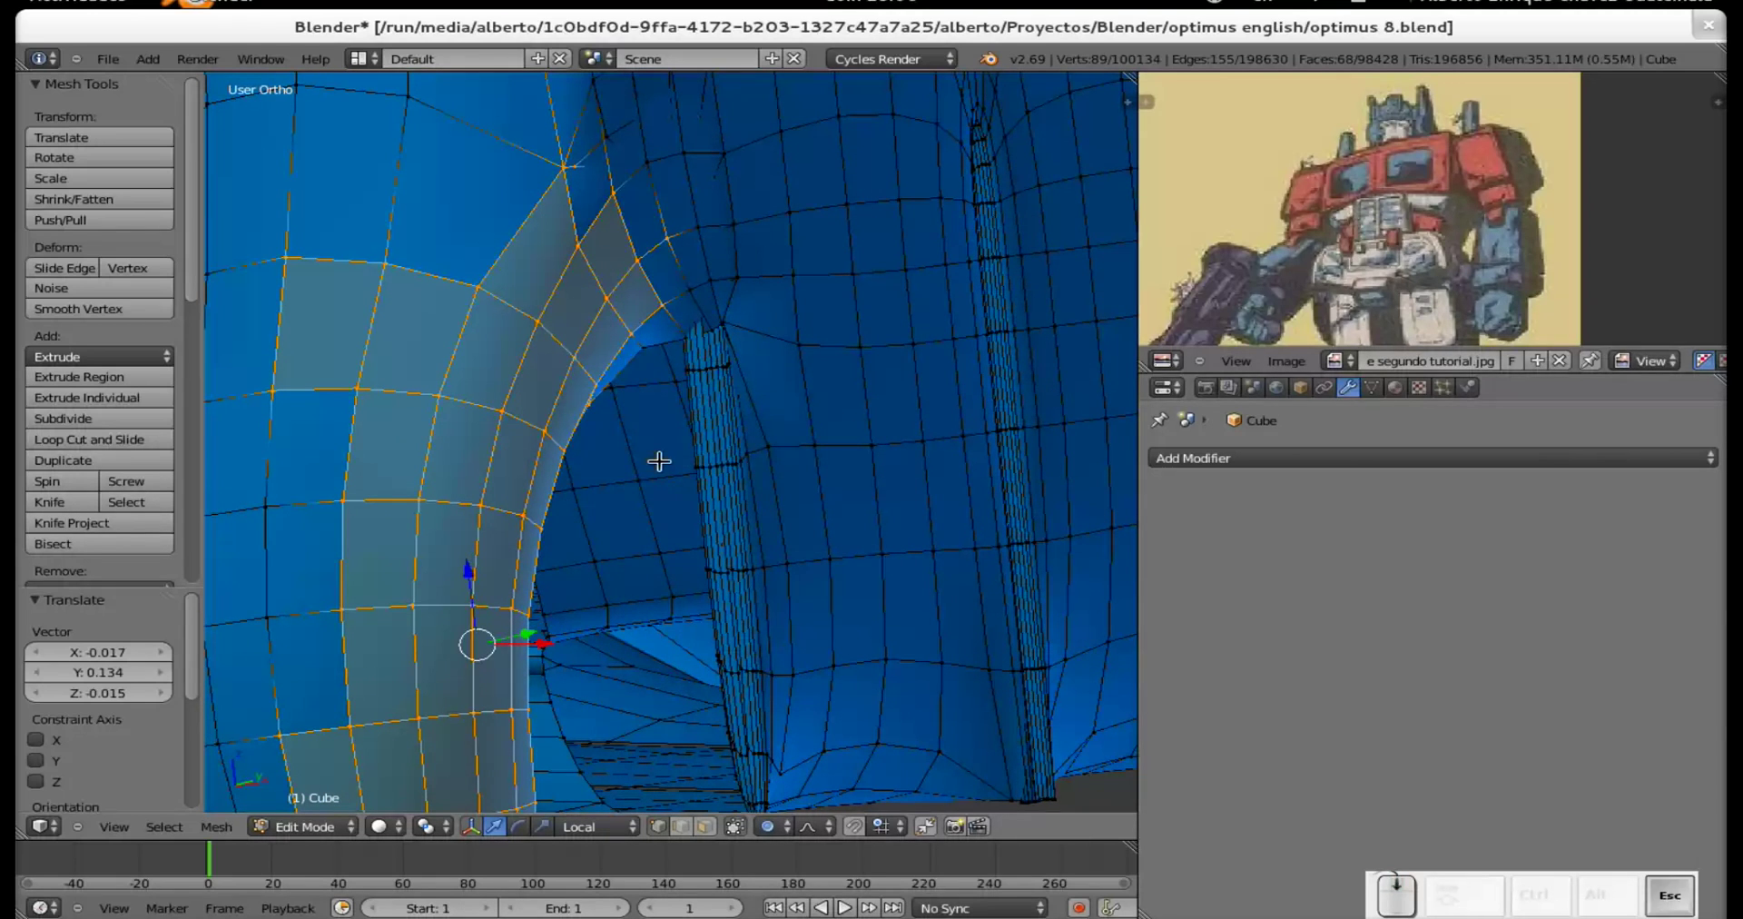
Circle-select the remaining vertices on the thumb's other side, from its base to the tip, extending the current selection.
scroll(659, 461, down, 10)
scroll(544, 463, up, 10)
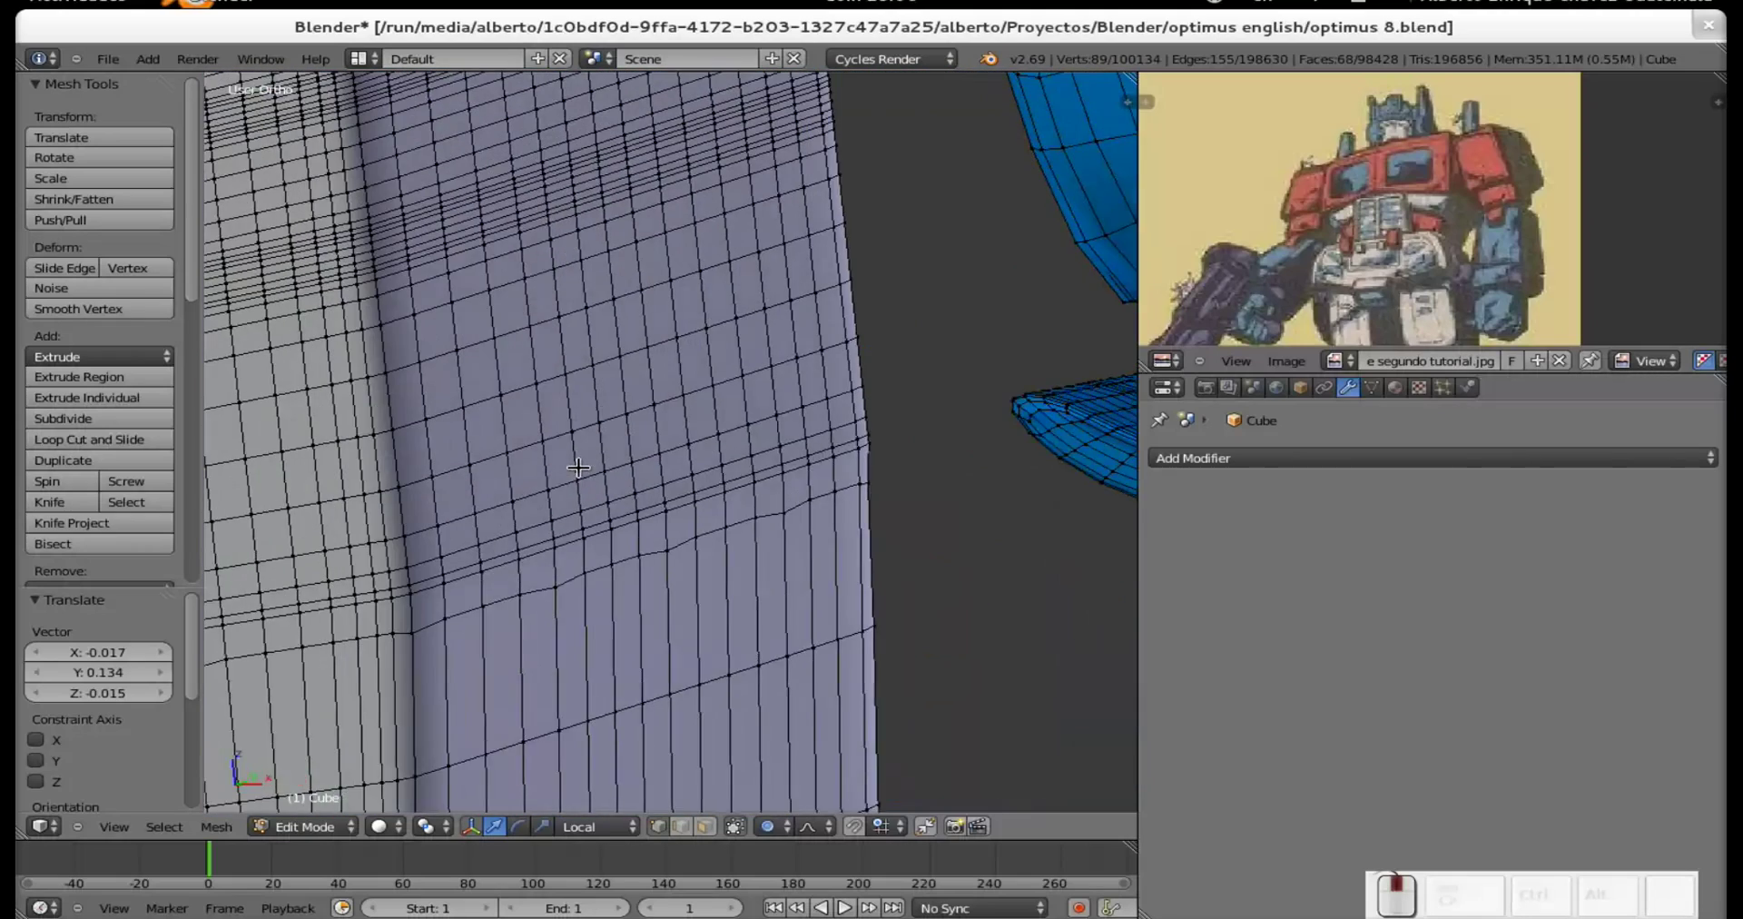
shift+middle_drag(578, 468, 807, 468)
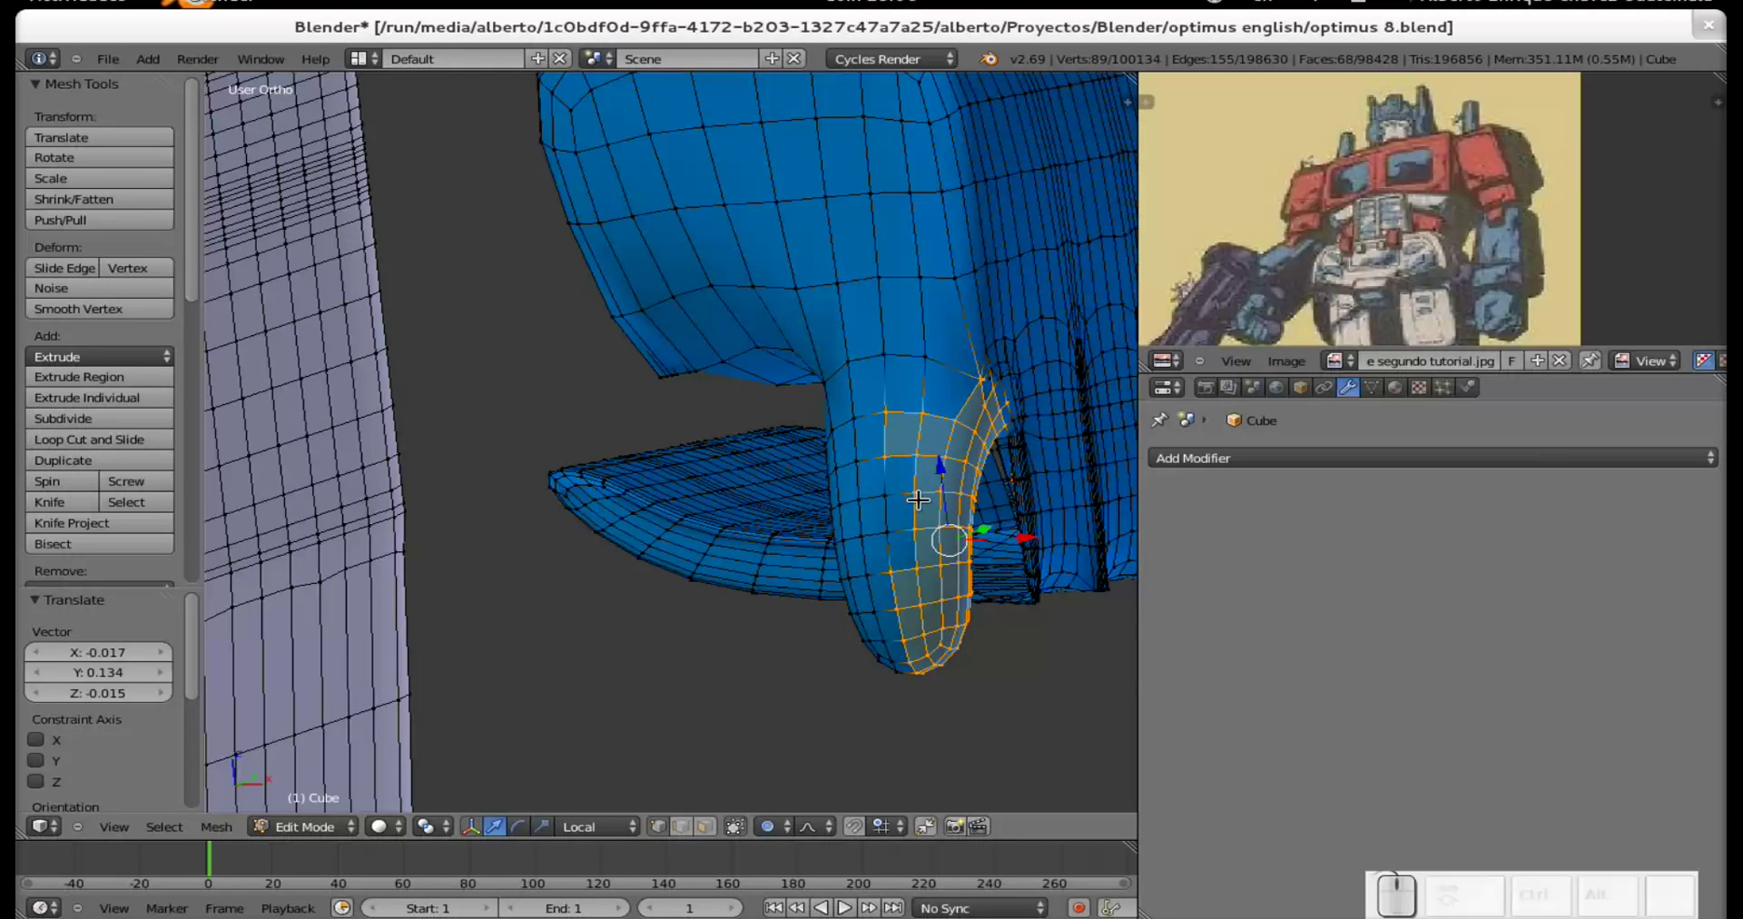
key(c)
mouse_move(865, 449)
mouse_down()
mouse_move(857, 426)
mouse_move(844, 531)
mouse_move(908, 640)
mouse_move(911, 693)
mouse_up()
key(Escape)
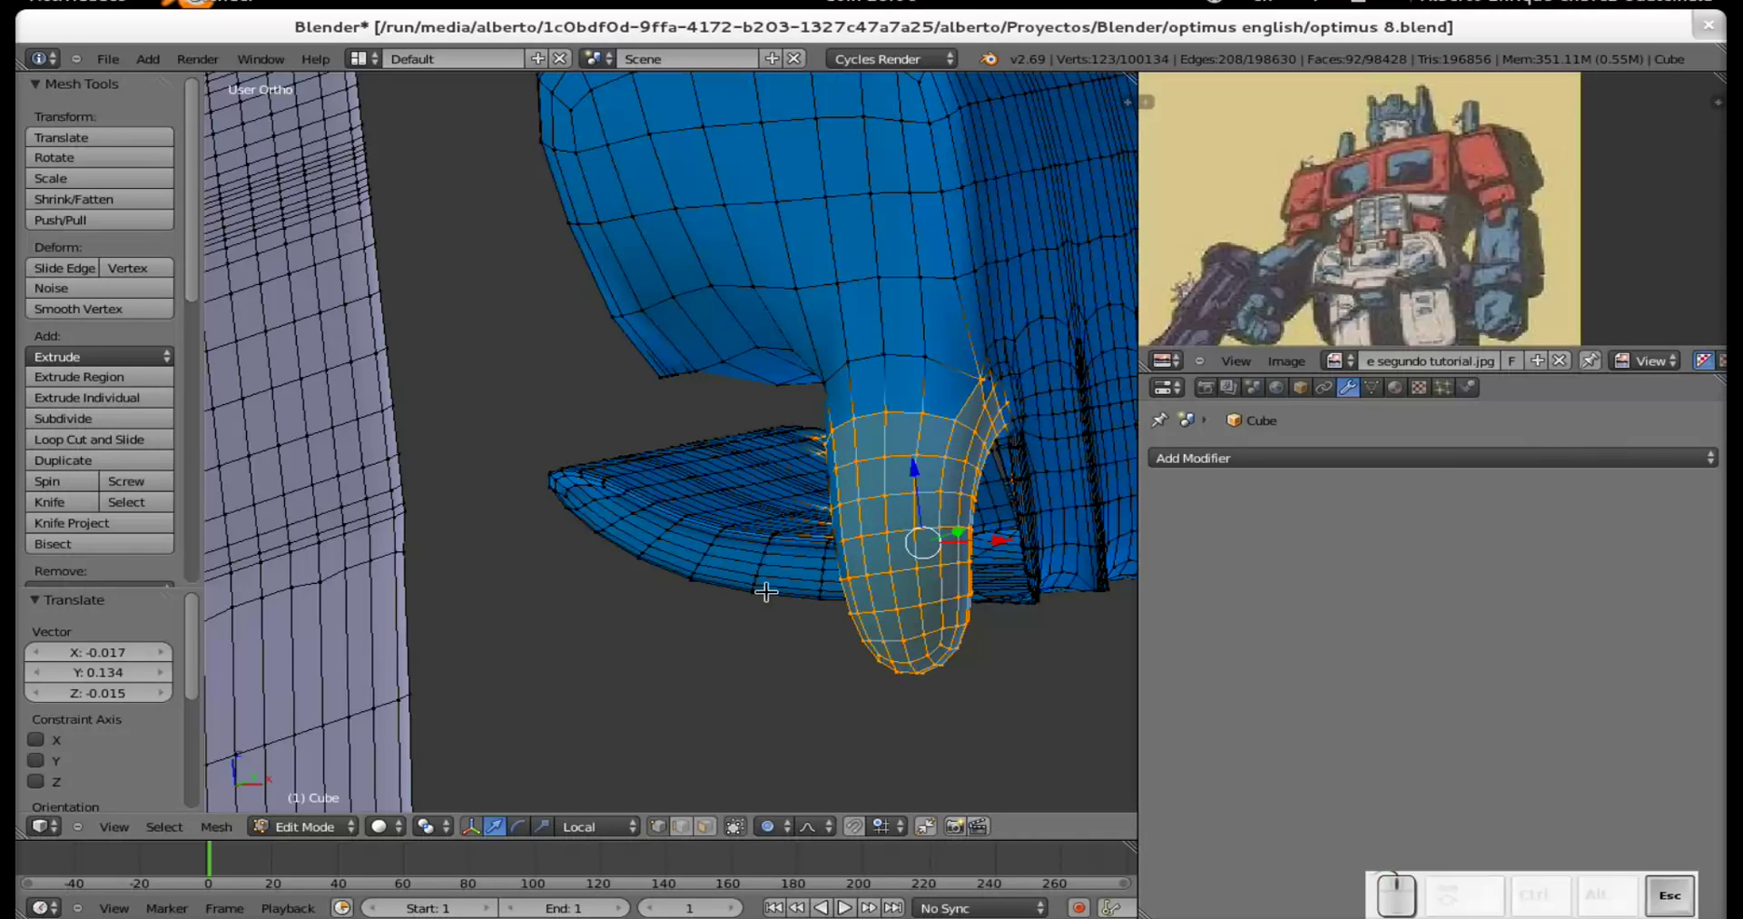
Deselect the stray vertices on the curled finger beside the thumb with circle select, keeping the thumb's vertices selected.
scroll(794, 598, up, 3)
middle_drag(794, 598, 448, 557)
key(c)
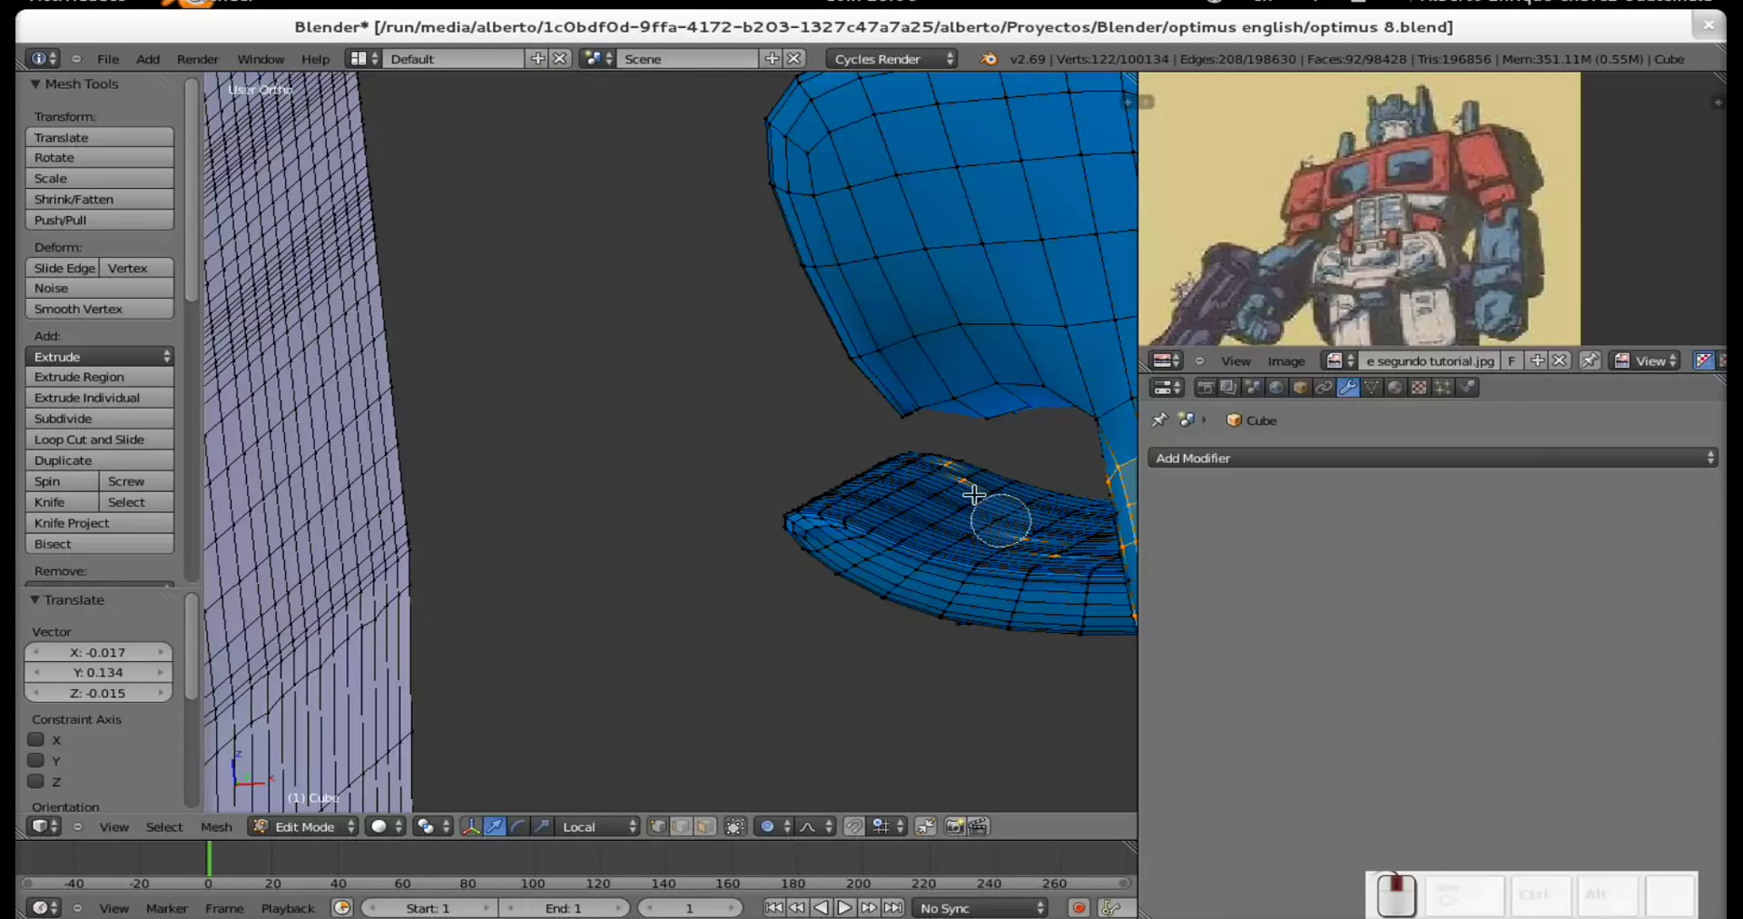
mouse_move(965, 464)
middle_down()
mouse_move(1010, 537)
mouse_move(1058, 565)
mouse_move(836, 499)
mouse_move(873, 493)
middle_up()
right_click(993, 526)
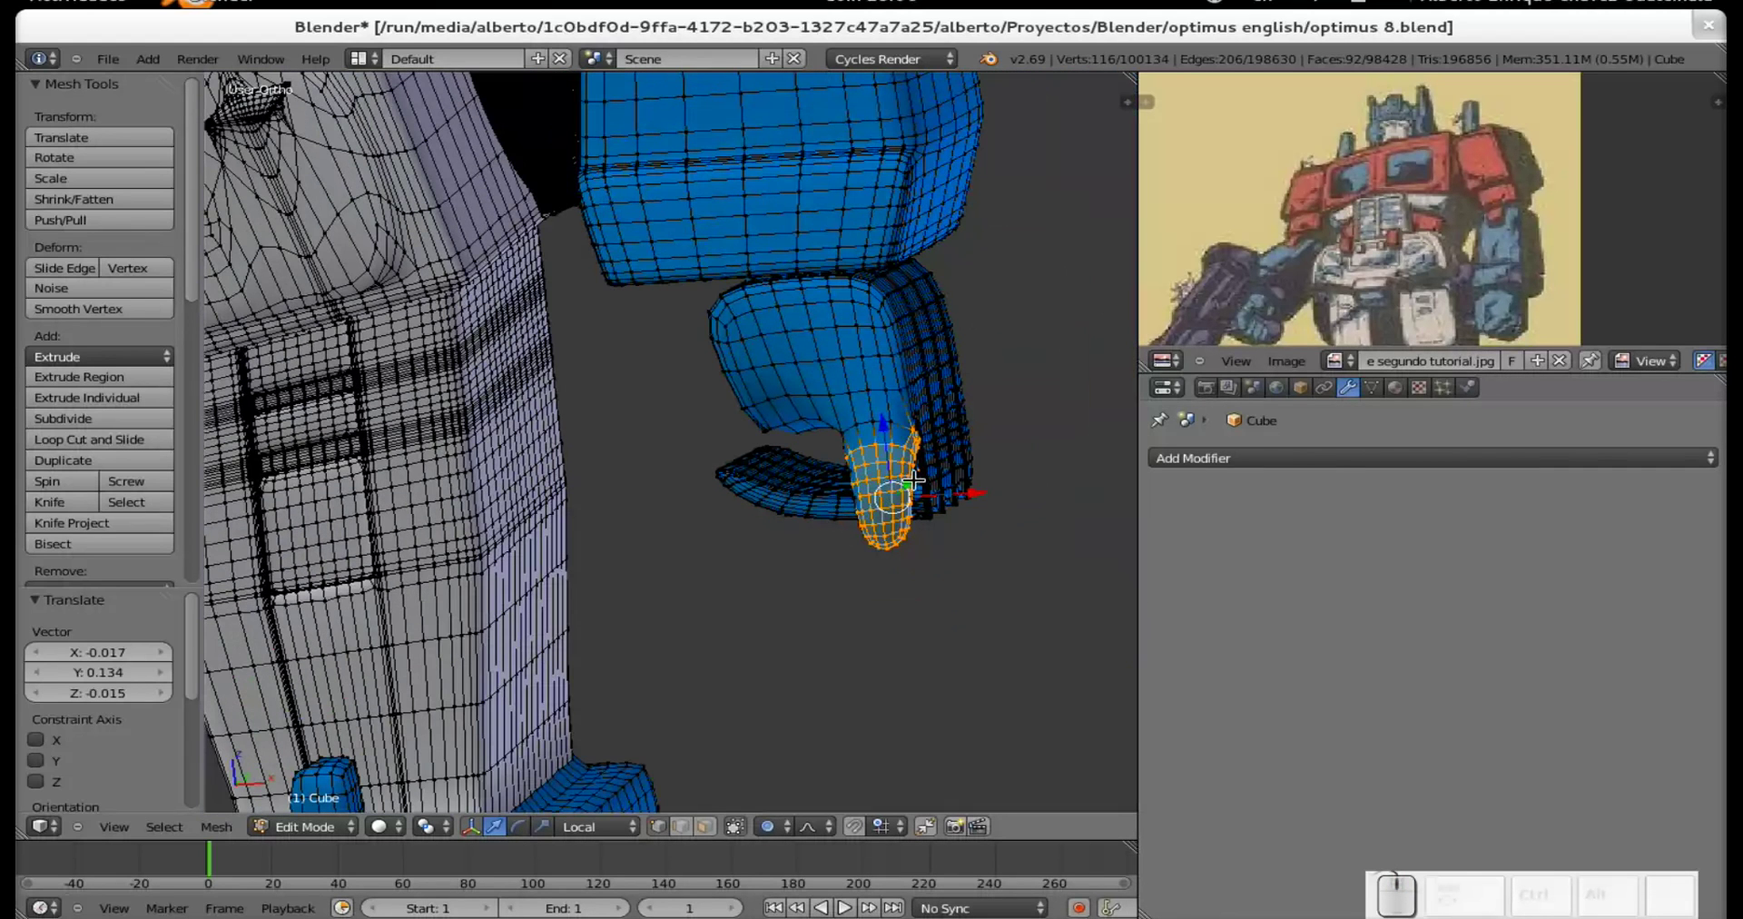
Try moving the selected thumb vertices about -0.31 along local X with proportional size 0.56, and undo the move.
key(o)
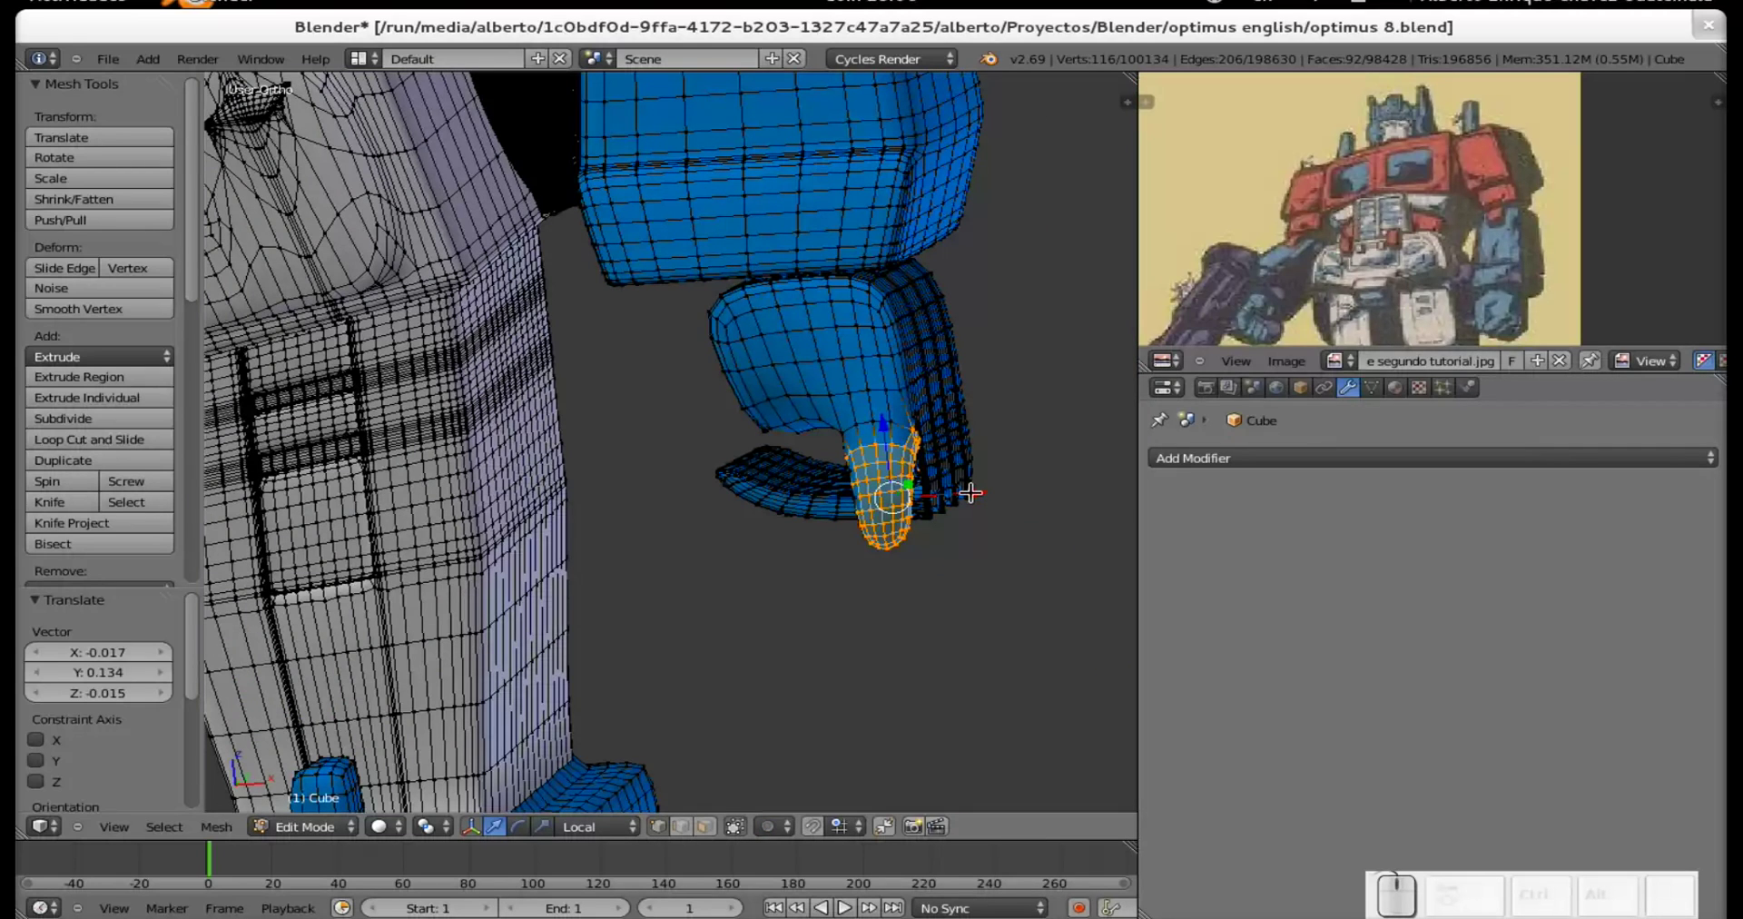
key(o)
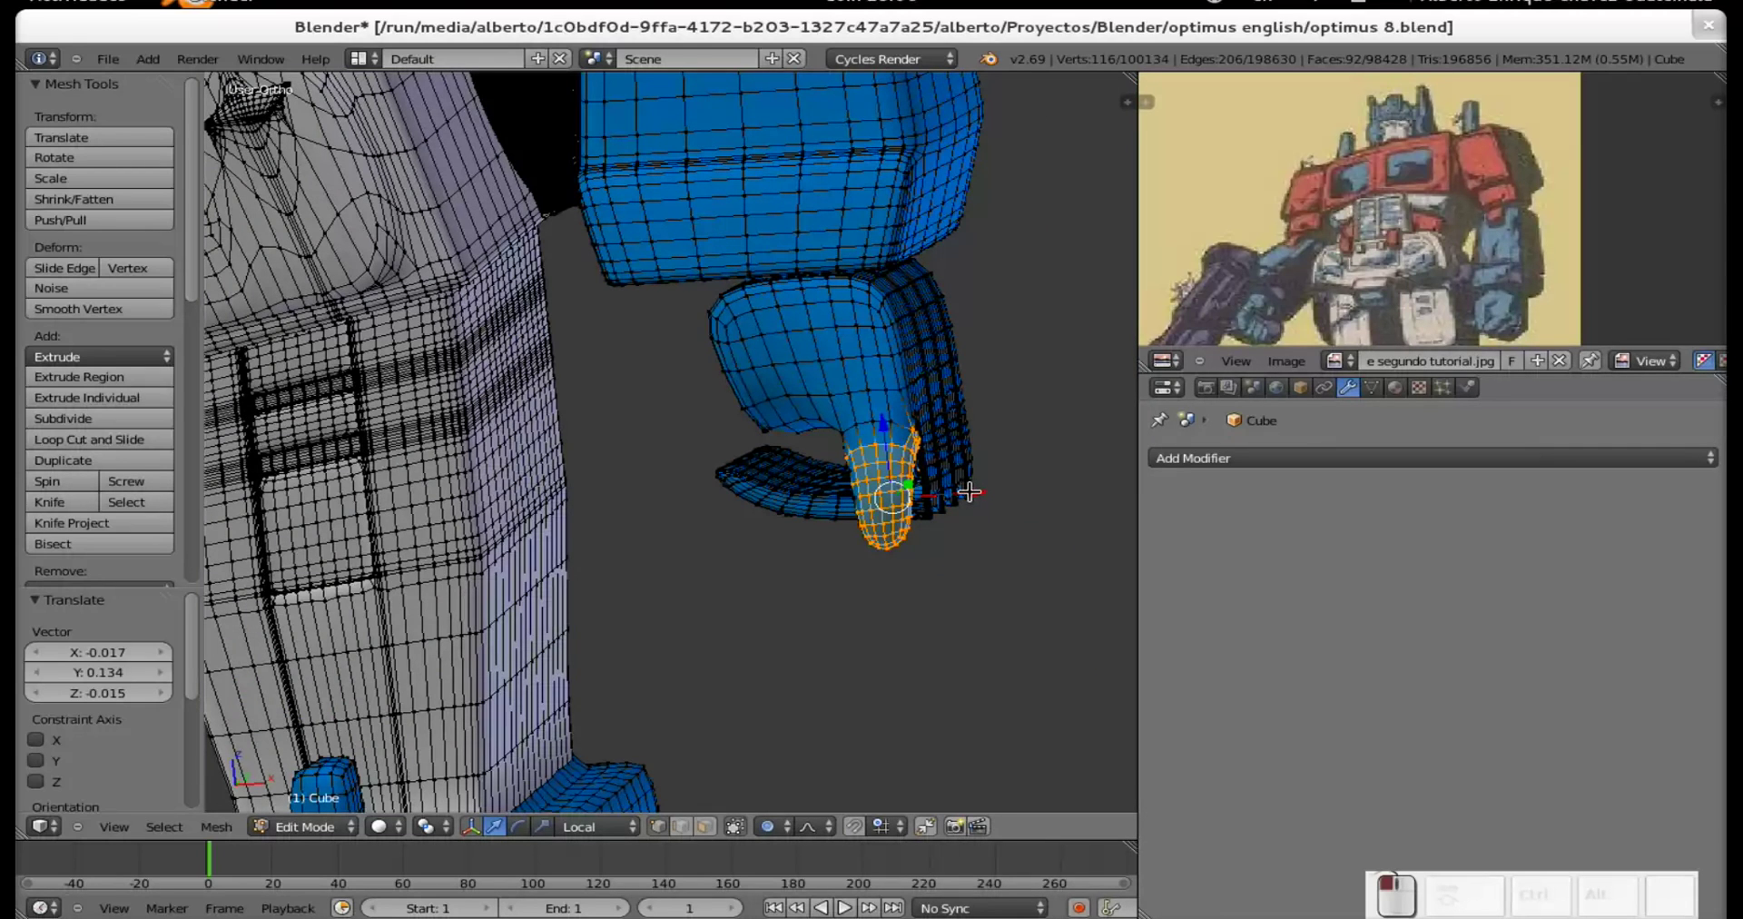
key(g)
key(x)
key(x)
scroll(962, 493, down, 6)
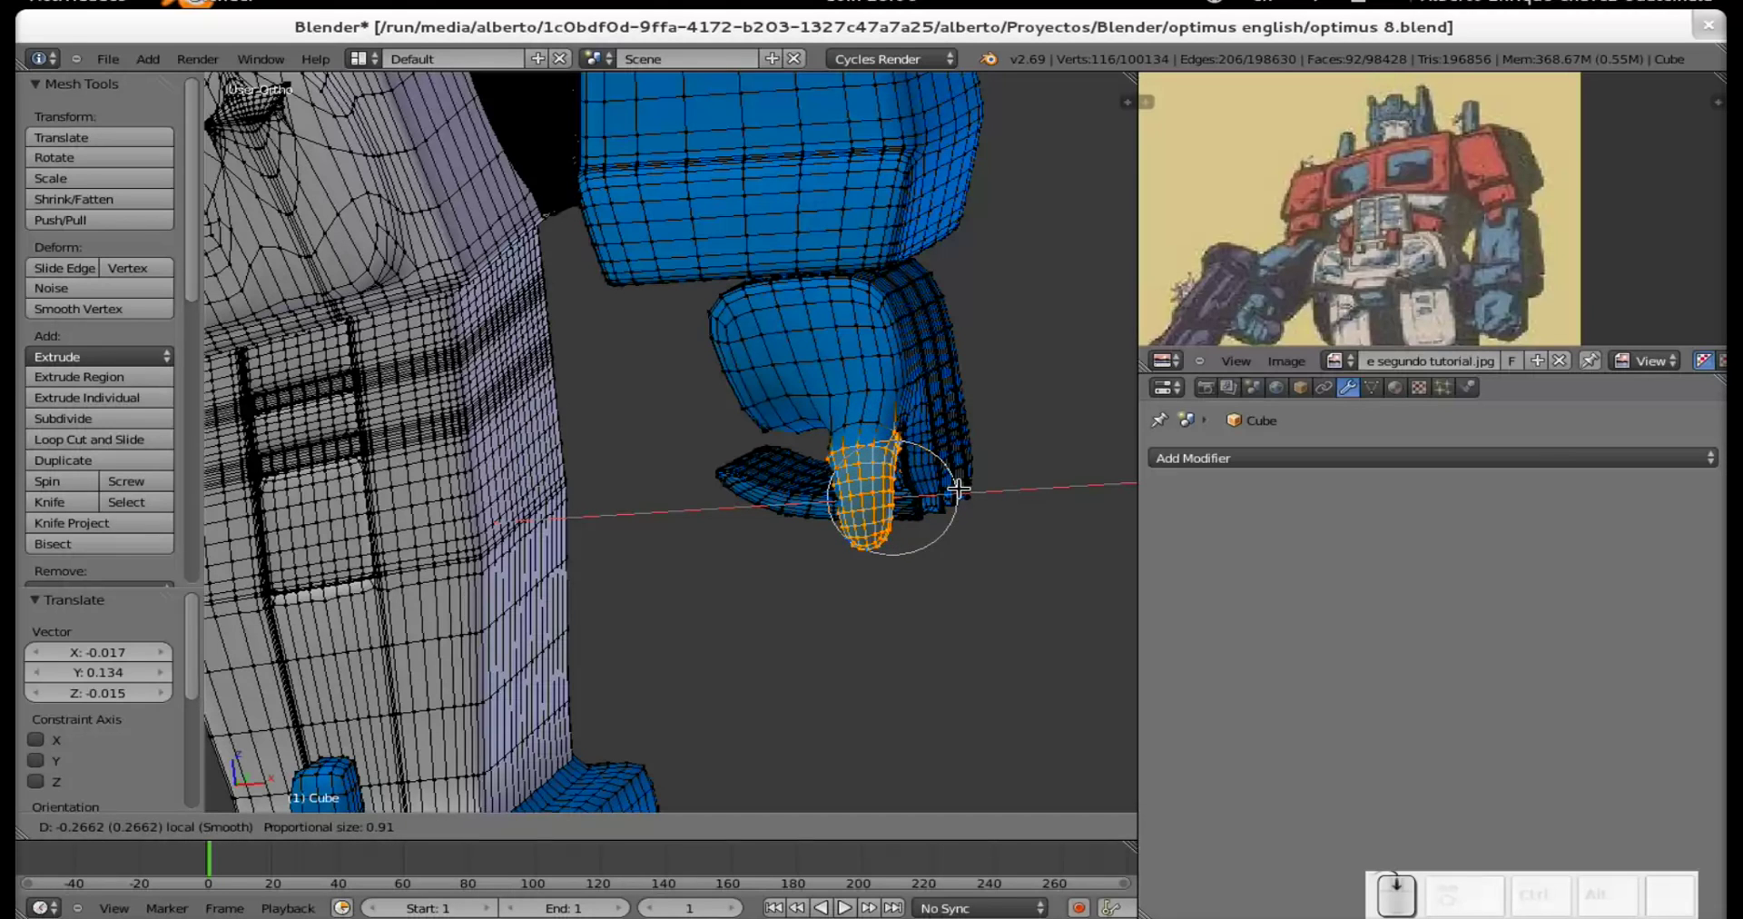
scroll(961, 485, up, 3)
scroll(960, 484, up, 2)
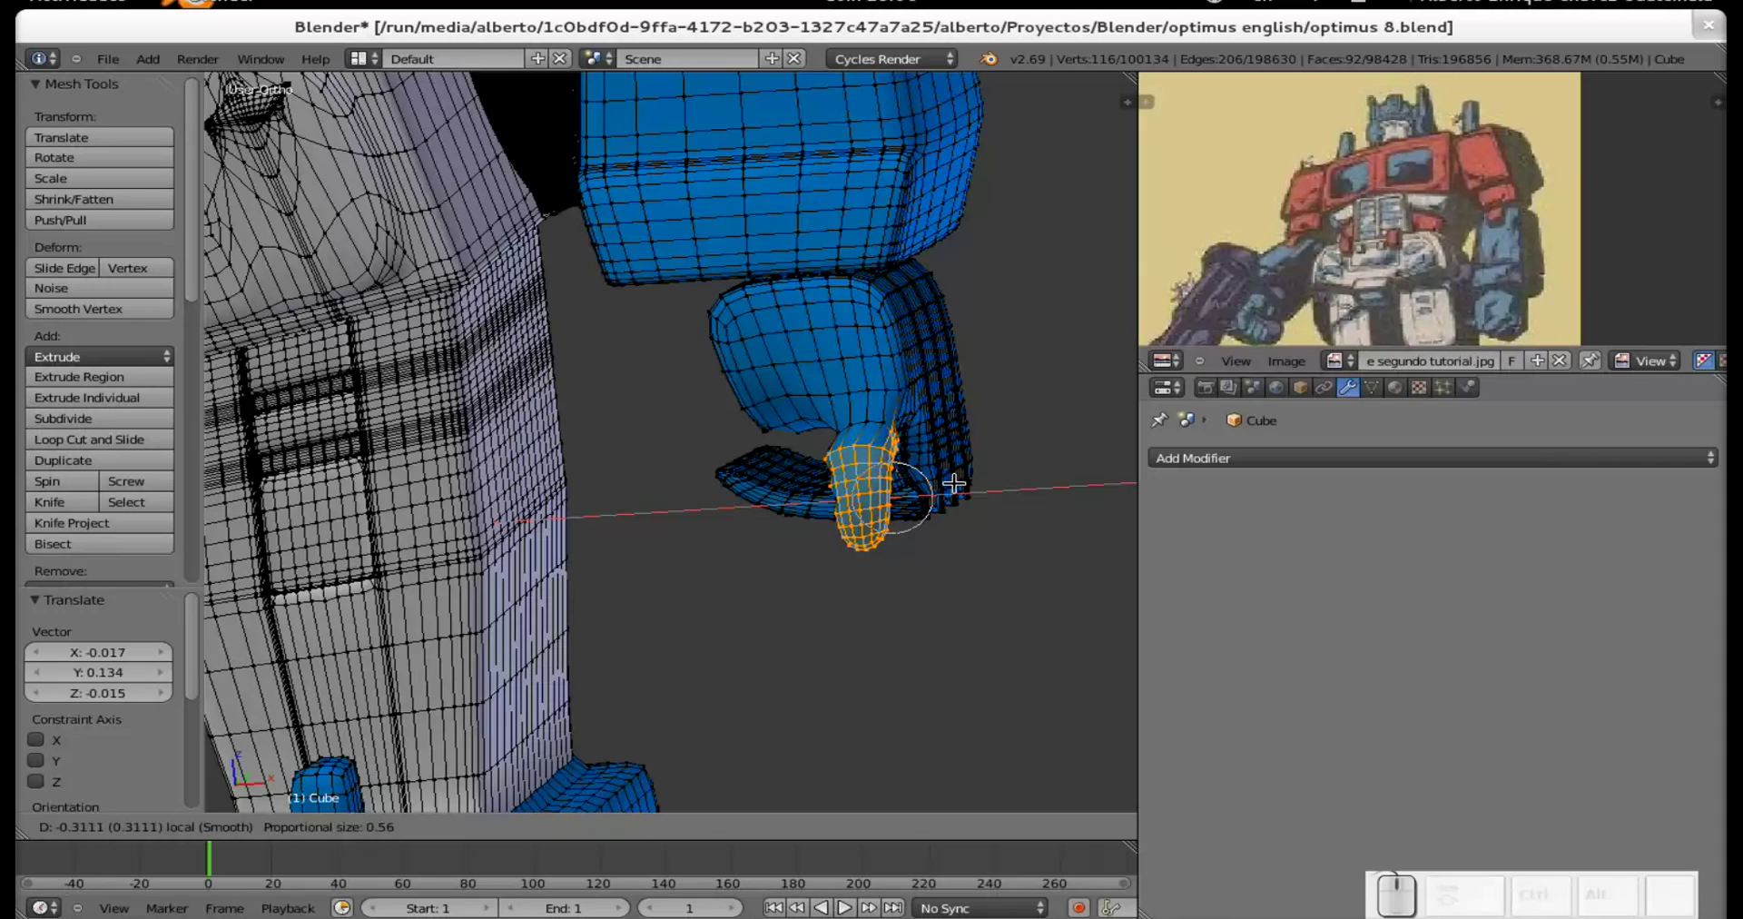
click(953, 484)
middle_drag(938, 490, 626, 464)
scroll(790, 471, up, 6)
shift+middle_drag(997, 410, 589, 503)
key(ctrl+z)
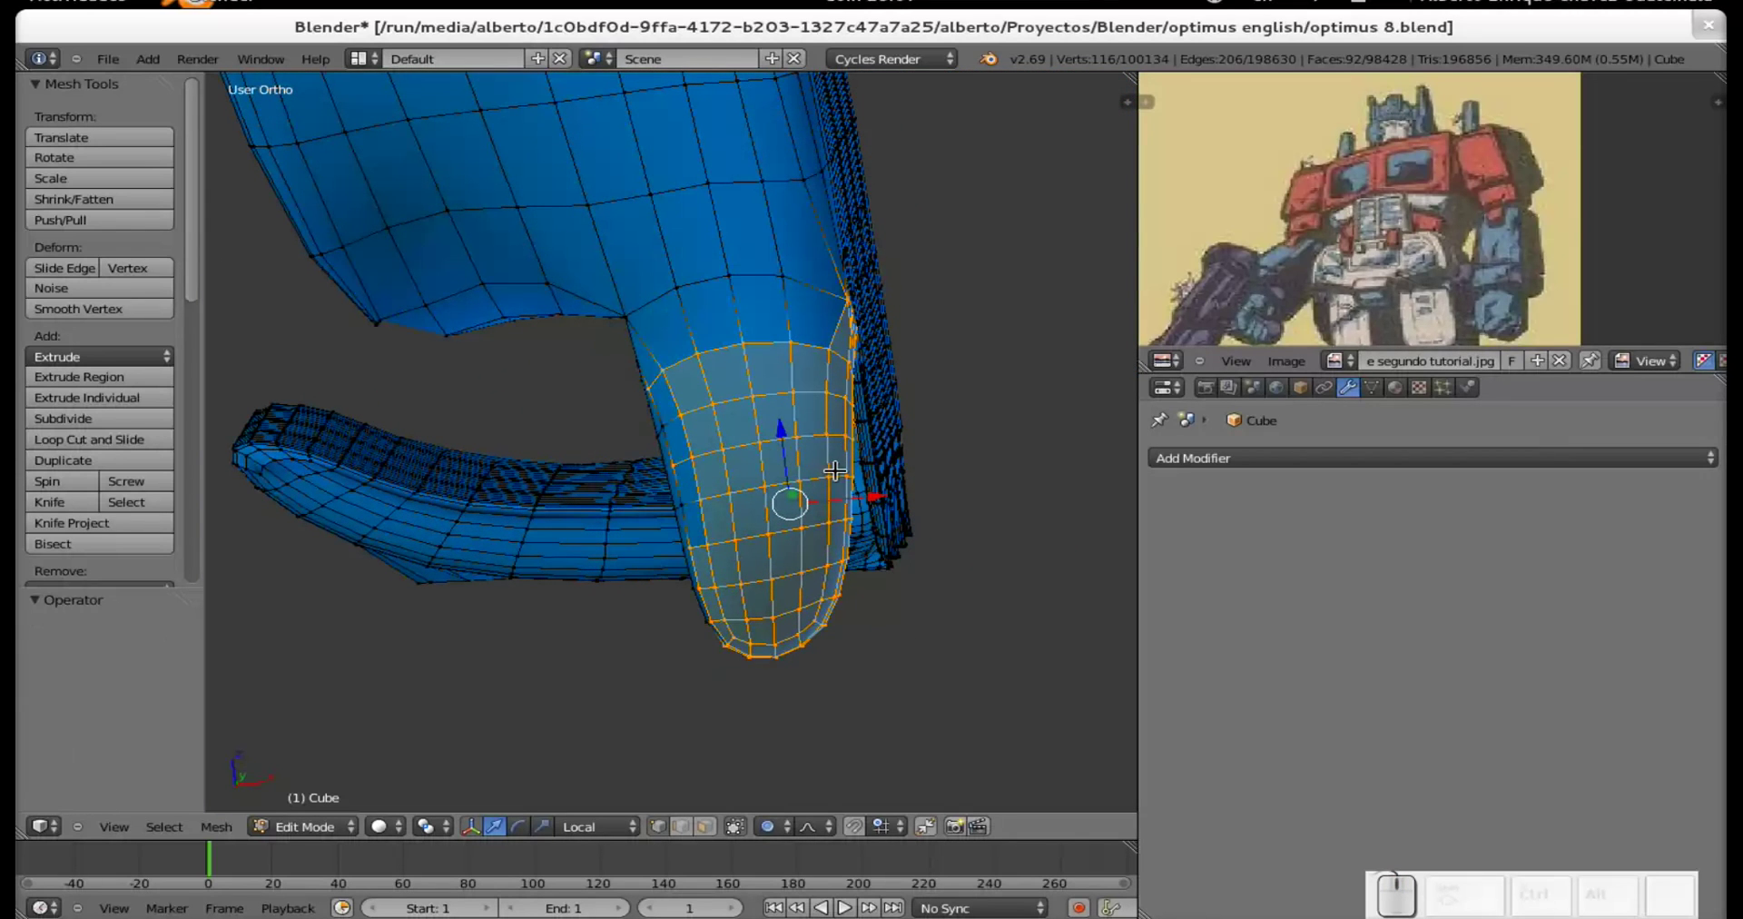
Show the hand in wireframe and deselect the stray vertices at the gap between the thumb and the first finger.
scroll(816, 468, down, 3)
mouse_move(808, 465)
shift+middle_down()
mouse_move(761, 461)
mouse_move(790, 463)
shift+middle_up()
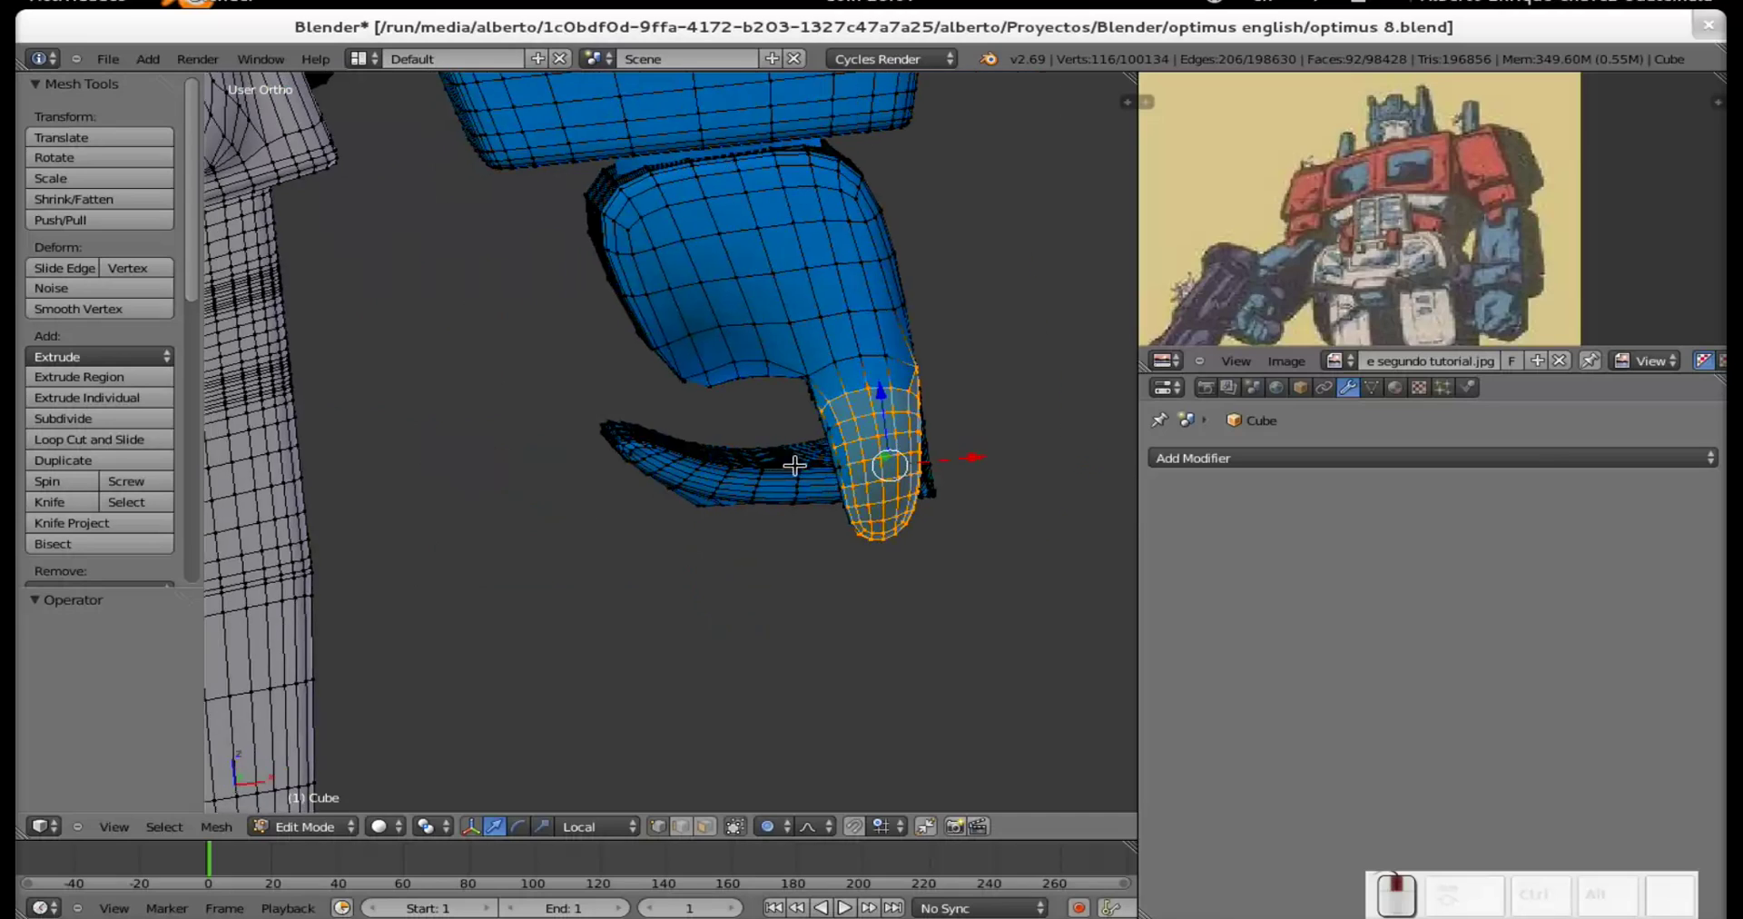
scroll(793, 466, up, 5)
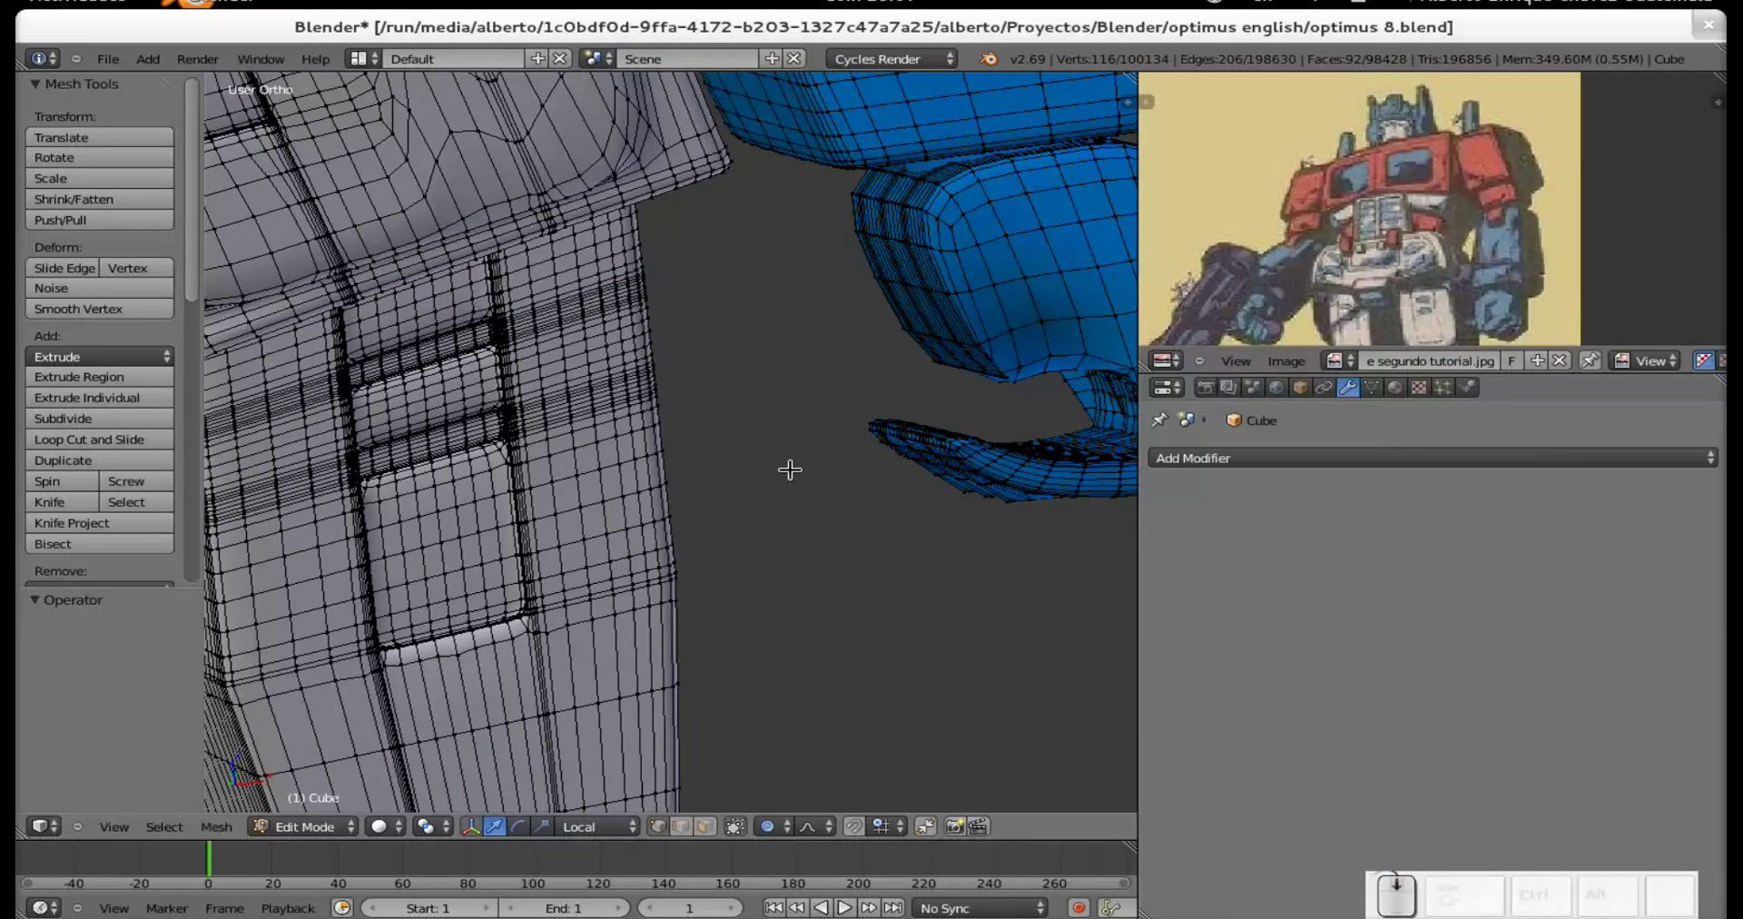
scroll(888, 458, down, 4)
scroll(702, 456, up, 4)
shift+middle_drag(487, 459, 688, 584)
scroll(712, 548, up, 3)
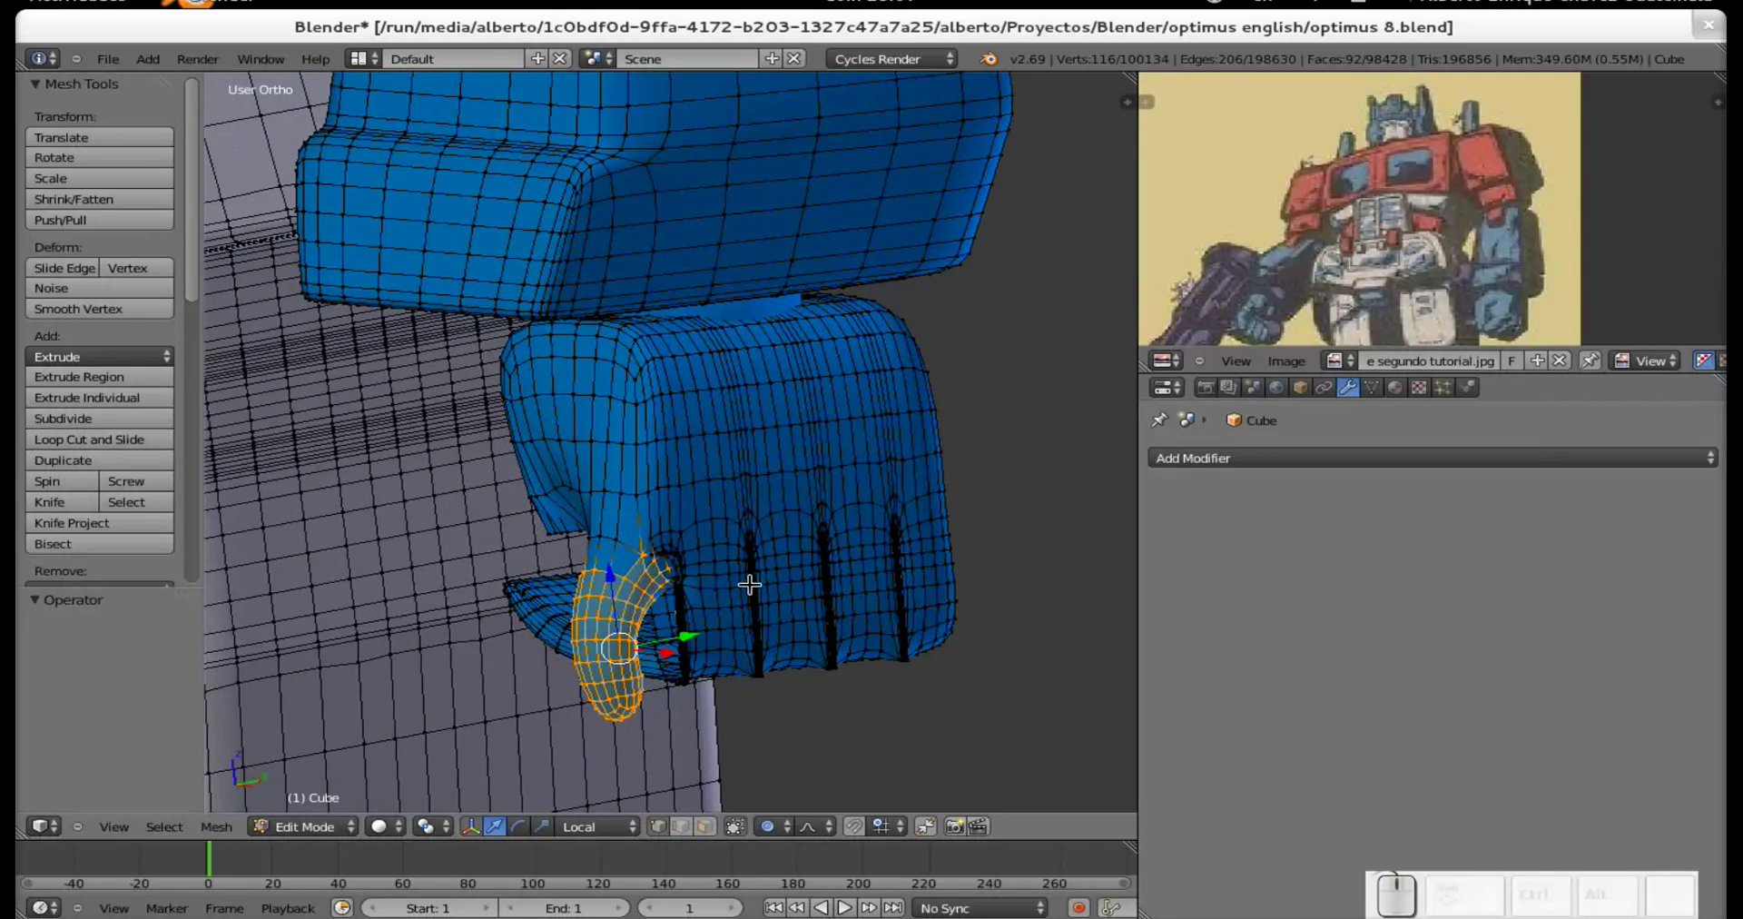
key(z)
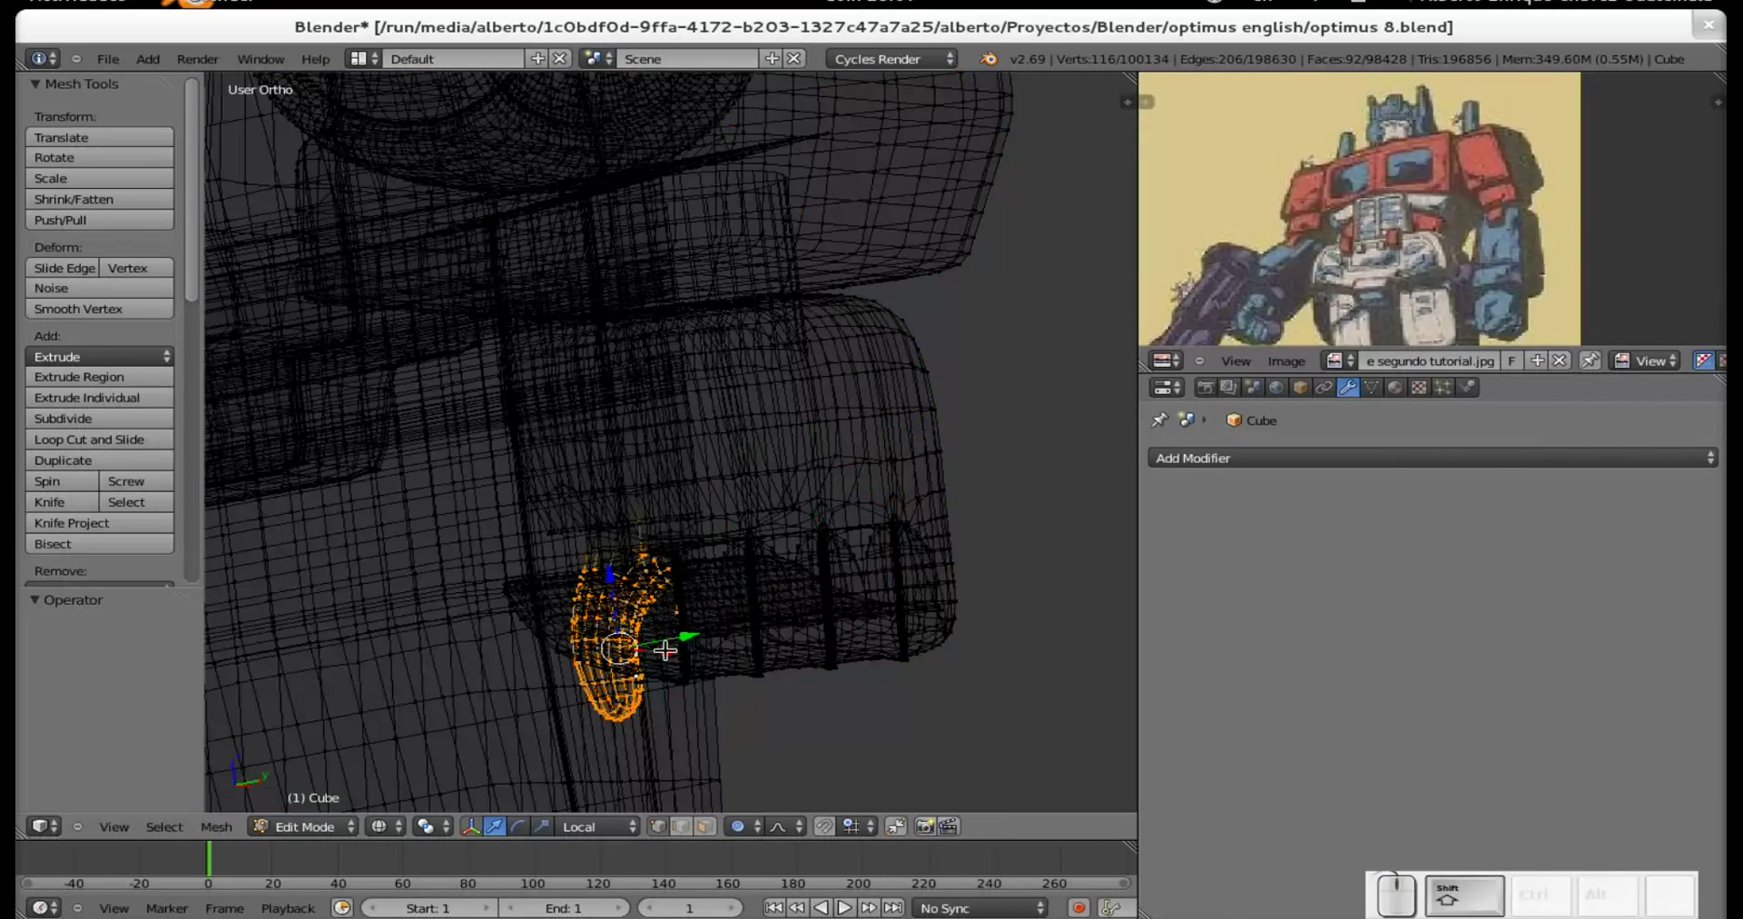
scroll(672, 640, up, 6)
shift+middle_drag(700, 533, 718, 300)
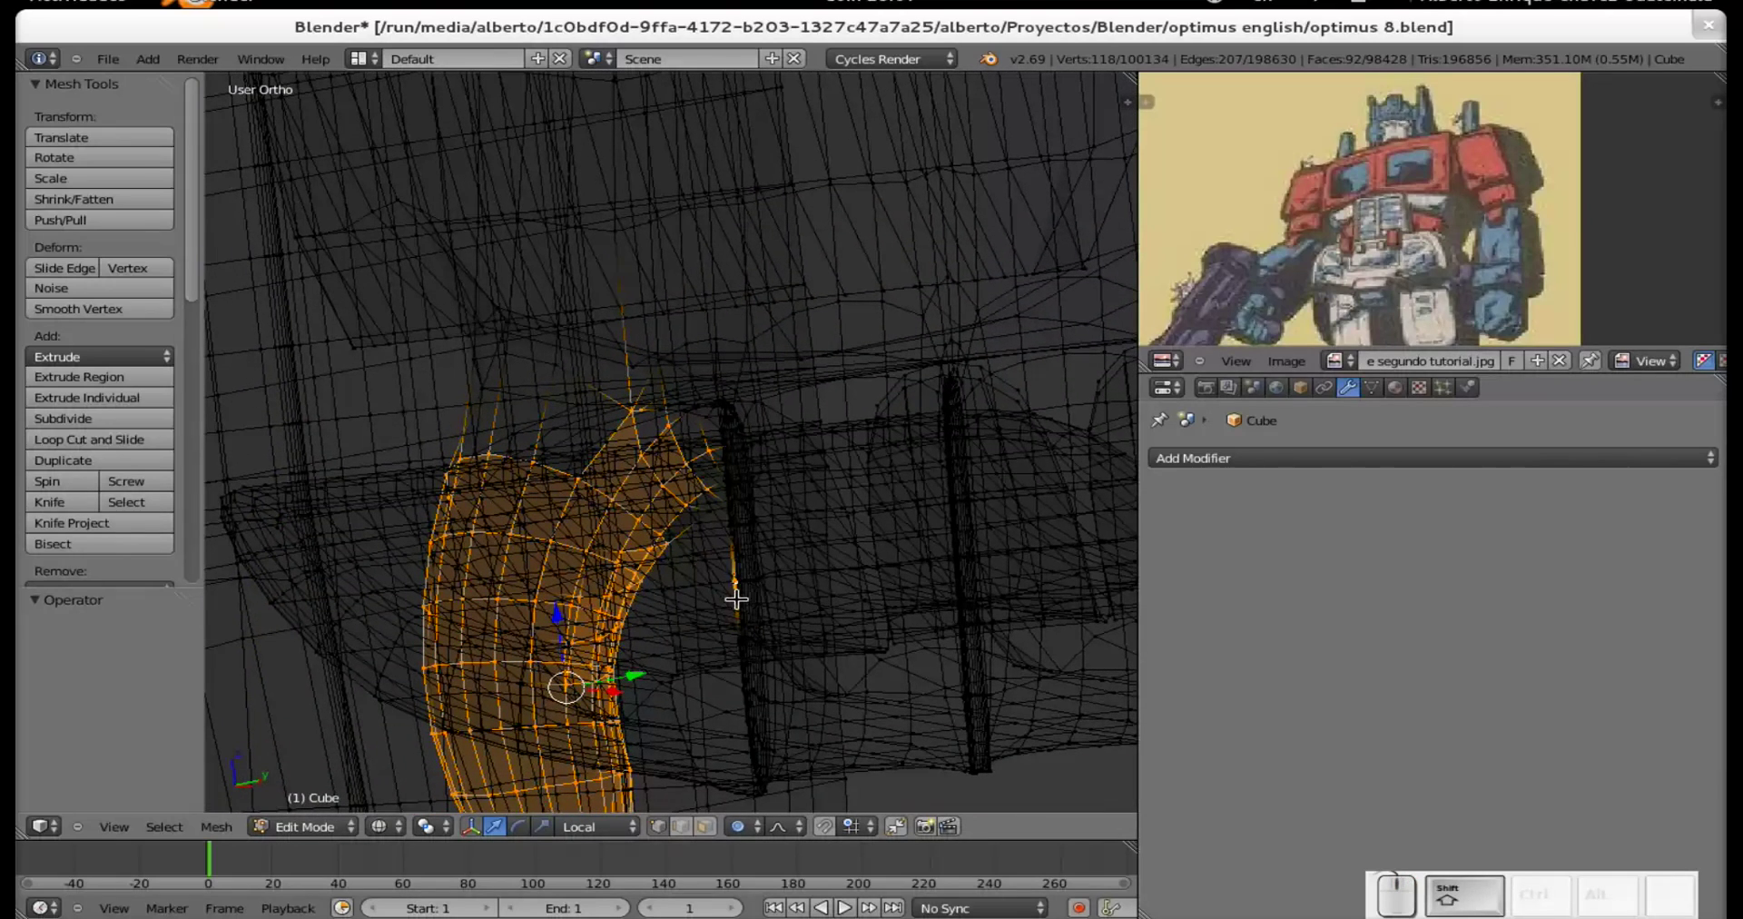
key(c)
middle_click(738, 585)
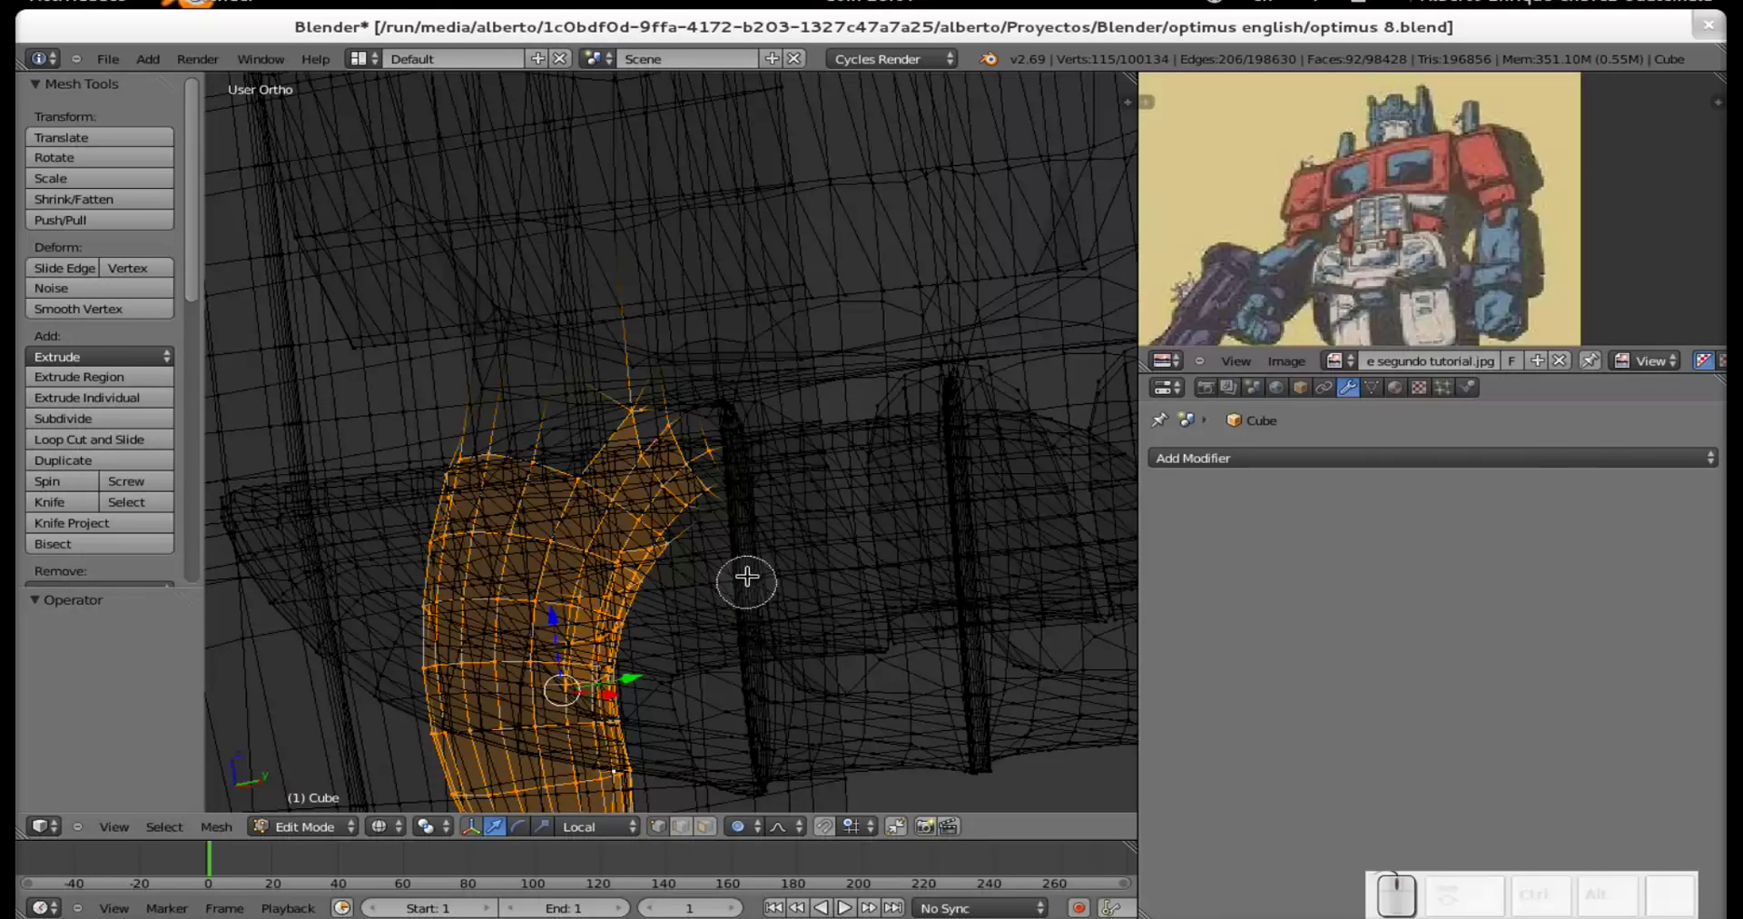
key(Escape)
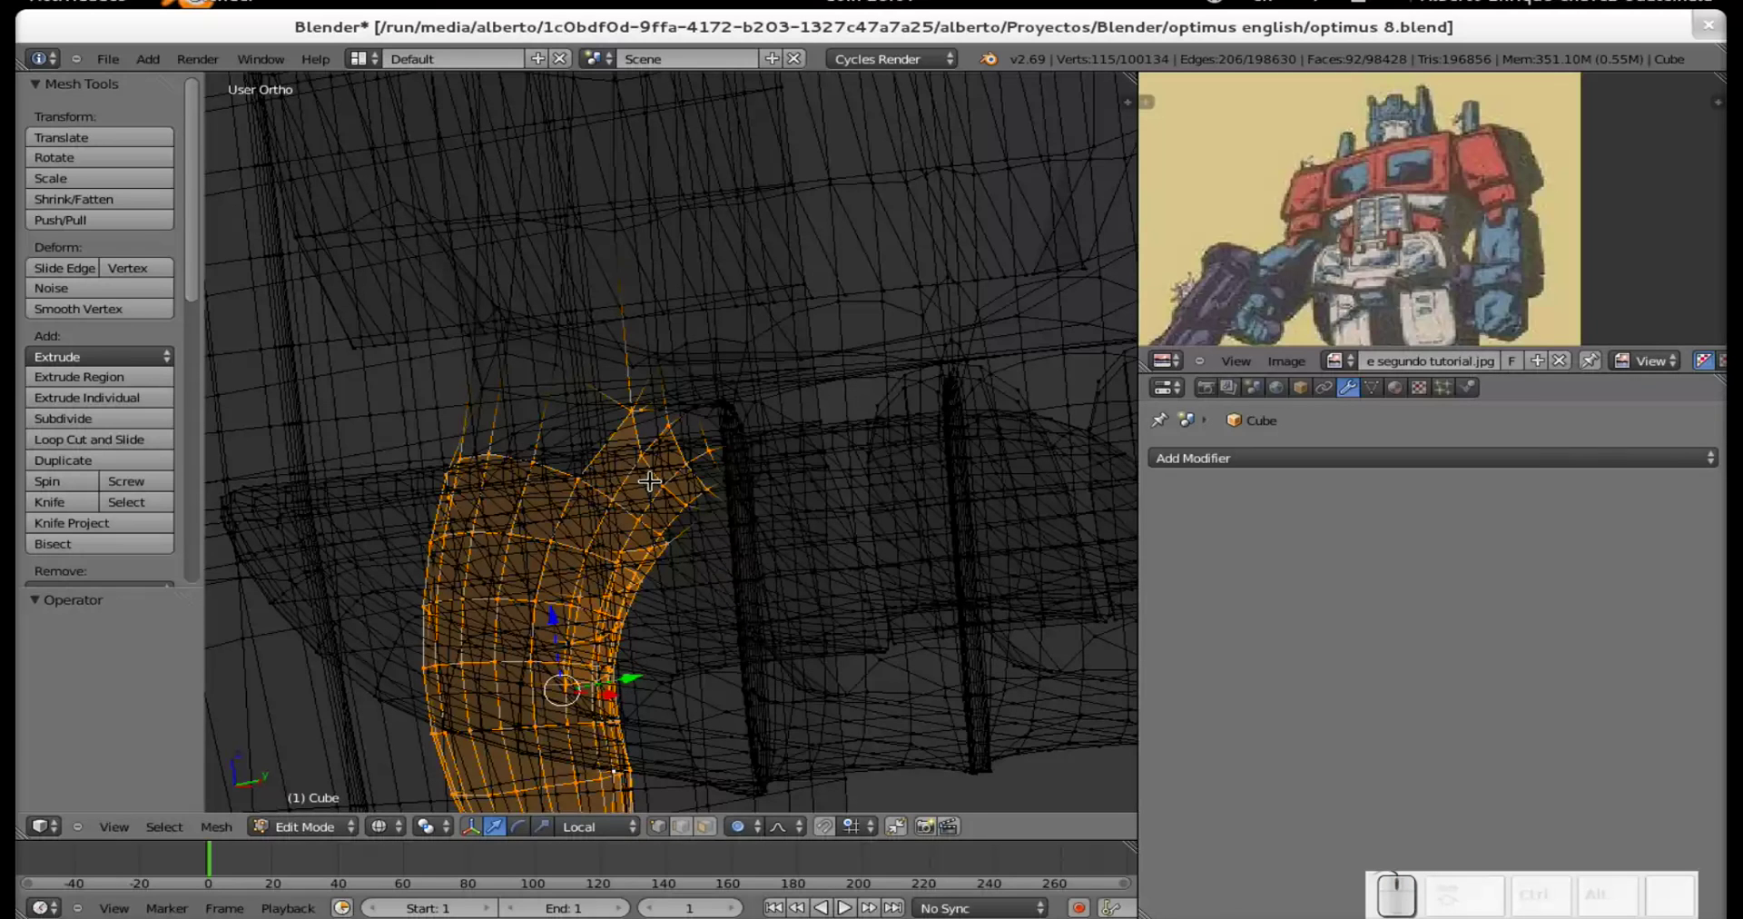
Return to solid display and add the row of vertices across the thumb's base to the selection.
key(z)
shift+right_click(561, 372)
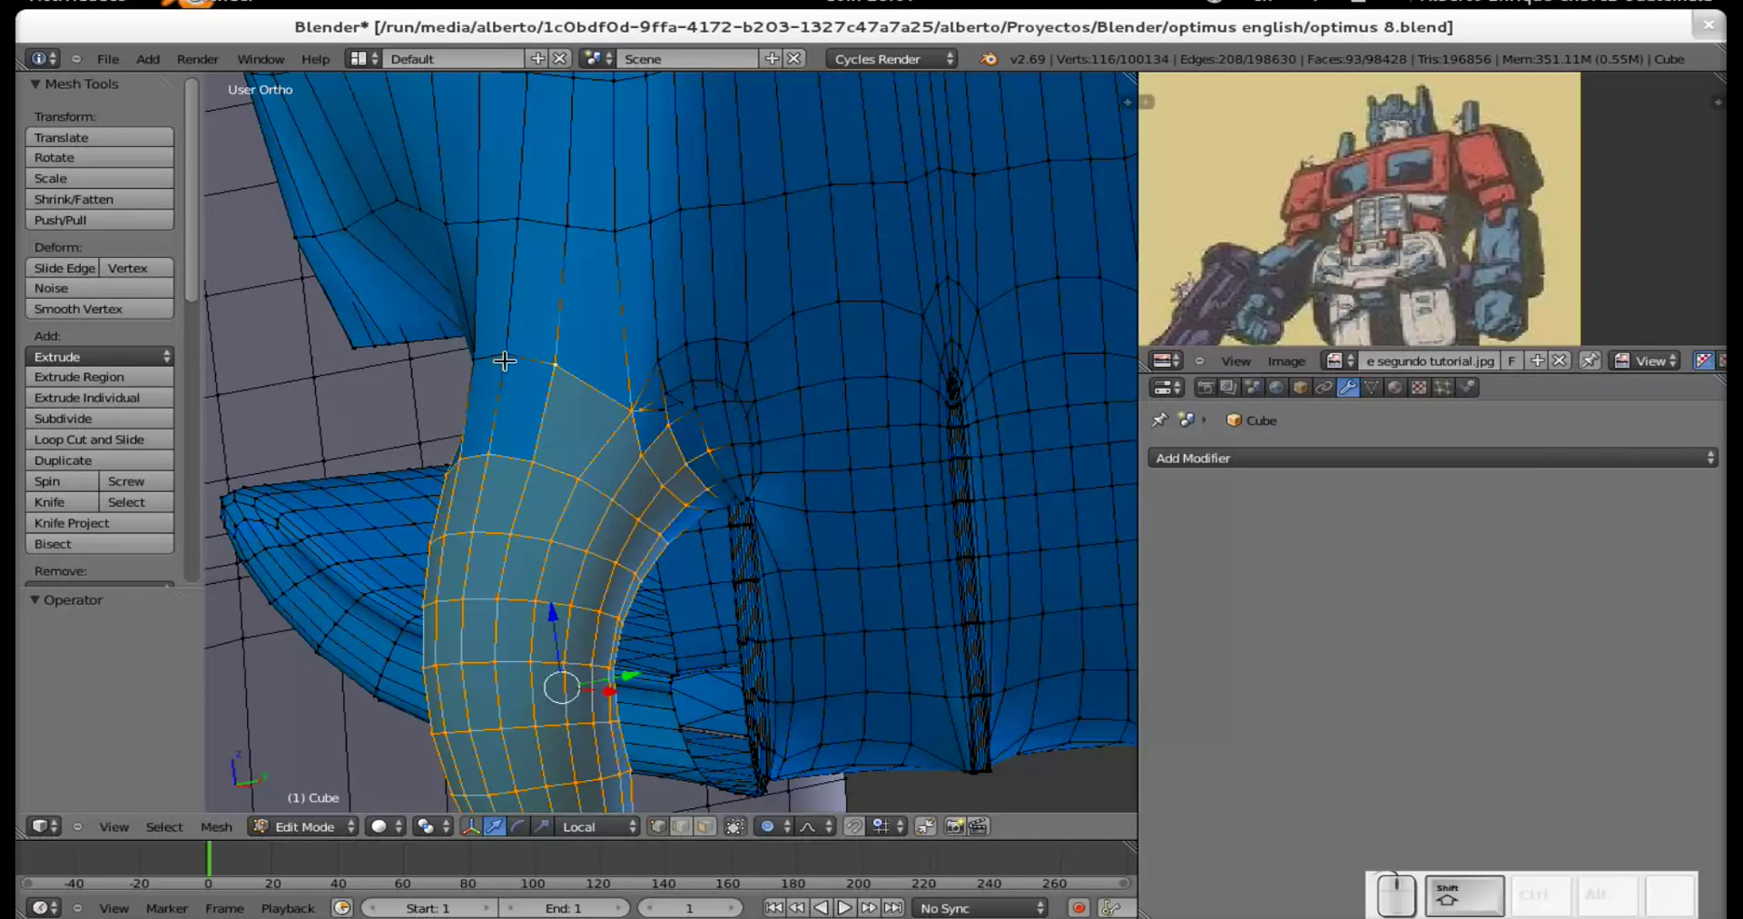
shift+right_click(502, 365)
middle_drag(502, 365, 218, 504)
scroll(920, 427, down, 3)
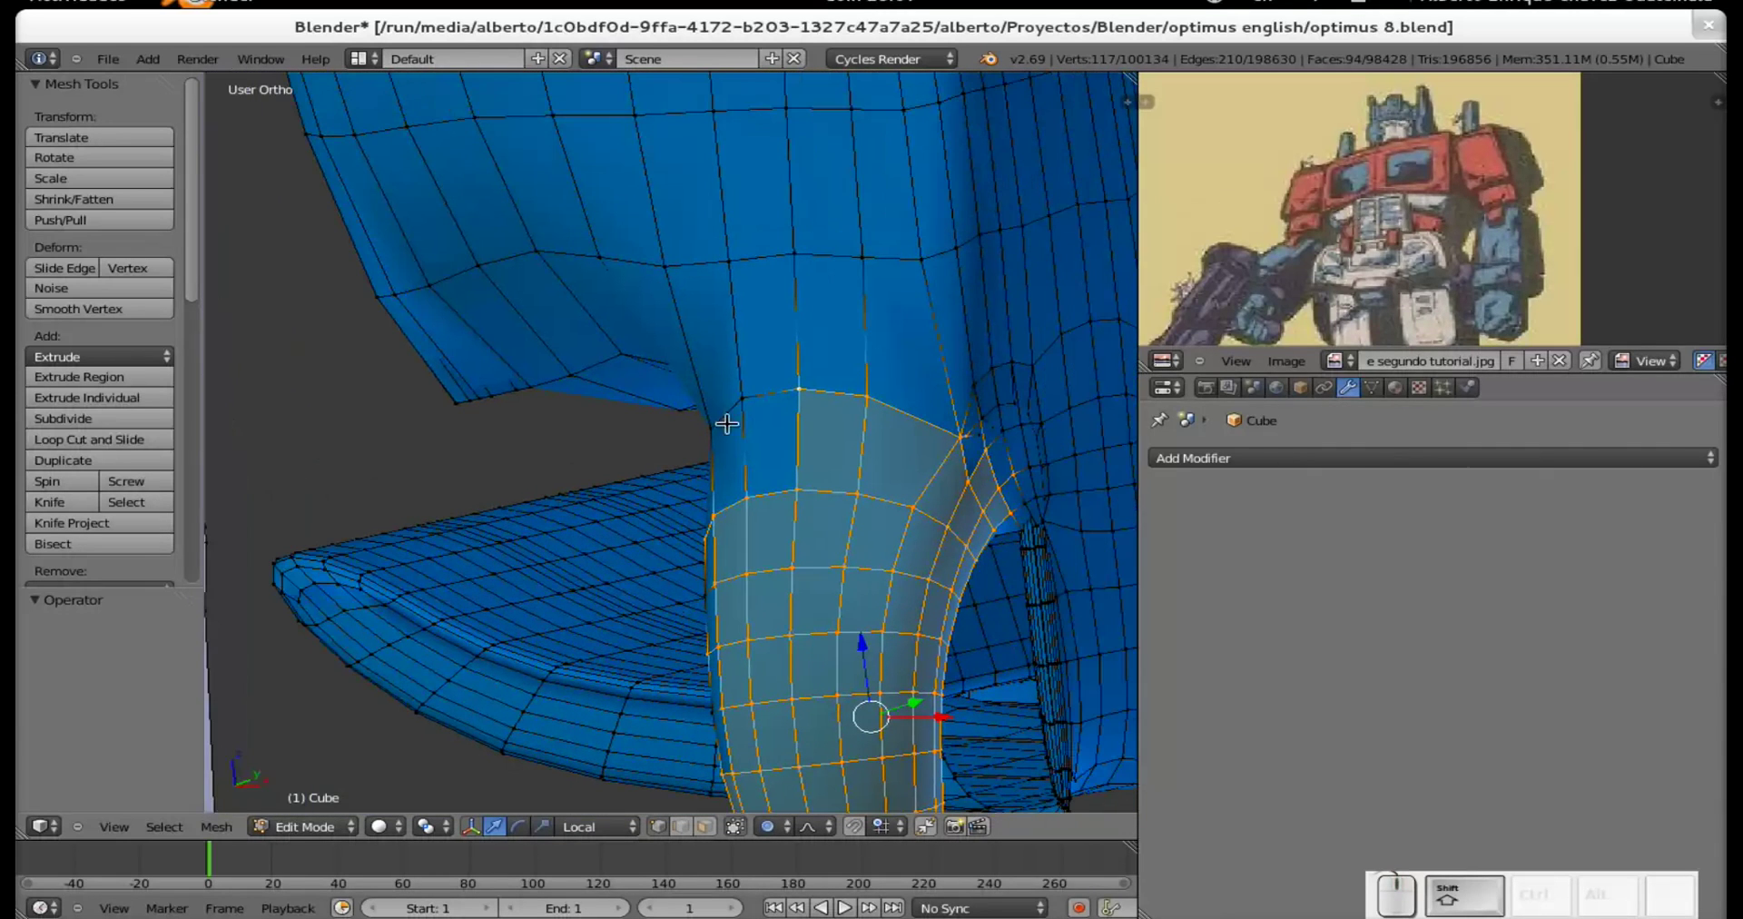
shift+right_click(741, 408)
shift+right_click(710, 438)
shift+right_click(704, 592)
Add the missed vertices along the thumb's edge next to the curled fingers to the selection.
shift+middle_drag(749, 592, 476, 538)
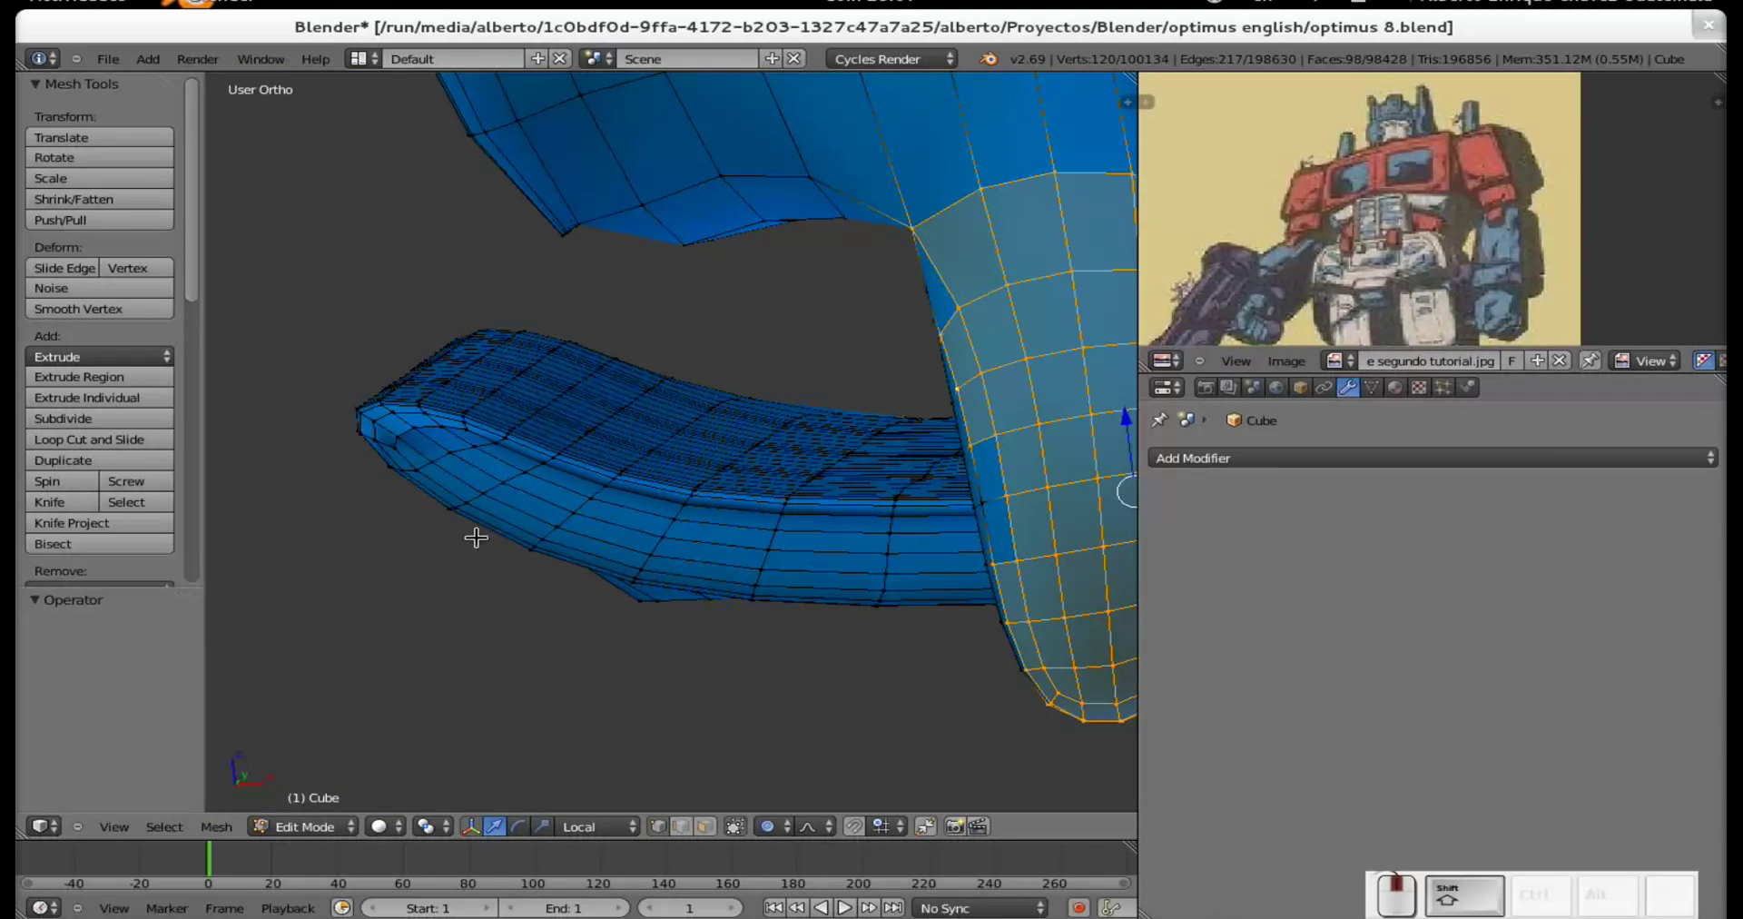
shift+right_click(976, 509)
shift+right_click(991, 563)
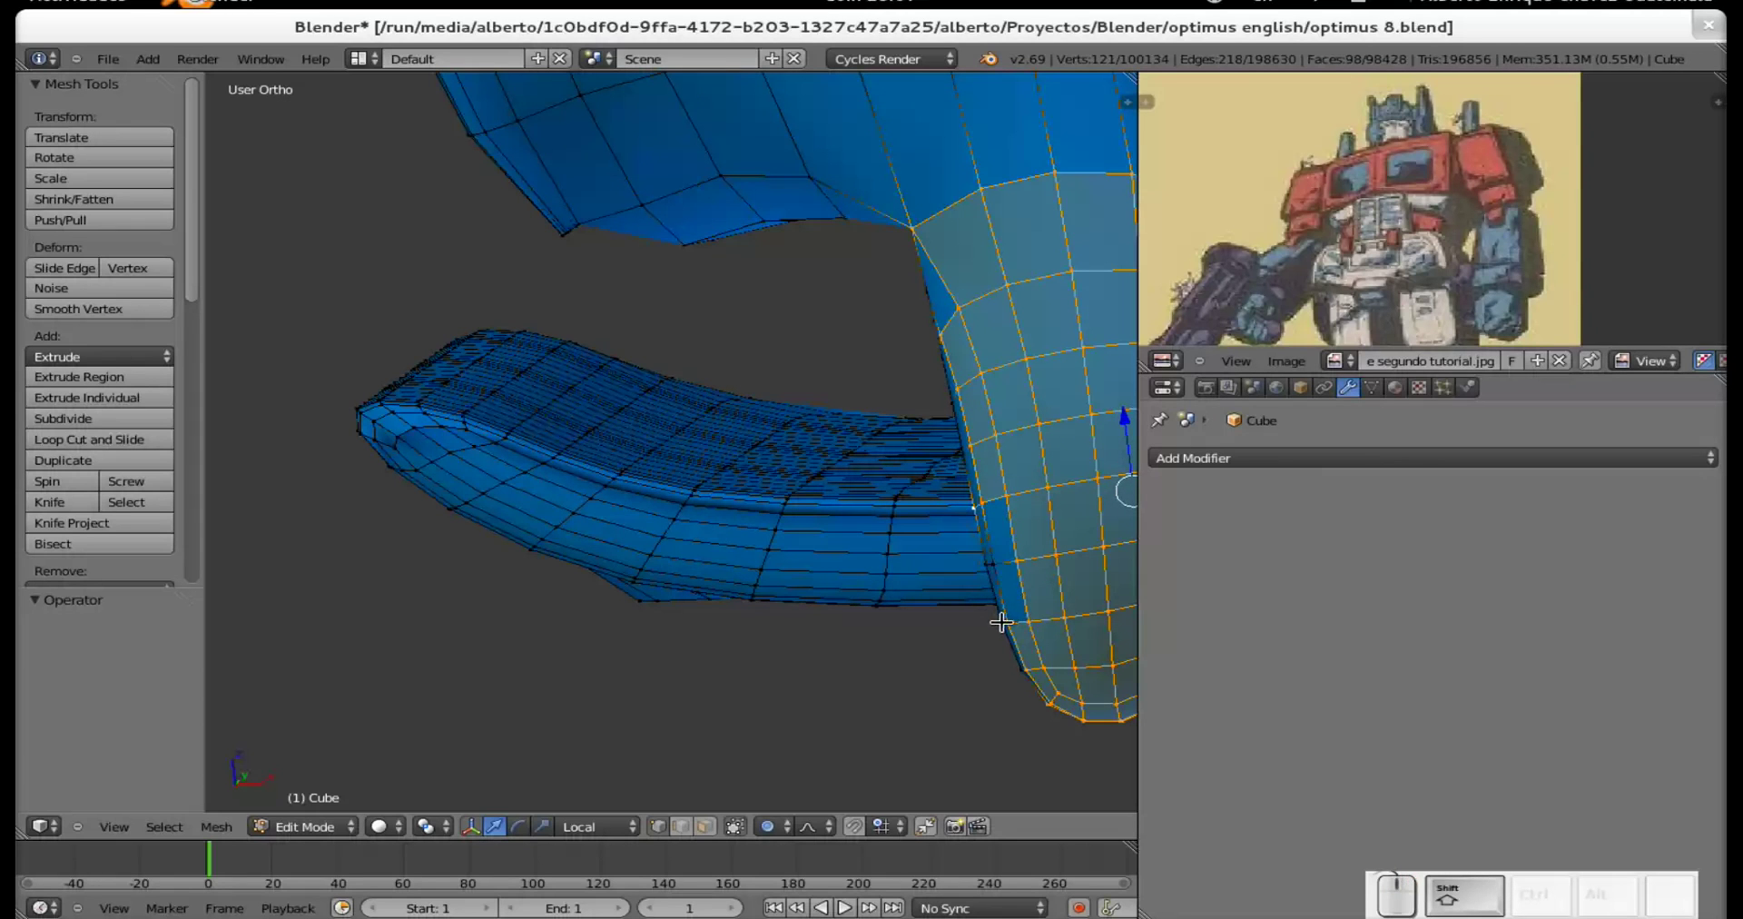
shift+right_click(985, 568)
middle_drag(1007, 592, 942, 507)
scroll(941, 508, down, 3)
middle_drag(818, 508, 840, 510)
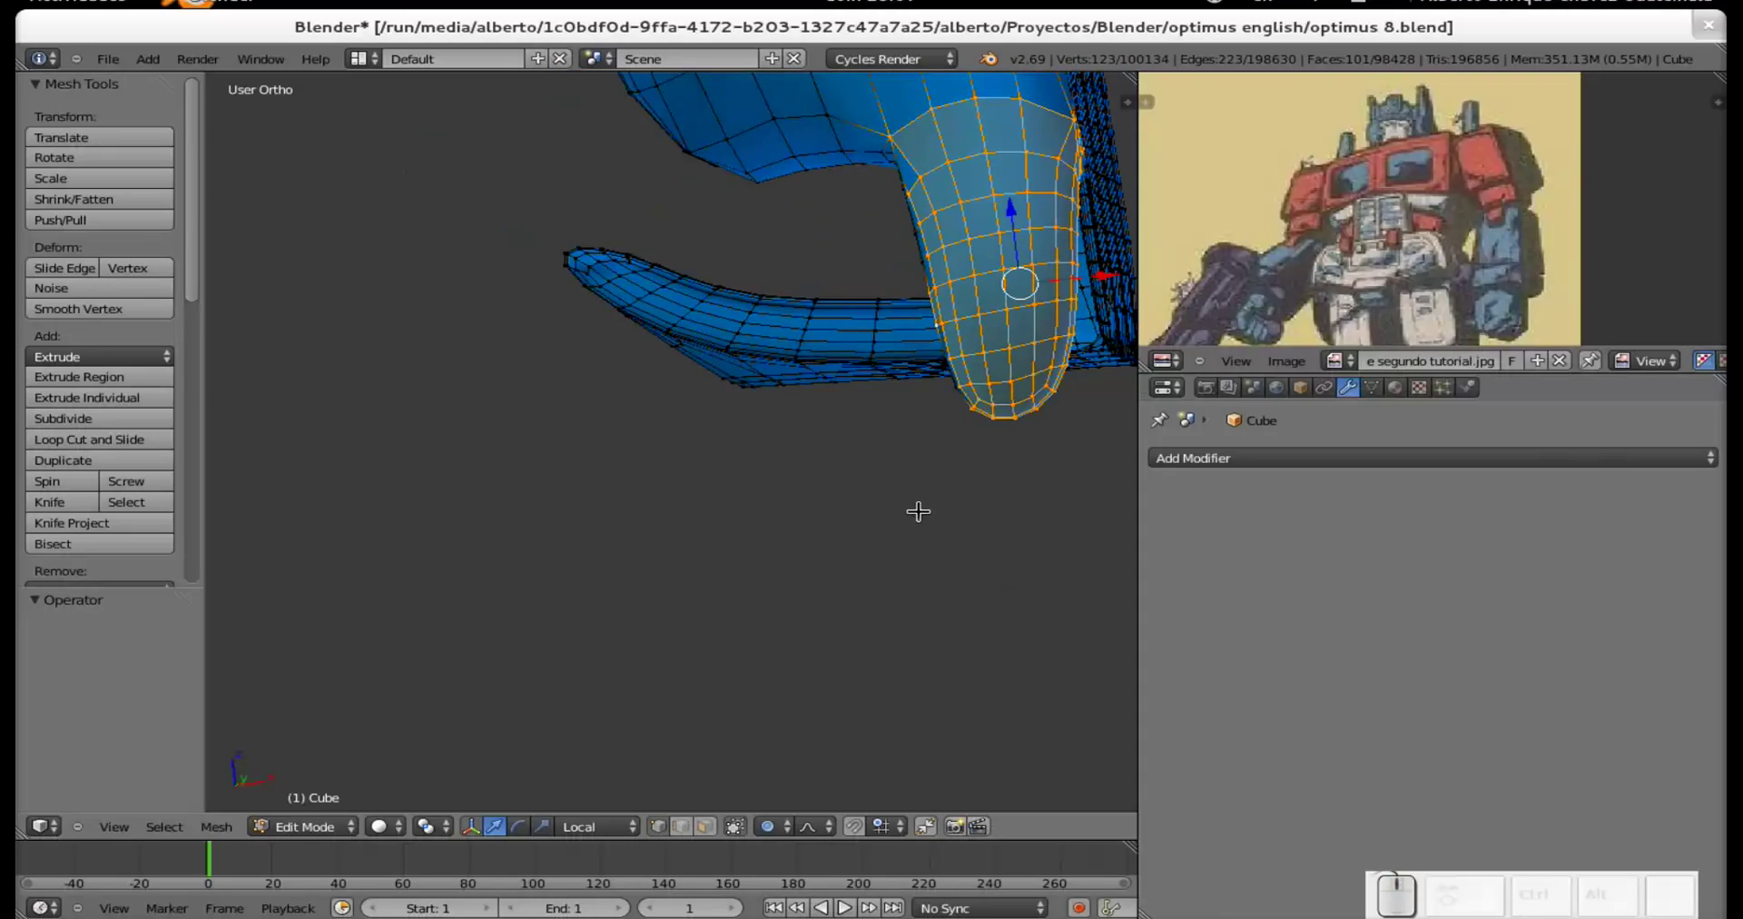
Circle-select the vertices on the thumb's inner side facing the palm, extending the current selection.
mouse_move(792, 368)
middle_down()
mouse_move(714, 391)
mouse_move(799, 391)
mouse_move(800, 345)
middle_up()
scroll(783, 374, down, 3)
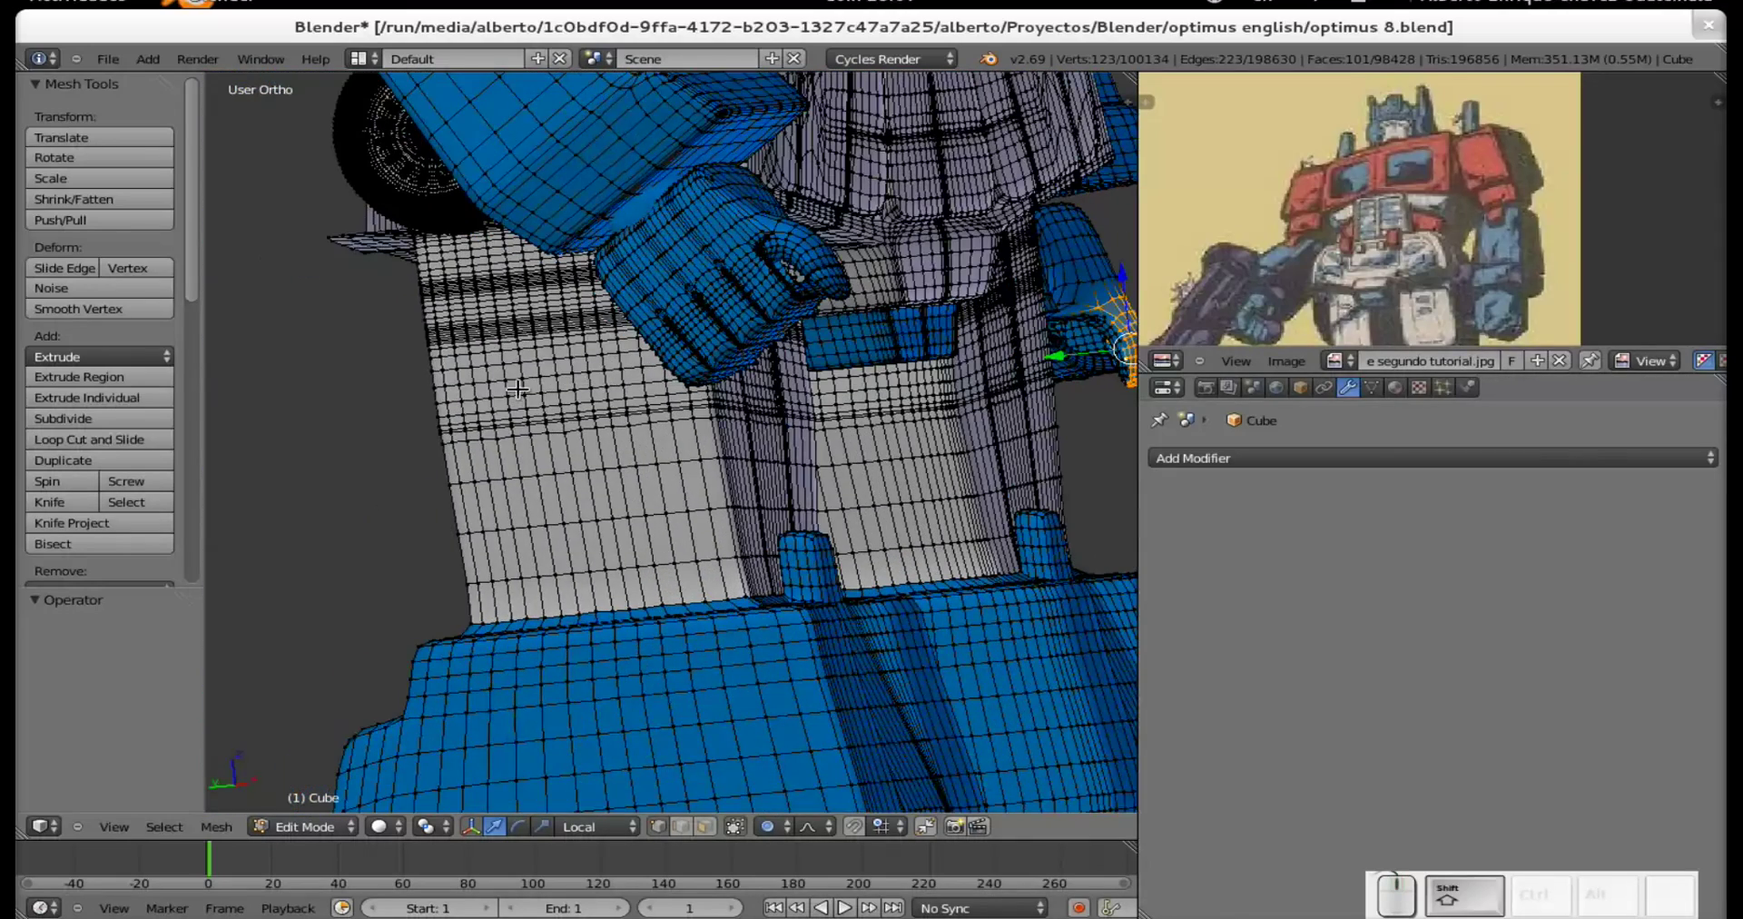
shift+middle_drag(959, 332, 859, 367)
scroll(833, 400, up, 2)
scroll(832, 400, up, 4)
key(c)
mouse_move(851, 223)
mouse_down()
mouse_move(922, 304)
mouse_move(956, 389)
mouse_move(964, 526)
mouse_move(944, 509)
mouse_move(928, 381)
mouse_move(890, 318)
mouse_move(804, 237)
mouse_move(787, 250)
mouse_up()
key(Escape)
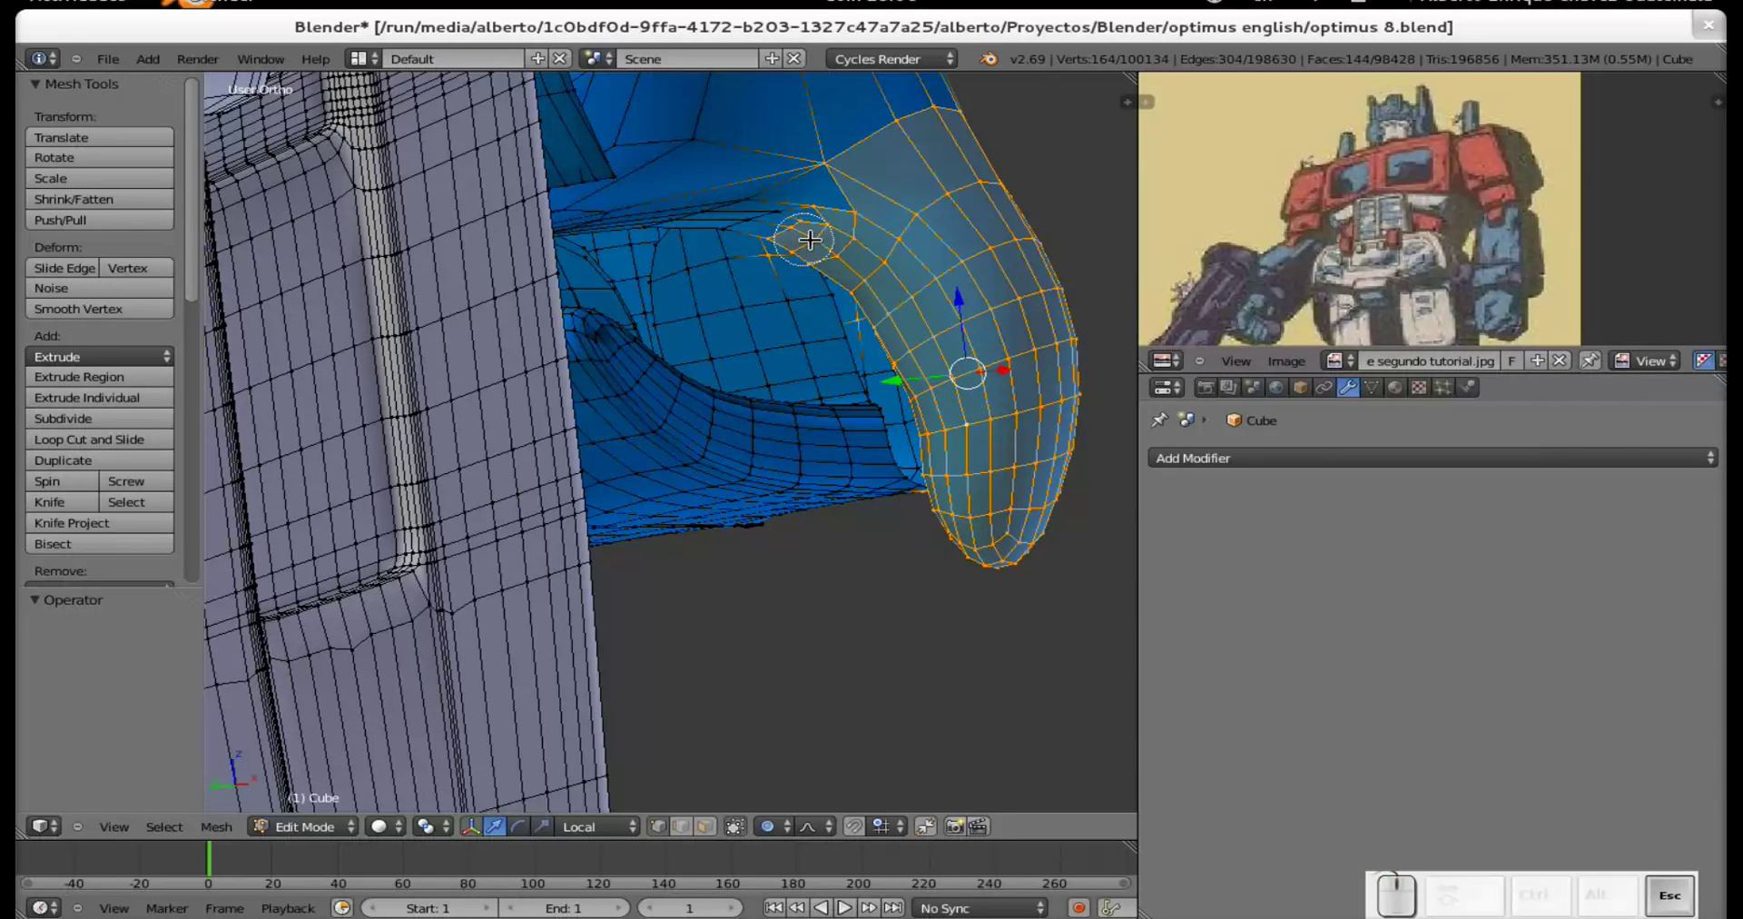
Switch to wireframe display and remove the stray vertices at the first finger's lower edge from the selection.
key(z)
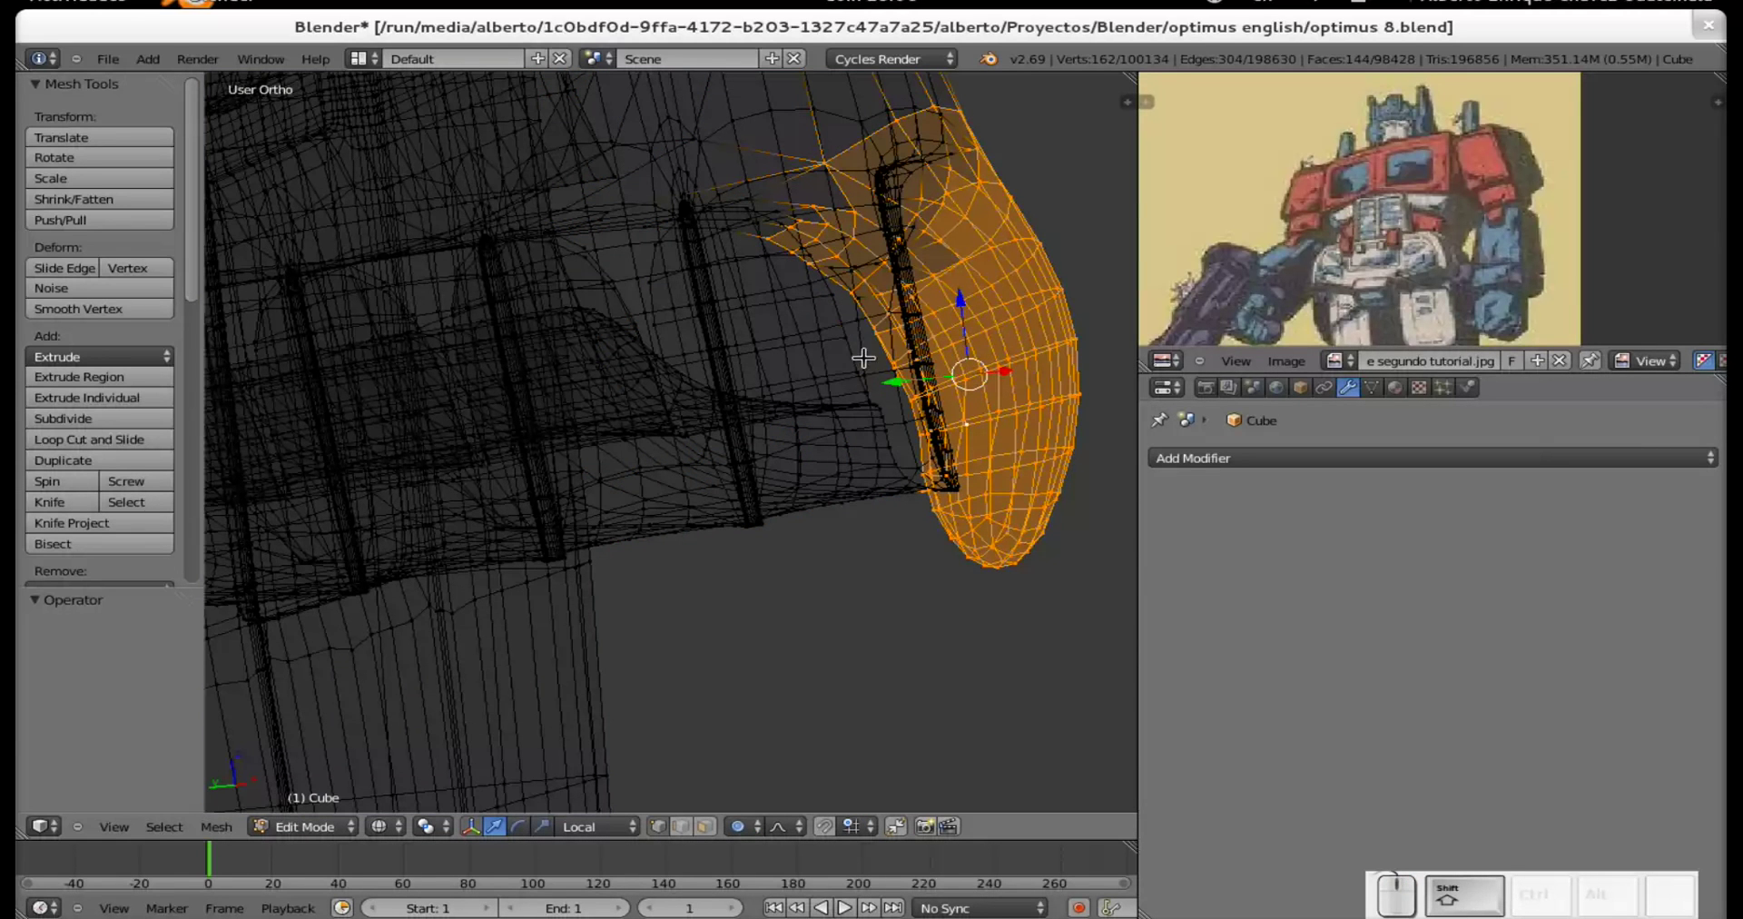
middle_drag(1007, 465, 806, 514)
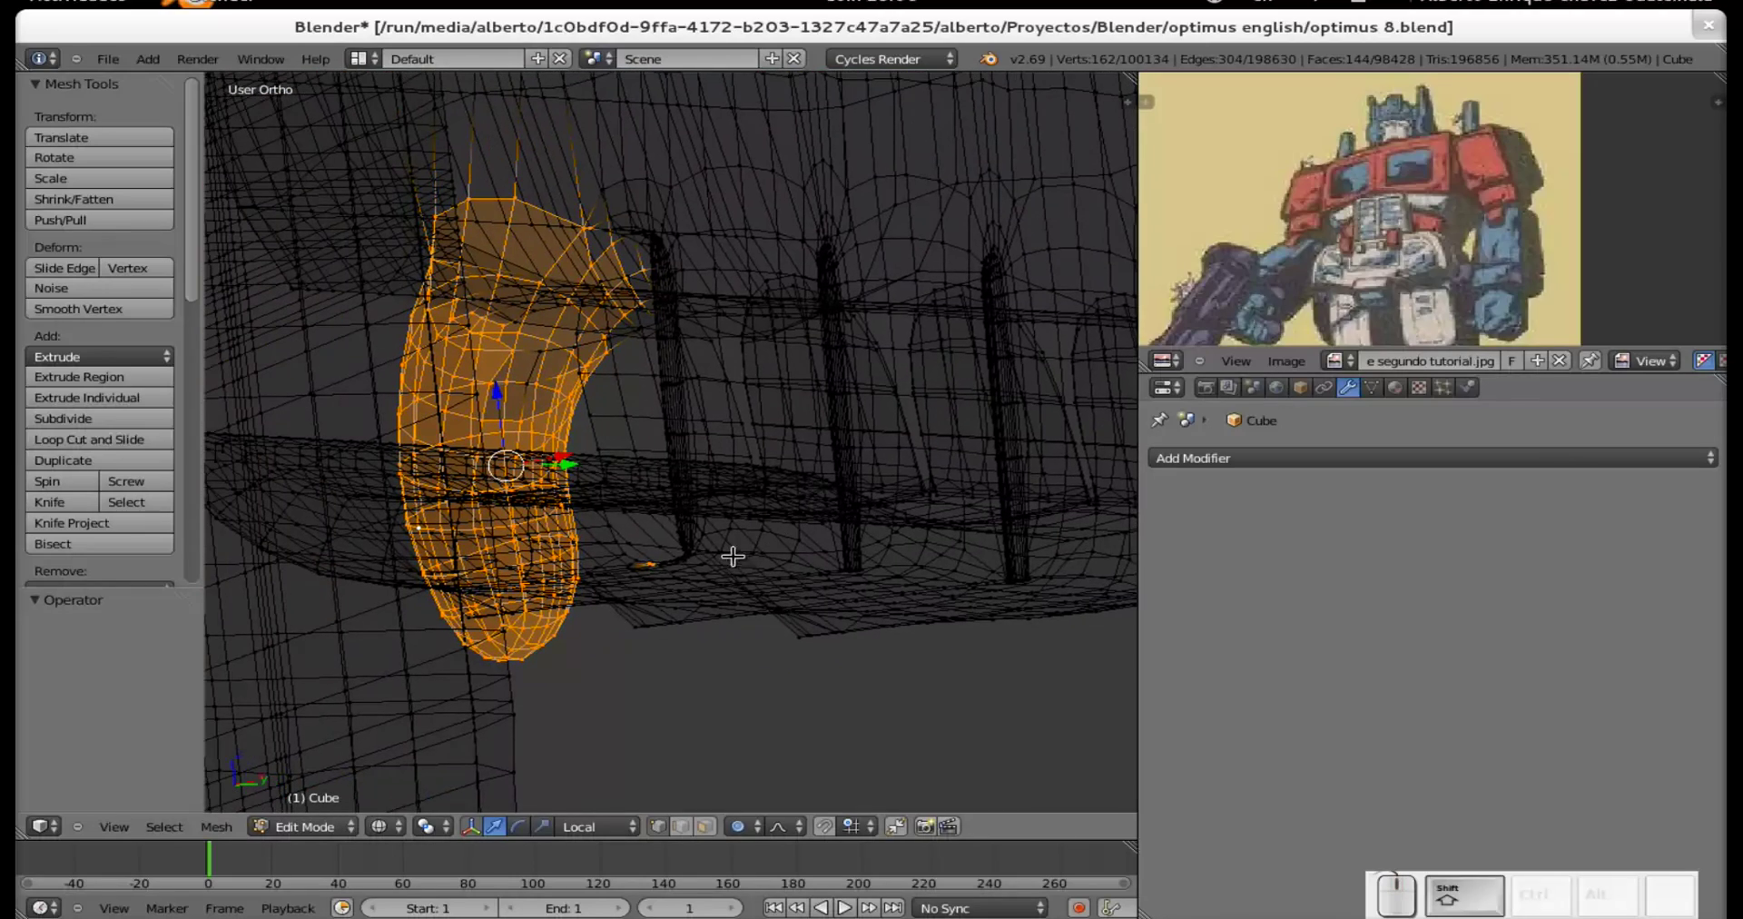
key(Escape)
key(Escape)
middle_drag(567, 521, 652, 581)
scroll(652, 581, up, 5)
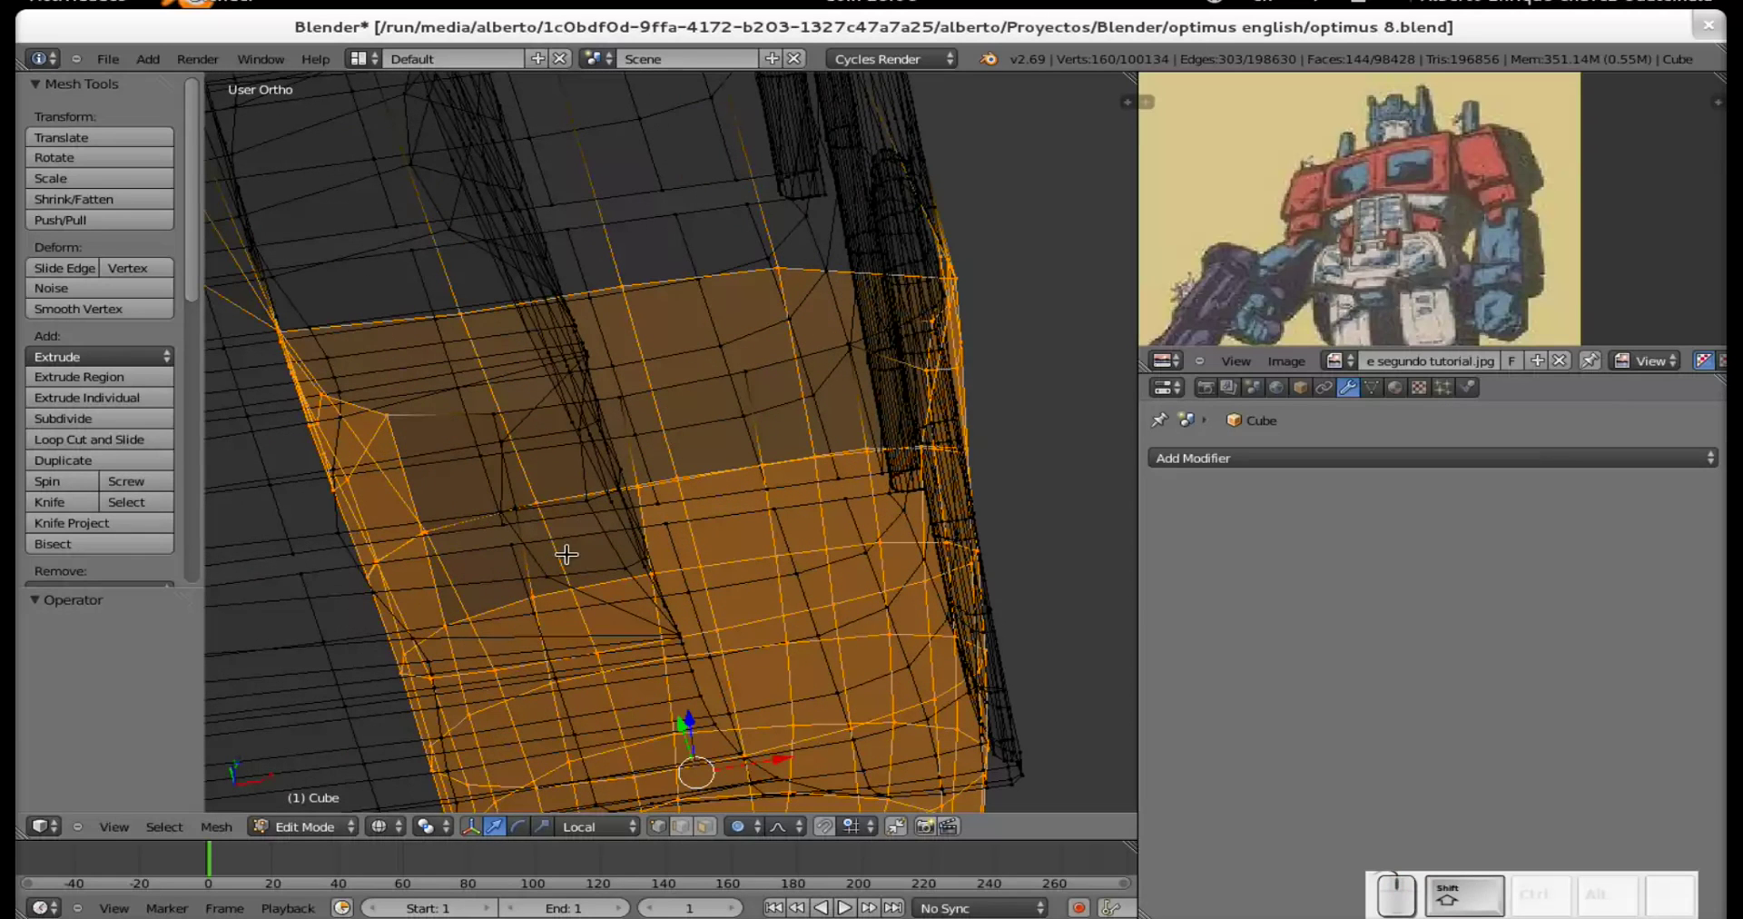
Add the five unselected vertices inside the thumb's base to the selection.
shift+right_click(515, 509)
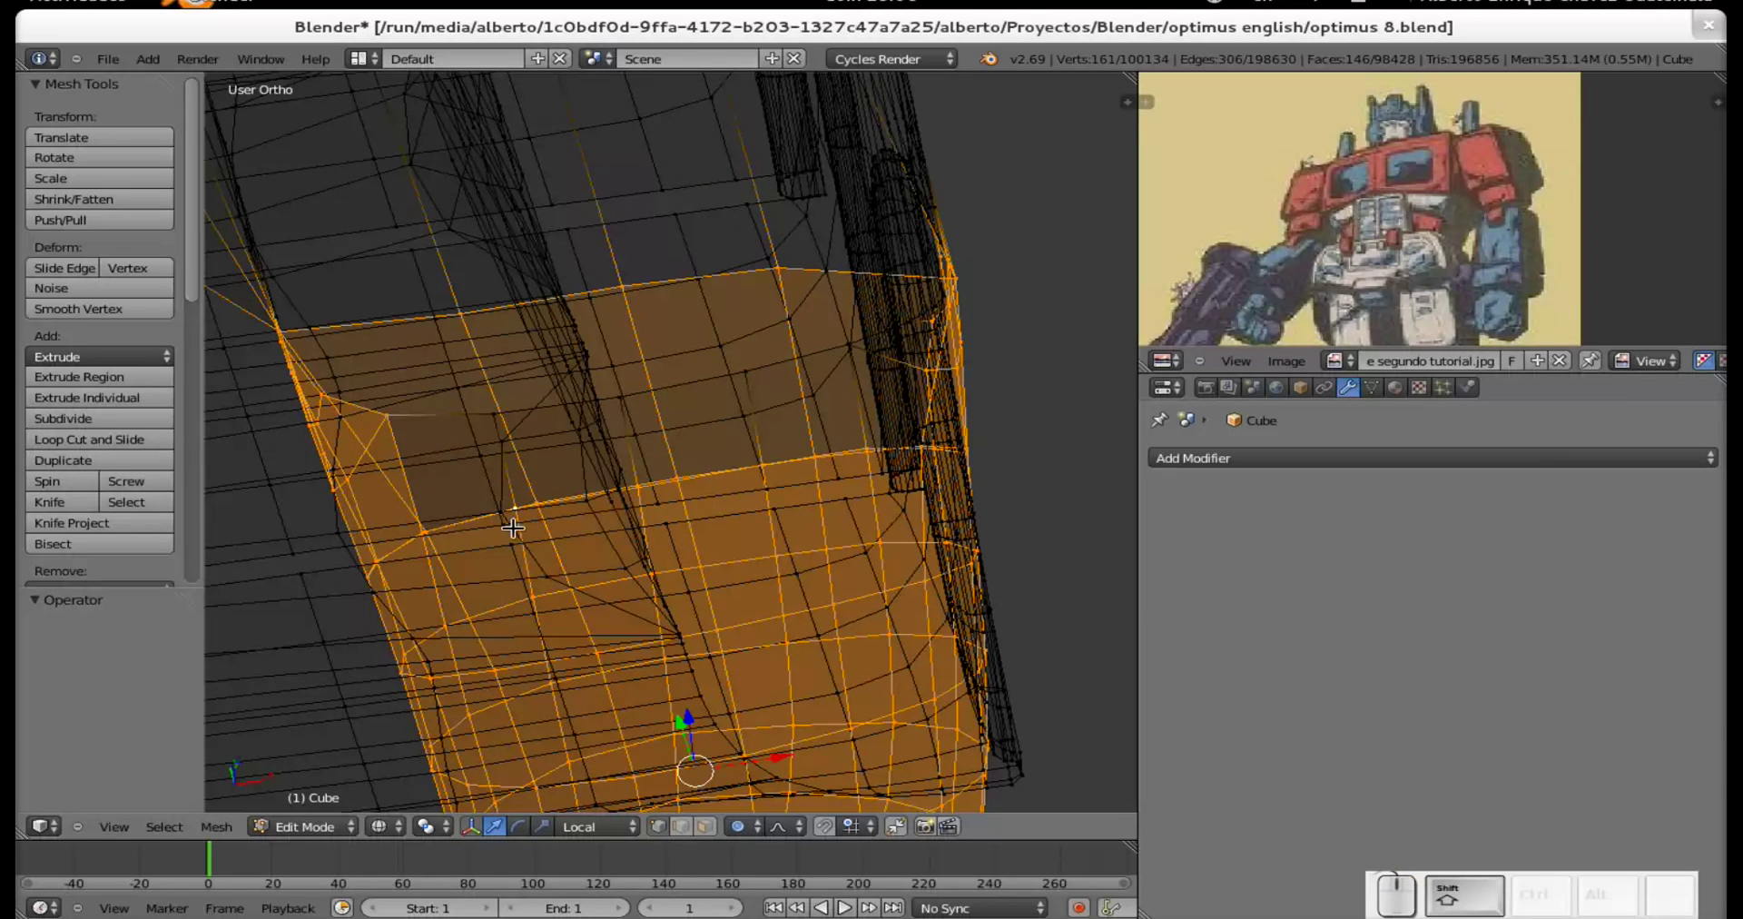
shift+right_click(504, 416)
shift+right_click(621, 399)
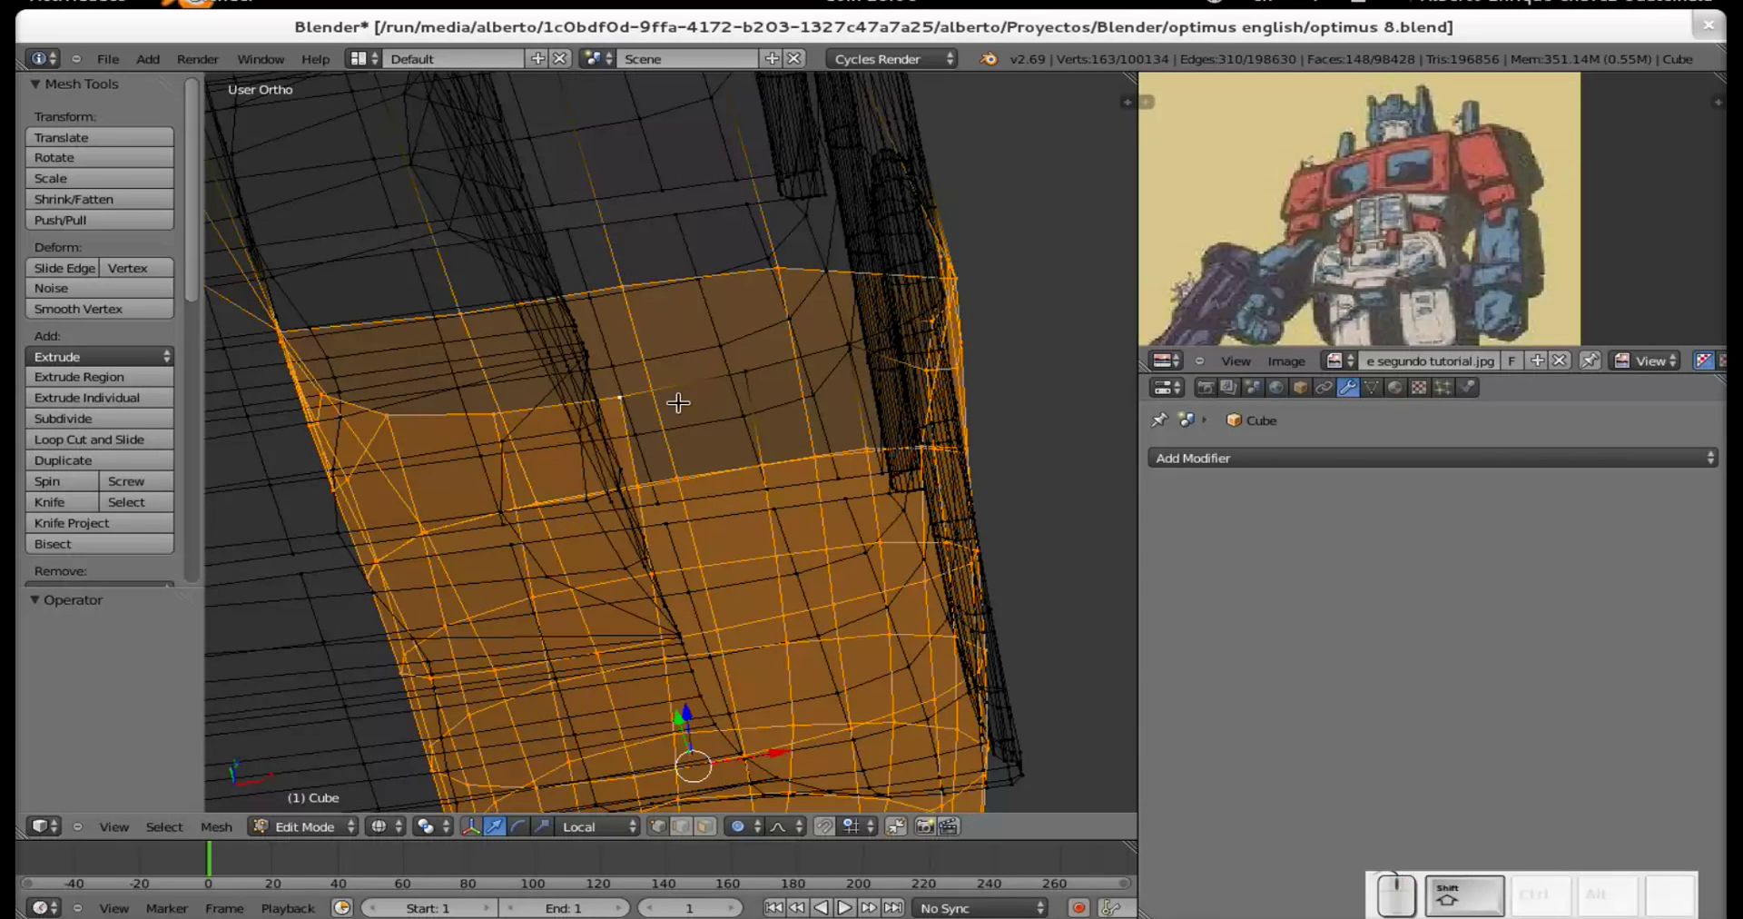
shift+right_click(749, 372)
shift+right_click(847, 342)
scroll(817, 422, down, 5)
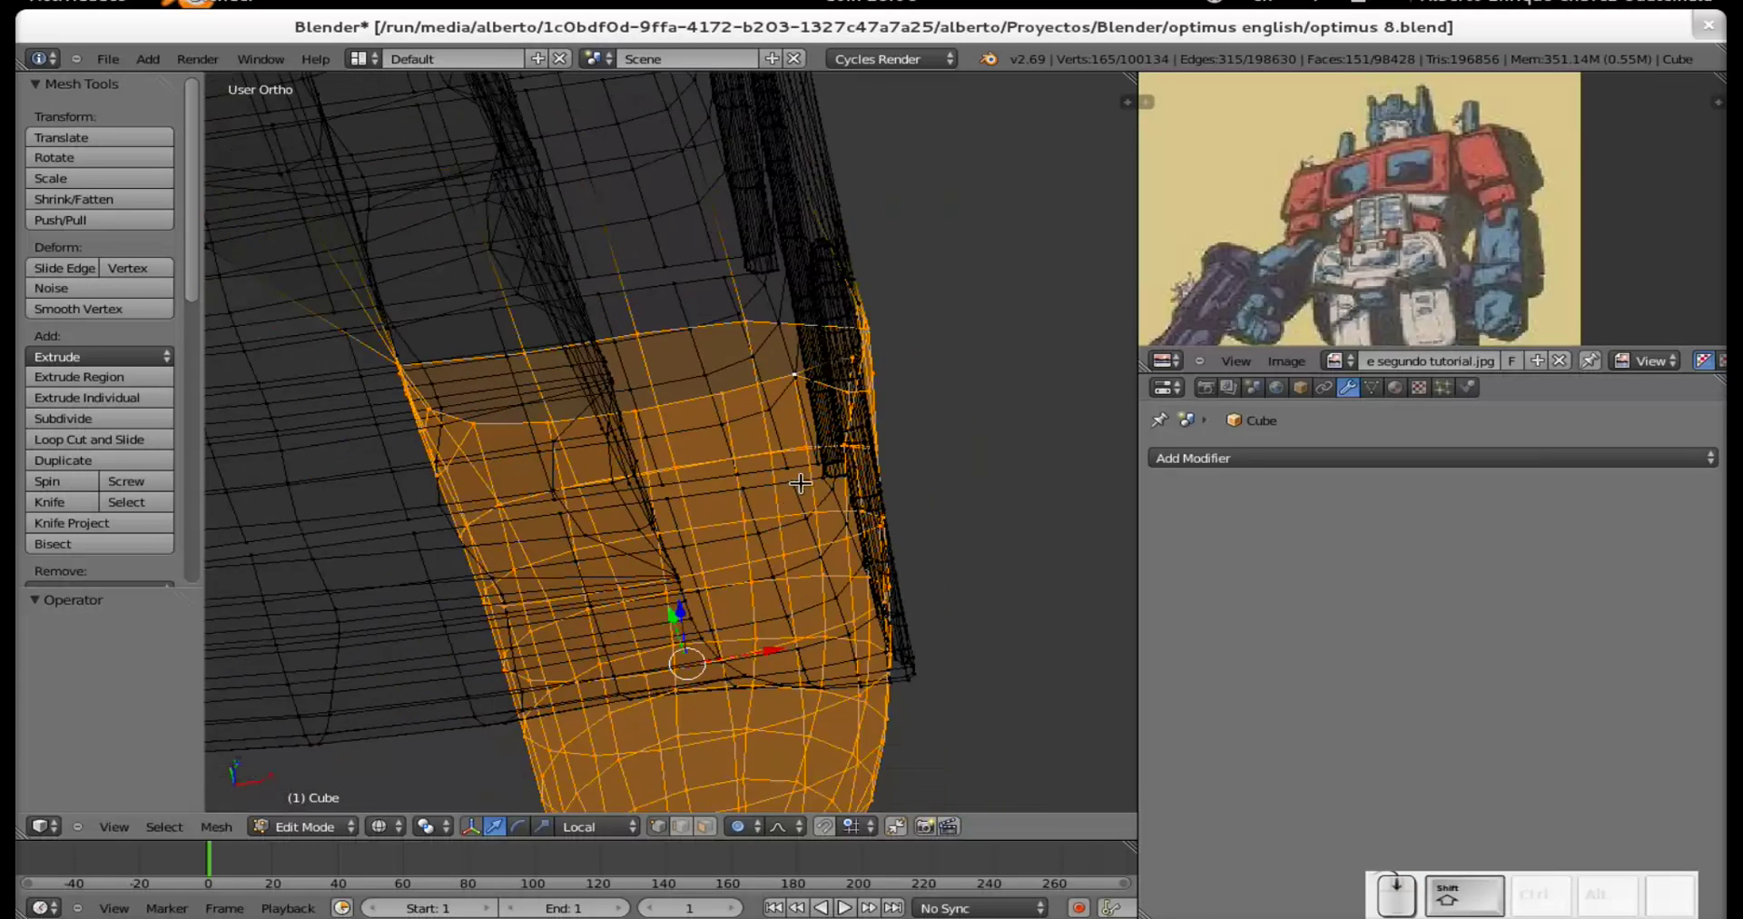
Return to solid display and move the selected thumb vertices -0.084 along local Z with proportional editing off.
scroll(728, 573, down, 3)
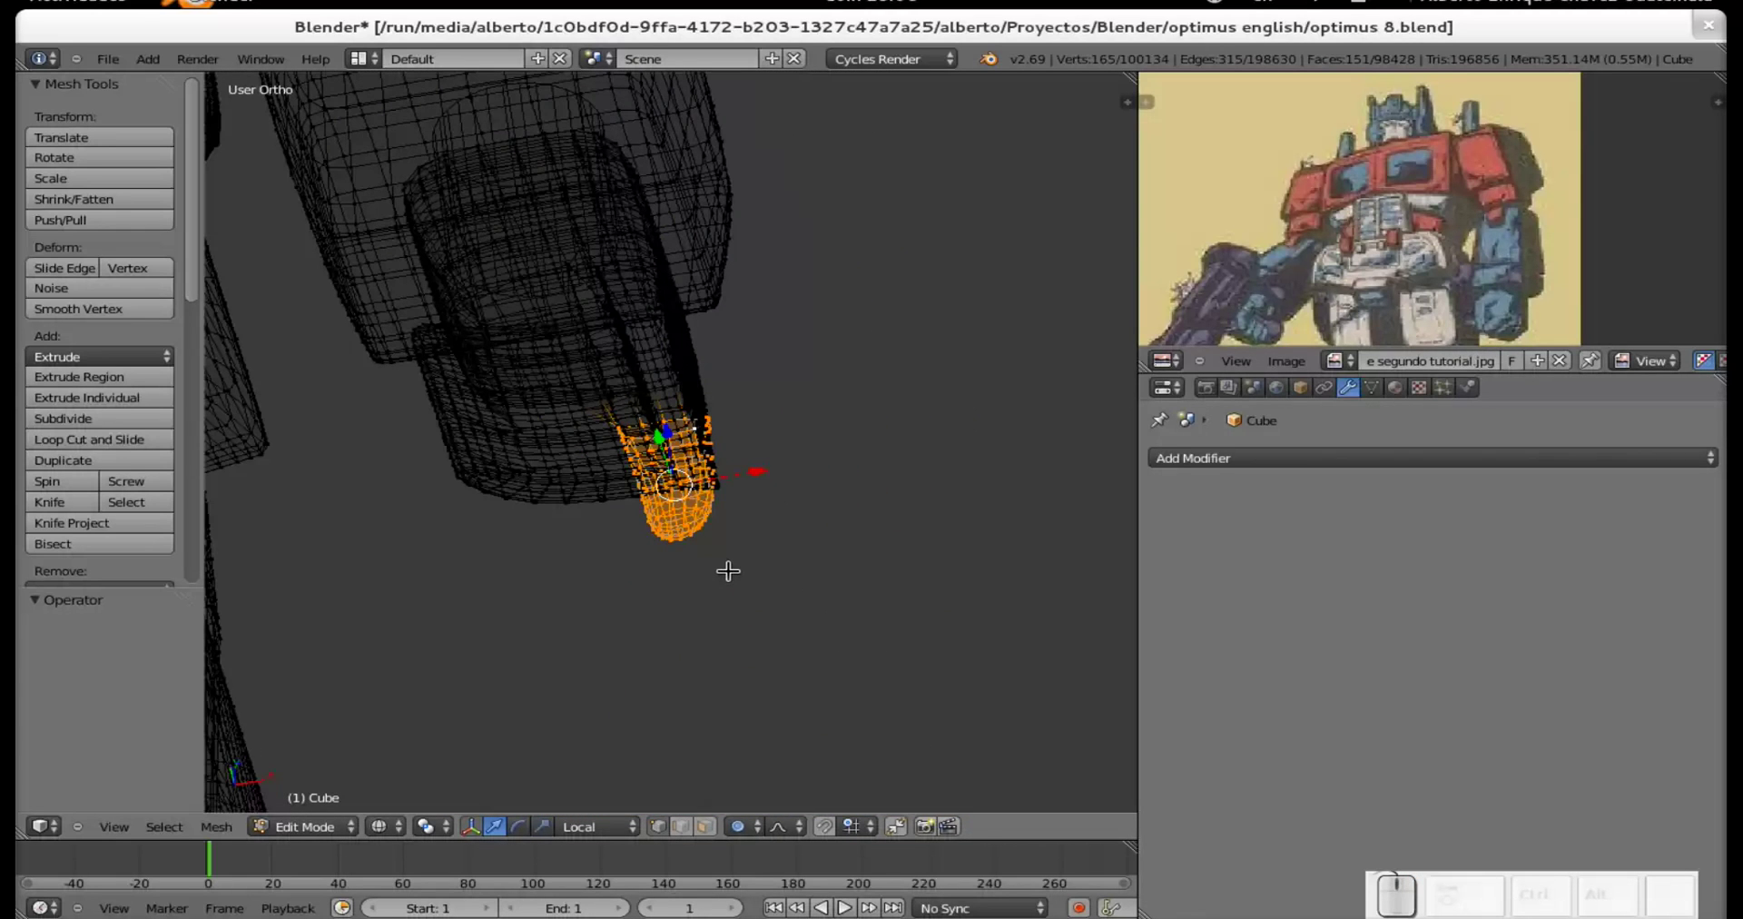
key(z)
mouse_move(727, 572)
middle_down()
mouse_move(672, 477)
mouse_move(677, 450)
mouse_move(817, 444)
middle_up()
scroll(808, 449, up, 2)
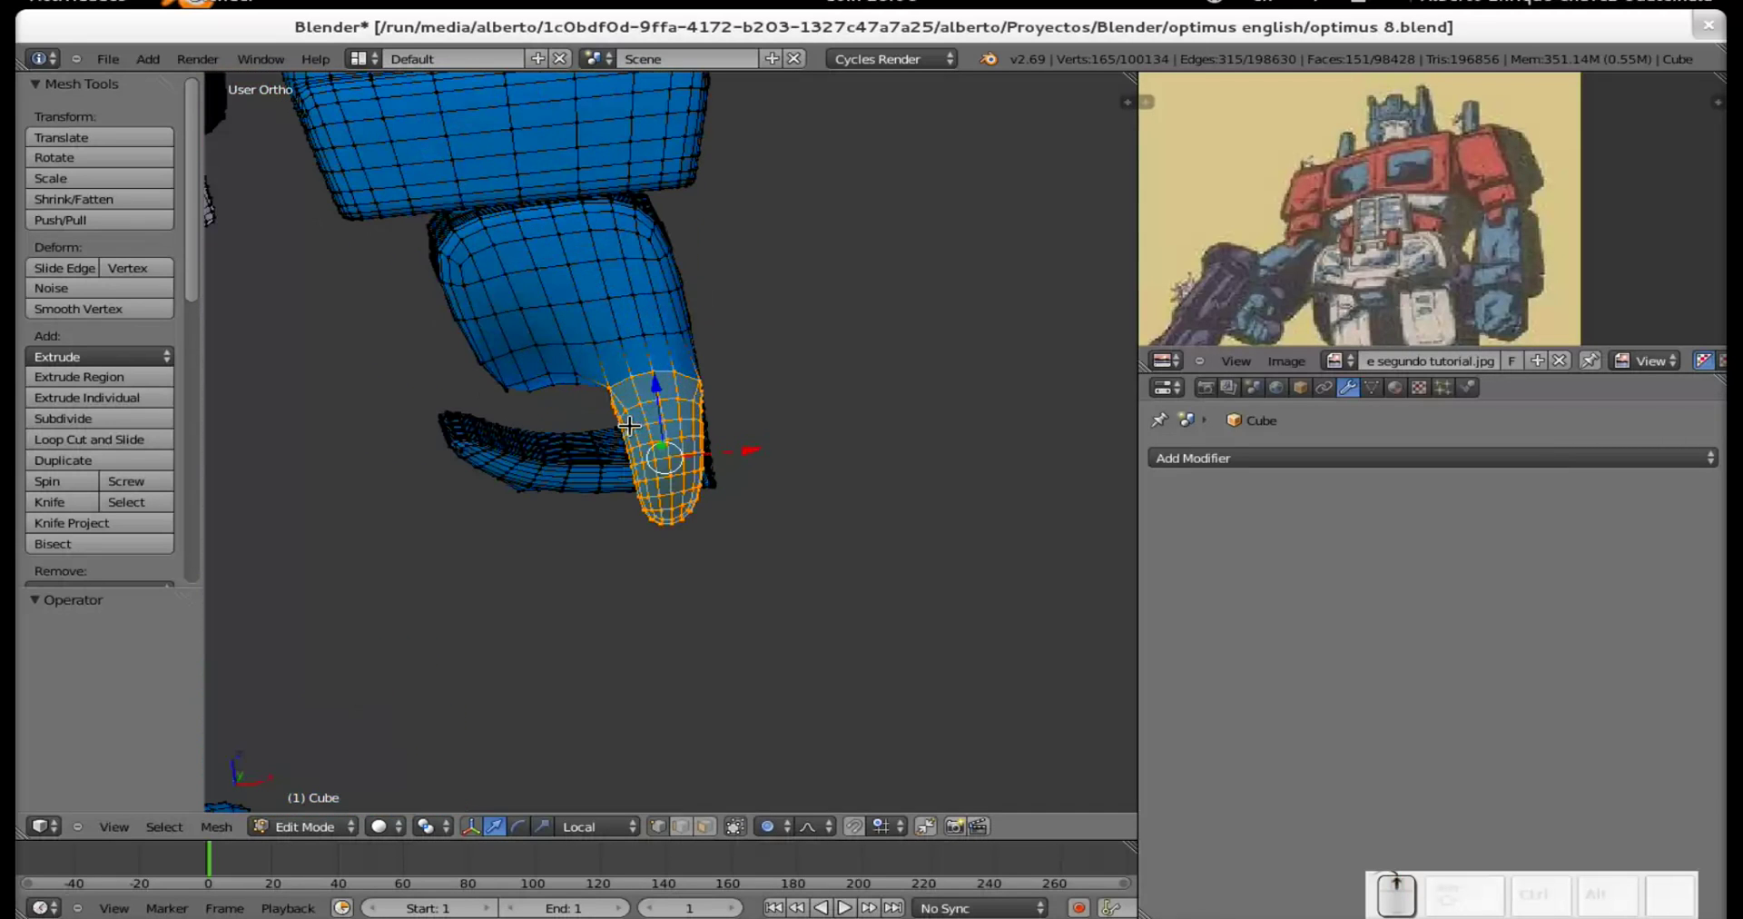
drag(744, 450, 719, 462)
key(ctrl+z)
drag(635, 397, 634, 408)
scroll(606, 433, up, 2)
scroll(606, 432, up, 4)
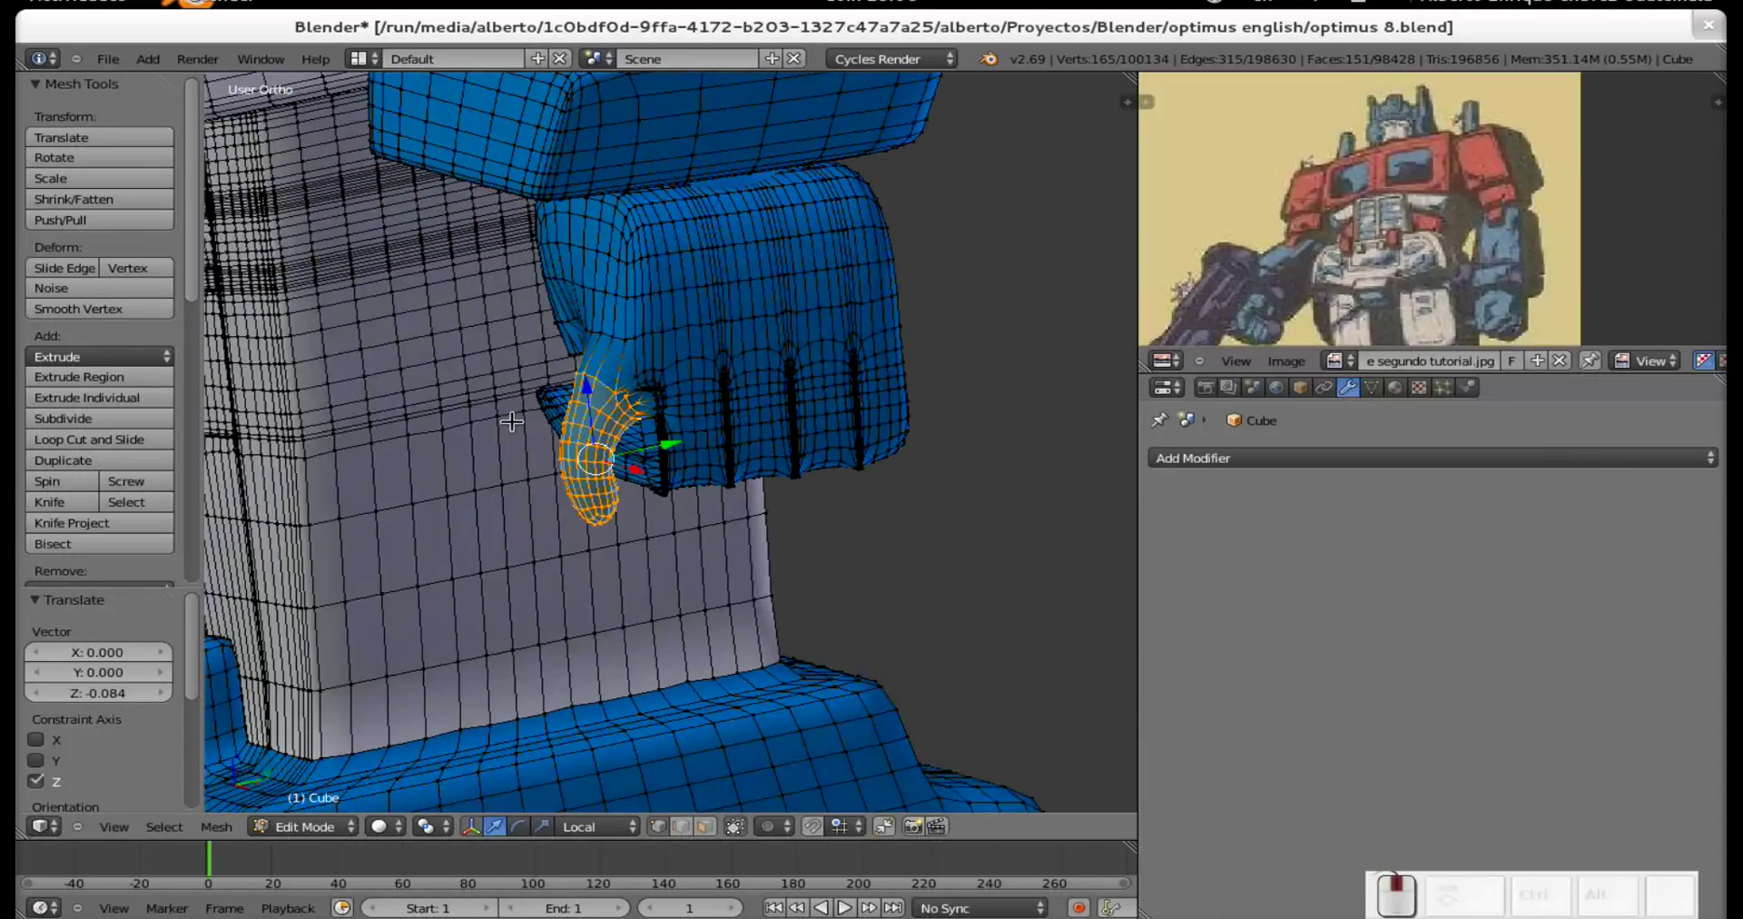
Add an edge loop around the middle of the thumb with an edge slide of about -0.497.
shift+middle_drag(659, 472, 702, 541)
key(ctrl+r)
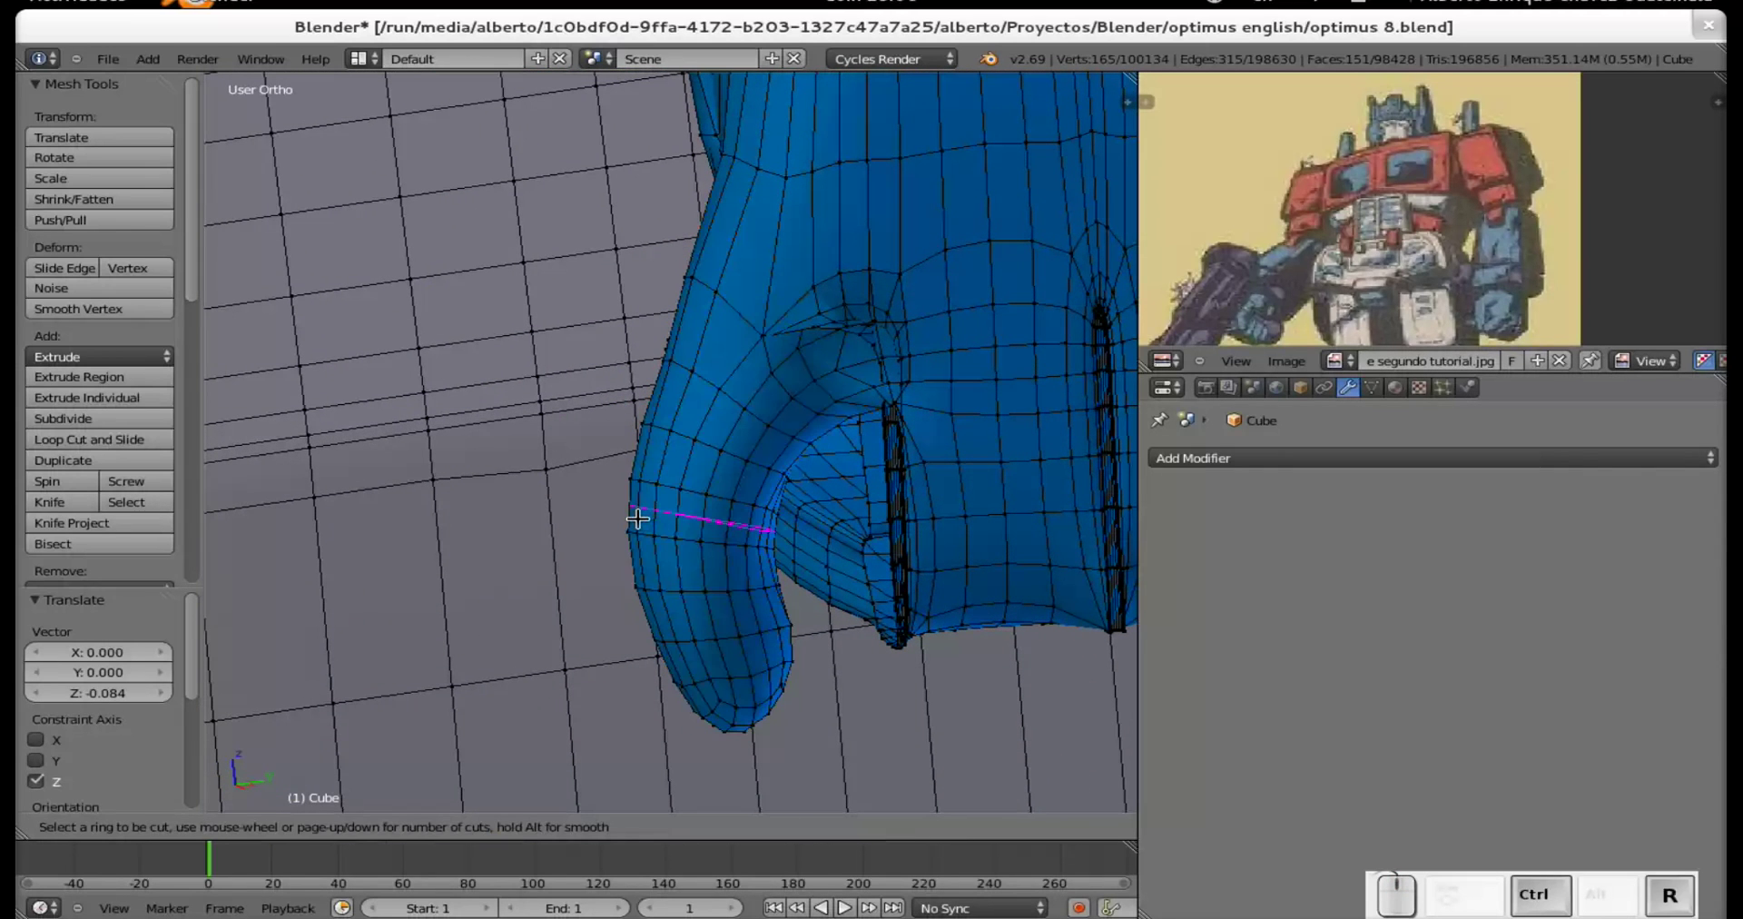
click(640, 517)
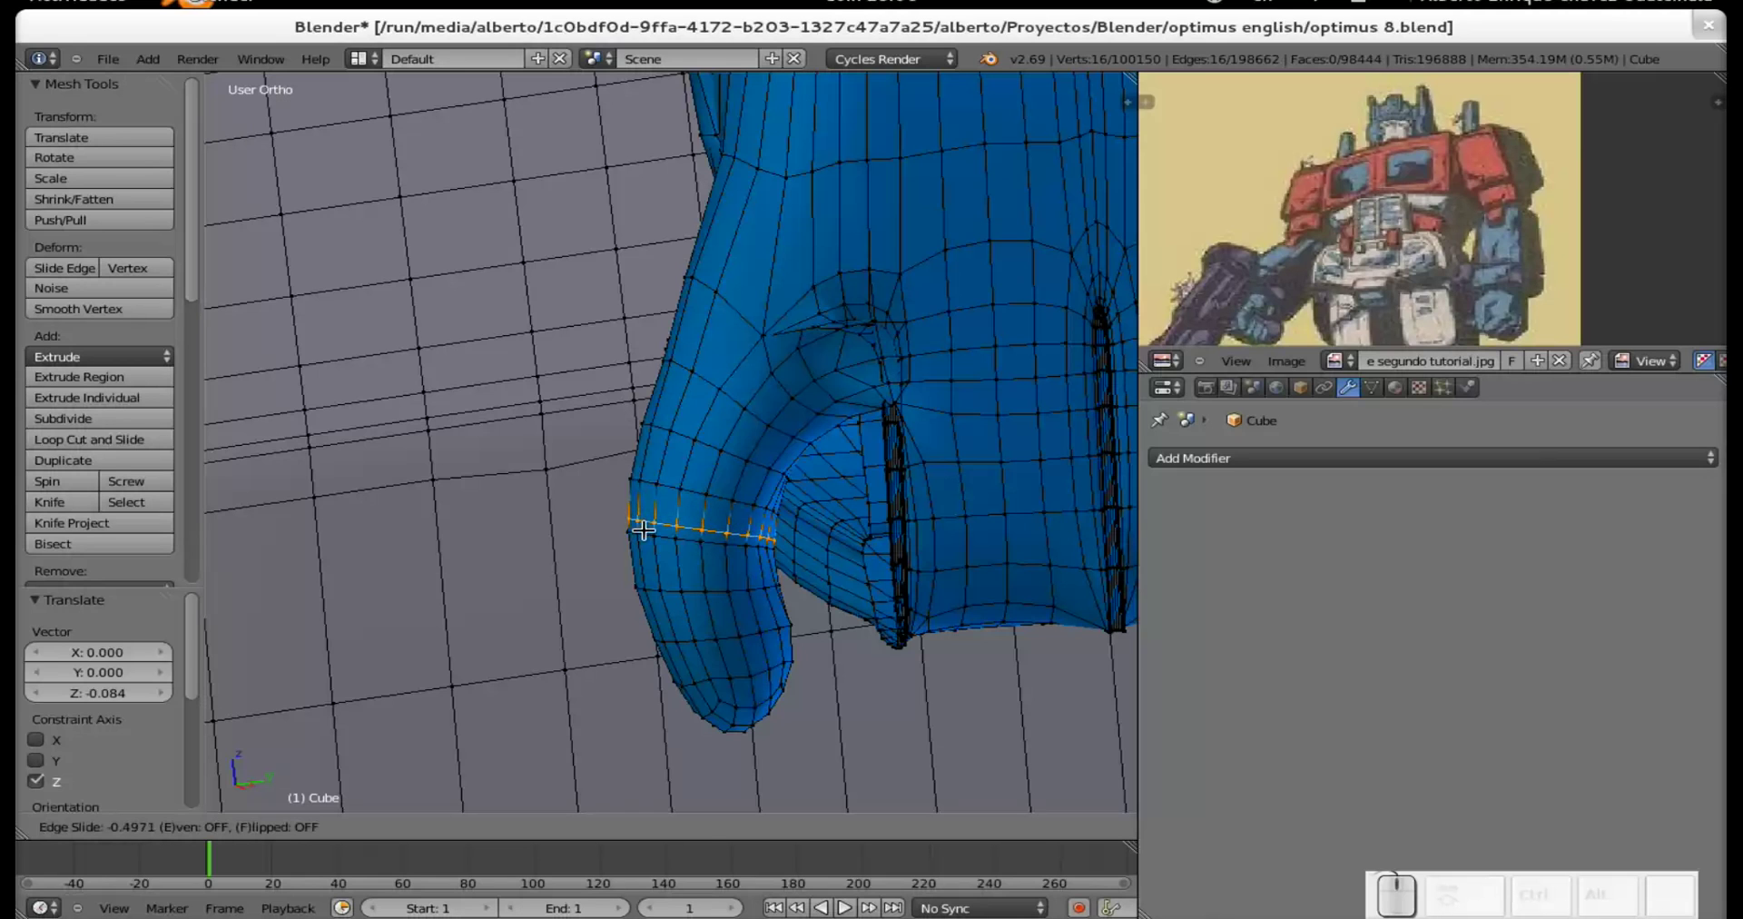
click(642, 529)
Add a second edge loop beside the one around the middle of the thumb and scale it to 0.707 to crease the joint.
key(ctrl+r)
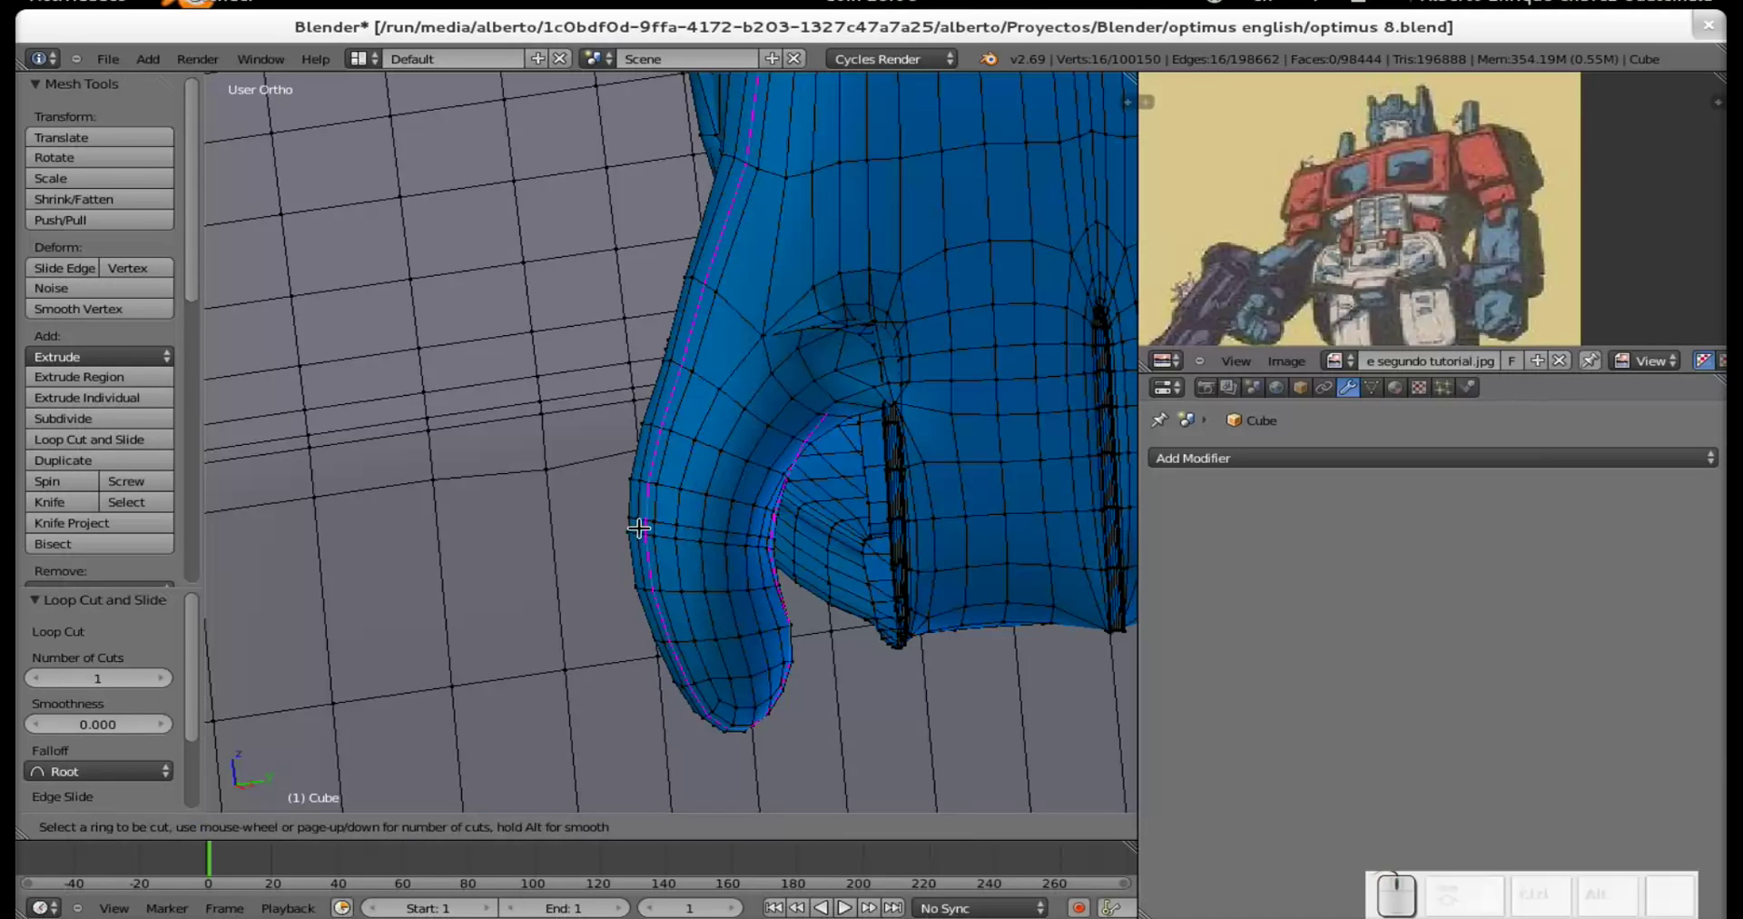
click(625, 525)
click(628, 525)
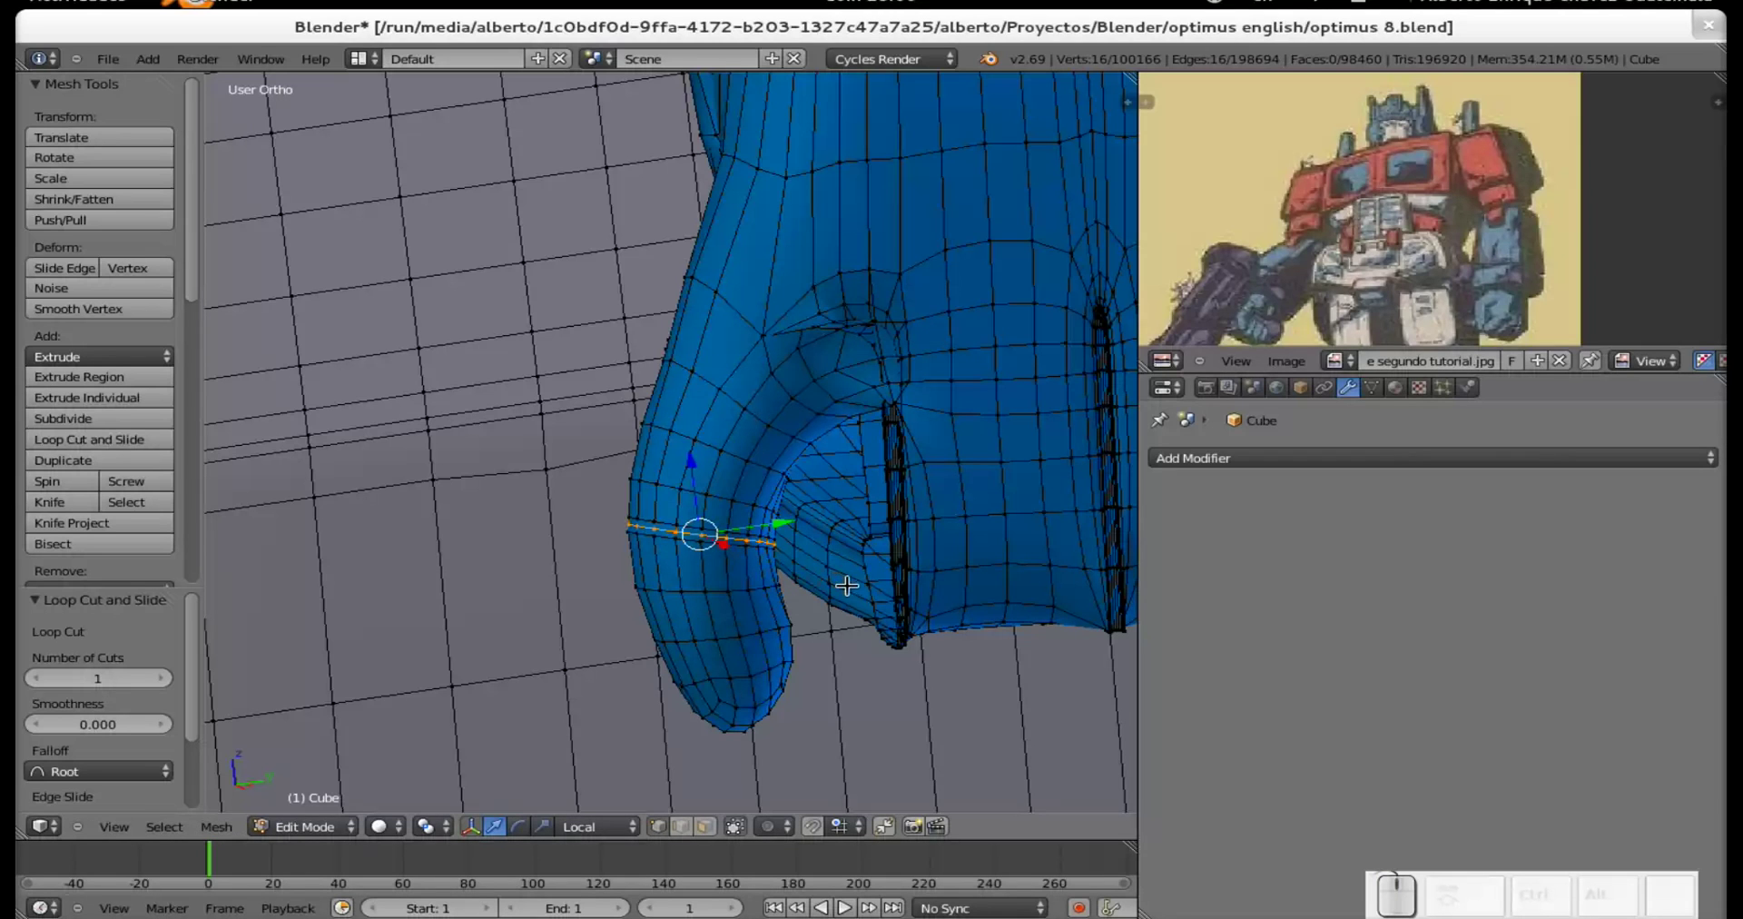
key(s)
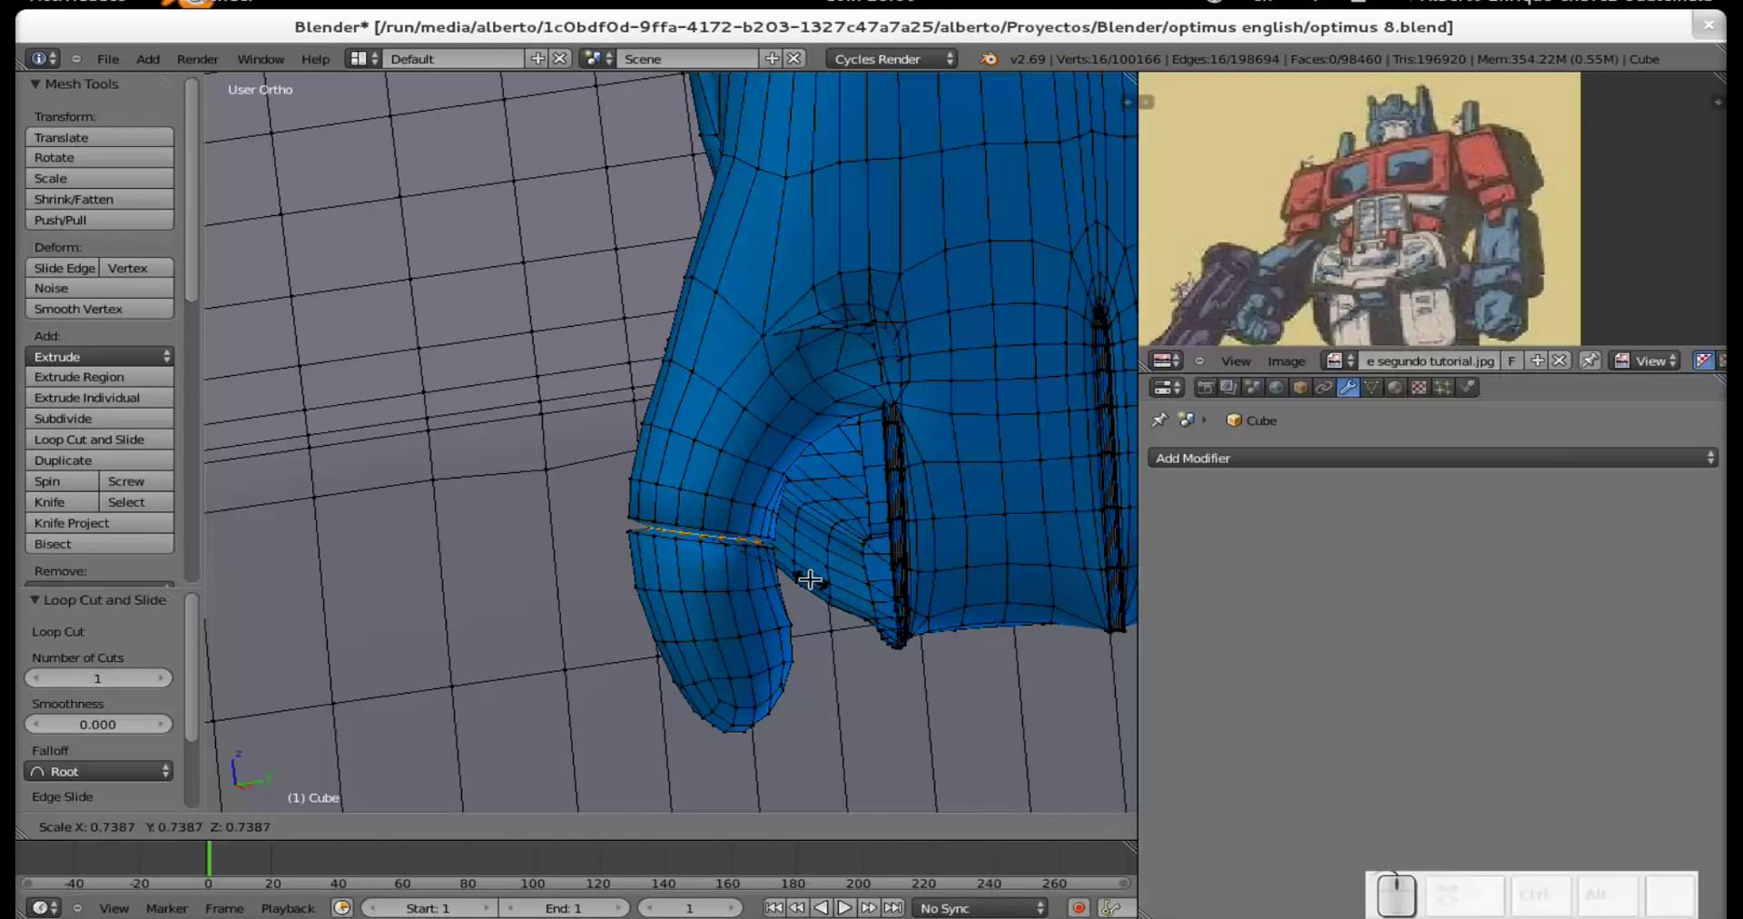
click(806, 577)
Add two closely spaced edge loops across the underside of the index finger, just below the thumb tip.
scroll(727, 579, down, 6)
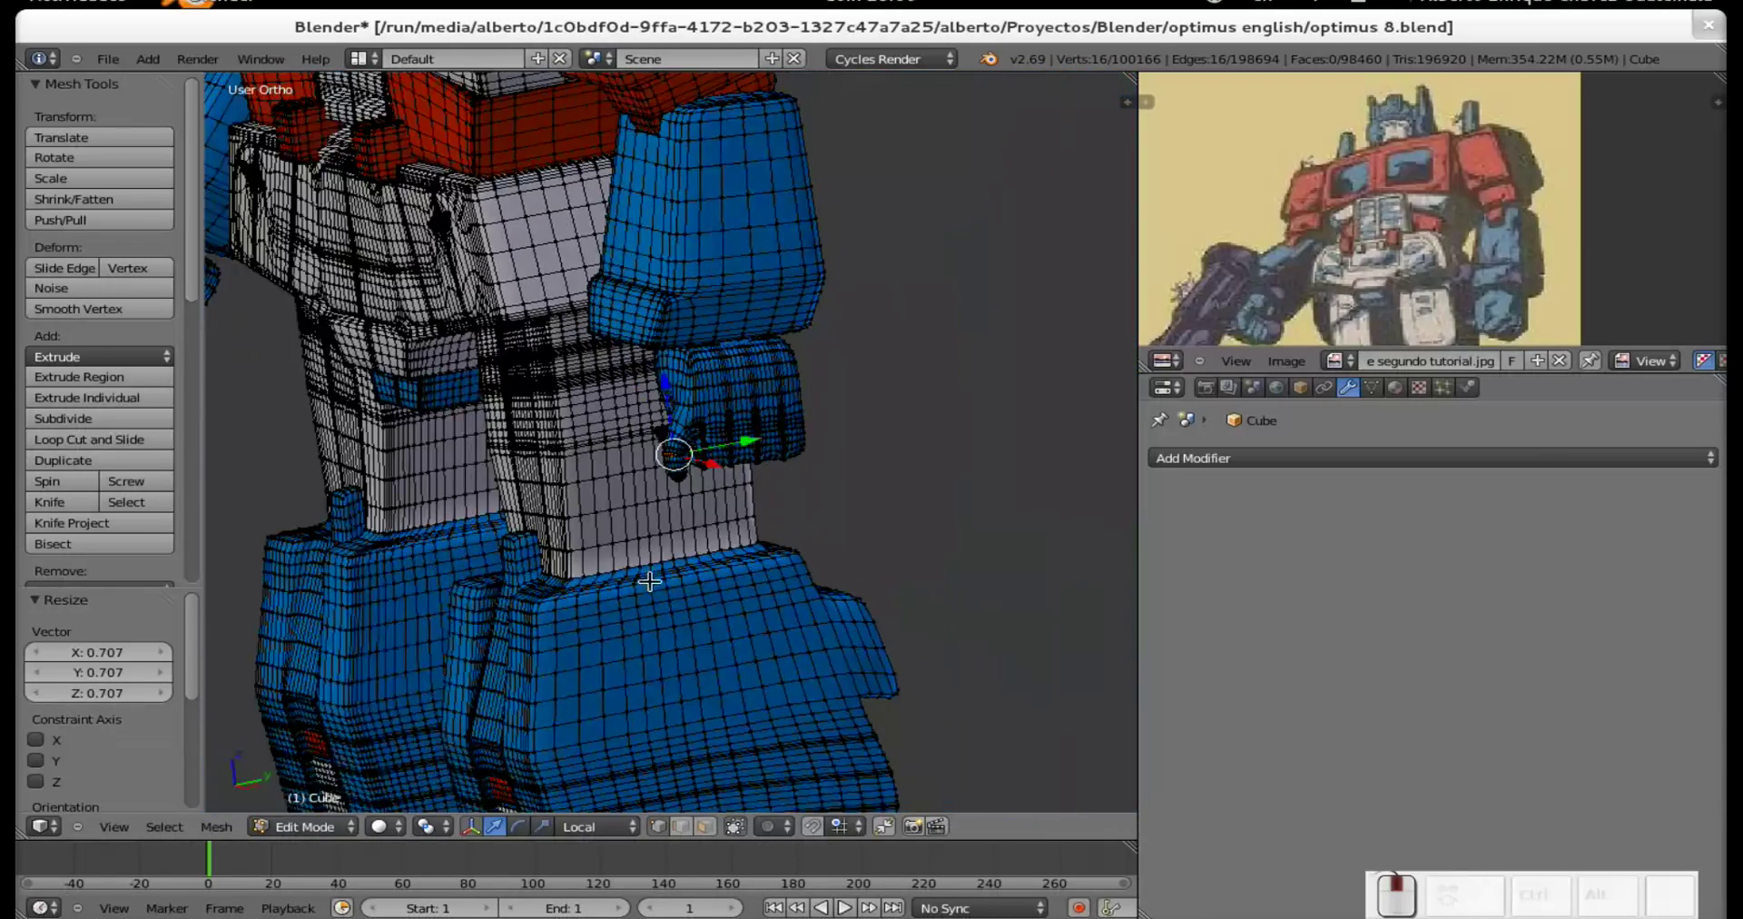
middle_drag(650, 581, 695, 531)
scroll(678, 522, up, 5)
scroll(727, 653, up, 6)
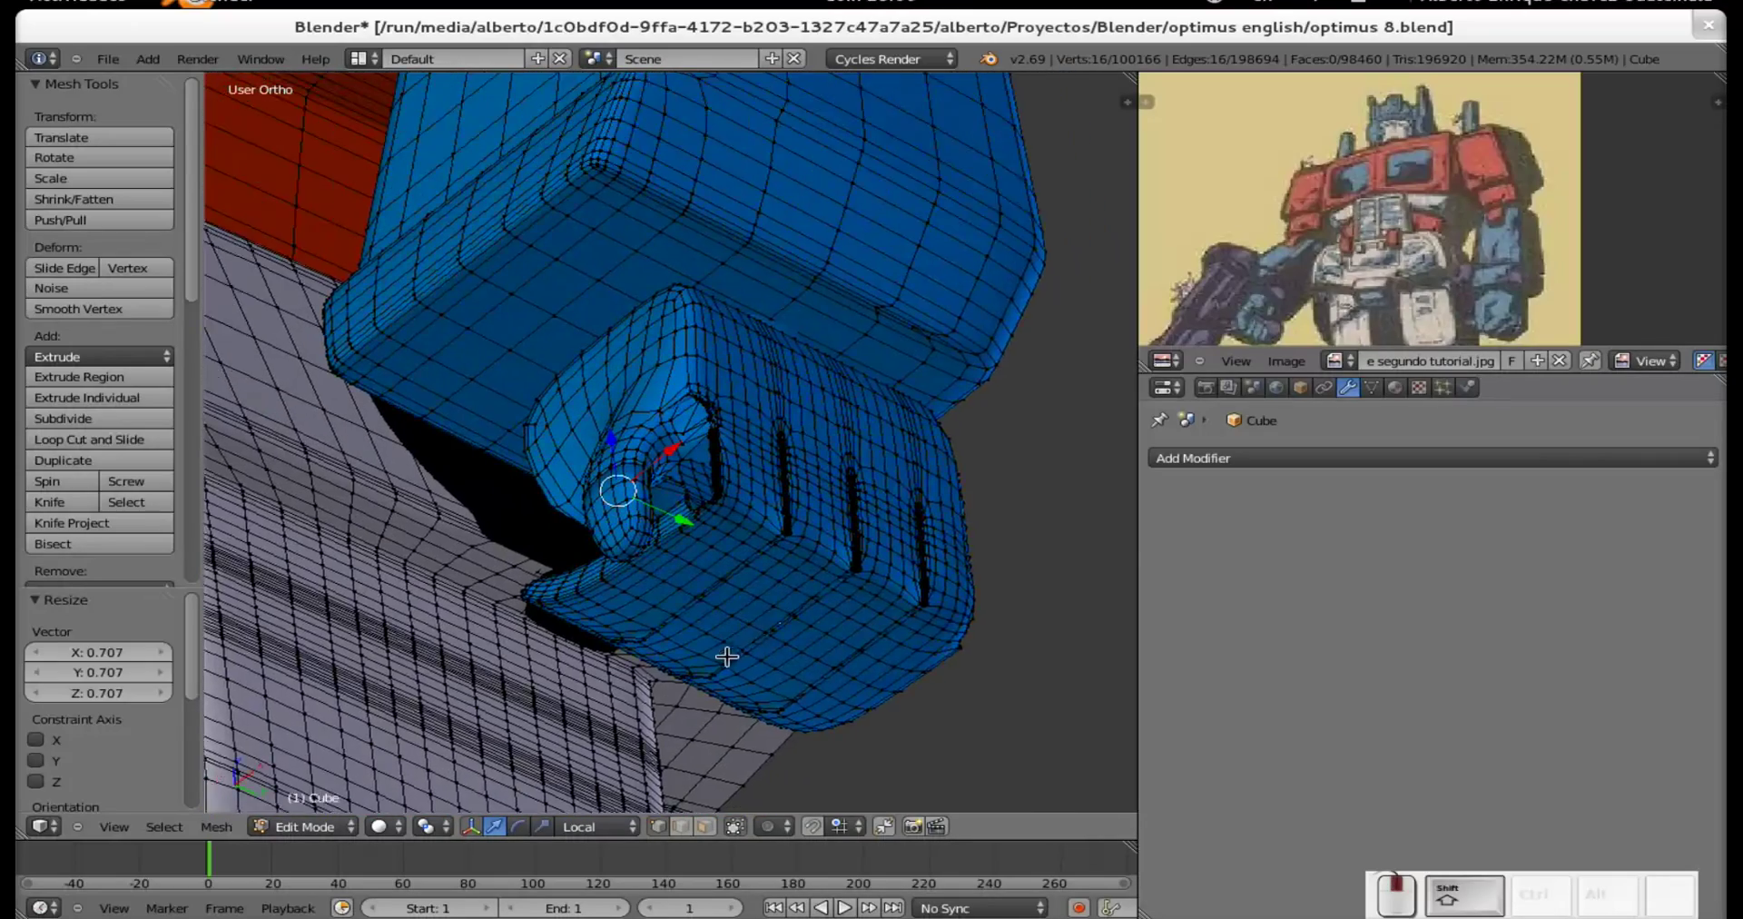
shift+middle_drag(737, 712, 986, 200)
scroll(718, 651, up, 3)
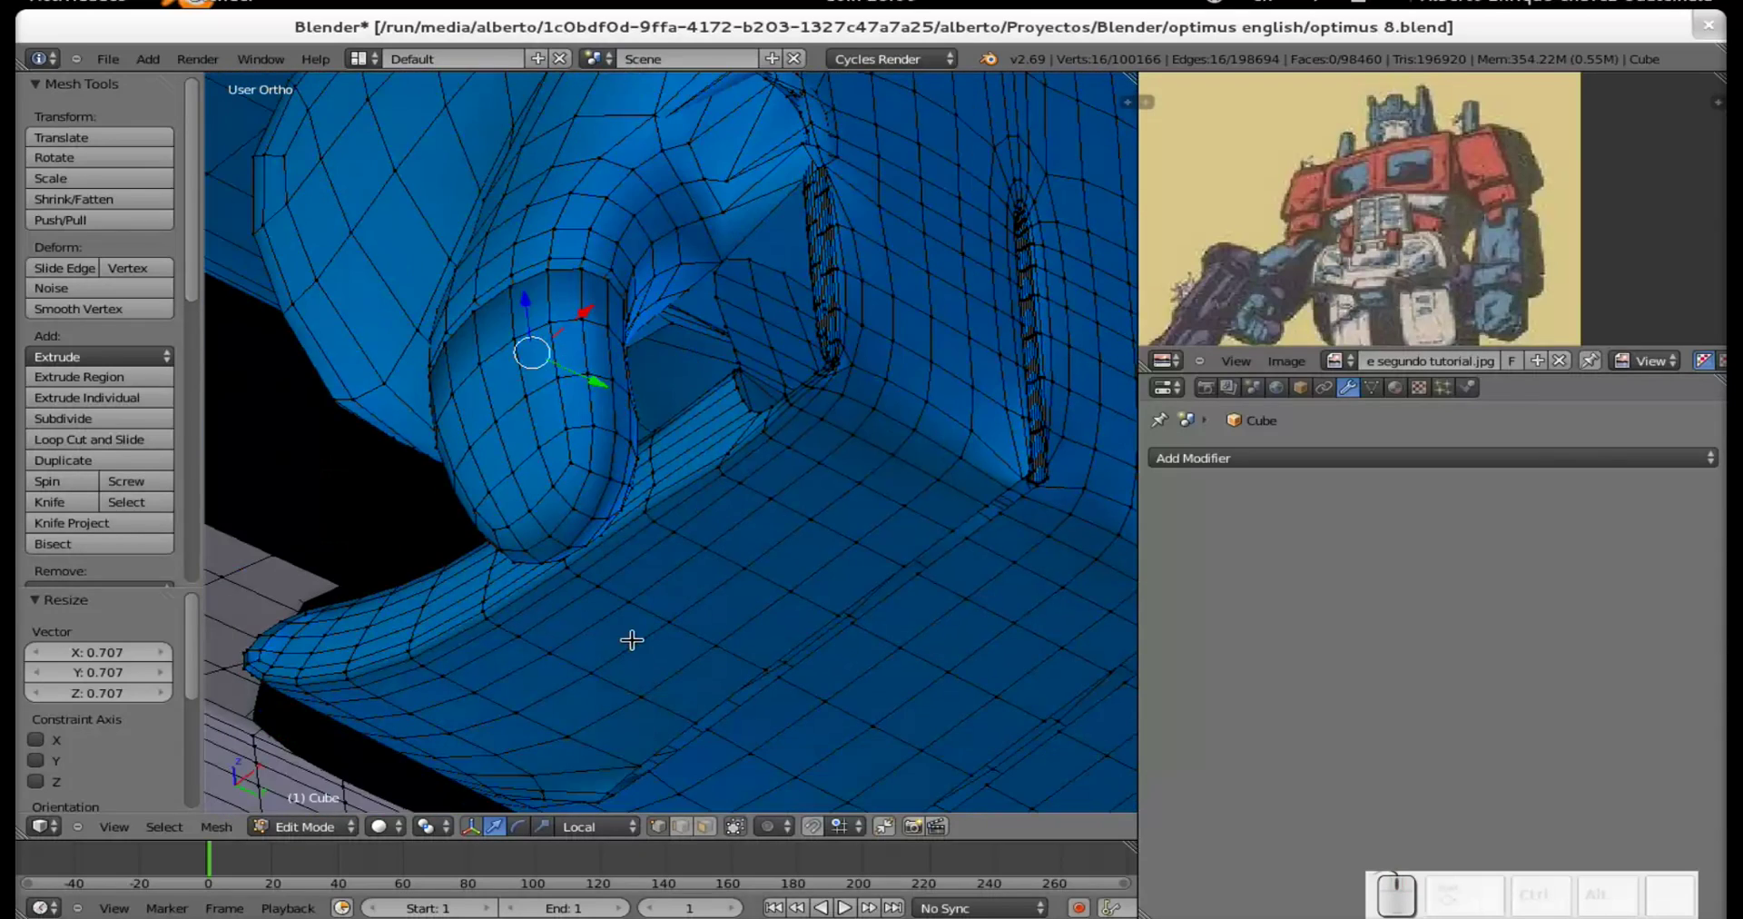
scroll(632, 640, down, 2)
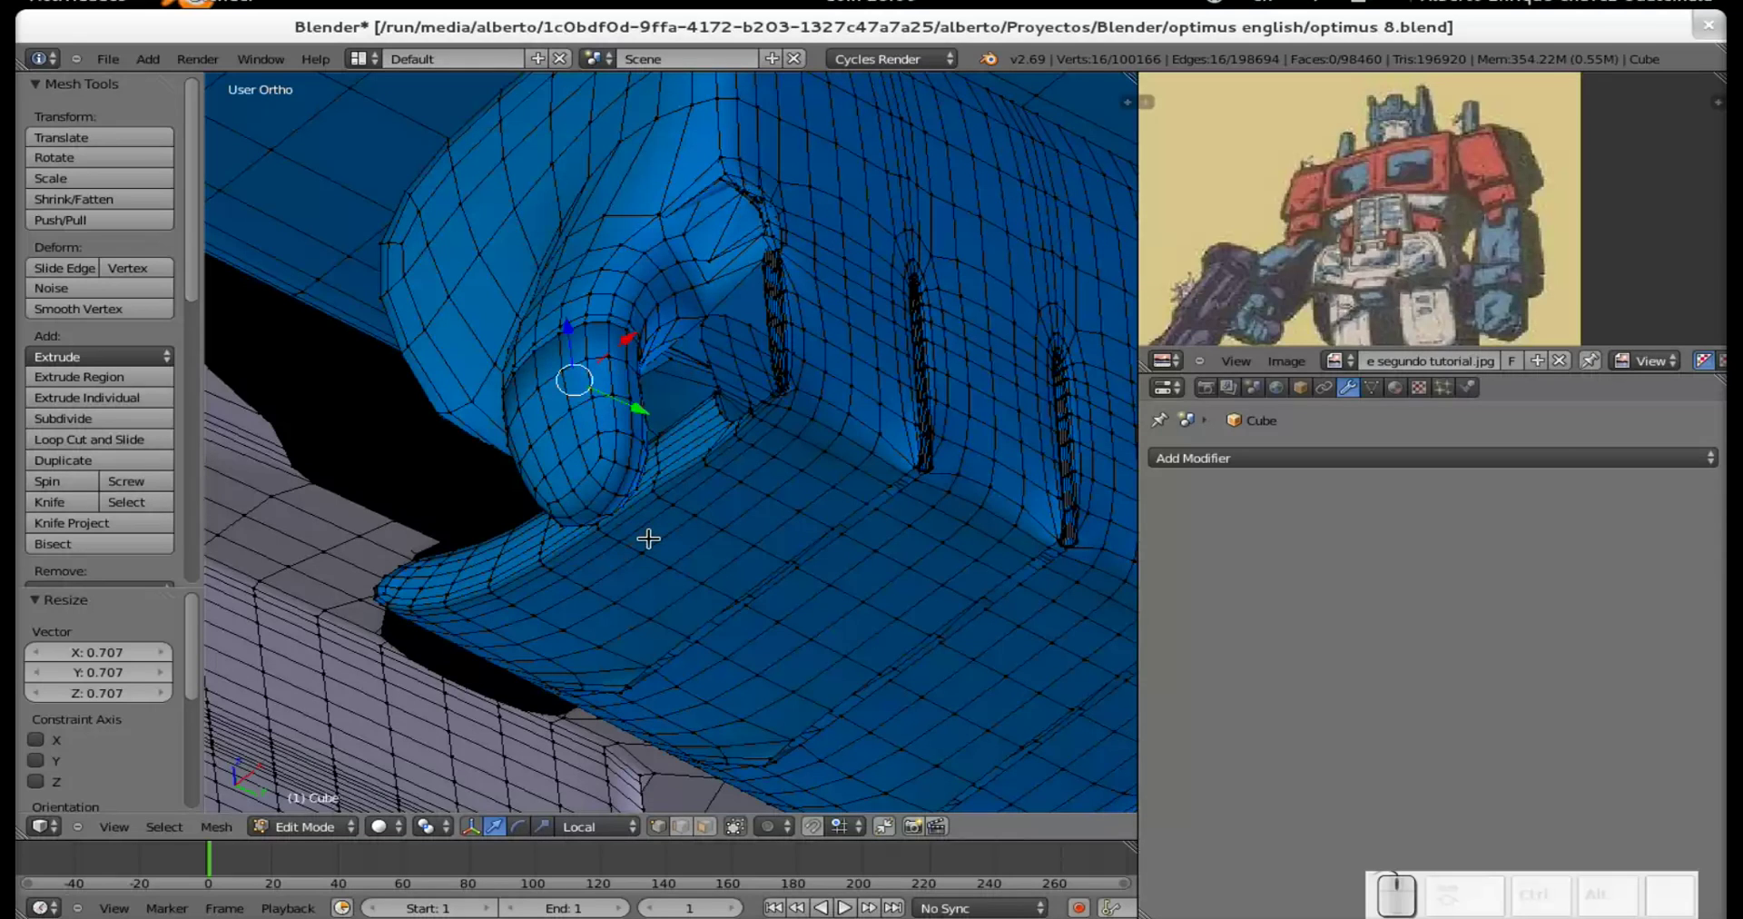
key(ctrl+r)
click(601, 541)
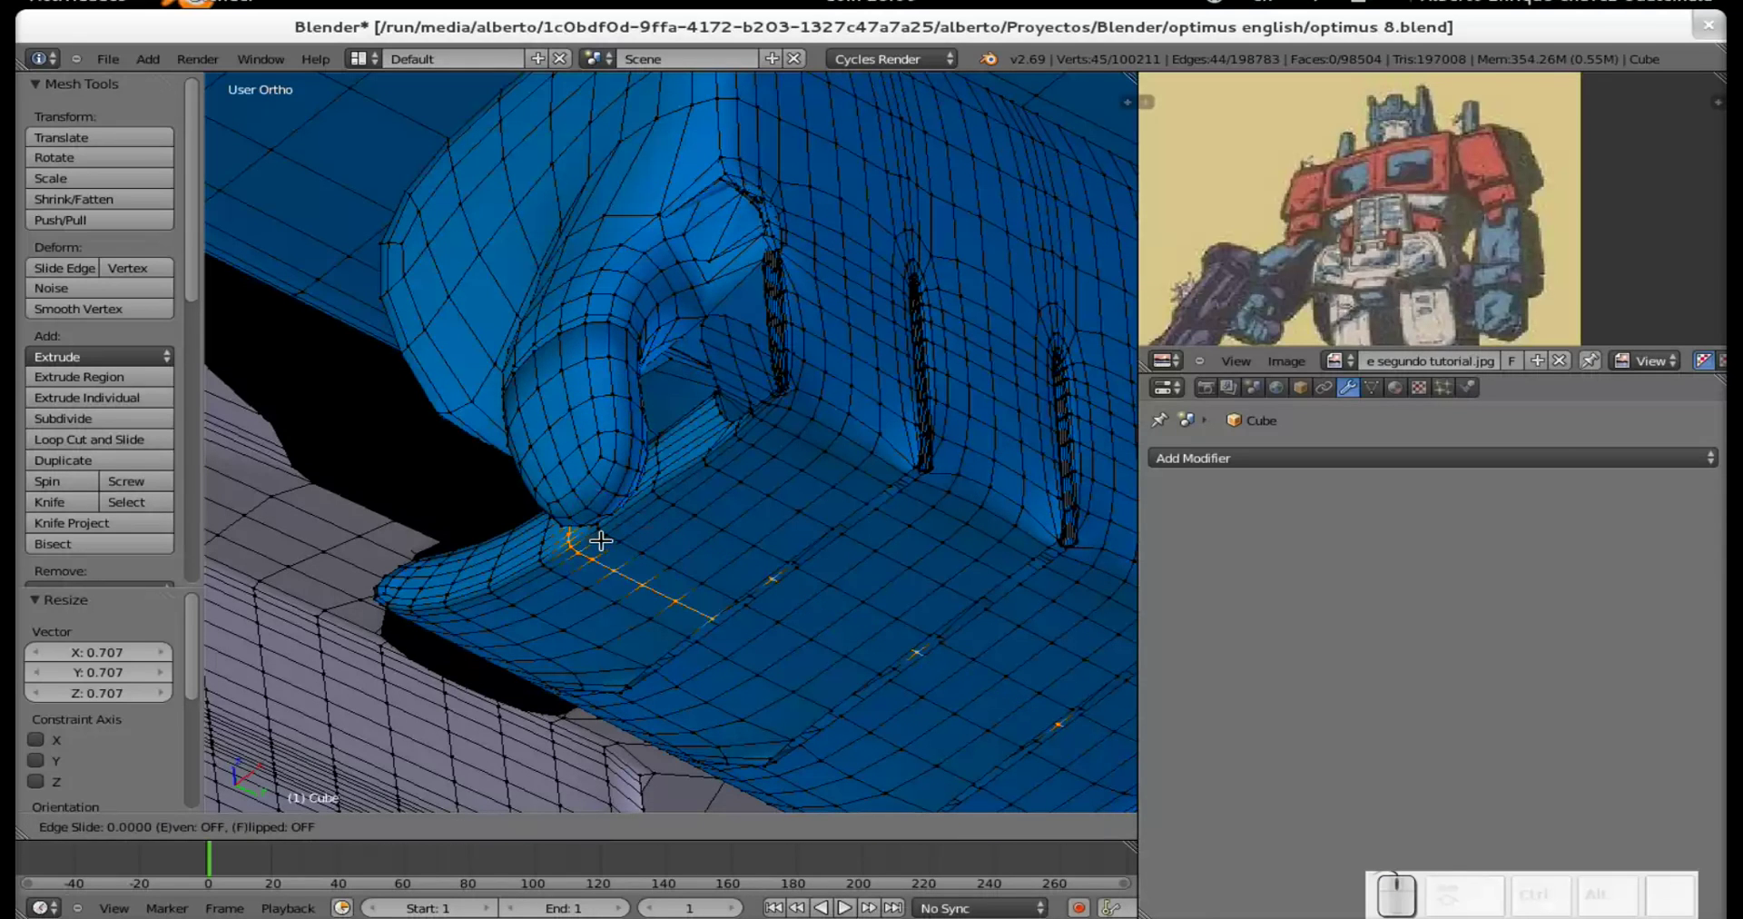
click(600, 540)
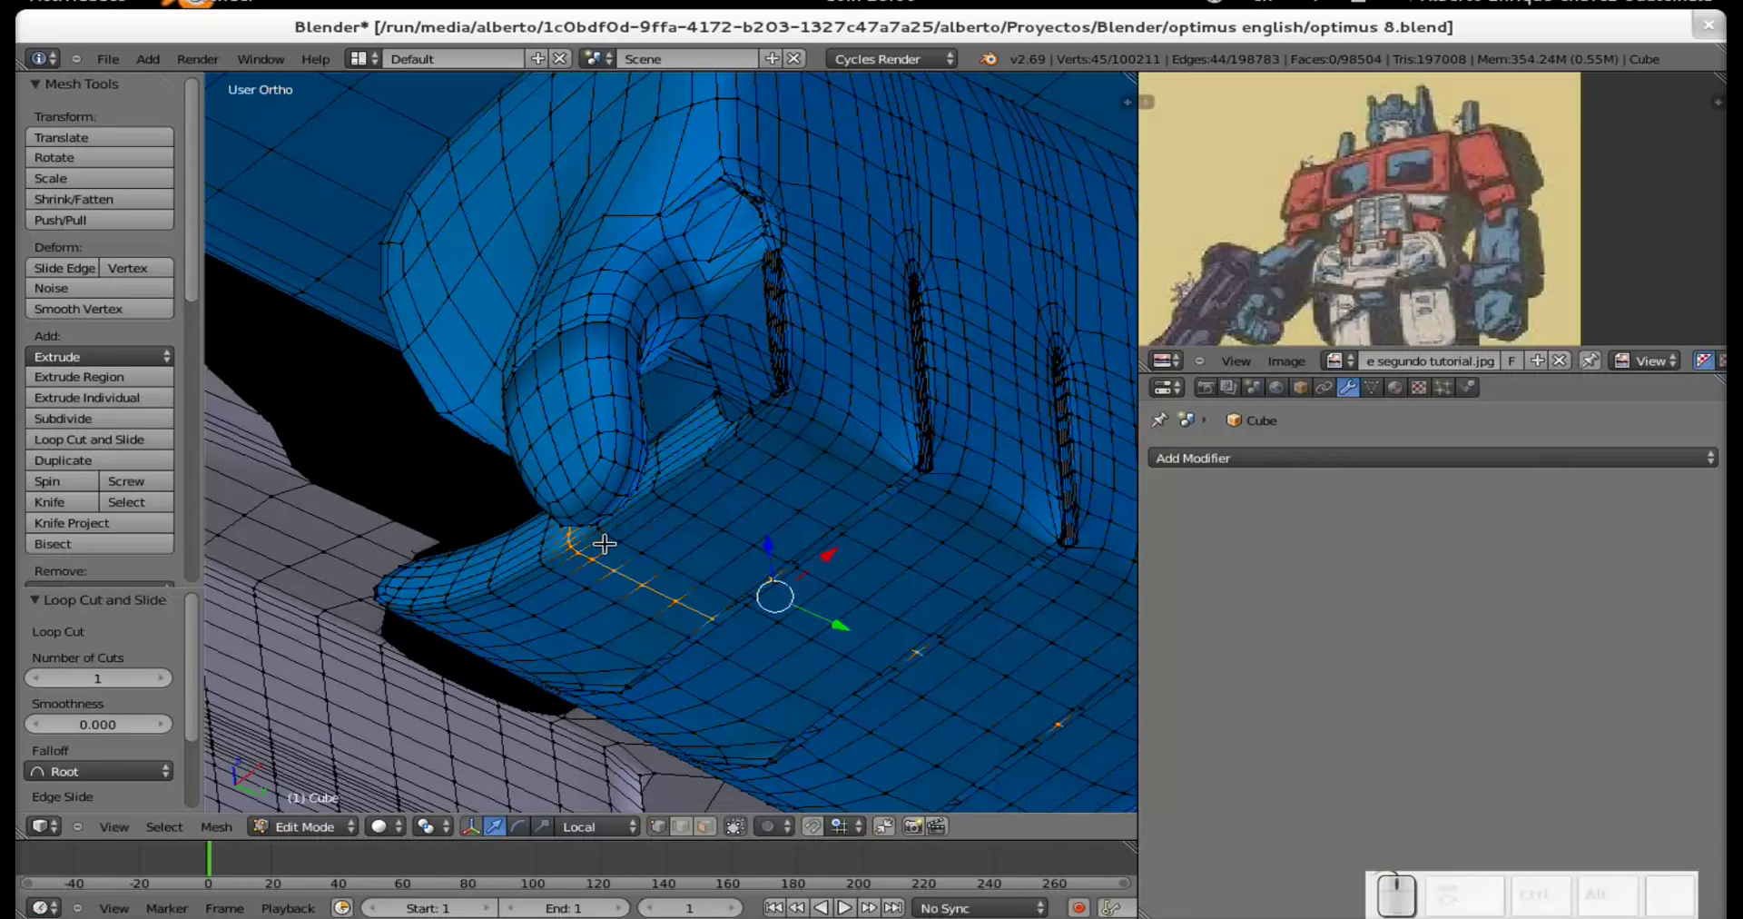
key(ctrl+r)
click(603, 542)
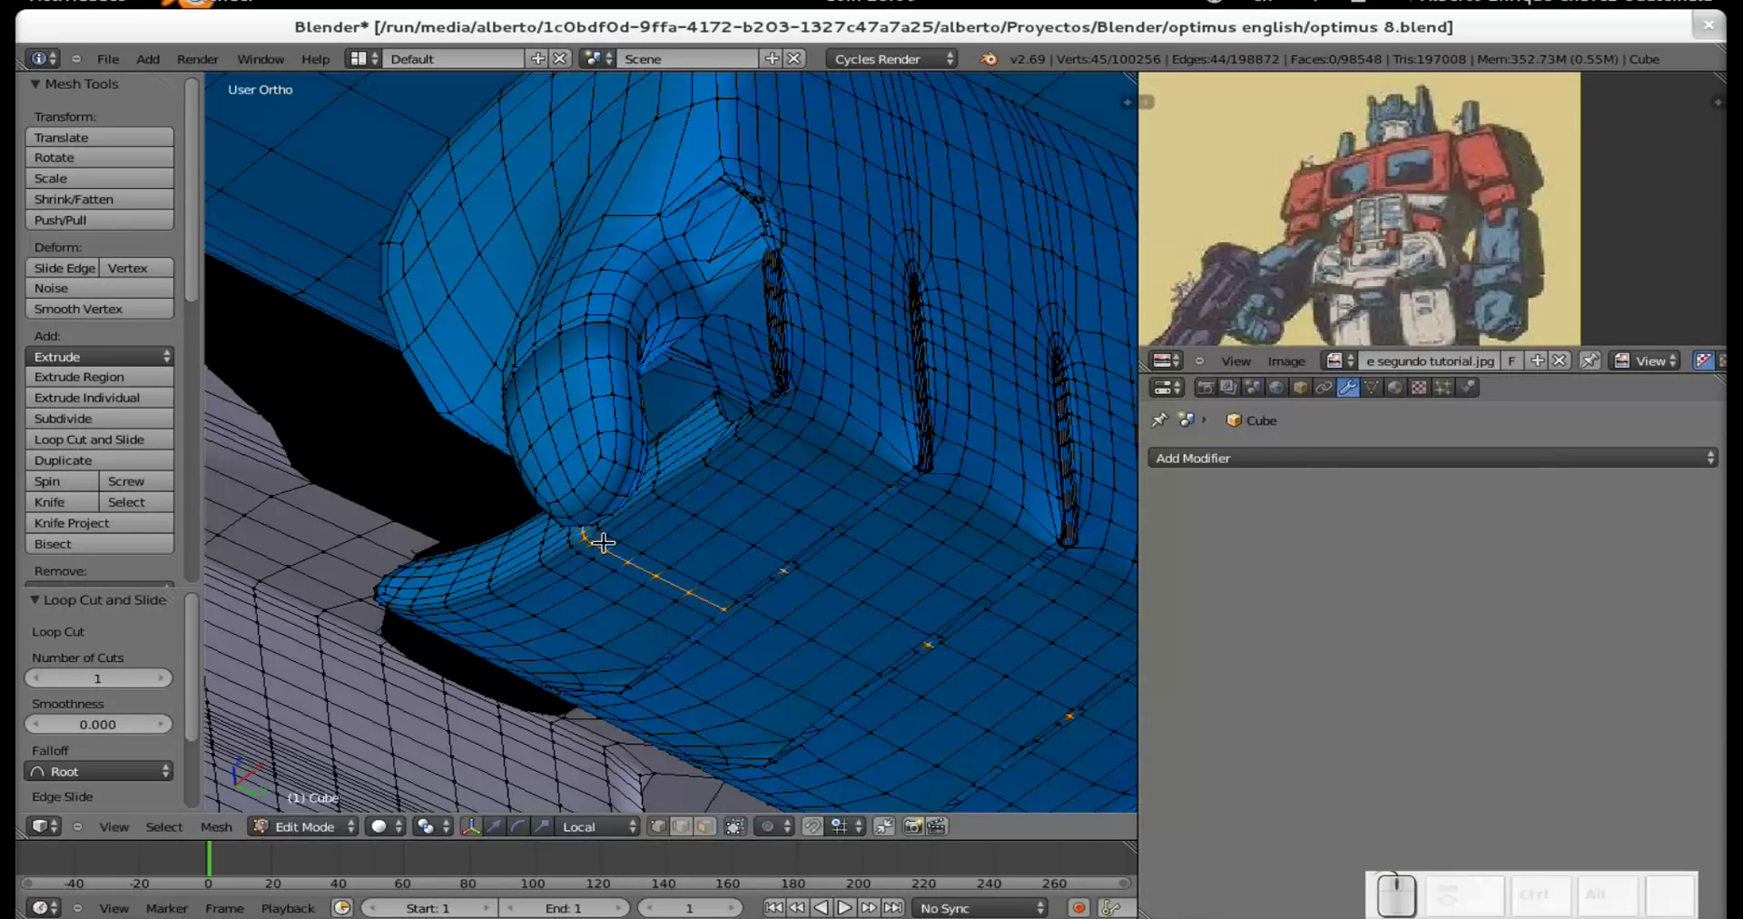
click(652, 592)
Select one of the new edge loops and deselect its vertices beyond the index finger, across the inner side of the other fingers.
scroll(656, 593, up, 3)
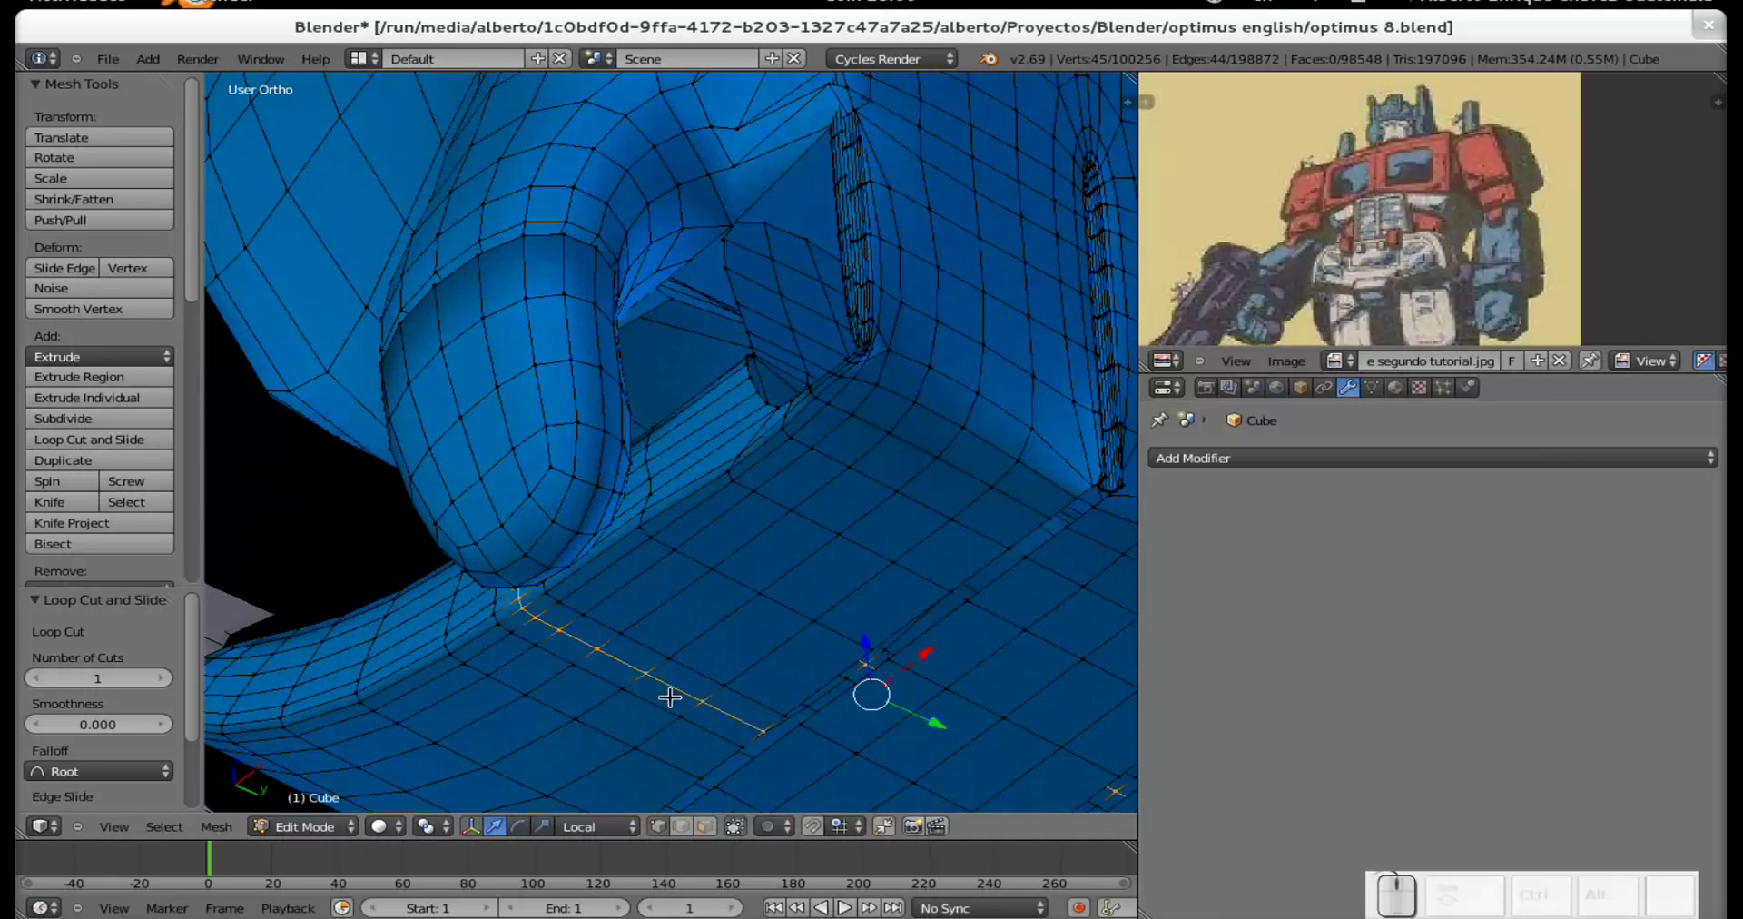
right_click(701, 700)
alt+shift+right_click(701, 700)
key(a)
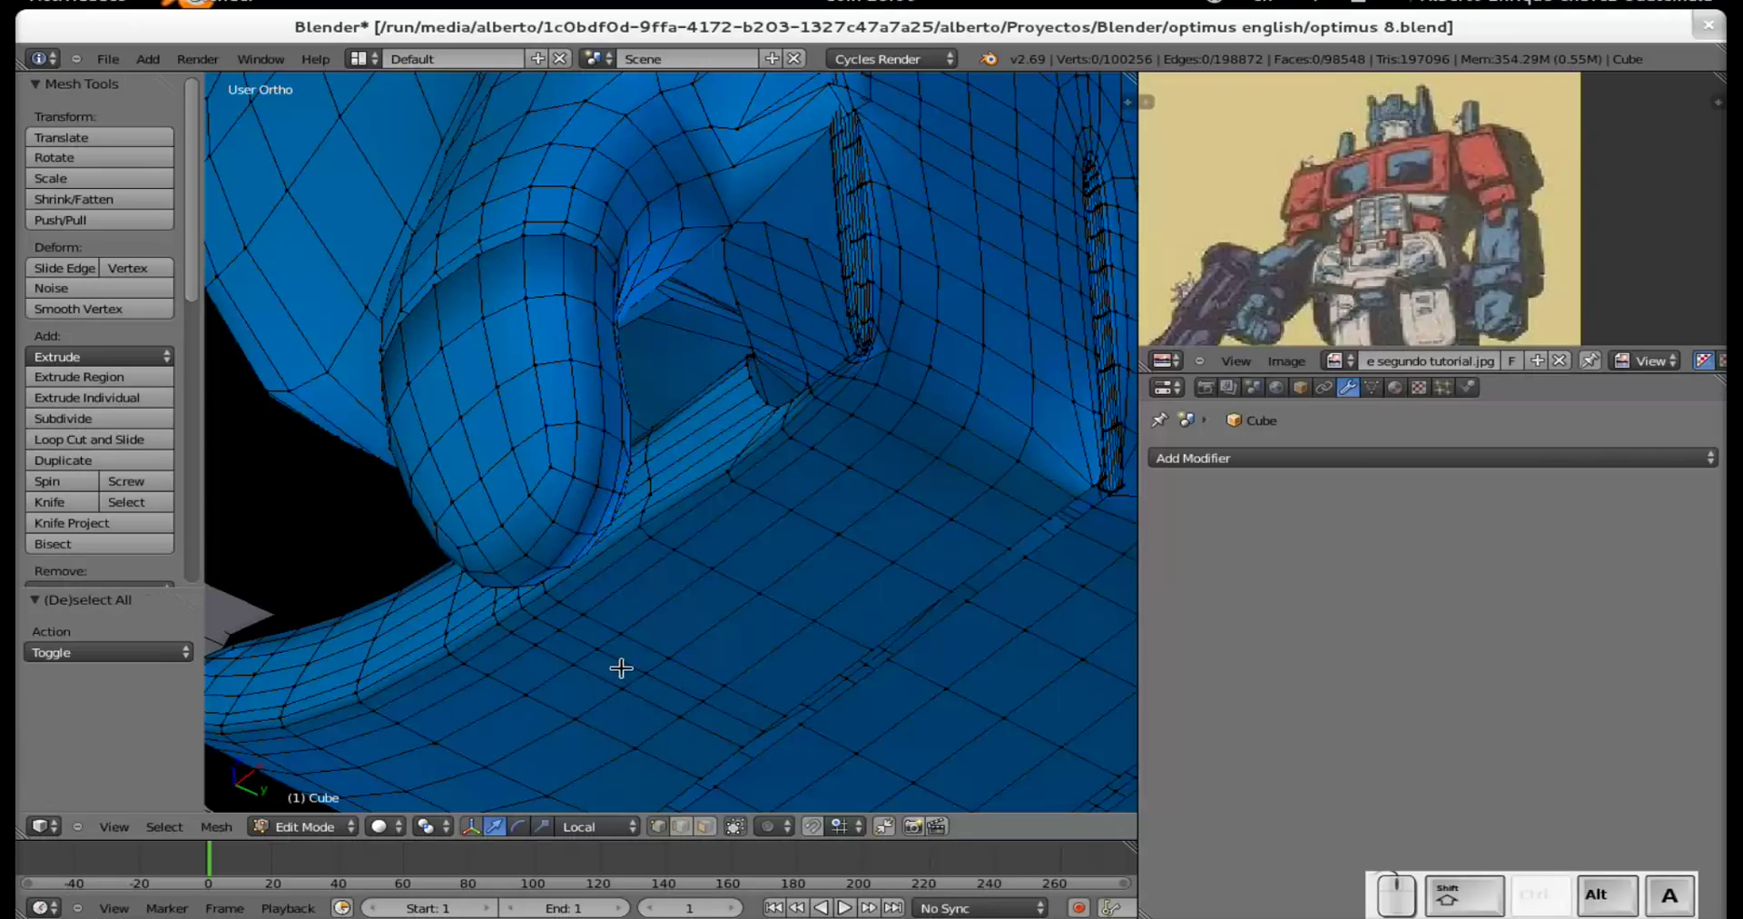
alt+right_click(624, 643)
middle_drag(625, 643, 652, 543)
scroll(635, 584, up, 3)
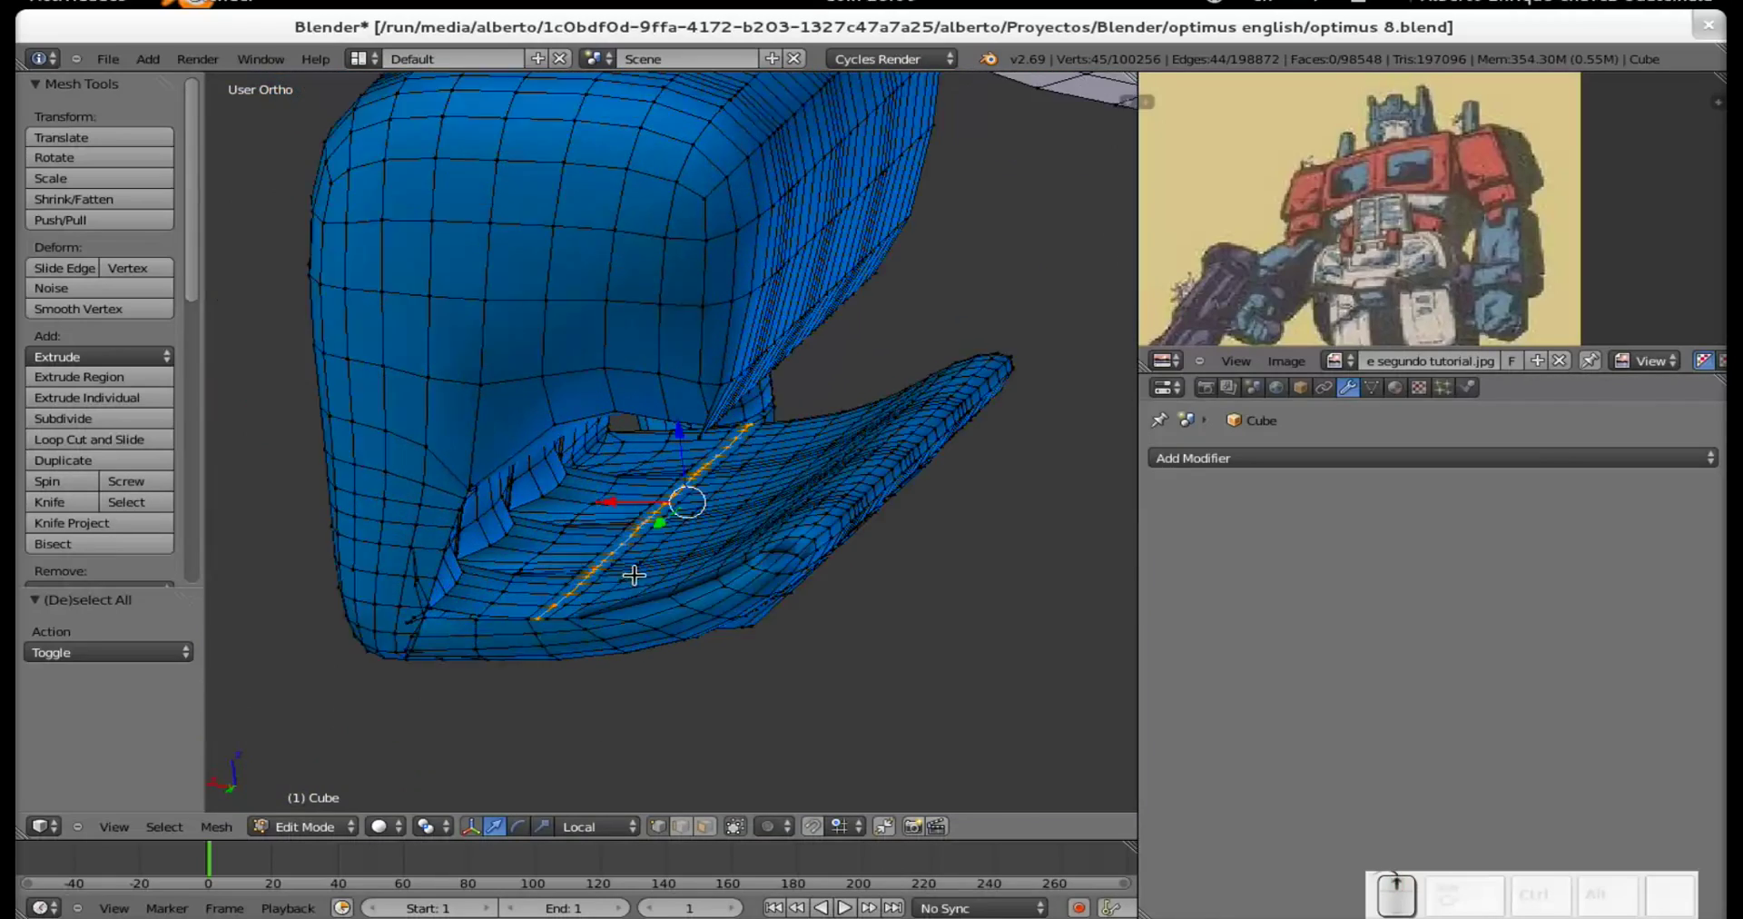
key(c)
middle_drag(488, 702, 676, 524)
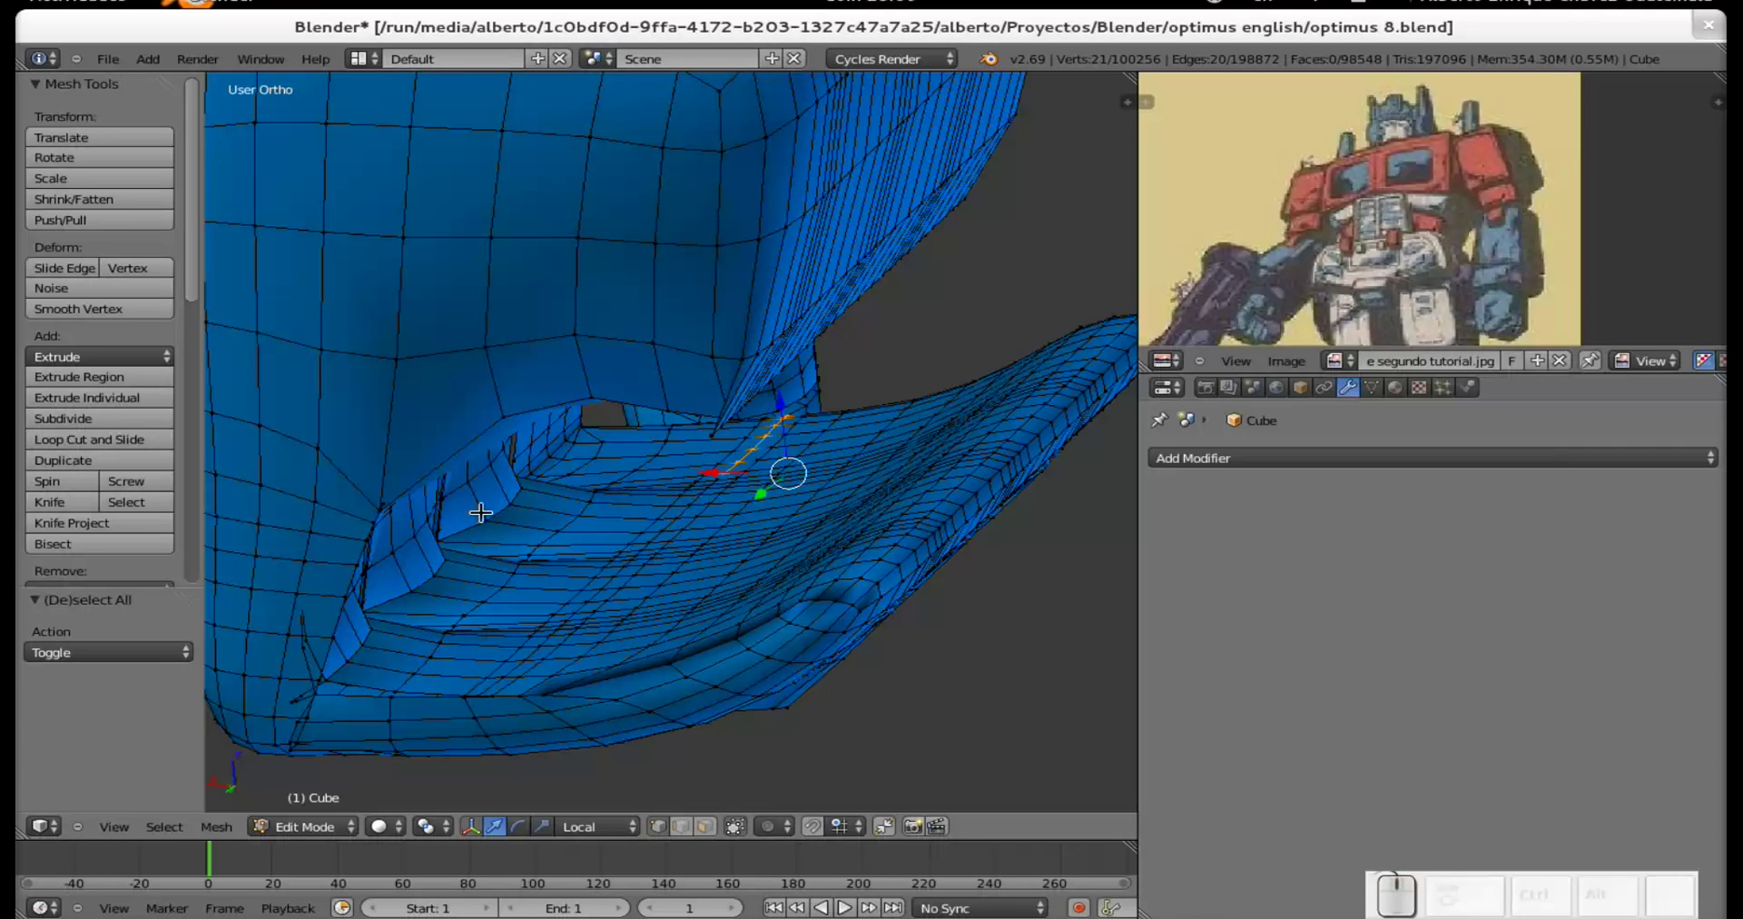
Scale the selected index finger loop vertices to 0.801 to form the joint crease.
middle_drag(583, 512, 743, 561)
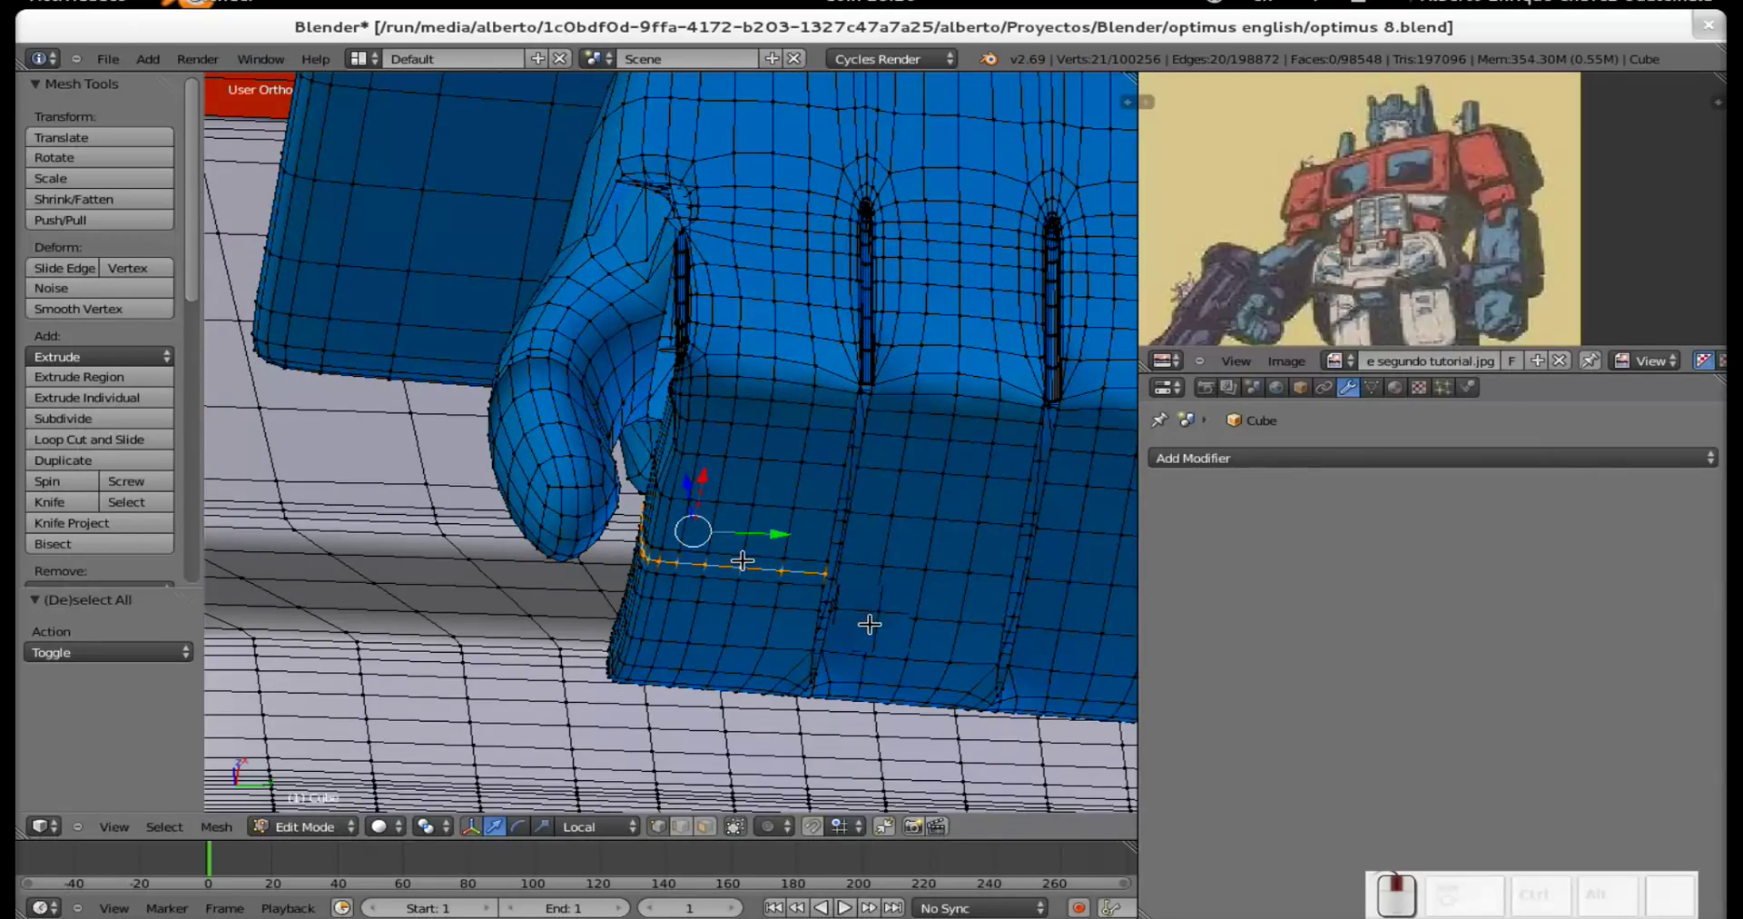
key(s)
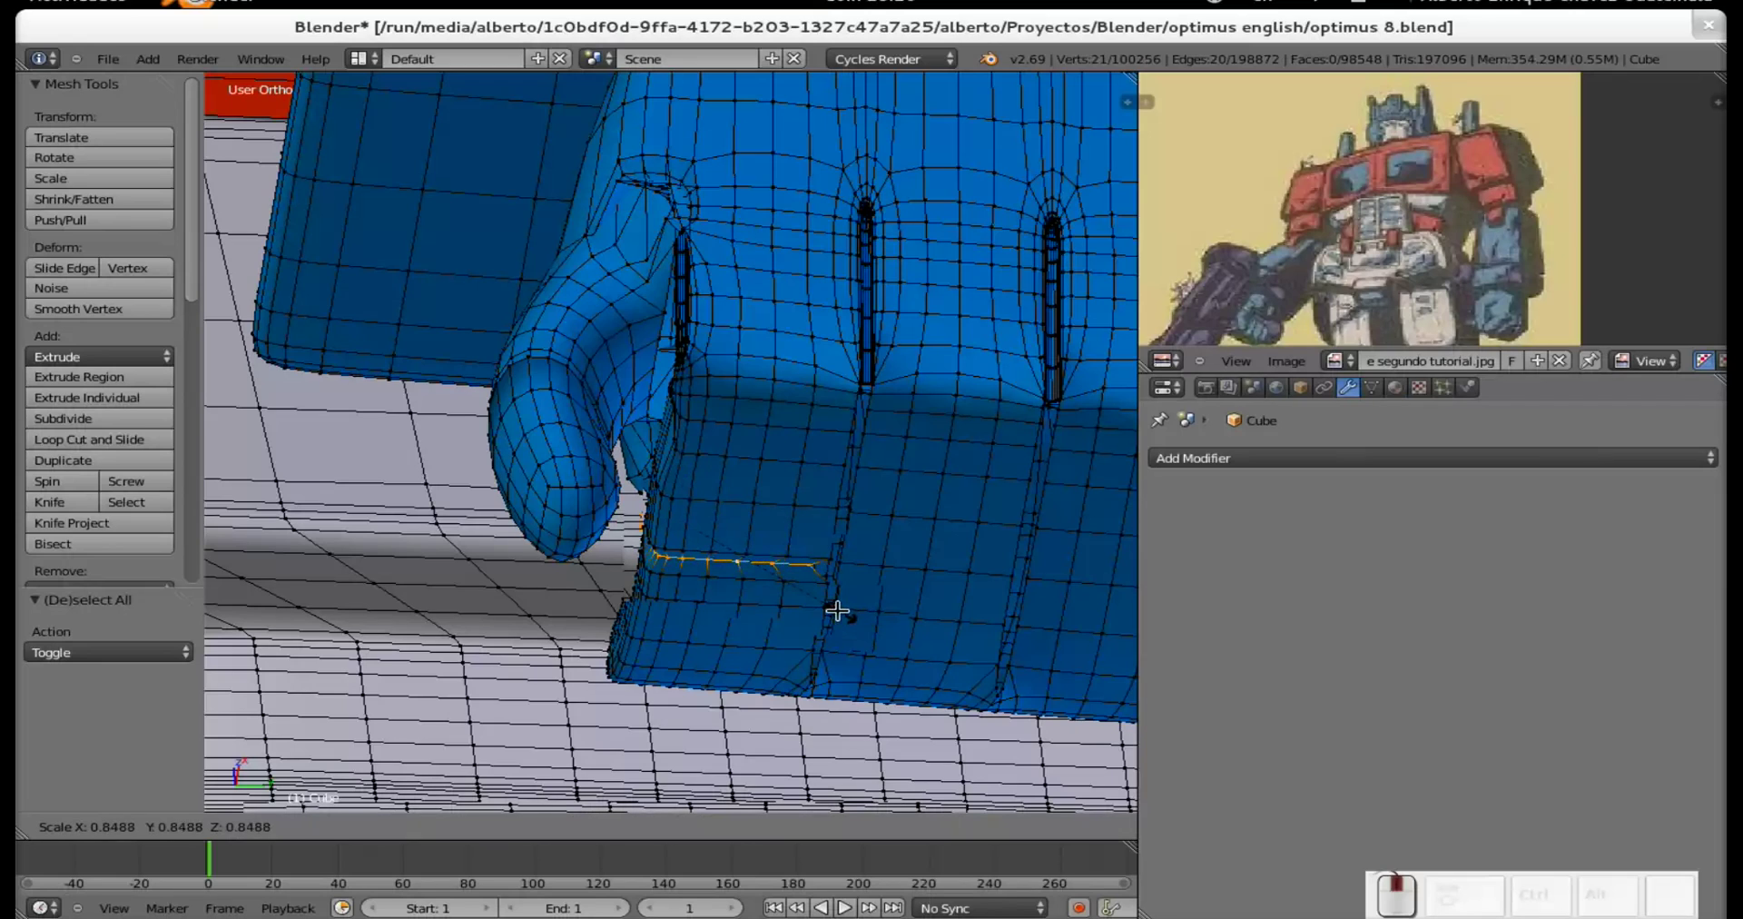
click(831, 607)
Add two closely spaced edge loops across the second finger's underside, in line with the index finger crease.
shift+middle_drag(930, 603, 763, 540)
scroll(787, 545, up, 3)
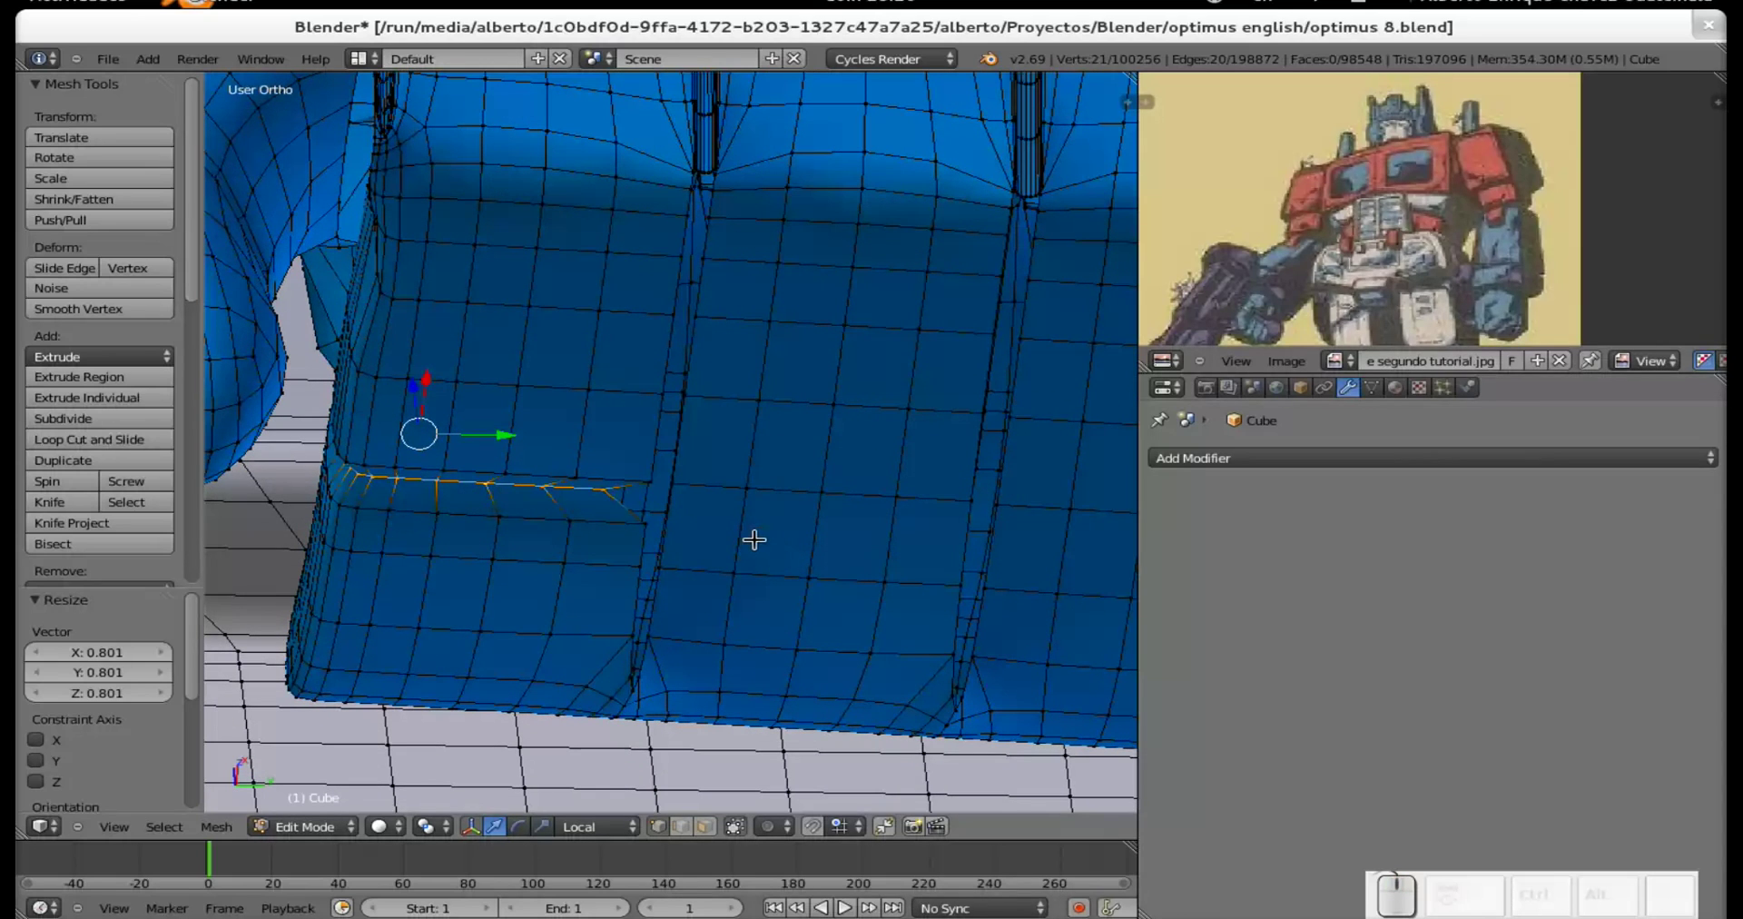
key(ctrl+r)
click(696, 530)
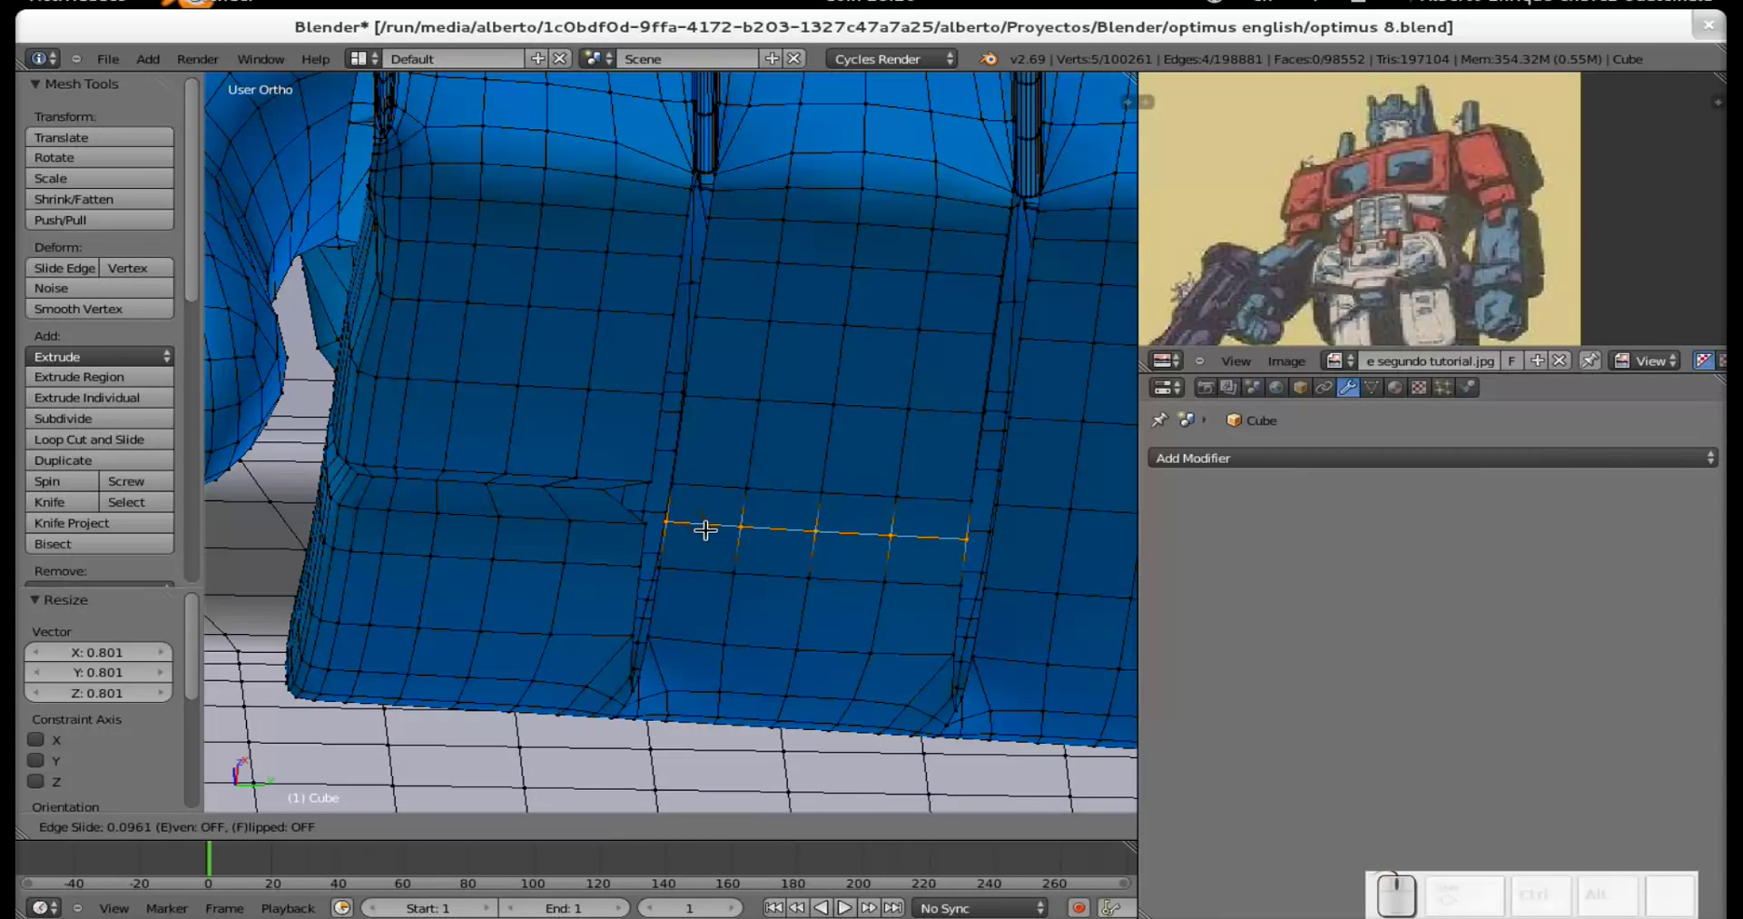
click(705, 532)
key(ctrl+r)
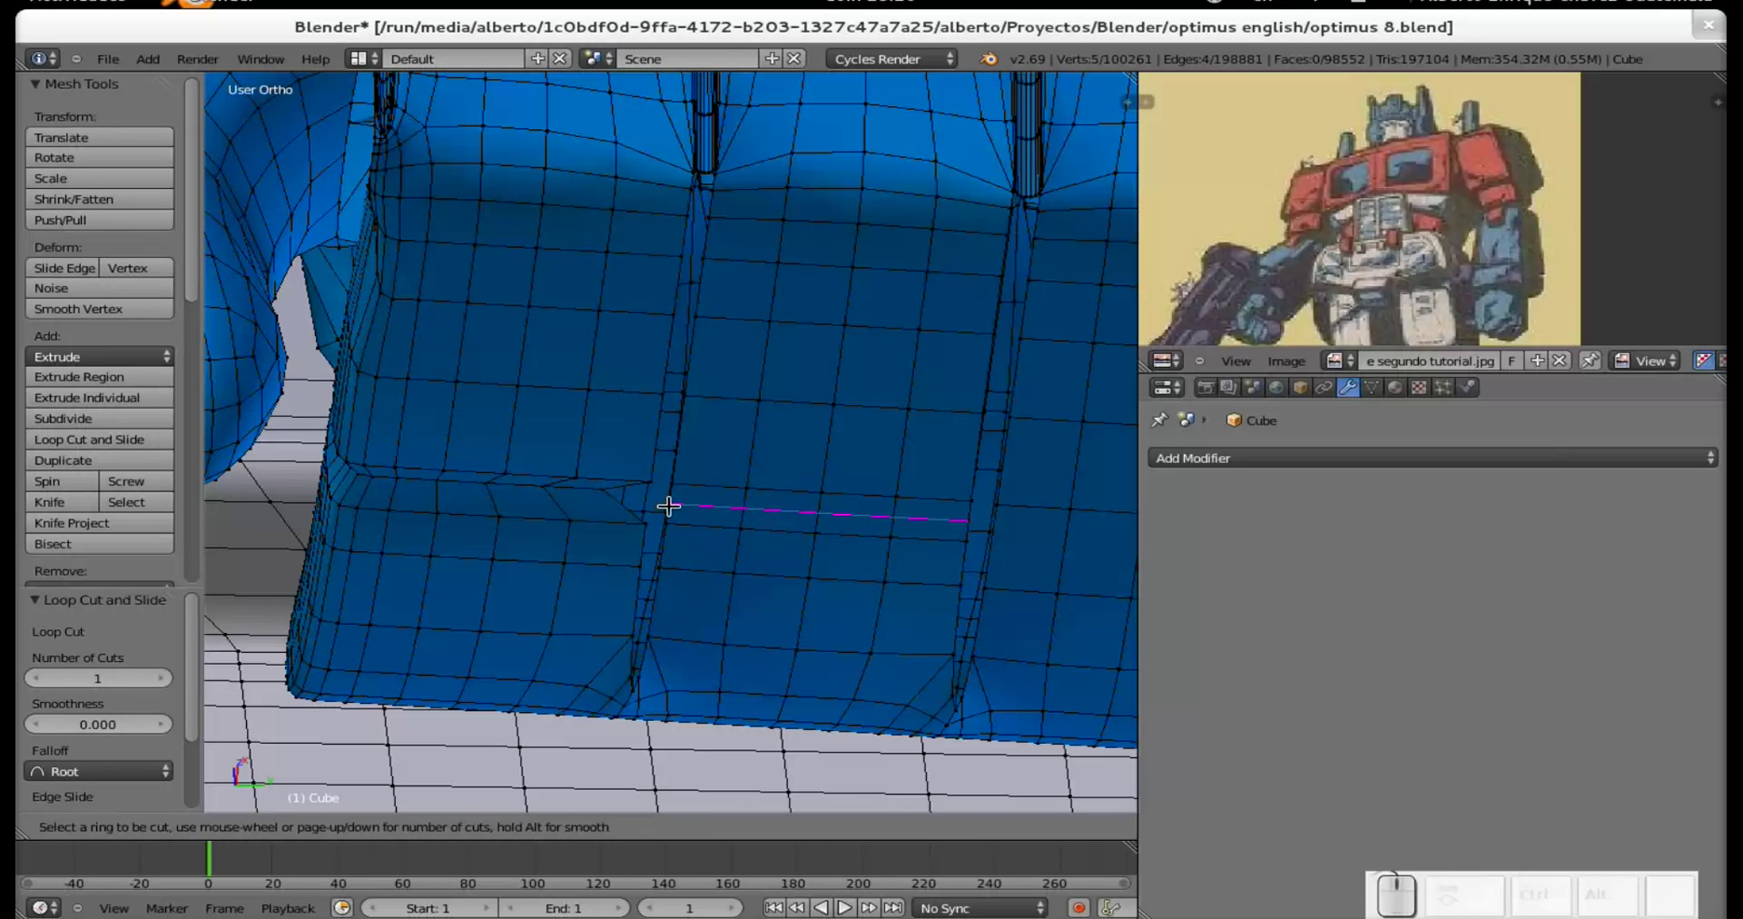
click(669, 506)
click(669, 506)
Scale the second finger's selected edge loop to 0.755 and move it 0.033 along local Z.
scroll(921, 546, down, 4)
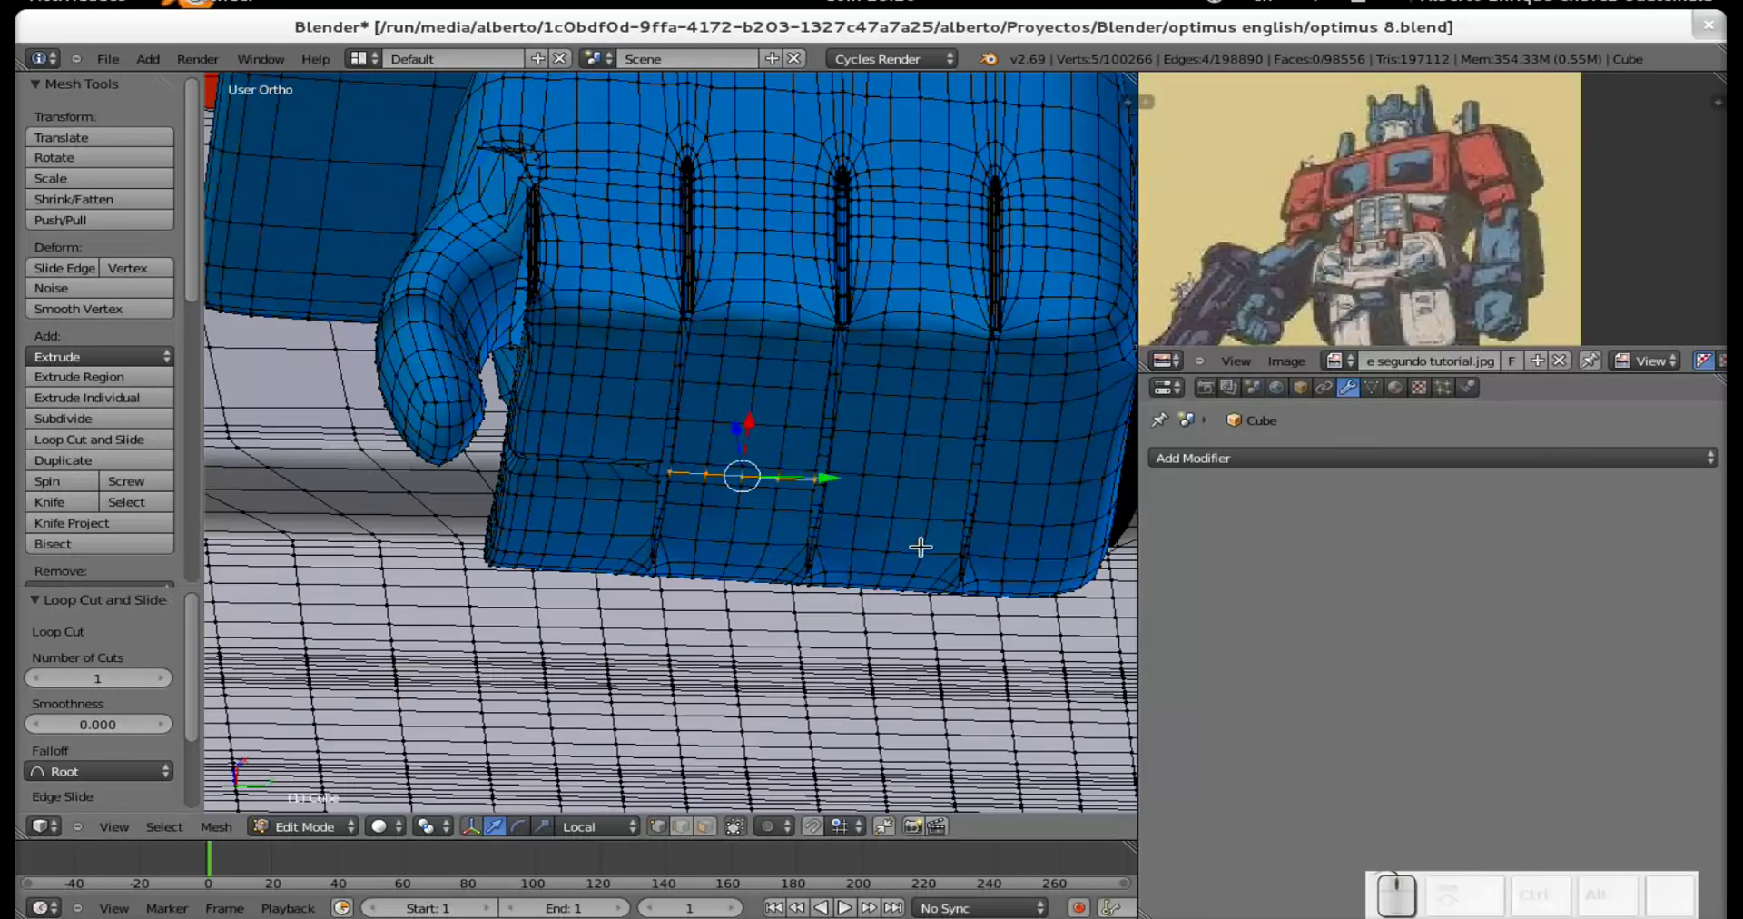
middle_drag(787, 509, 832, 545)
scroll(833, 545, up, 2)
key(s)
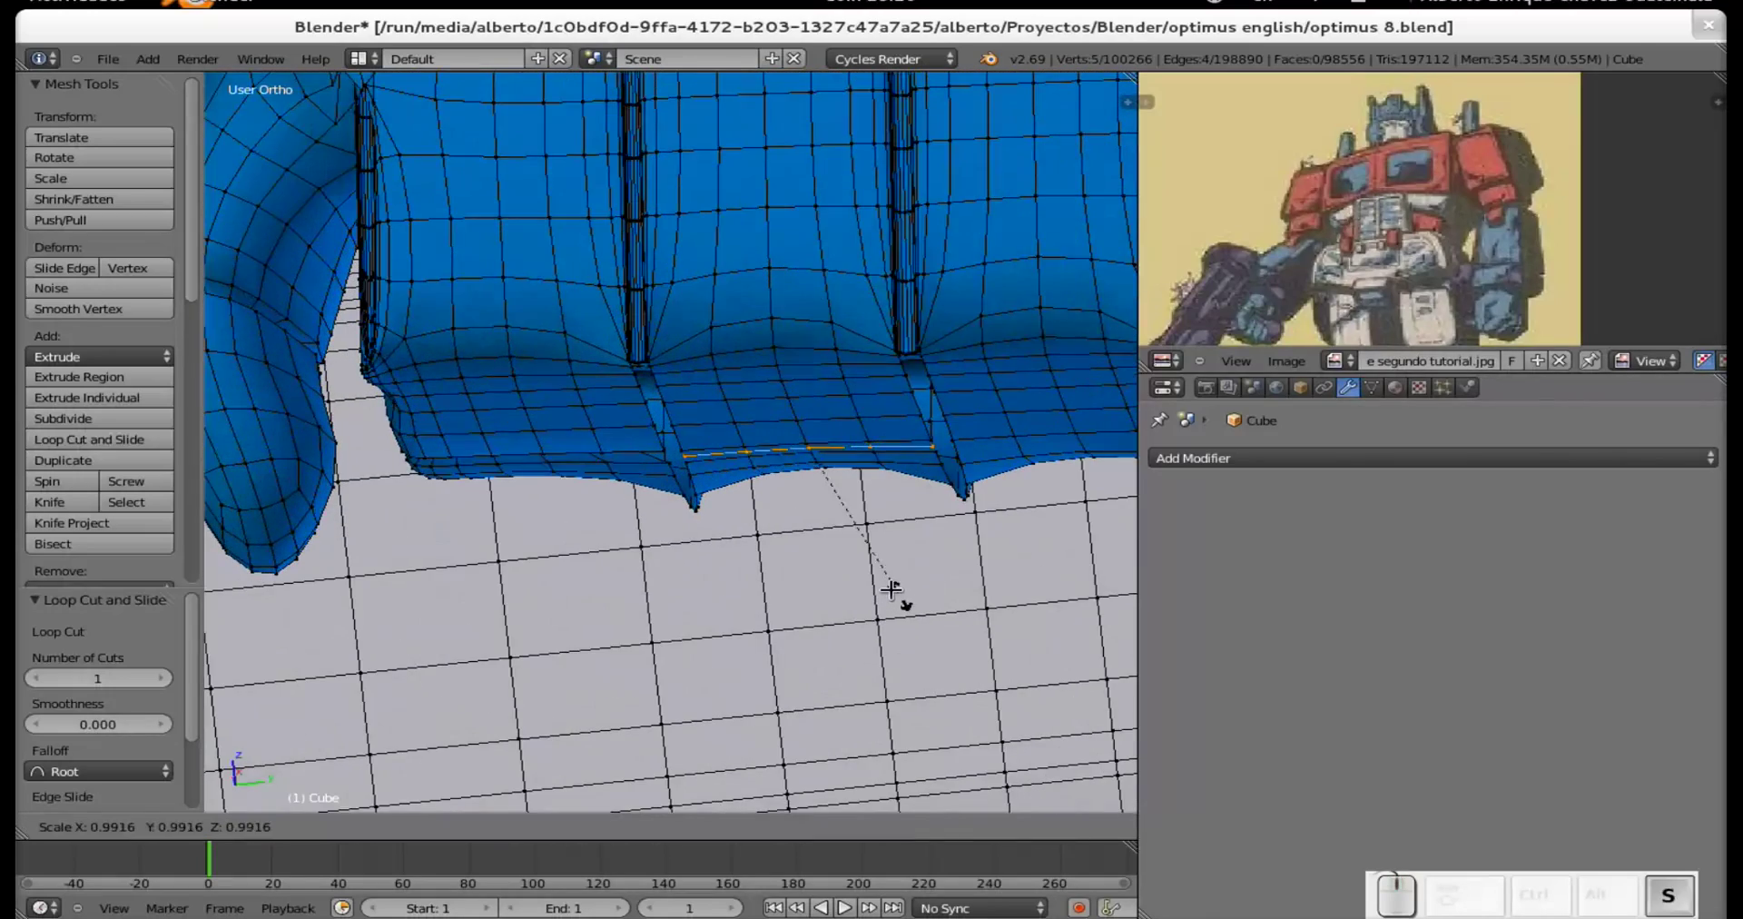
click(866, 561)
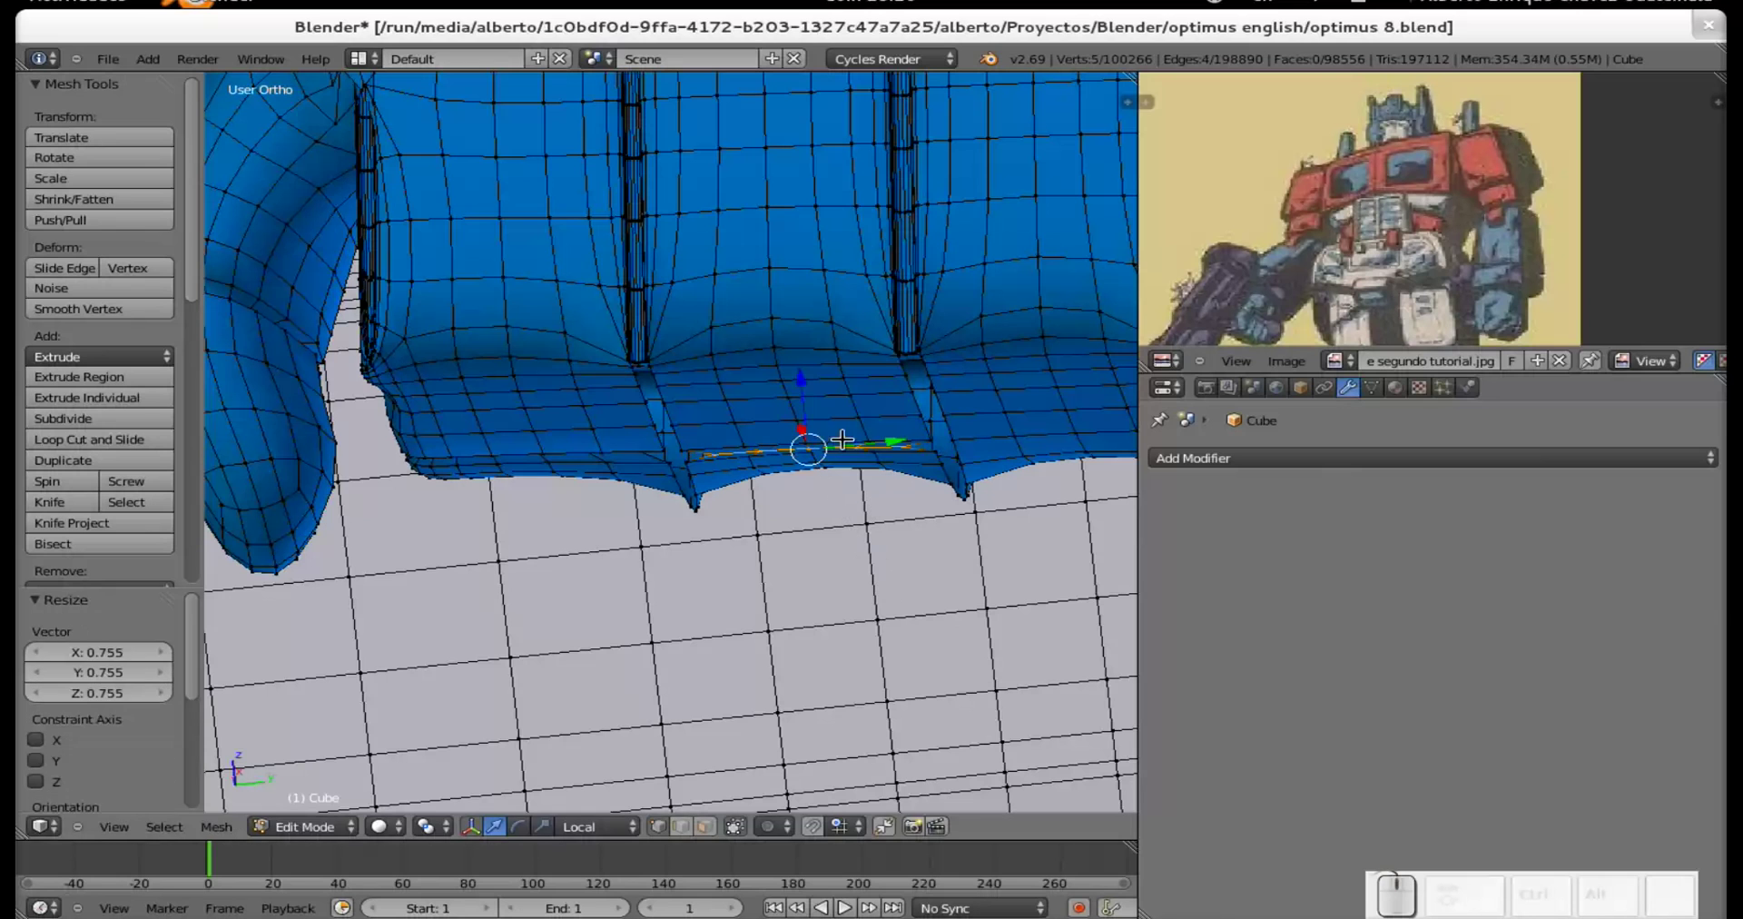
drag(806, 392, 804, 383)
Add two adjacent edge loops across the third finger's underside and move the last one 0.047 along local Z.
middle_drag(804, 383, 803, 426)
key(ctrl+r)
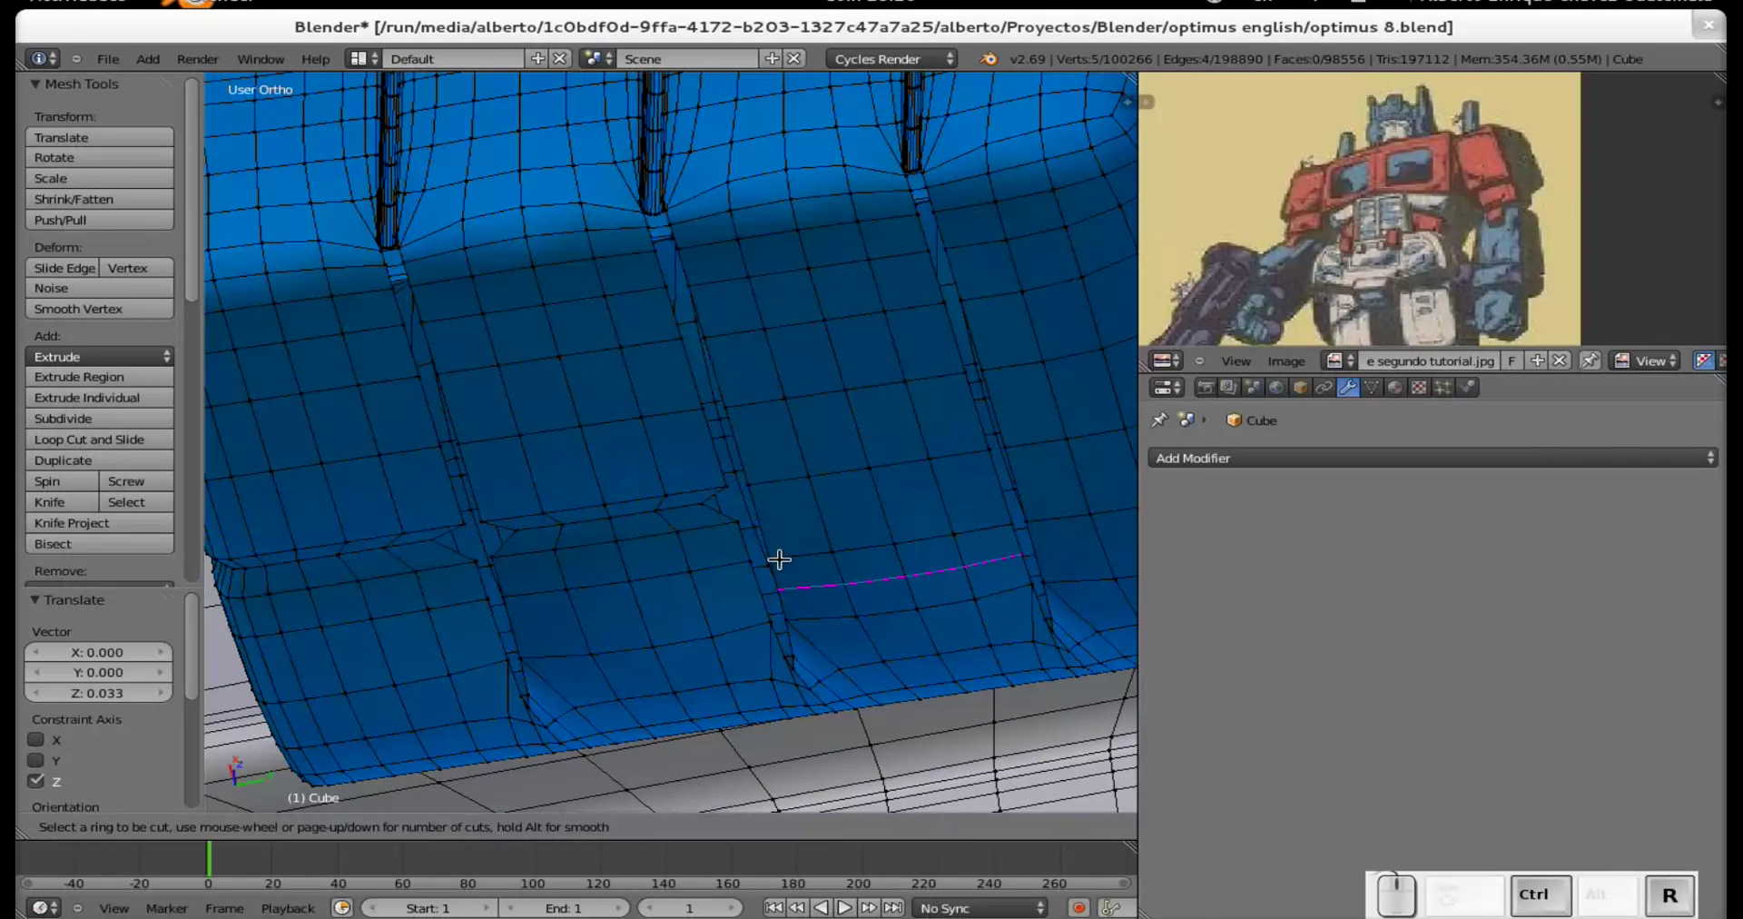
click(765, 517)
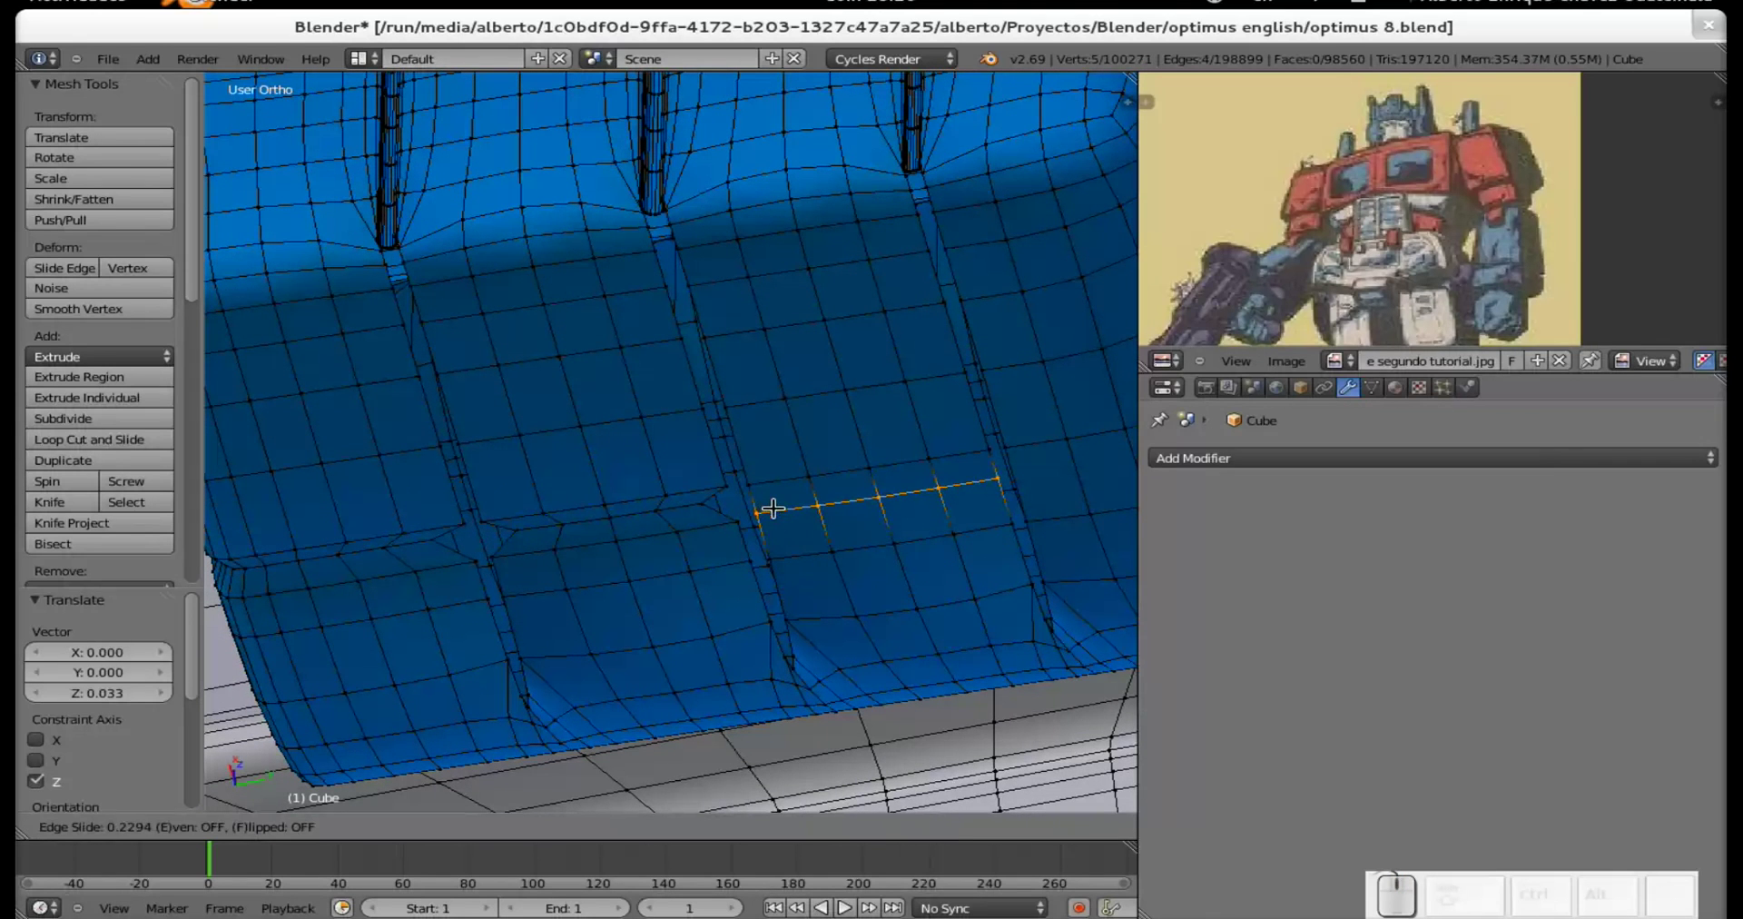
click(774, 514)
key(ctrl+r)
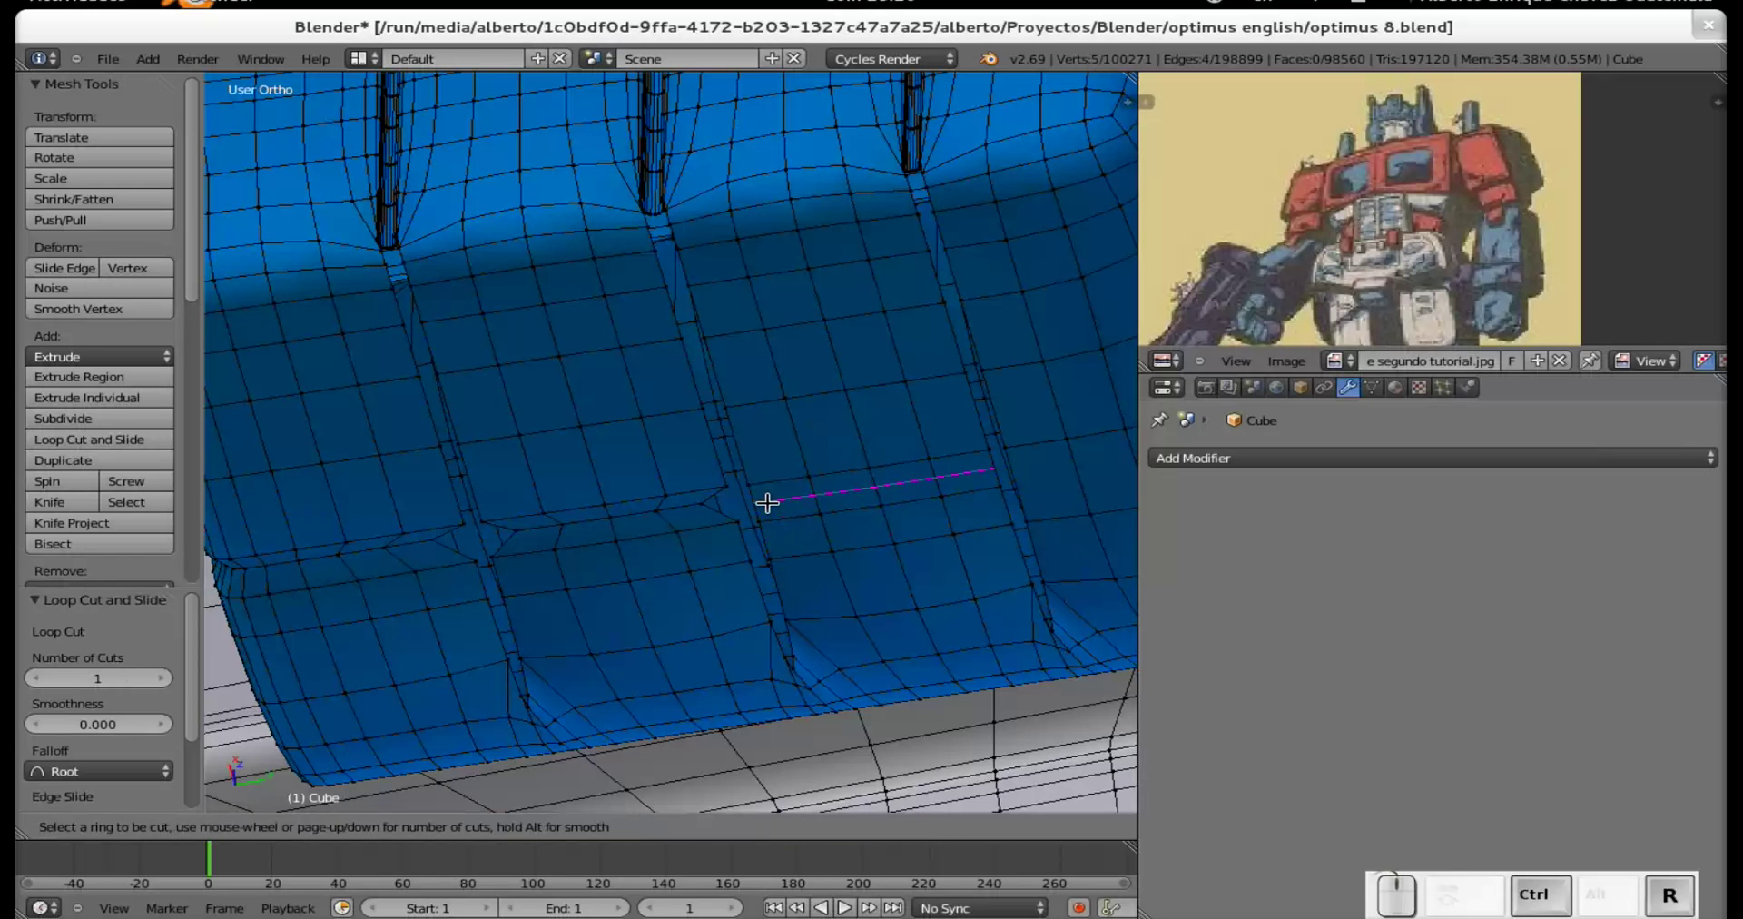
click(765, 502)
click(765, 502)
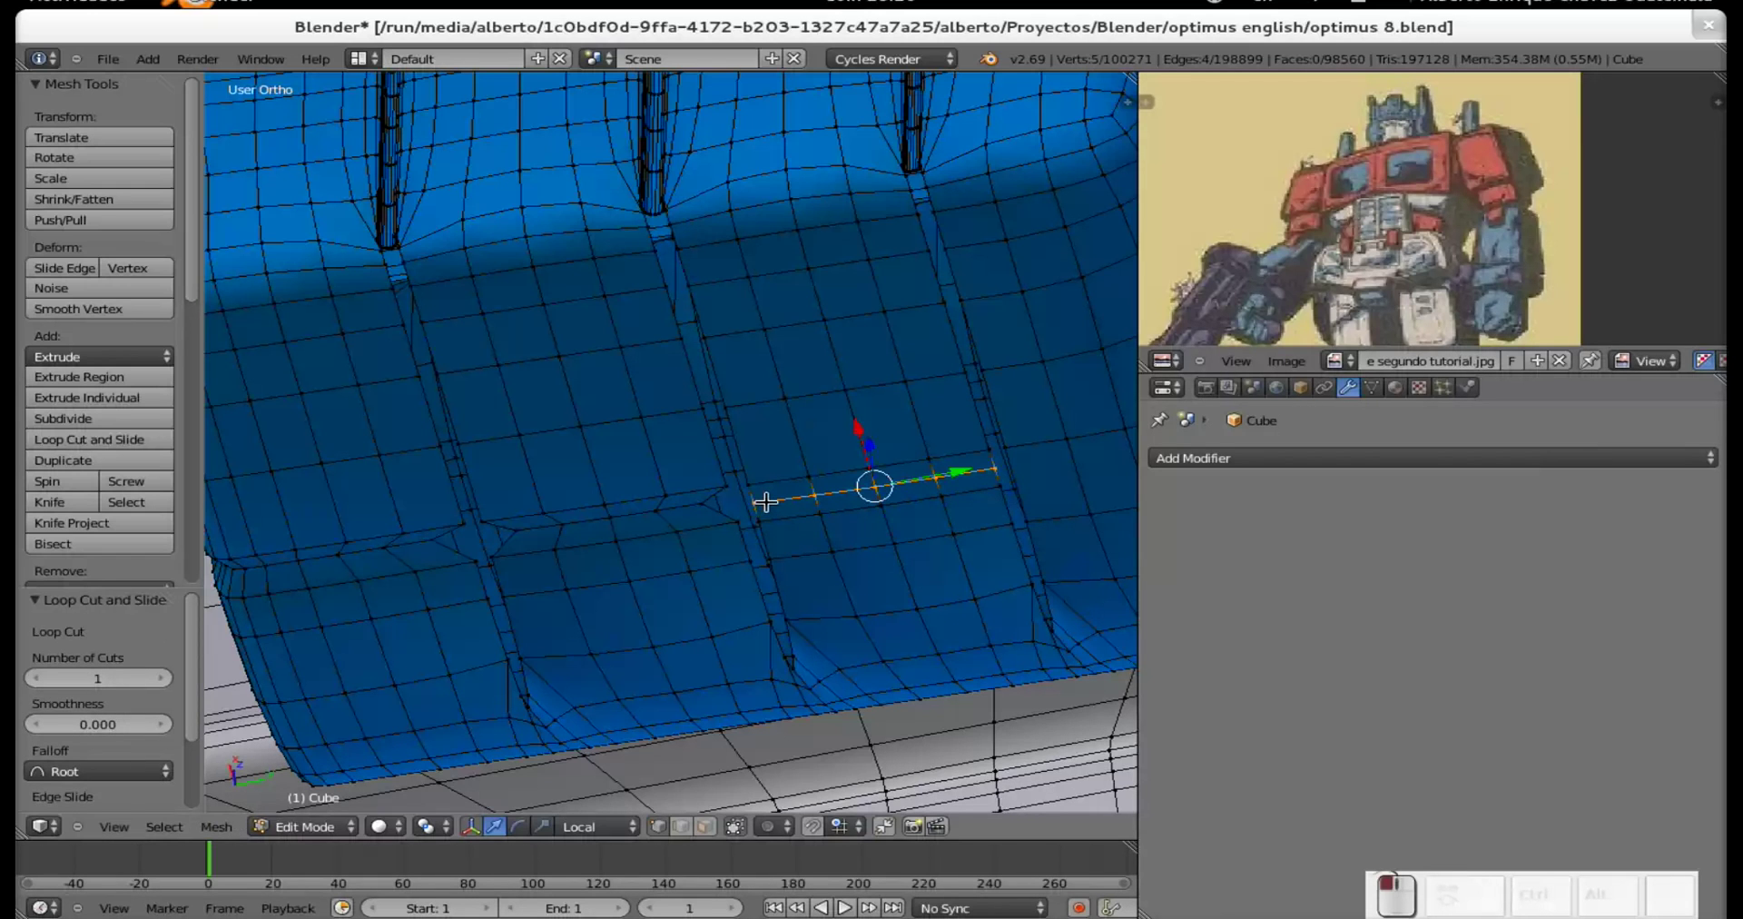
middle_drag(957, 479, 917, 435)
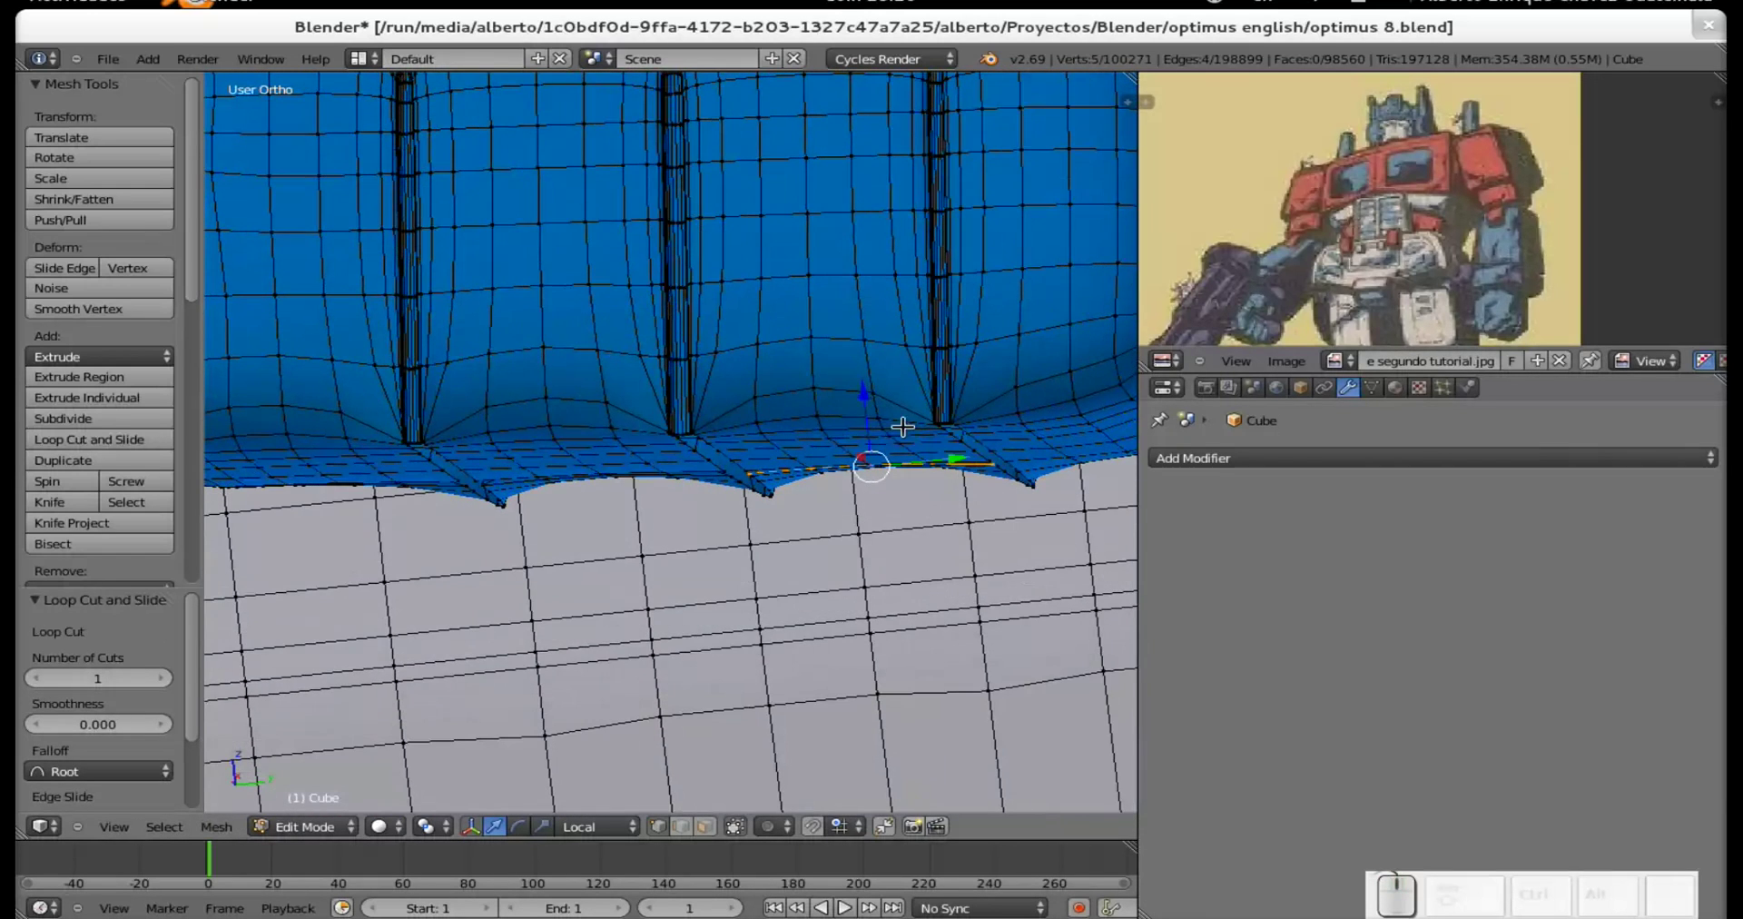
drag(860, 403, 861, 390)
Add two adjacent edge loops across the little finger's underside and move the last one 0.026 along local Z.
middle_drag(861, 390, 681, 436)
key(ctrl+r)
click(759, 508)
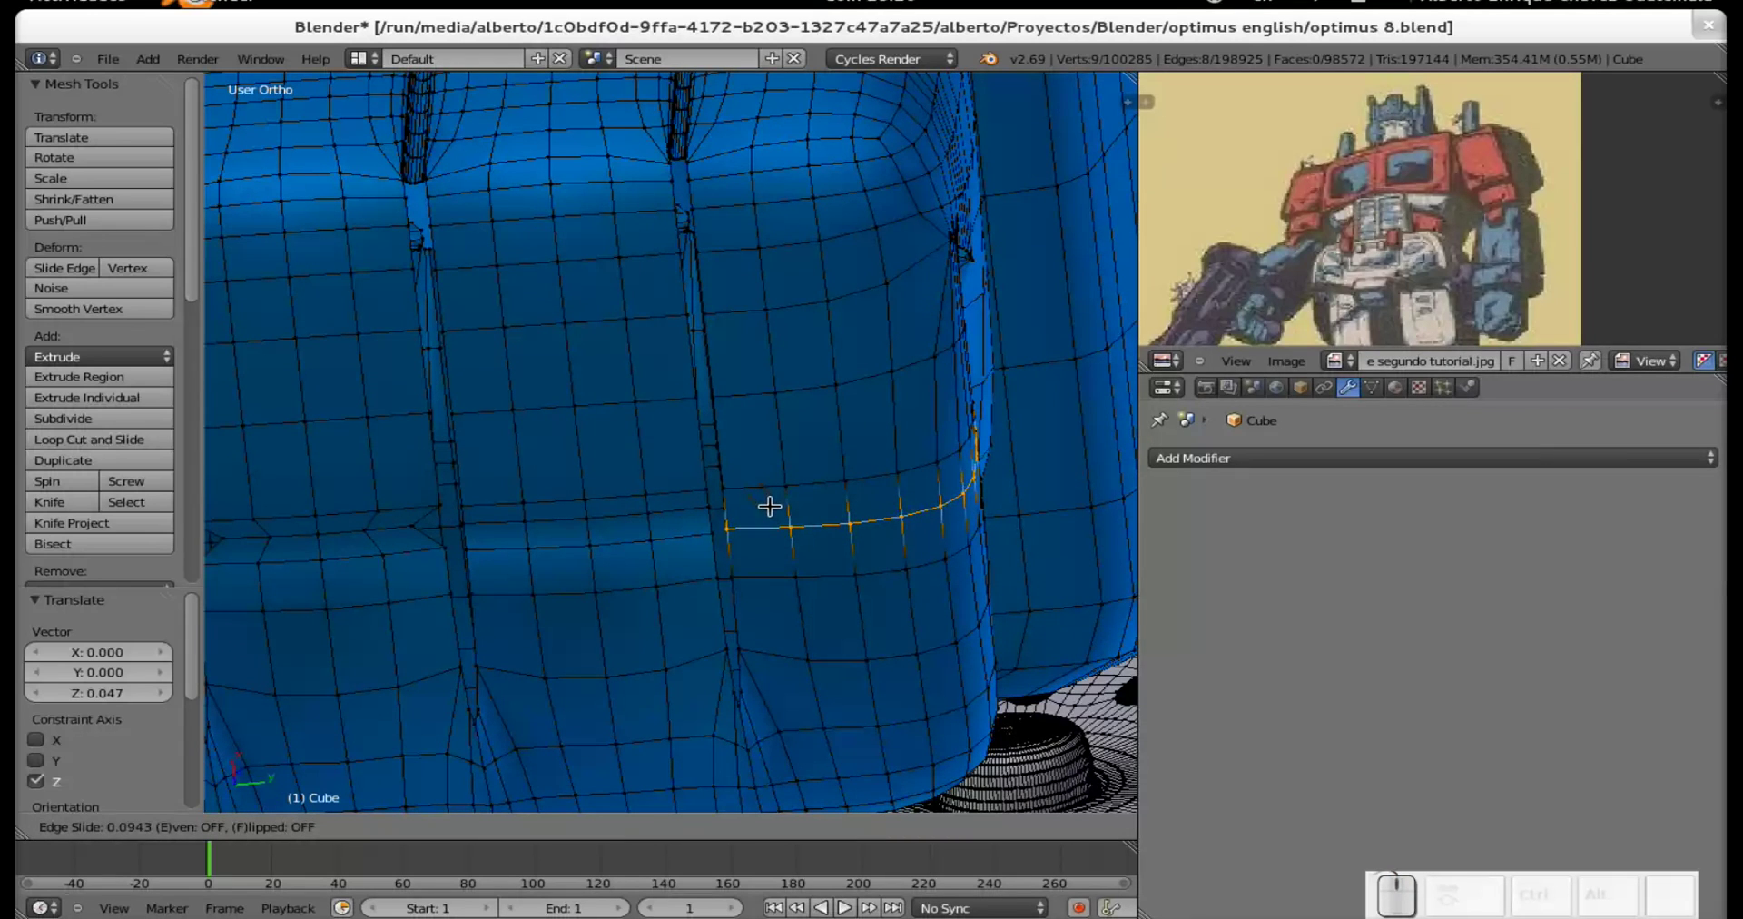
click(770, 506)
key(ctrl+r)
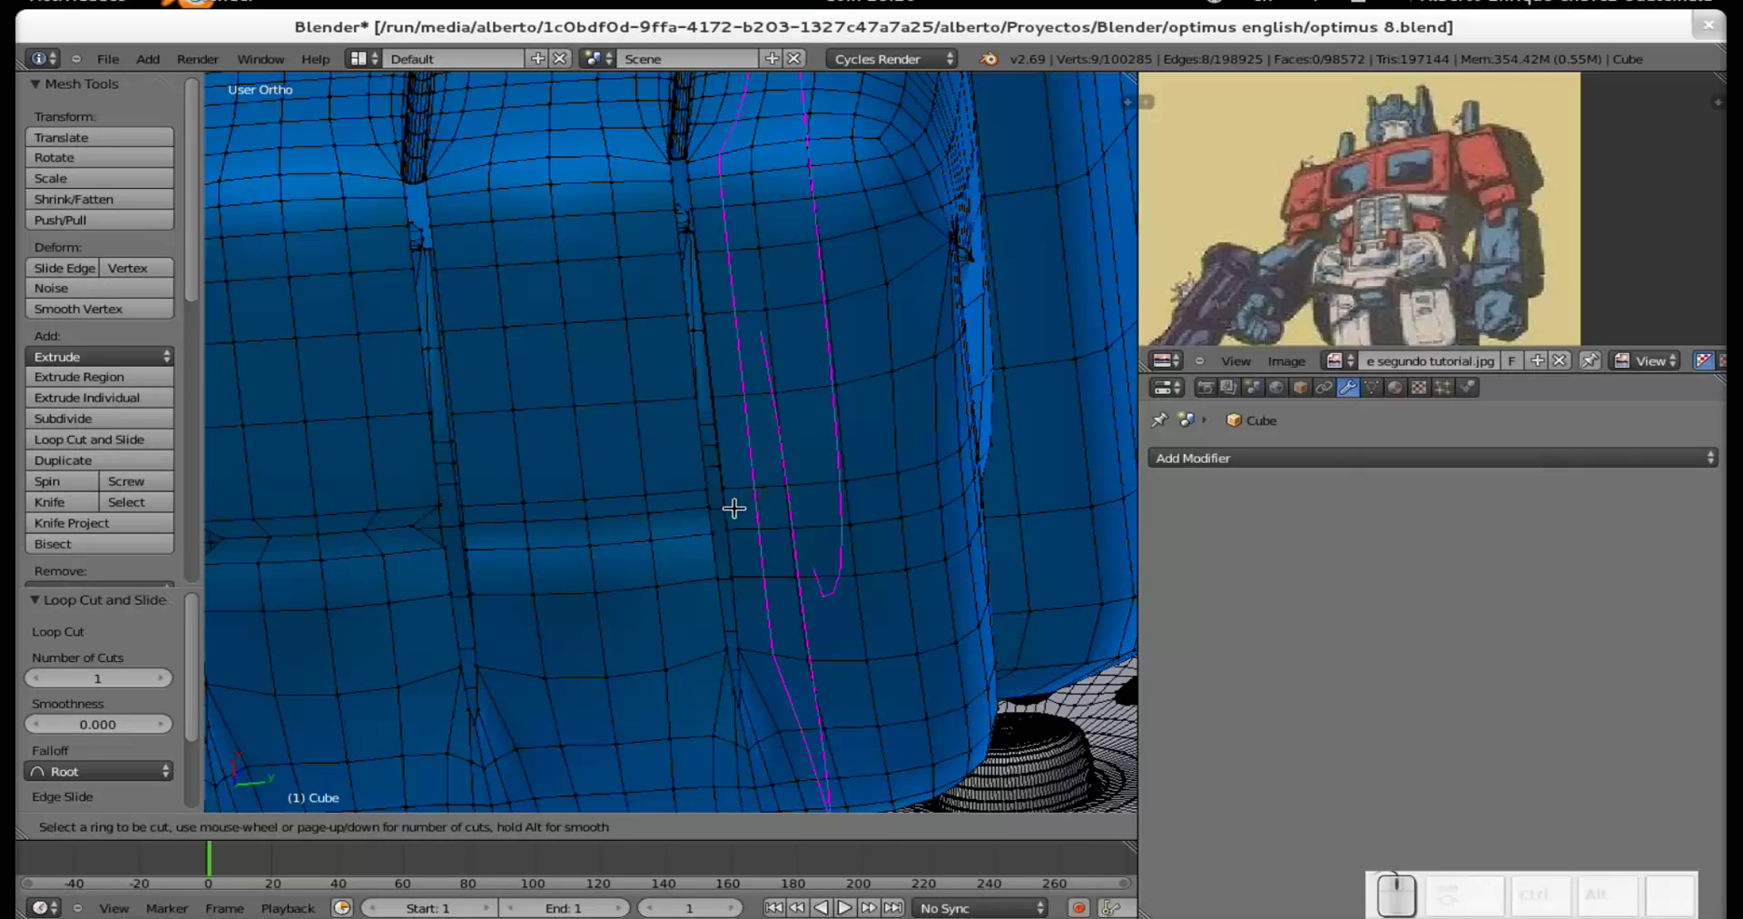
click(729, 507)
right_click(870, 485)
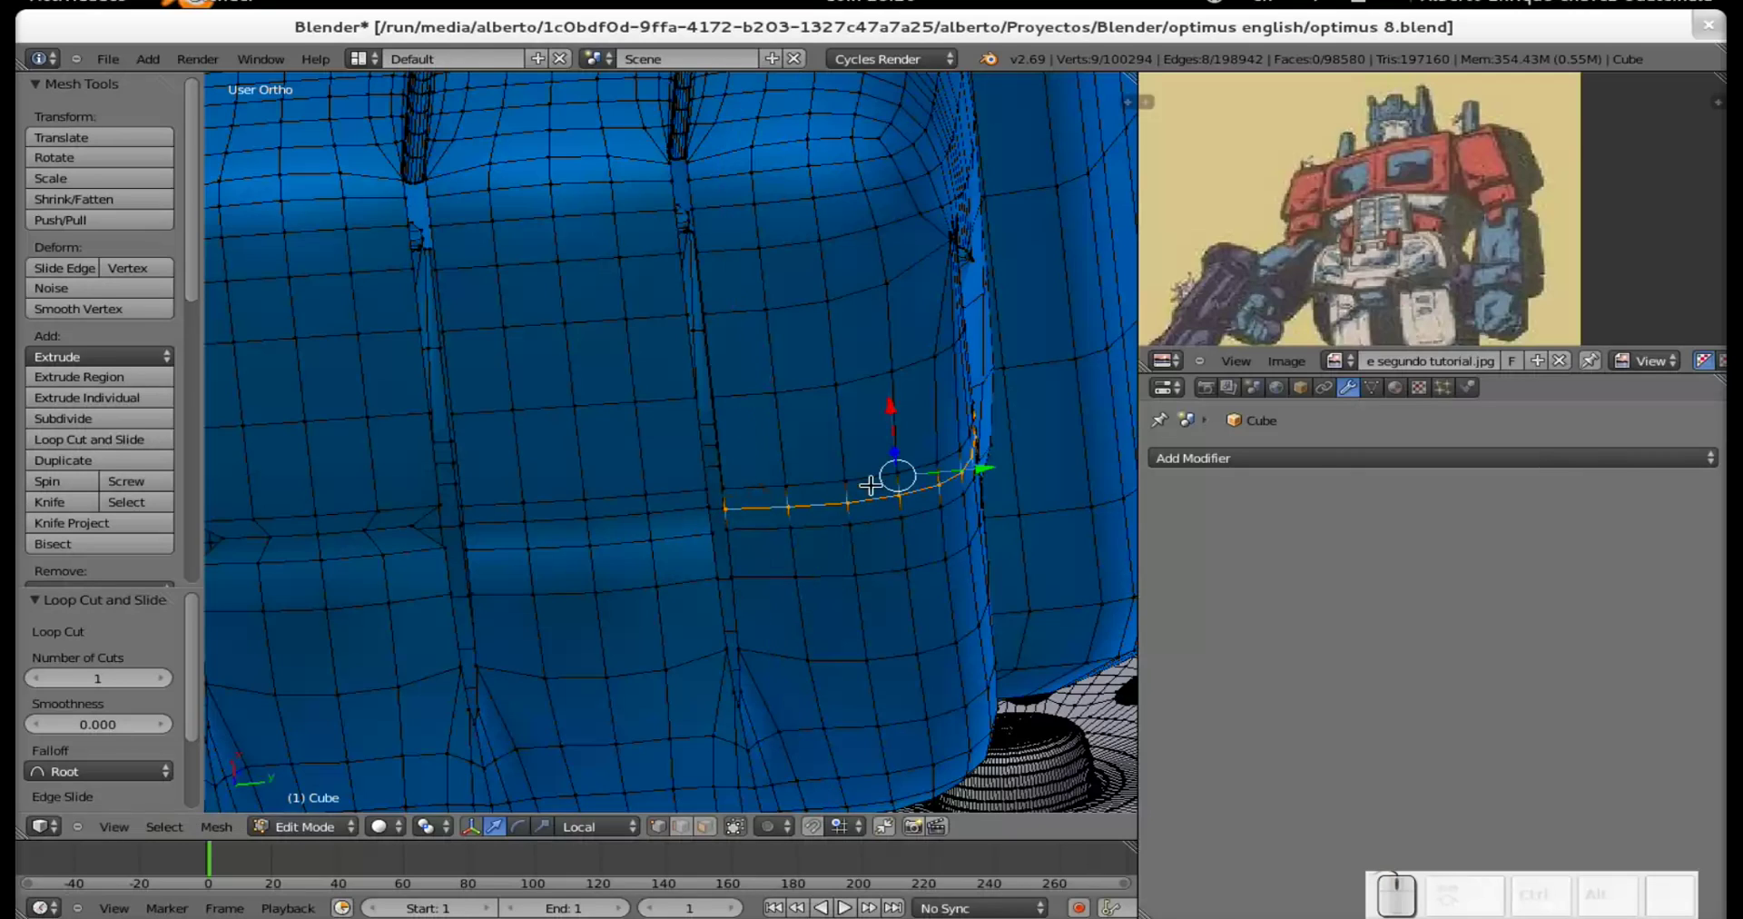
middle_drag(873, 538, 891, 411)
drag(892, 419, 809, 505)
Add an edge loop around the fingers between the joint crease and the fingertips.
middle_drag(809, 506, 555, 473)
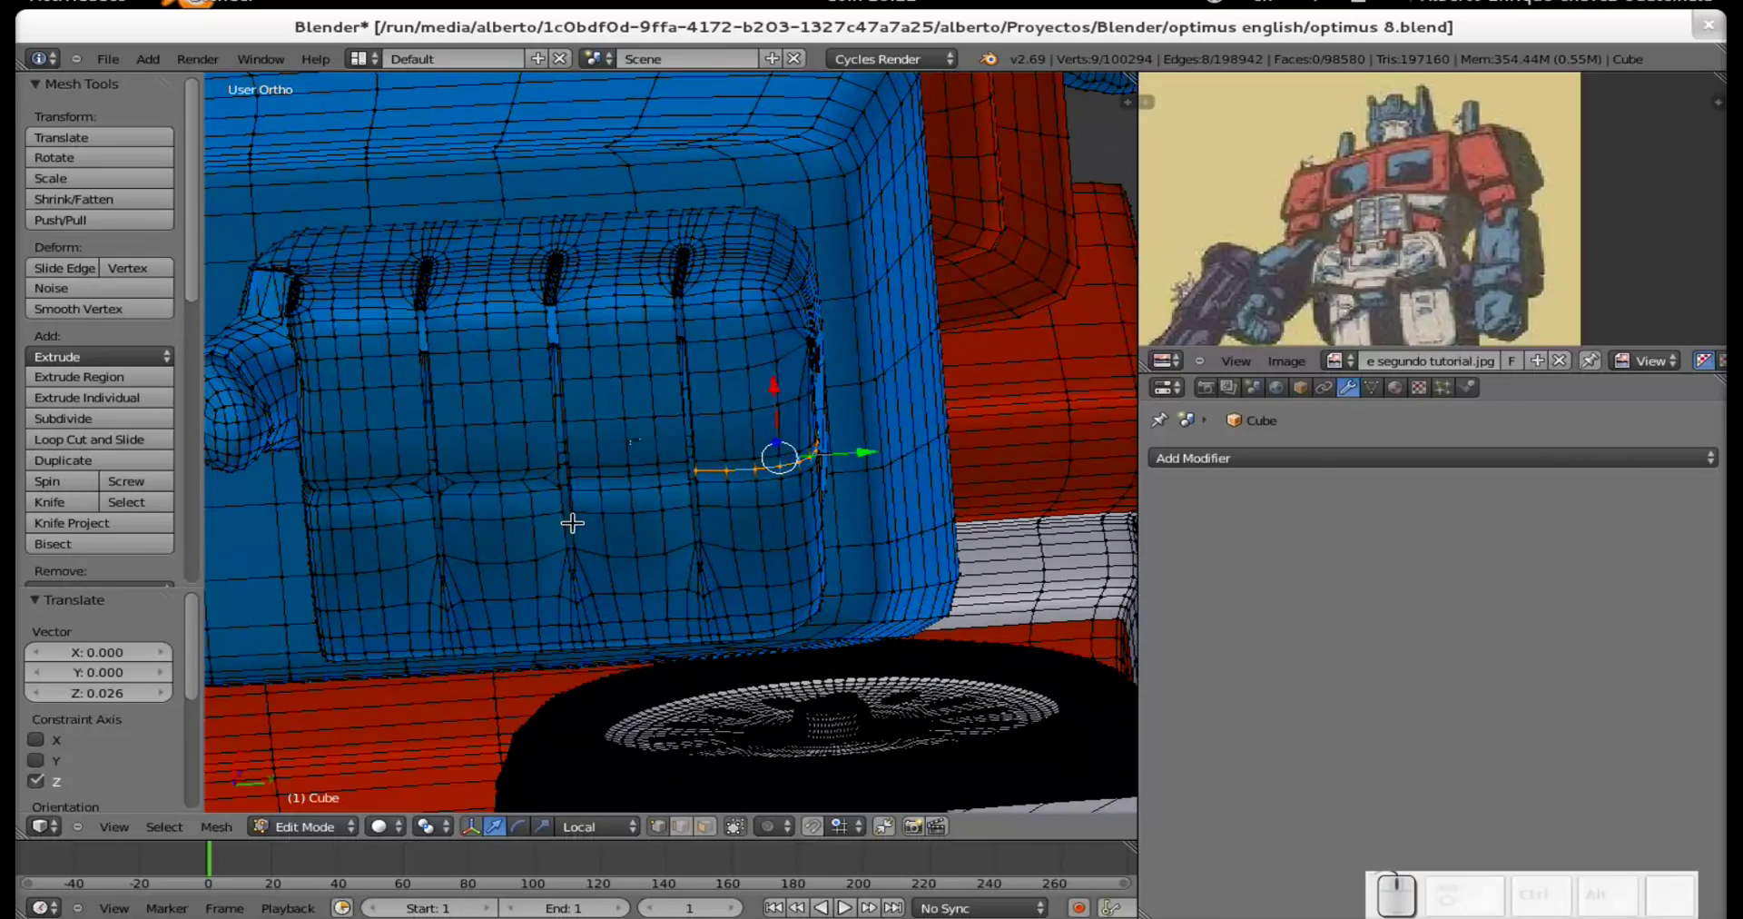
mouse_move(608, 562)
middle_down()
mouse_move(669, 576)
mouse_move(720, 693)
mouse_move(711, 744)
mouse_move(592, 581)
middle_up()
scroll(393, 502, up, 3)
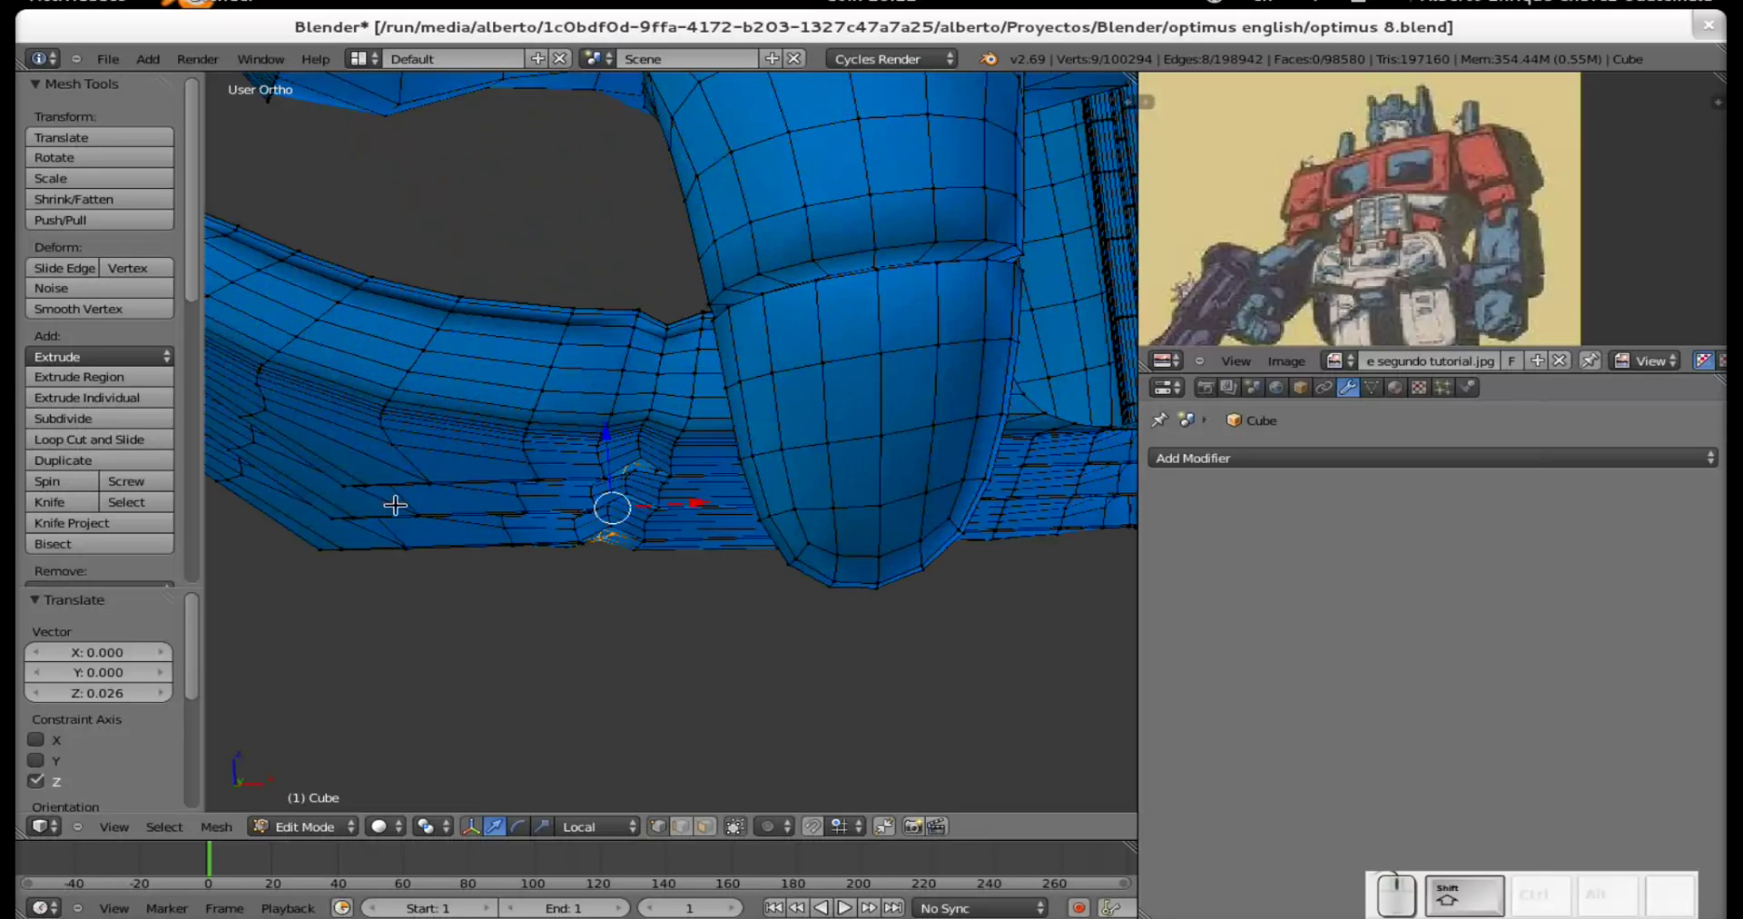
shift+middle_drag(393, 502, 603, 490)
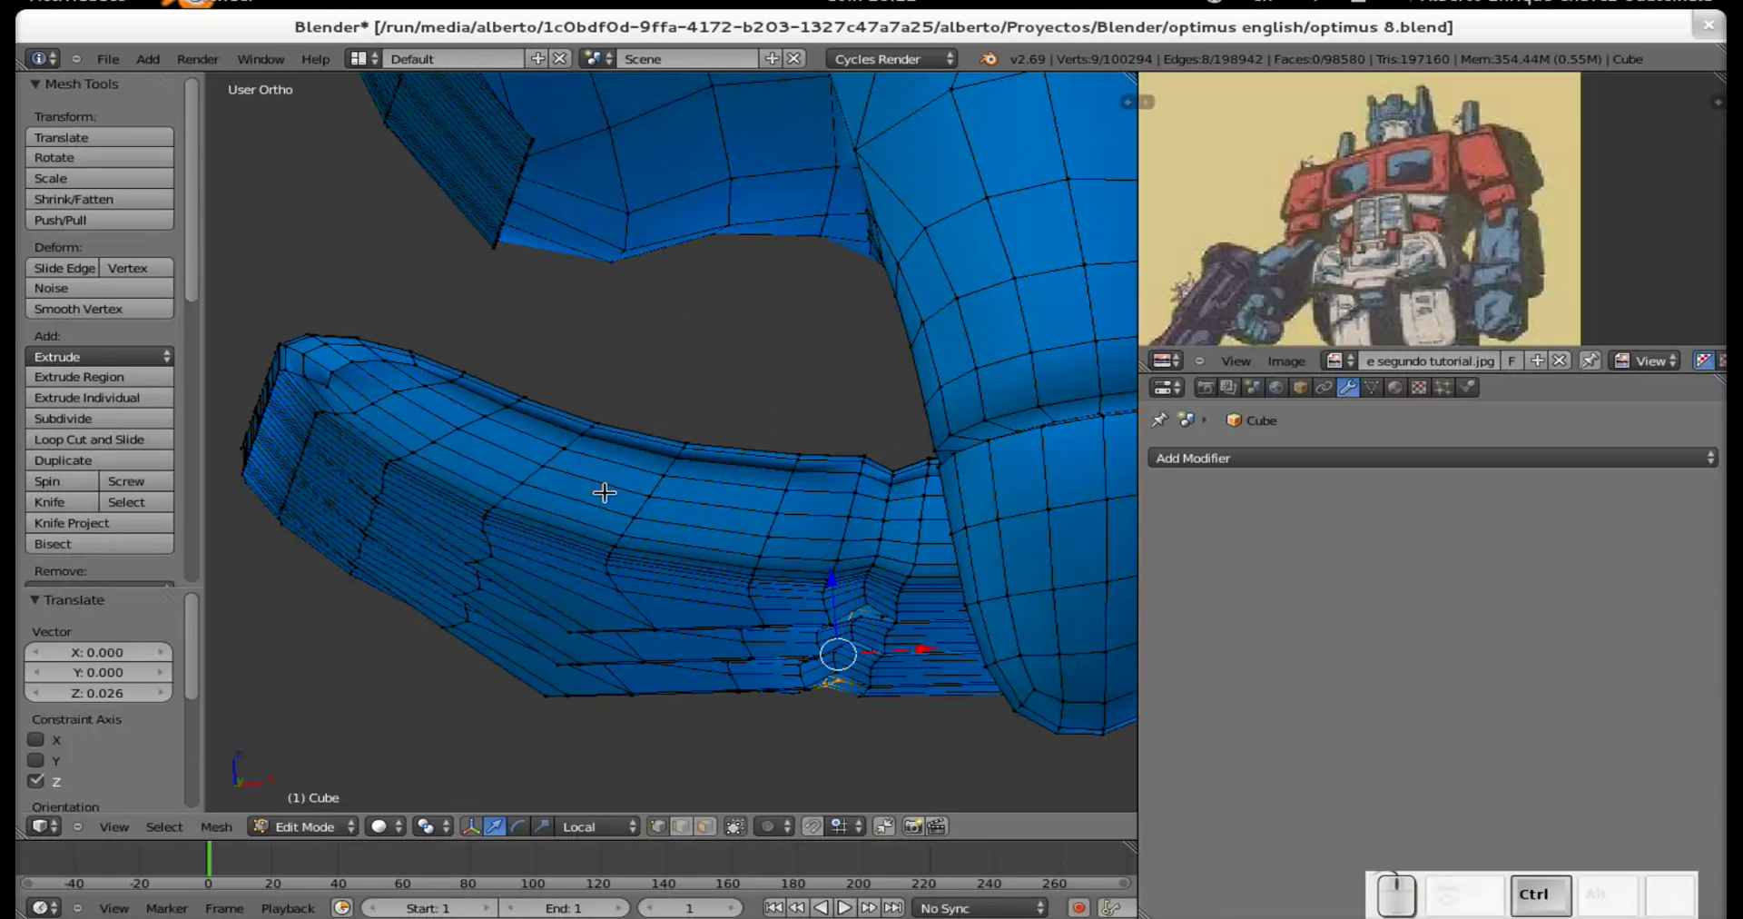
key(ctrl+r)
click(603, 491)
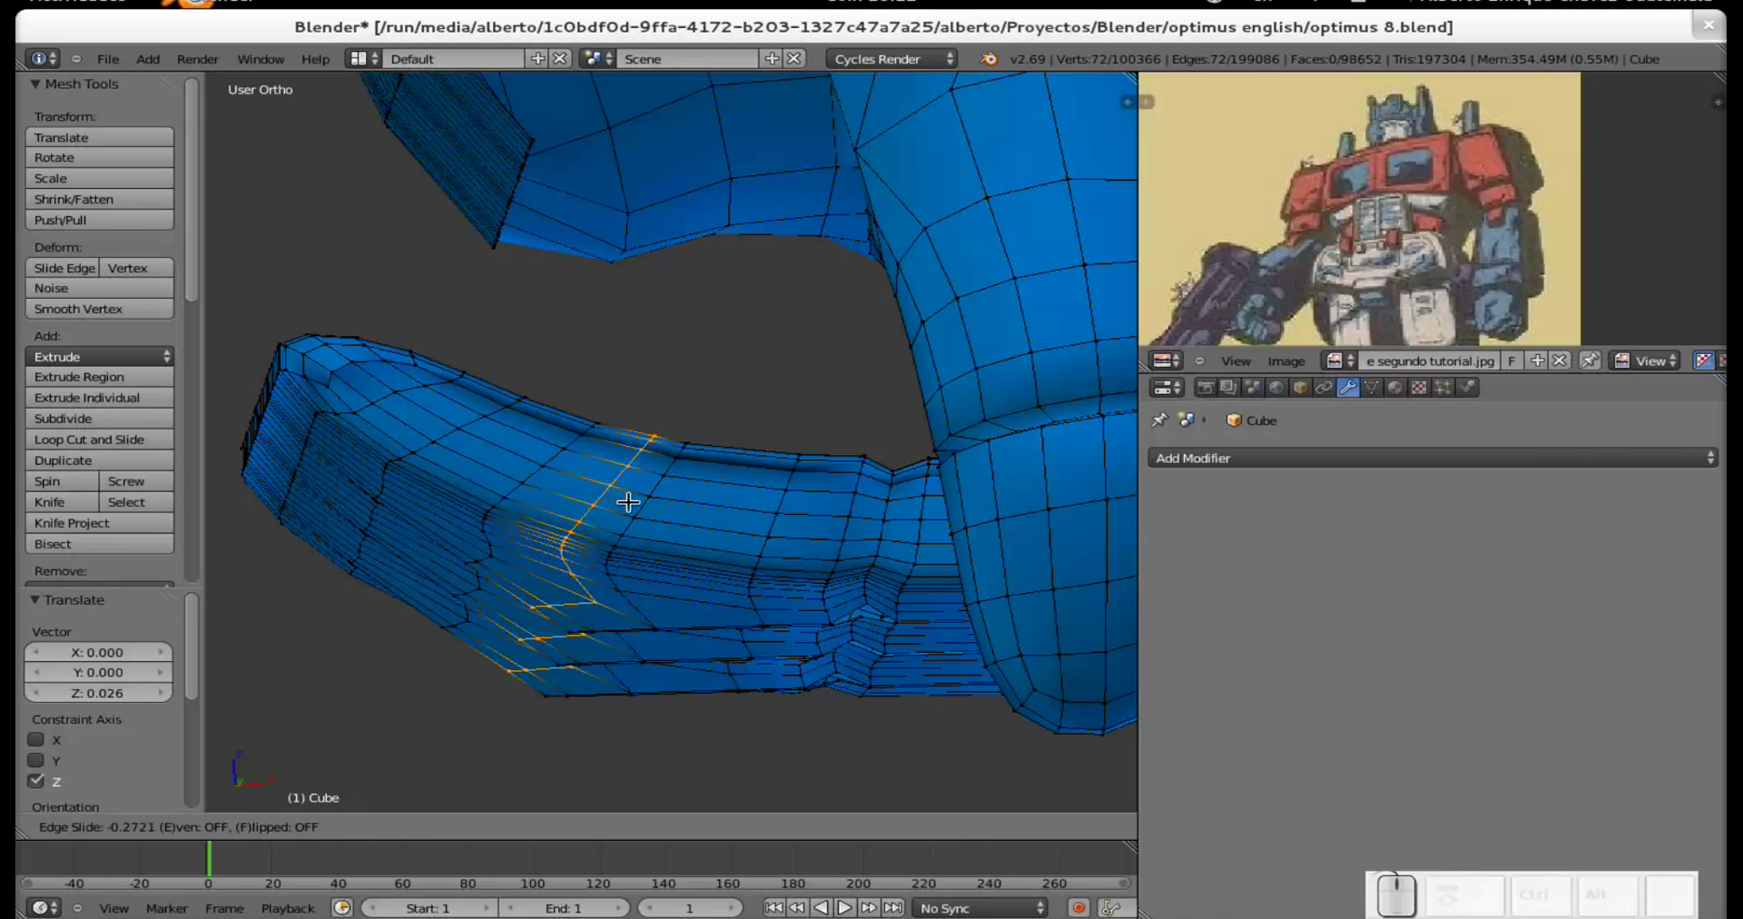
click(617, 508)
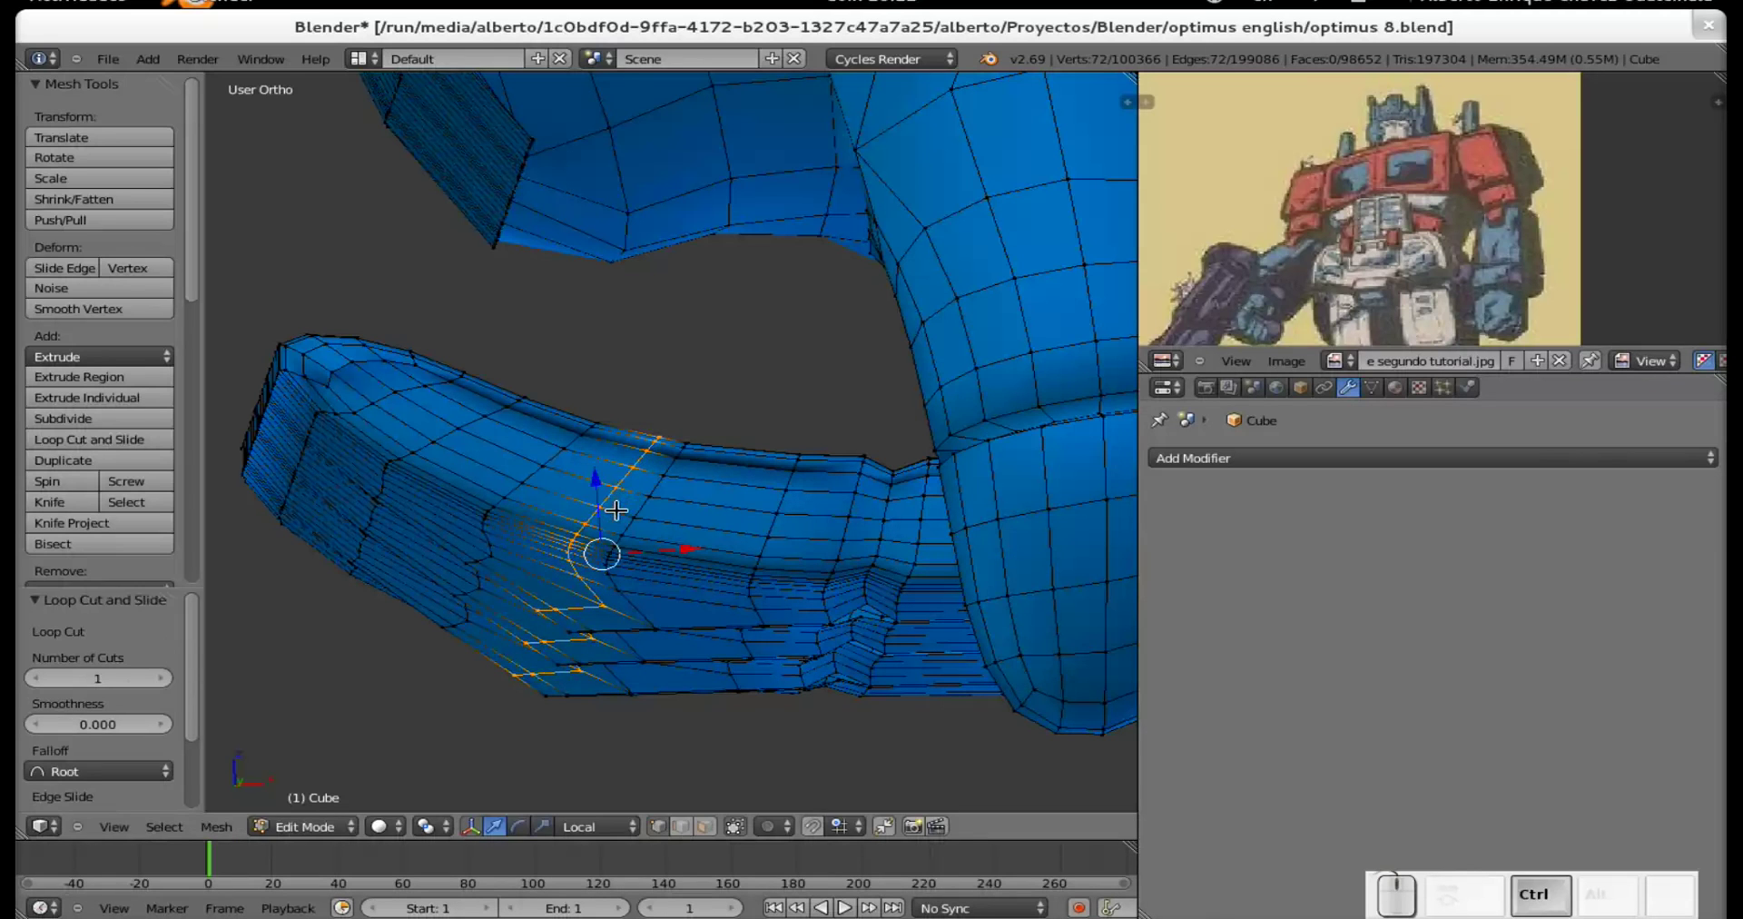
Add a second edge loop right beside the last one around the fingers, between the joint crease and the fingertips.
key(ctrl+r)
click(613, 512)
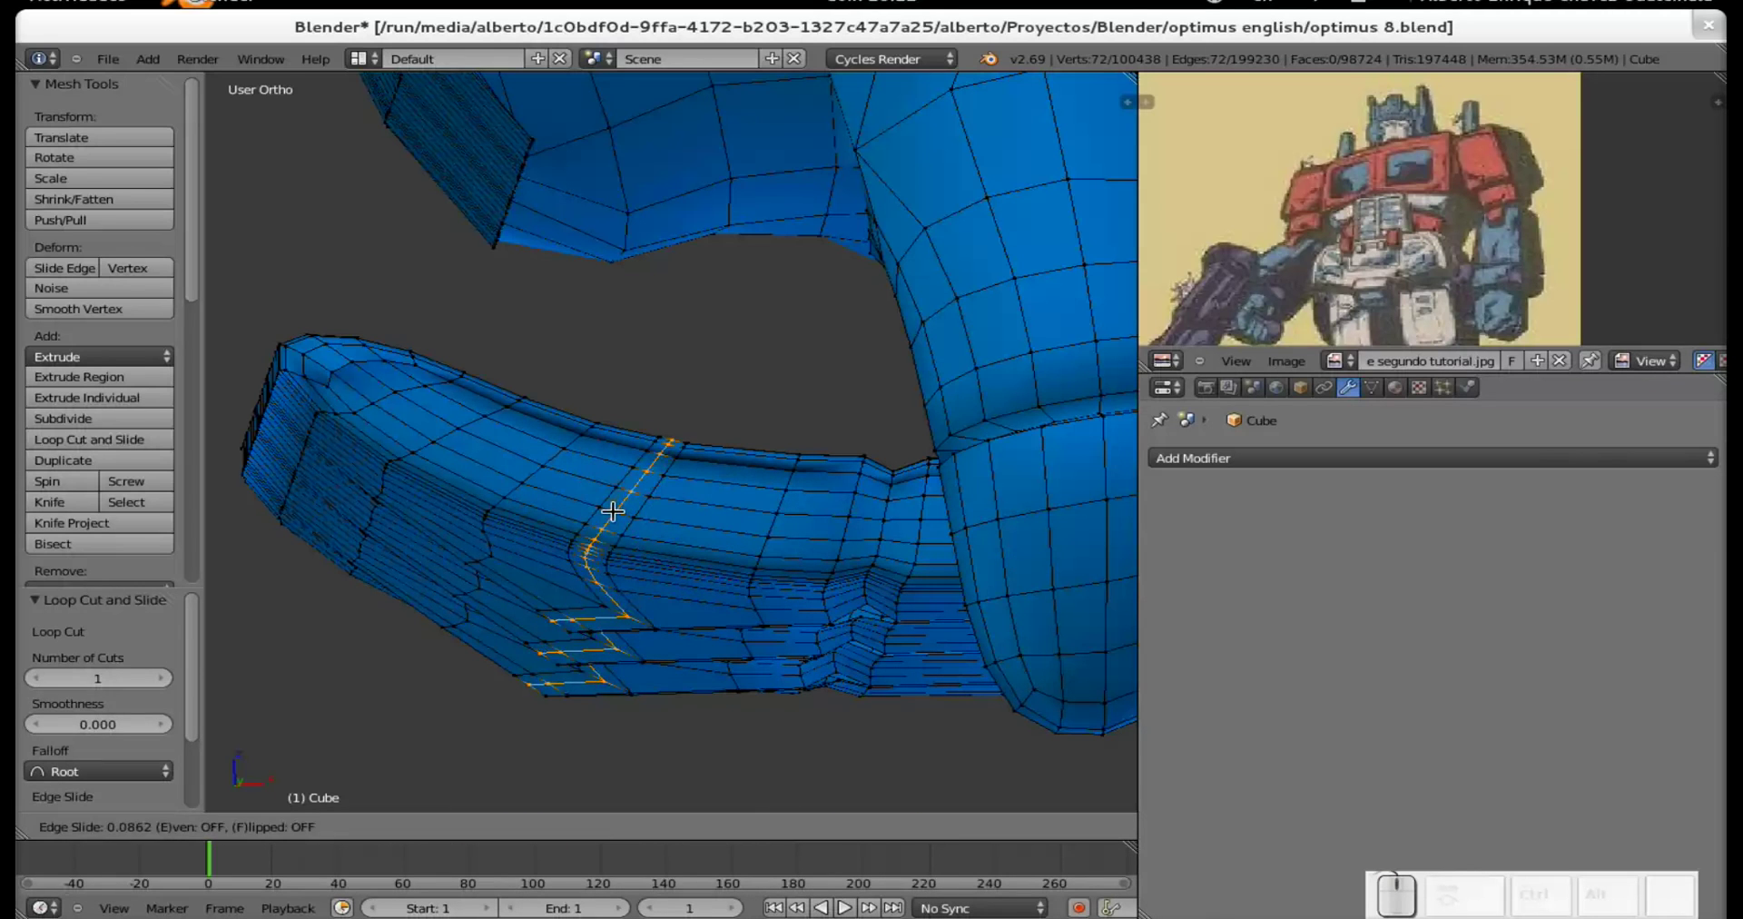
click(613, 513)
Deselect the new loop's vertices across the densely meshed face of the fingers and move the rest 0.041 along local Z.
middle_drag(613, 512, 690, 530)
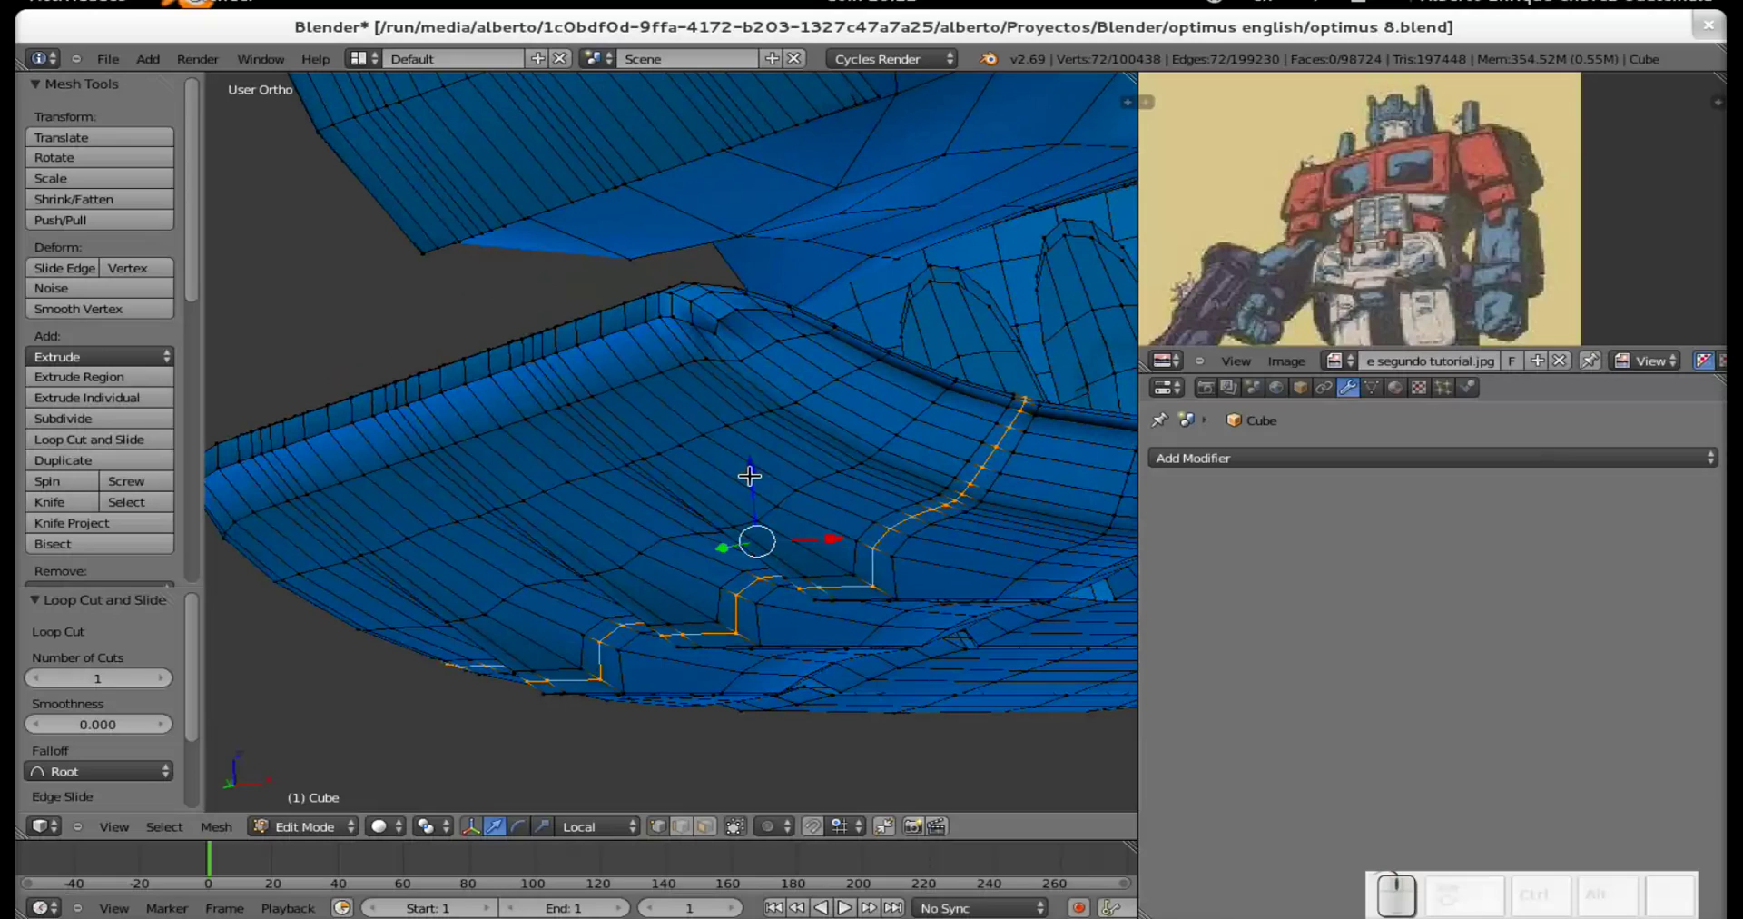
middle_drag(767, 453, 708, 509)
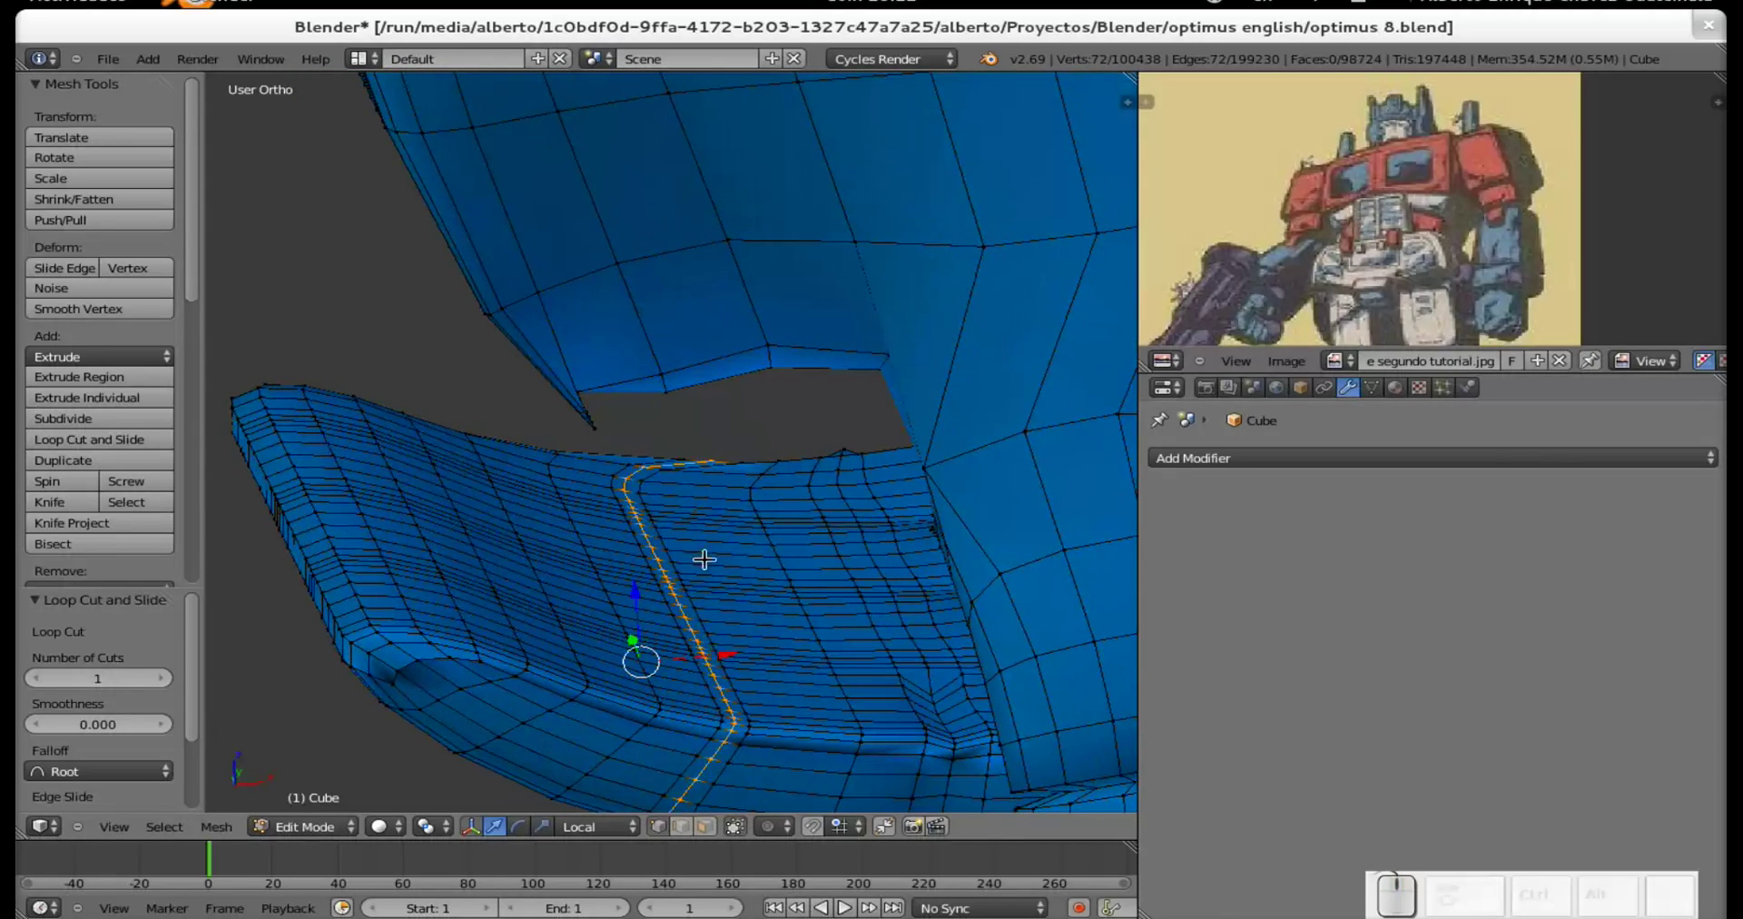
mouse_move(636, 597)
middle_down()
mouse_move(603, 590)
mouse_move(640, 593)
middle_up()
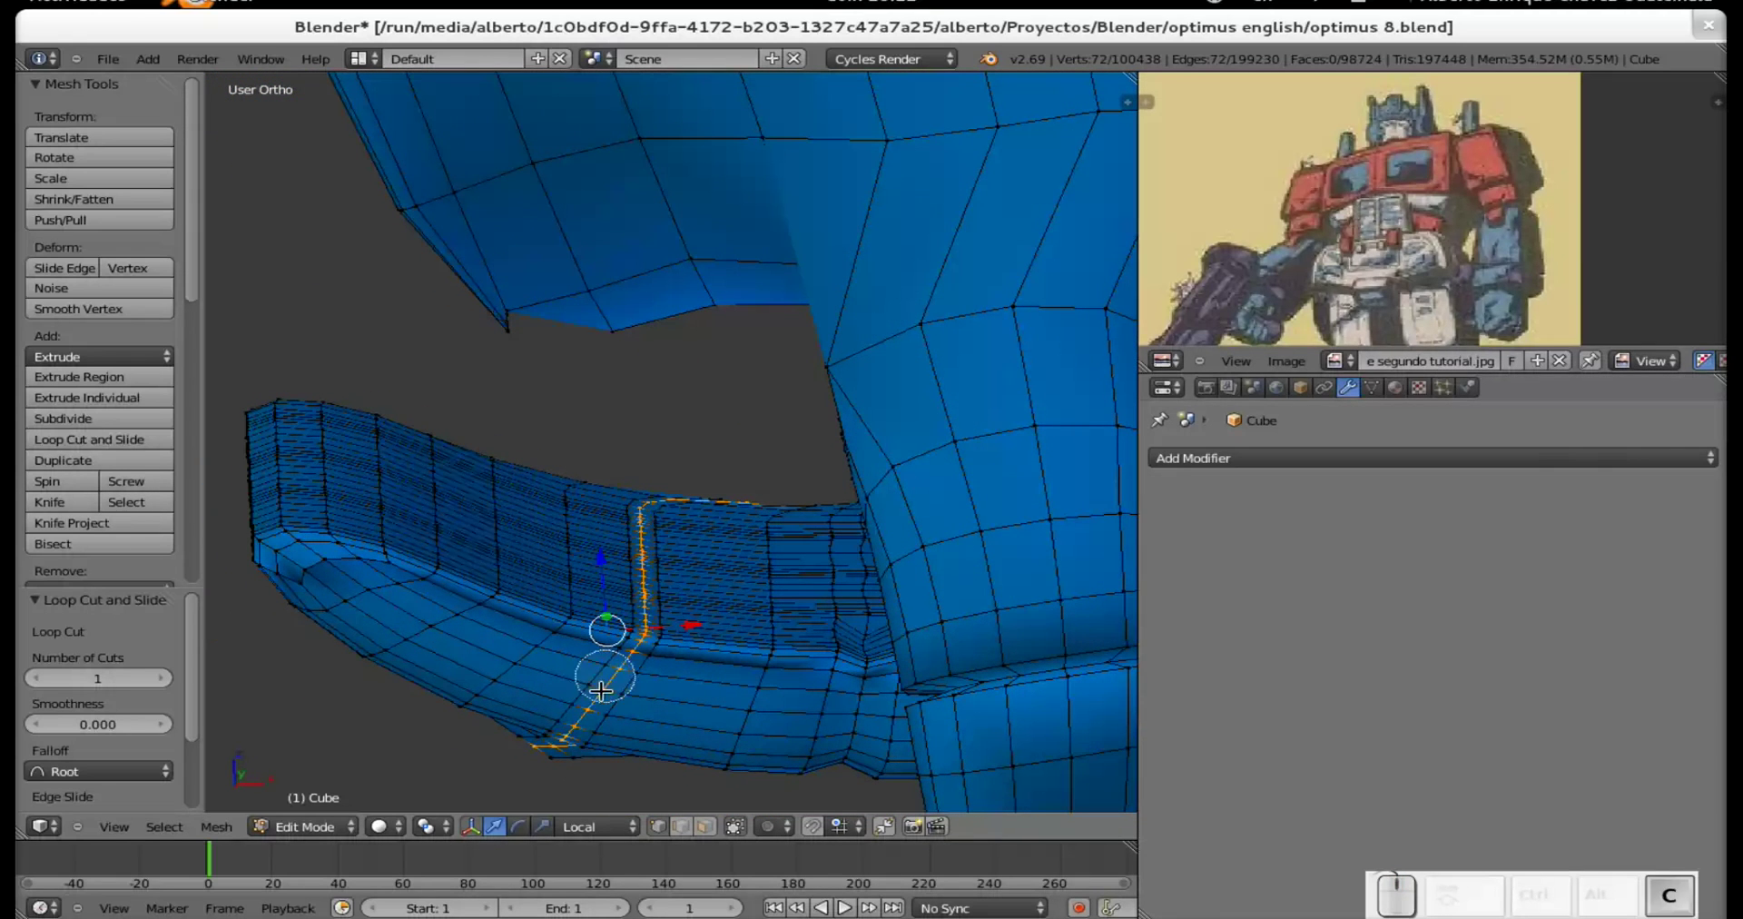
mouse_move(650, 643)
middle_down()
mouse_move(652, 527)
mouse_move(676, 502)
mouse_move(737, 495)
middle_up()
key(Escape)
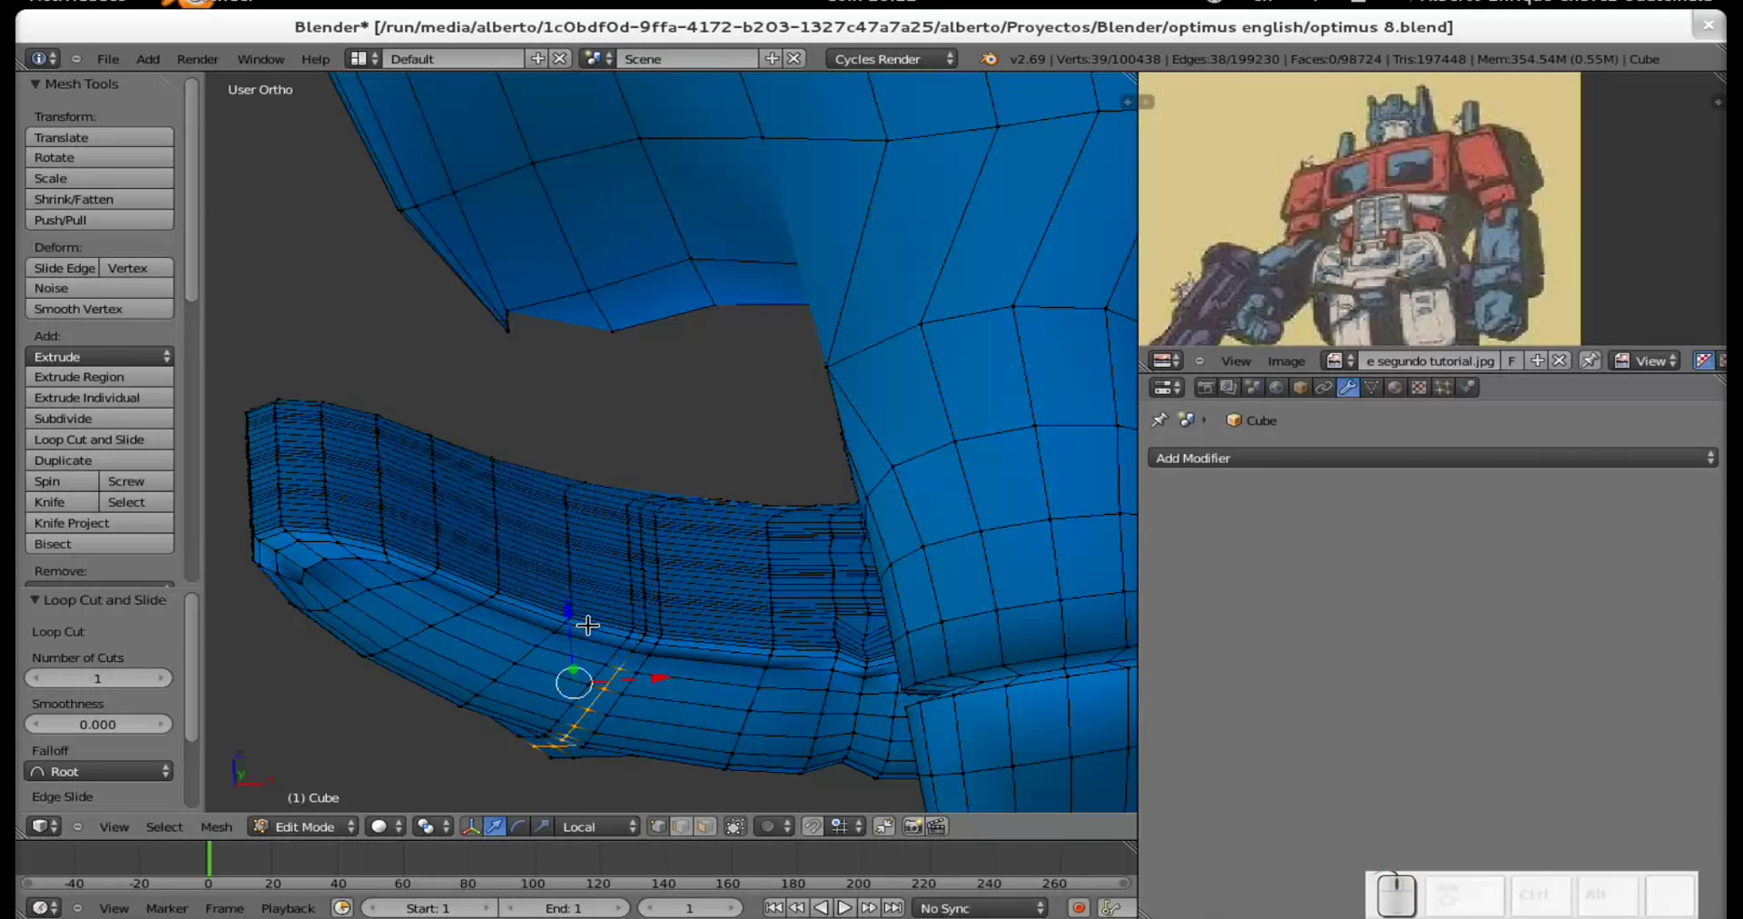
drag(573, 603, 575, 601)
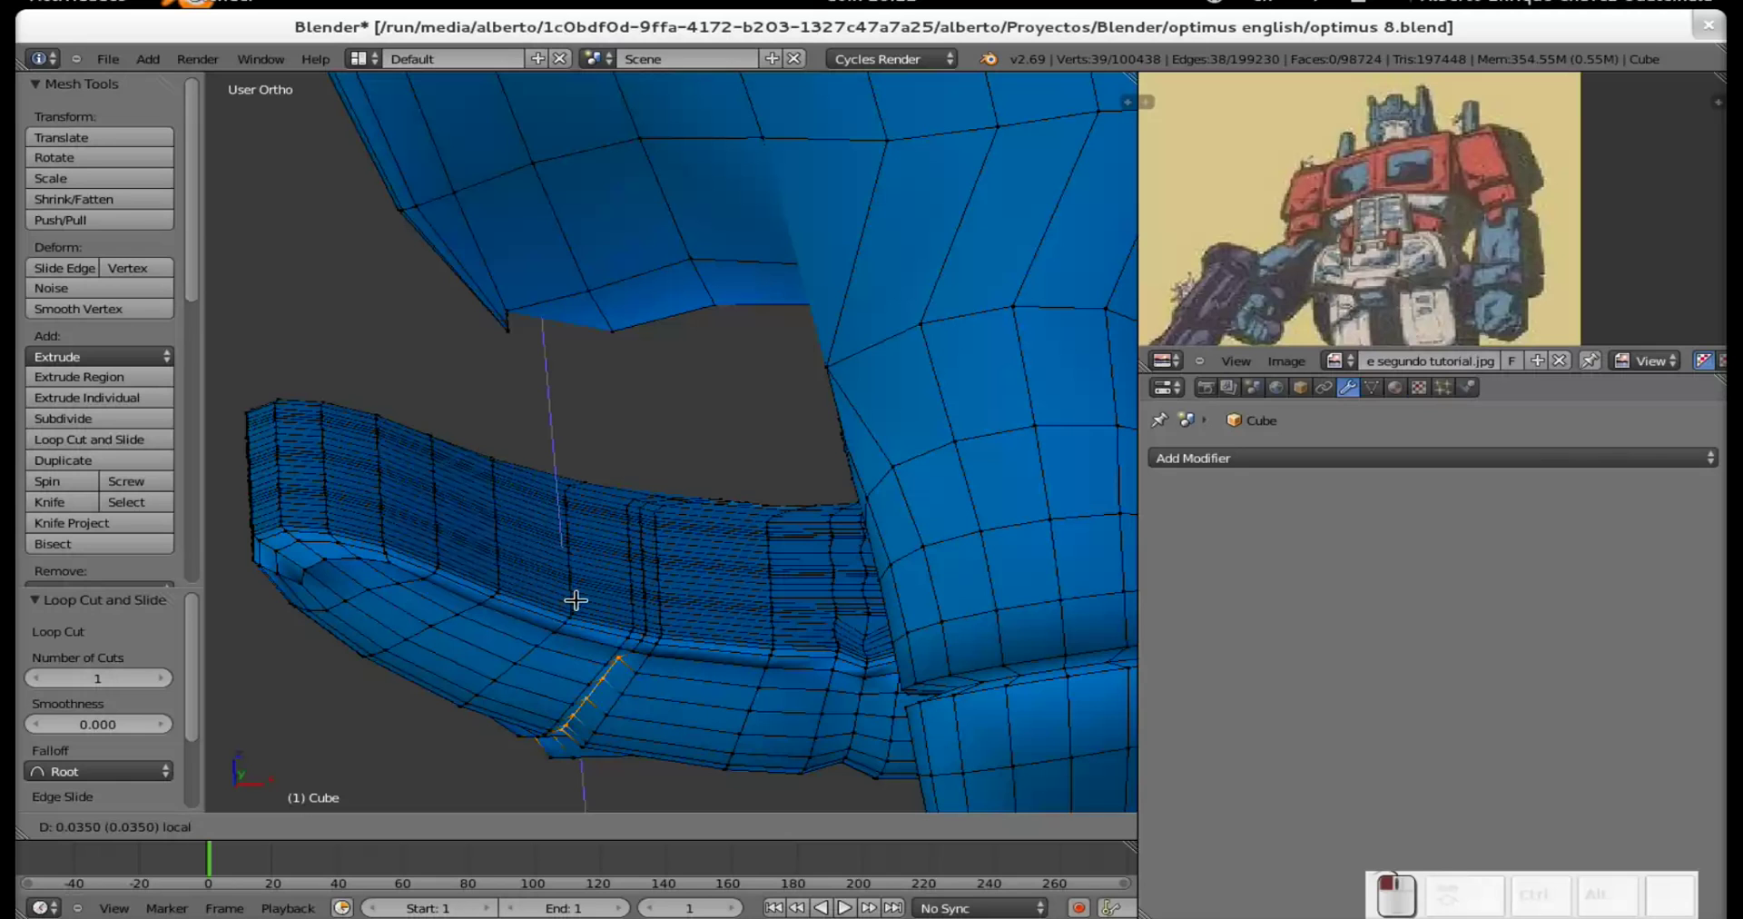
drag(577, 600, 576, 599)
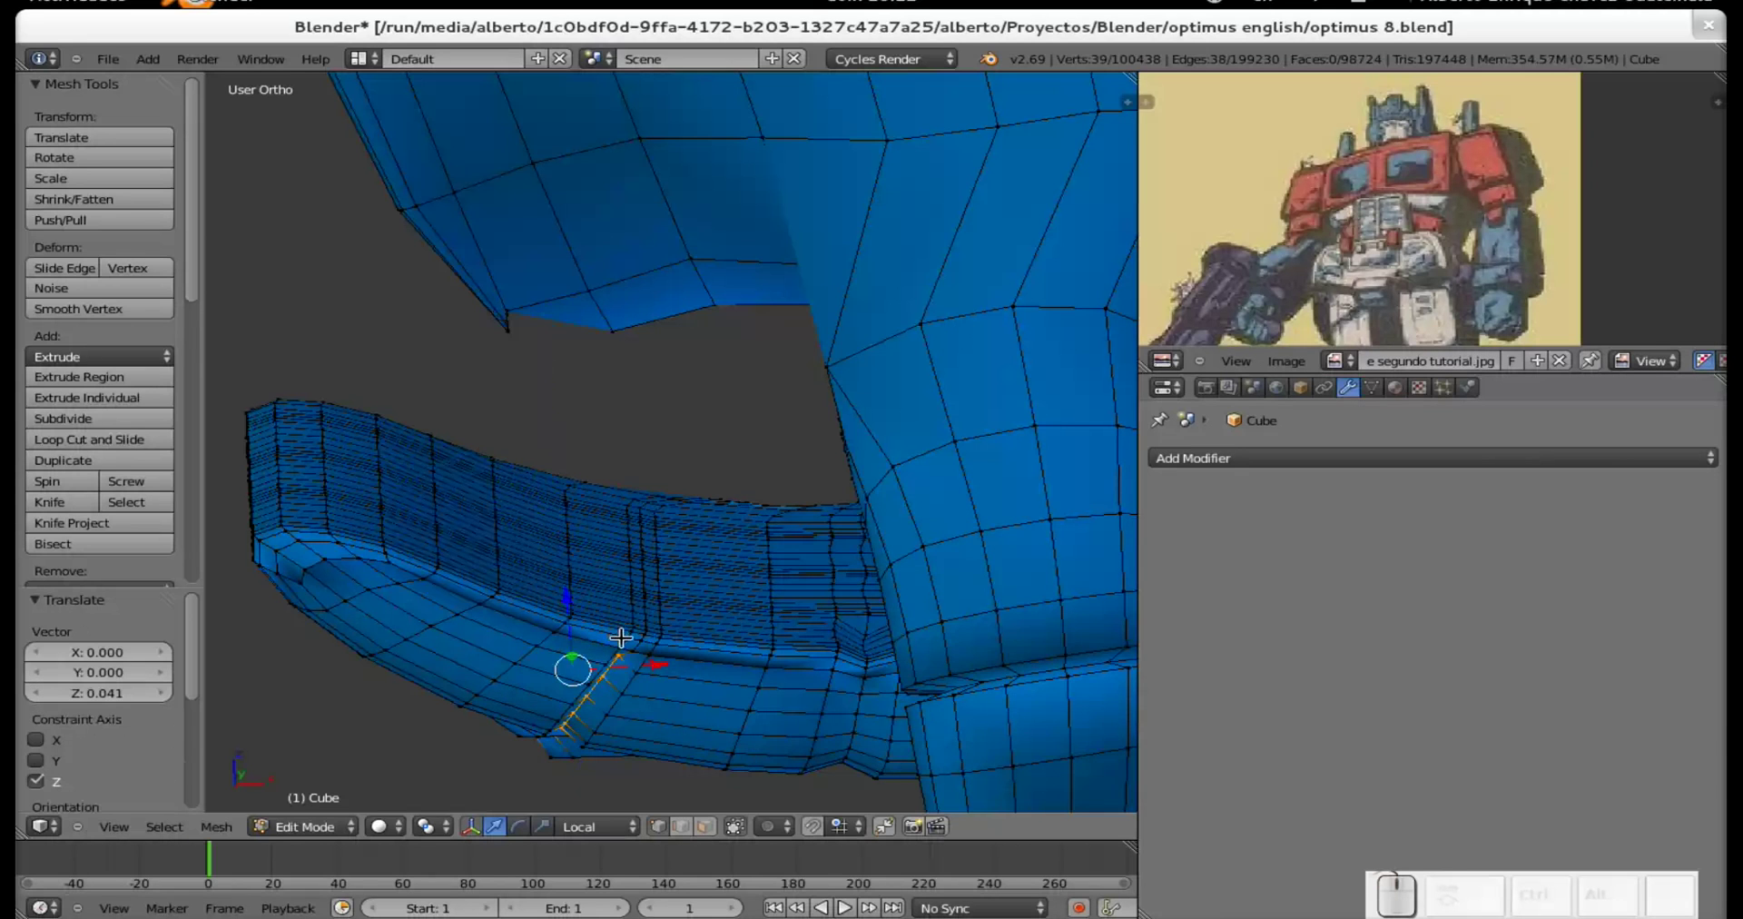
Select the middle edge loop around the fingers and deselect its vertices along the first finger's outer side.
scroll(623, 635, up, 2)
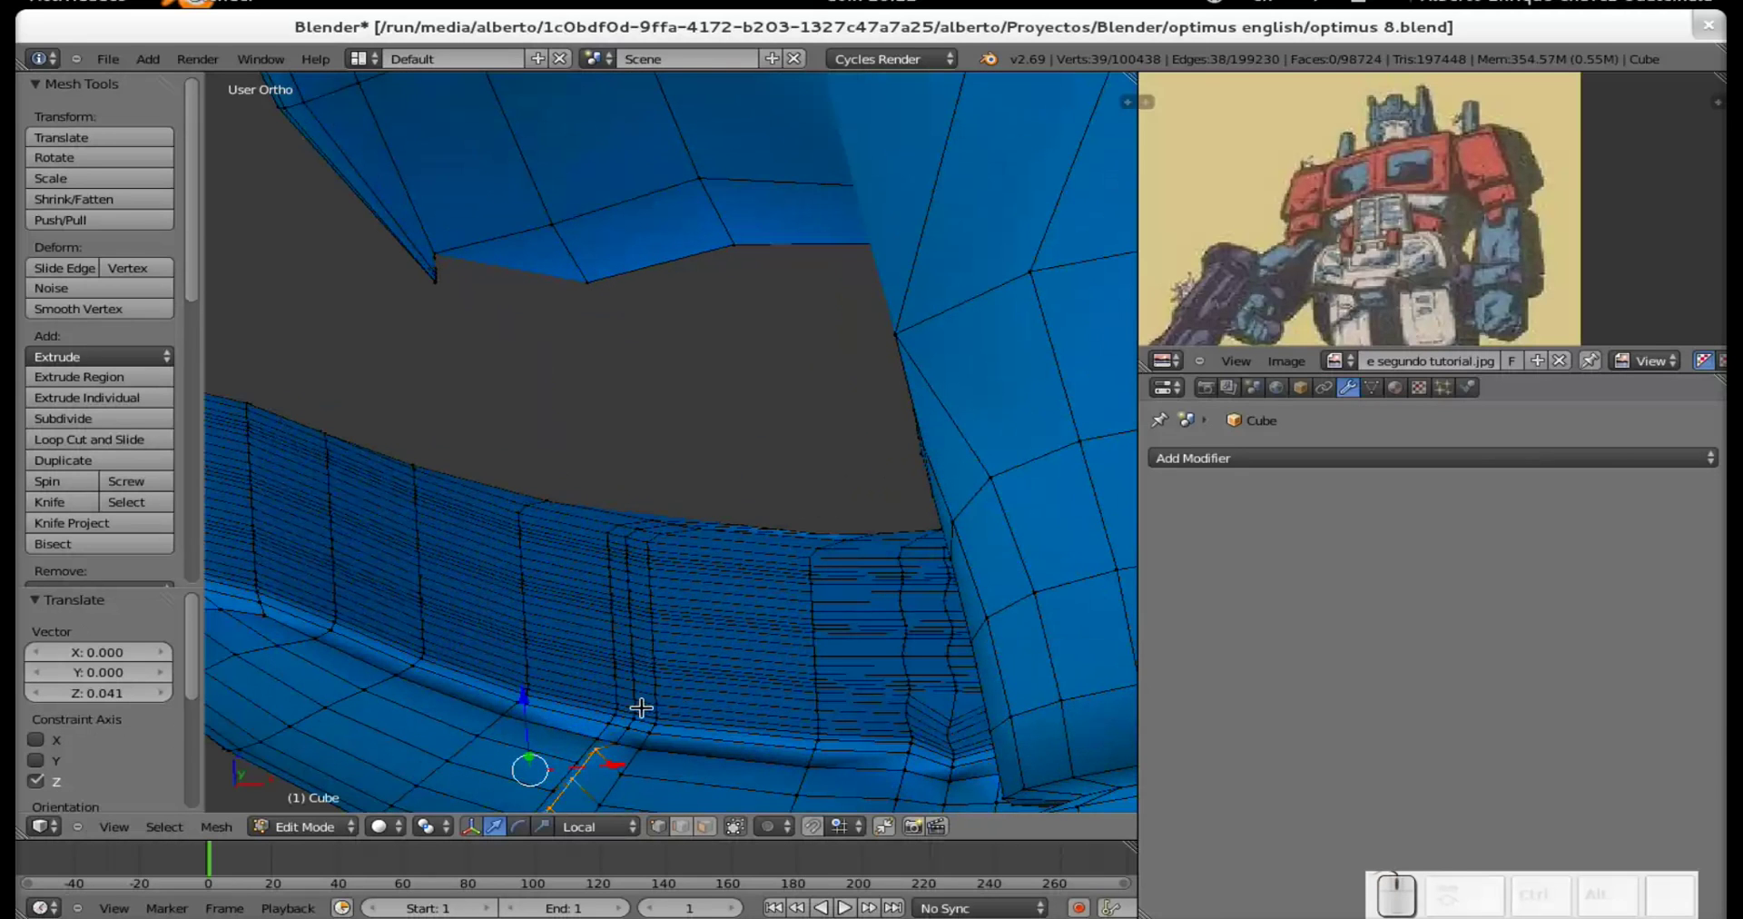
key(a)
alt+right_click(640, 685)
alt+shift+right_click(637, 683)
alt+shift+right_click(627, 732)
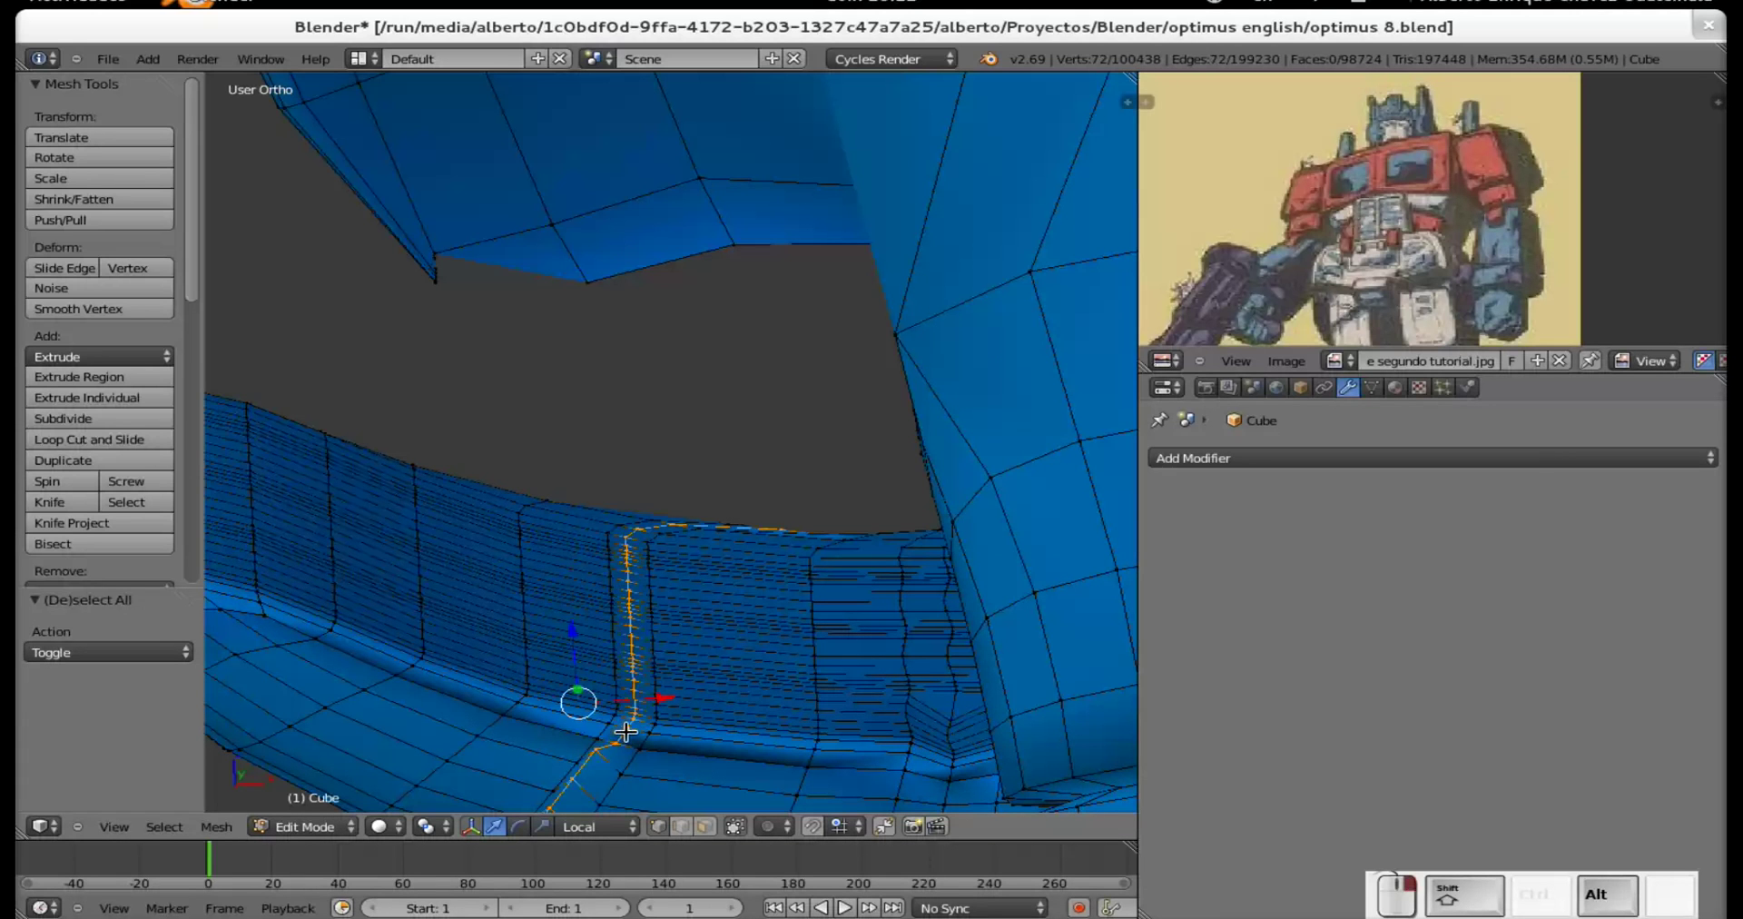
middle_drag(636, 683, 682, 585)
key(c)
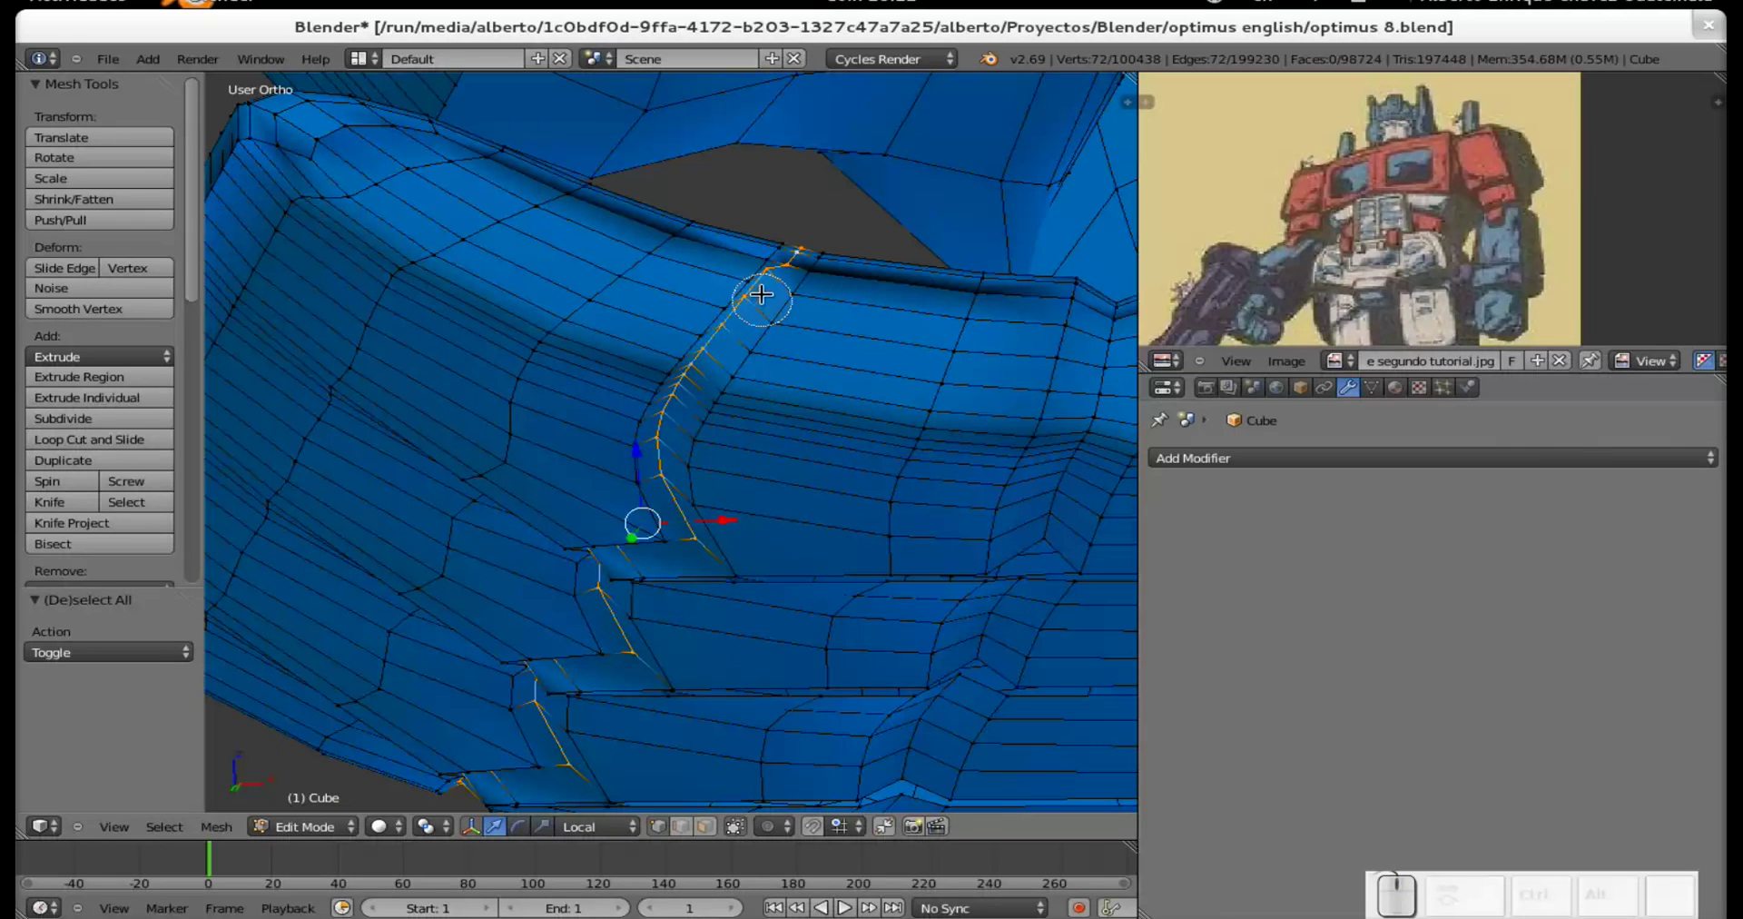
mouse_move(771, 285)
middle_down()
mouse_move(676, 427)
mouse_move(658, 509)
mouse_move(713, 573)
mouse_move(624, 558)
mouse_move(643, 560)
mouse_move(603, 499)
middle_up()
key(Escape)
Deselect the loop's vertices on the remaining fingers' outer surfaces and move the remaining section in the negative local Z direction.
scroll(584, 587, down, 3)
middle_drag(584, 588, 723, 389)
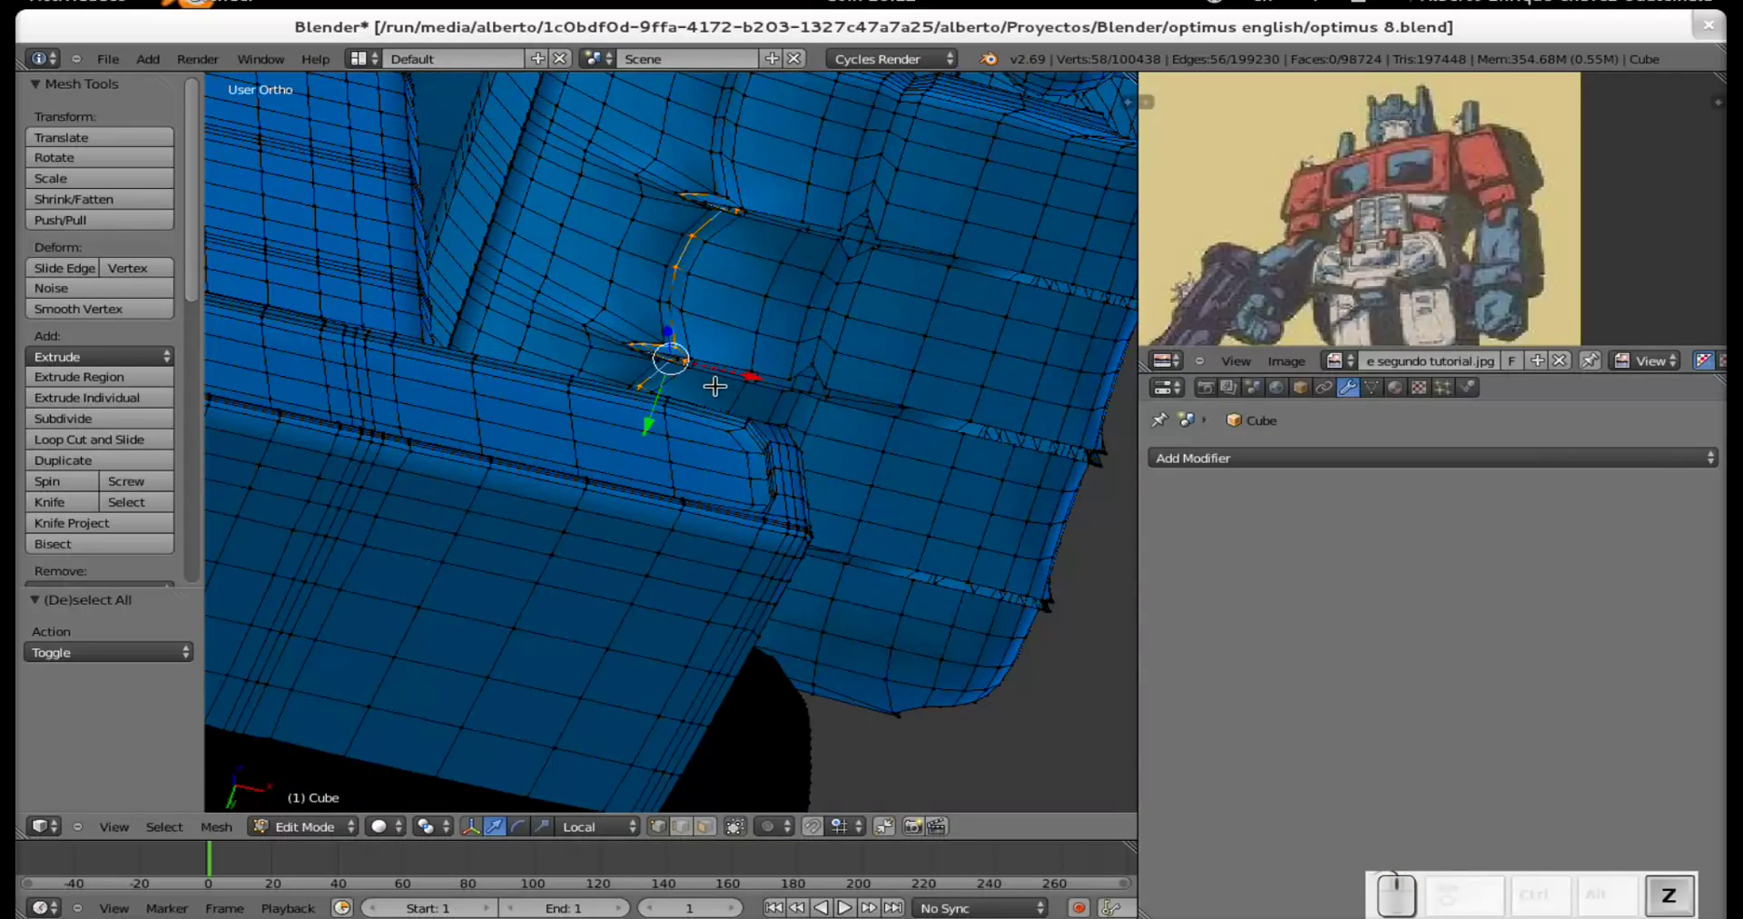
key(z)
key(z)
middle_drag(731, 296, 726, 323)
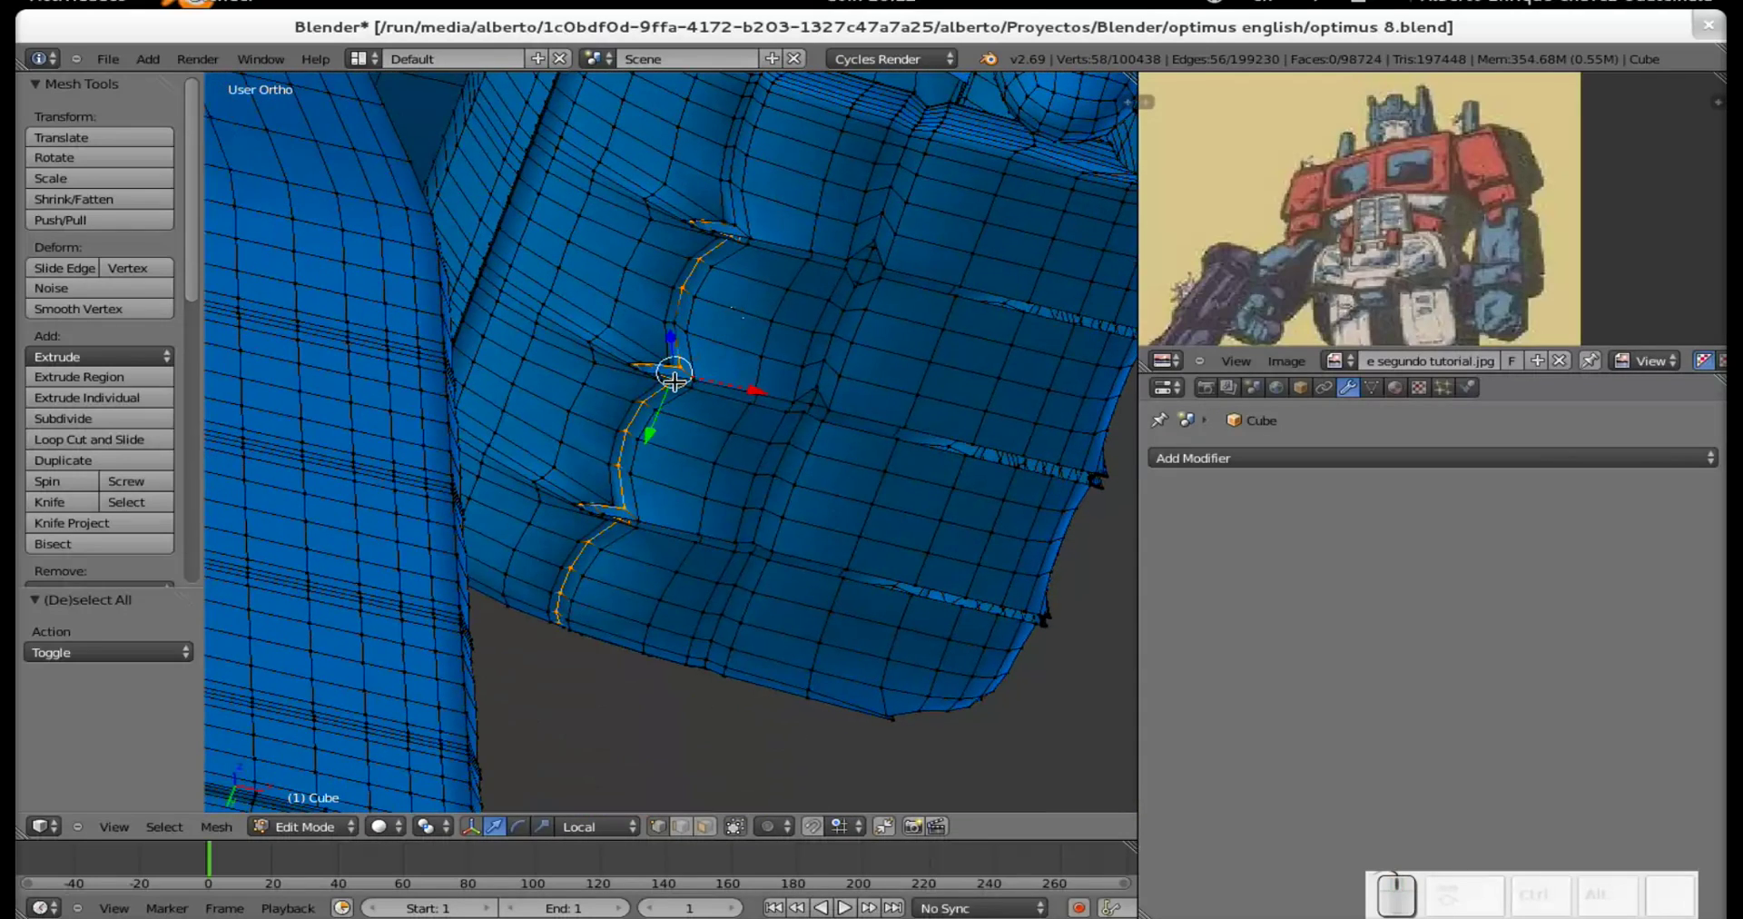
key(c)
mouse_move(656, 458)
middle_down()
mouse_move(662, 389)
mouse_move(699, 385)
mouse_move(590, 508)
mouse_move(601, 540)
mouse_move(556, 629)
middle_up()
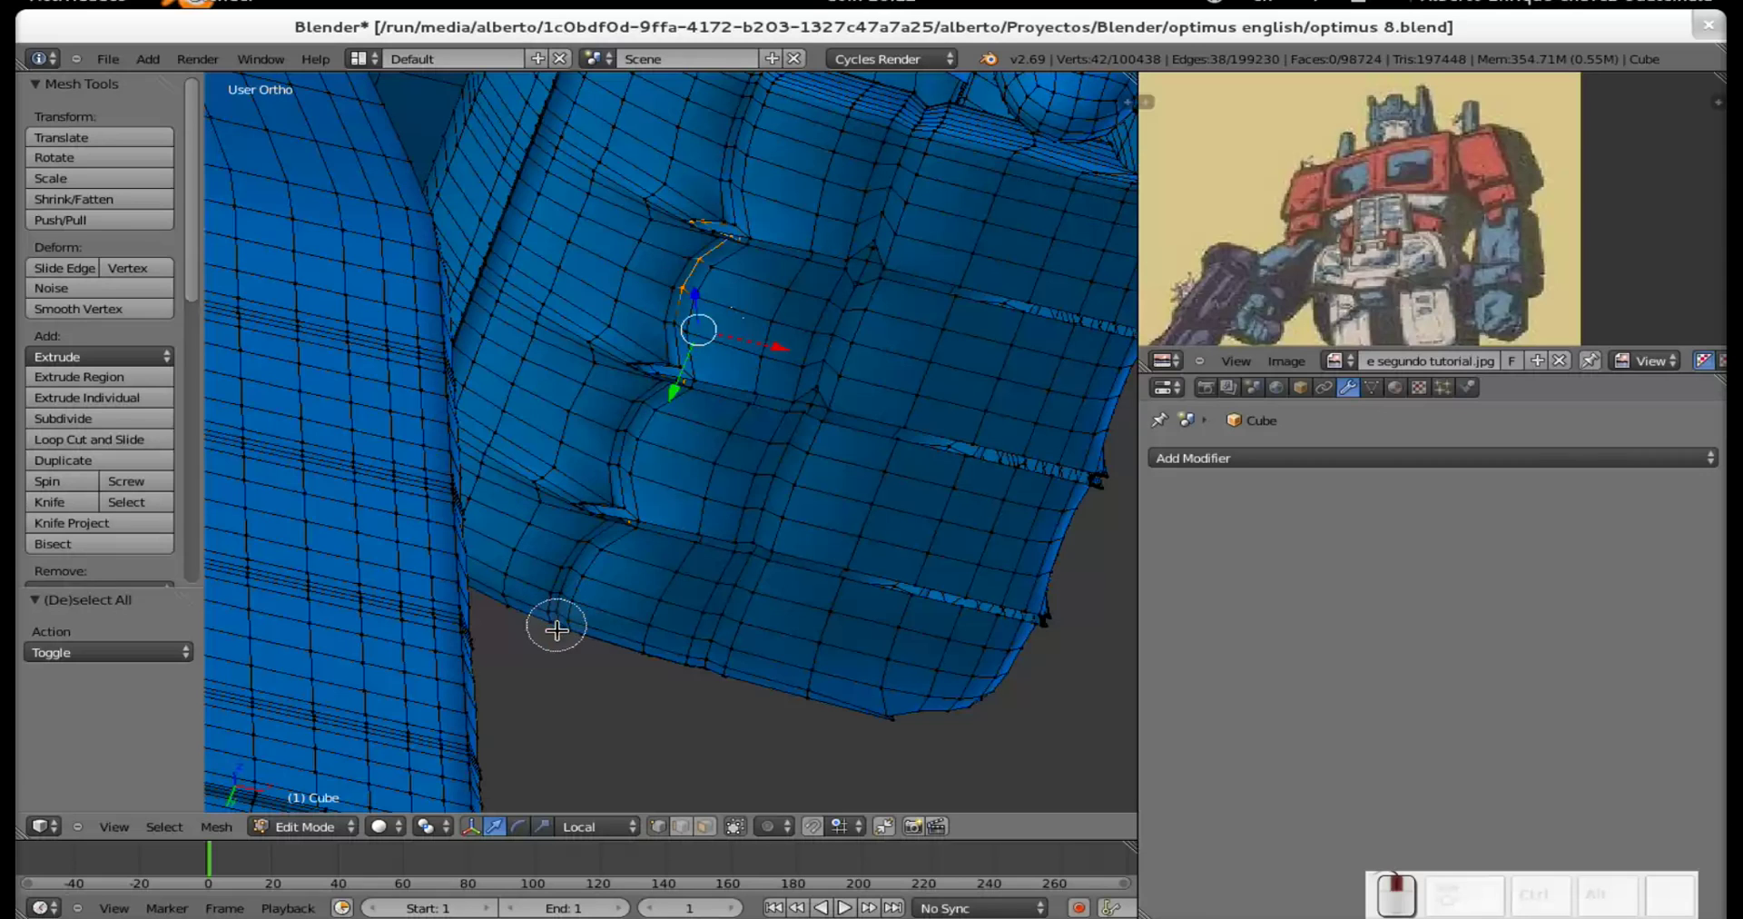
mouse_move(713, 276)
middle_down()
mouse_move(731, 245)
mouse_move(676, 228)
middle_up()
key(Escape)
mouse_move(872, 269)
middle_down()
mouse_move(672, 391)
mouse_move(833, 494)
mouse_move(792, 460)
mouse_move(683, 476)
middle_up()
drag(657, 448, 661, 451)
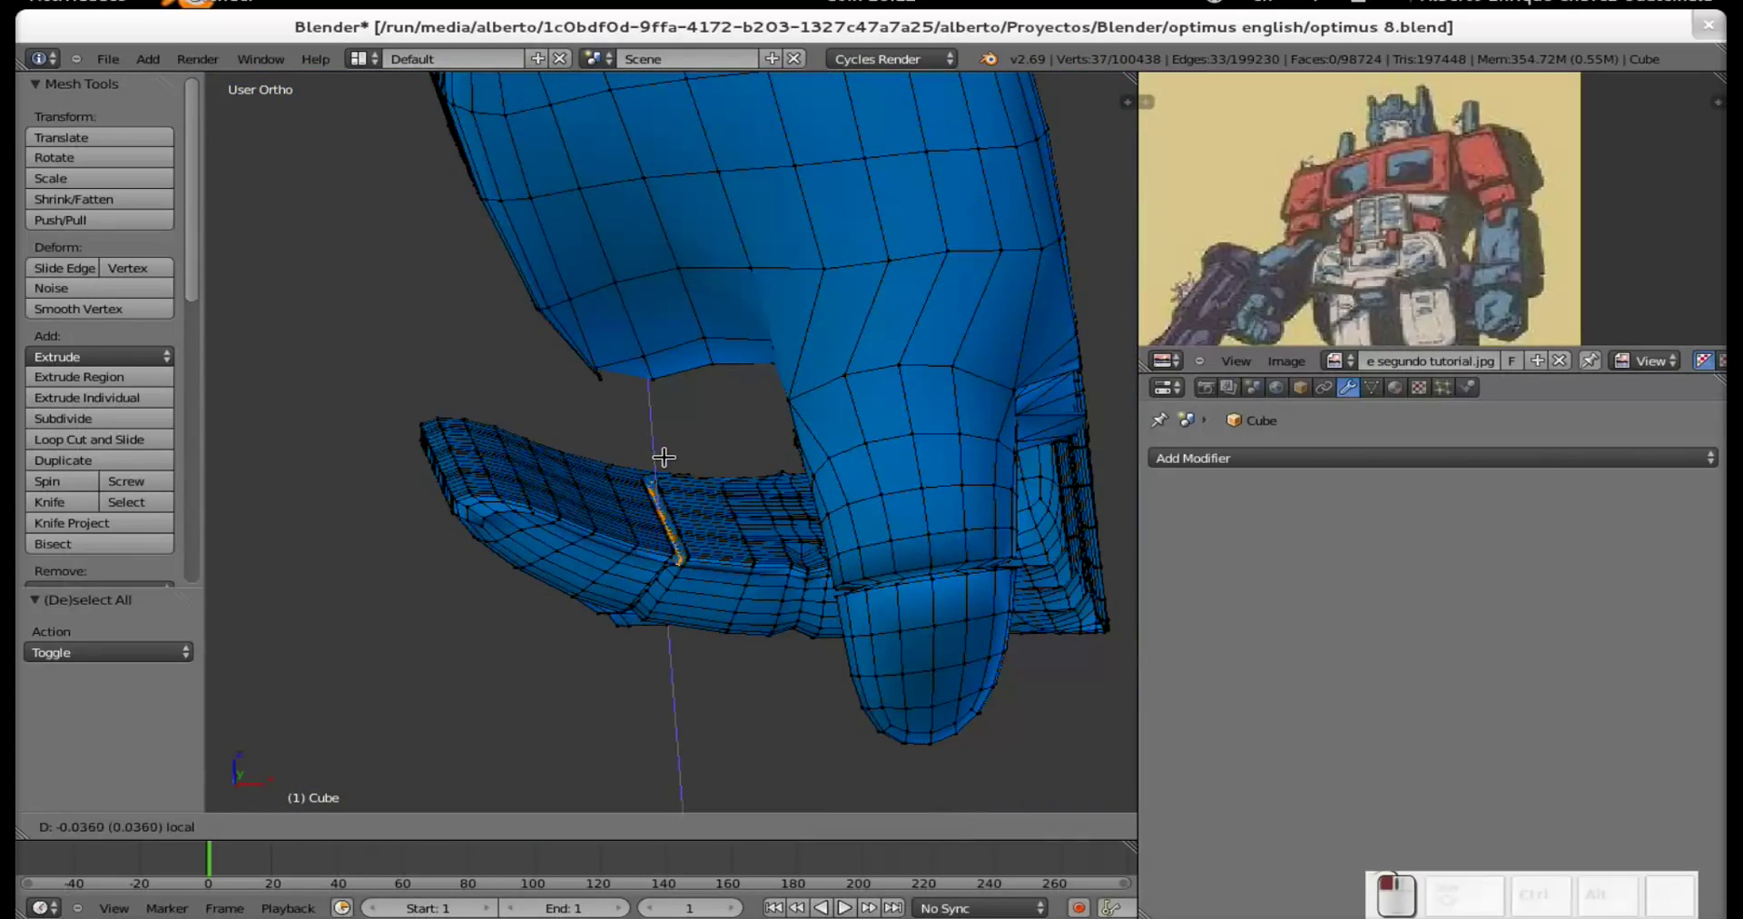
click(674, 475)
Leave Edit Mode and examine the creased fingers and thumb up close, and the hands against the whole robot.
key(Tab)
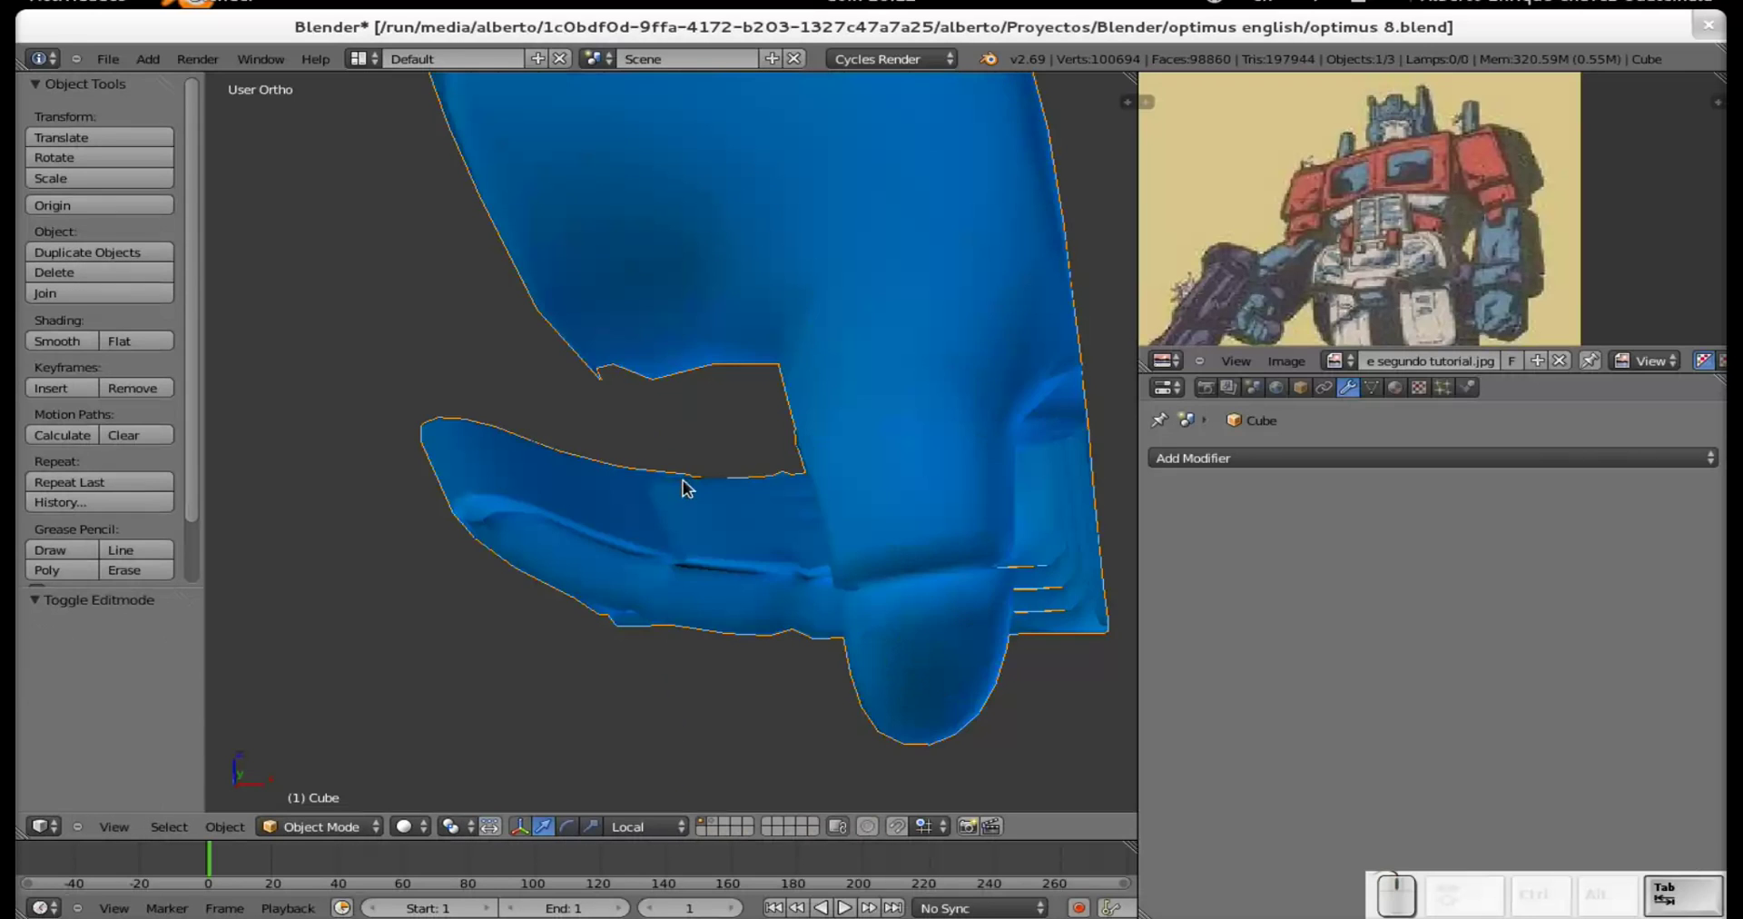
middle_drag(685, 482, 727, 521)
scroll(722, 535, down, 5)
middle_drag(513, 551, 610, 296)
scroll(669, 634, up, 4)
scroll(623, 510, up, 4)
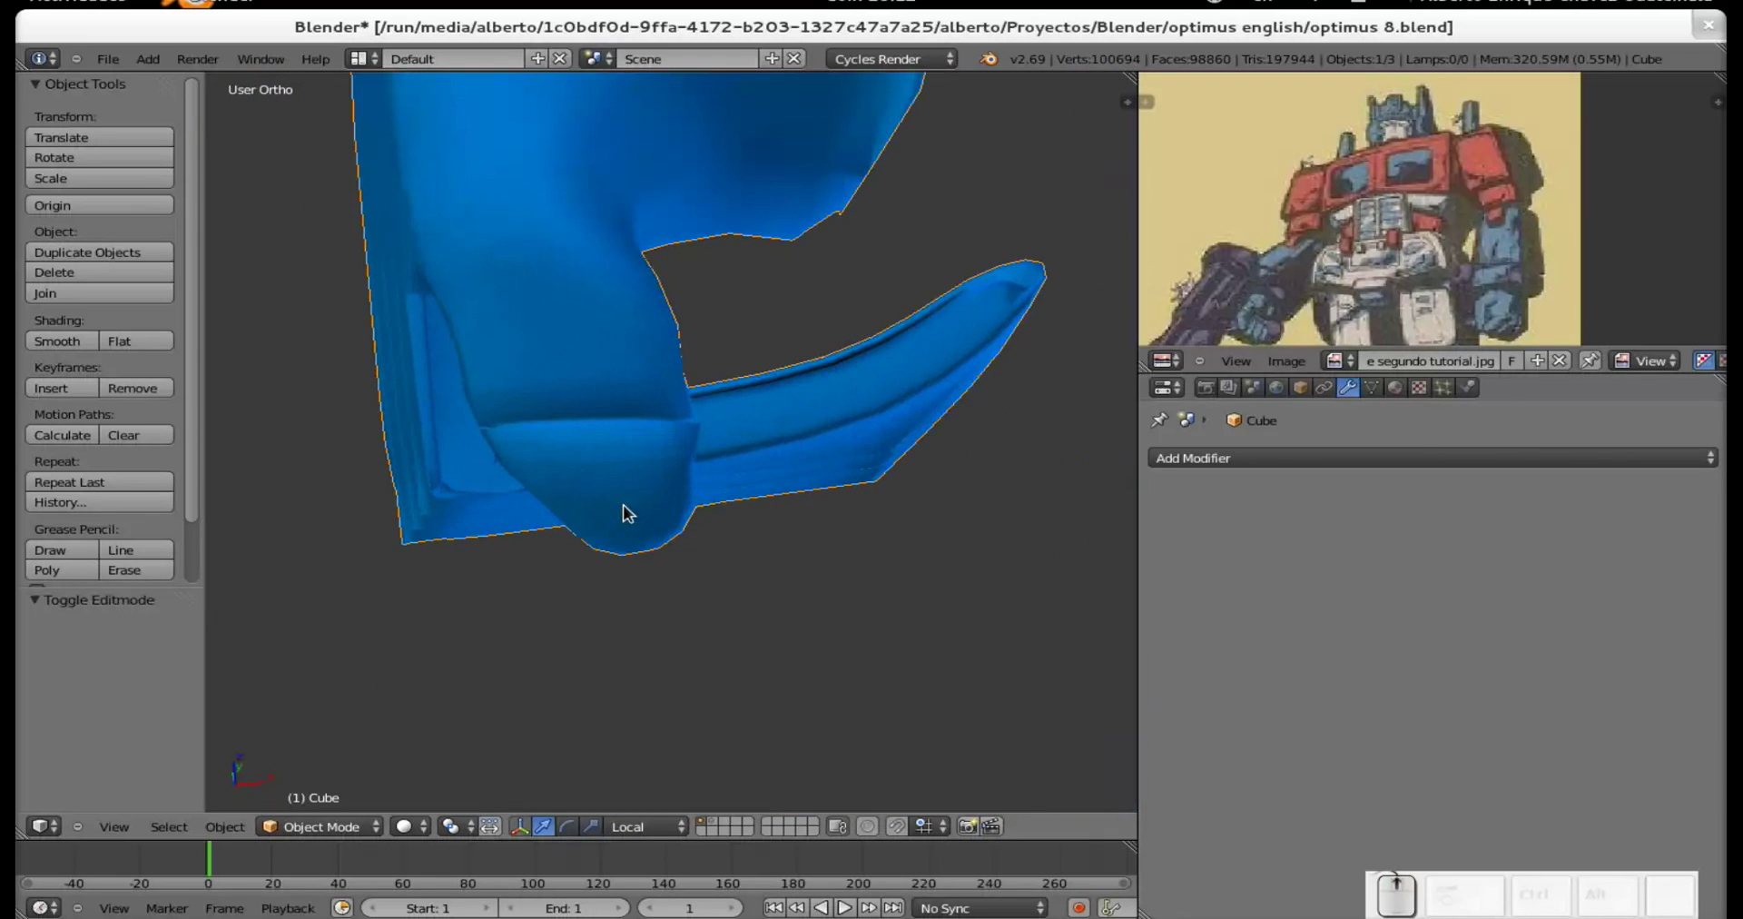
scroll(697, 482, up, 5)
scroll(665, 477, down, 5)
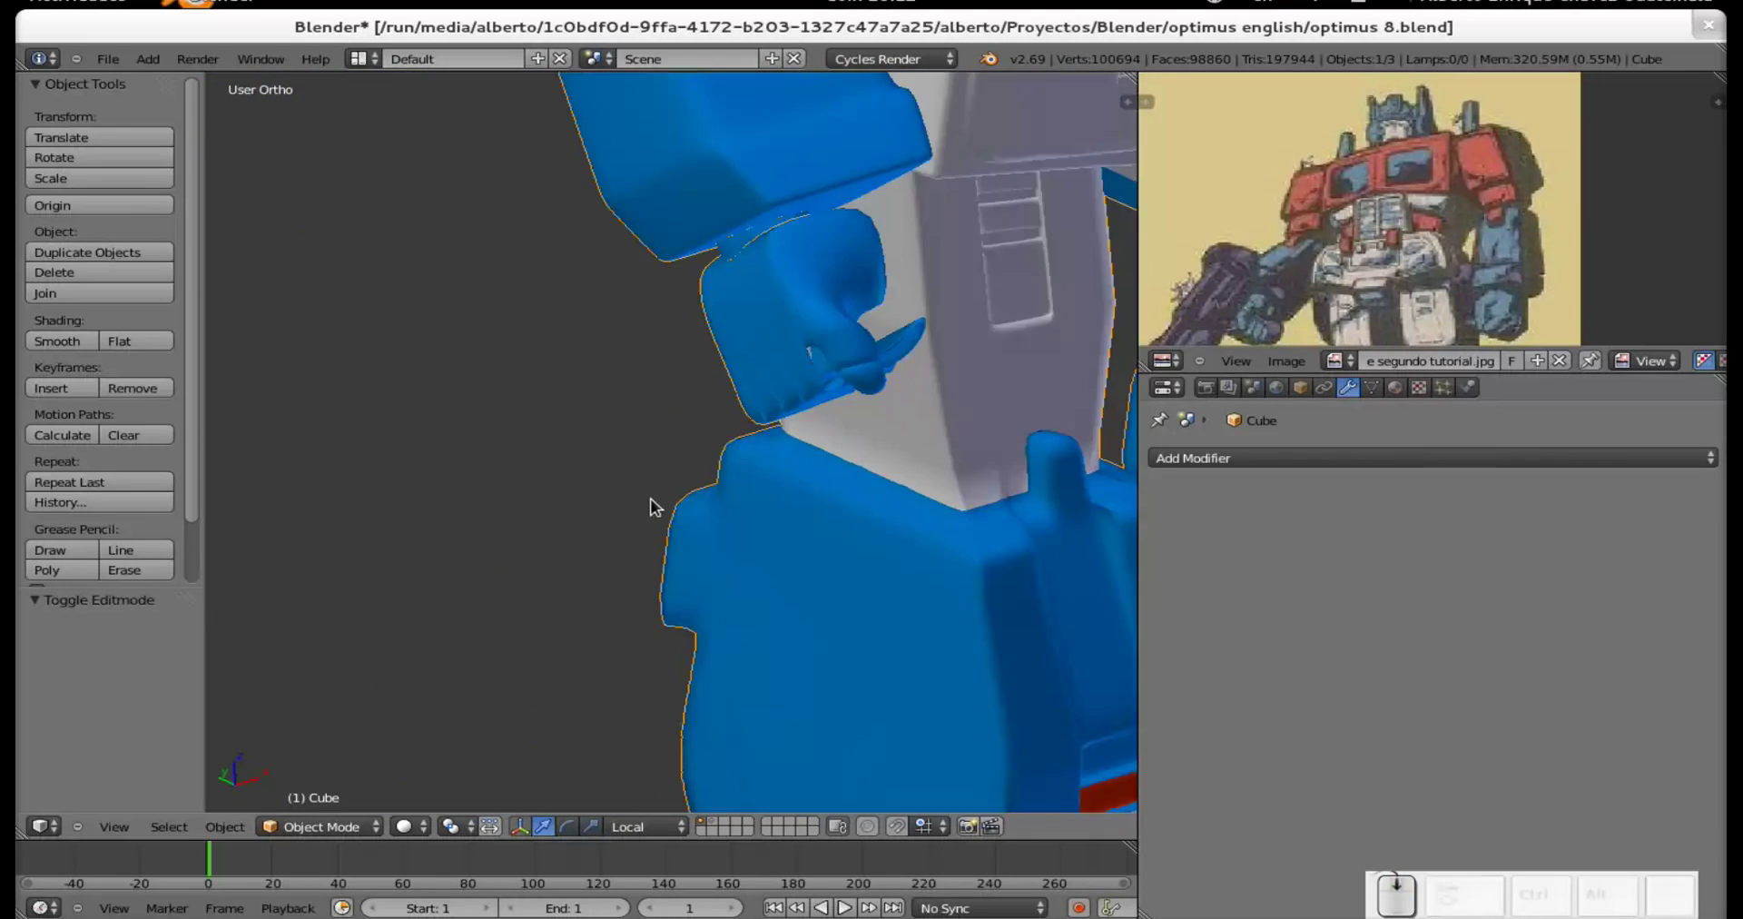
shift+middle_drag(778, 389, 681, 494)
scroll(695, 513, up, 6)
scroll(762, 557, down, 1)
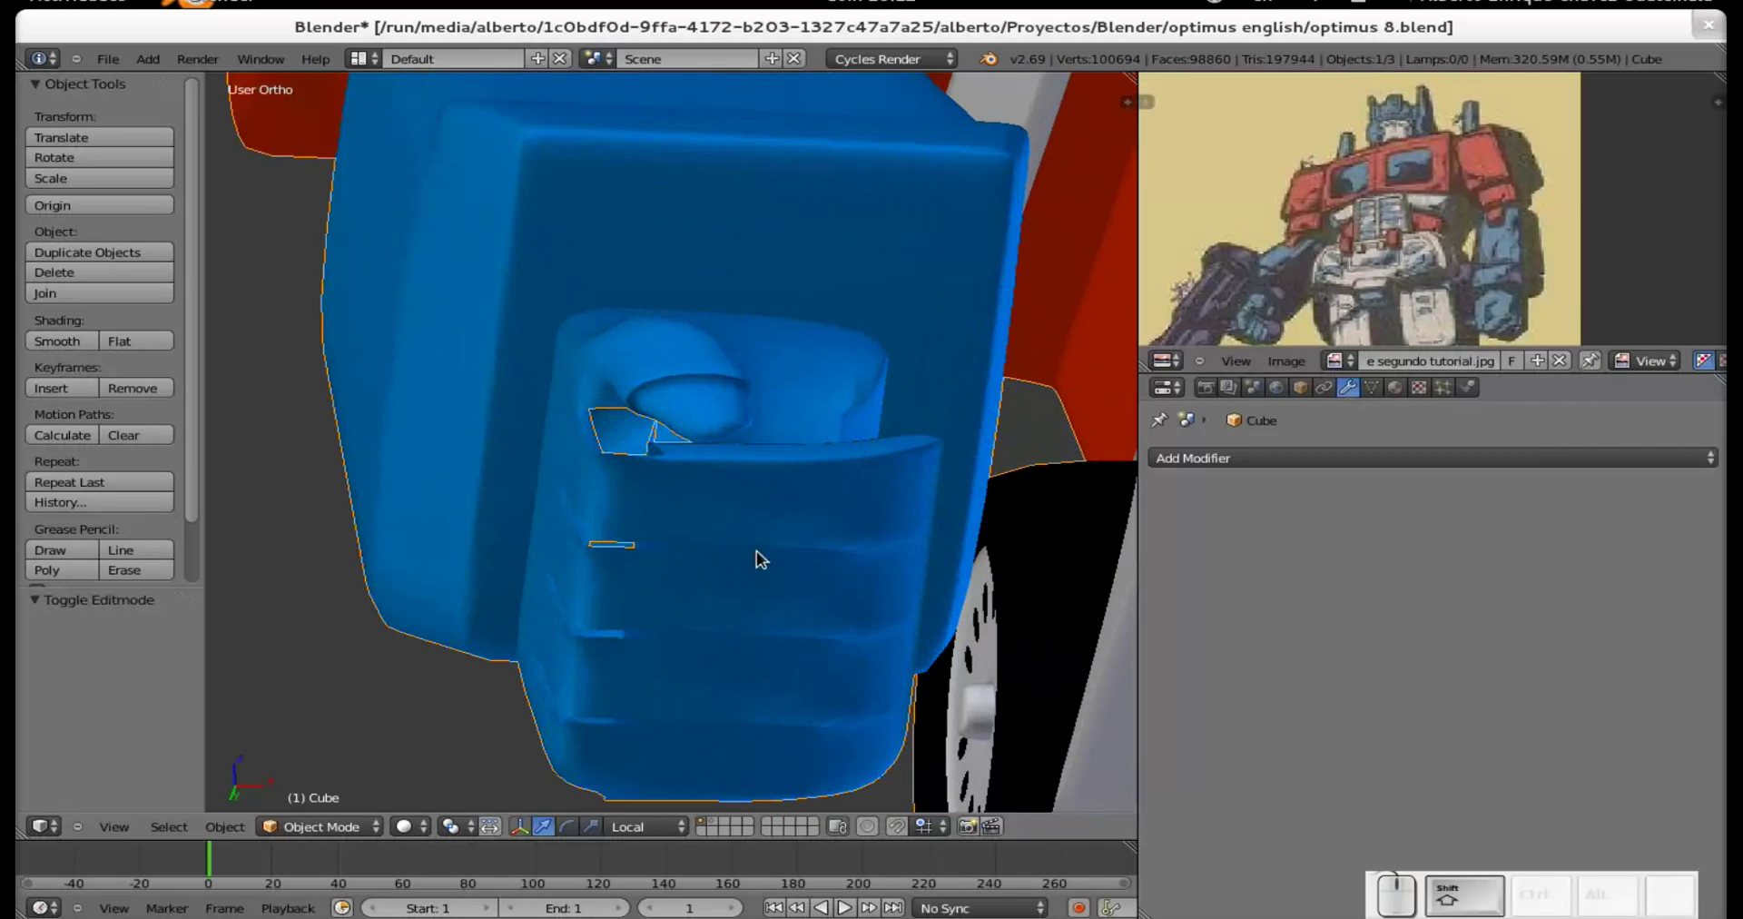
scroll(746, 556, down, 4)
shift+middle_drag(930, 508, 745, 410)
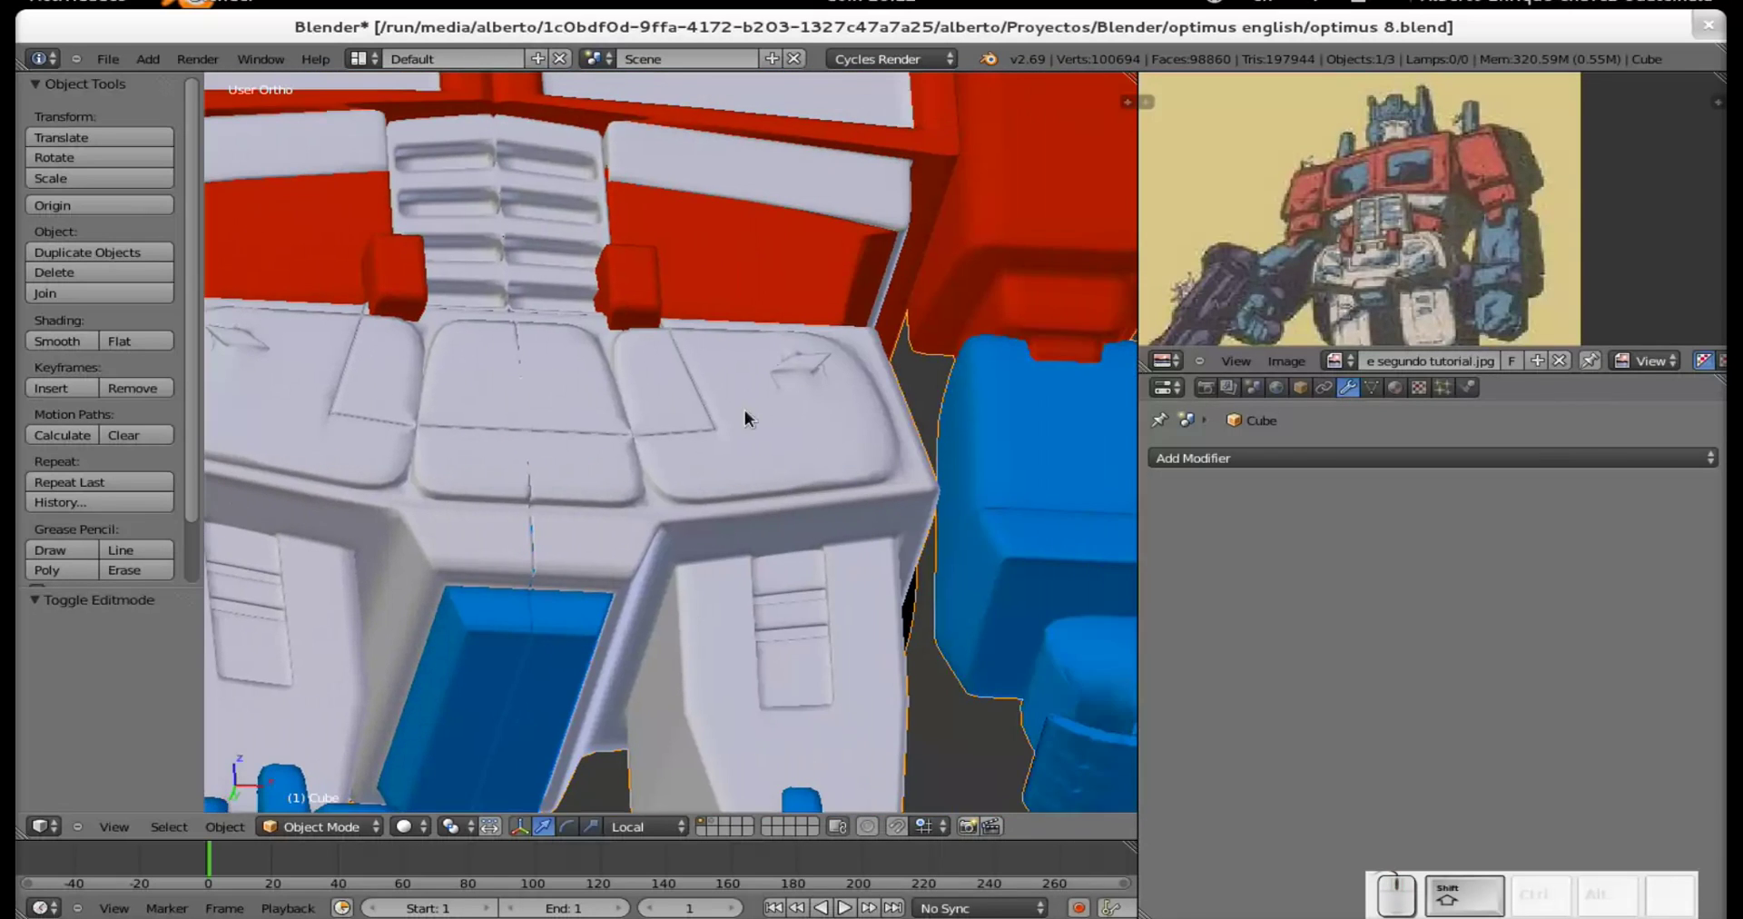
scroll(701, 565, down, 5)
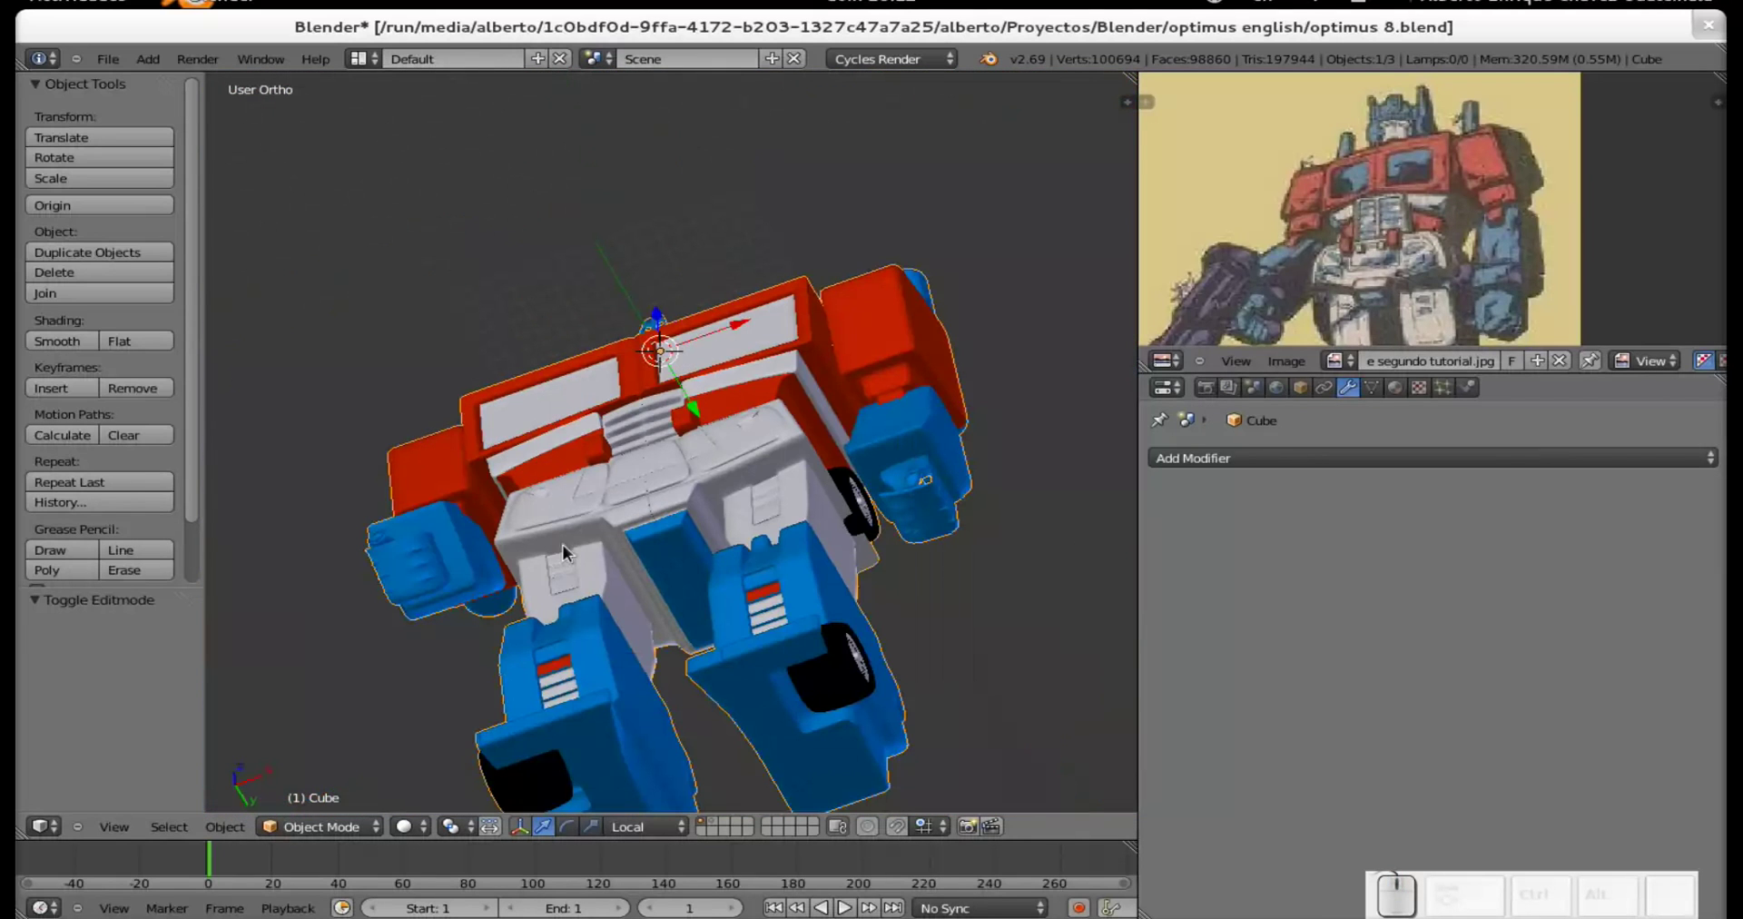
middle_drag(441, 539, 637, 565)
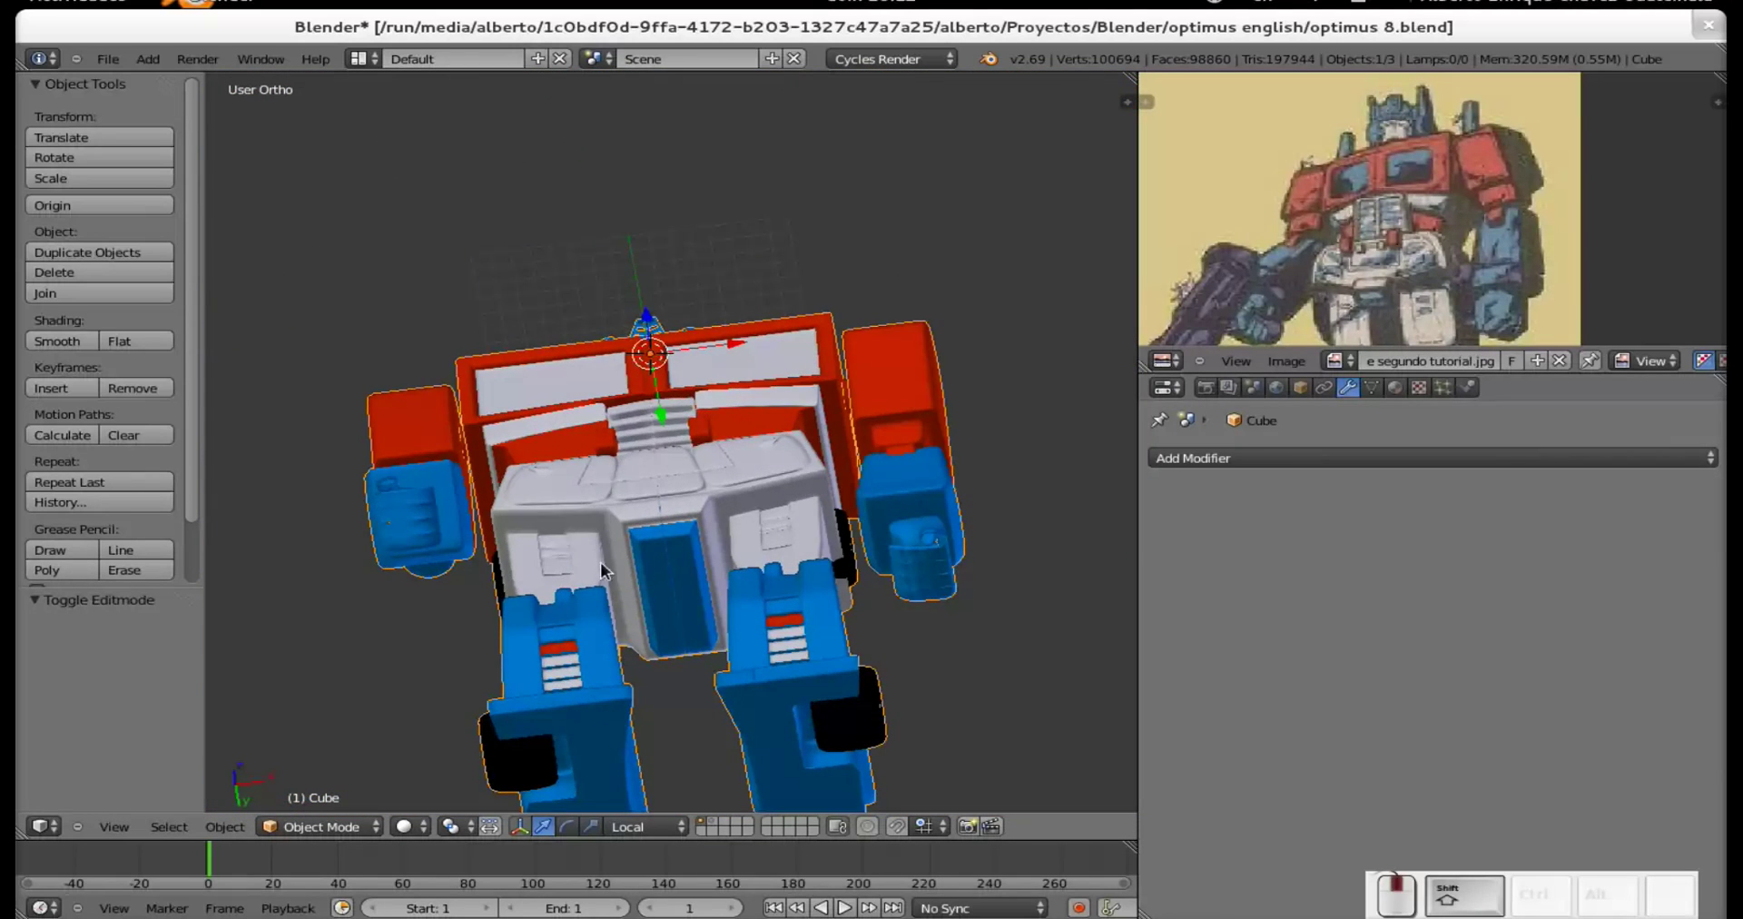
scroll(637, 564, up, 4)
scroll(298, 556, up, 8)
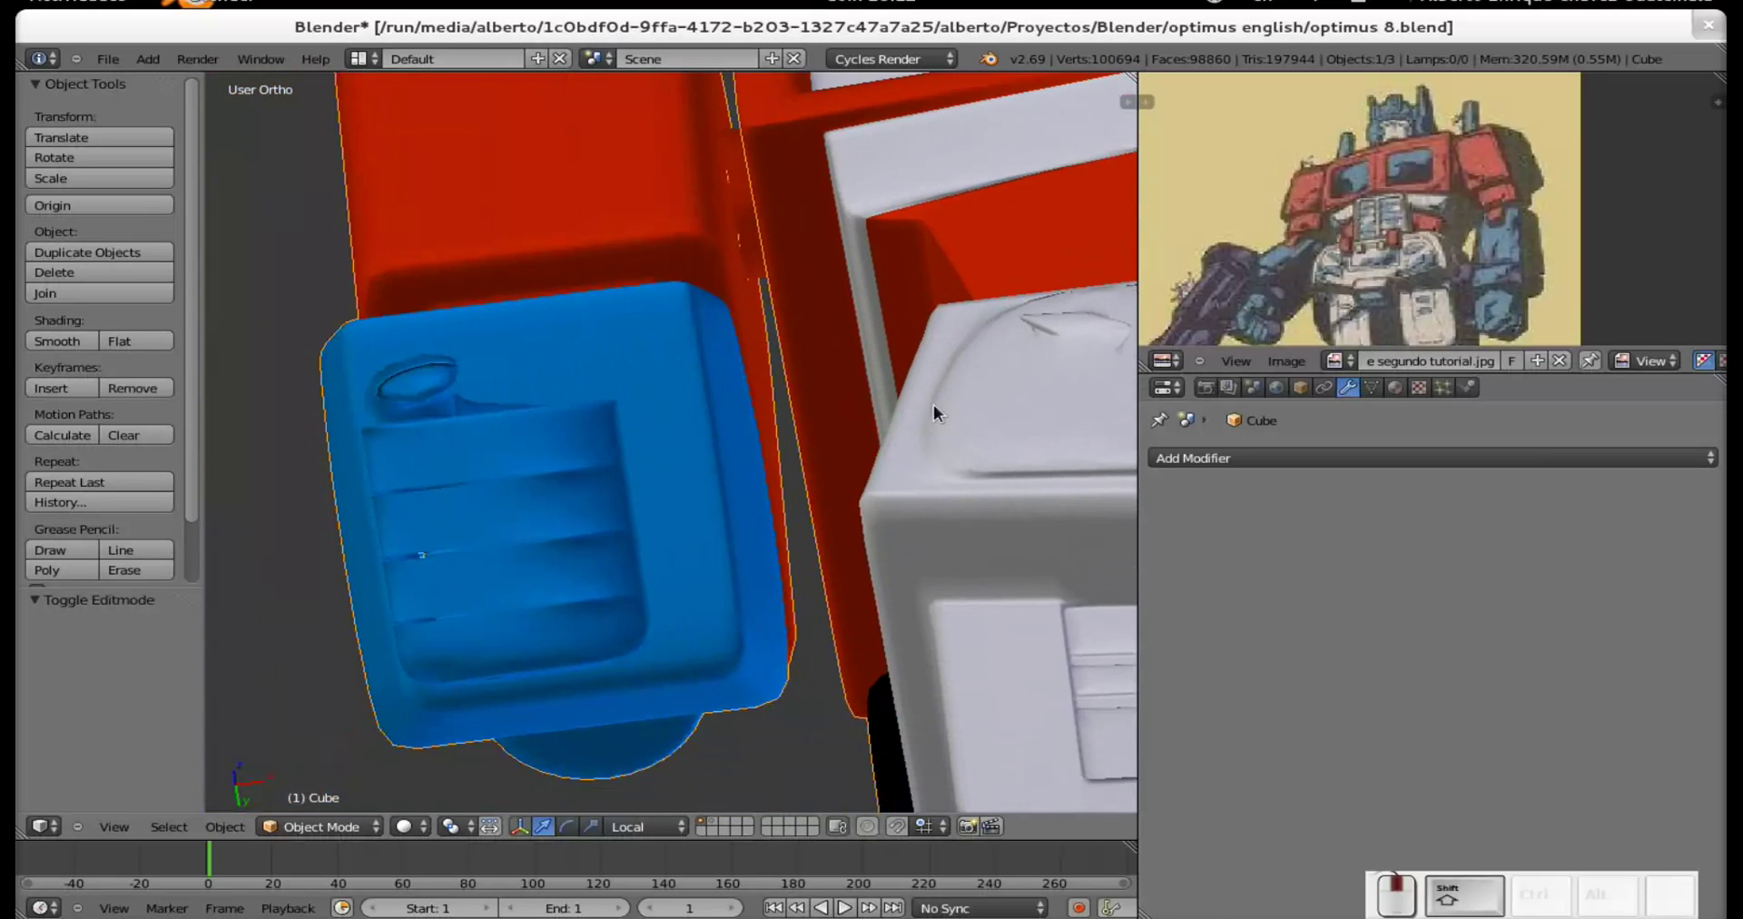
Put the robot's body mesh back into Edit Mode.
key(Tab)
key(Tab)
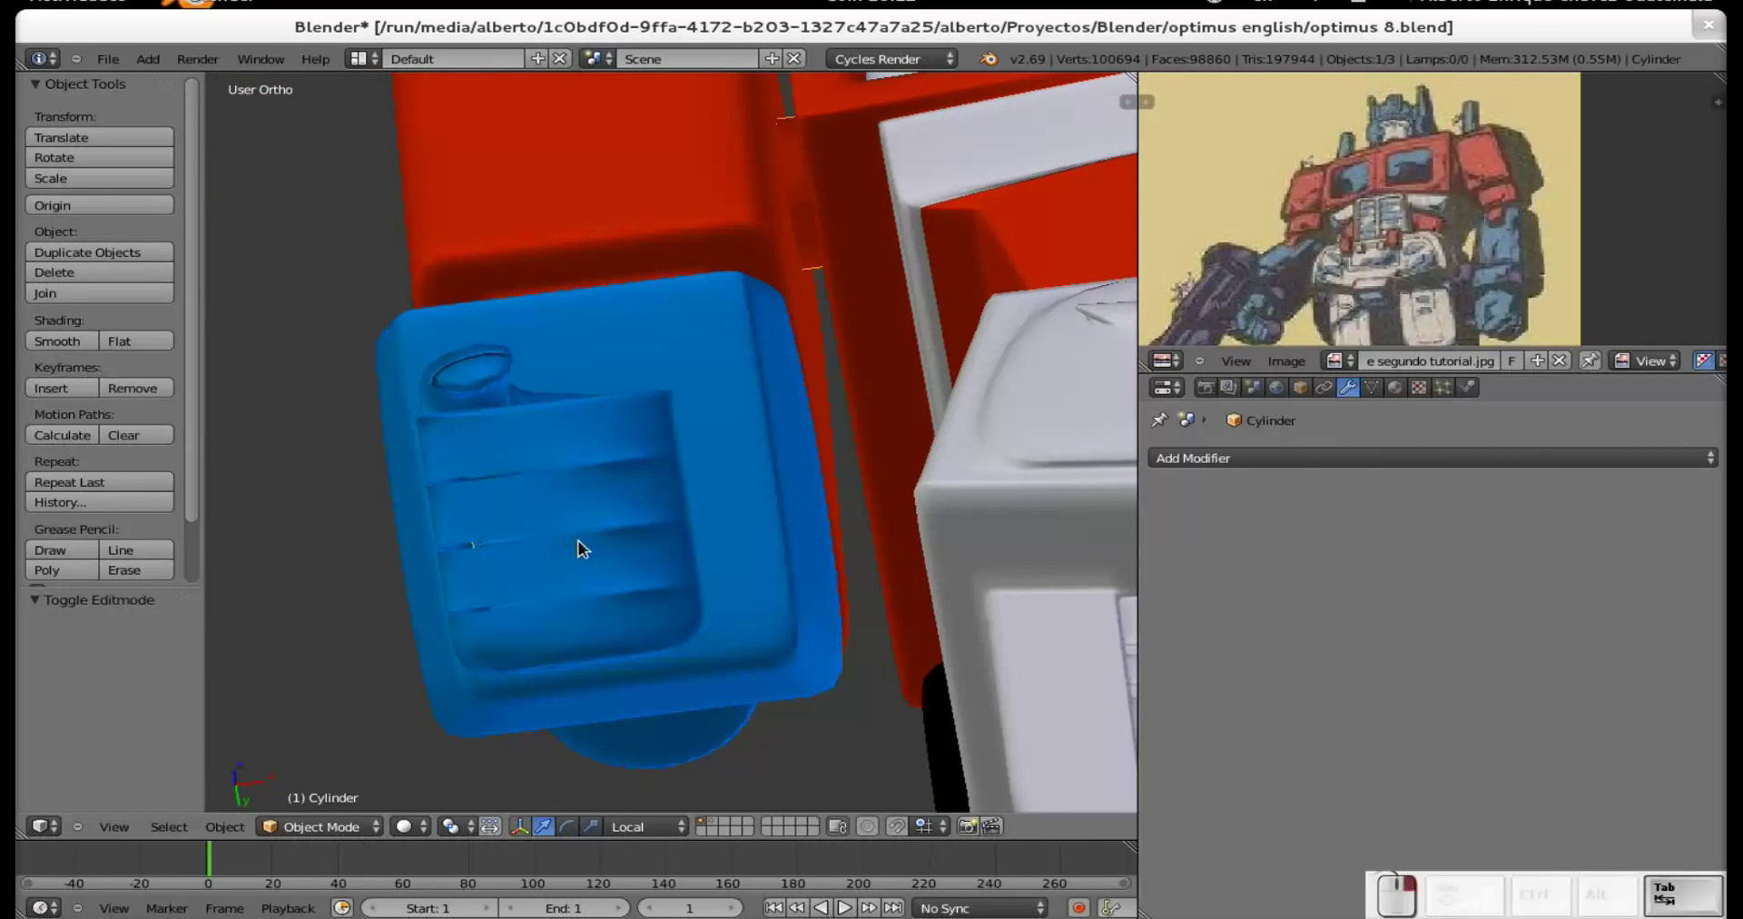
key(Tab)
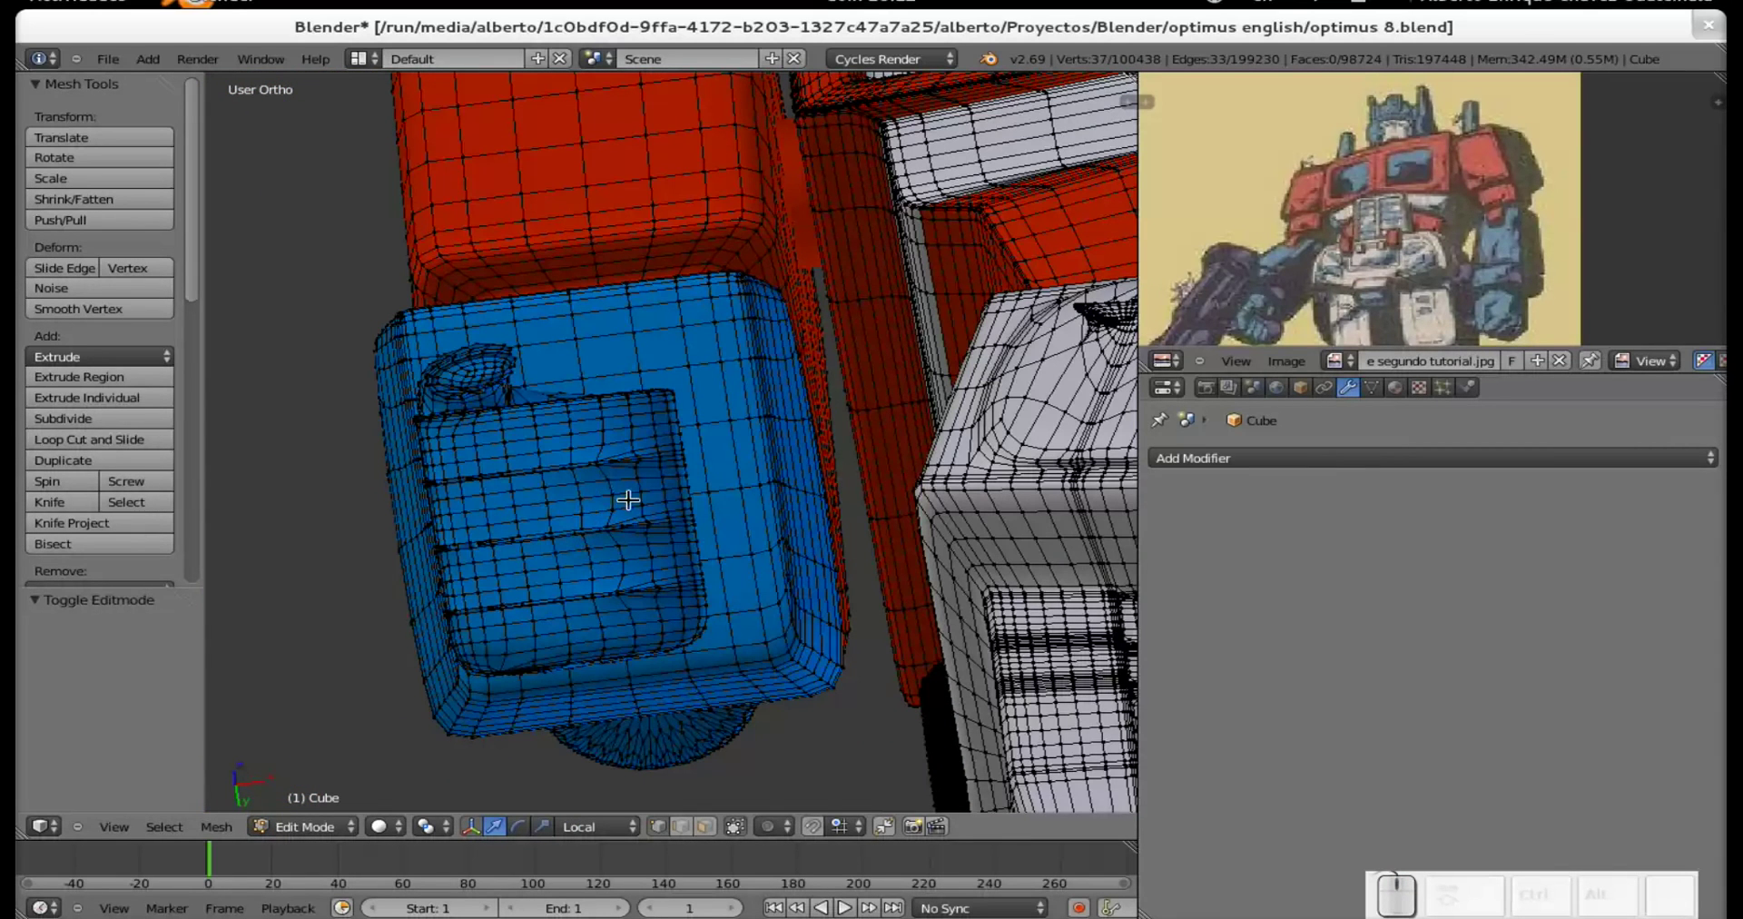
Add two adjacent edge loops across the first finger beside the existing loop before the fingertip, and clear the selection.
middle_drag(696, 473, 692, 627)
scroll(691, 610, up, 1)
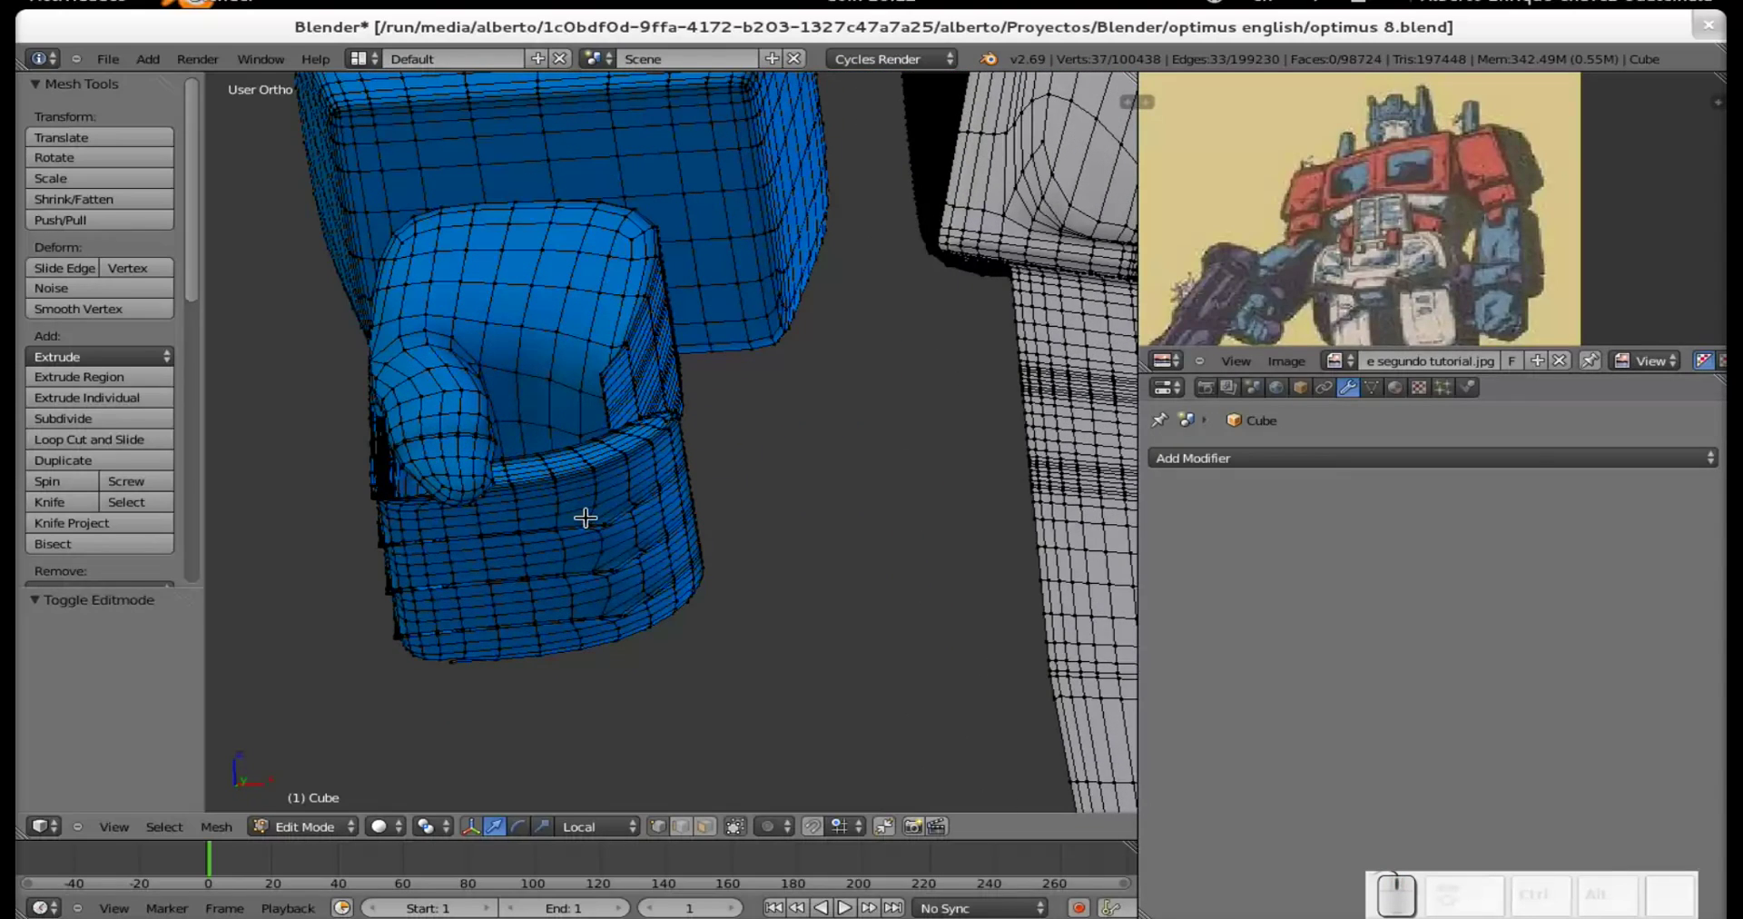
scroll(598, 530, up, 1)
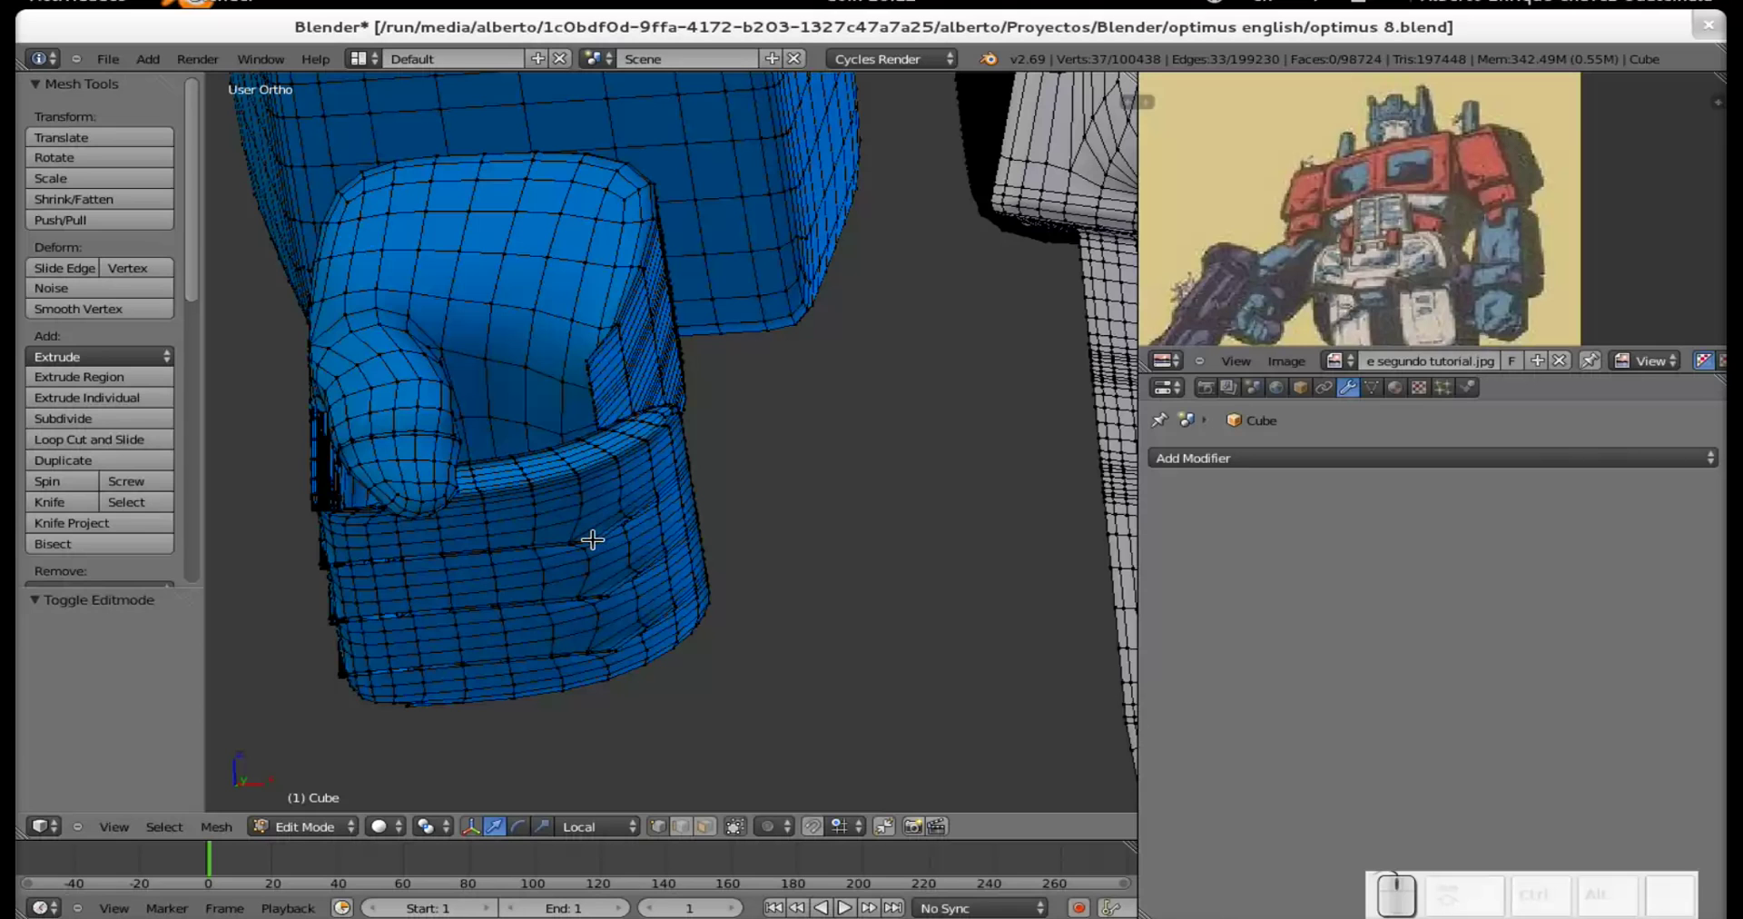
scroll(553, 517, up, 4)
shift+middle_drag(324, 584, 700, 381)
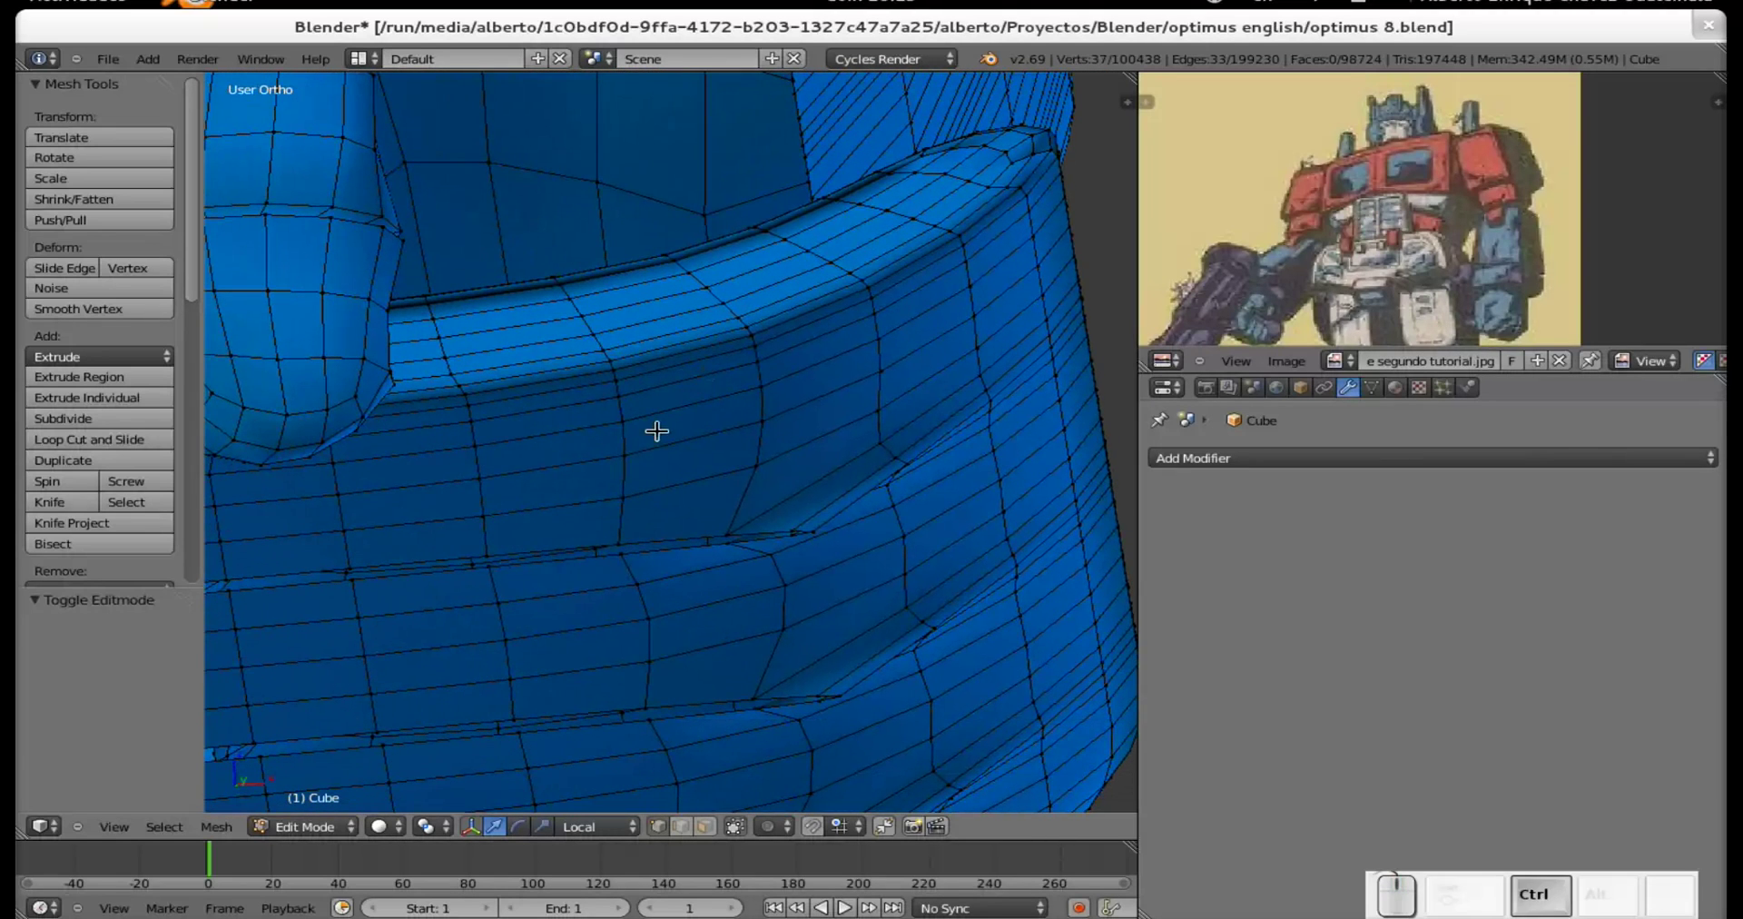
key(ctrl+r)
click(678, 385)
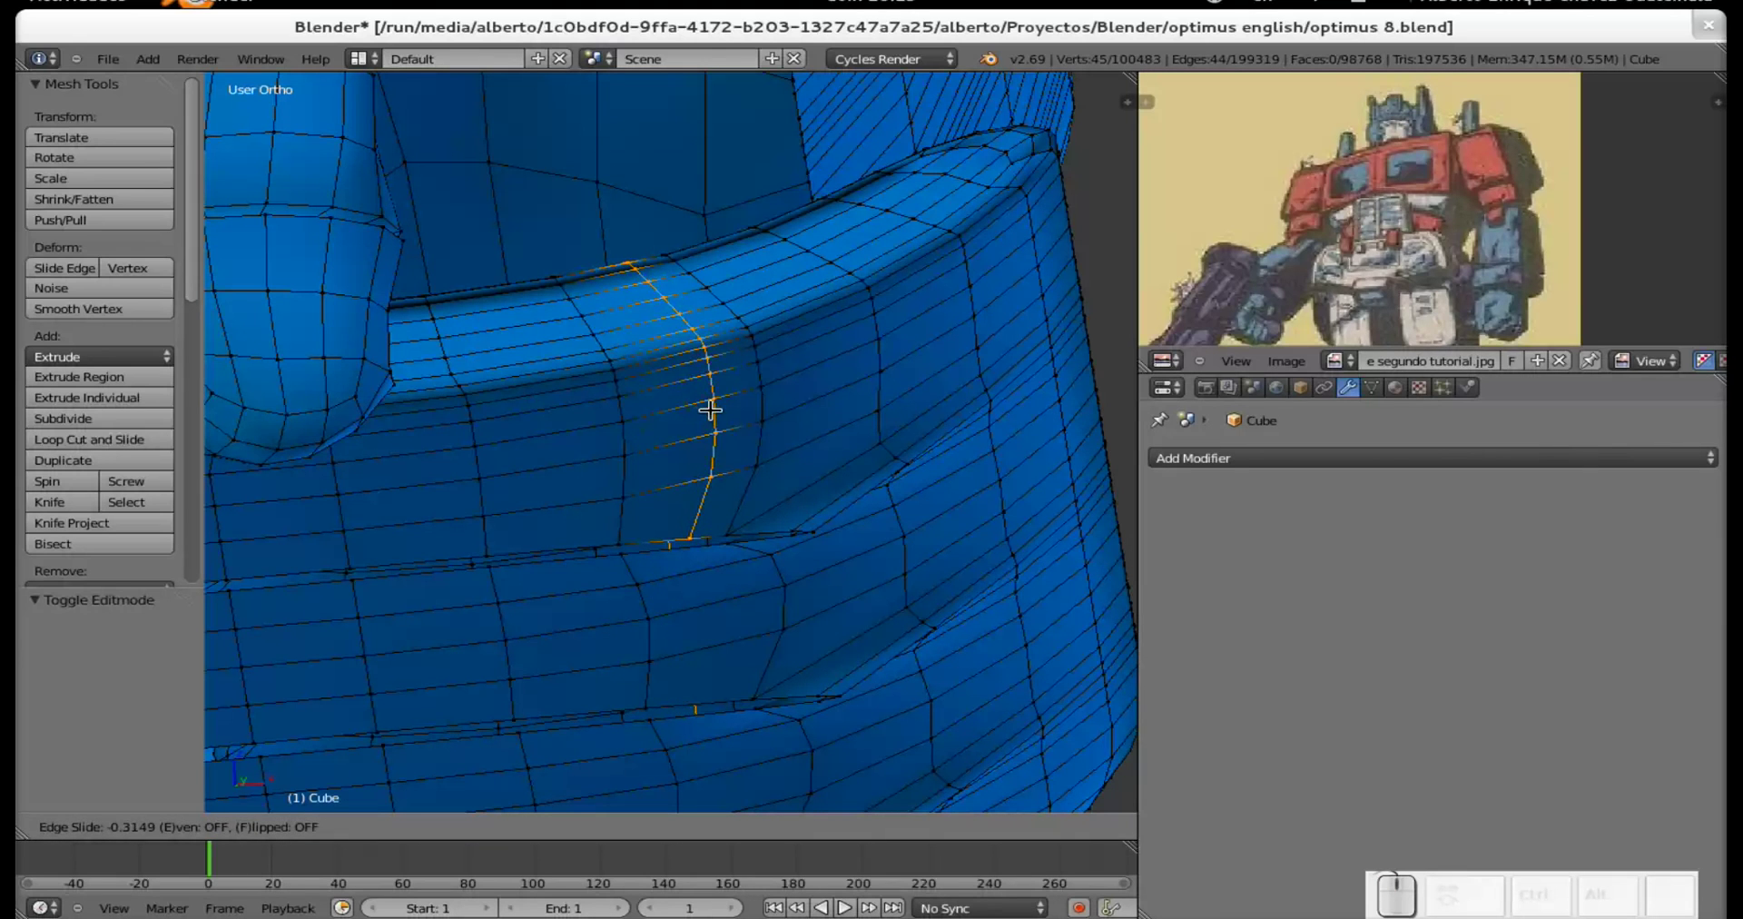
click(742, 463)
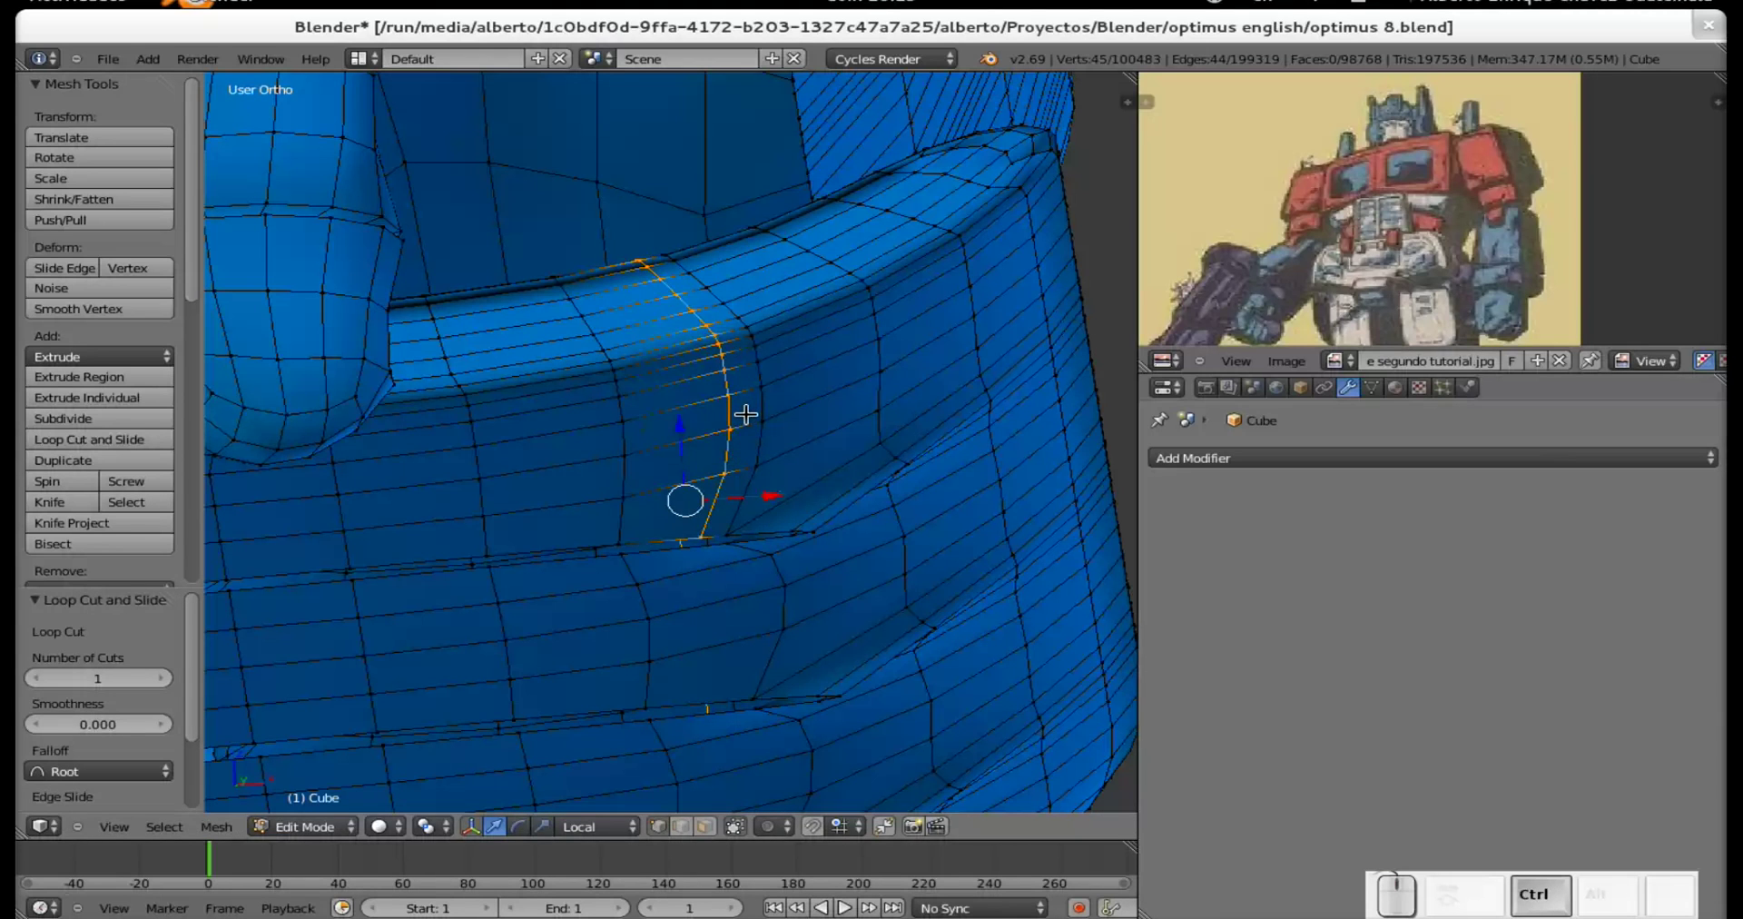
key(ctrl+r)
click(744, 414)
key(Escape)
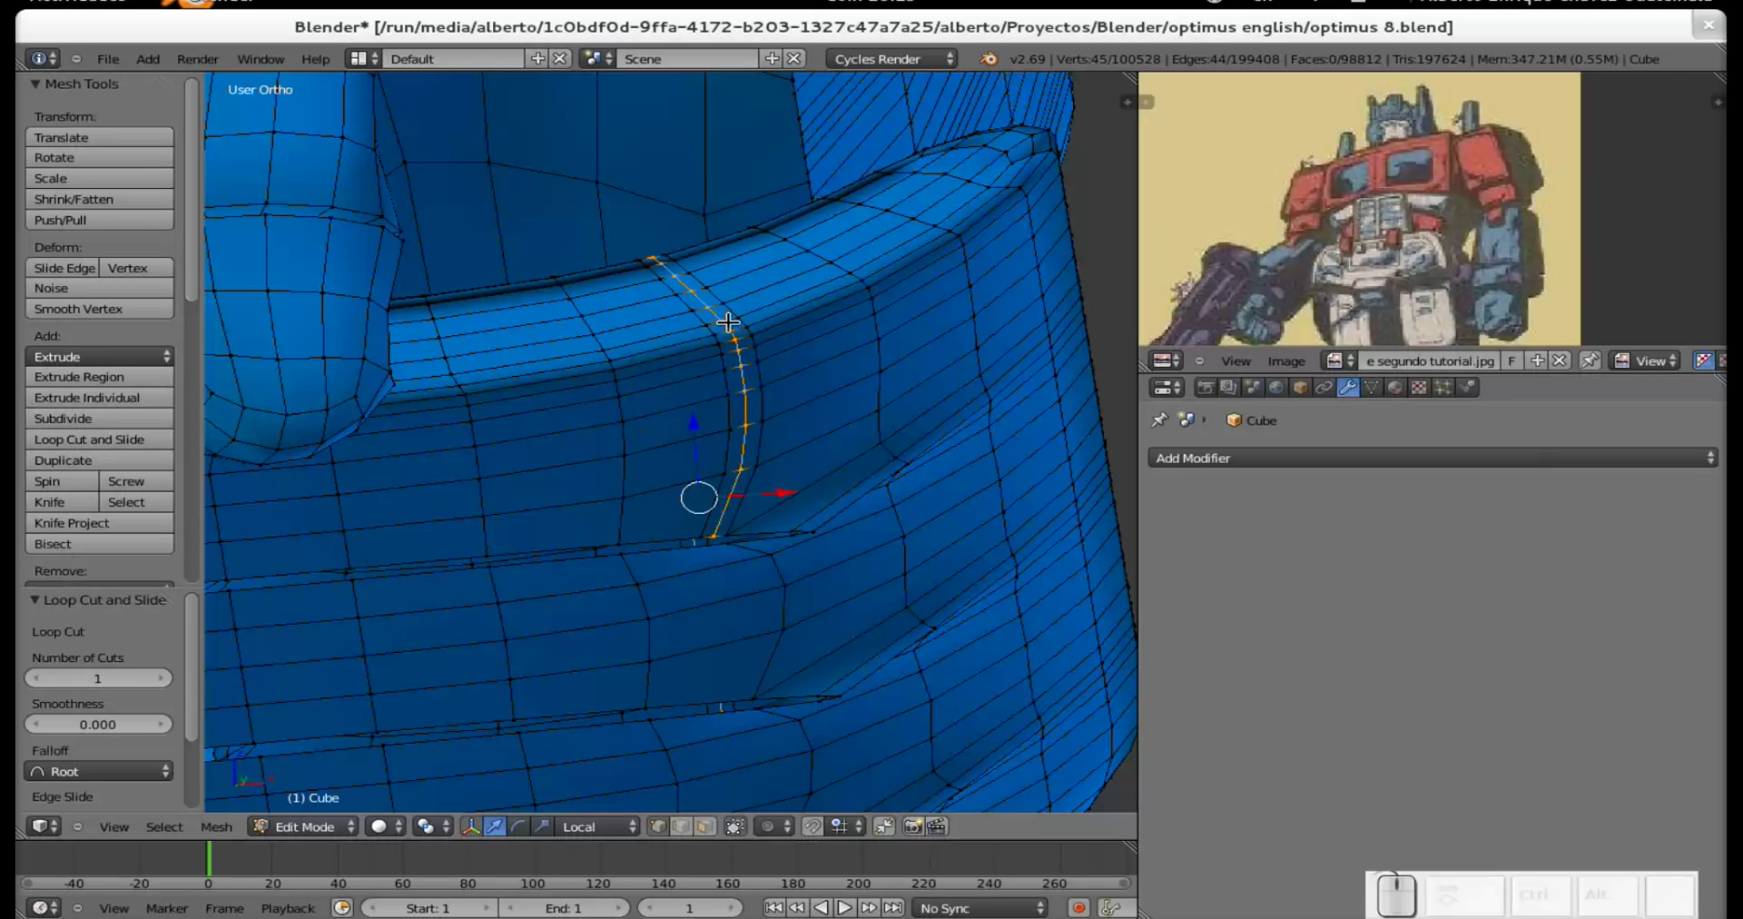
key(a)
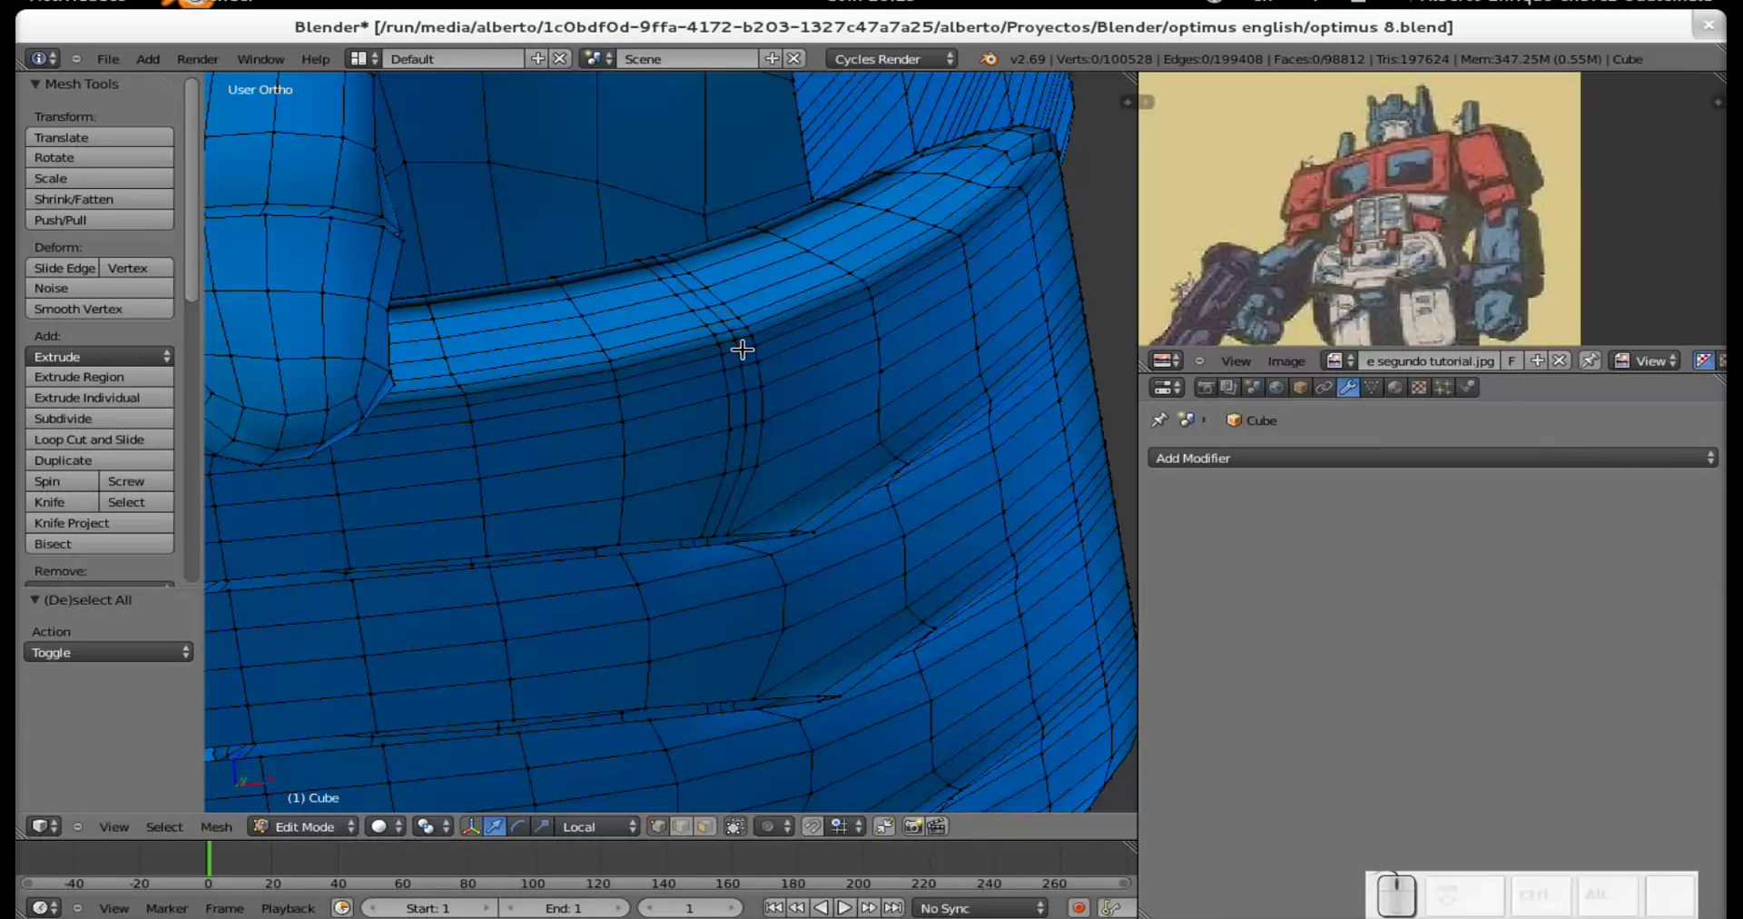
key(c)
drag(735, 356, 736, 450)
key(Escape)
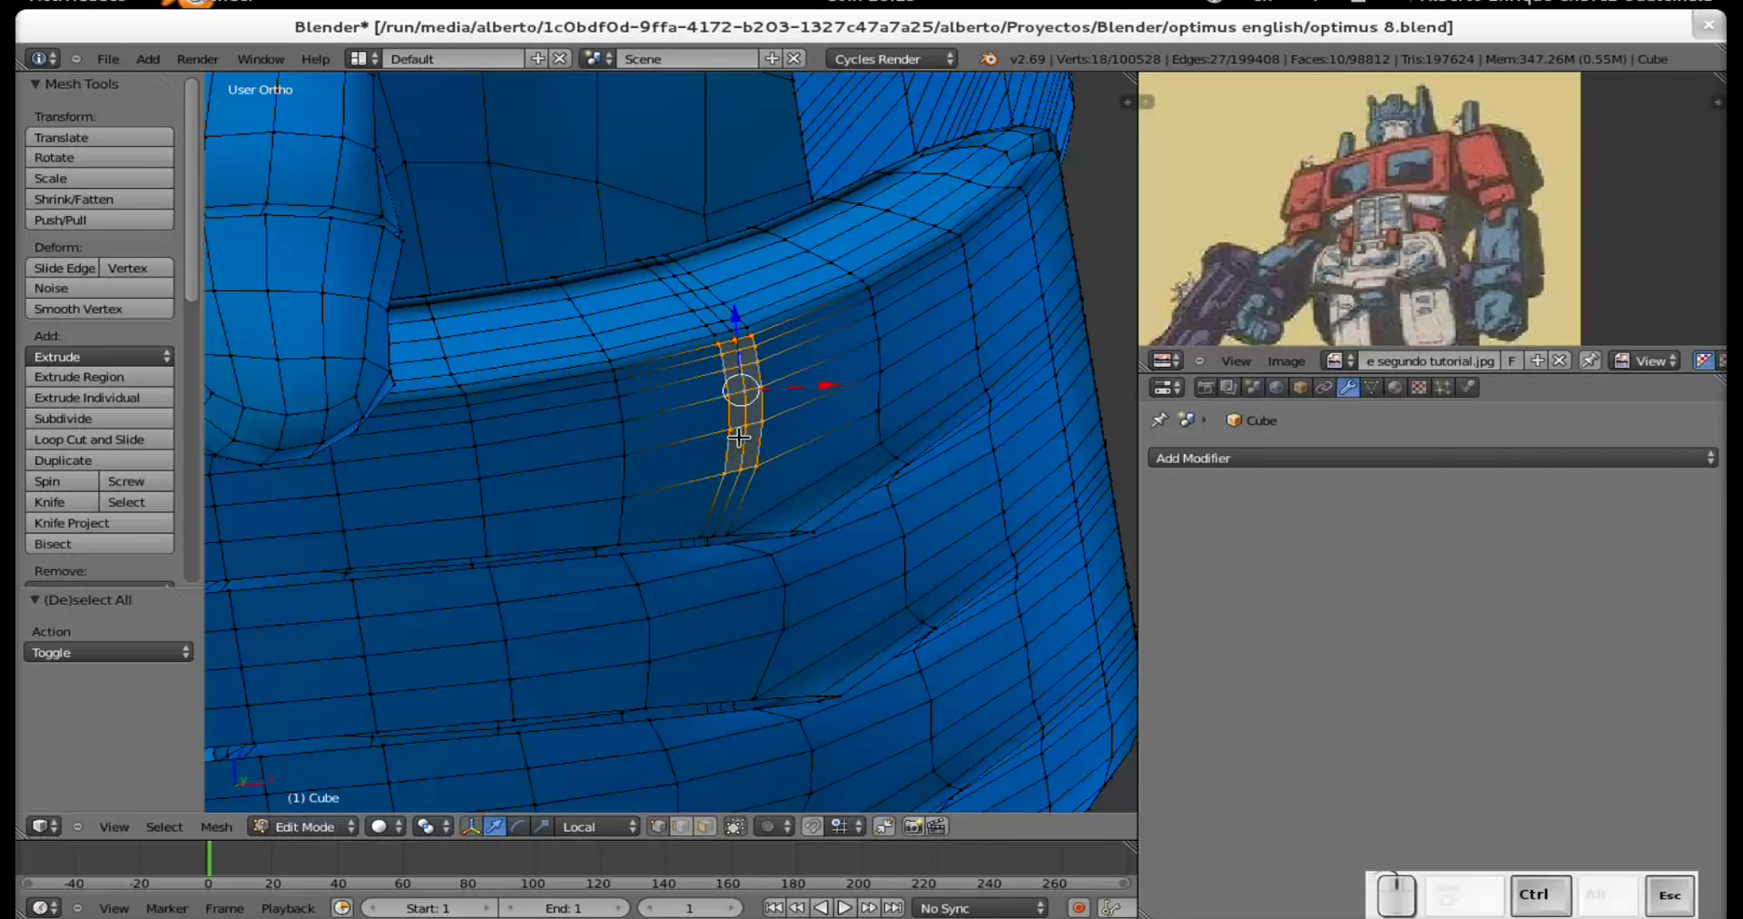
key(ctrl+z)
Select the middle edge loop's vertices on the first finger's outer surface and move them about 0.057 in local Z.
key(c)
scroll(747, 414, up, 3)
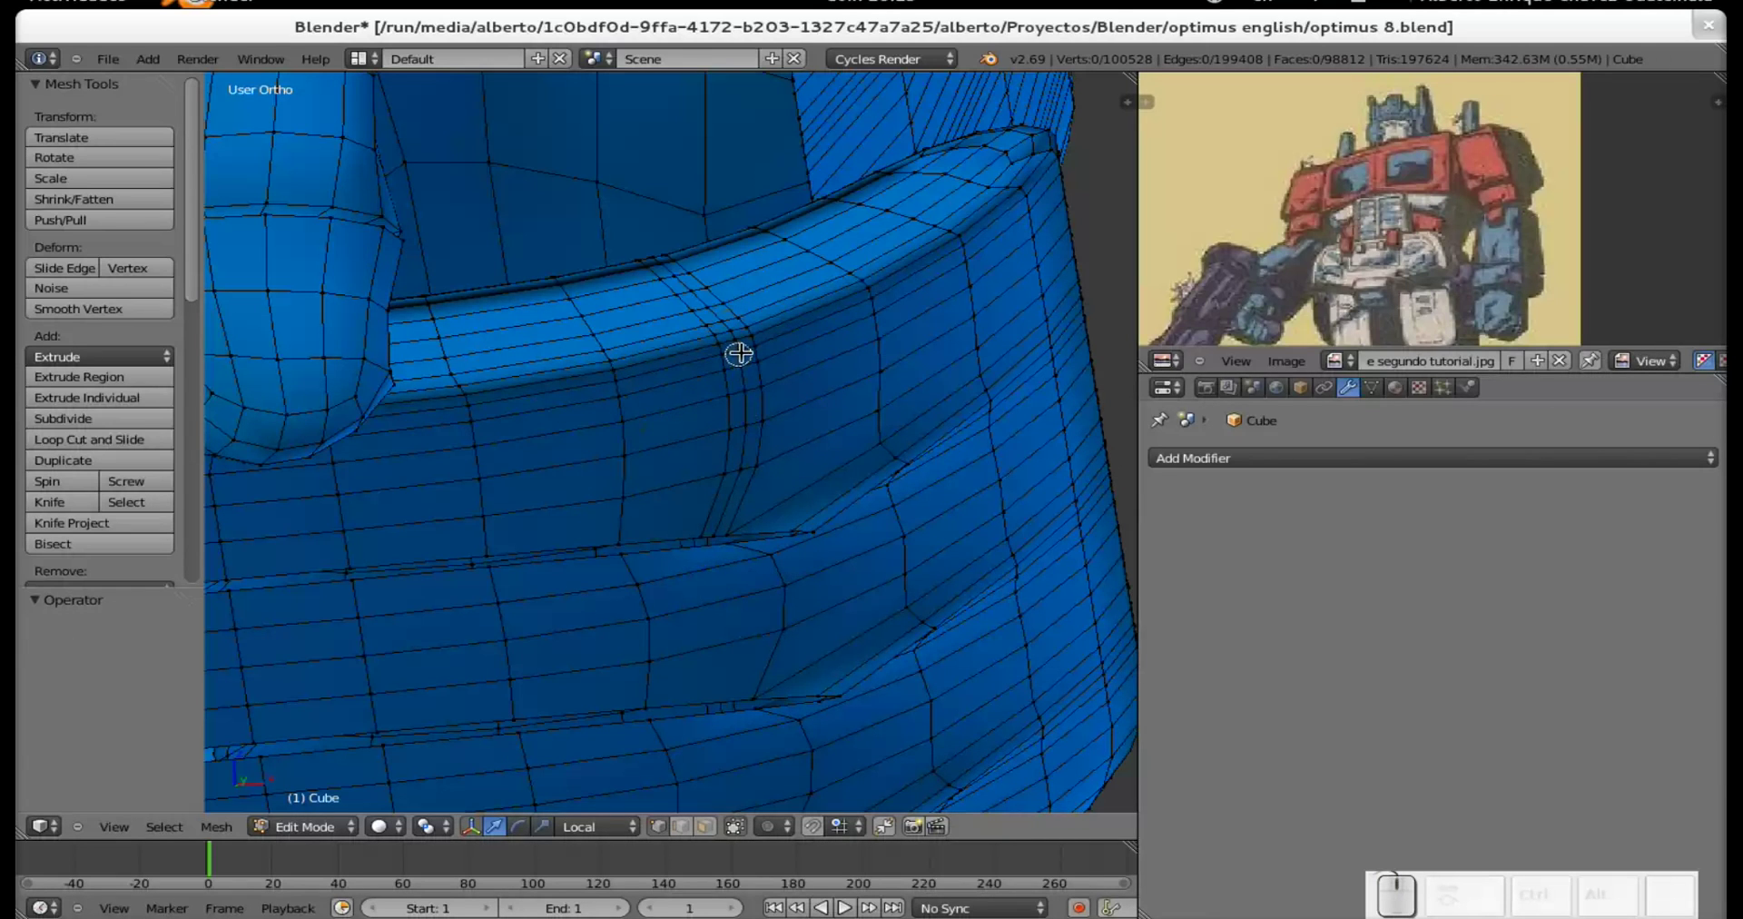
mouse_move(741, 354)
mouse_down()
mouse_move(744, 480)
mouse_move(724, 526)
mouse_up()
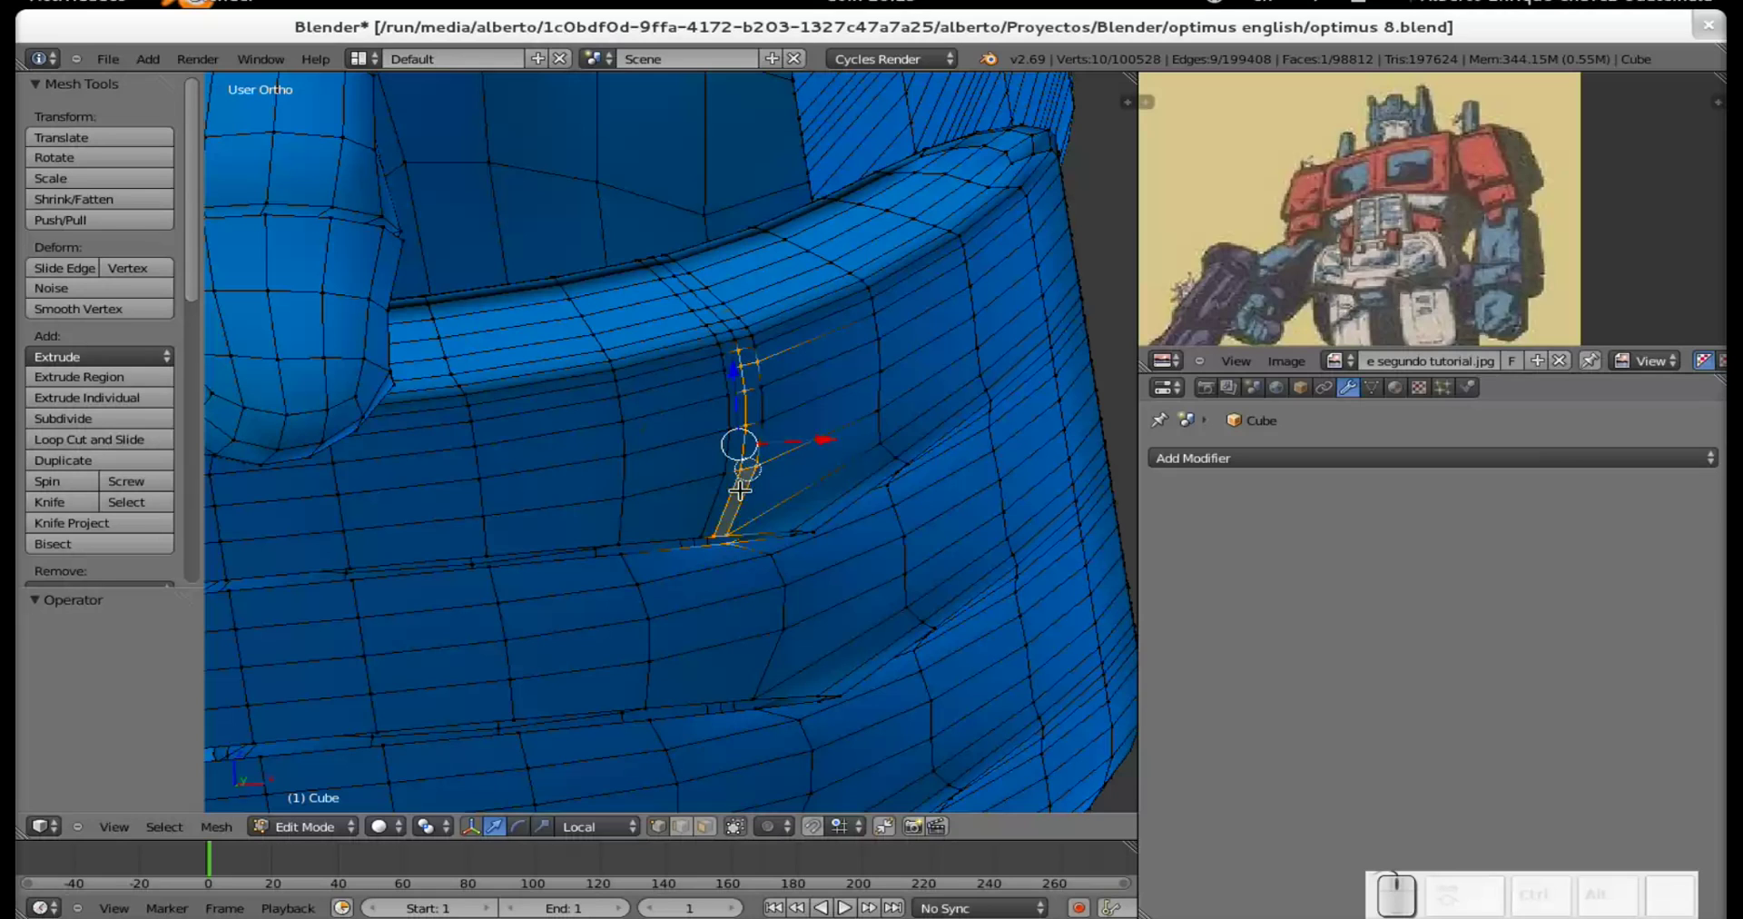
middle_click(731, 547)
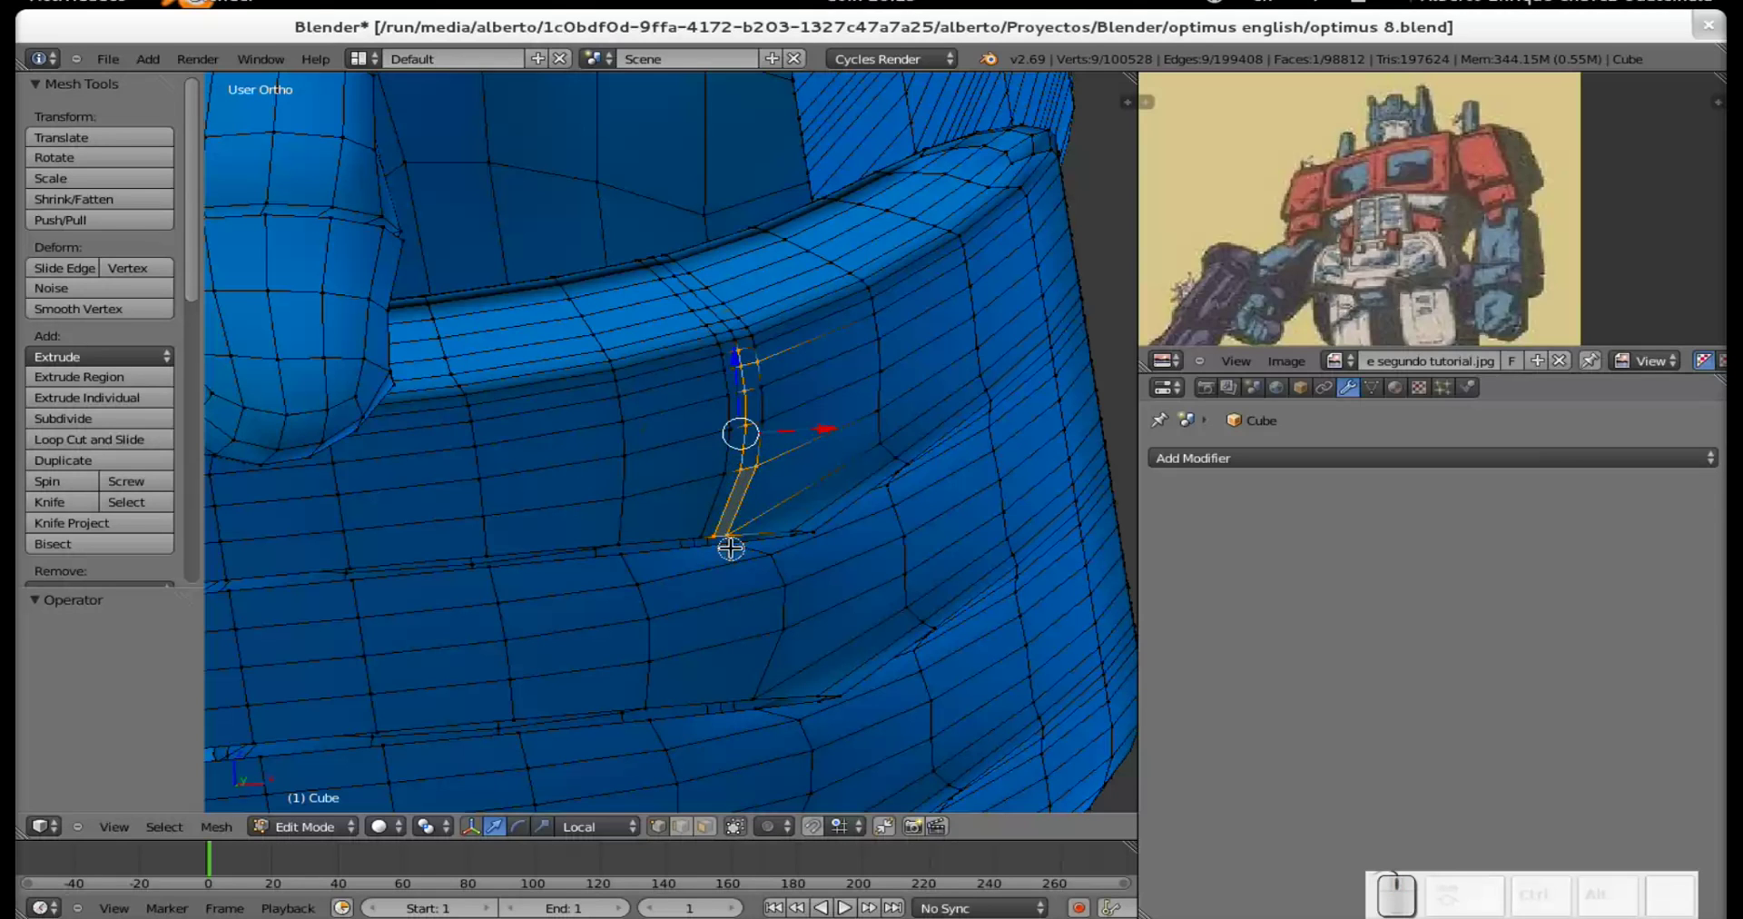
key(Escape)
shift+right_click(755, 482)
shift+right_click(768, 449)
shift+right_click(764, 371)
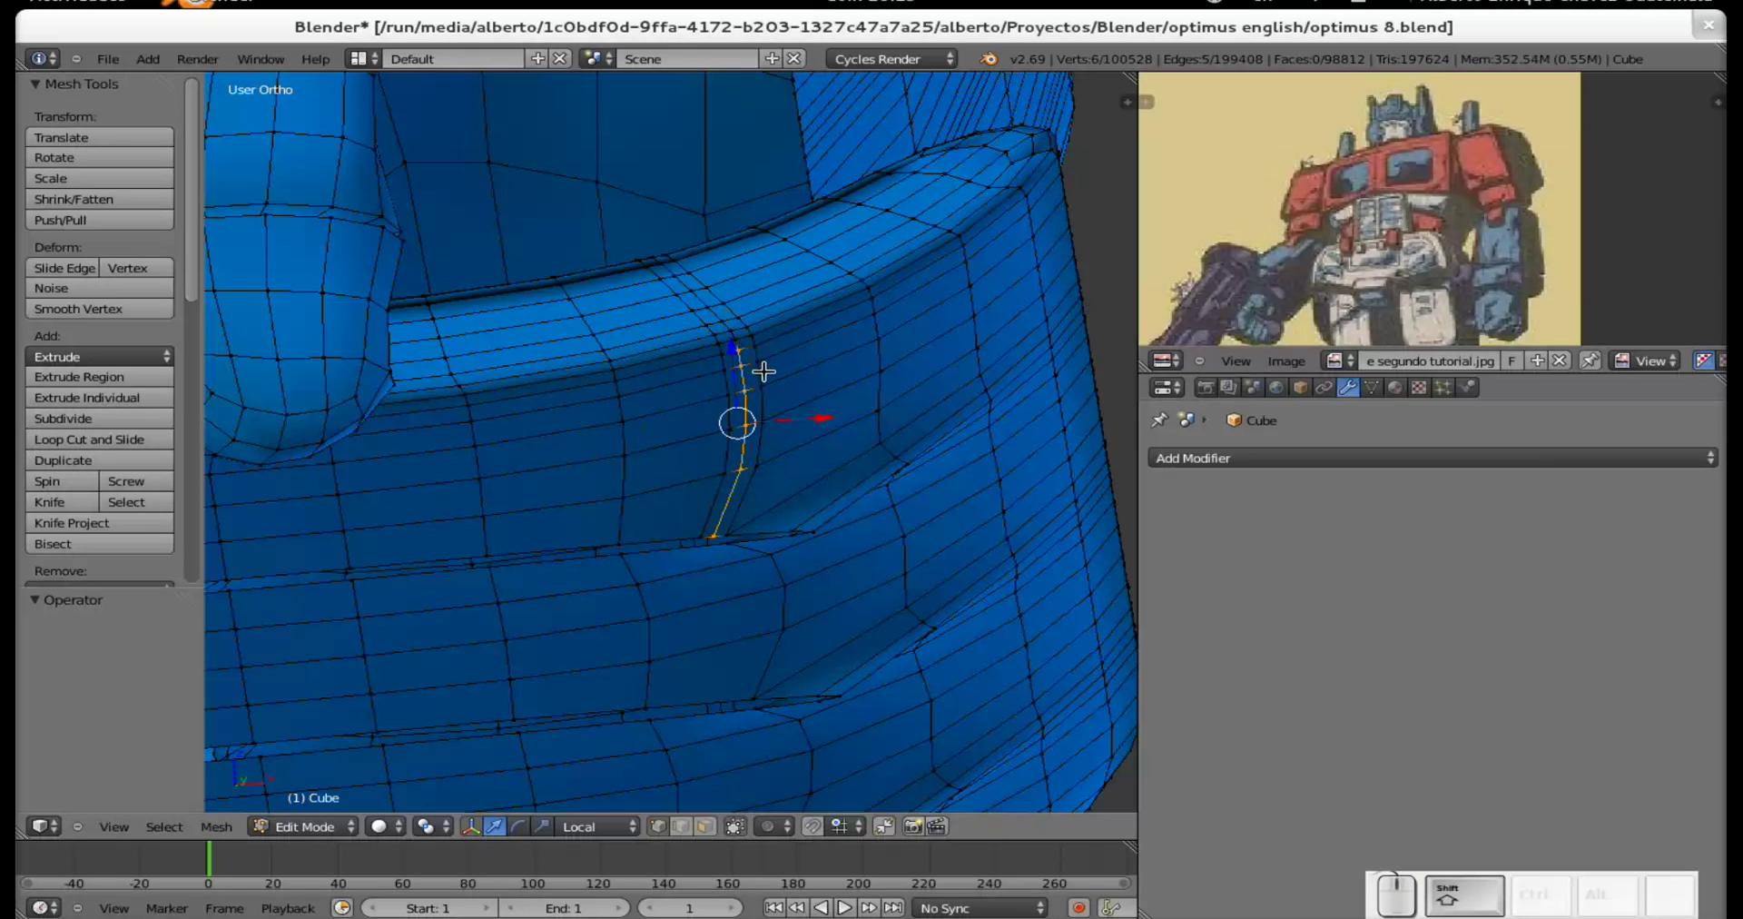
middle_drag(780, 383, 757, 464)
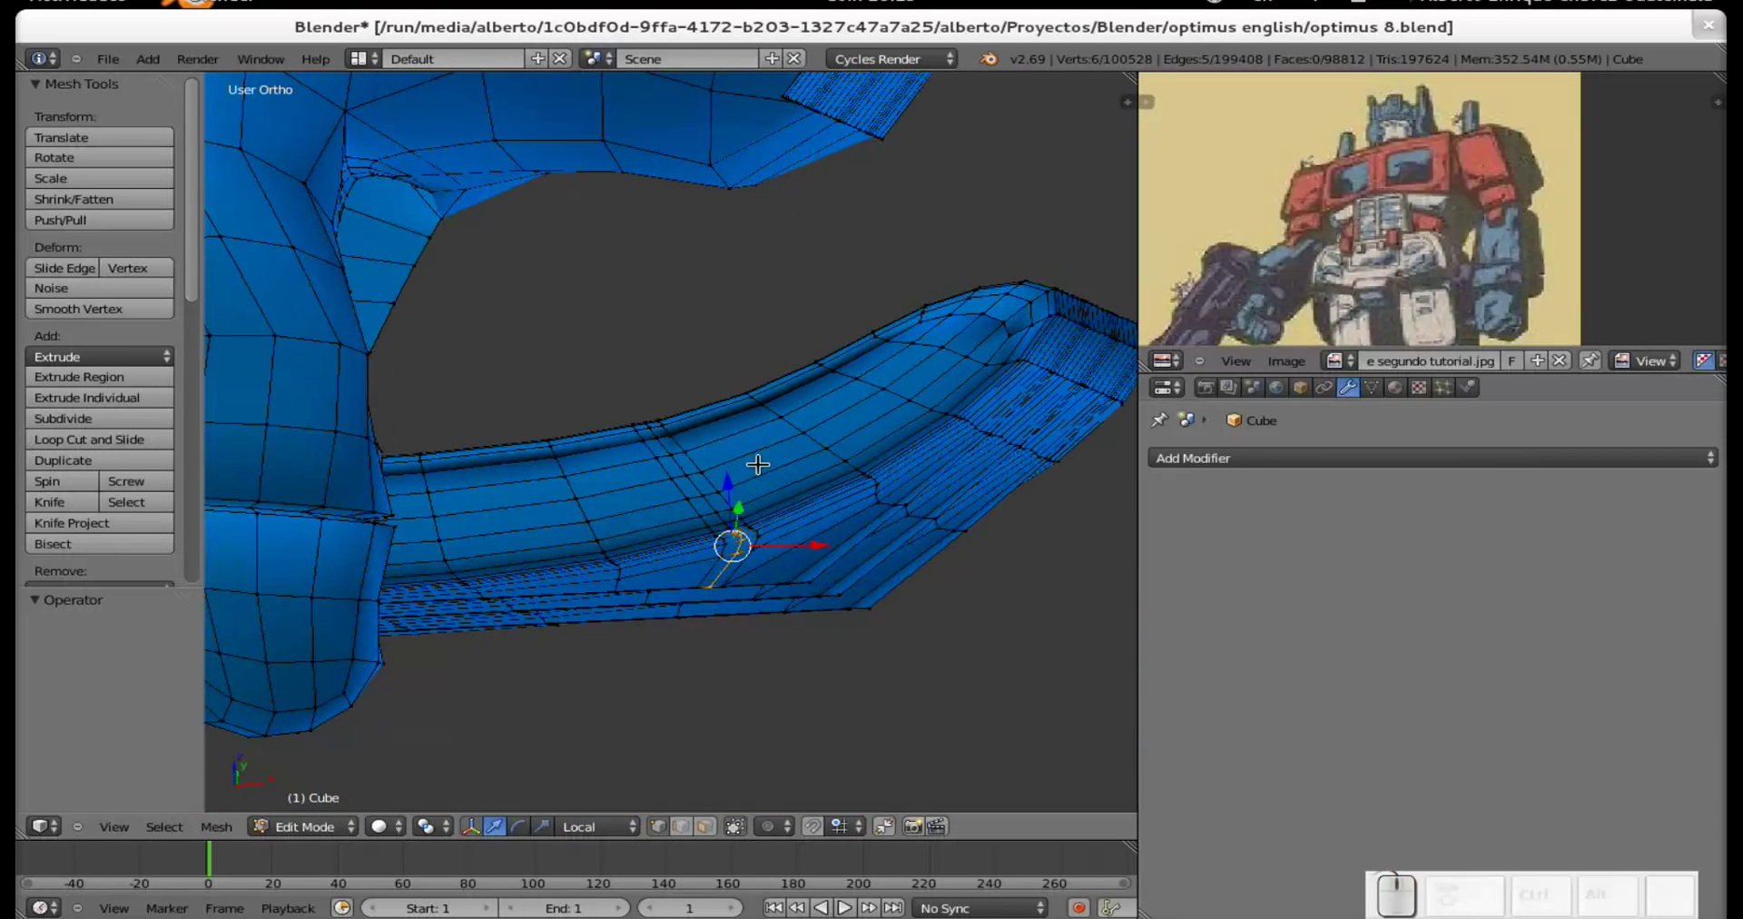
key(g)
key(z)
key(z)
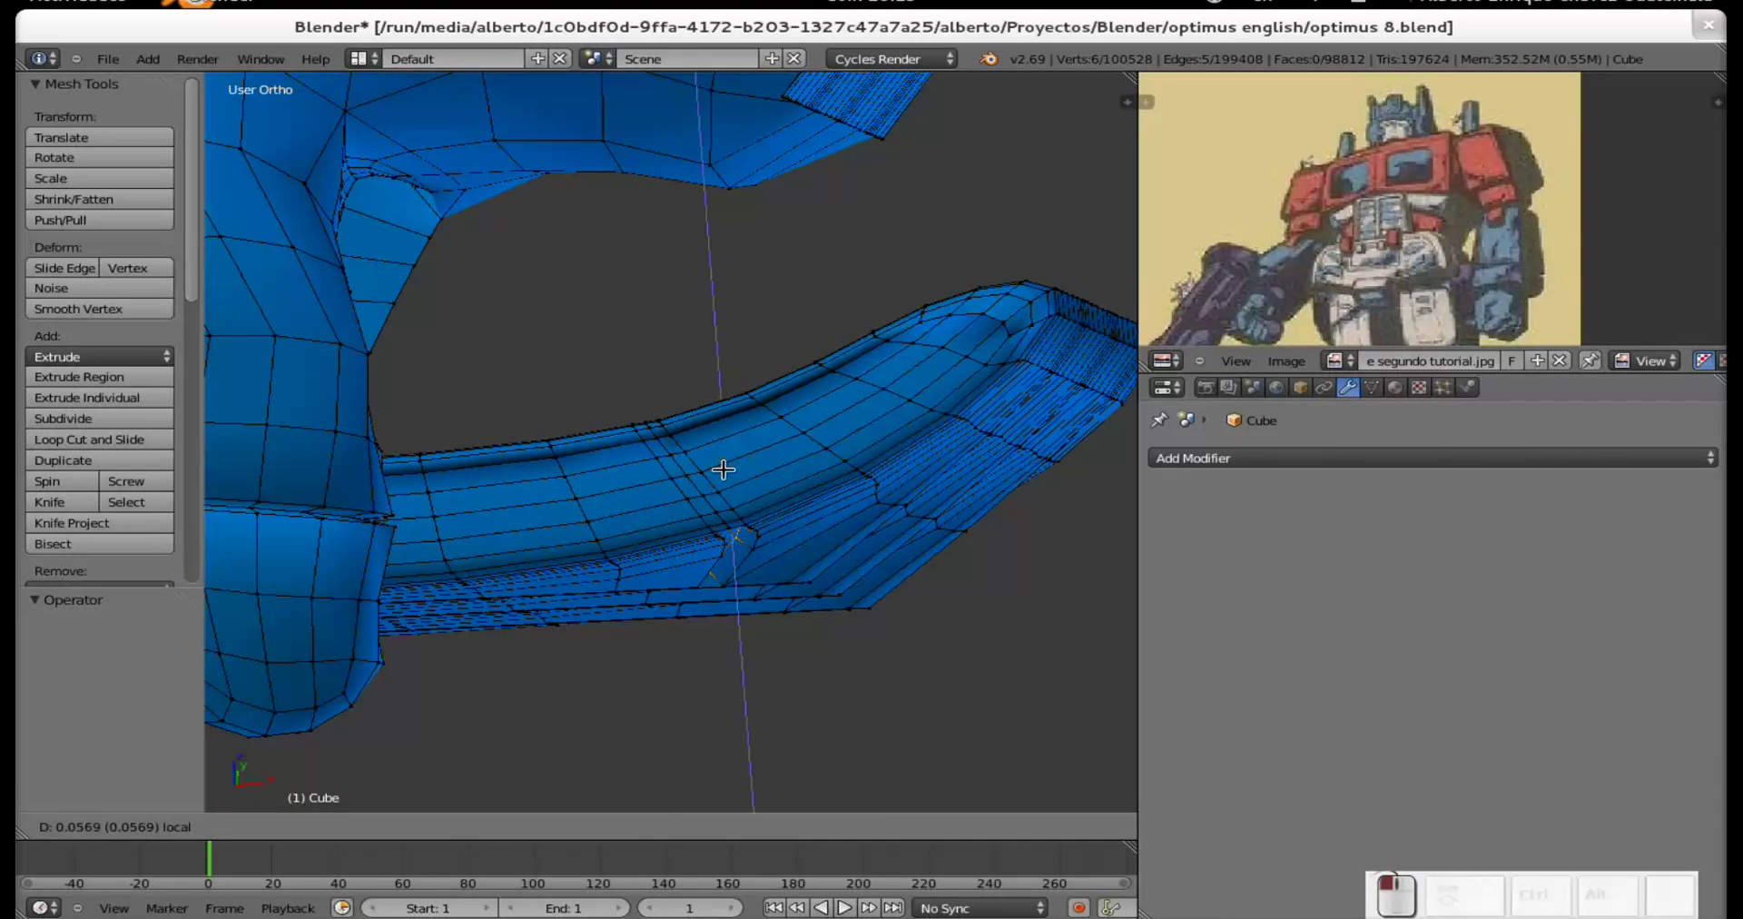
click(724, 469)
Replace the selection with the entire middle edge loop running around the first finger's joint.
shift+middle_drag(679, 623, 666, 602)
shift+middle_drag(689, 545, 712, 584)
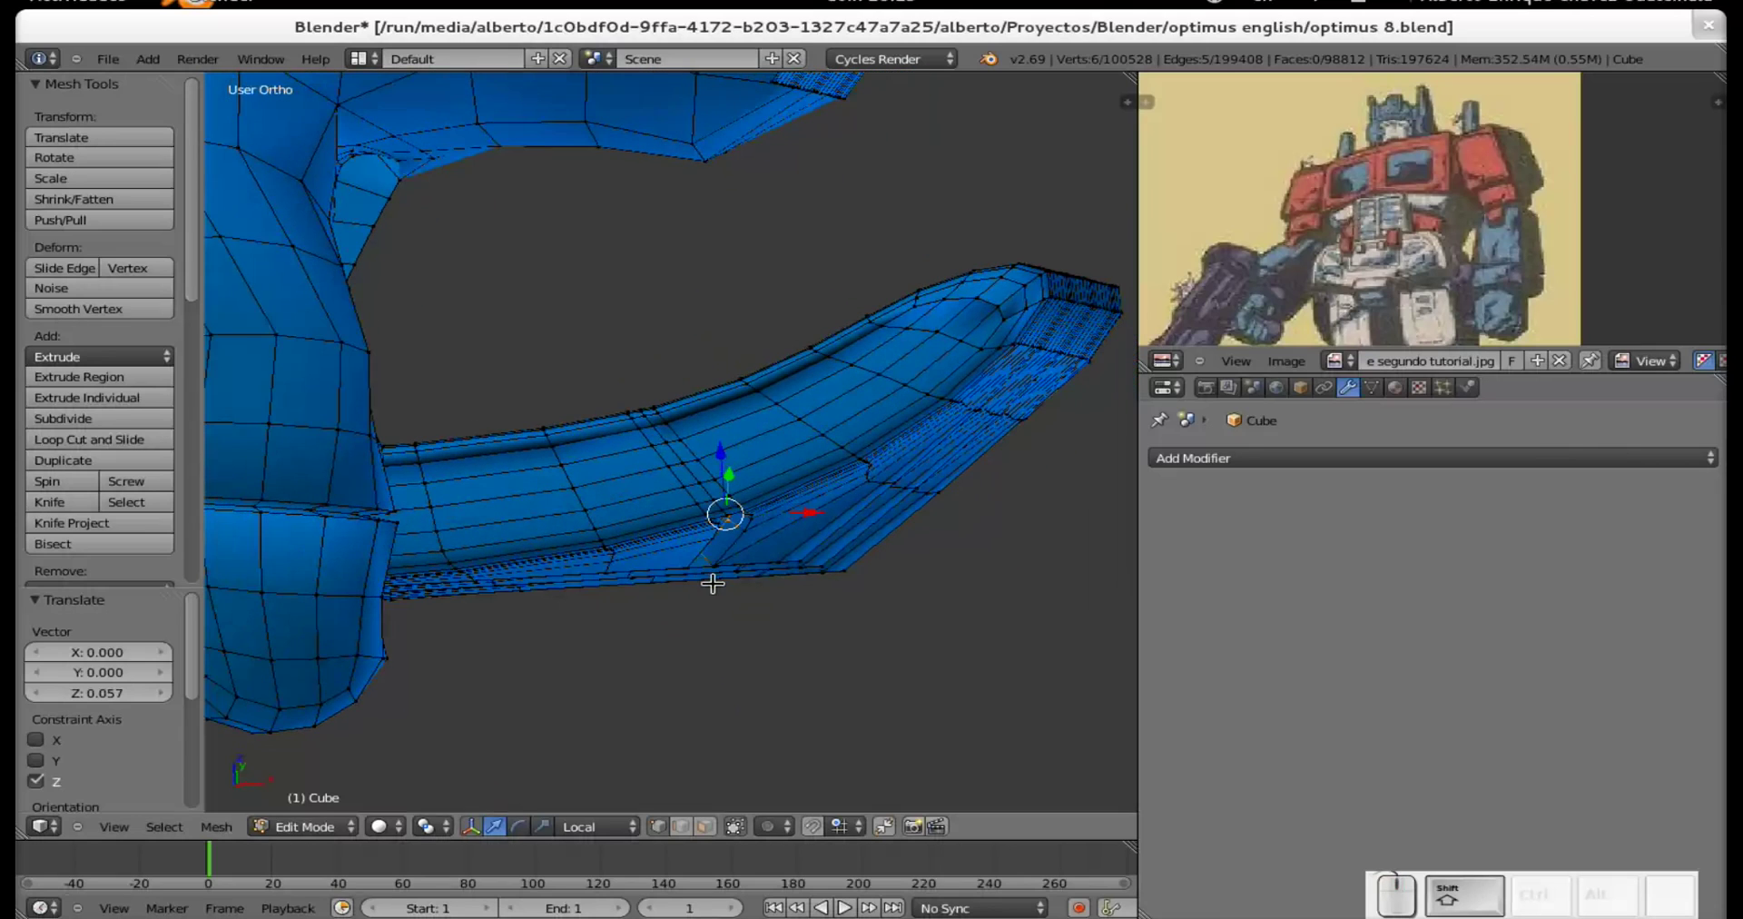
scroll(717, 509, up, 3)
middle_drag(689, 500, 696, 568)
key(a)
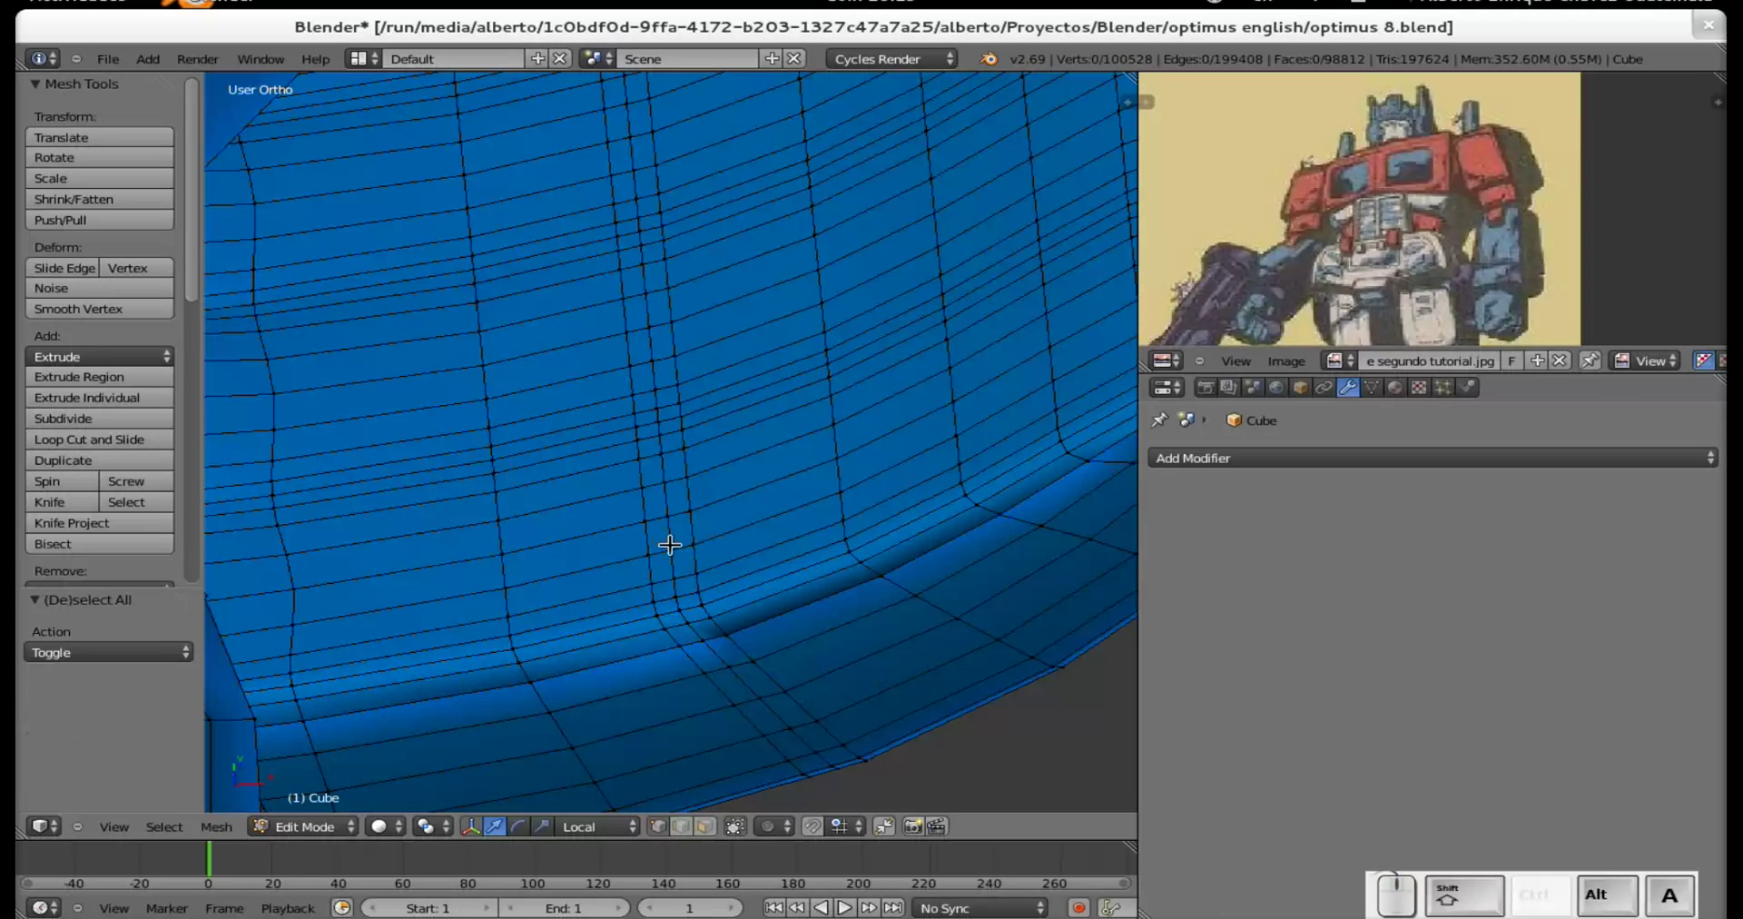
alt+right_click(671, 530)
middle_drag(708, 541, 650, 490)
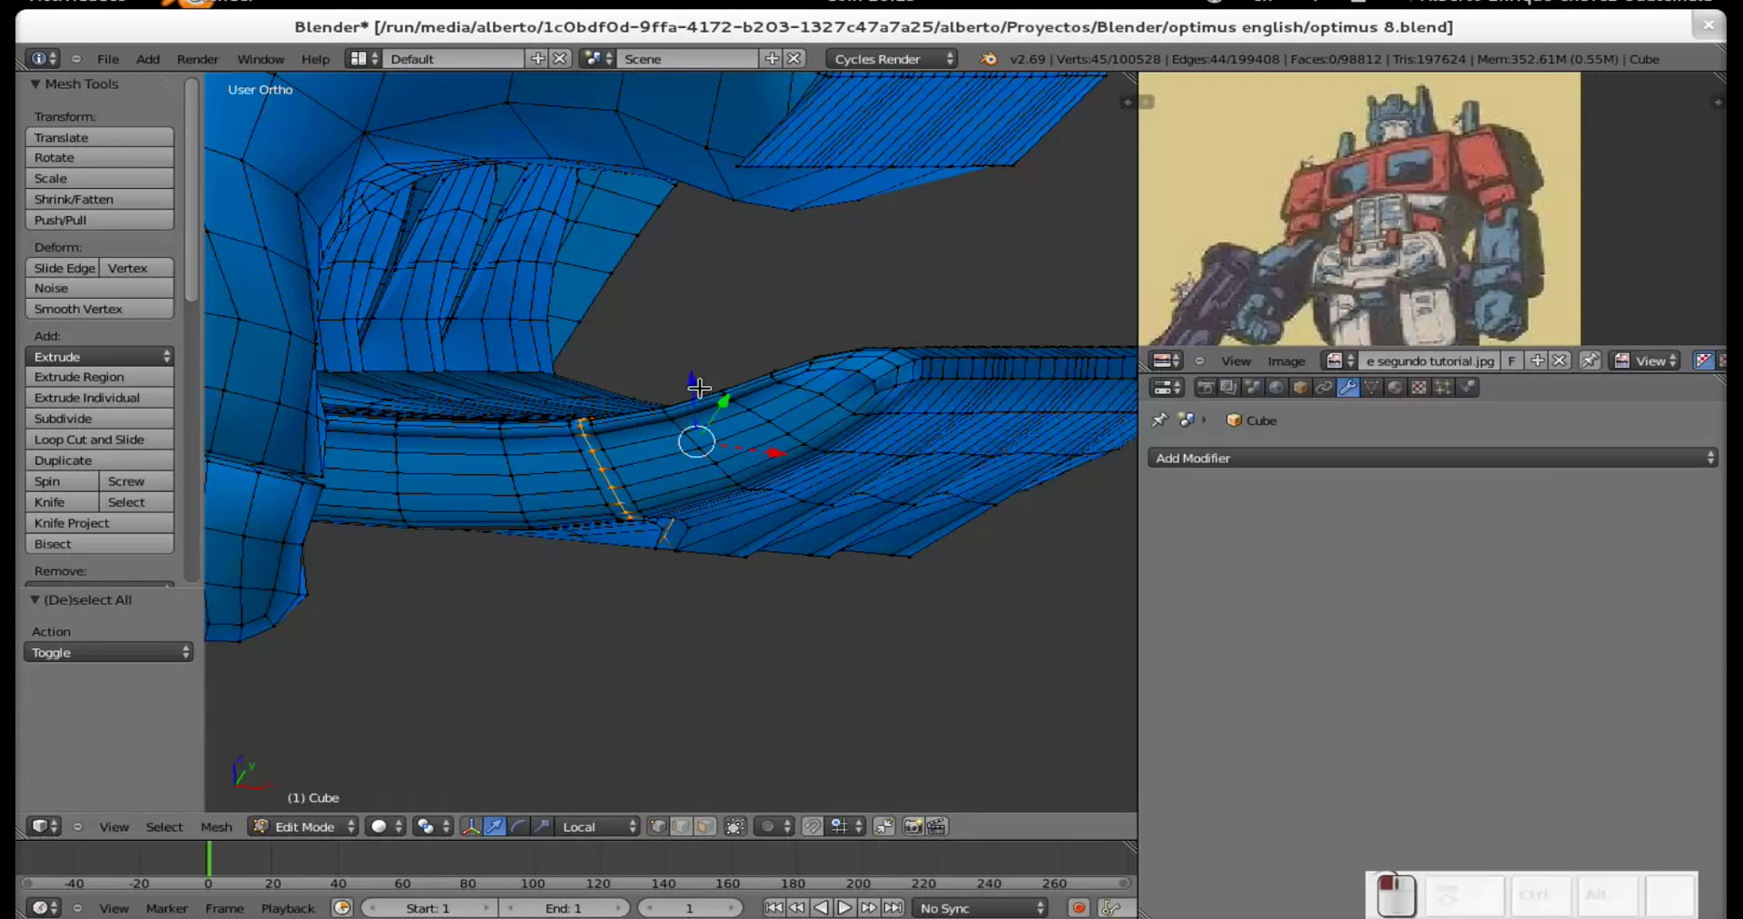
Try moving the entire selected edge loop in the negative local Z direction and undo the move.
key(g)
key(z)
key(z)
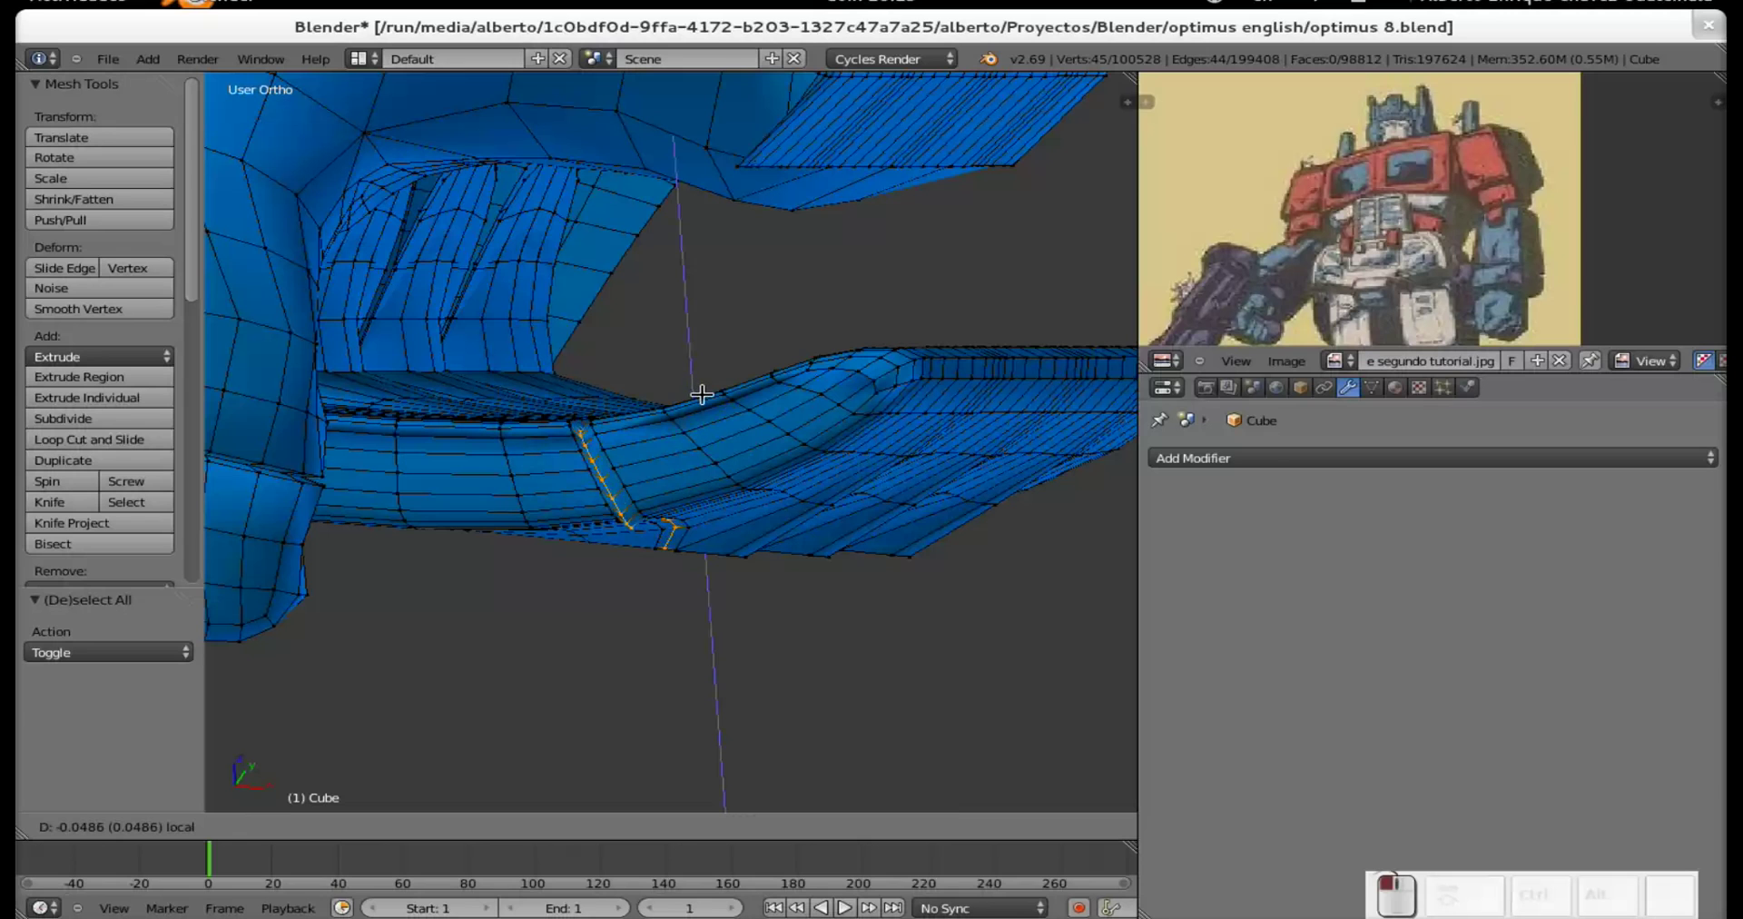
click(702, 392)
middle_drag(711, 401, 749, 513)
key(ctrl+z)
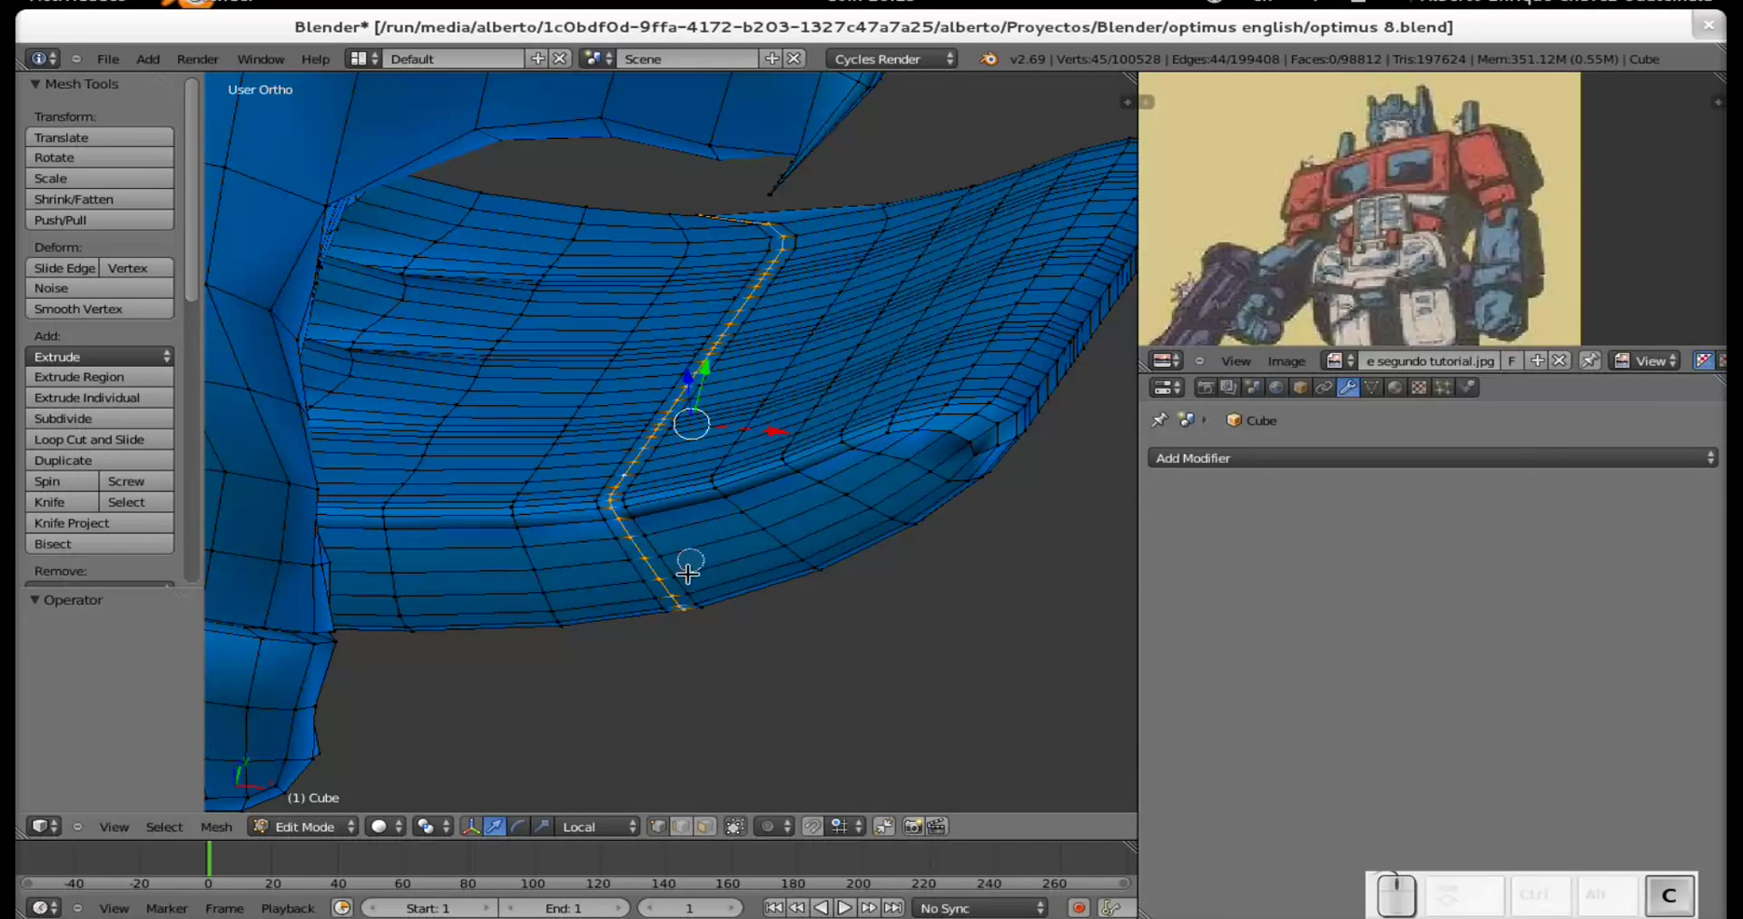
Deselect the loop's vertices on the finger's side and outer surface and move the remaining inner section about -0.044 in local Z.
middle_drag(688, 610, 625, 527)
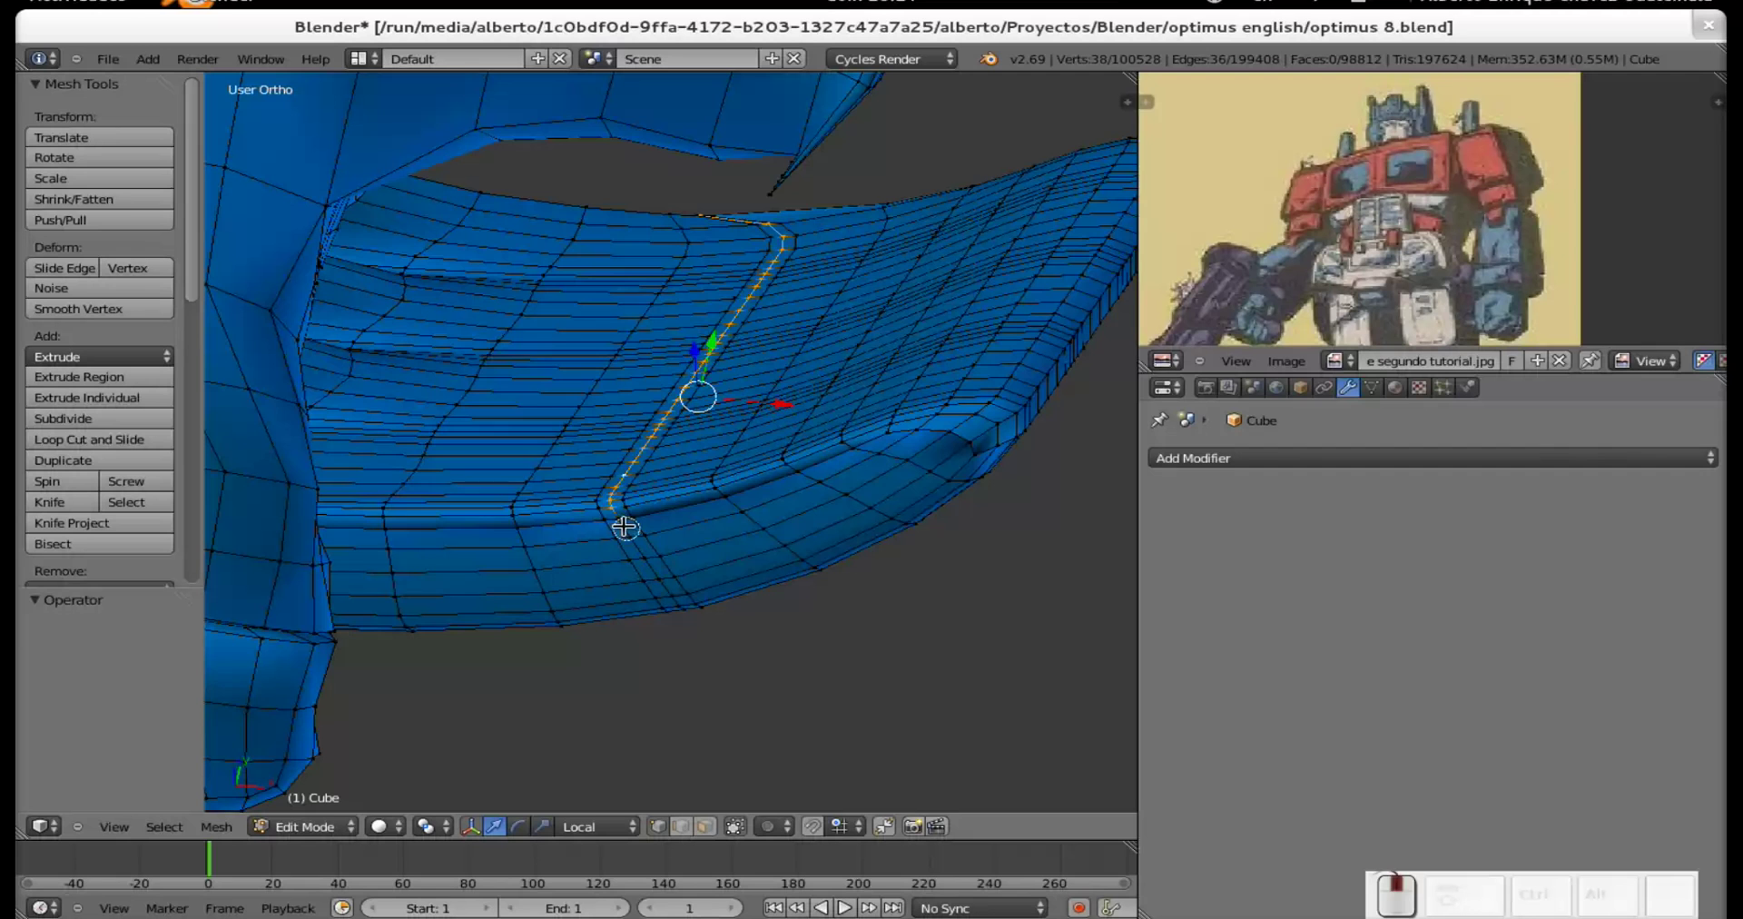
key(Escape)
middle_drag(798, 604, 721, 453)
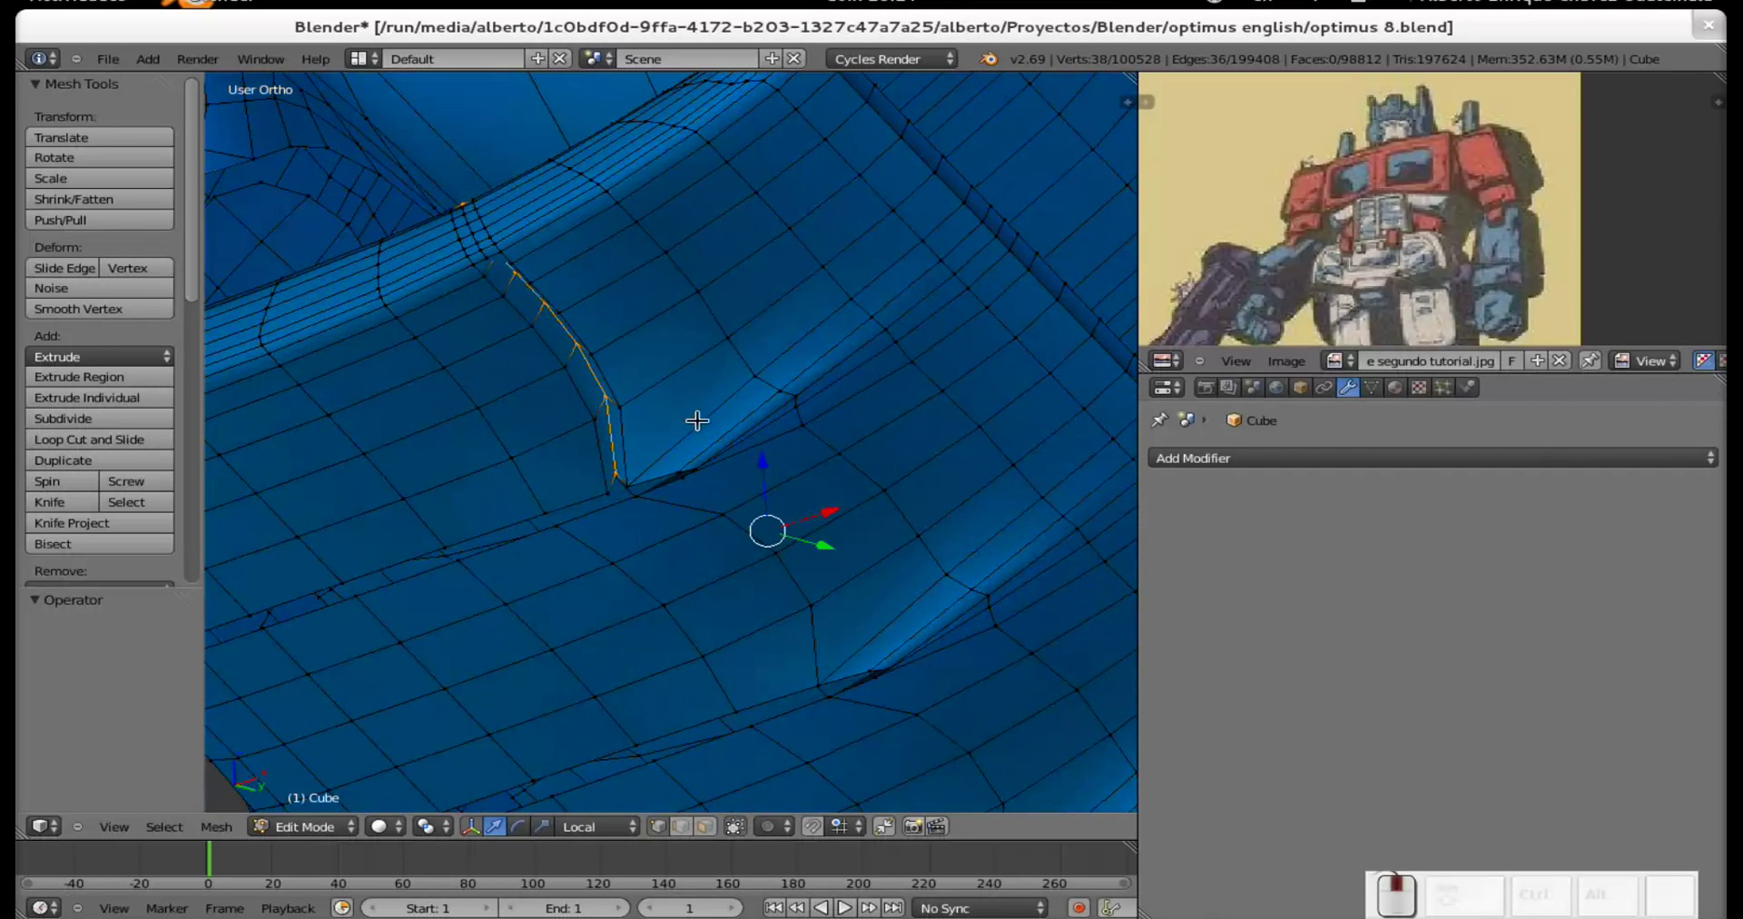
key(c)
mouse_move(511, 269)
middle_down()
mouse_move(627, 467)
mouse_move(568, 341)
mouse_move(504, 274)
middle_up()
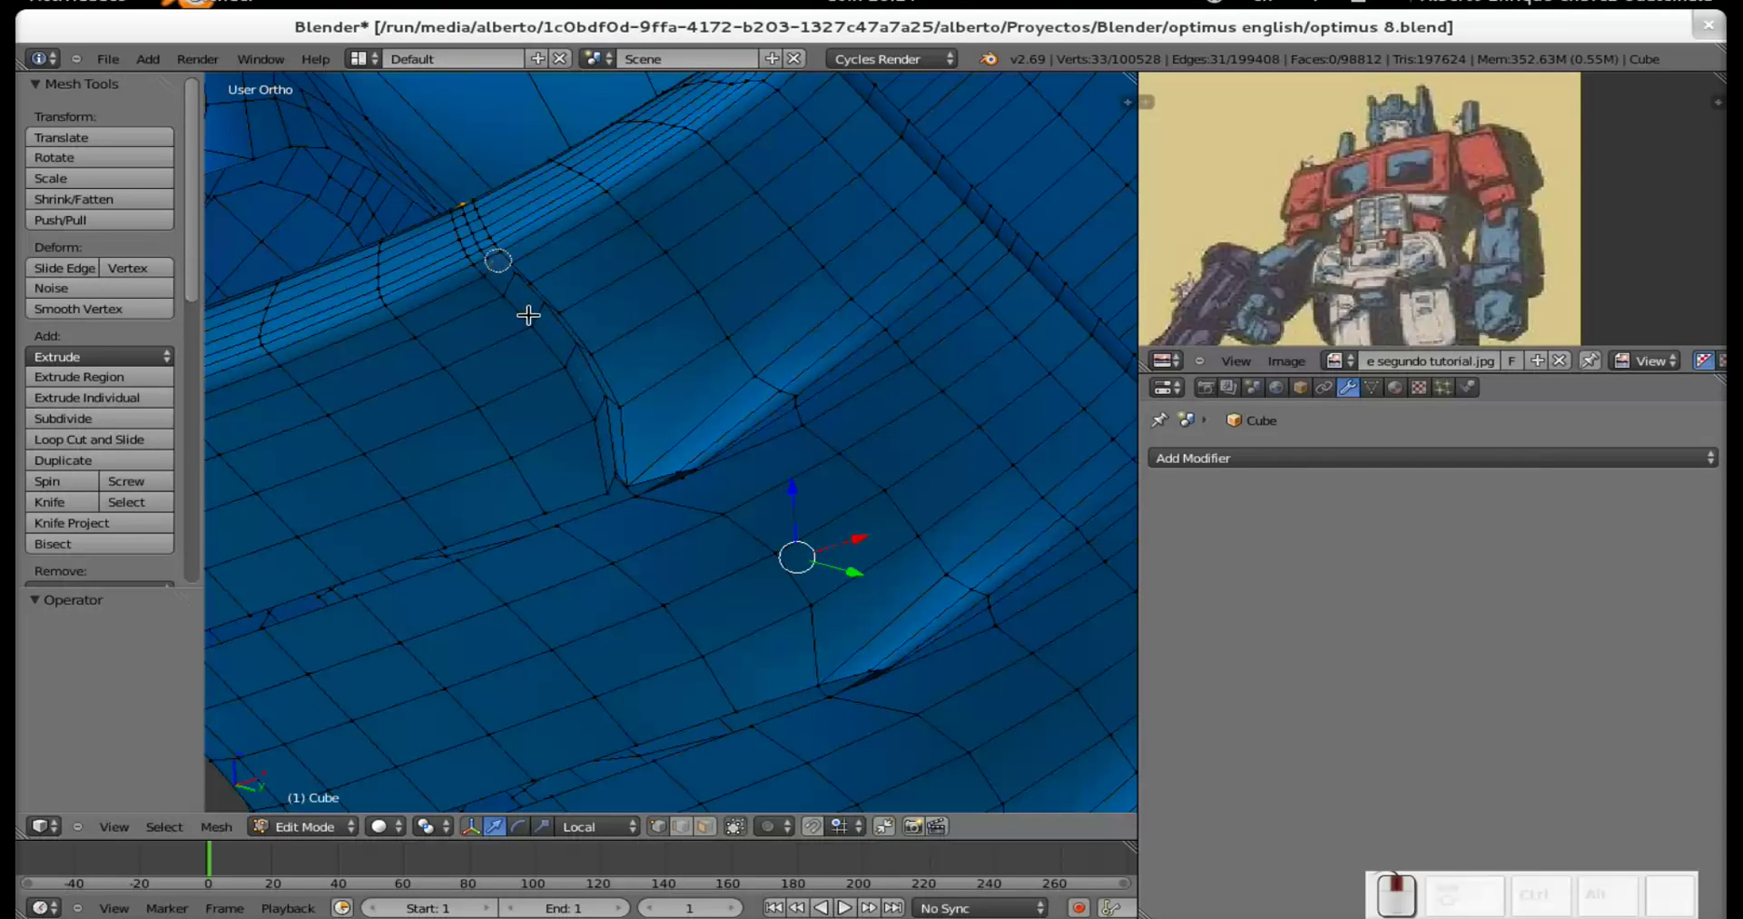
key(Escape)
middle_drag(514, 306, 756, 413)
shift+right_click(700, 155)
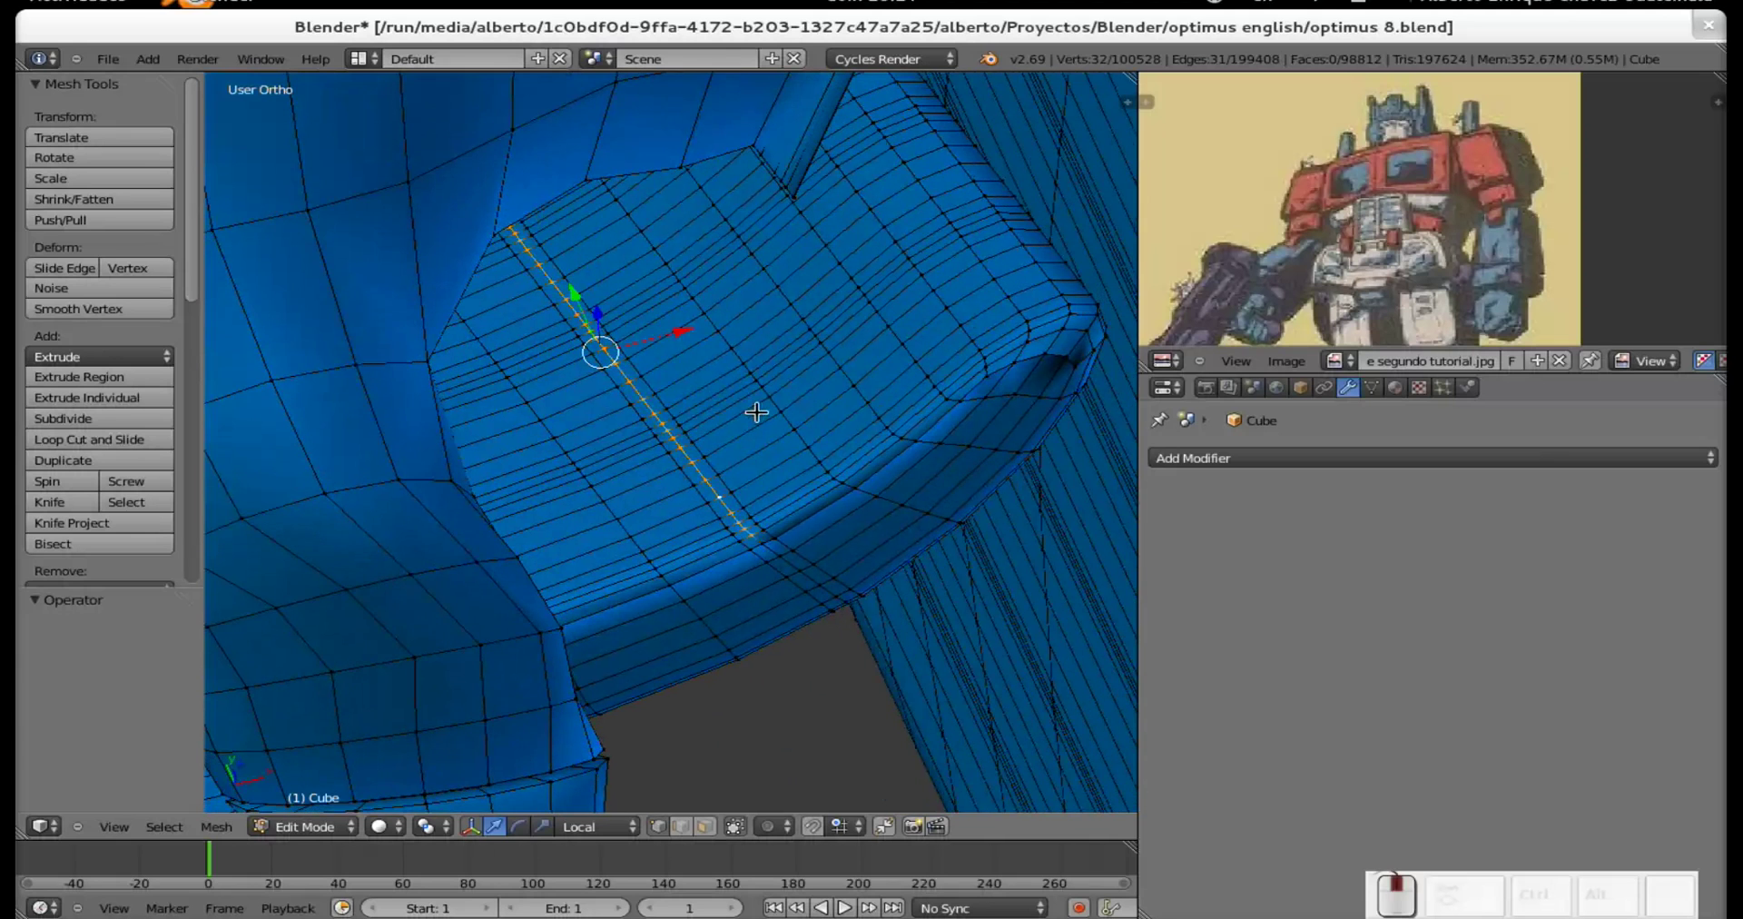
mouse_move(656, 326)
middle_down()
mouse_move(646, 300)
mouse_move(640, 330)
middle_up()
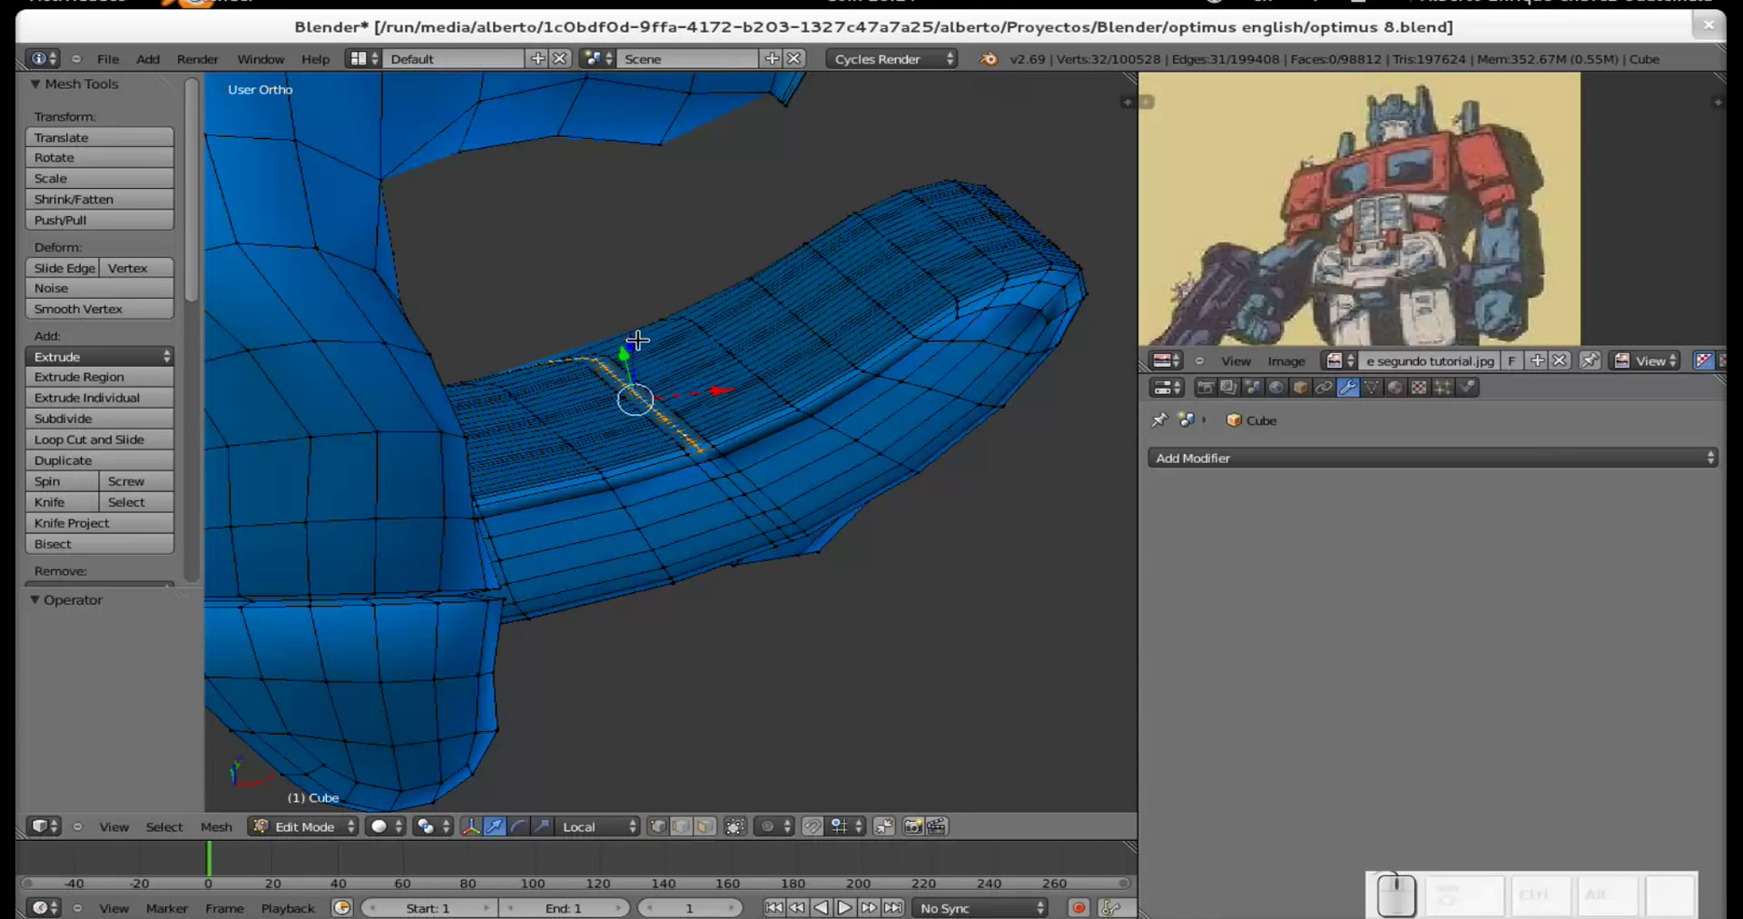
drag(636, 341, 645, 353)
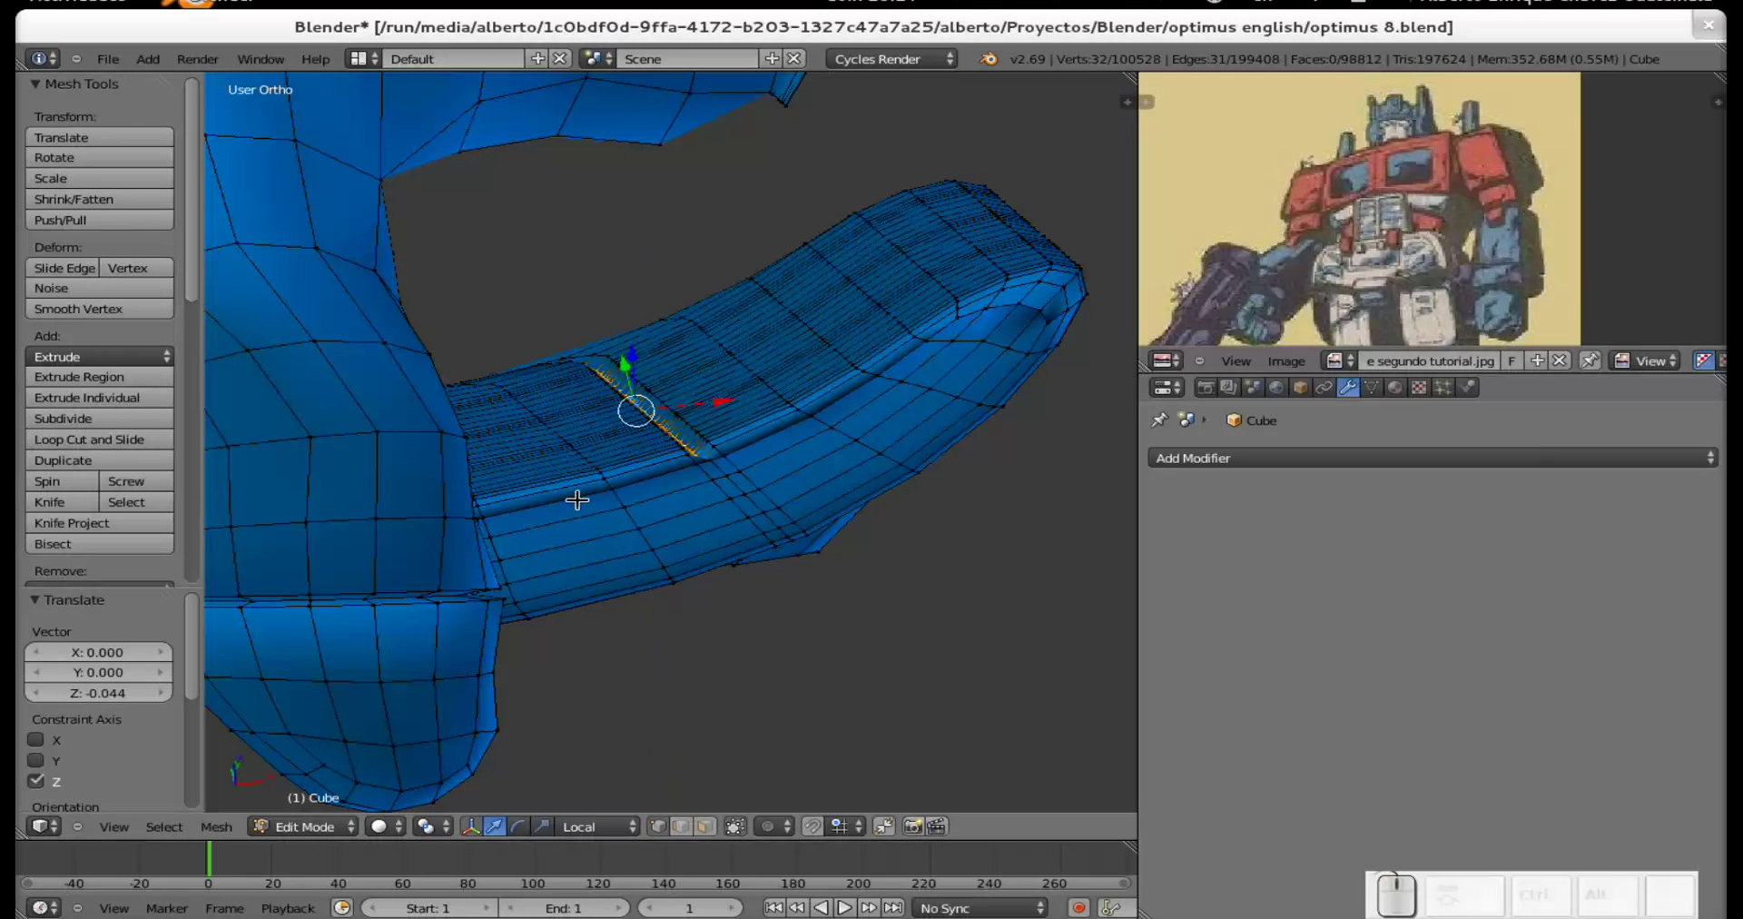
Select the middle loop's vertices along the first finger's side and move them about 0.029 in local Y.
scroll(717, 517, up, 3)
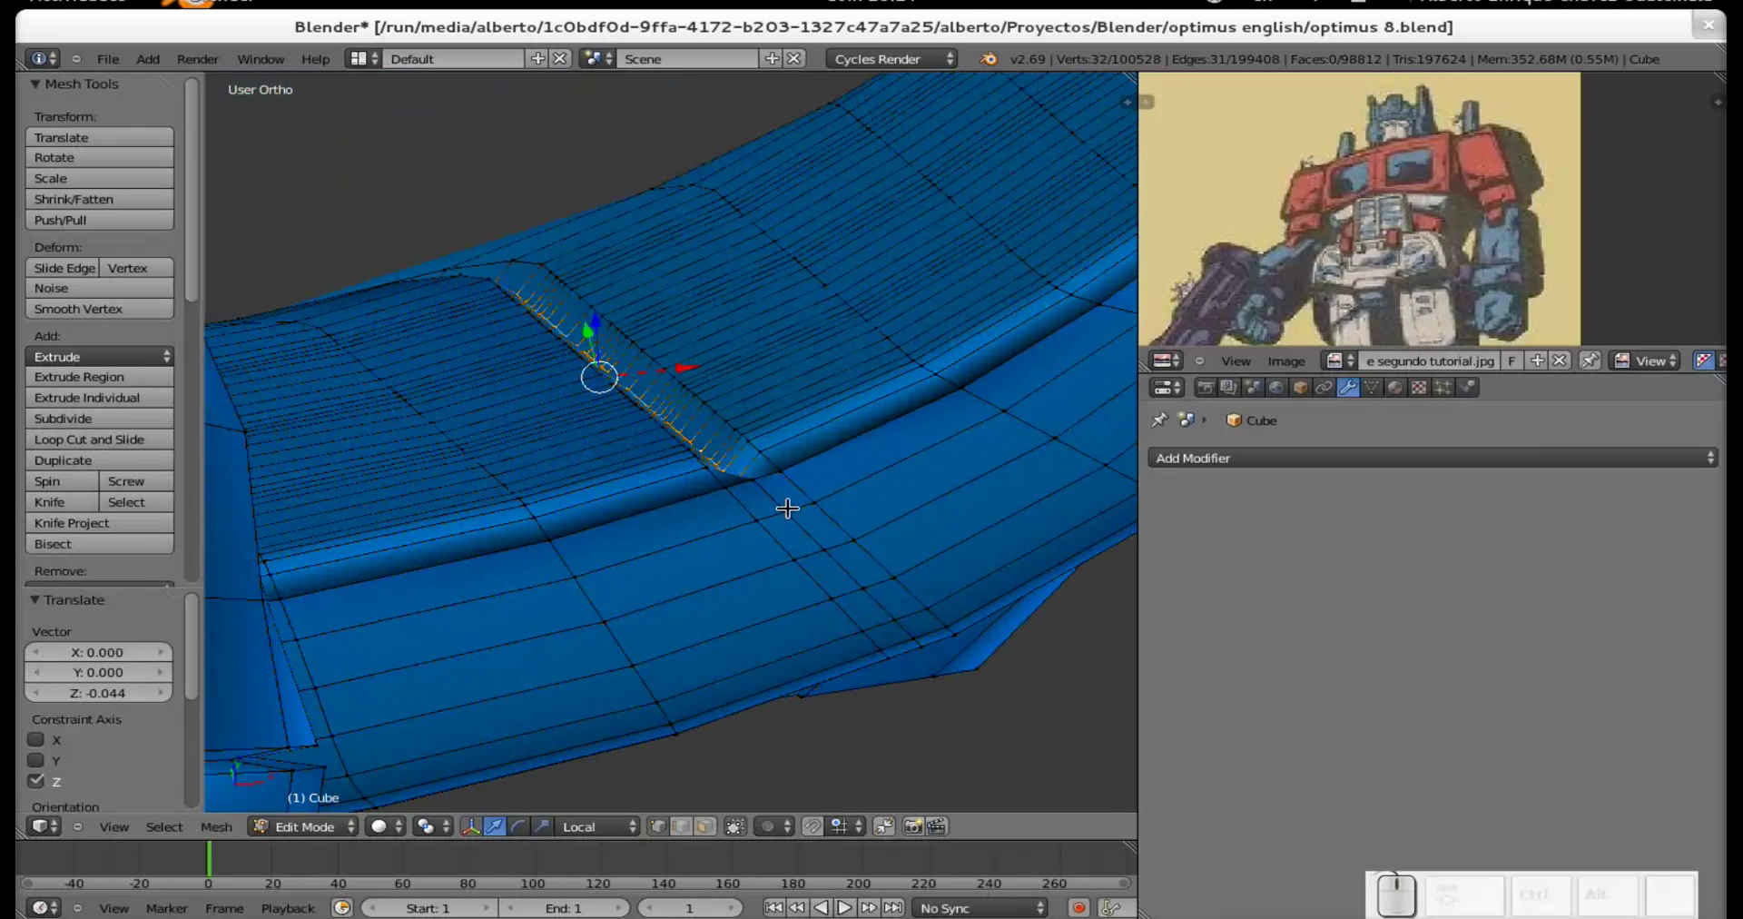
right_click(766, 483)
shift+right_click(787, 513)
shift+right_click(826, 551)
shift+right_click(863, 588)
shift+right_click(894, 619)
shift+right_click(927, 649)
shift+right_click(926, 654)
scroll(821, 654, up, 3)
middle_drag(821, 653, 1036, 565)
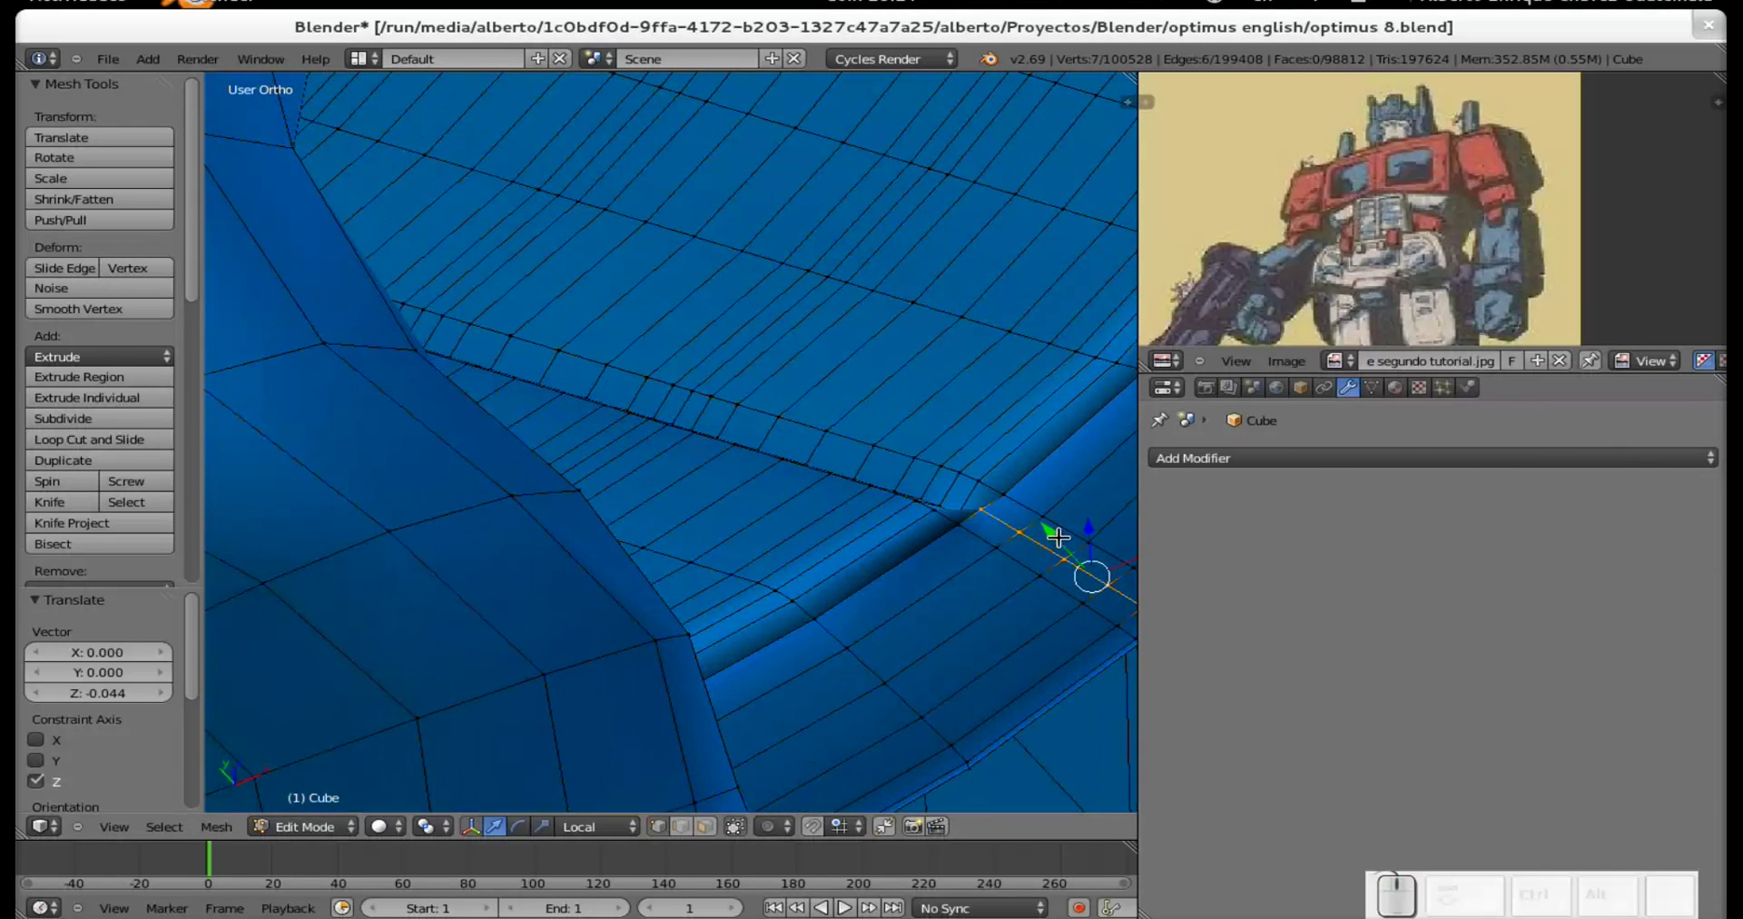
key(g)
key(y)
key(y)
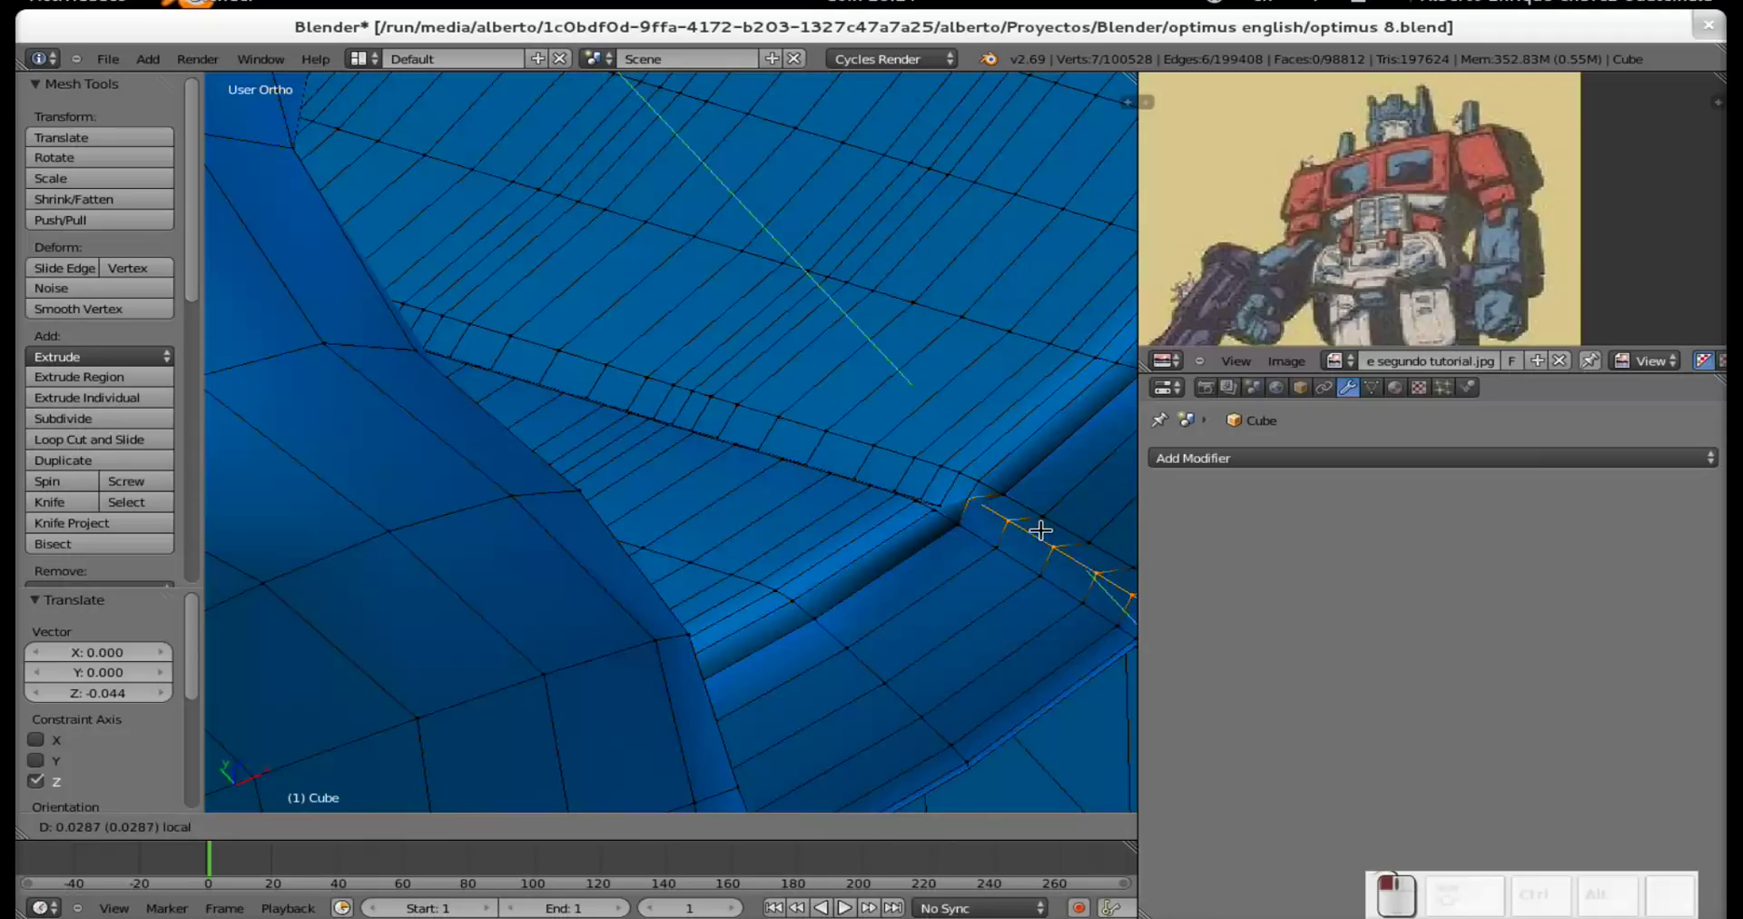
click(1041, 530)
Examine the first finger's creased joint from the outer side, both in and out of Edit Mode.
scroll(1040, 530, down, 4)
middle_drag(934, 548, 720, 459)
scroll(708, 427, up, 5)
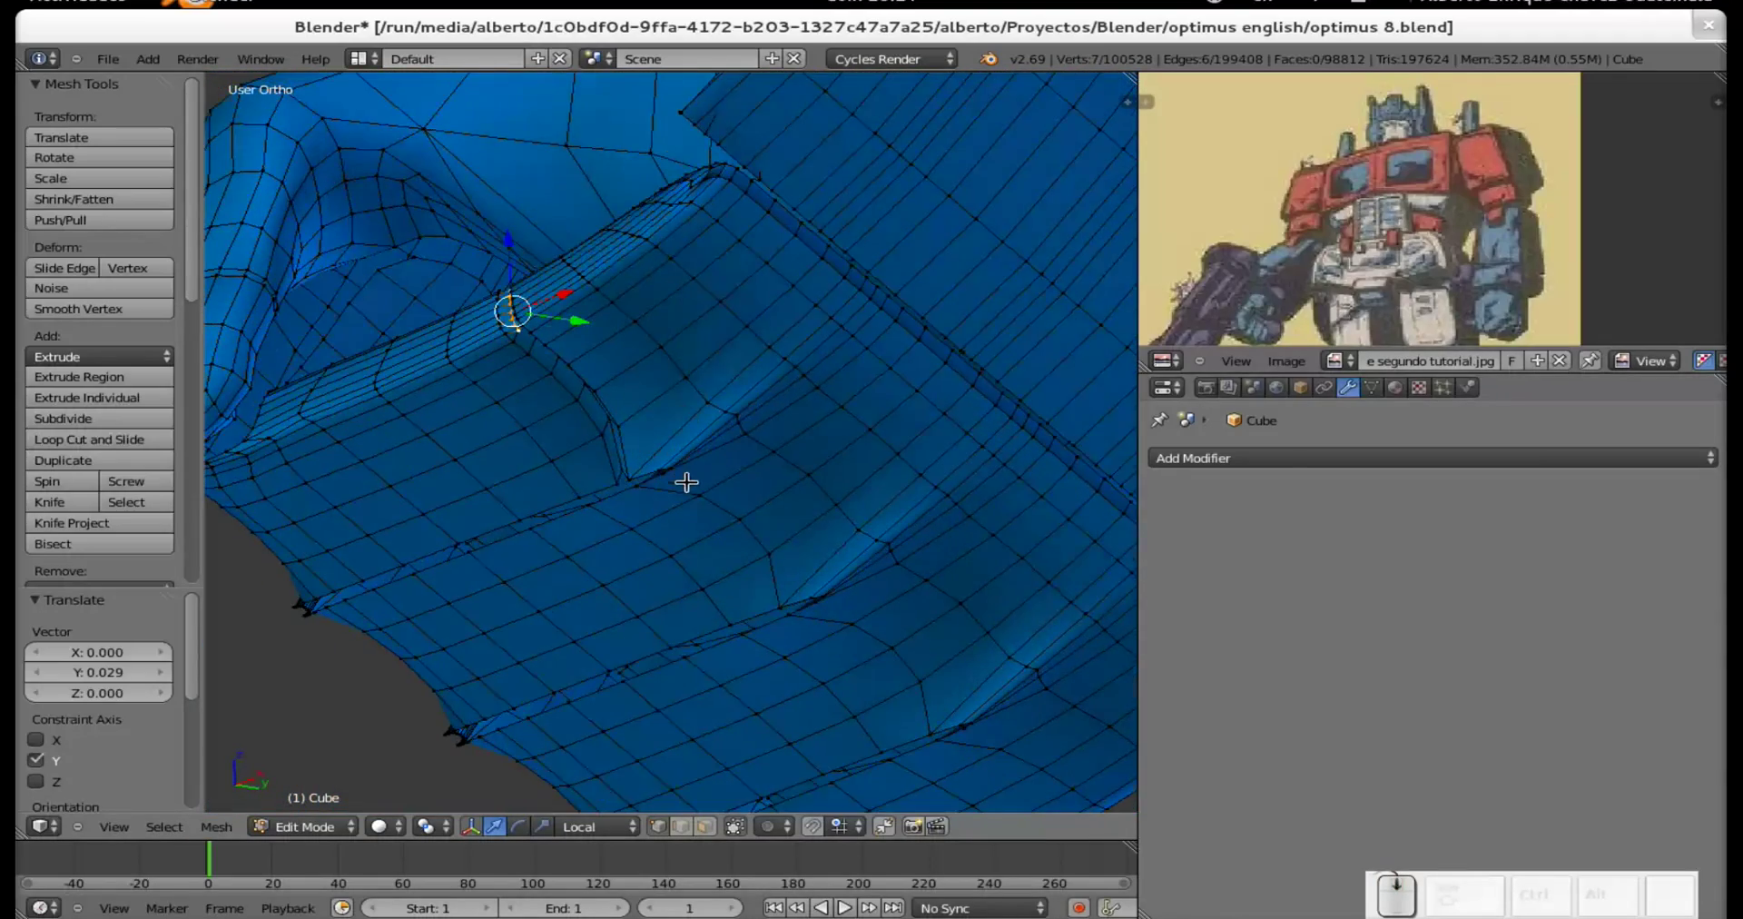
scroll(685, 478, down, 3)
scroll(689, 482, up, 5)
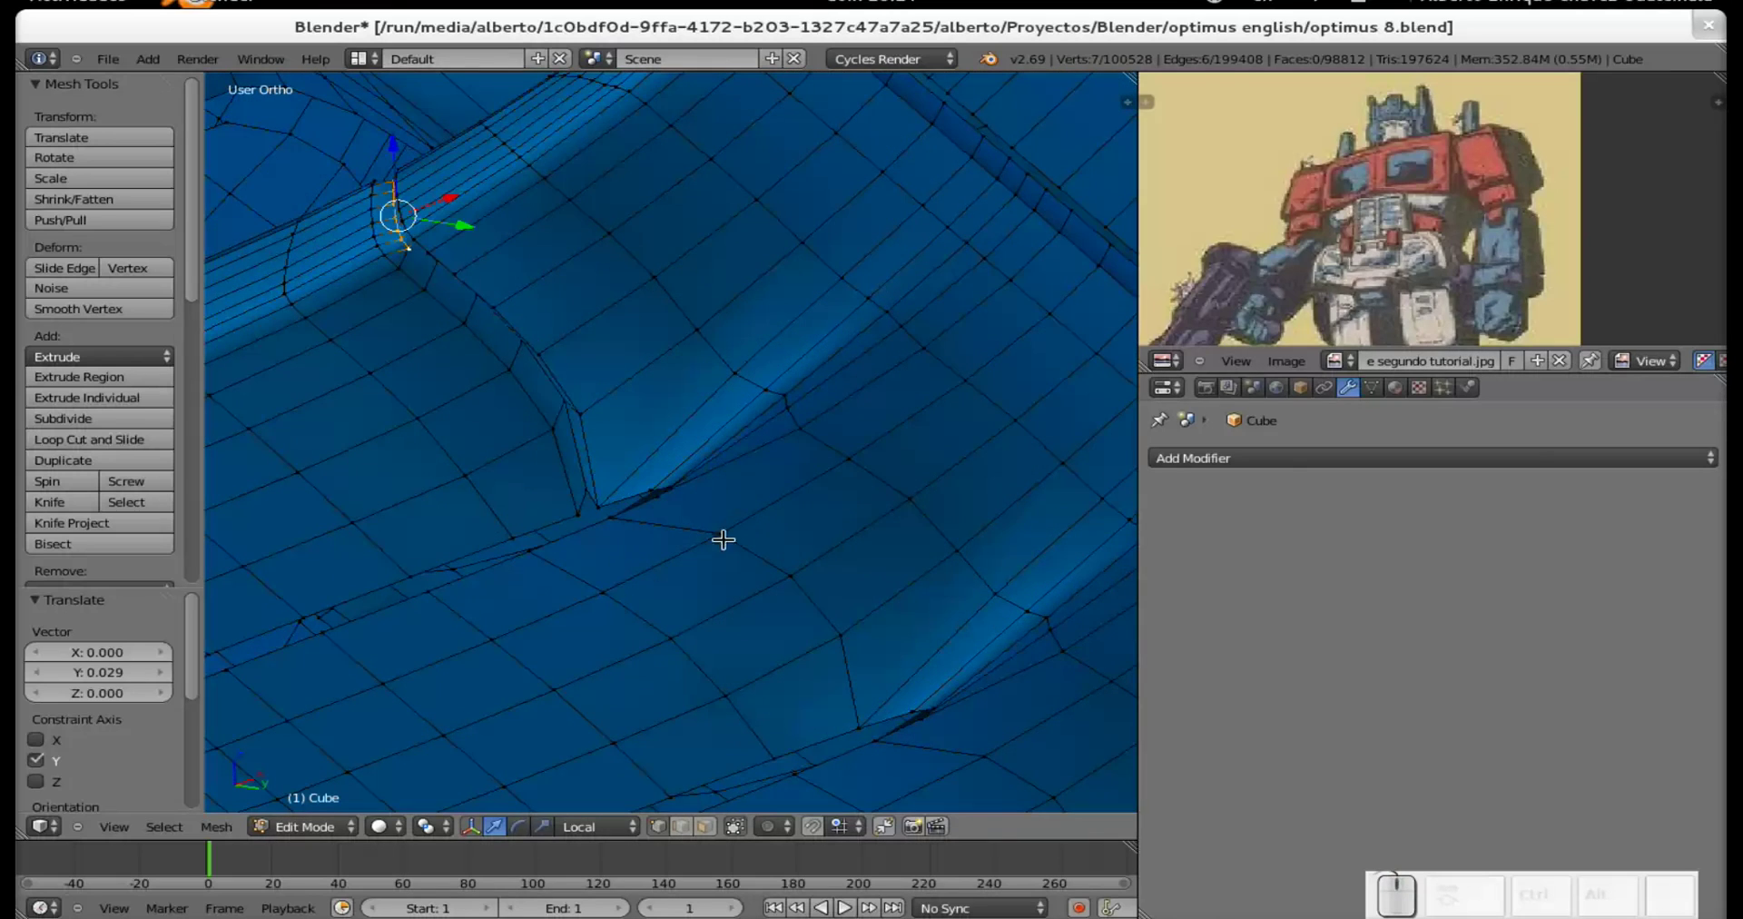
key(Tab)
key(Tab)
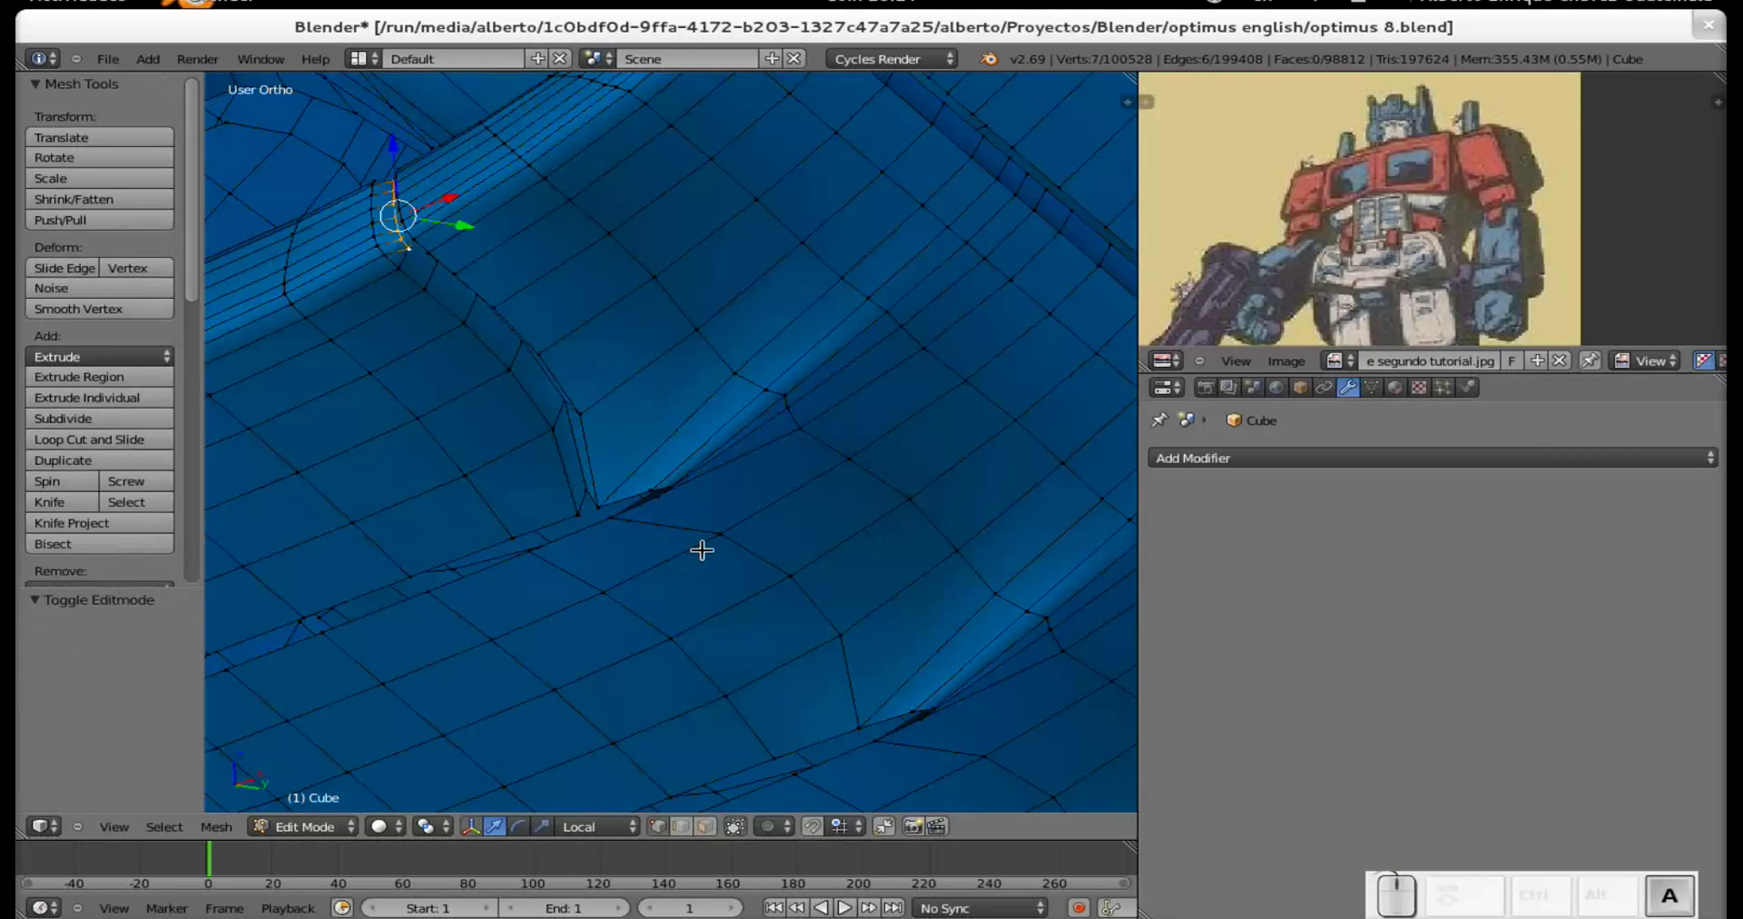
Clear the selection and add two adjacent edge loops across the second finger beside its existing joint loop.
key(a)
shift+middle_drag(794, 455, 666, 486)
scroll(658, 472, down, 4)
key(ctrl)
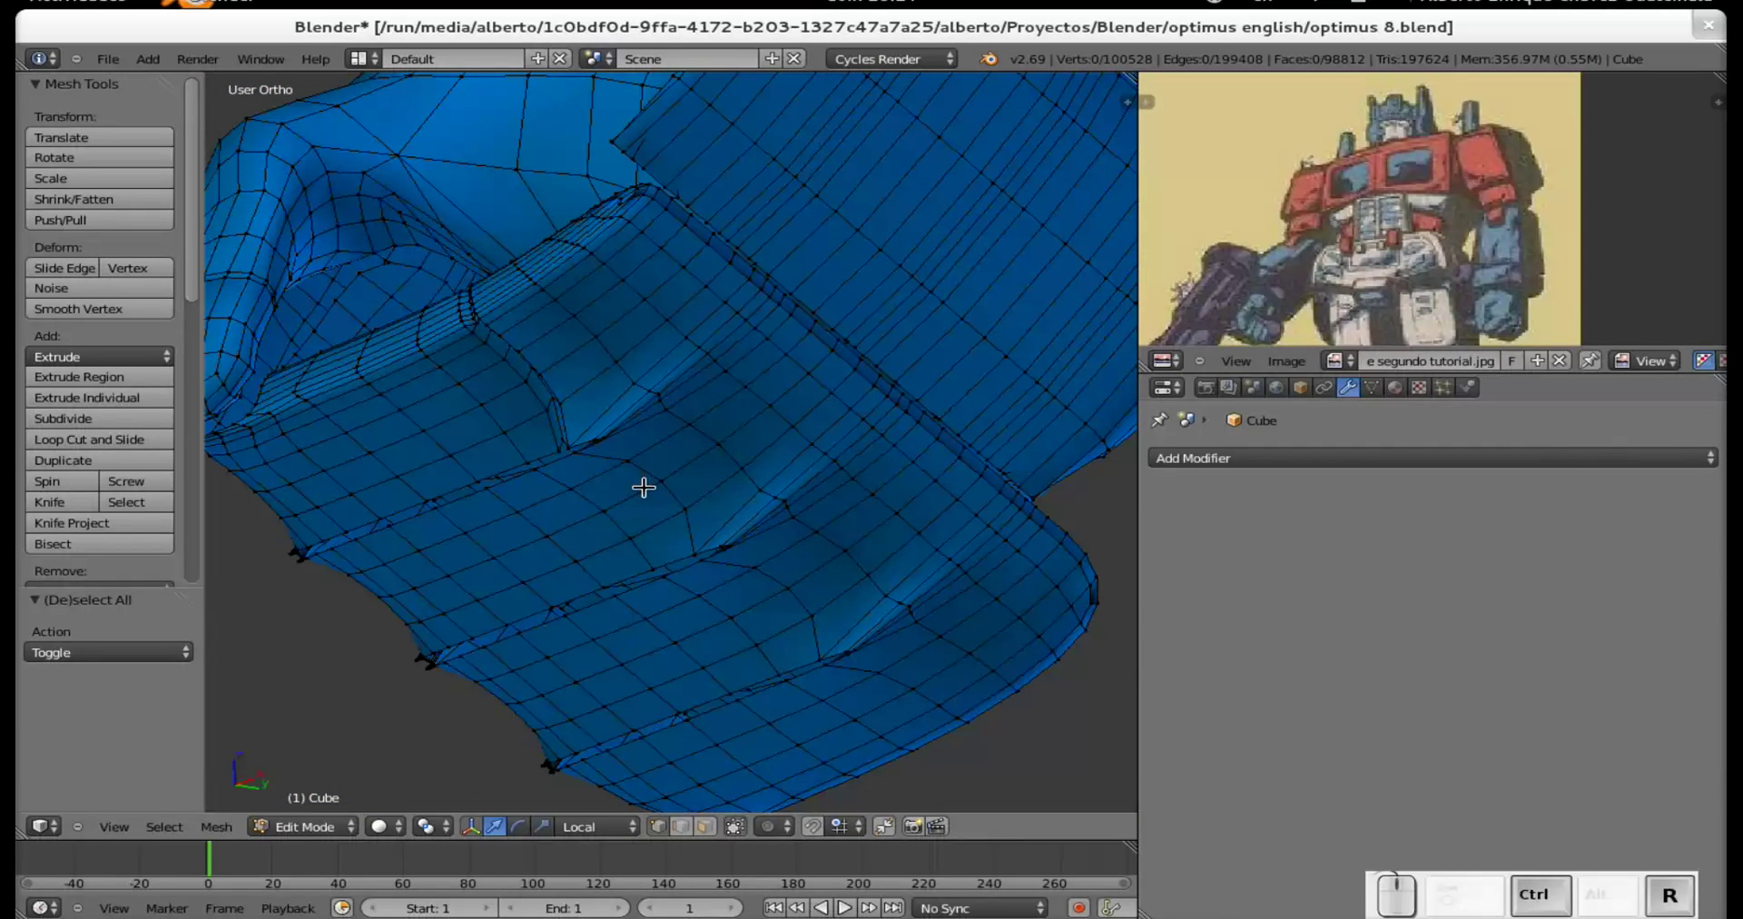
key(ctrl+r)
click(598, 475)
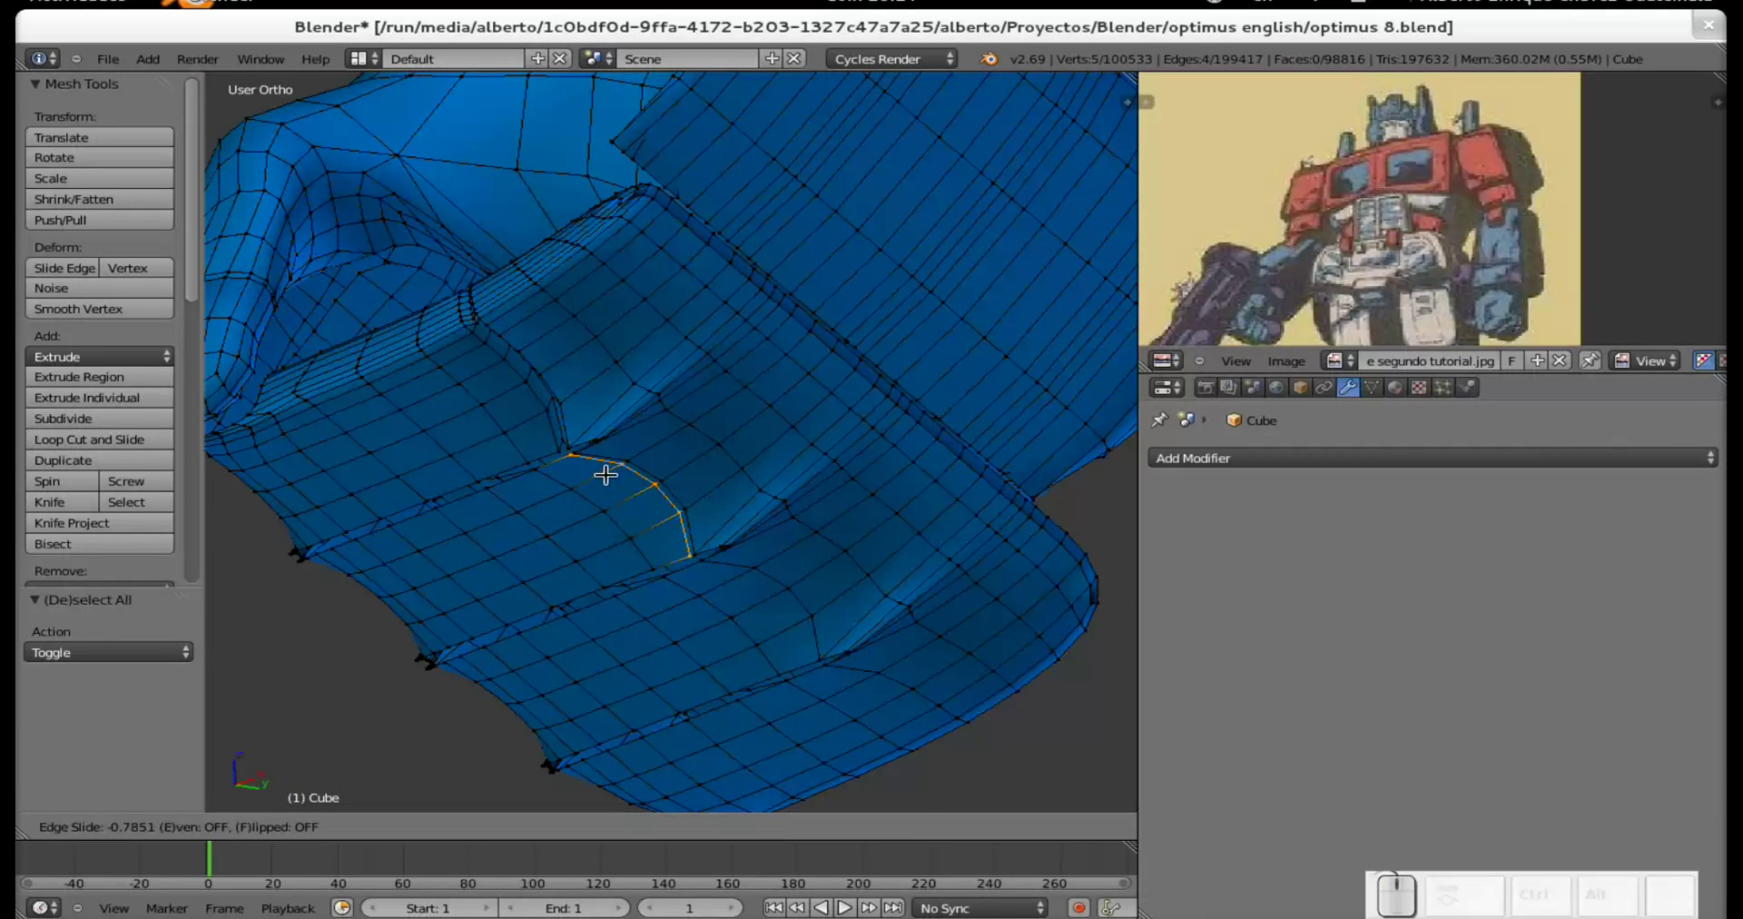
click(595, 479)
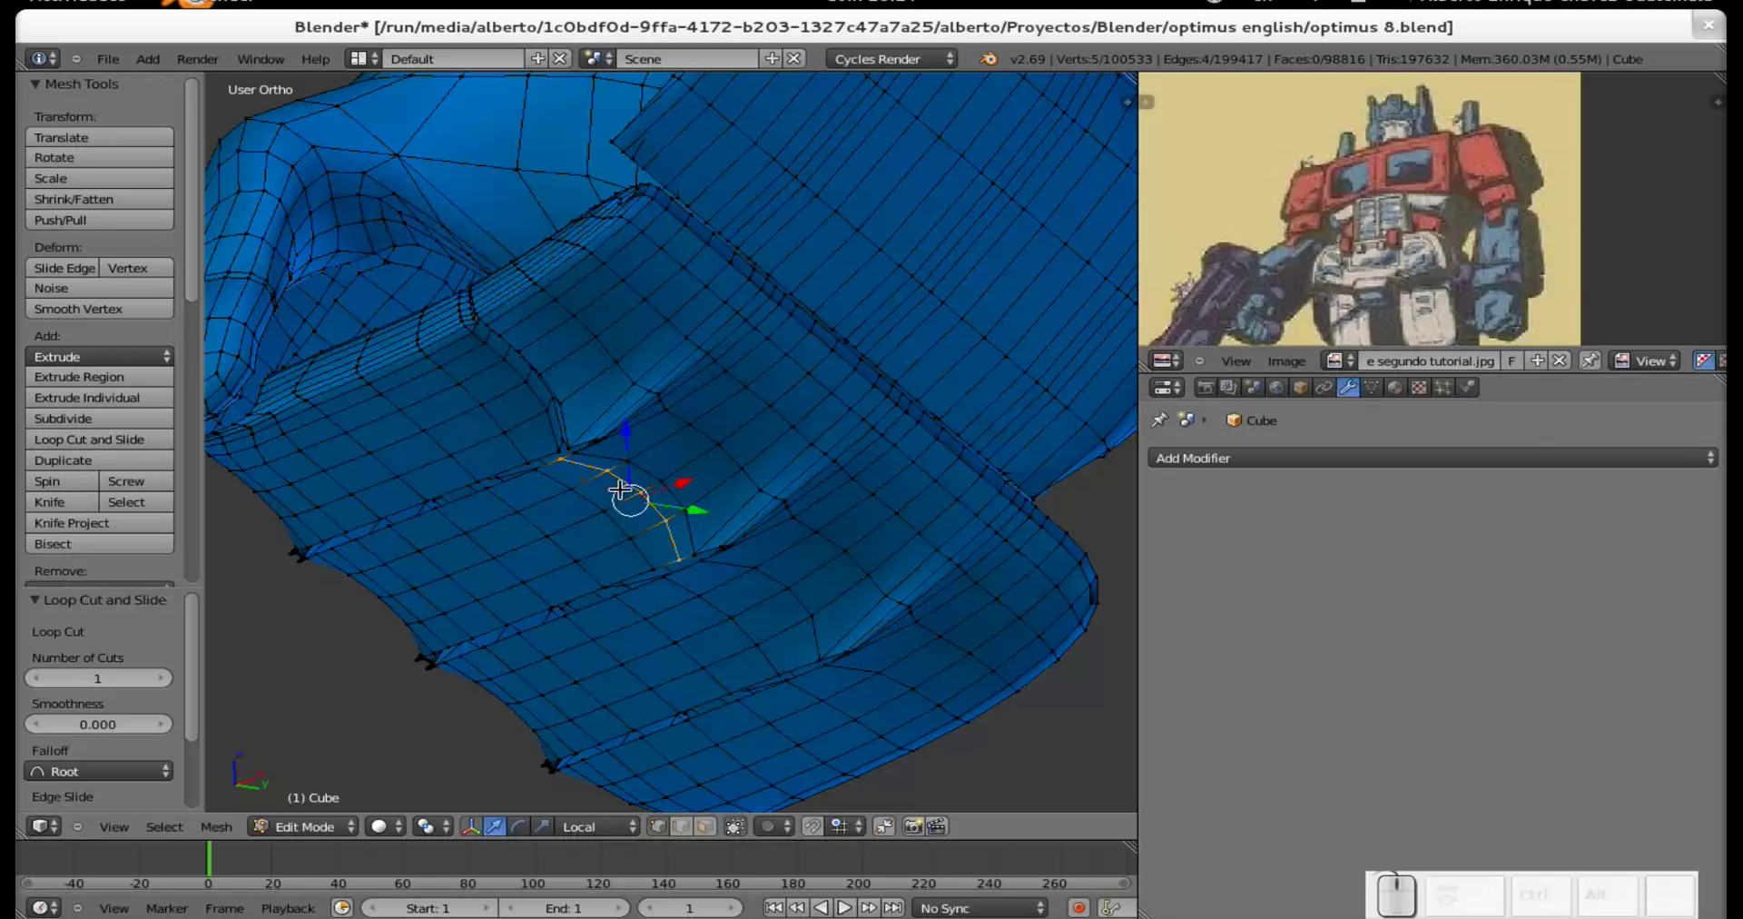
key(ctrl+r)
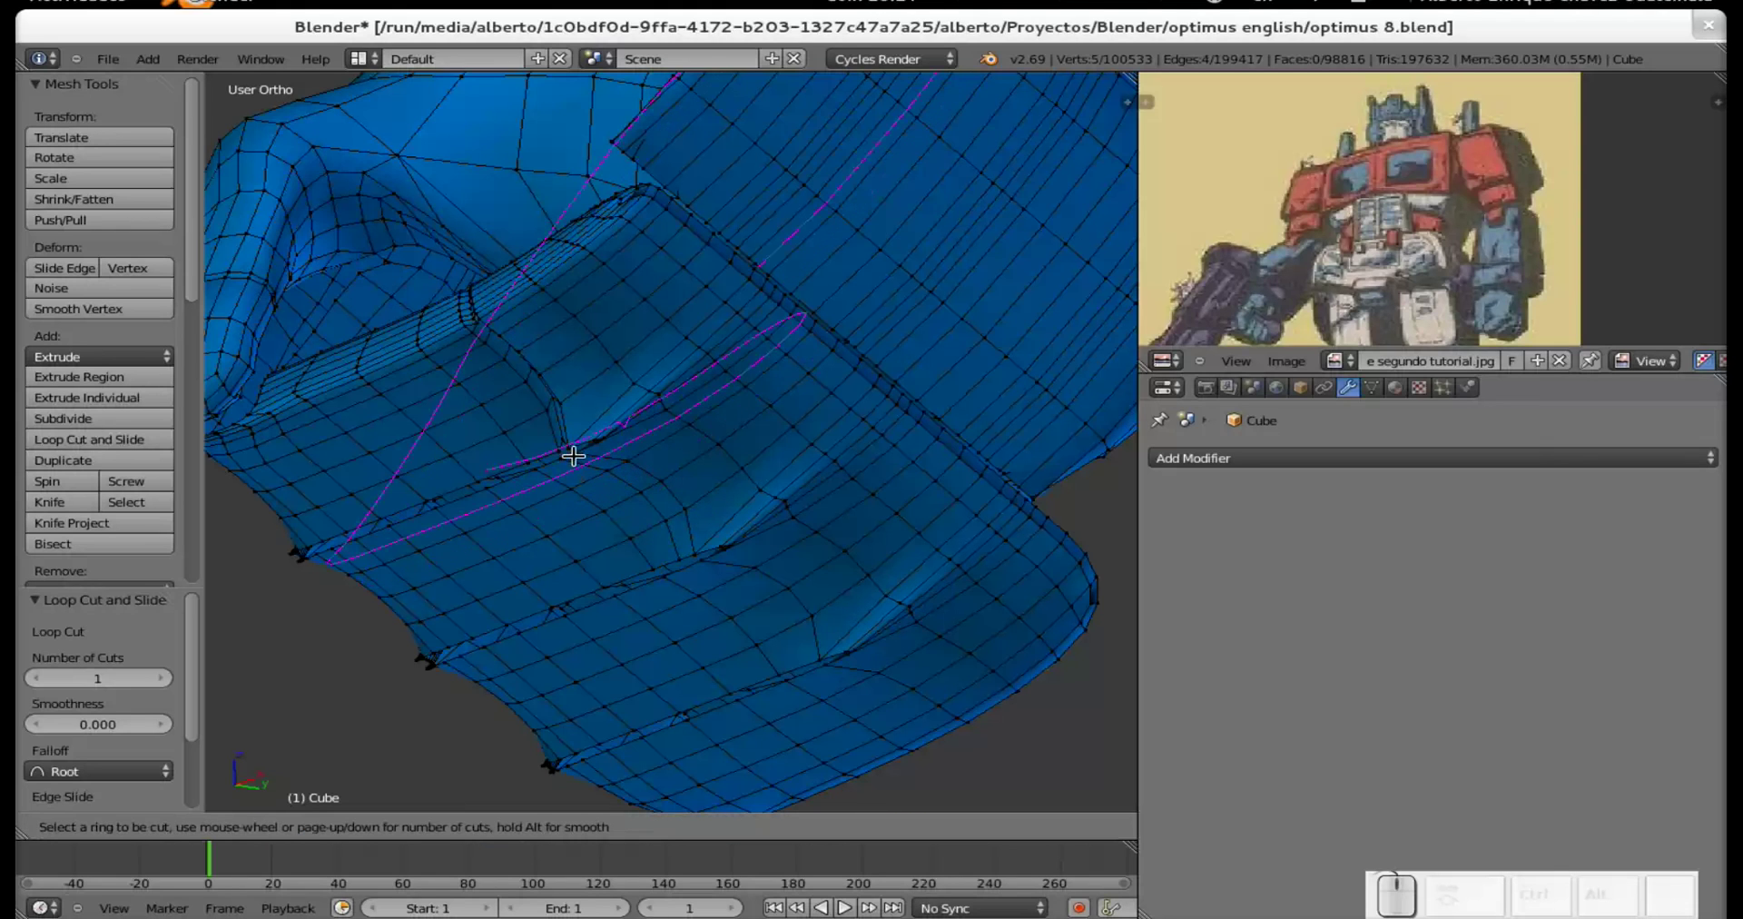
click(686, 557)
click(687, 558)
Move the second finger's middle joint loop about 0.016 in local Z to crease the joint.
middle_drag(695, 475, 641, 428)
key(g)
key(z)
key(z)
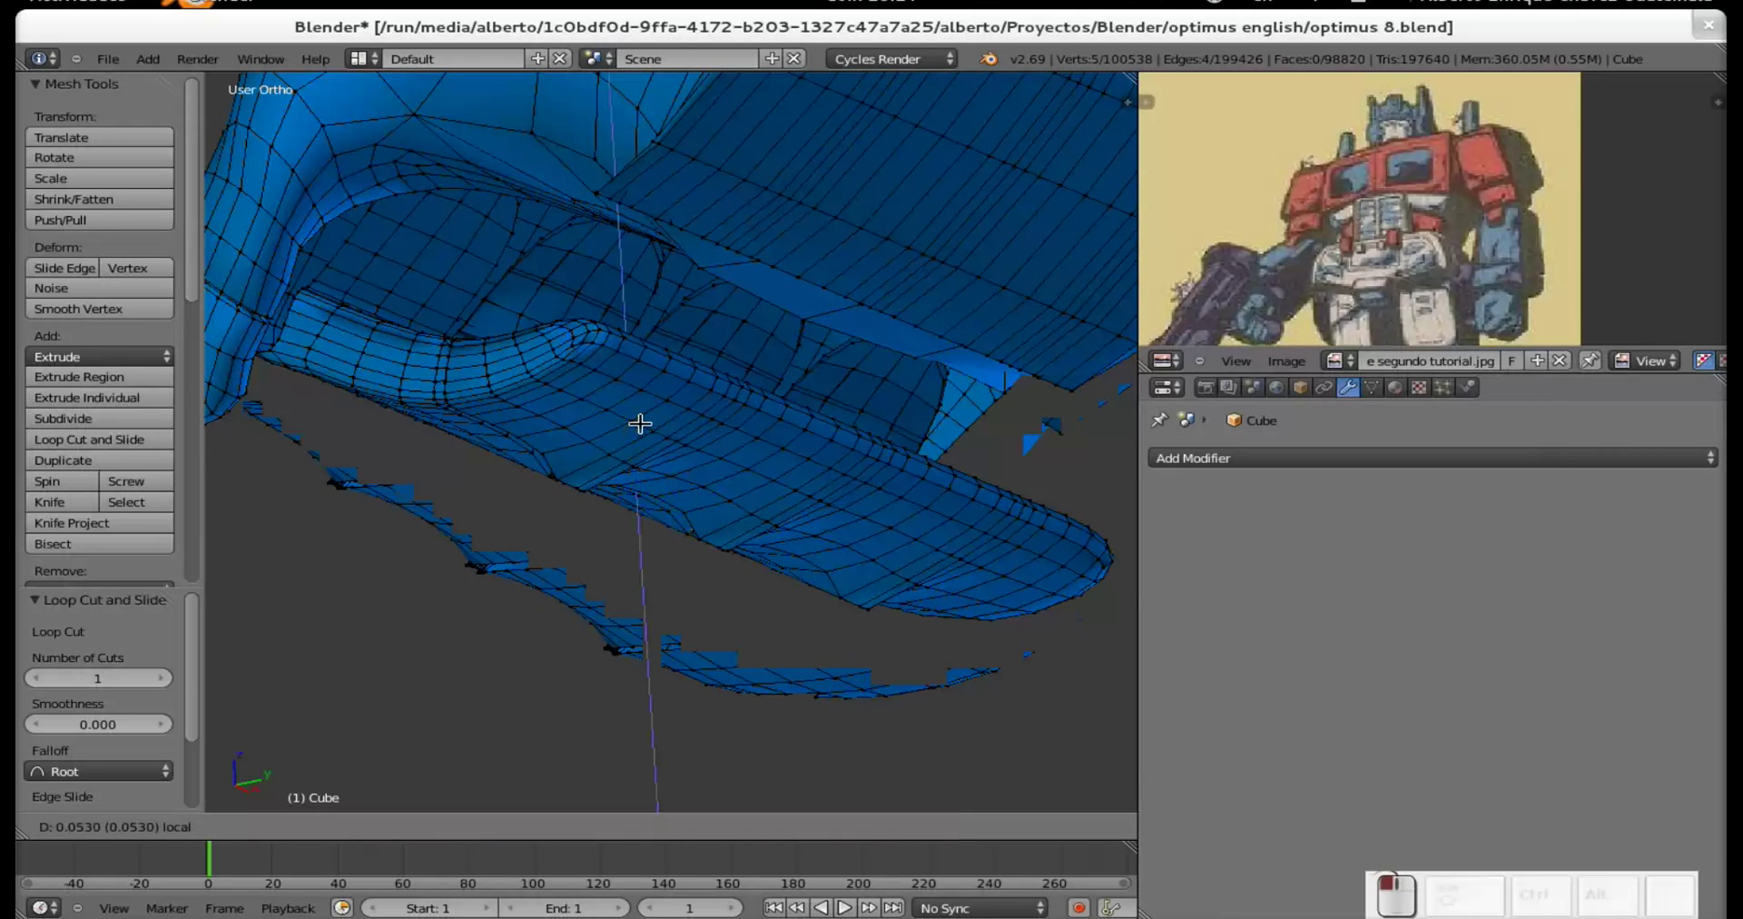
click(687, 483)
Add two adjacent edge loops across the third finger beside its existing joint loop.
middle_drag(836, 564, 843, 385)
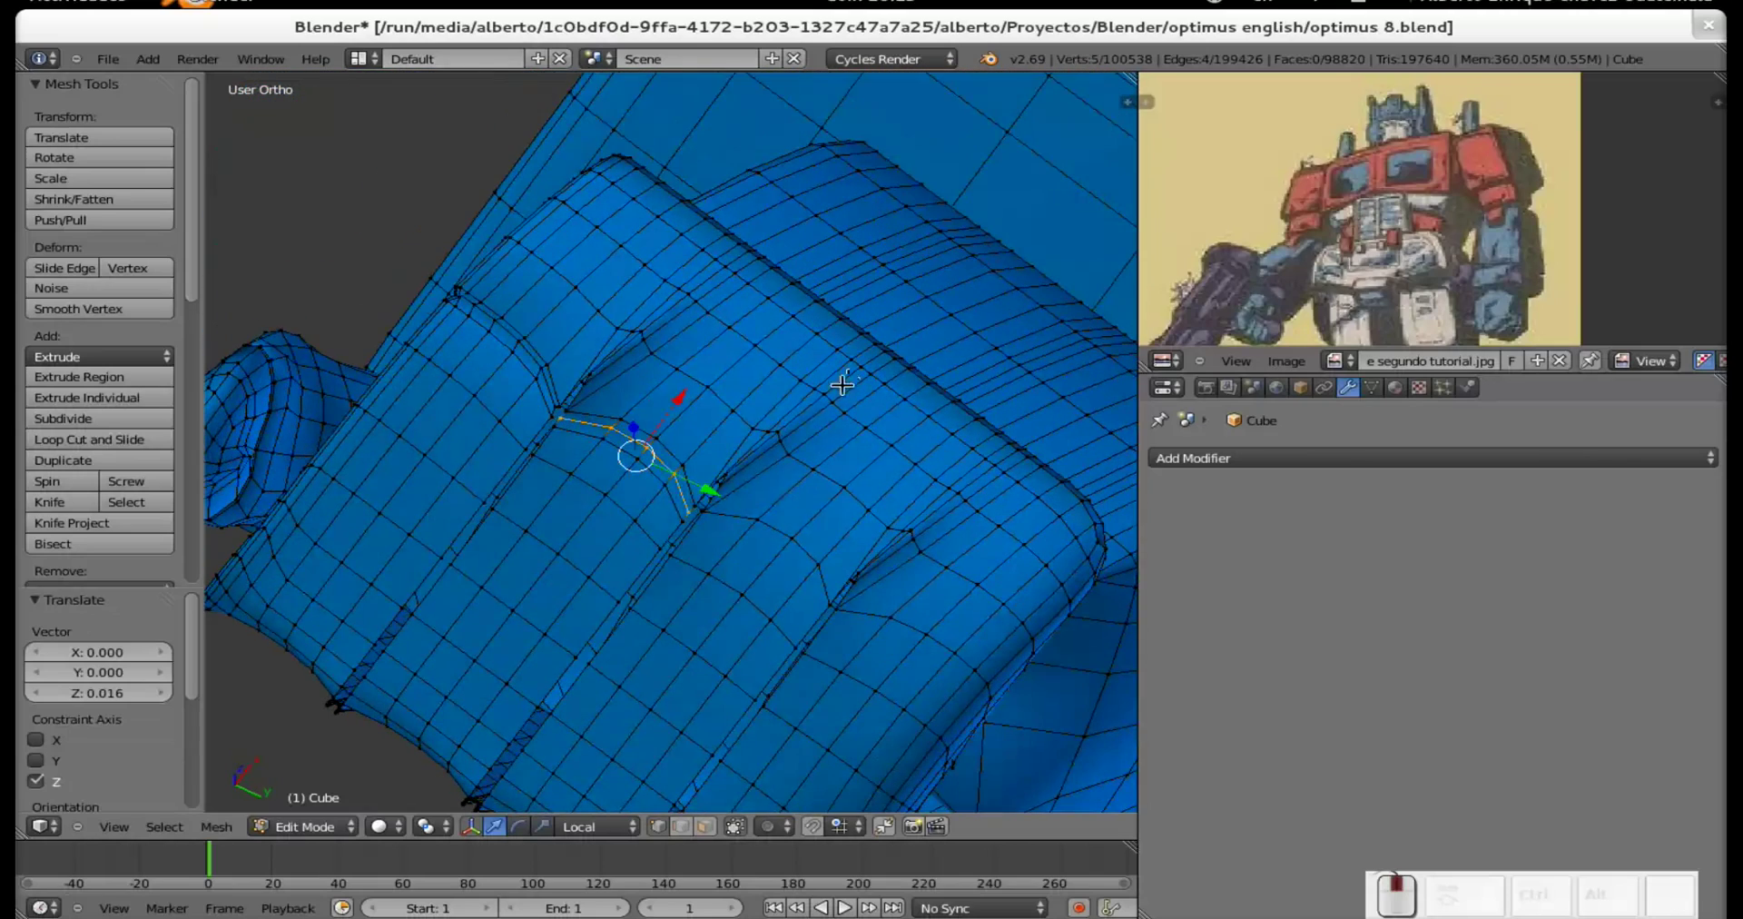
key(ctrl+r)
click(716, 531)
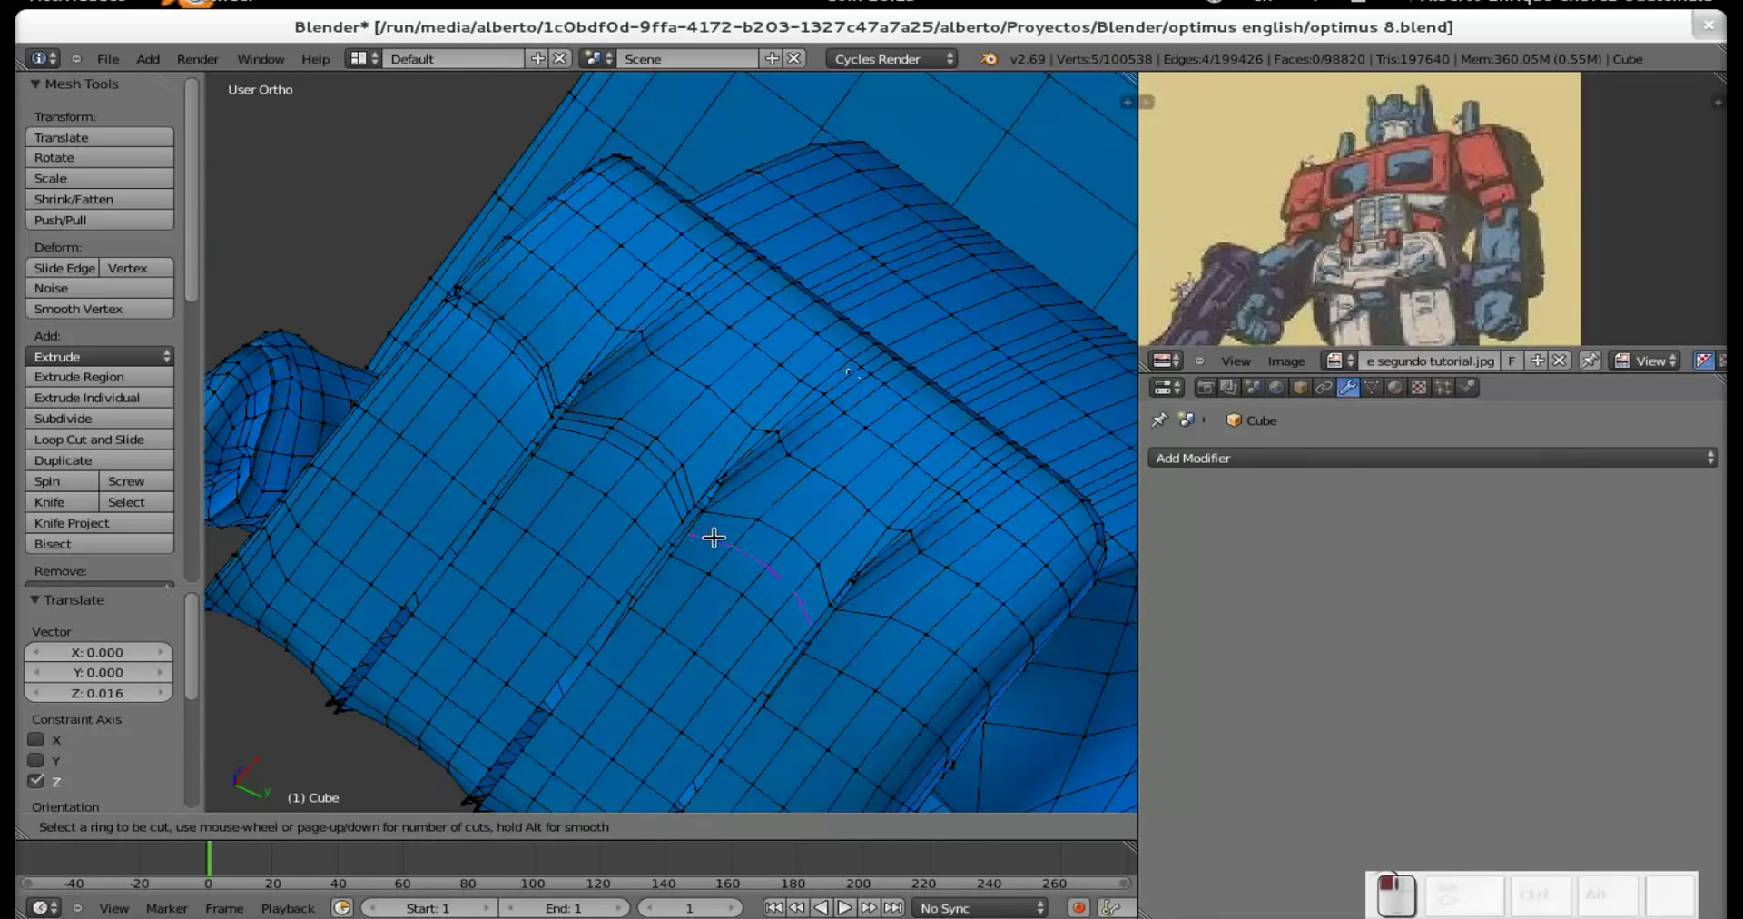
click(722, 535)
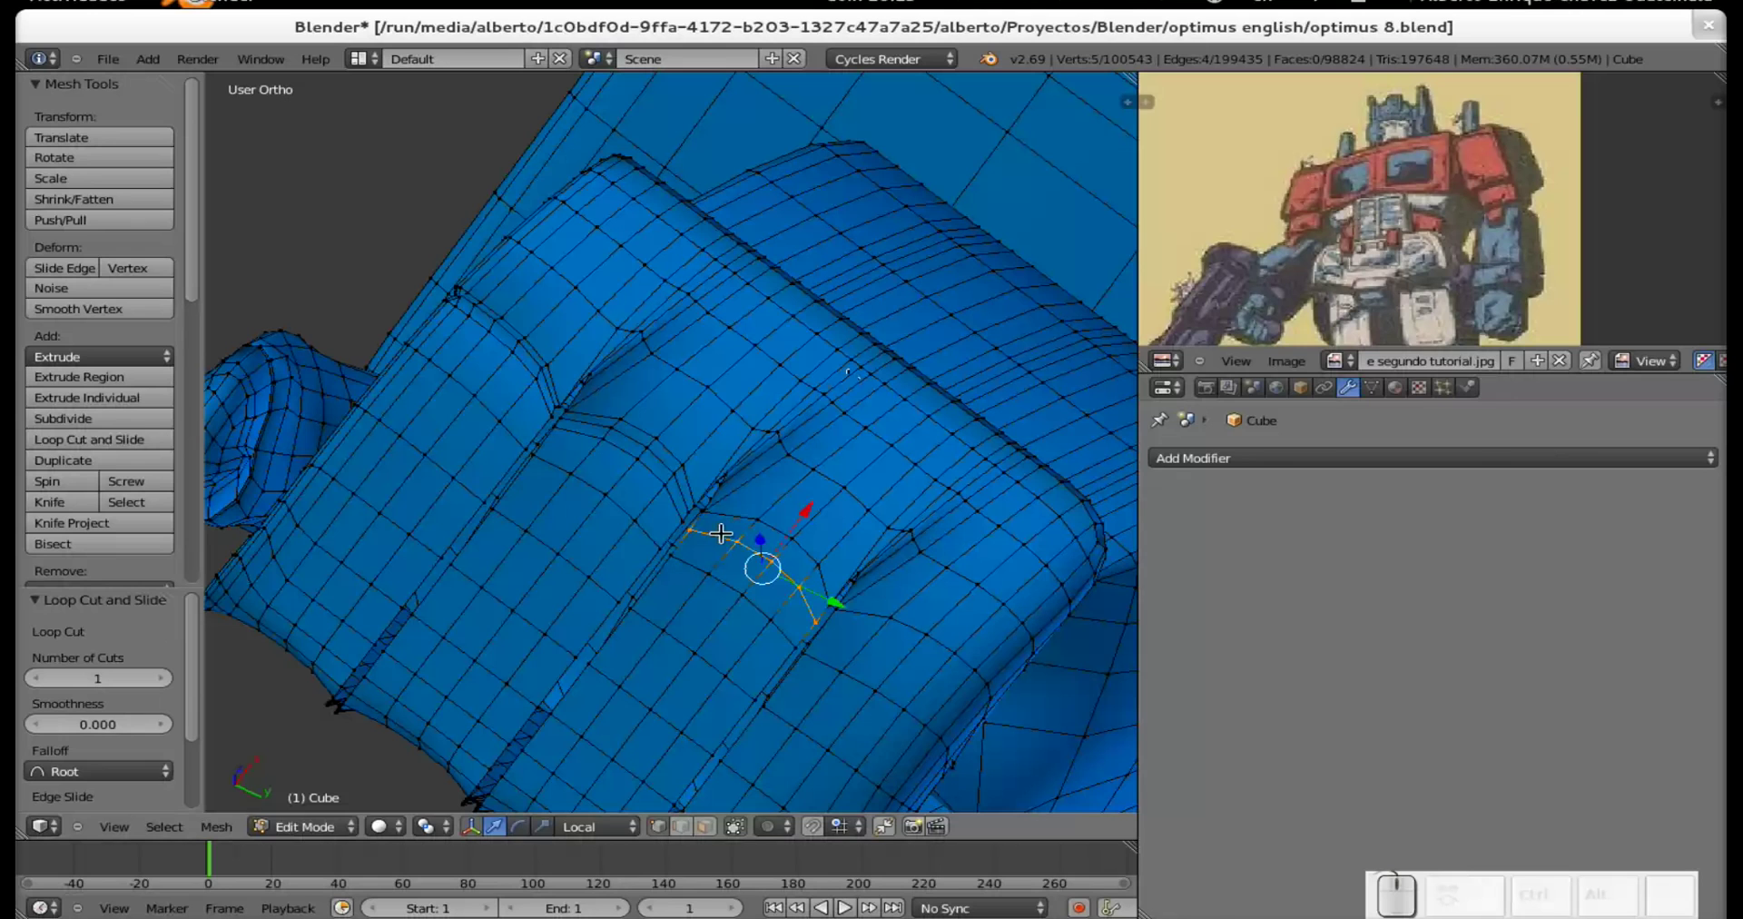
key(ctrl+r)
click(694, 519)
click(698, 522)
Move the third finger's middle joint loop about 0.054 in local Z to crease the joint.
middle_drag(701, 526, 766, 526)
key(g)
key(z)
key(z)
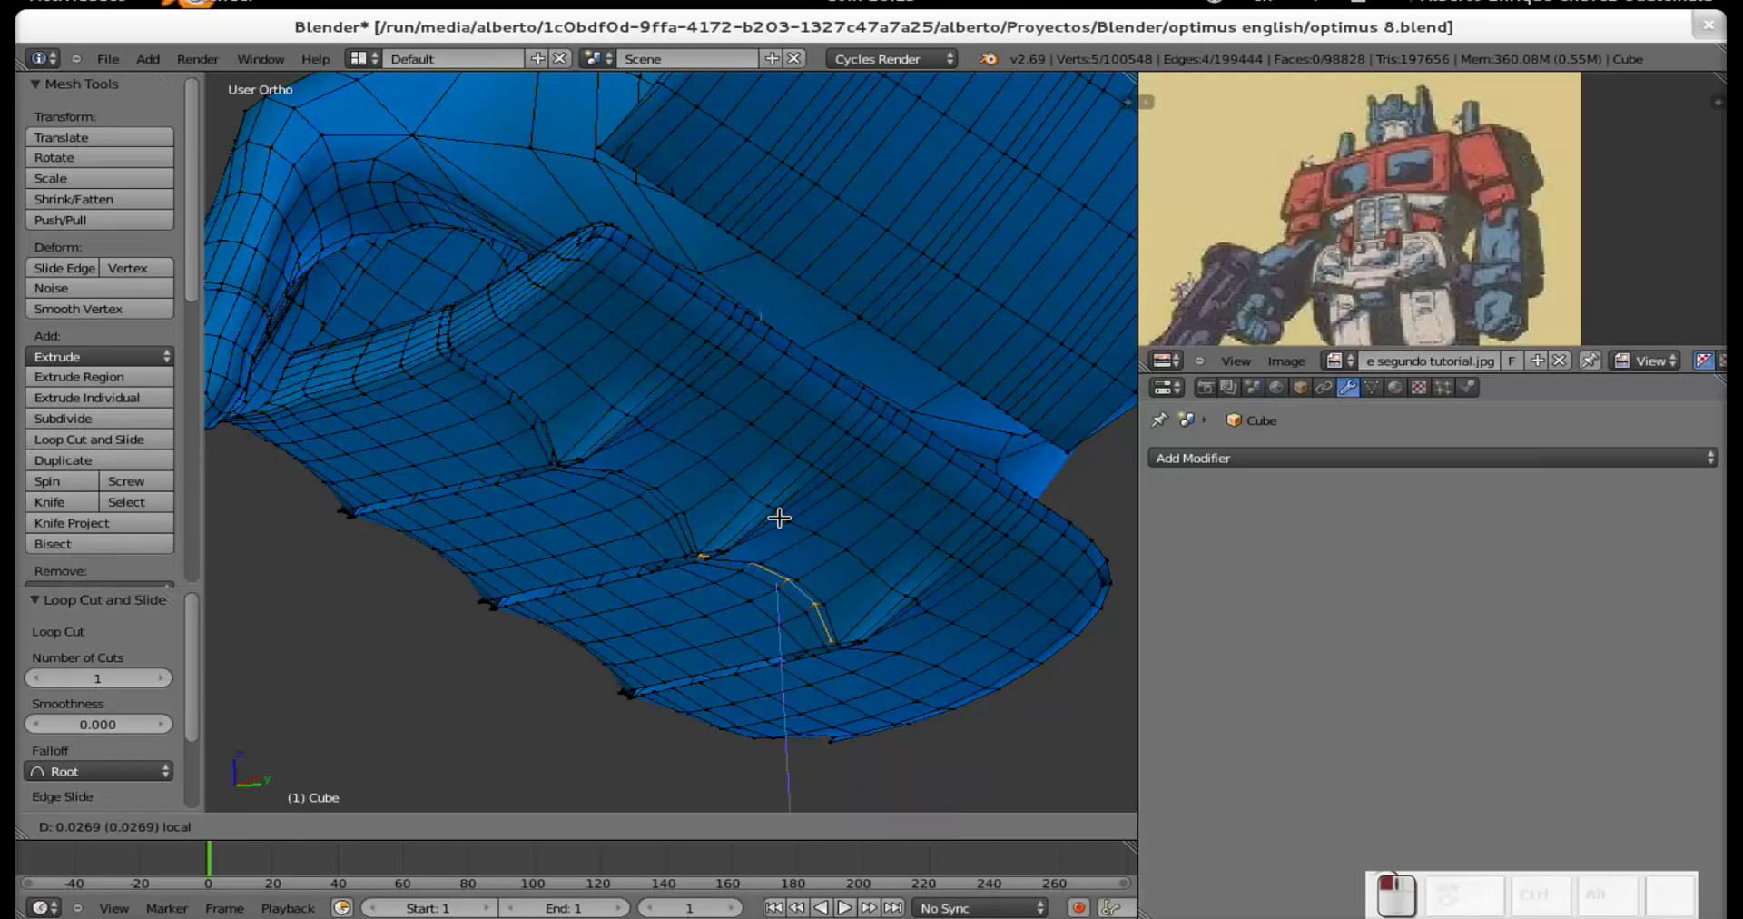
click(878, 552)
Add two adjacent edge loops across the fourth finger beside its existing joint loop.
middle_drag(878, 552, 957, 514)
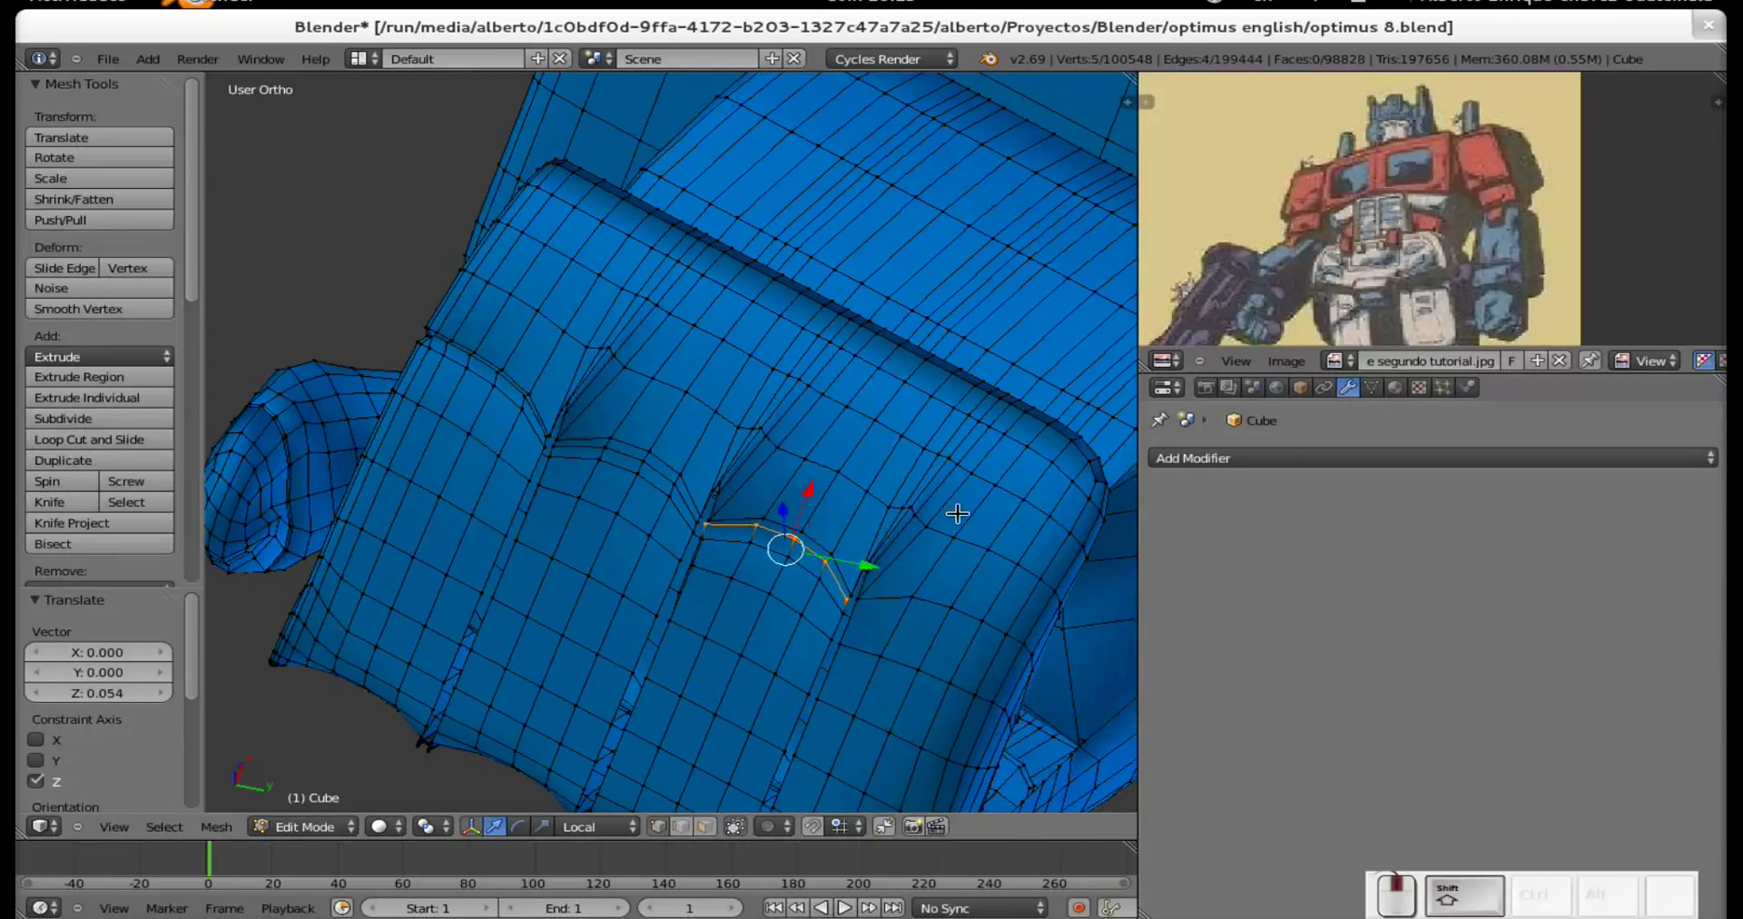
middle_drag(821, 590, 836, 597)
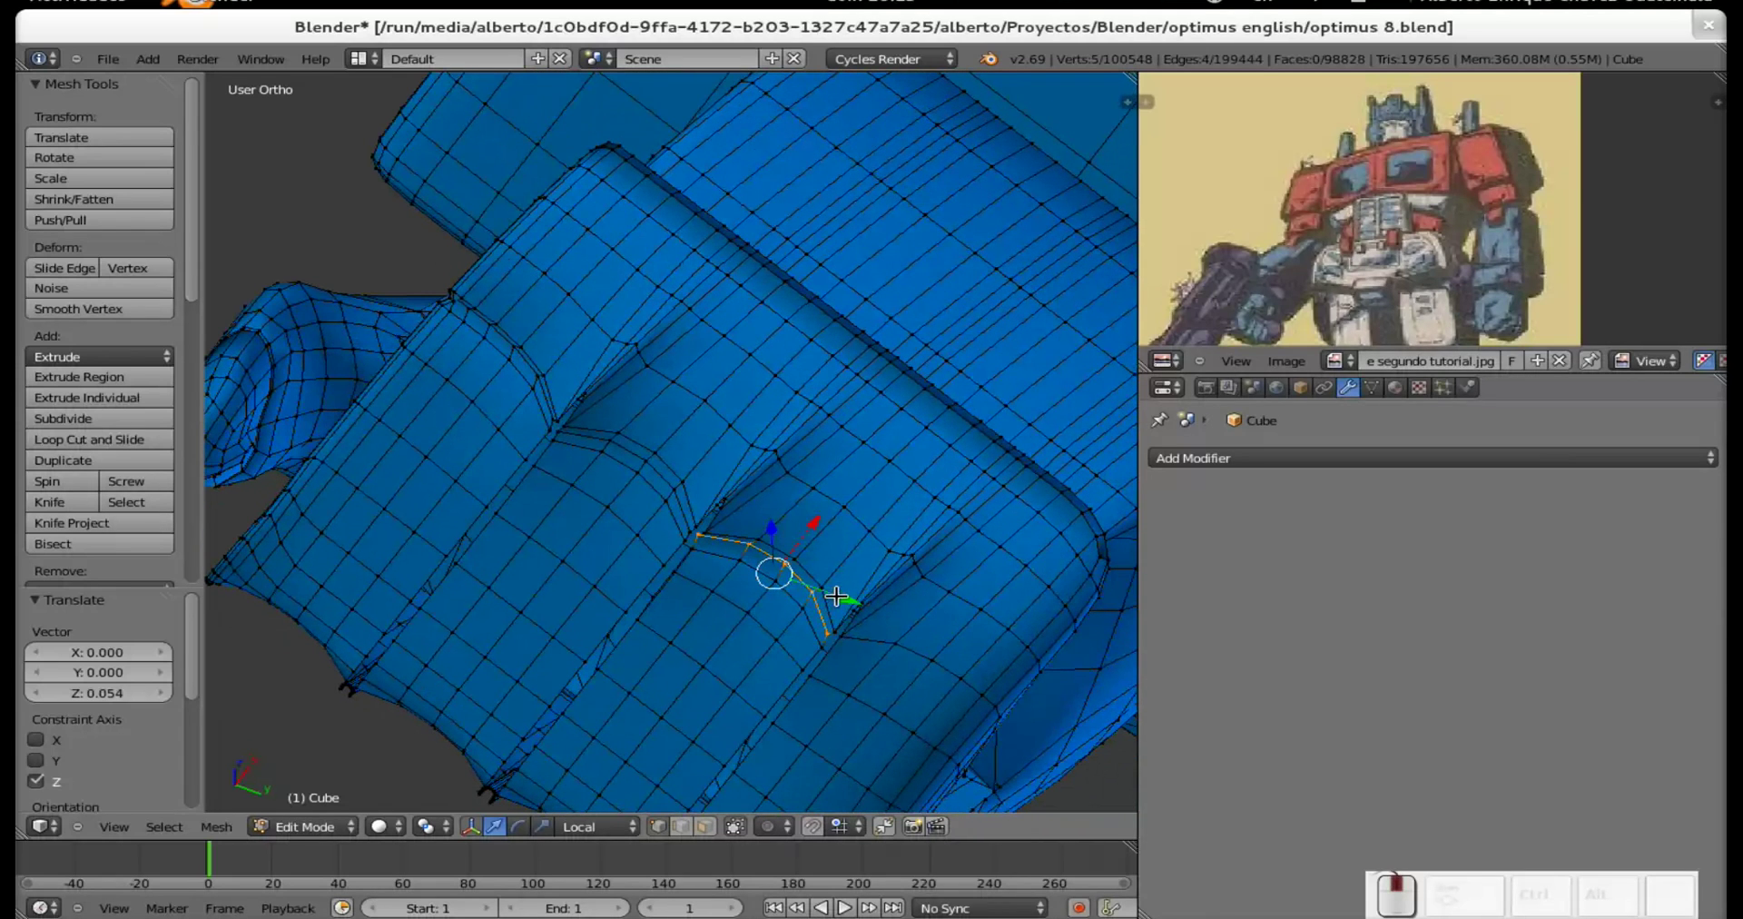
key(ctrl+r)
click(845, 651)
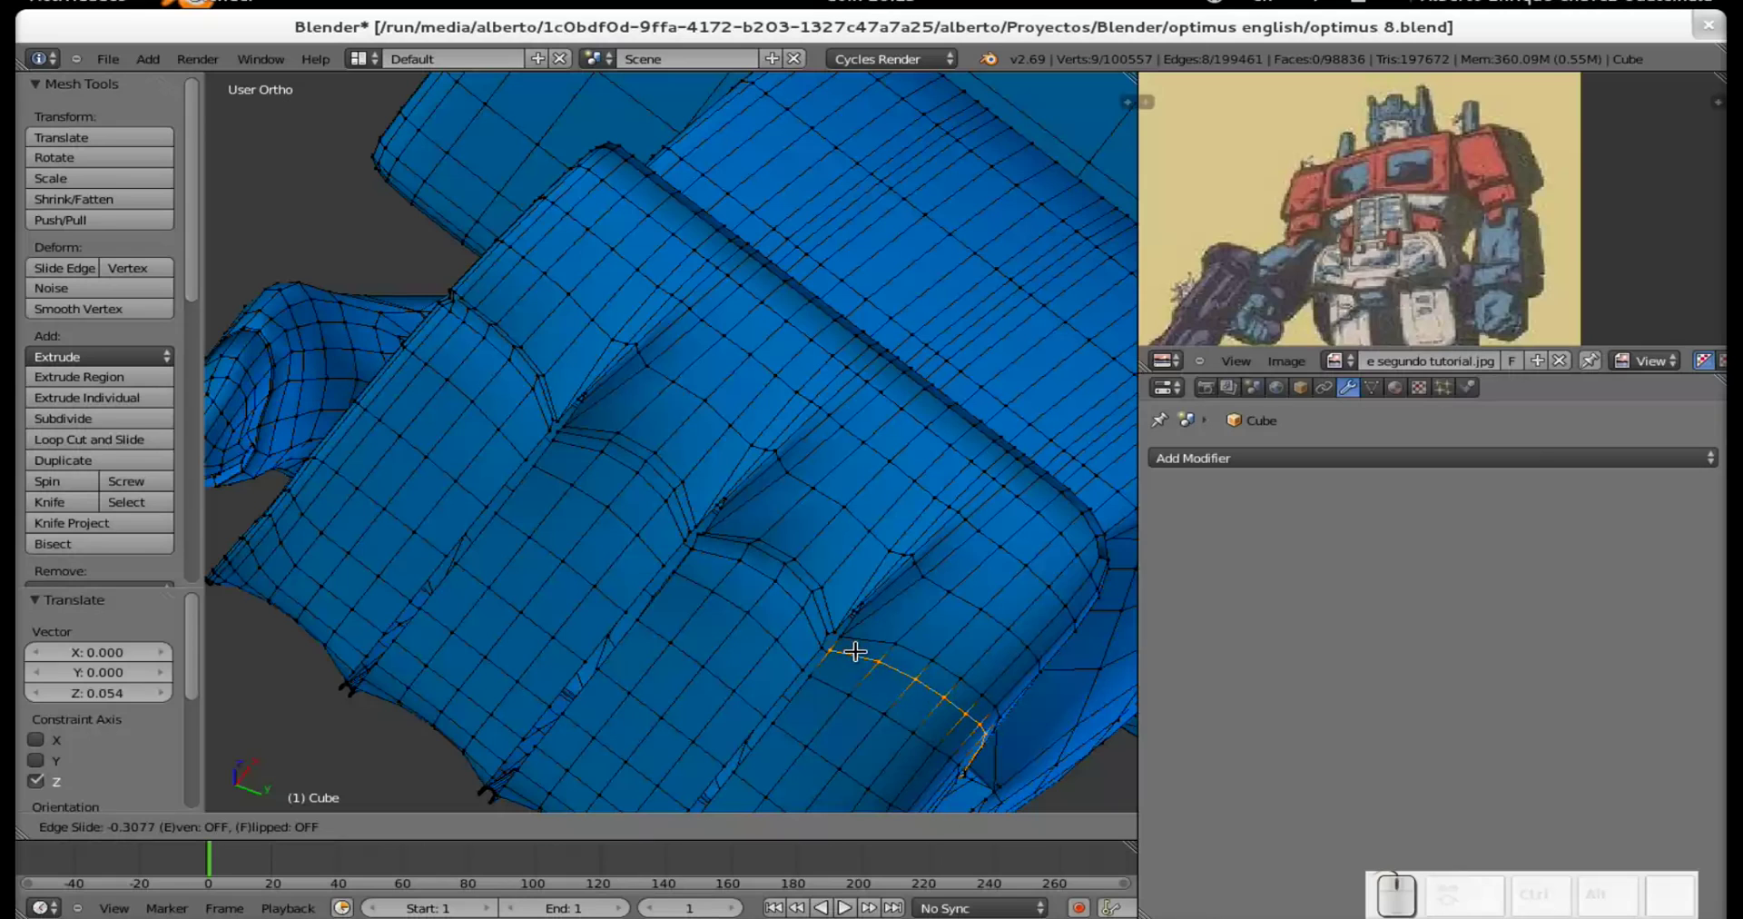
click(852, 651)
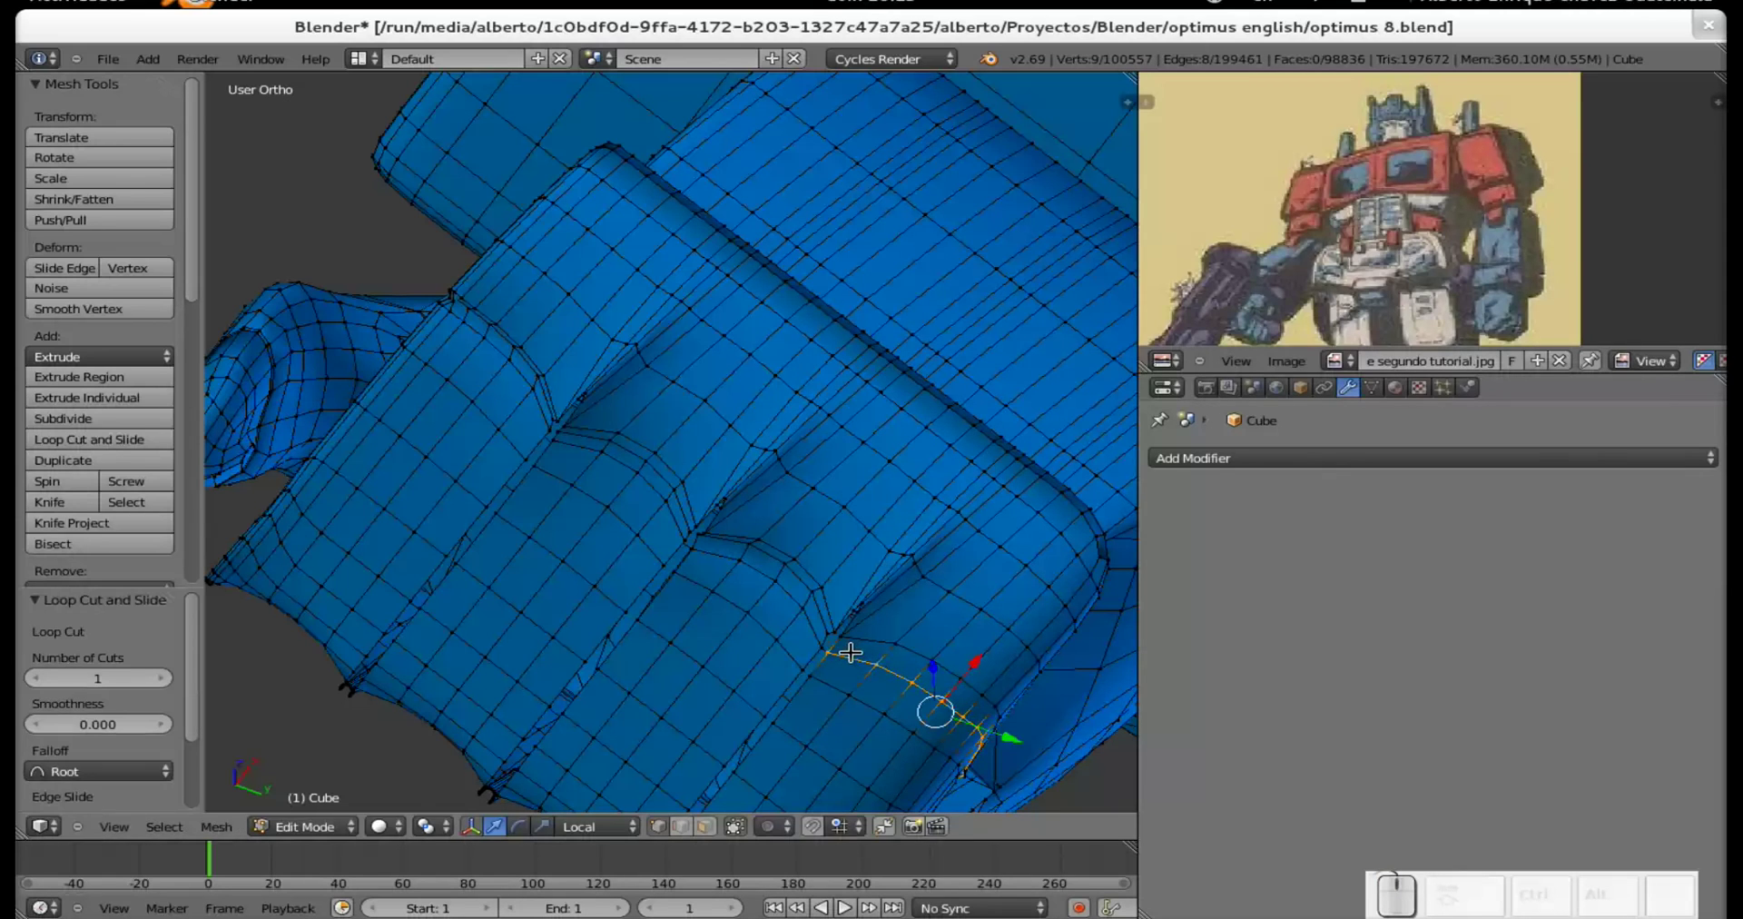
key(ctrl+r)
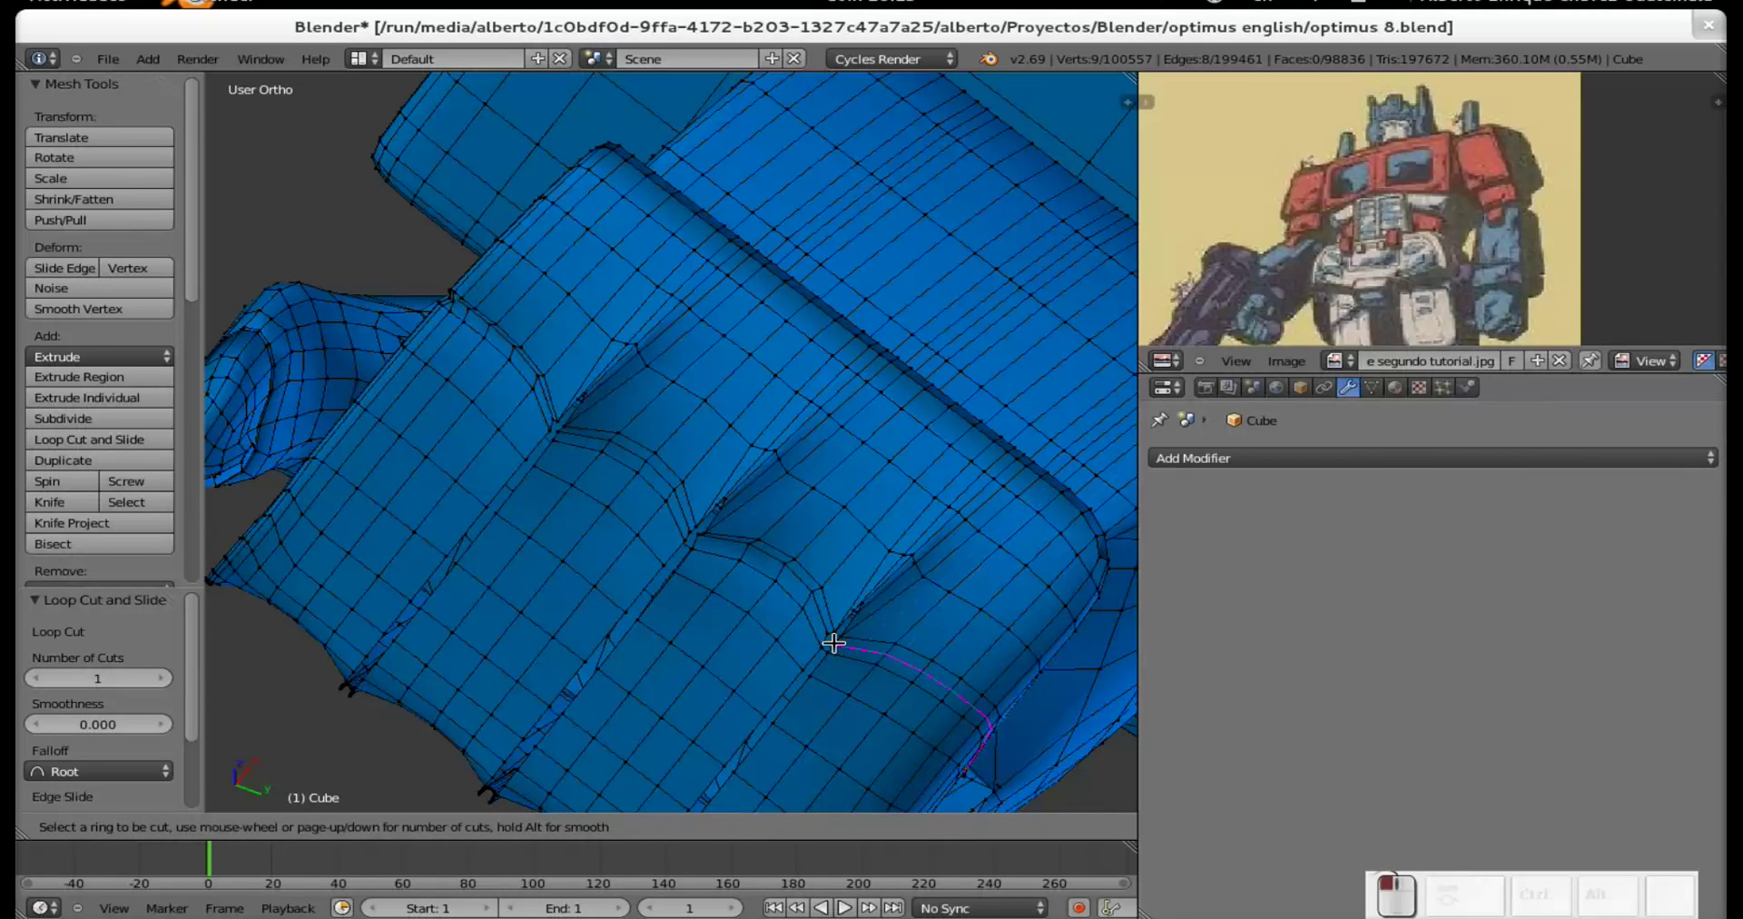
click(833, 643)
right_click(834, 643)
Move the fourth finger's middle joint loop about 0.046 in local Z to crease the joint.
mouse_move(936, 596)
middle_down()
mouse_move(941, 626)
mouse_move(954, 605)
middle_up()
drag(912, 543, 916, 540)
middle_drag(564, 518, 684, 346)
scroll(657, 544, up, 2)
scroll(658, 545, down, 2)
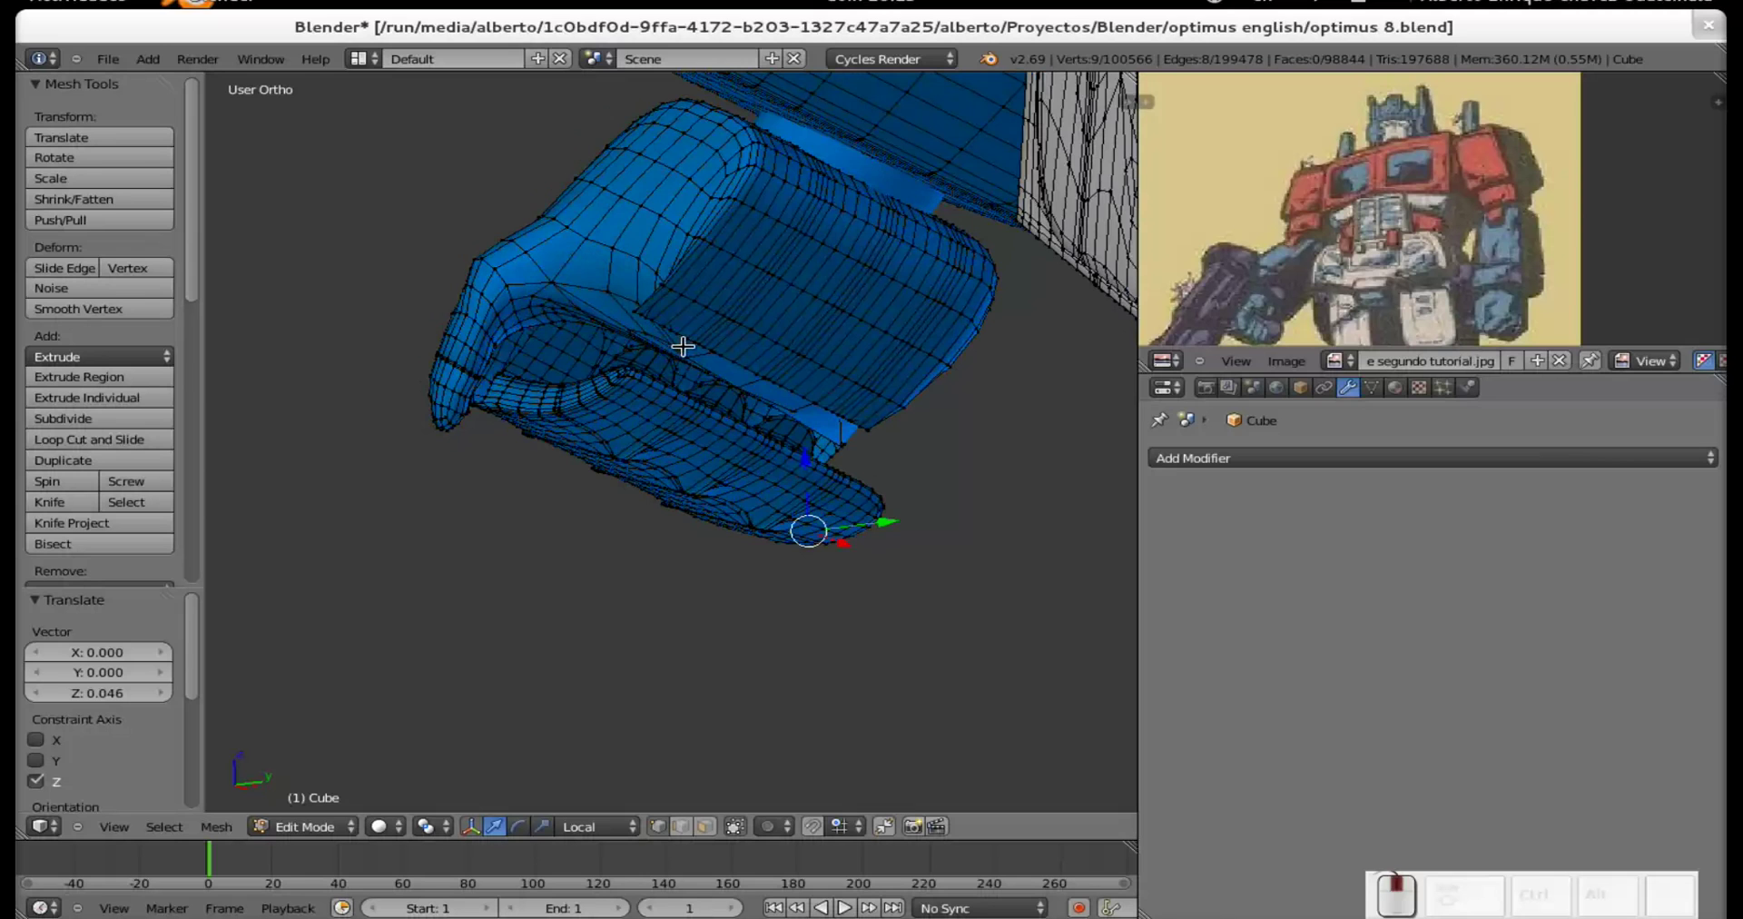
scroll(662, 310, up, 1)
scroll(662, 310, up, 3)
shift+middle_drag(642, 281, 678, 640)
right_click(590, 284)
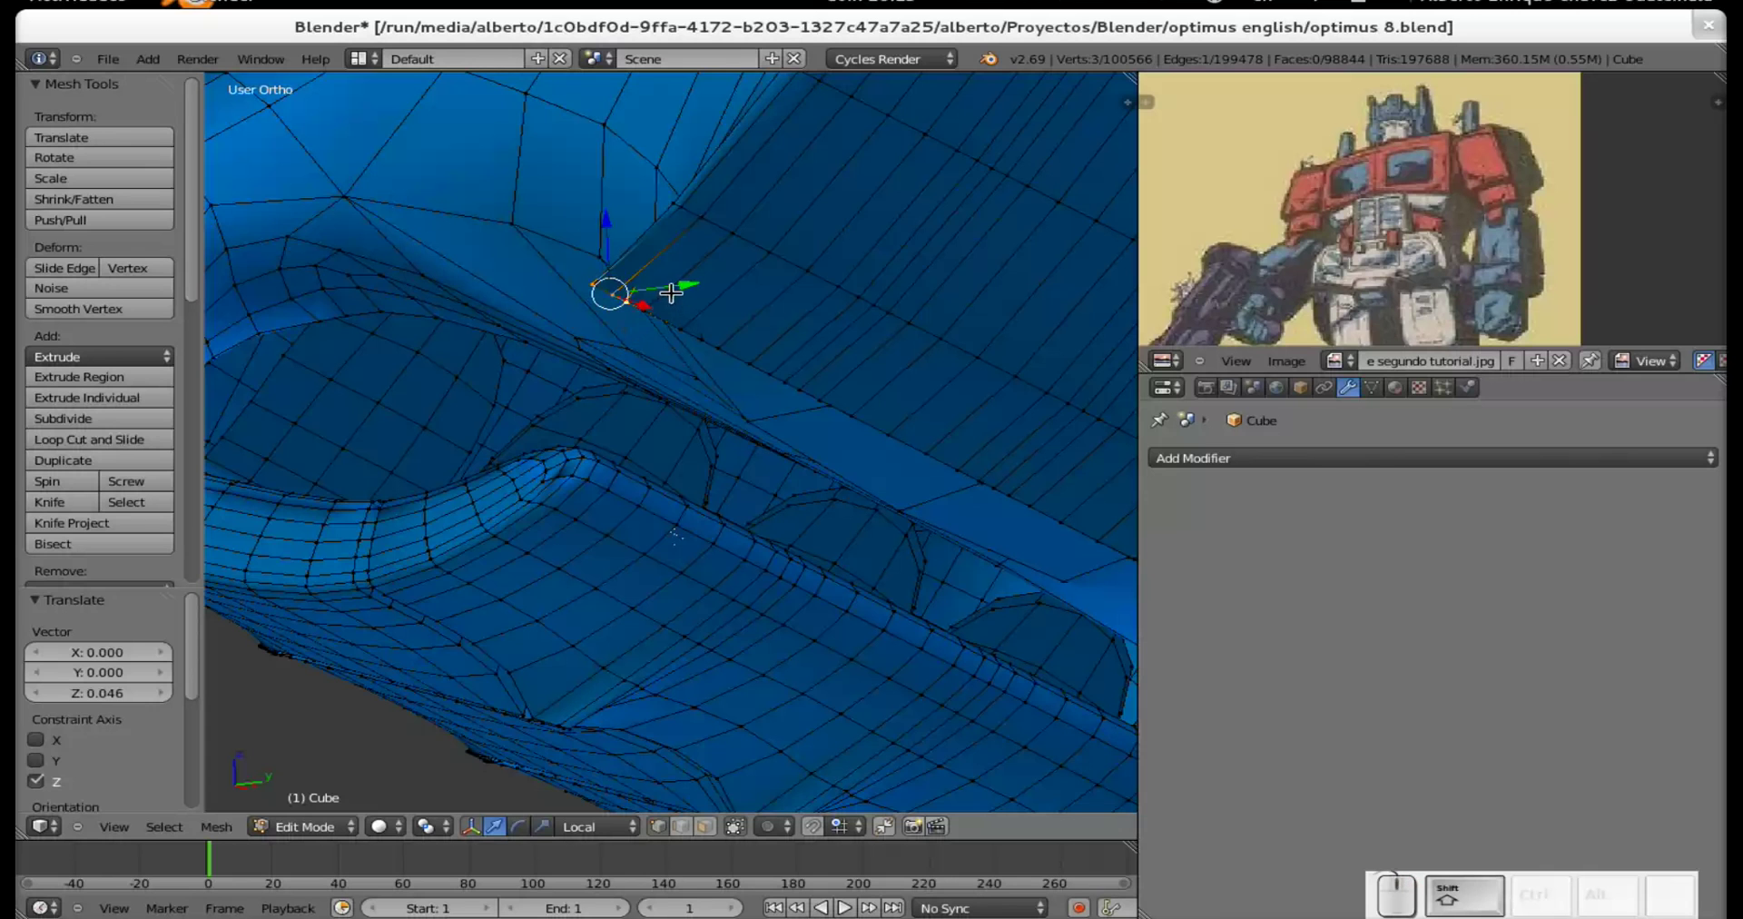
scroll(668, 308, down, 2)
middle_drag(672, 372, 627, 358)
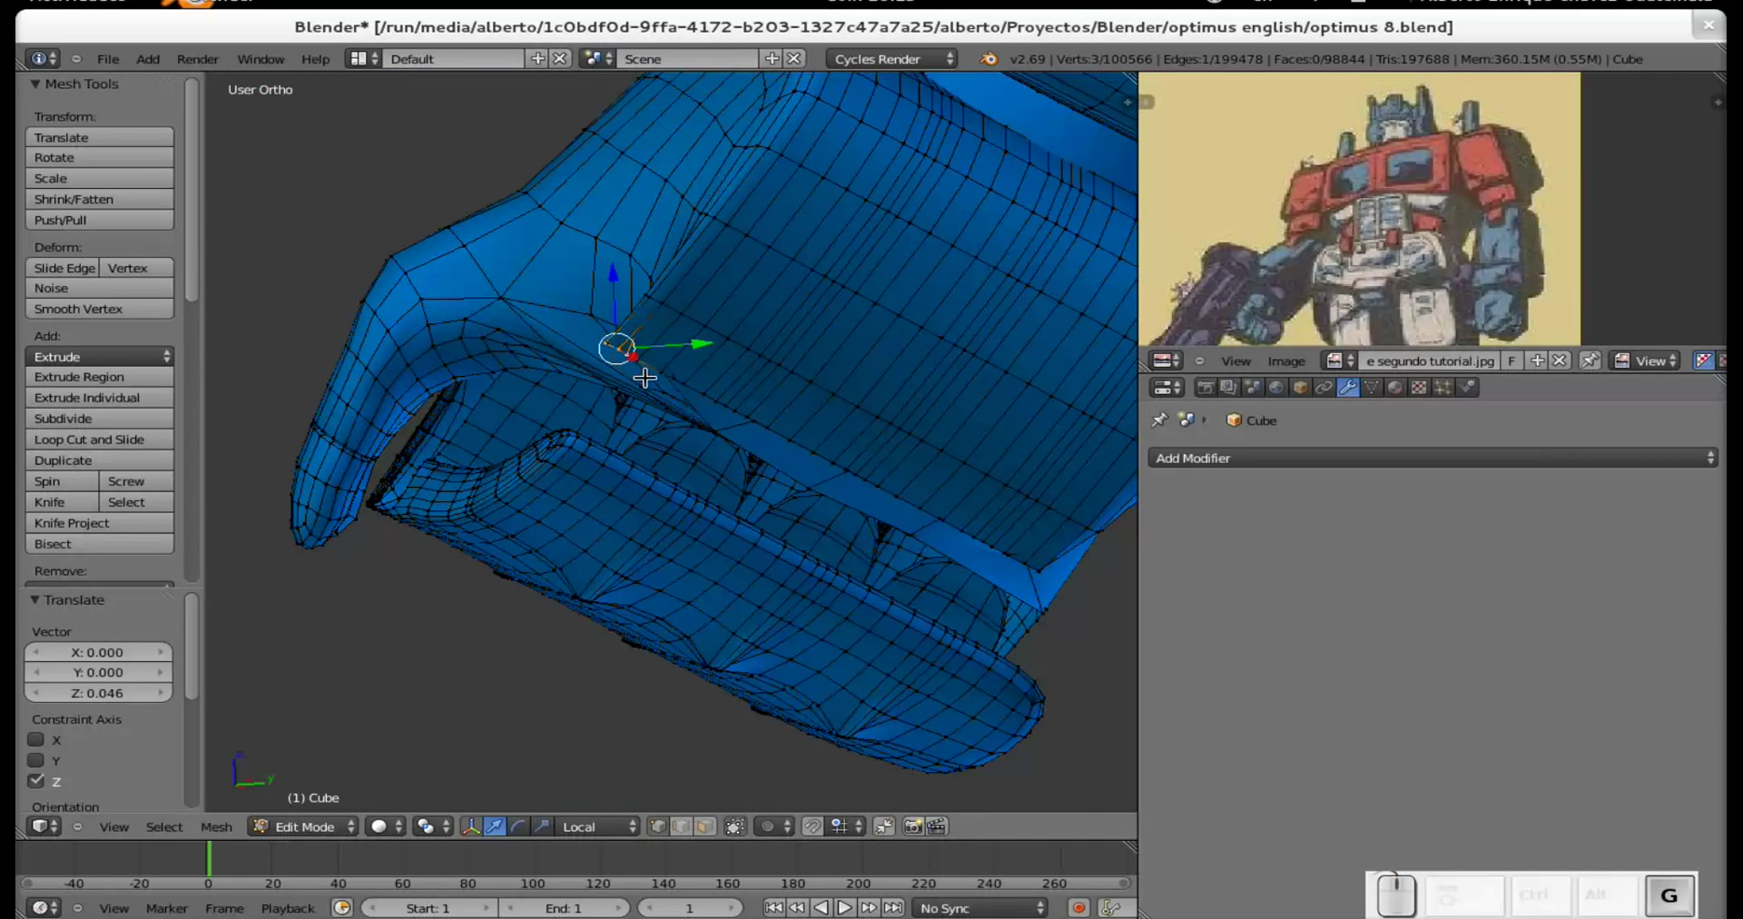
key(g)
key(Return)
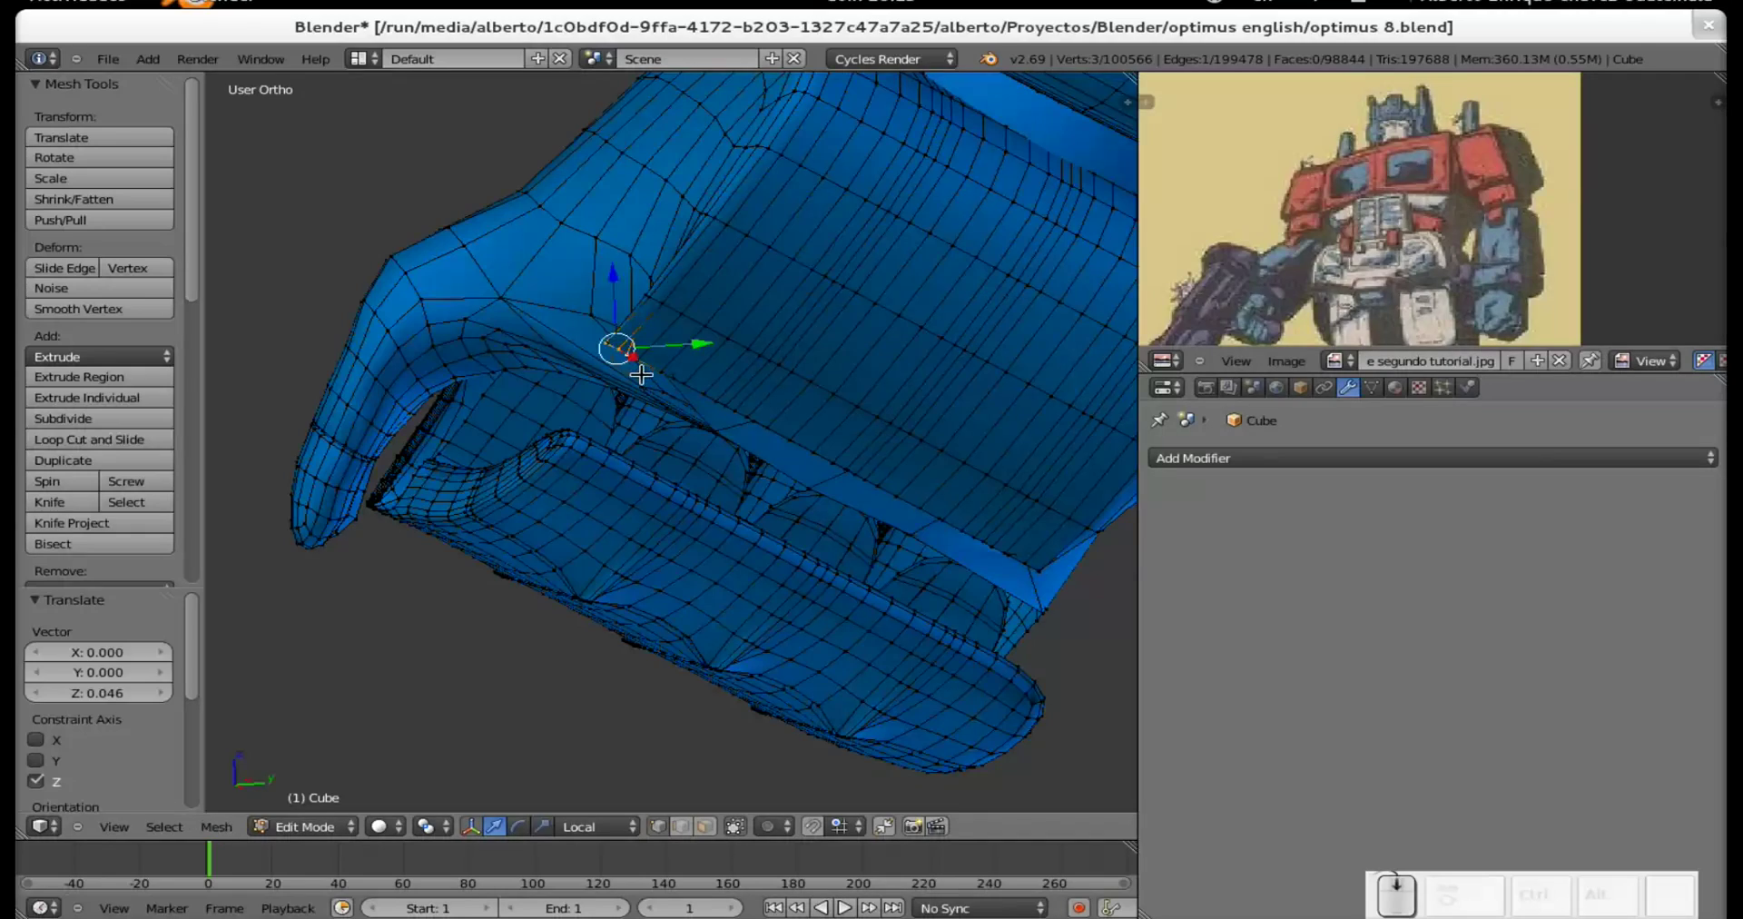
Switch the model to Object Mode and inspect the creased fingers, the hand and the robot's whole body.
scroll(603, 452, down, 6)
middle_drag(558, 477, 674, 451)
scroll(675, 451, up, 4)
scroll(675, 452, up, 6)
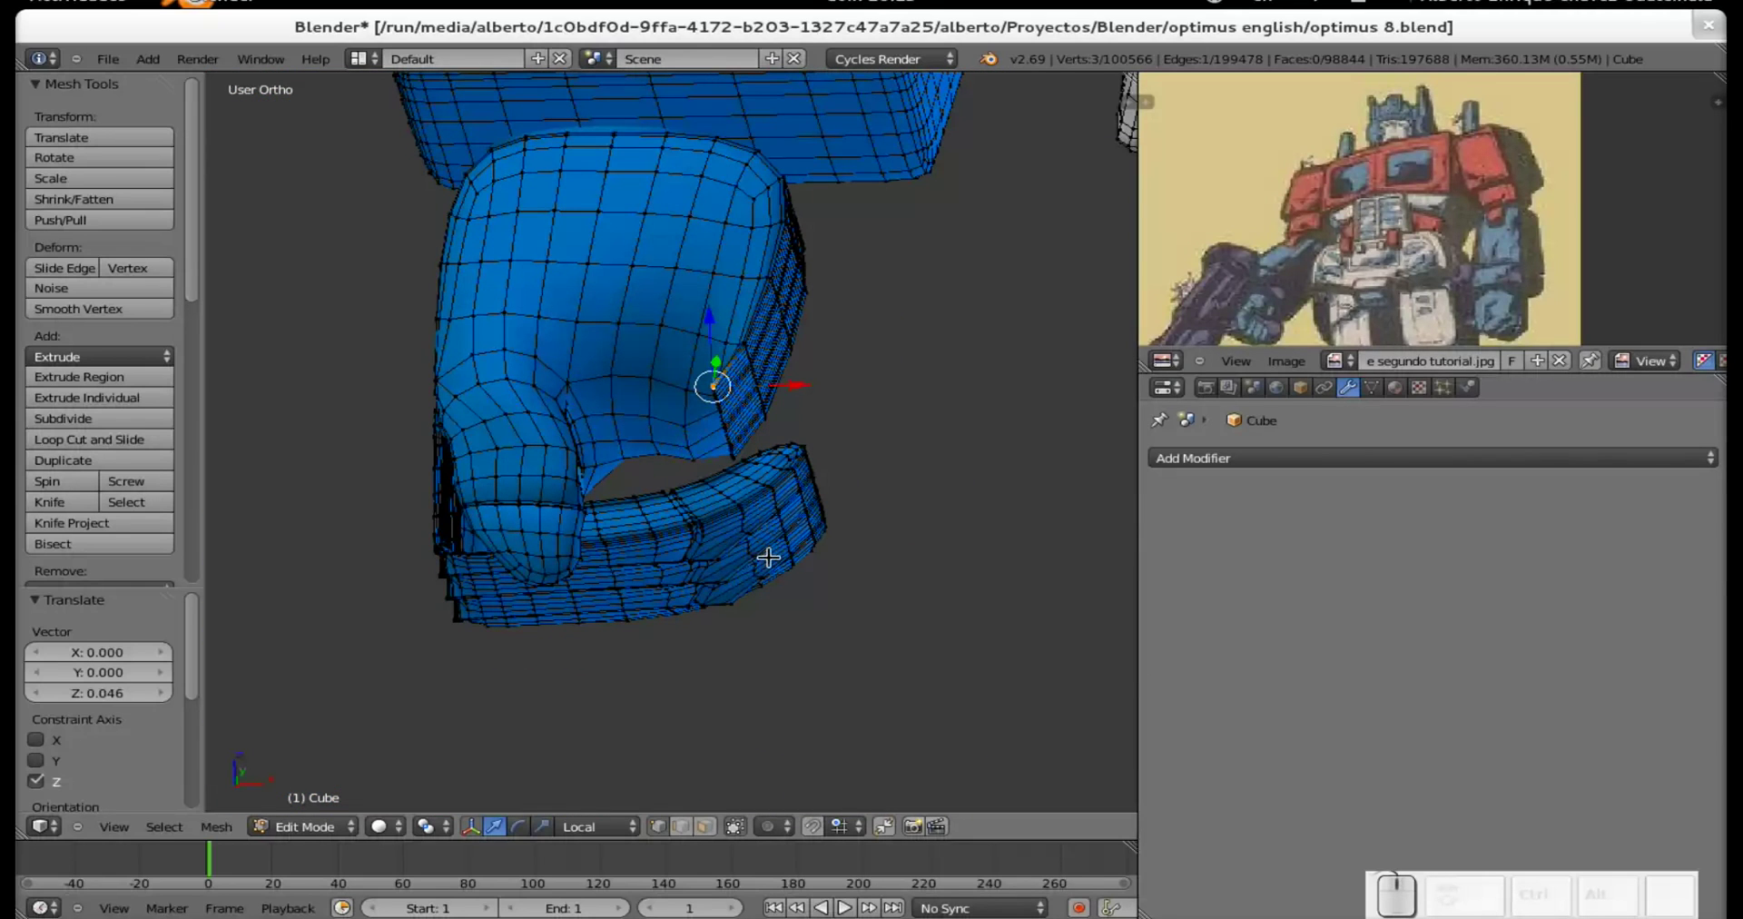
scroll(765, 554, down, 7)
key(Tab)
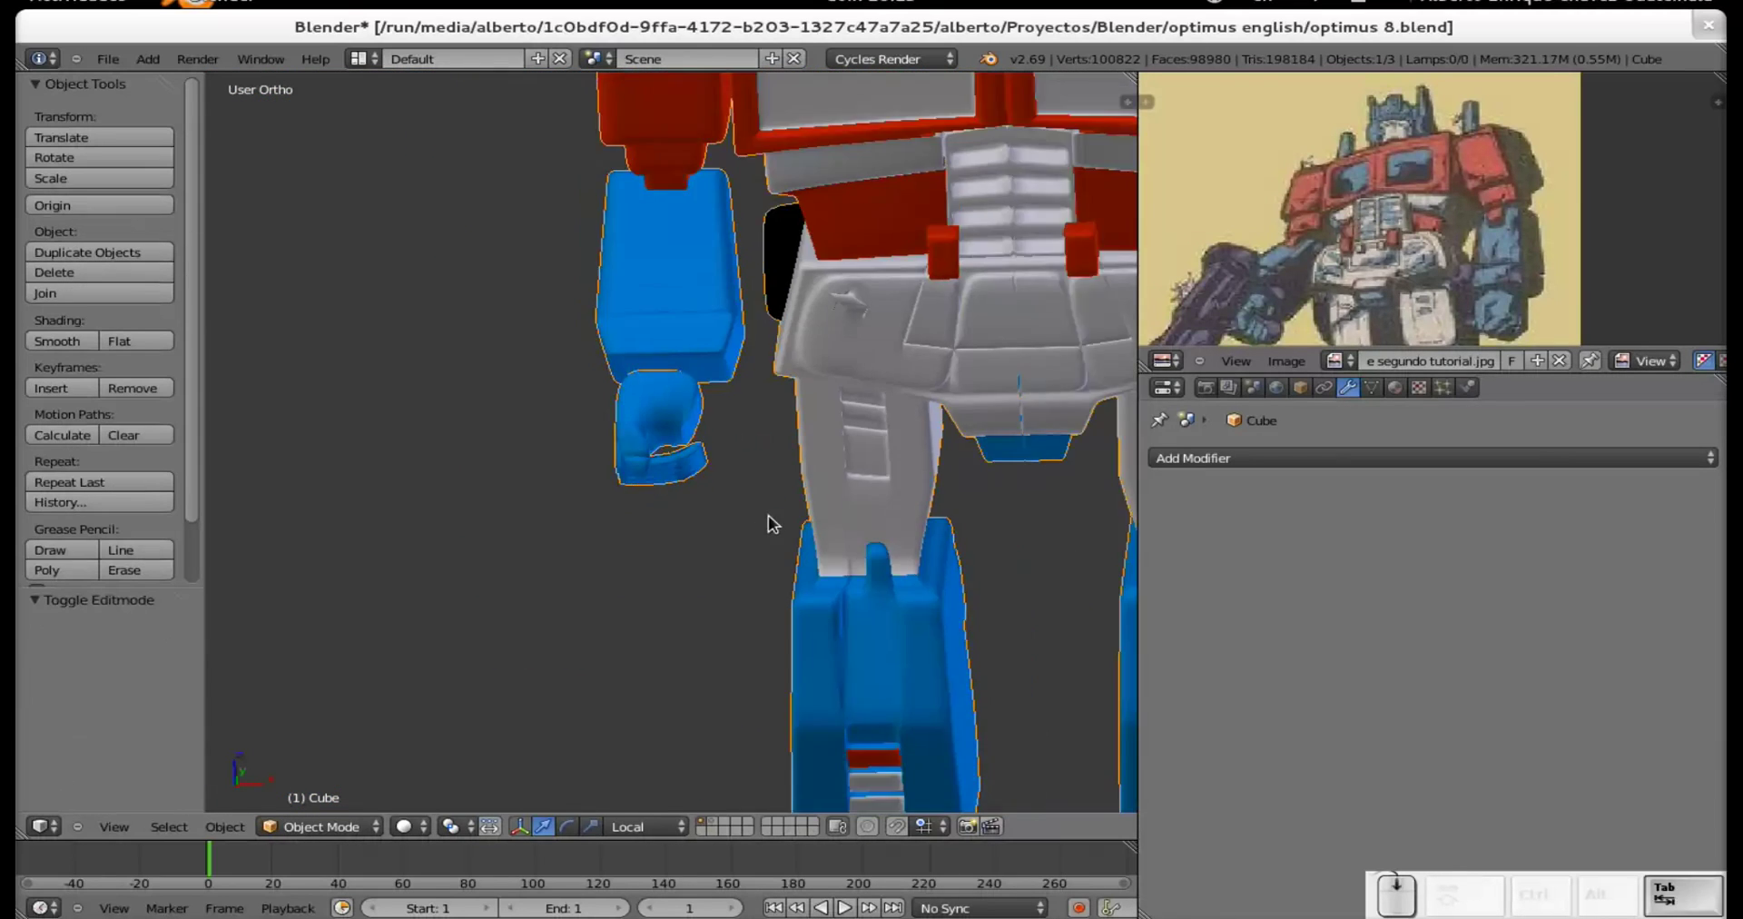
middle_drag(958, 443, 938, 392)
scroll(895, 403, up, 5)
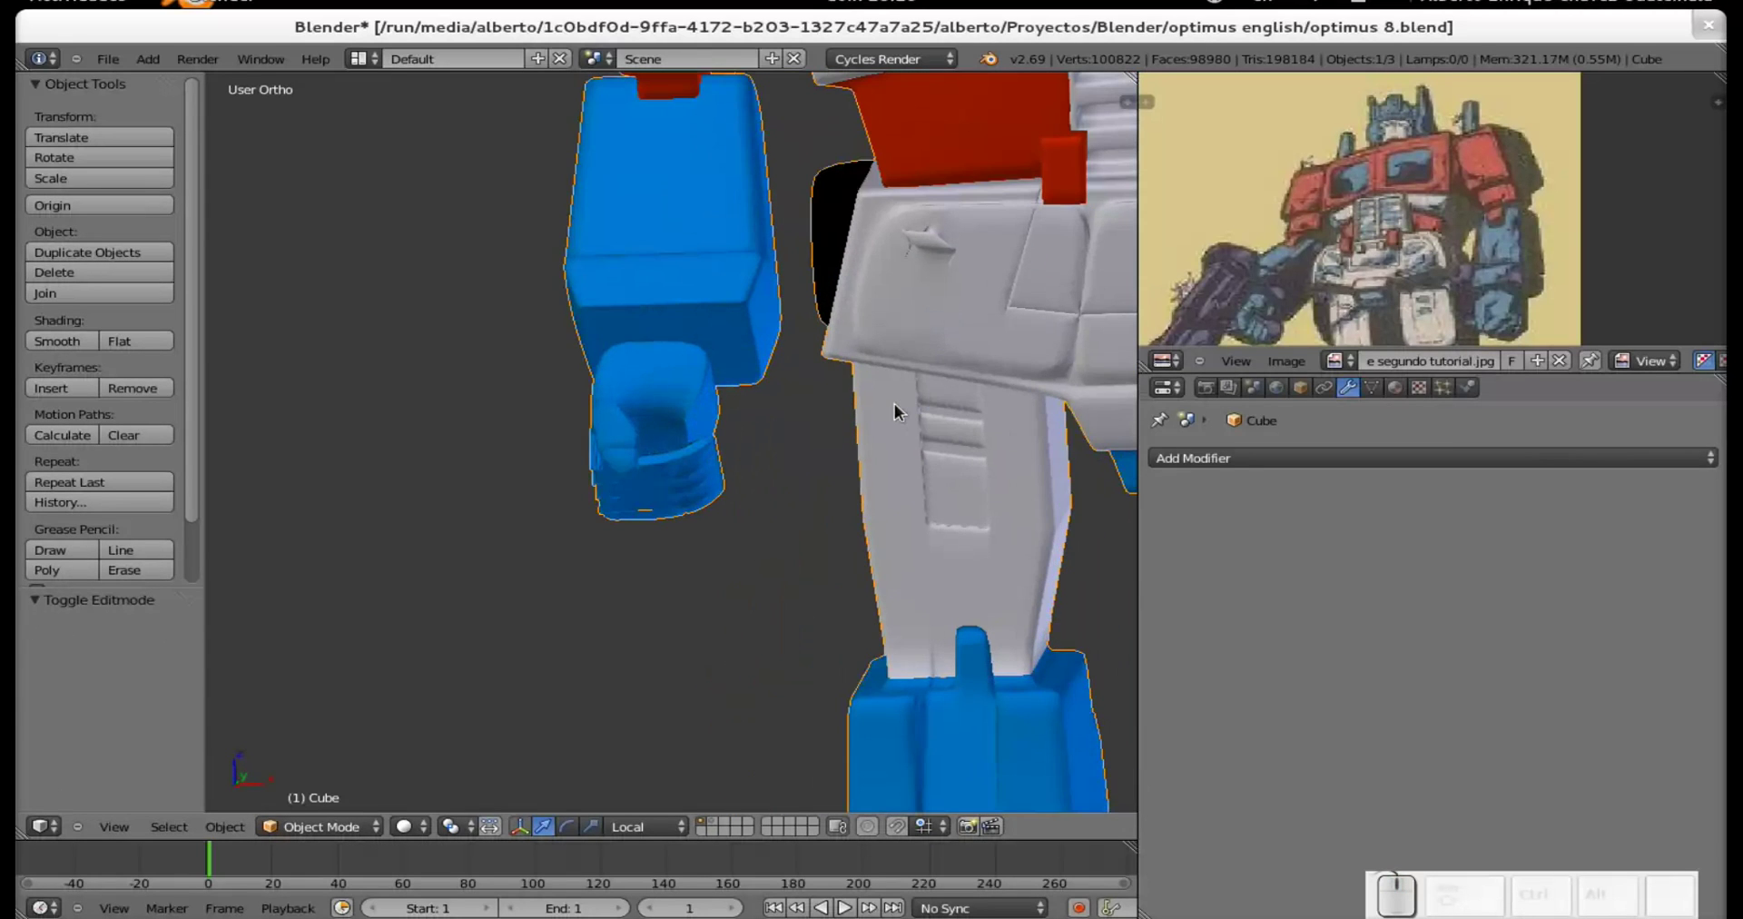
scroll(891, 405, down, 2)
scroll(772, 461, down, 3)
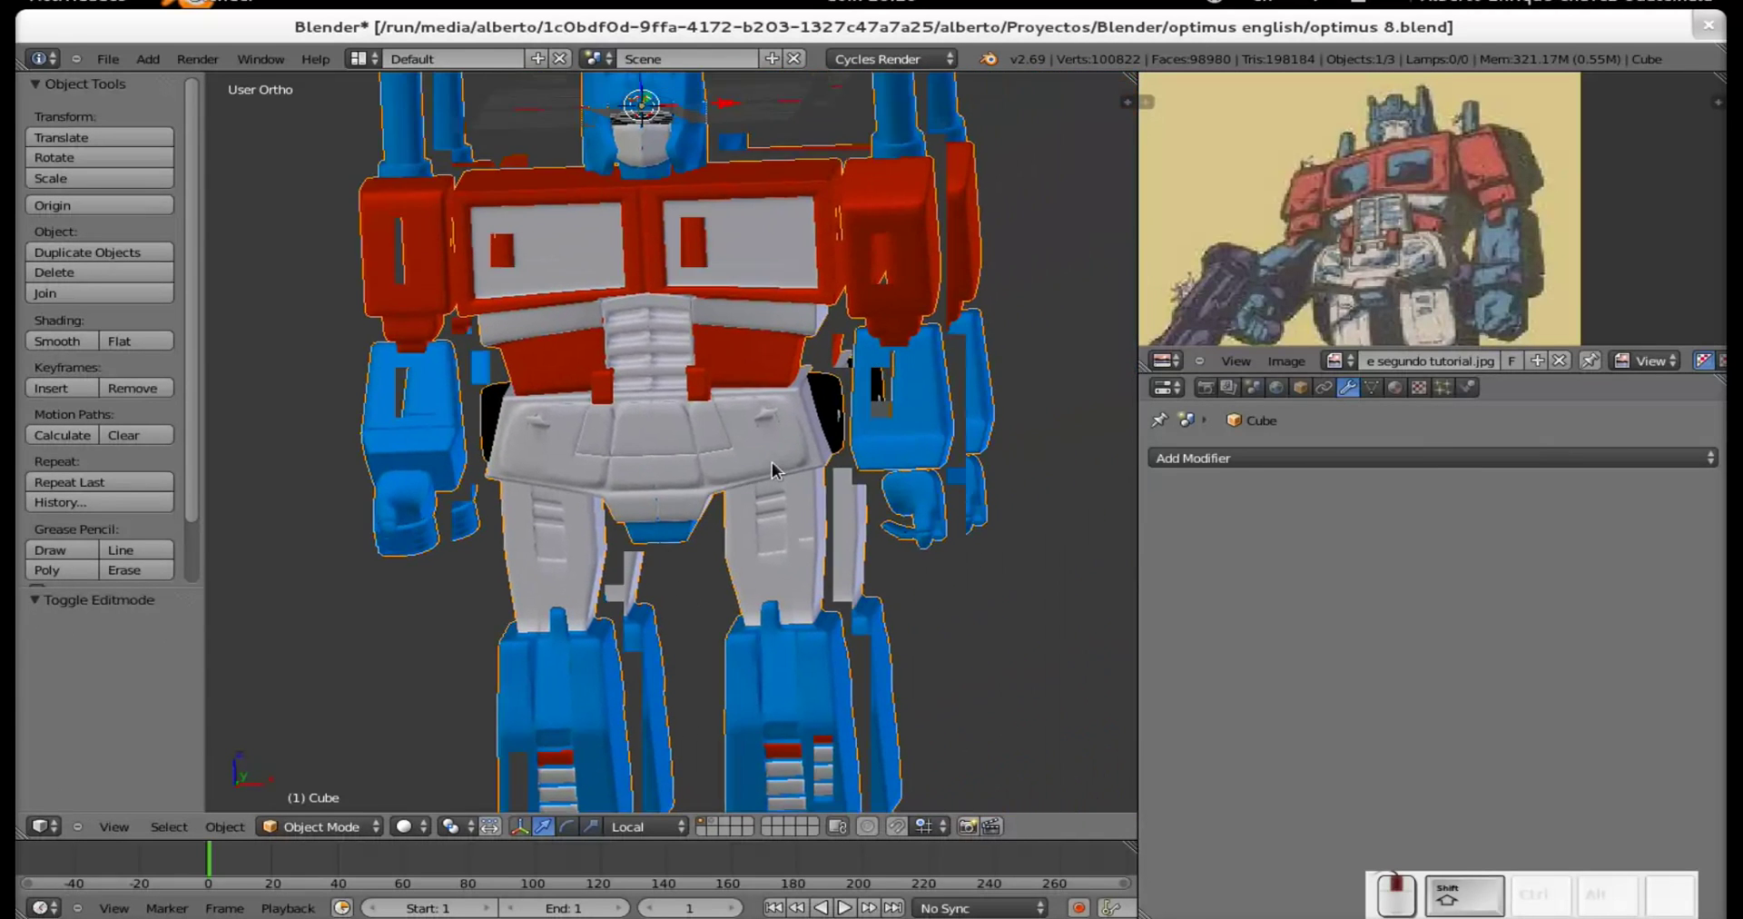
scroll(769, 459, up, 6)
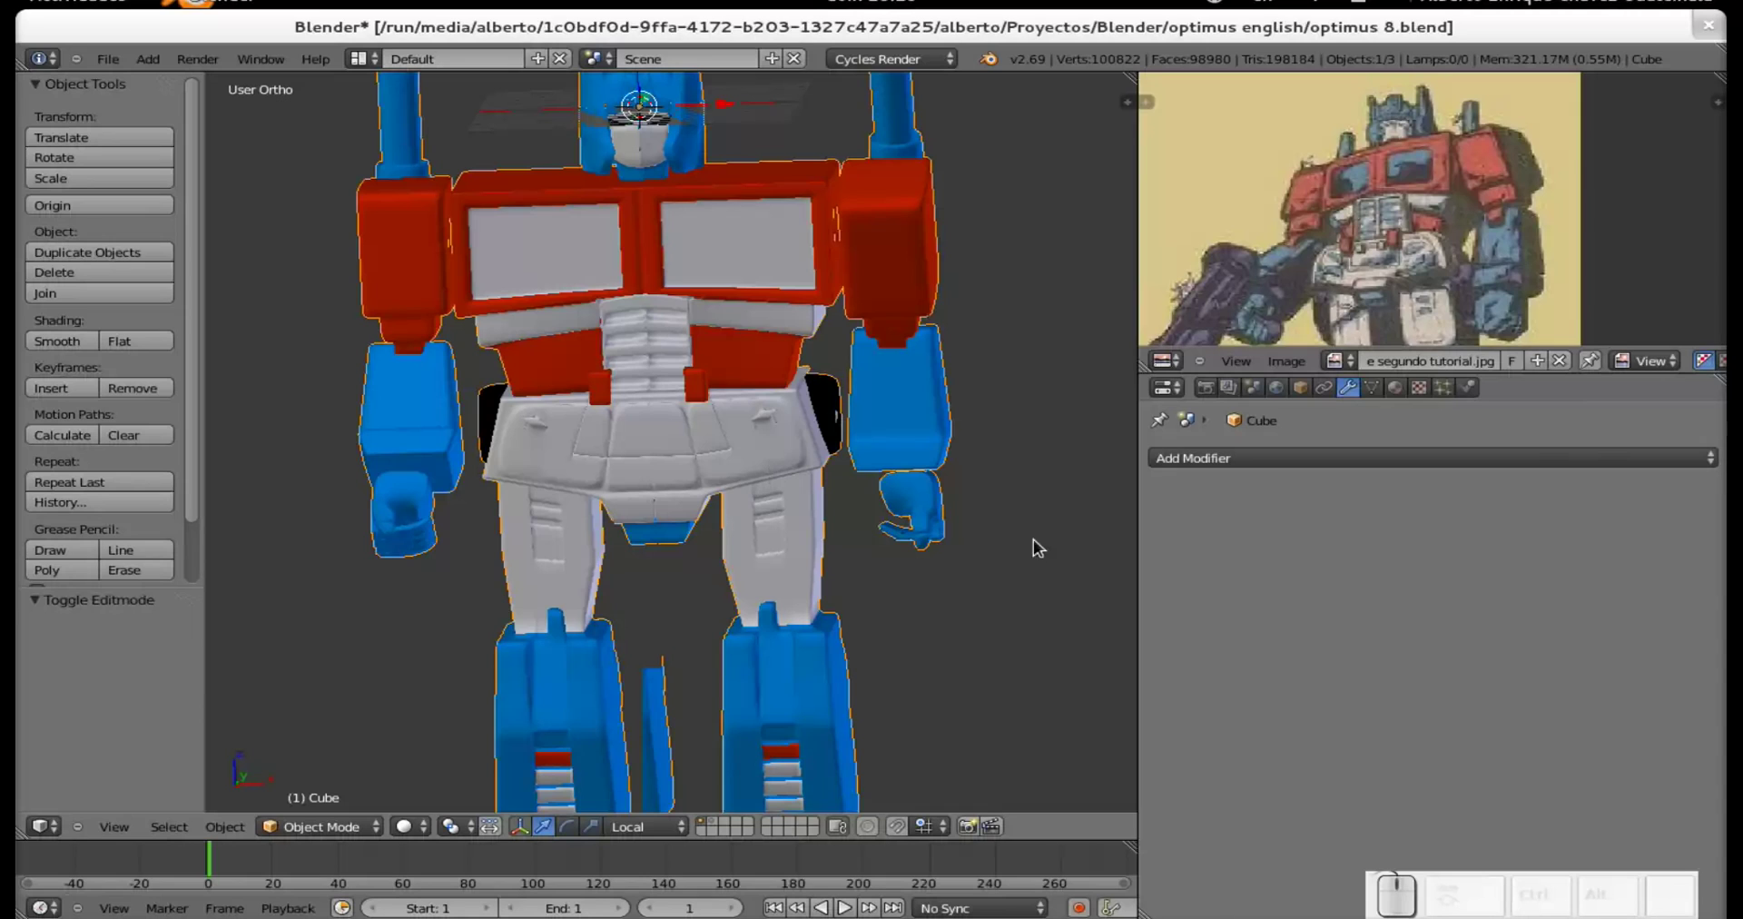
mouse_move(1372, 911)
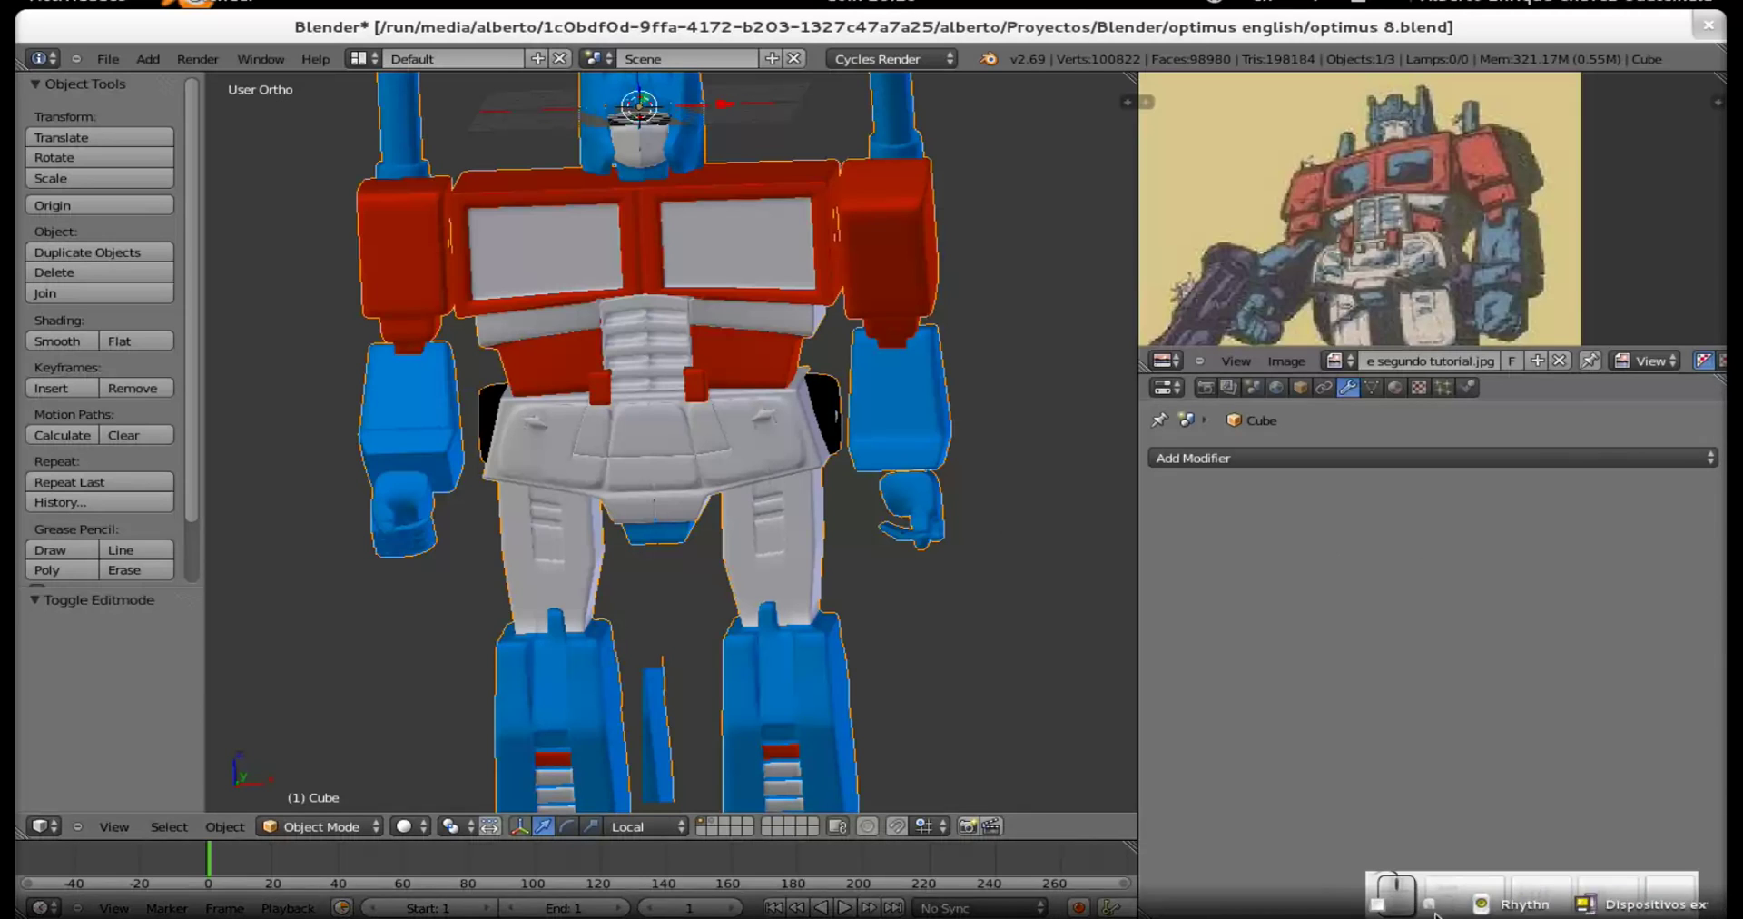